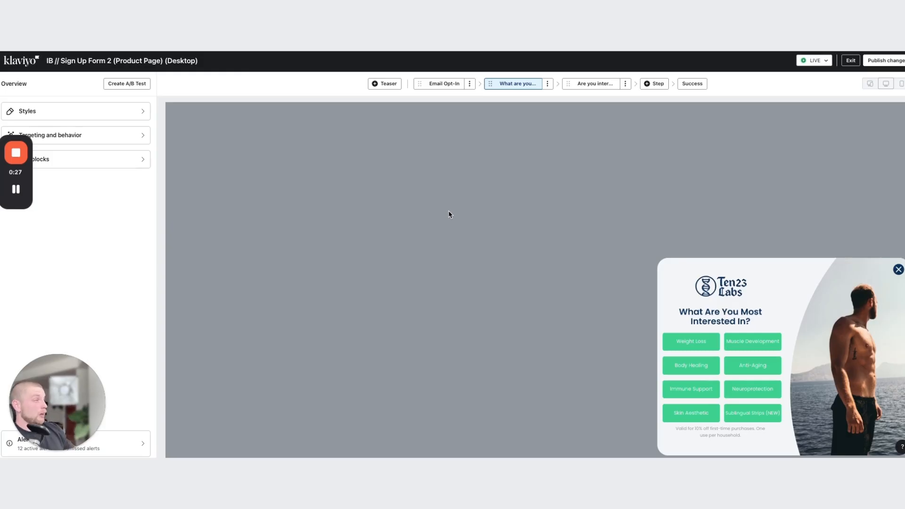
View the Email Opt-In step and open the settings of the Weight Loss button in the interest-question step
click(446, 85)
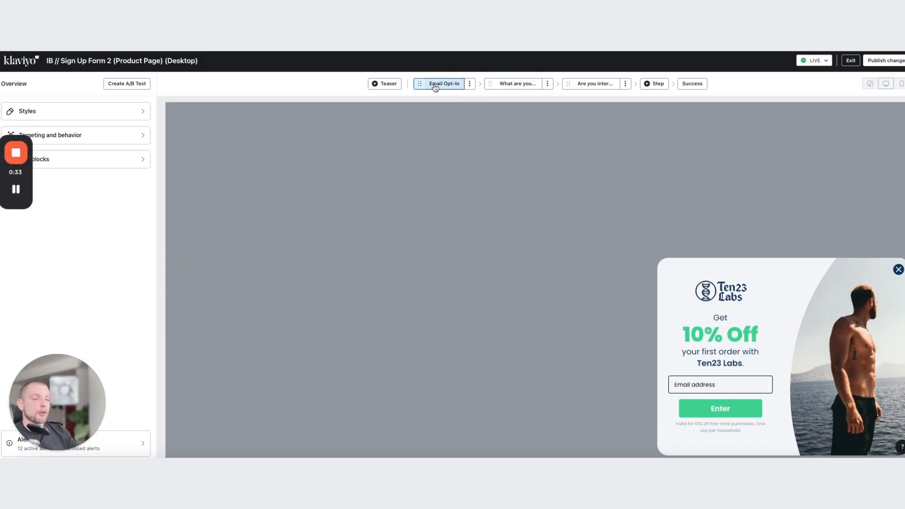
click(505, 85)
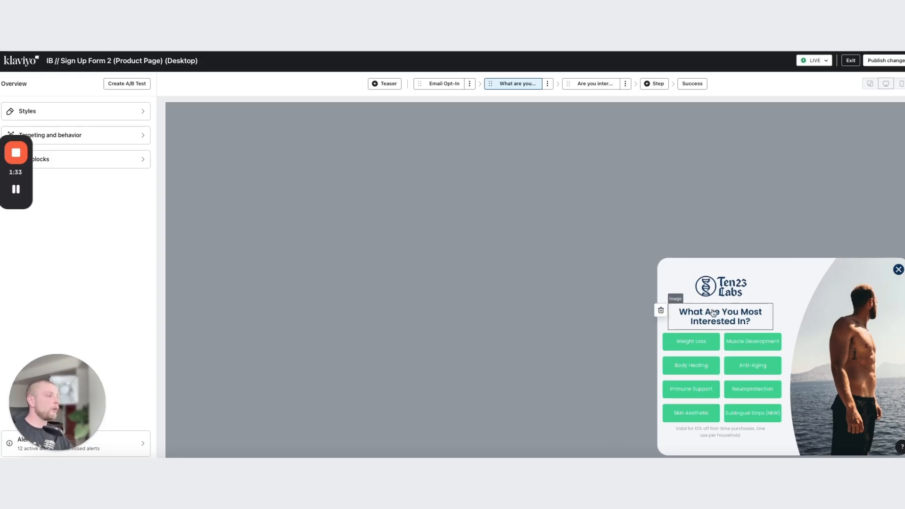
click(701, 341)
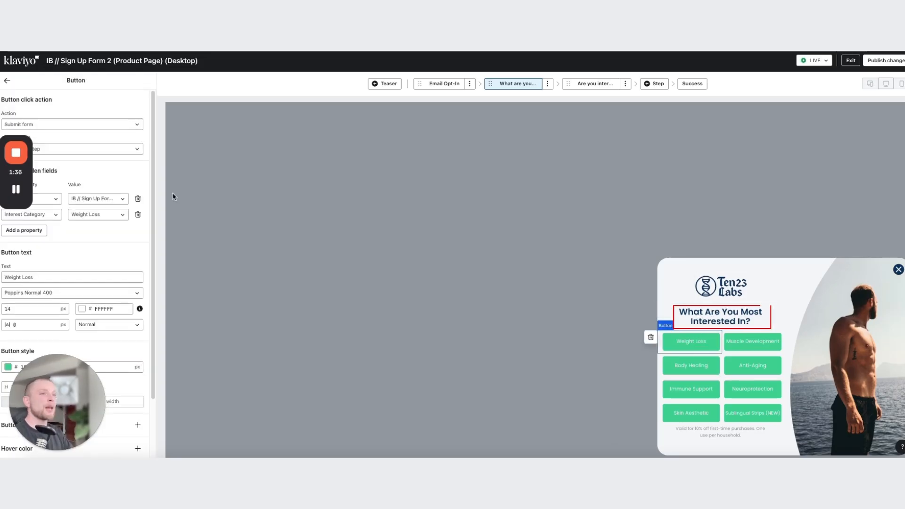
drag(20, 137, 104, 142)
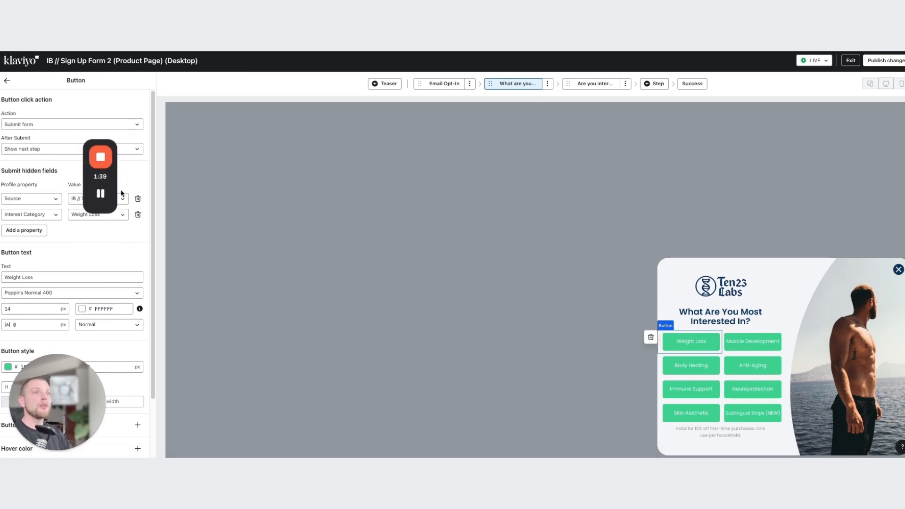
drag(111, 176, 272, 150)
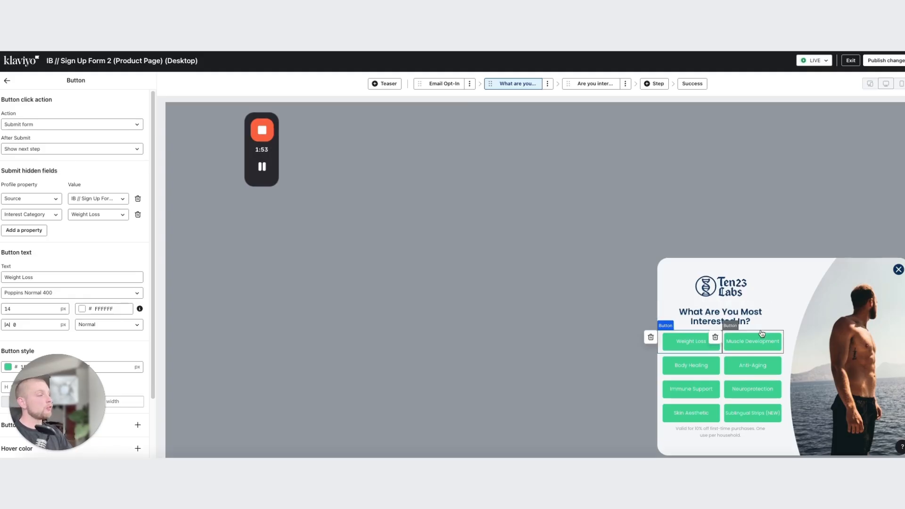
Review the Weight Loss button's hidden-field headings and the profile properties available for its Interest Category field
triple_click(36, 184)
double_click(75, 184)
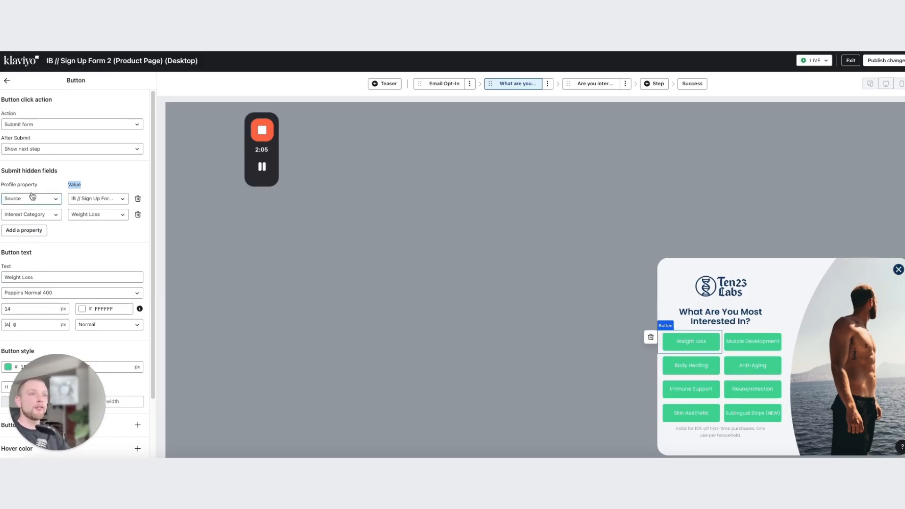
click(40, 217)
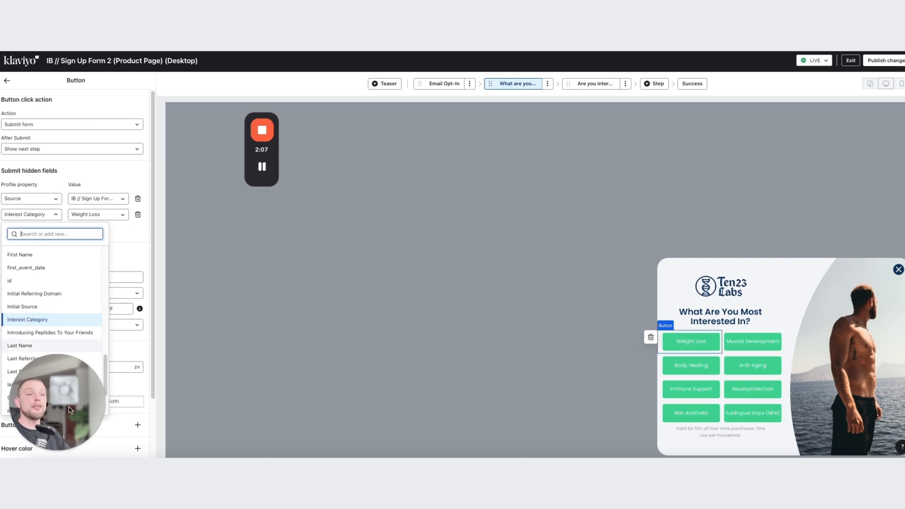
drag(85, 387, 247, 308)
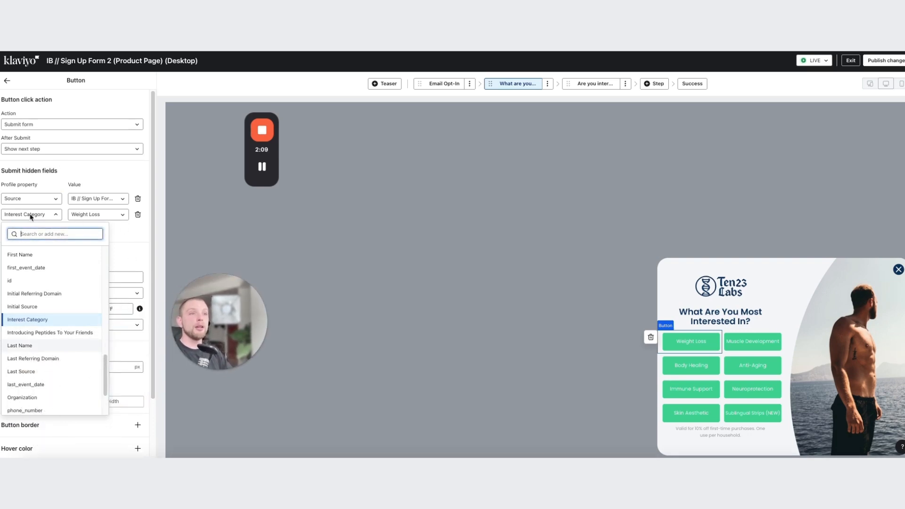
scroll(79, 298, down, 2)
click(132, 251)
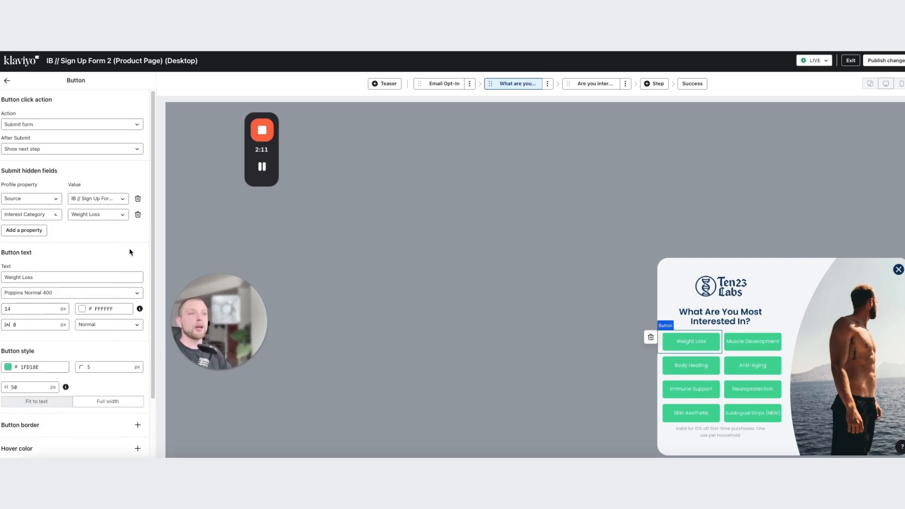
Add an empty hidden-field row to the Weight Loss button, searching its profile properties for "Interest Category" without assigning a property or value
click(19, 231)
click(30, 230)
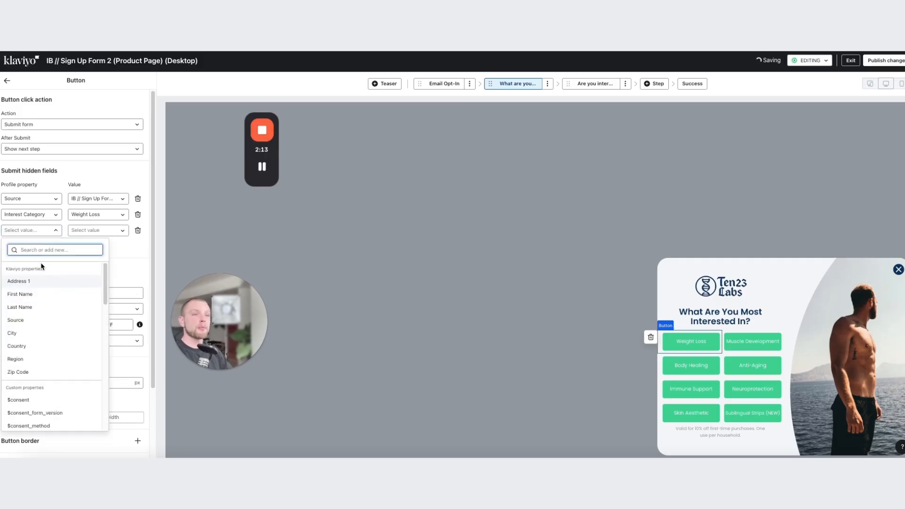
text(Intere)
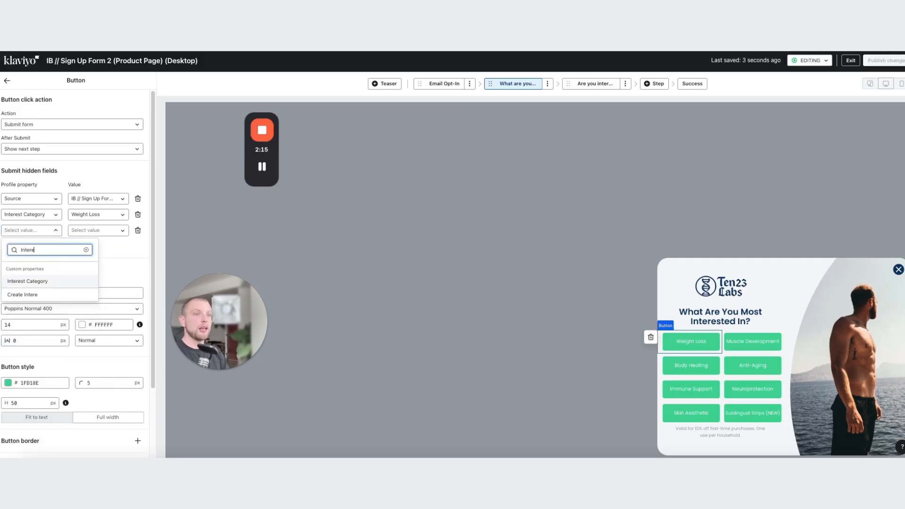
text(st C)
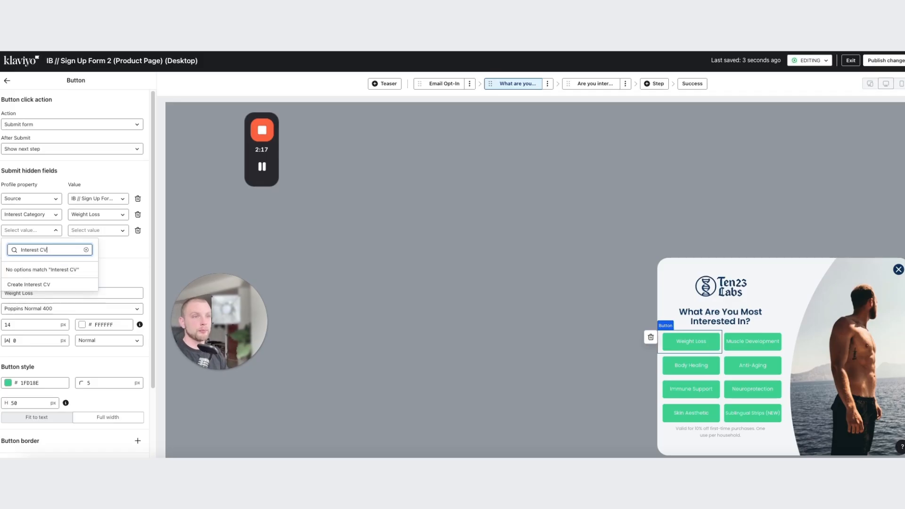
text(ategory)
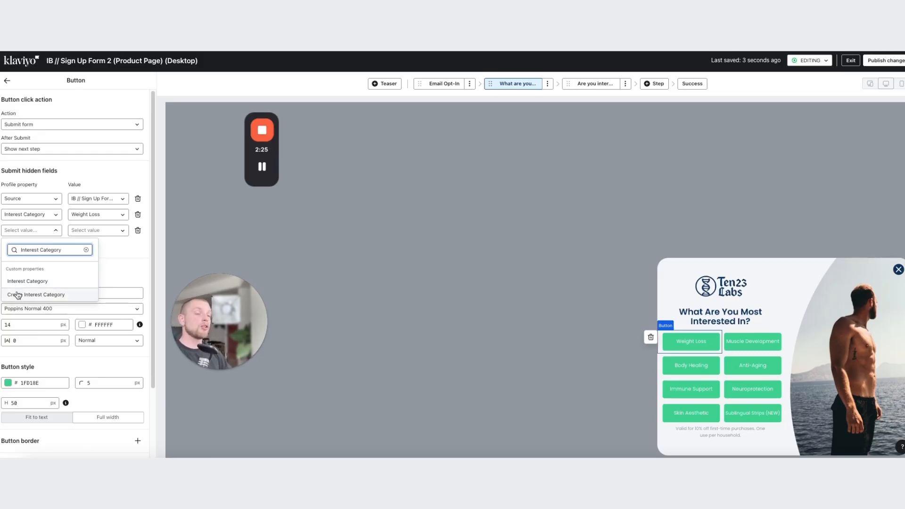
click(86, 250)
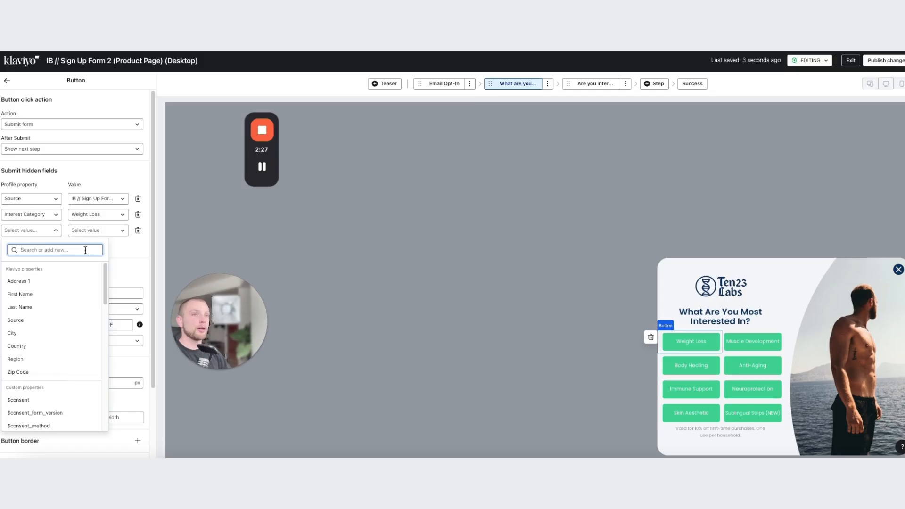
click(126, 264)
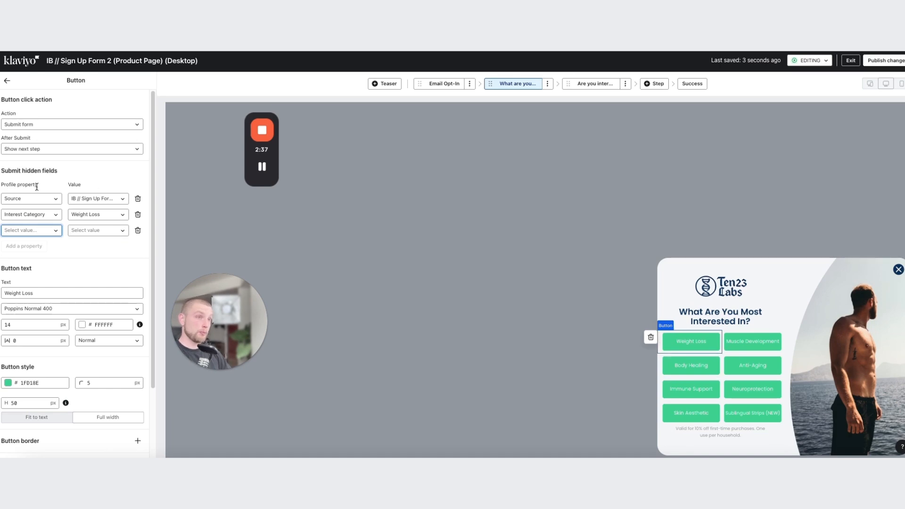
click(79, 235)
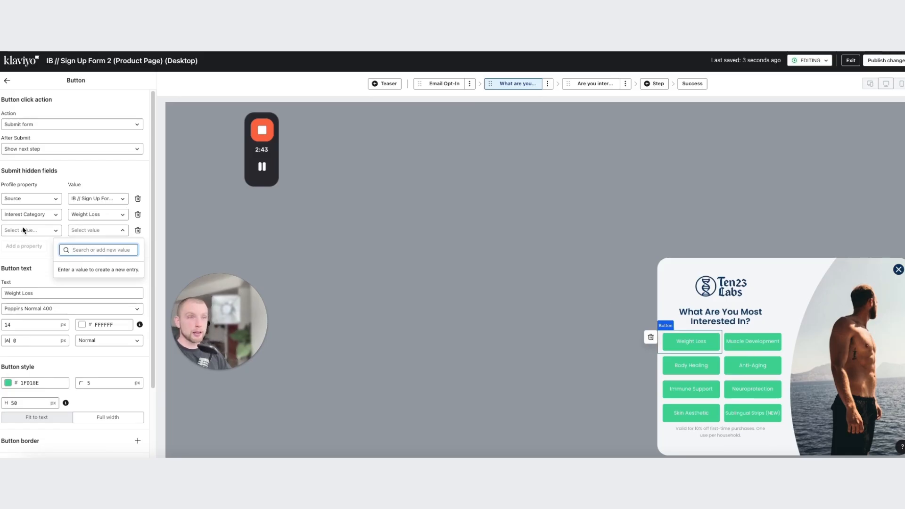
click(703, 344)
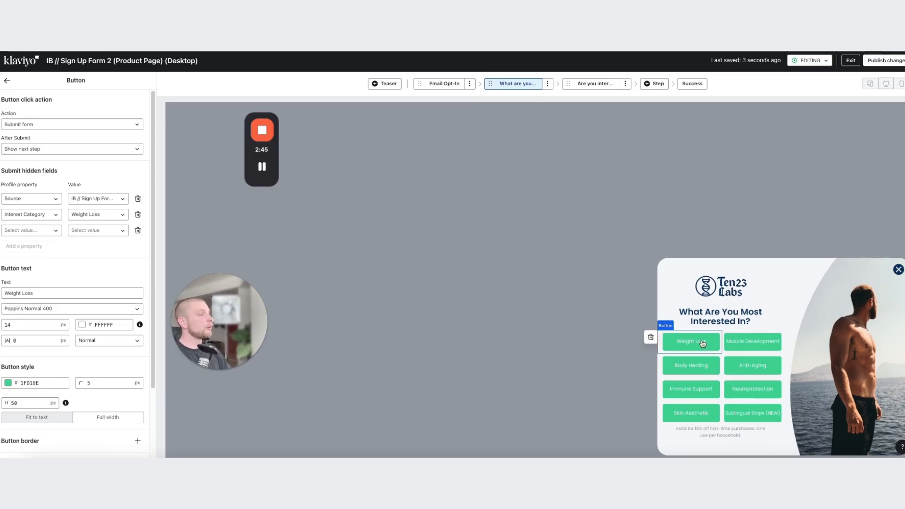
Review the Weight Loss button's Interest Category property and its value choices, and open the Muscle Development button's settings for comparison
click(37, 219)
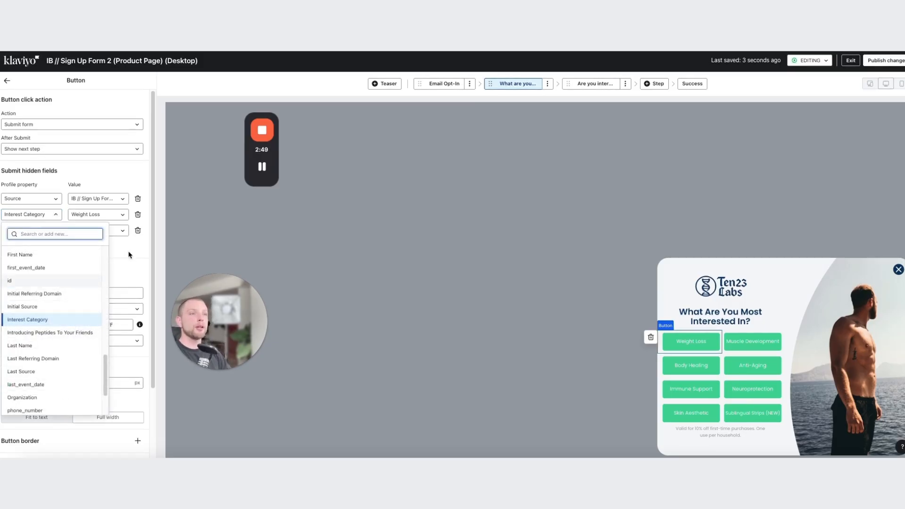
click(54, 320)
click(106, 214)
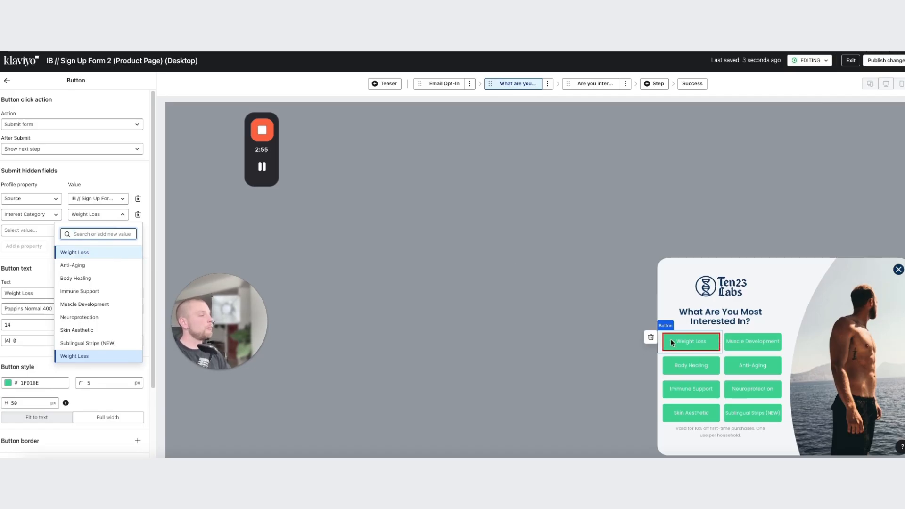
click(755, 344)
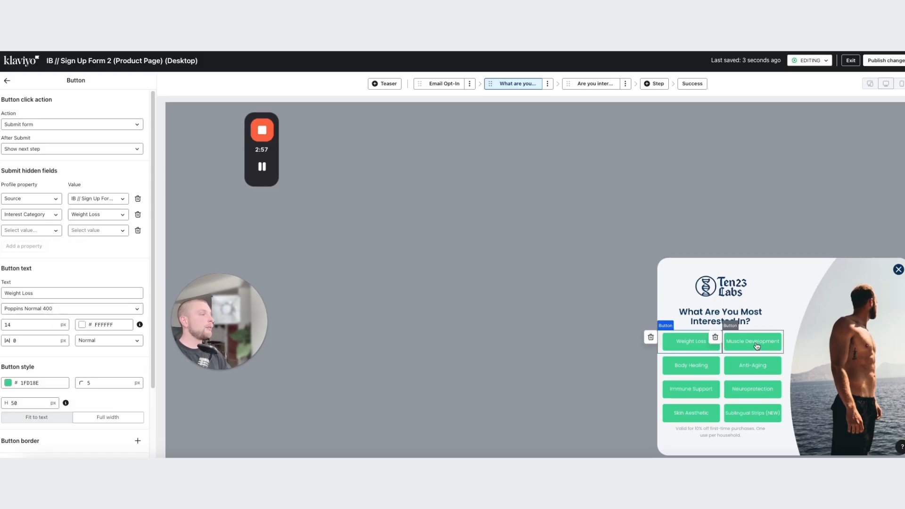
click(757, 345)
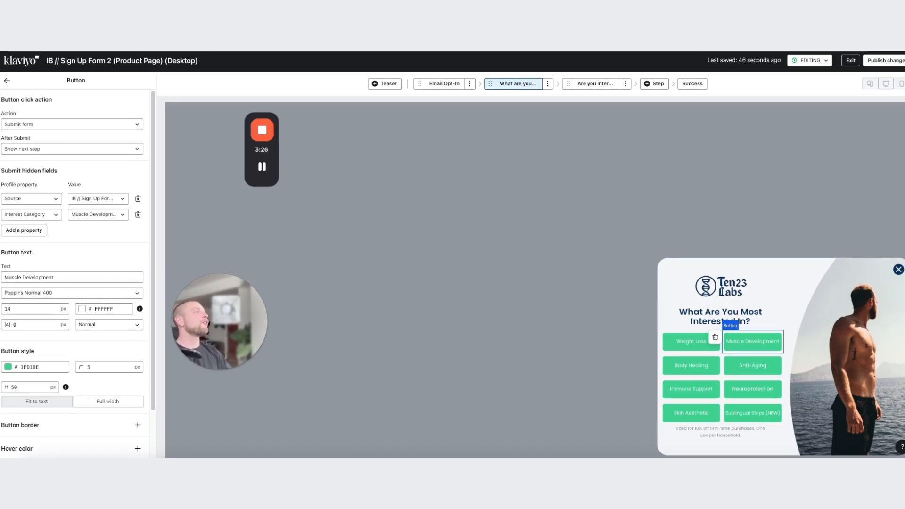
View the form's Success step and return to the interest-question step
click(692, 85)
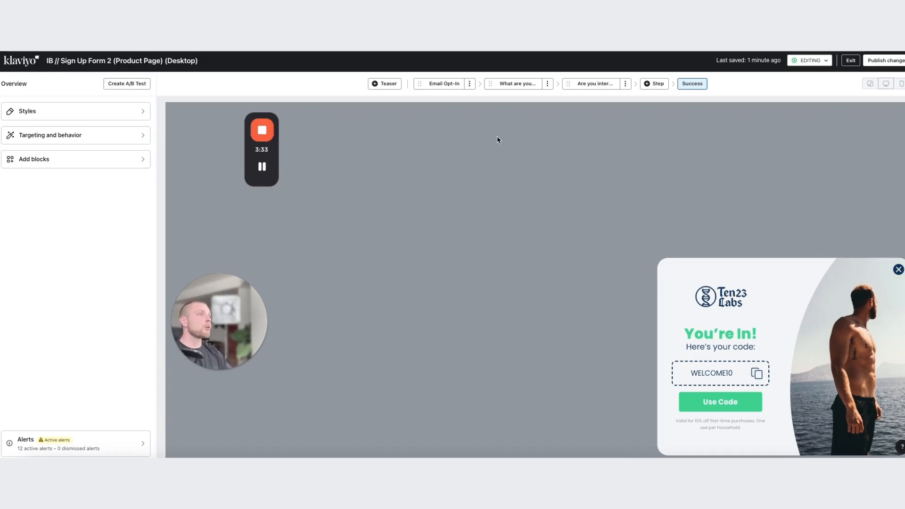
click(516, 84)
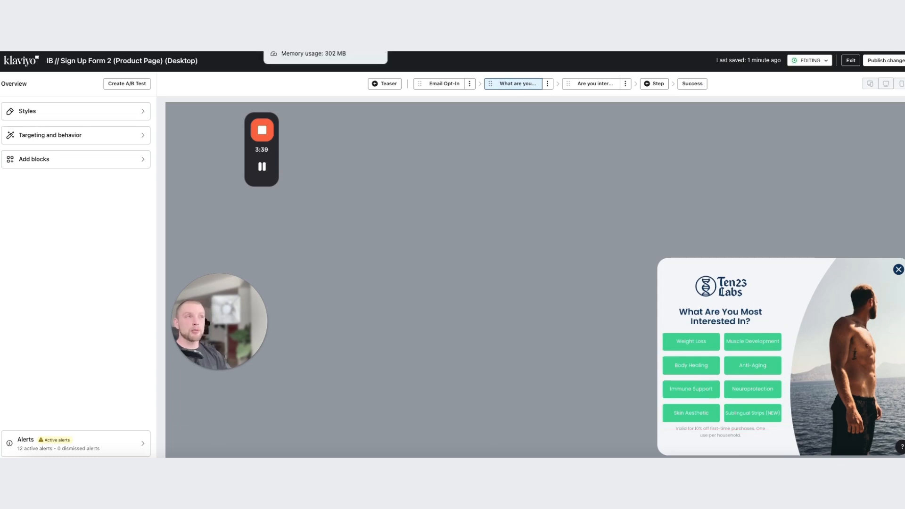
mouse_move(267, 156)
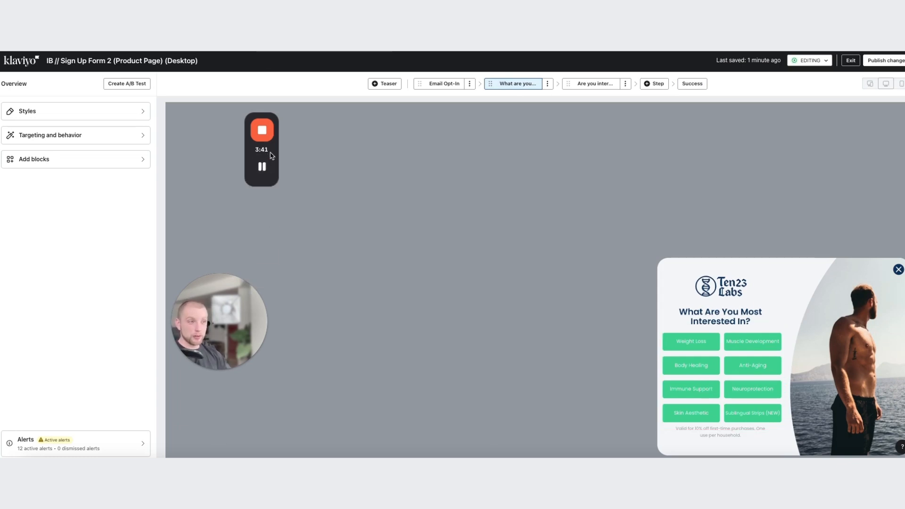
click(263, 167)
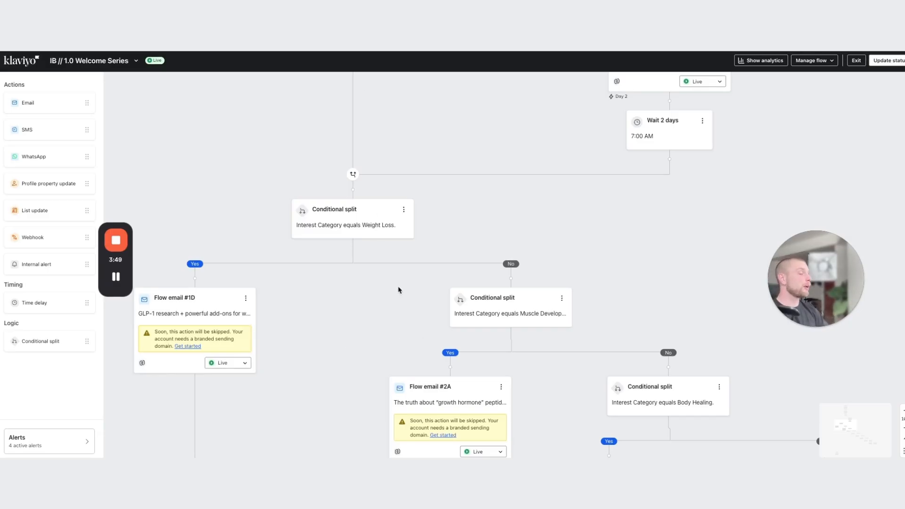
Open the Weight Loss conditional split in the Welcome Series flow to examine its Interest Category condition
click(339, 226)
drag(840, 280, 558, 232)
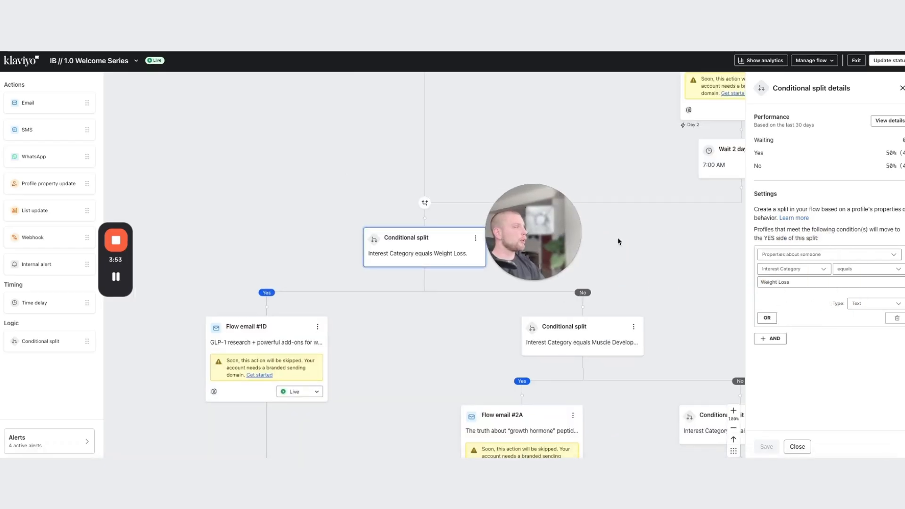
scroll(679, 250, down, 1)
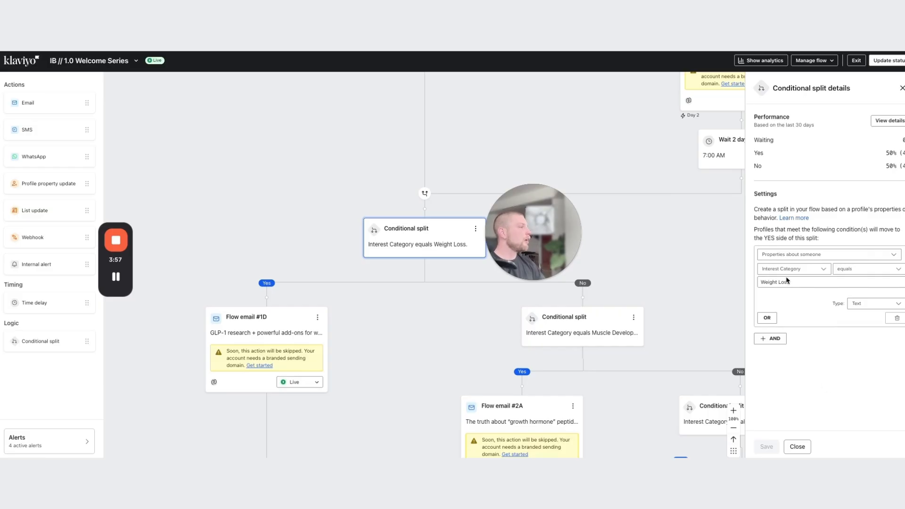
drag(567, 232, 262, 190)
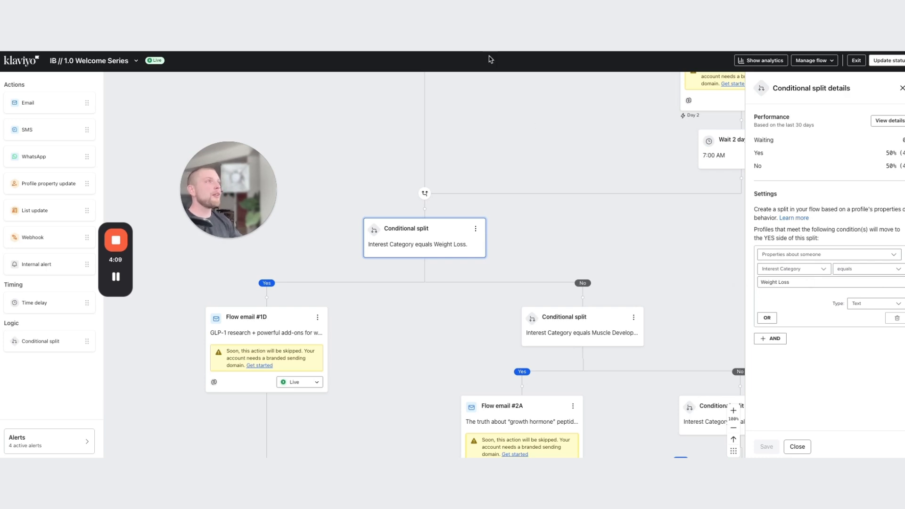
Switch to the sign-up form to check the Weight Loss button's hidden-field value, and return to the Welcome Series flow
key(ctrl+Tab)
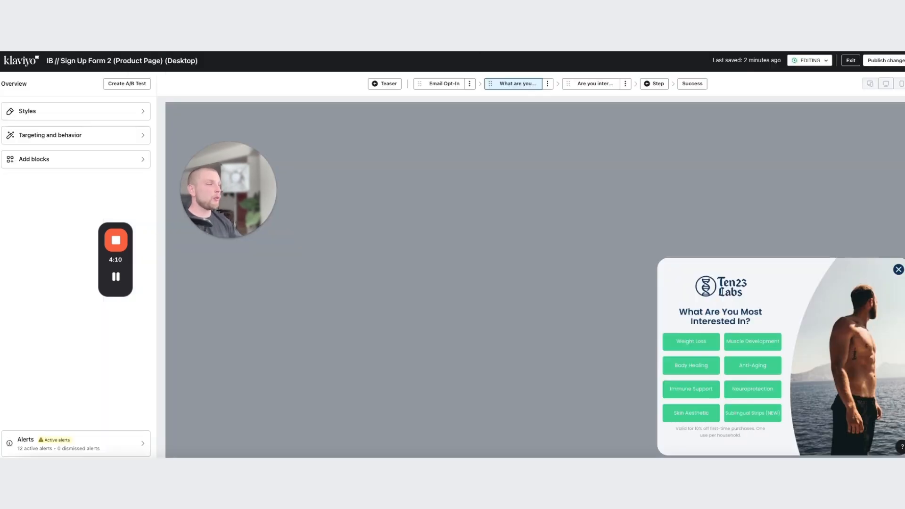
click(688, 341)
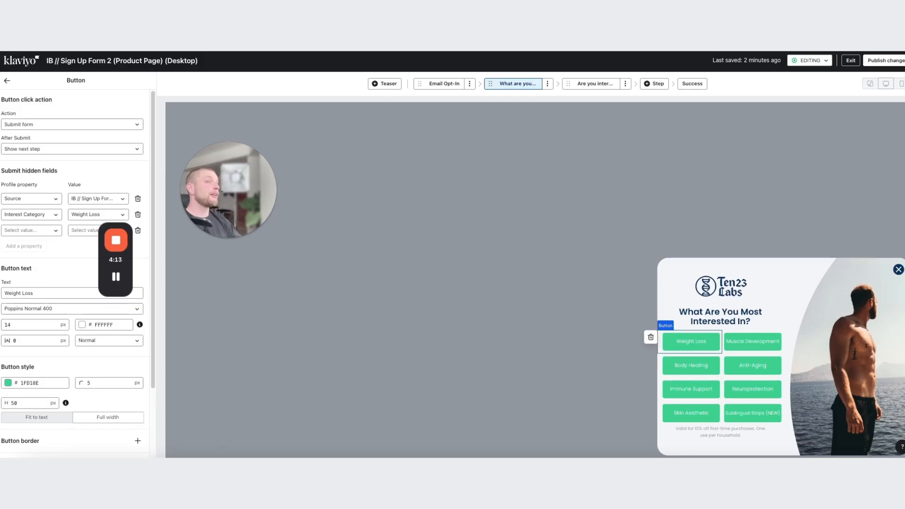
key(ctrl+shift+Tab)
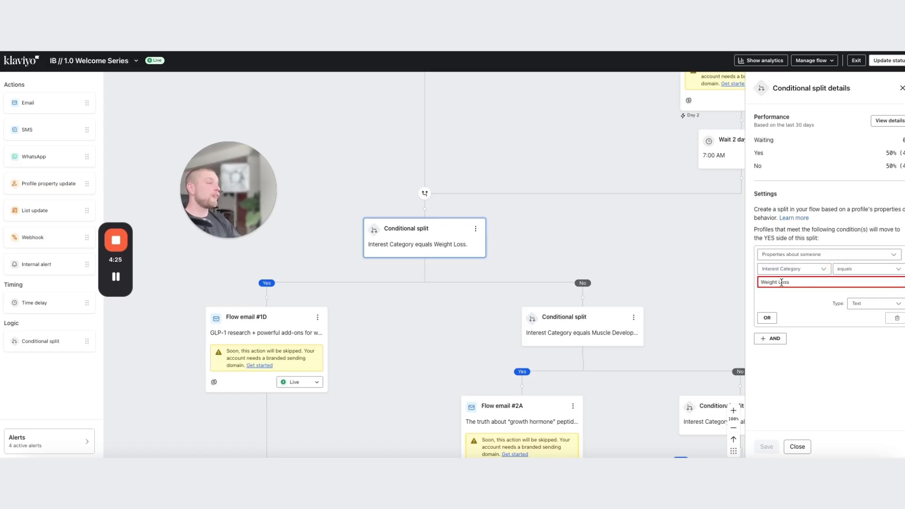
Examine the conditions of the Muscle Development and Body Healing conditional splits further down the flow
scroll(259, 302, down, 2)
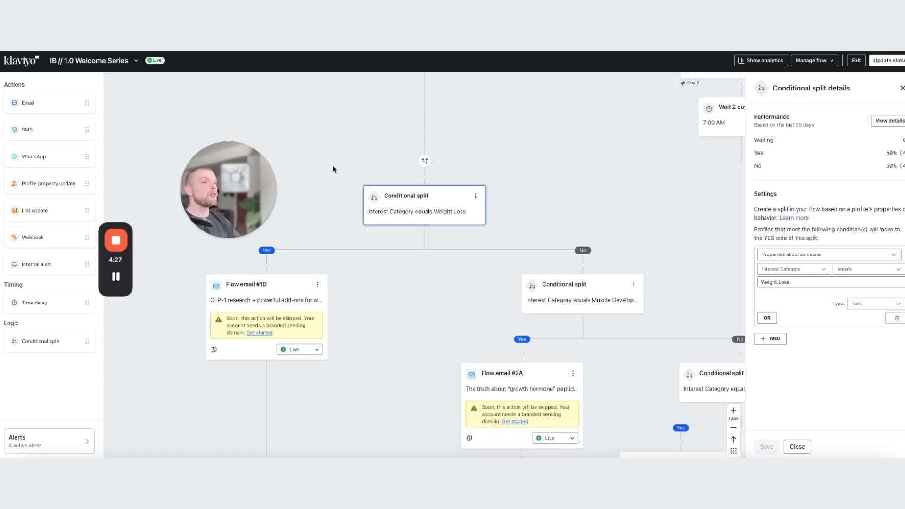
drag(457, 268, 363, 241)
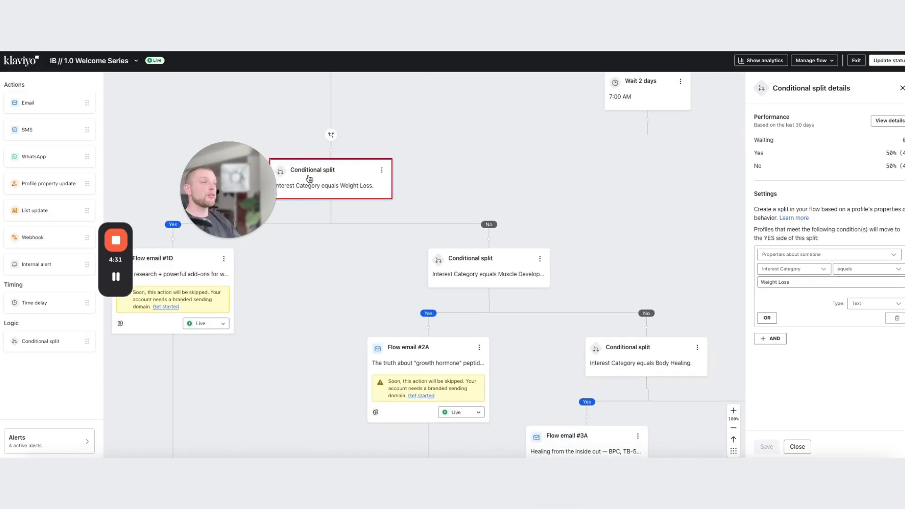
scroll(497, 268, up, 1)
click(498, 268)
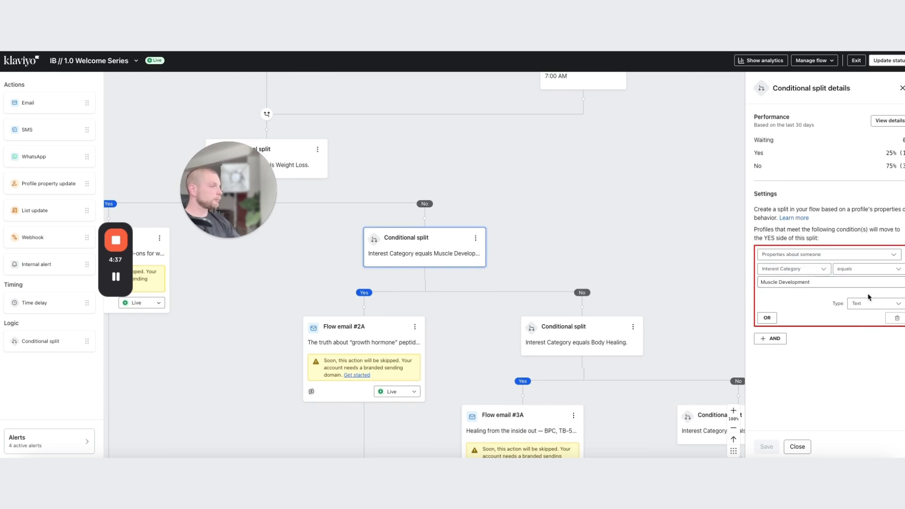
scroll(638, 279, down, 1)
click(577, 348)
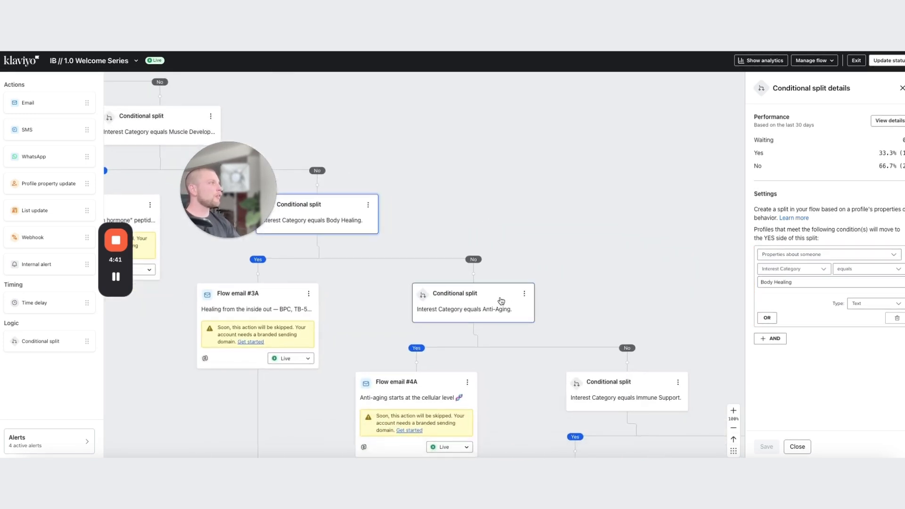
Examine the Interest Category conditions of the Anti-Aging, Neuroprotection and Skin Aesthetic conditional splits further down the flow
click(502, 301)
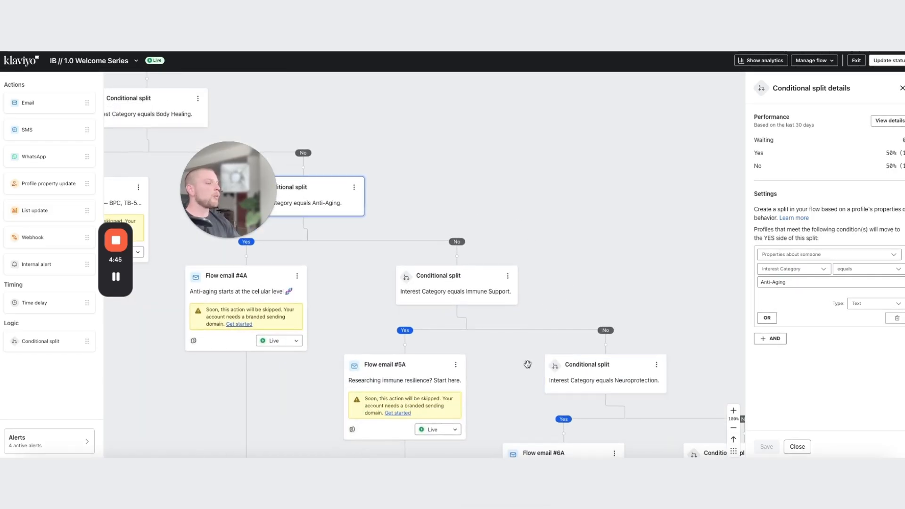
drag(504, 377, 418, 312)
click(561, 307)
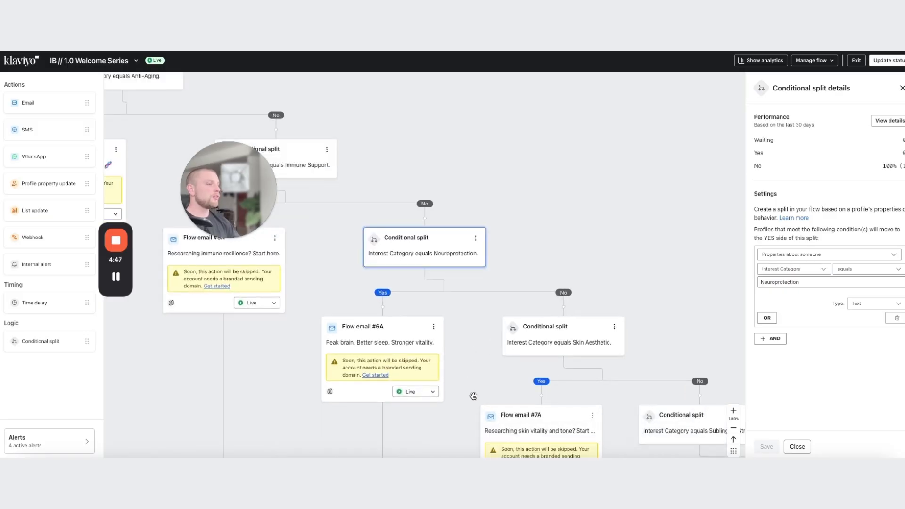
drag(516, 365, 417, 252)
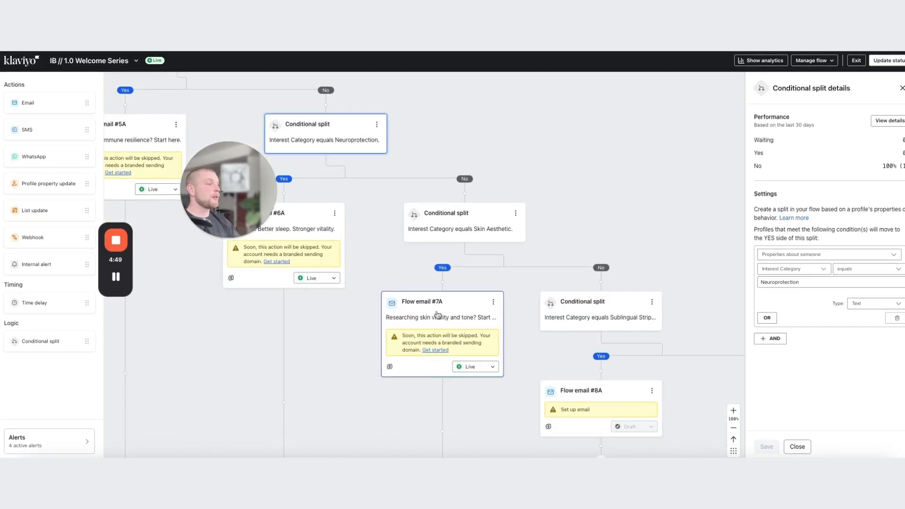
drag(485, 251, 544, 183)
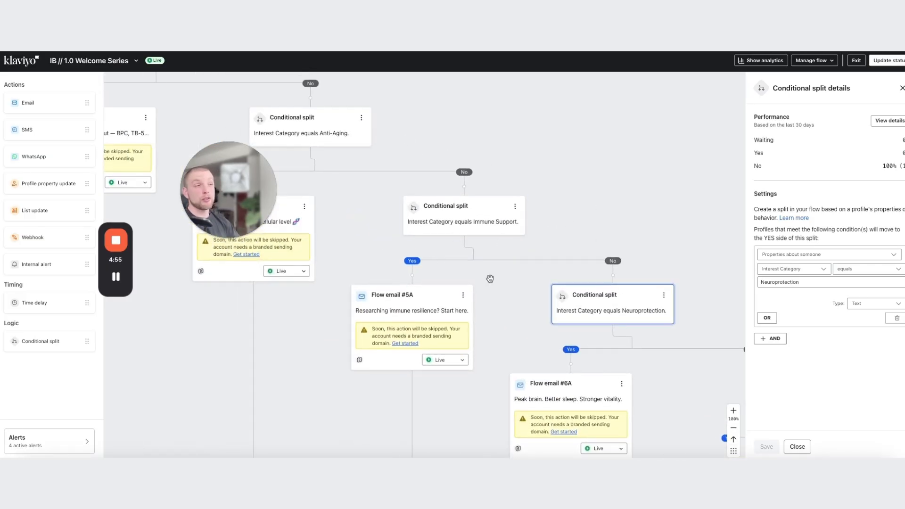
click(116, 277)
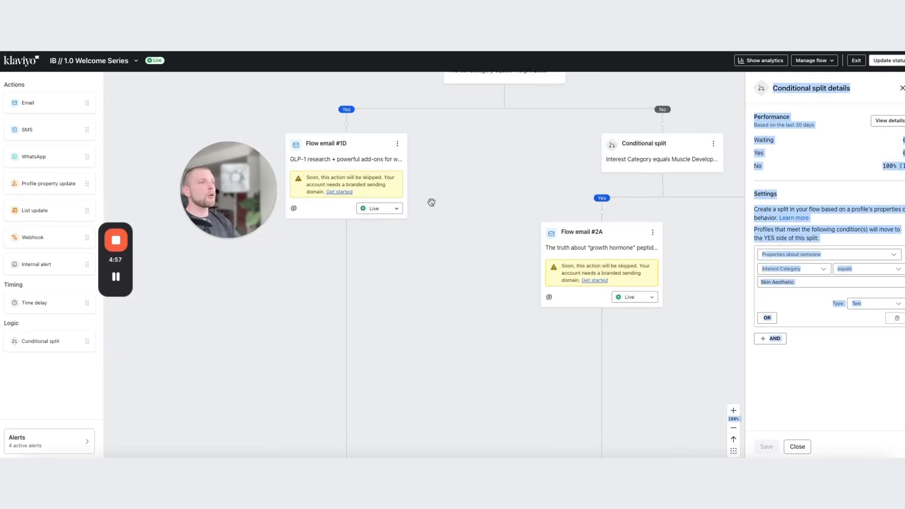
Open the details of Flow email #1D on the Weight Loss split's Yes branch to examine its performance and subject line
drag(431, 202, 509, 249)
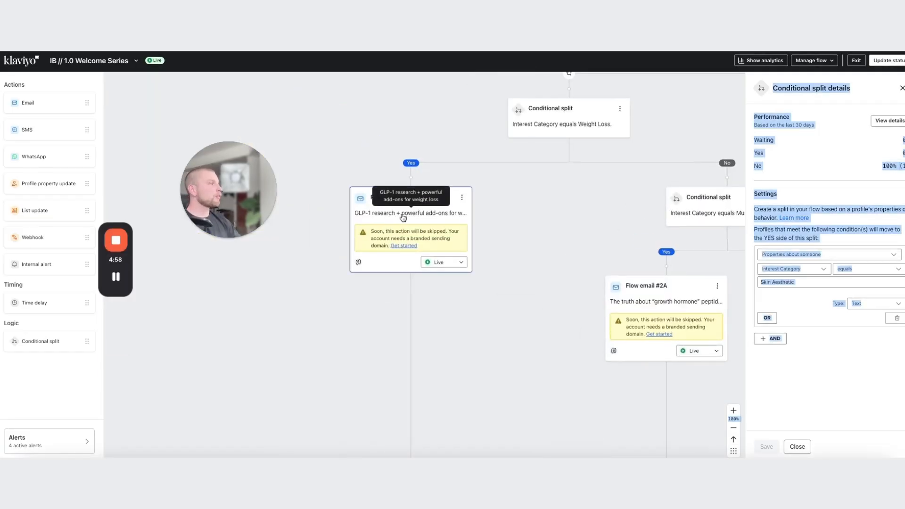
click(399, 217)
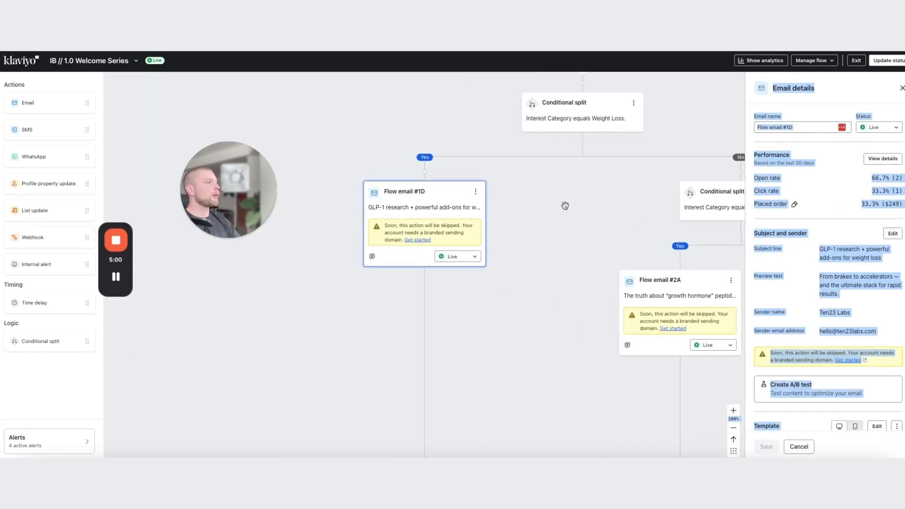
click(823, 208)
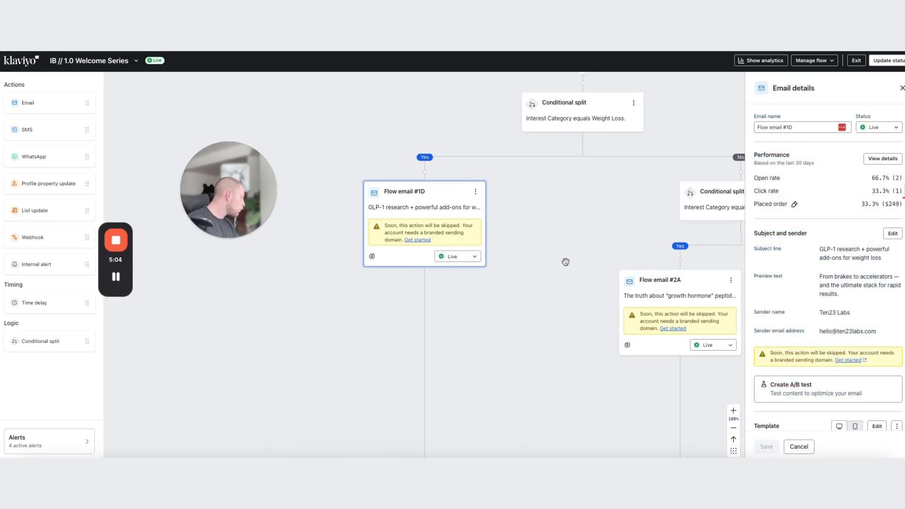
drag(564, 340, 479, 336)
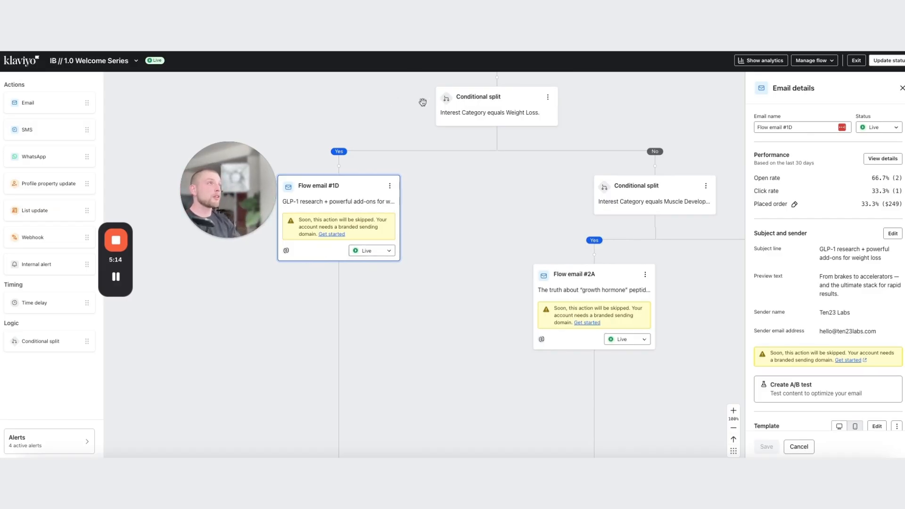
Compare the Weight Loss button's hidden fields in the sign-up form with the Welcome Series splits, ending on the form
click(412, 34)
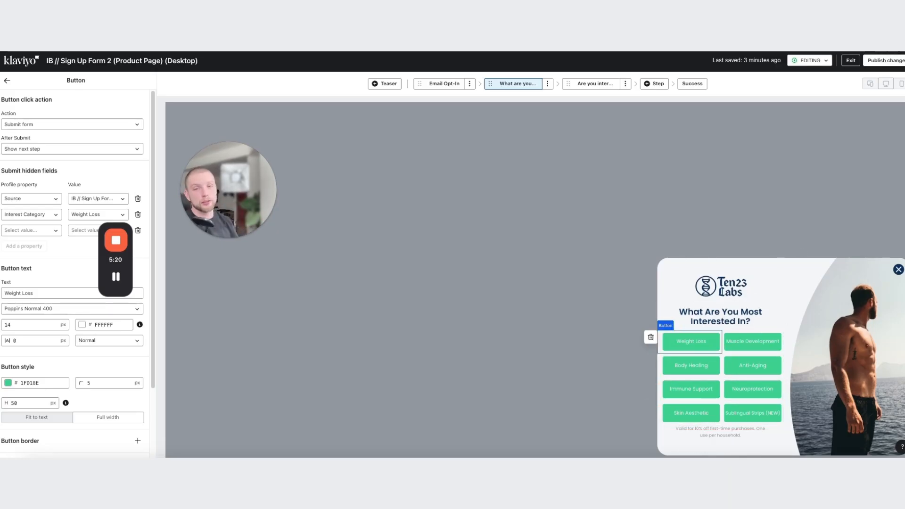
key(ctrl+shift+Tab)
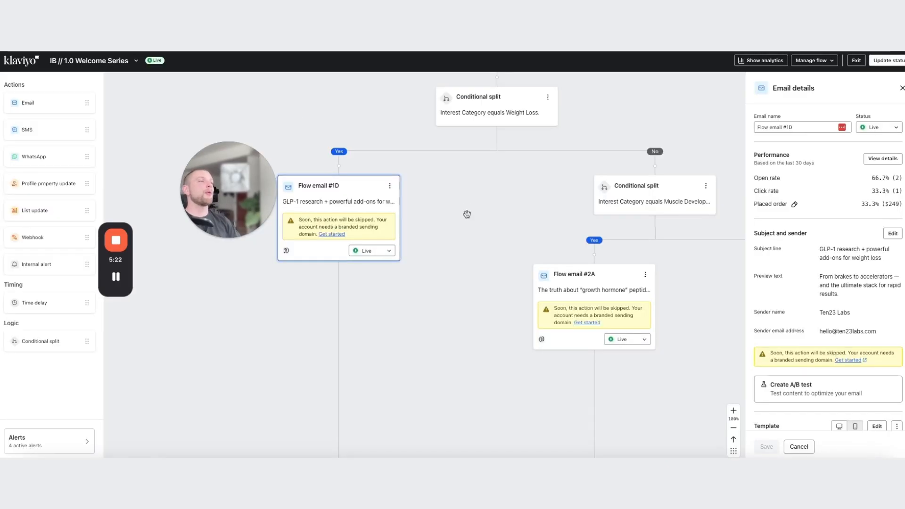
scroll(467, 215, up, 4)
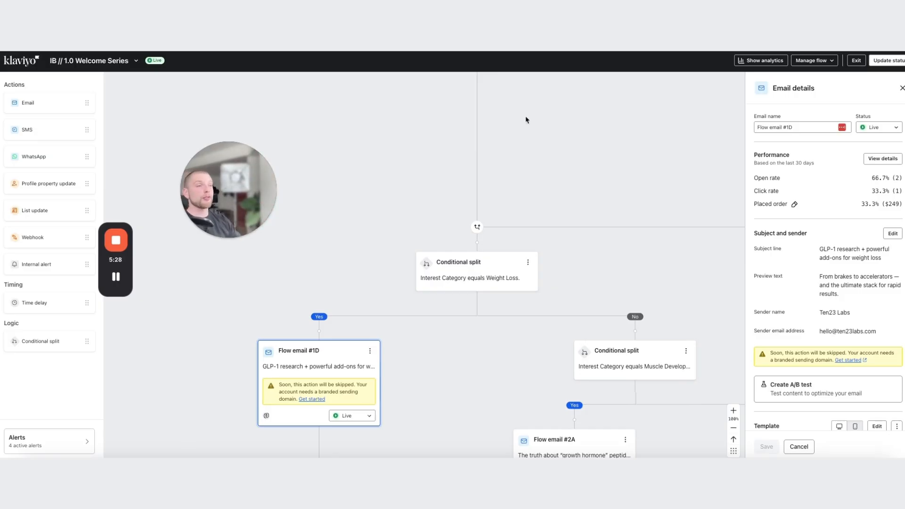
scroll(399, 122, right, 3)
scroll(399, 122, down, 2)
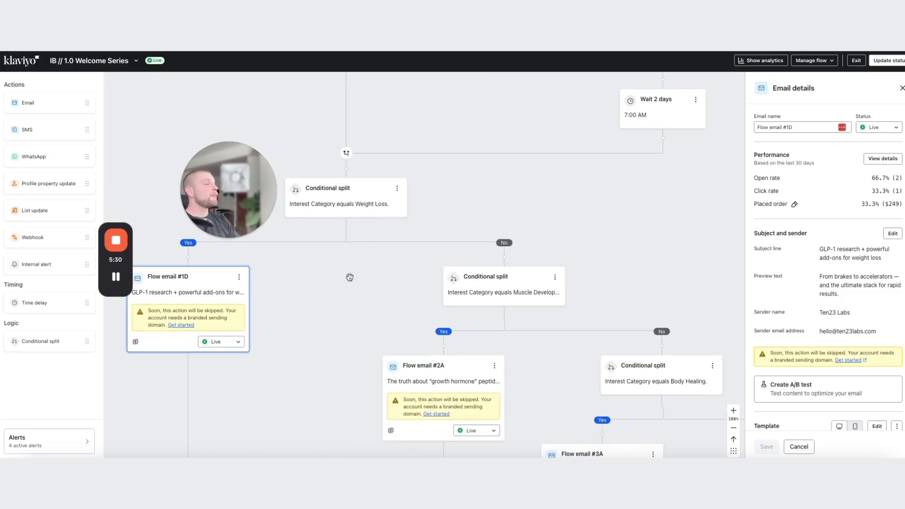
click(412, 49)
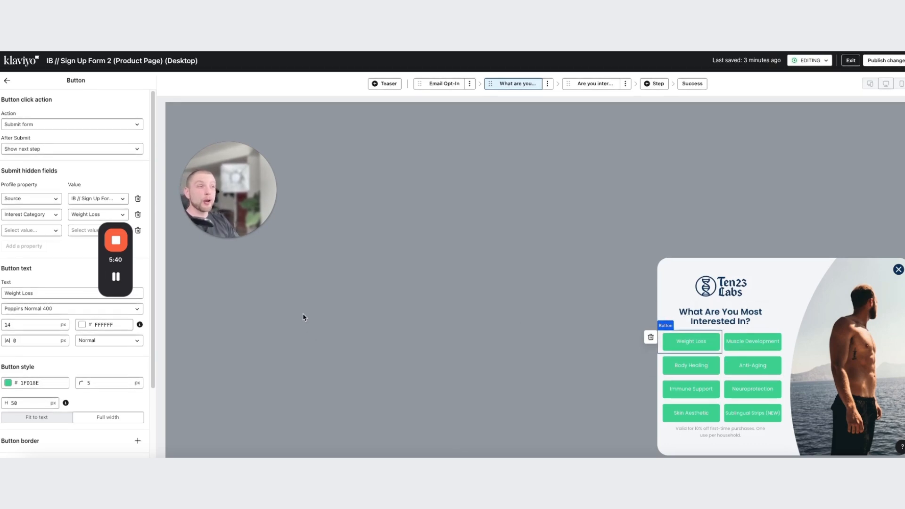
mouse_move(117, 244)
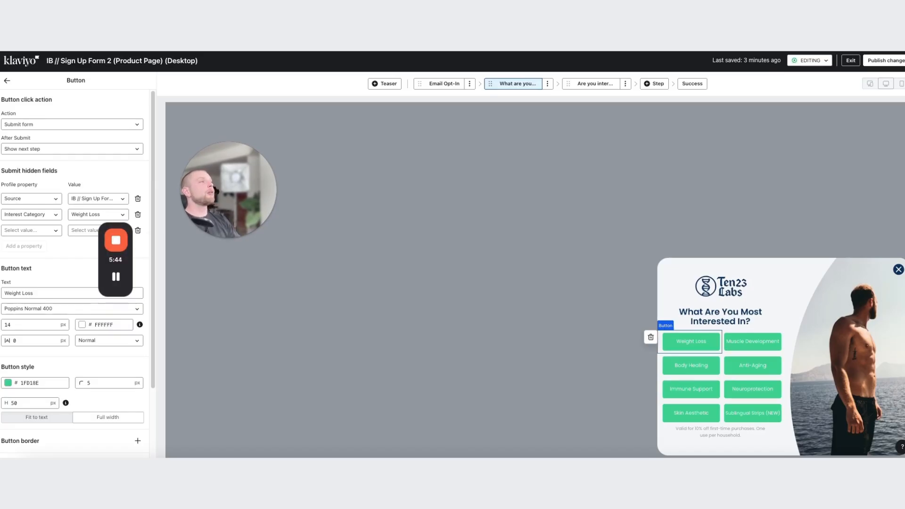
Switch to the Miro sign-up form board, look over the form layouts and read the Step 1 - Email note
key(ctrl+Tab)
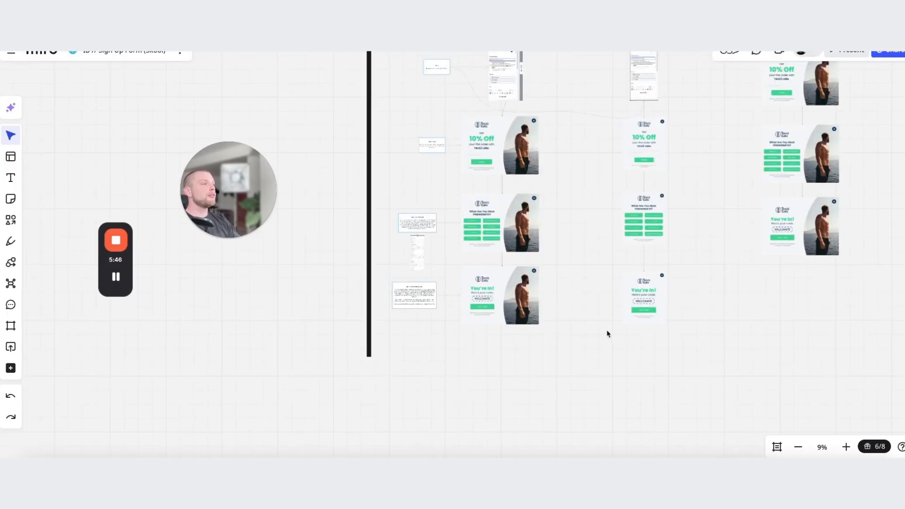
scroll(670, 318, down, 3)
drag(678, 317, 556, 340)
drag(726, 240, 585, 269)
scroll(598, 258, up, 5)
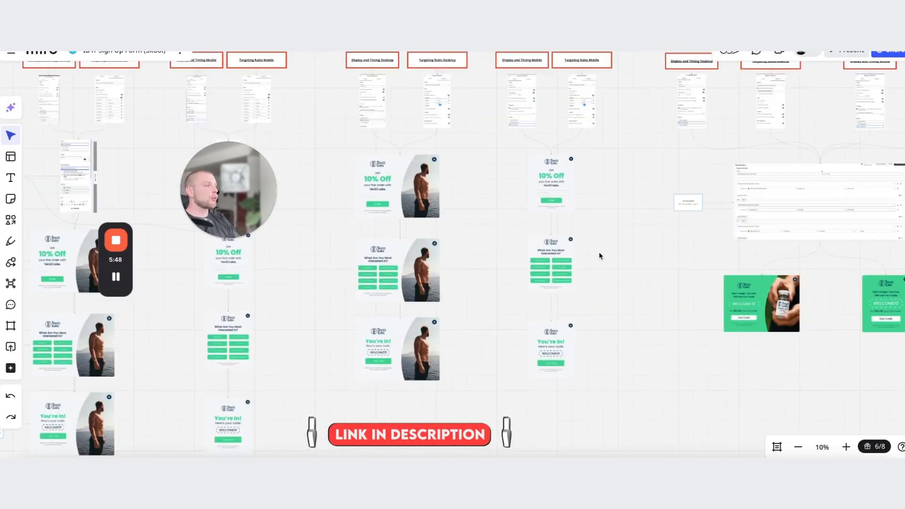
drag(443, 259, 486, 315)
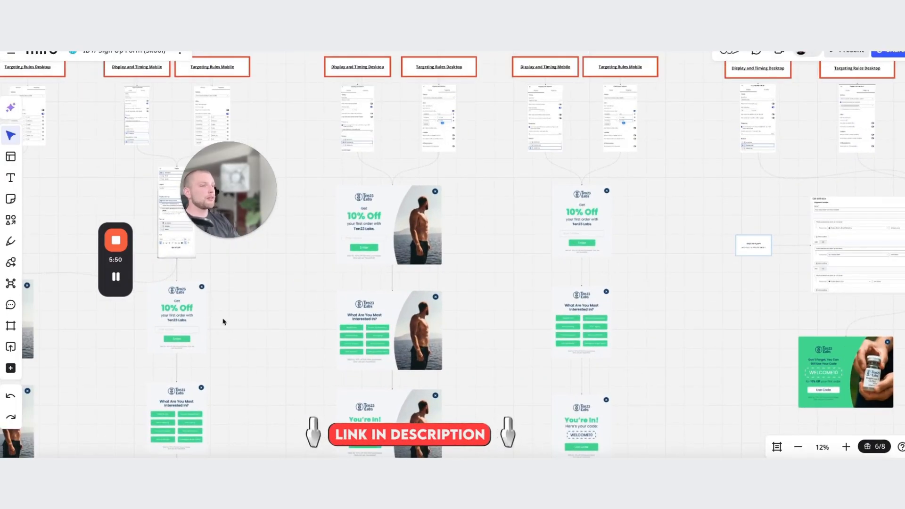
drag(222, 319, 584, 311)
scroll(245, 360, up, 1)
scroll(279, 307, up, 8)
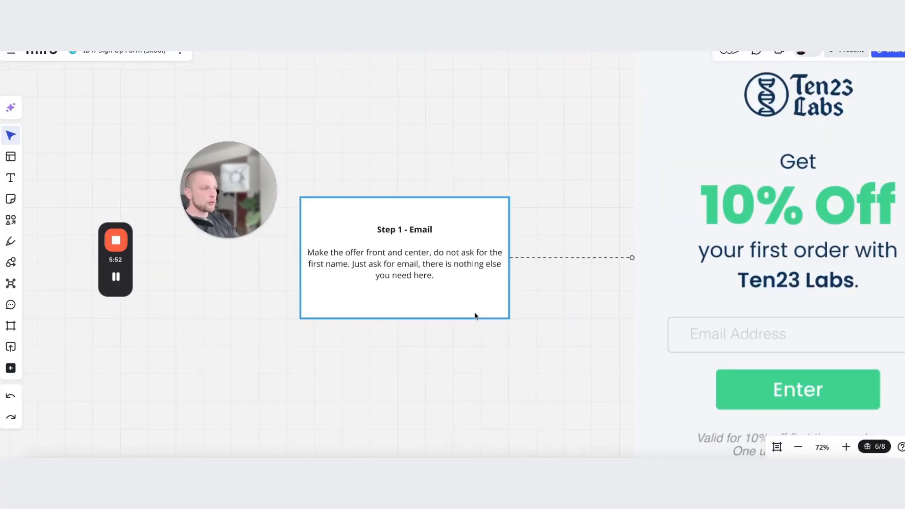
Examine the Step 2 - Zero Party Data note and the button hidden-field settings screenshot beneath it
scroll(590, 326, down, 4)
drag(558, 443, 464, 268)
scroll(420, 114, up, 1)
scroll(463, 268, up, 4)
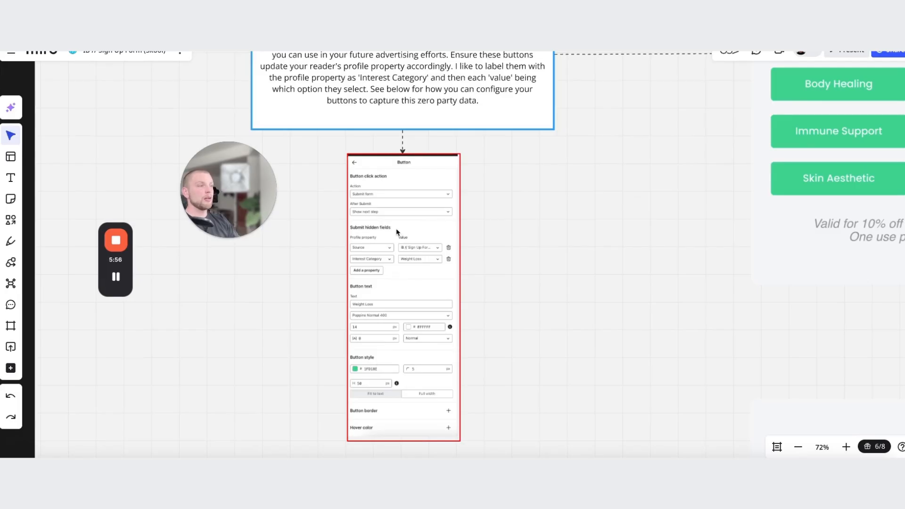
scroll(572, 273, down, 6)
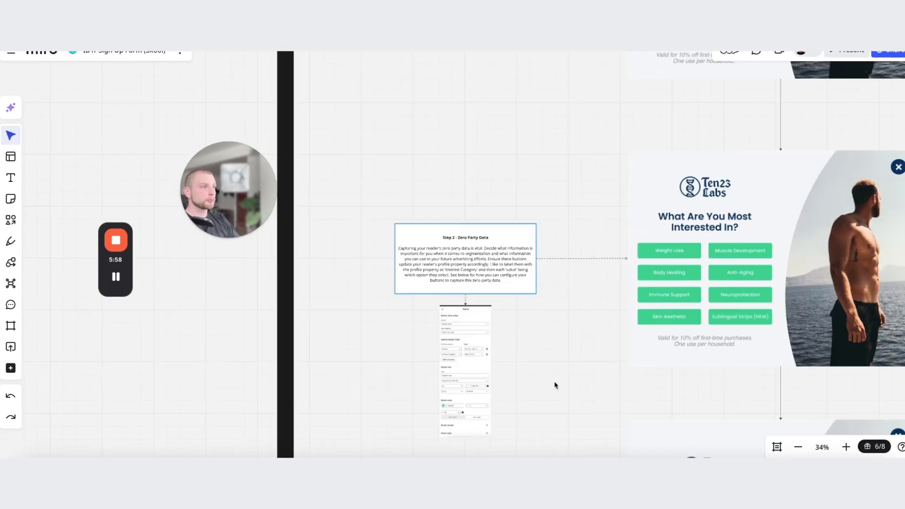
Find the Form 3 fly-out diagram on the board, including its segment definition and reminder pop-ups
scroll(555, 385, down, 8)
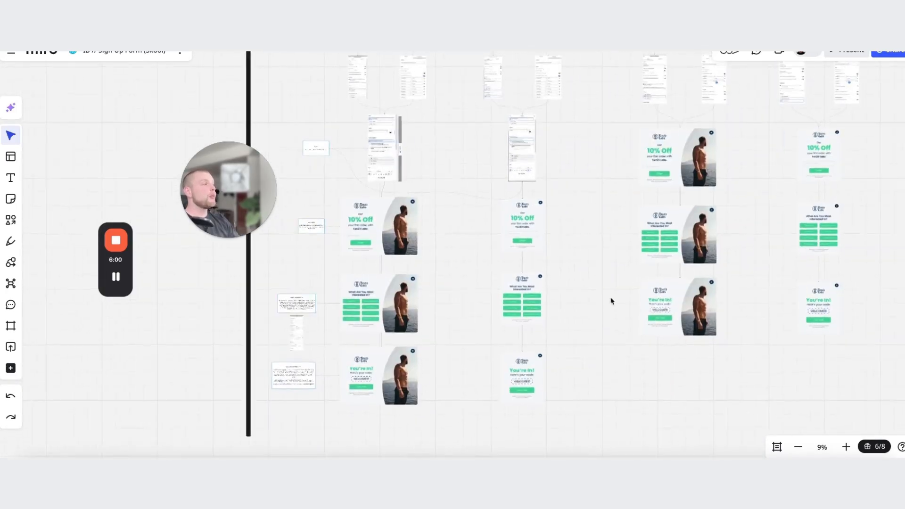
scroll(612, 301, right, 10)
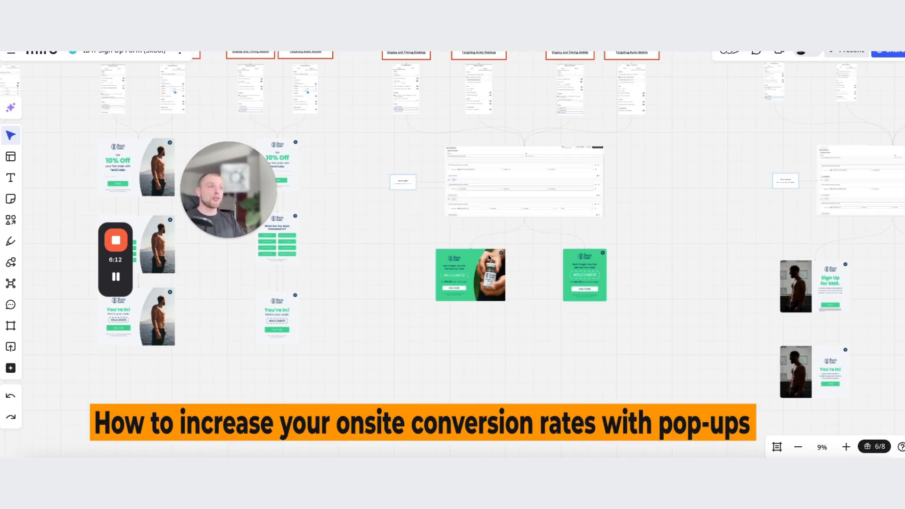
scroll(384, 250, up, 2)
scroll(383, 250, left, 1)
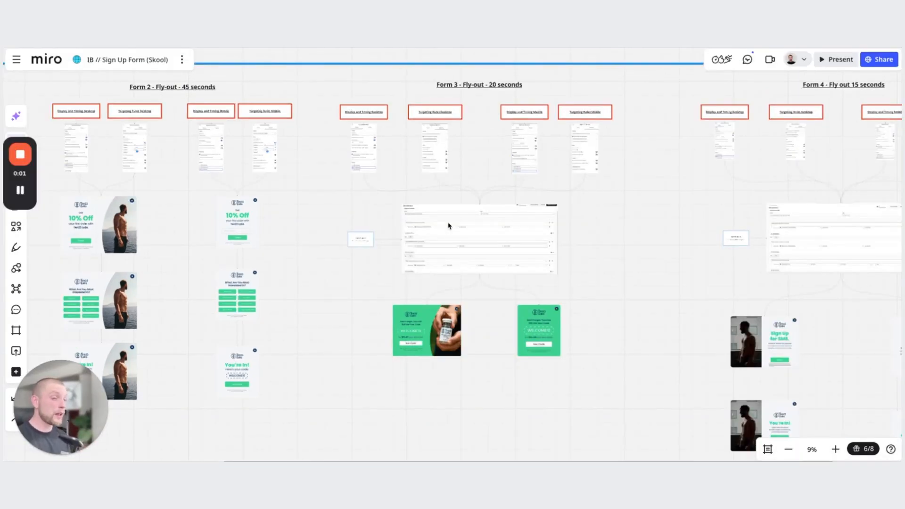
scroll(511, 153, up, 3)
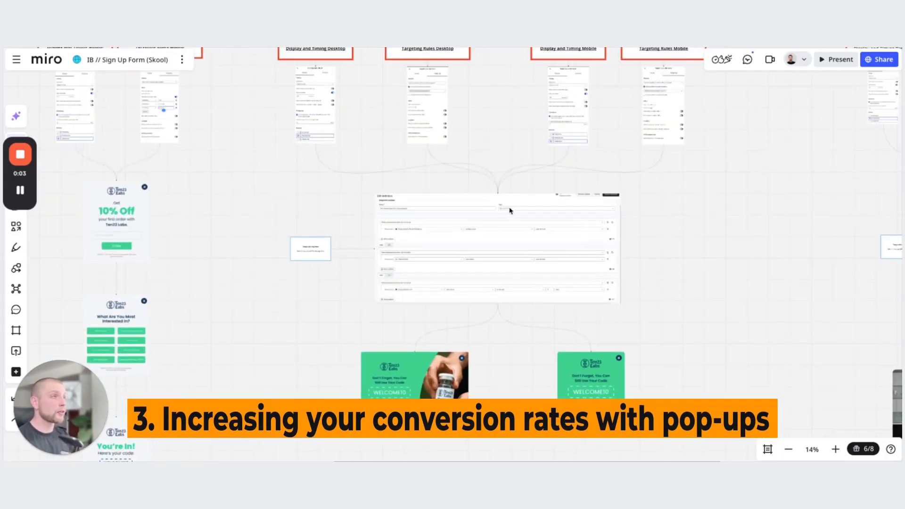
scroll(511, 210, up, 1)
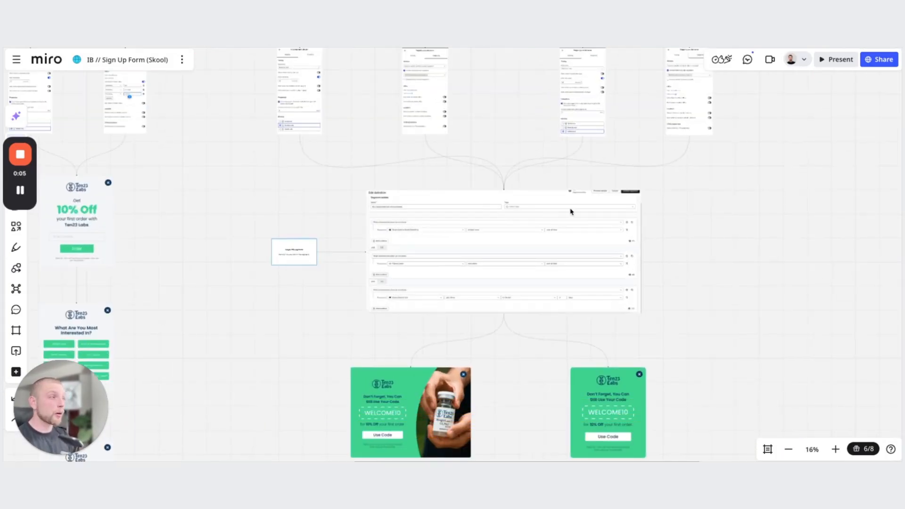
Examine Form 3's segment conditions and the desktop design of its WELCOME10 reminder pop-up
scroll(671, 221, up, 1)
scroll(660, 226, right, 2)
scroll(589, 244, down, 2)
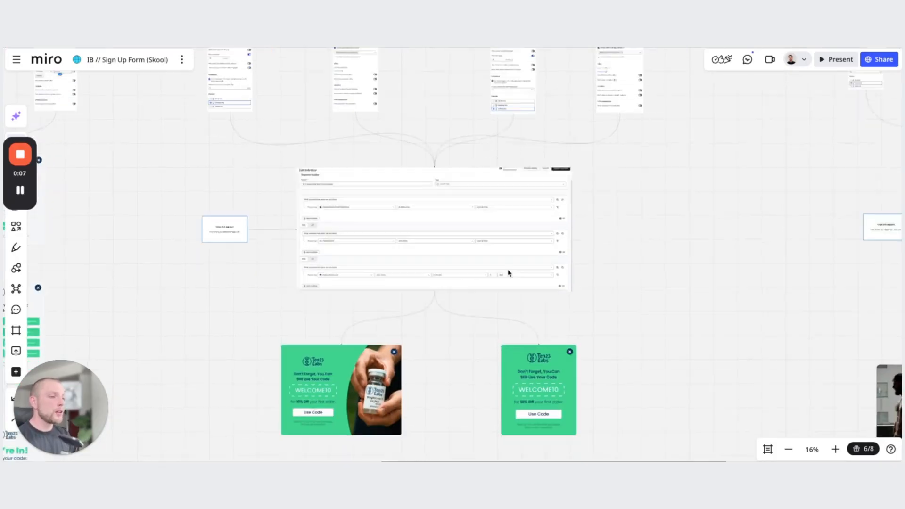
scroll(509, 273, down, 1)
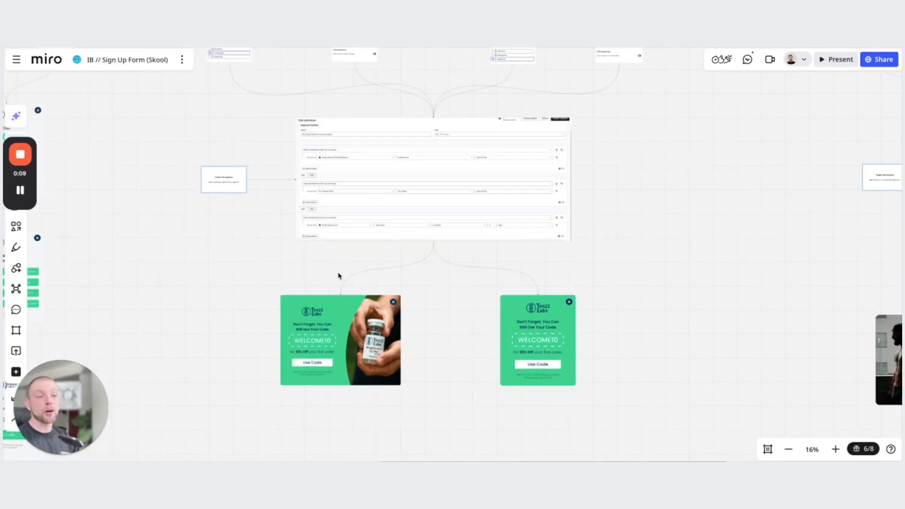
scroll(423, 292, left, 2)
scroll(423, 292, down, 1)
scroll(293, 331, up, 5)
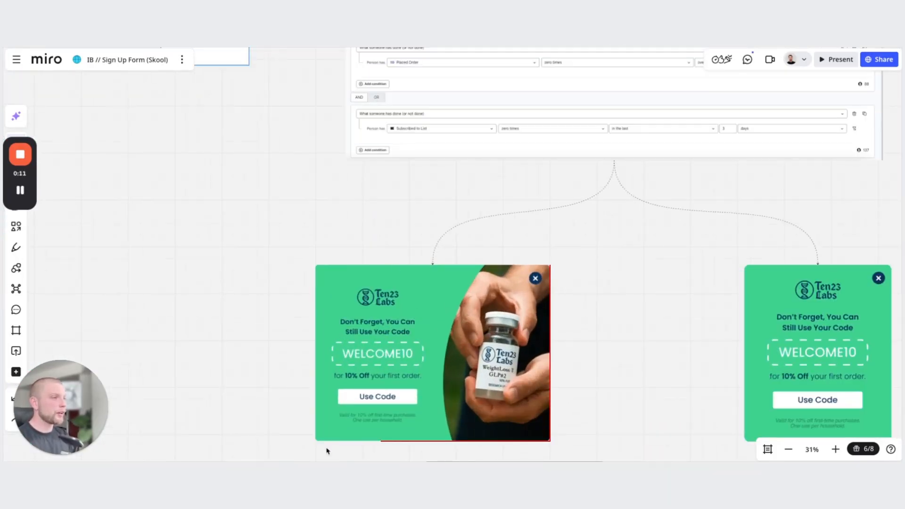
Compare the Form 2 success screens carrying the discount code with the Form 3 reminder pop-ups
scroll(389, 350, down, 6)
scroll(346, 350, left, 6)
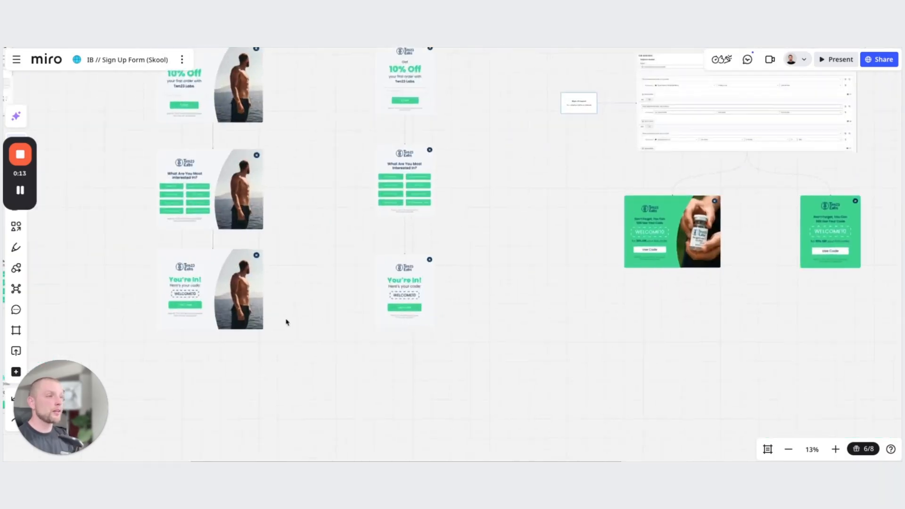
scroll(548, 404, right, 12)
scroll(549, 405, down, 2)
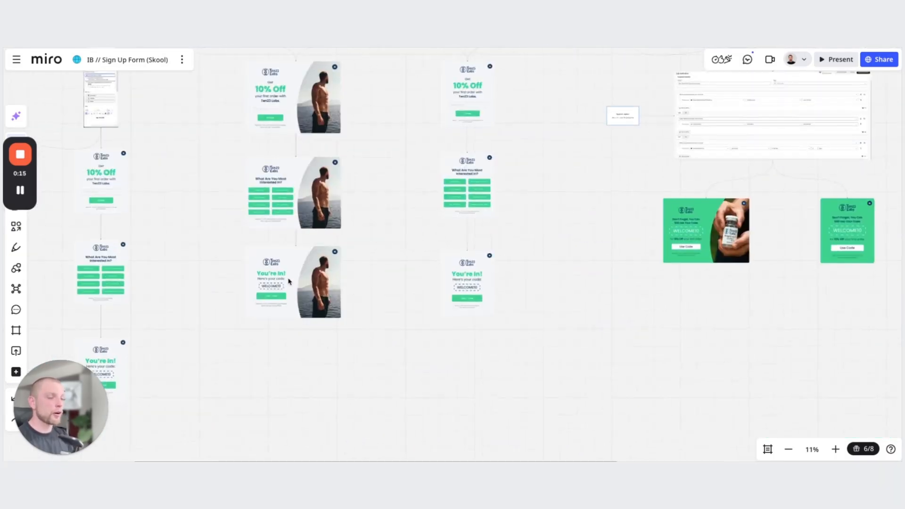
scroll(381, 326, up, 3)
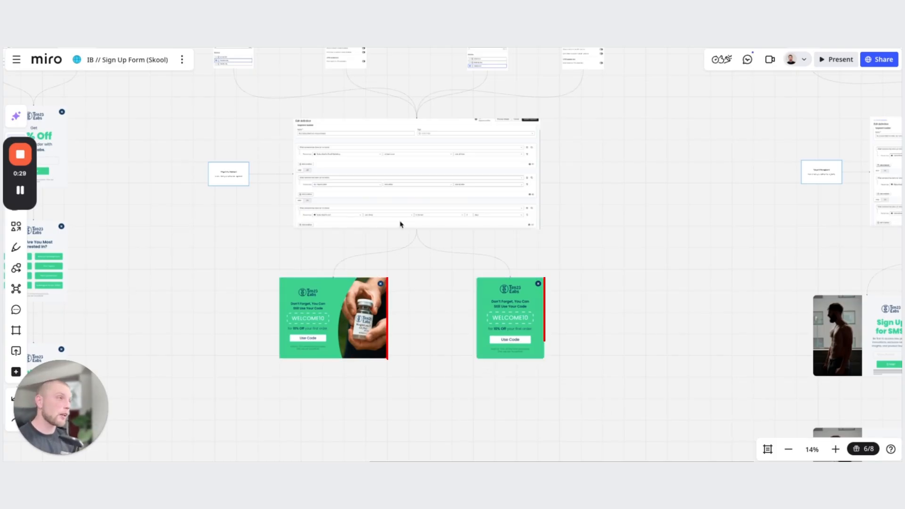
drag(458, 276, 475, 372)
scroll(475, 372, down, 1)
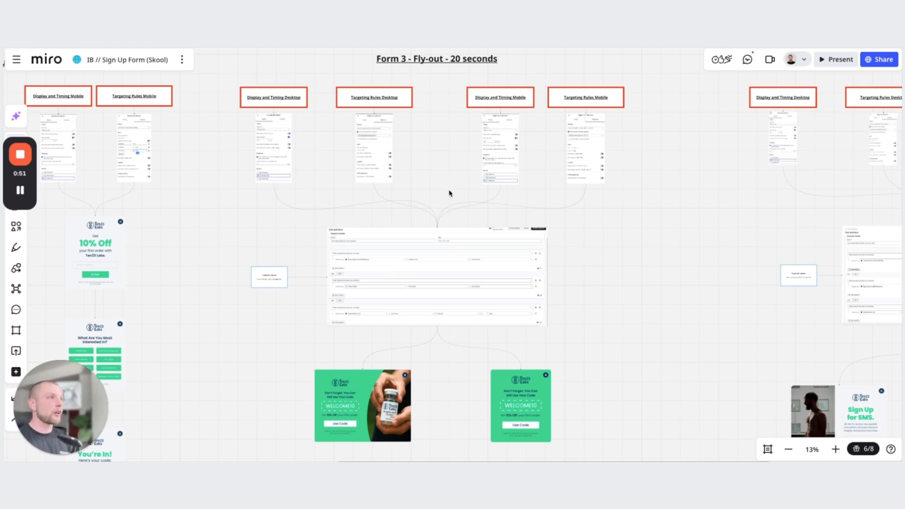
Examine Form 3's Display and Timing Desktop and Targeting Rules Desktop settings
drag(450, 192, 449, 245)
scroll(448, 243, up, 4)
scroll(338, 226, up, 3)
drag(343, 233, 585, 368)
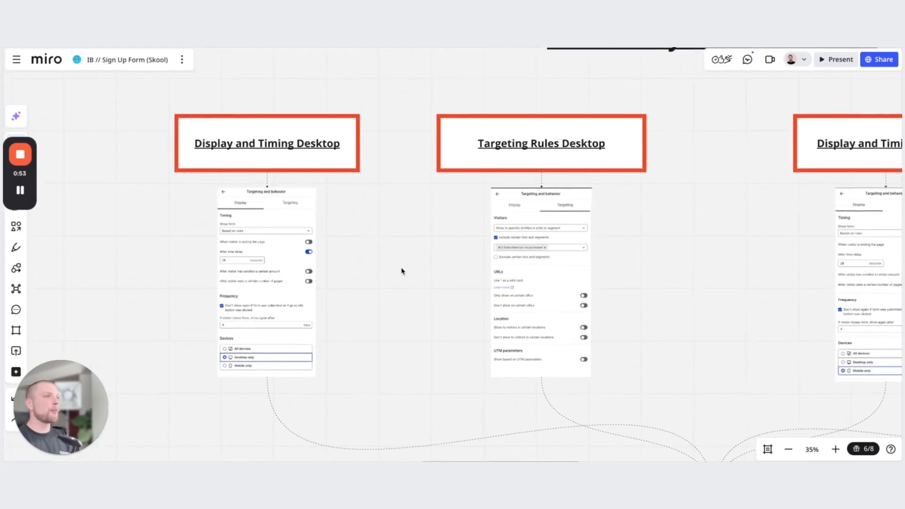
Follow the Form 3 diagram from its targeting settings through the segment definition down to the desktop and mobile pop-ups
scroll(402, 272, down, 4)
drag(491, 278, 377, 127)
scroll(510, 245, up, 1)
drag(509, 245, 437, 273)
scroll(438, 283, up, 2)
scroll(444, 302, down, 3)
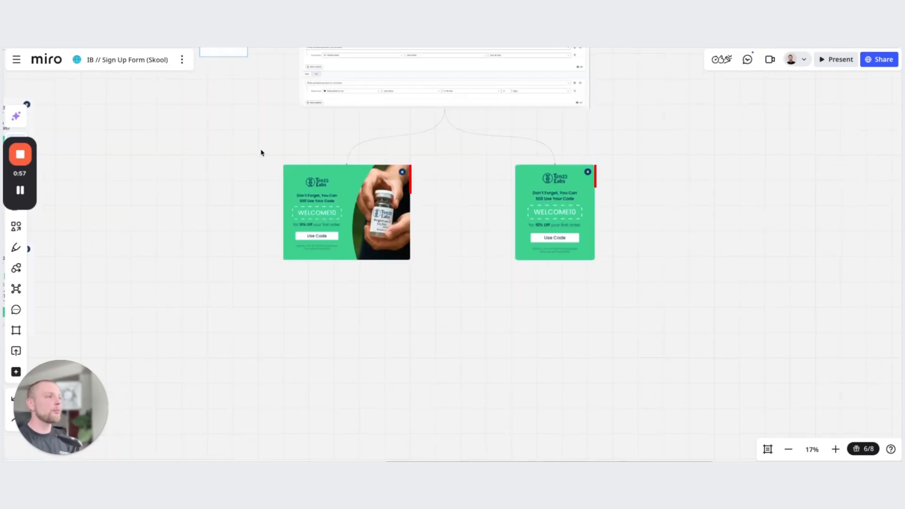
Compare Form 3's desktop and mobile WELCOME10 reminder pop-ups with the neighbouring sign-up form screens on the board
drag(300, 280, 667, 218)
scroll(552, 250, down, 2)
drag(548, 254, 415, 287)
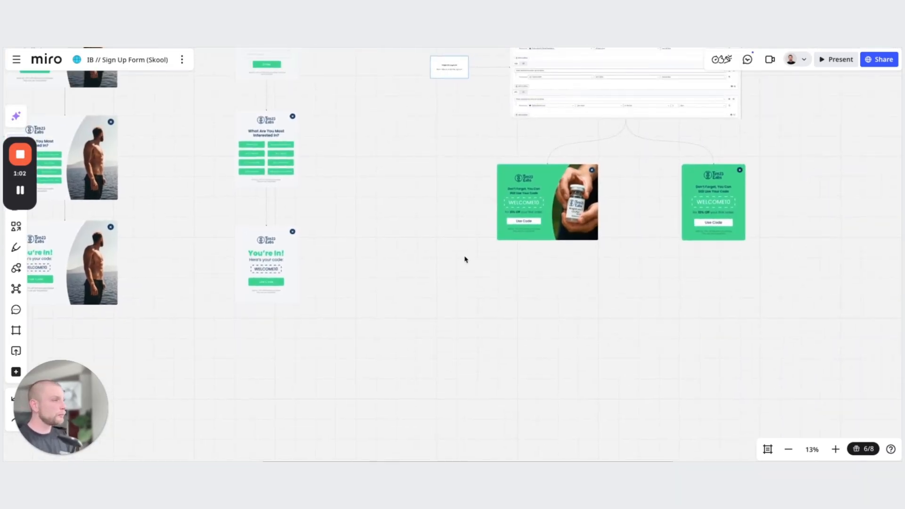
drag(512, 232, 396, 269)
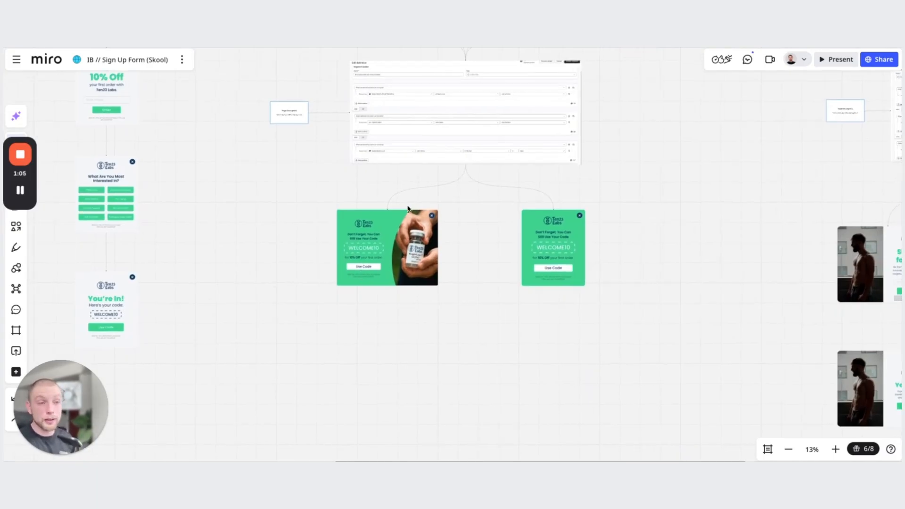
scroll(352, 258, down, 1)
drag(383, 309, 714, 294)
scroll(714, 294, up, 1)
drag(303, 215, 473, 204)
scroll(469, 205, down, 3)
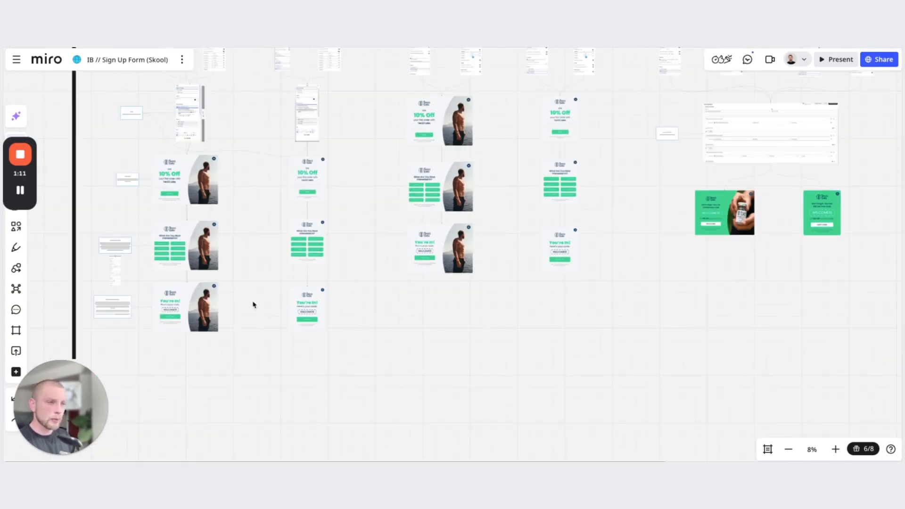
Look over the leftmost two forms' desktop and mobile screens, from the 10% Off opt-in through the interest question to the success screen
scroll(216, 302, up, 1)
drag(216, 301, 437, 278)
drag(401, 142, 401, 235)
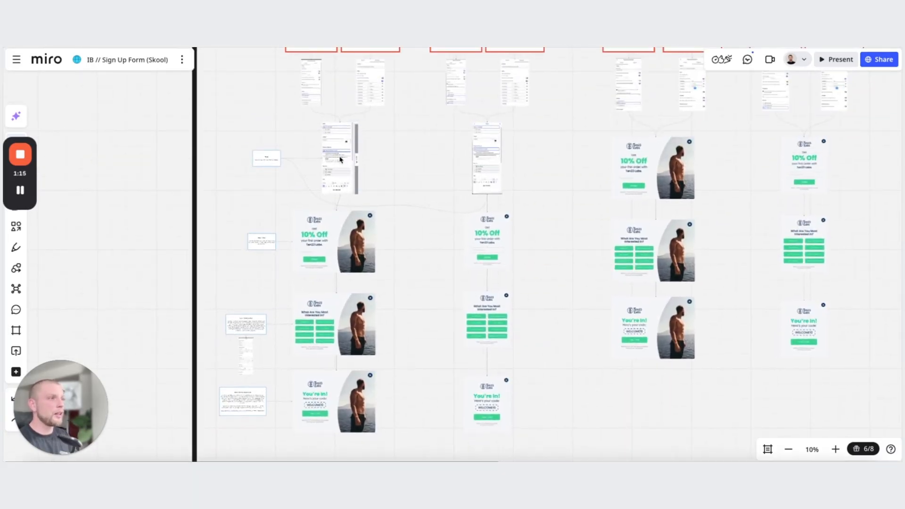
scroll(468, 337, down, 3)
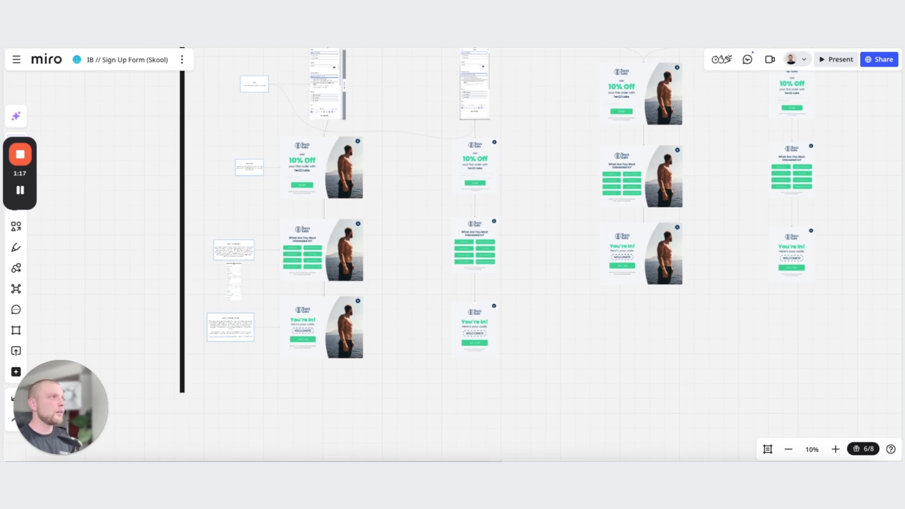
Switch to Klaviyo and go through the desktop Sign Up Form 2 (Product Page) steps to view its Success screen
key(ctrl+Tab)
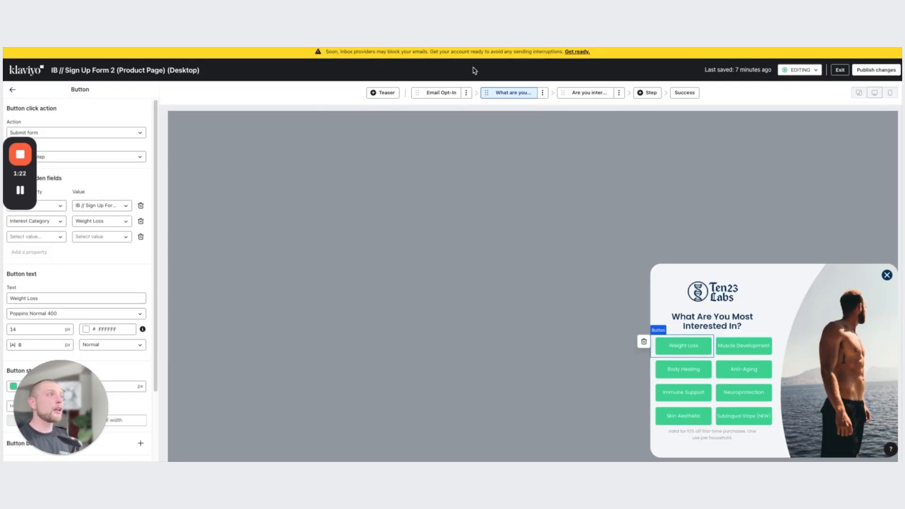
click(466, 93)
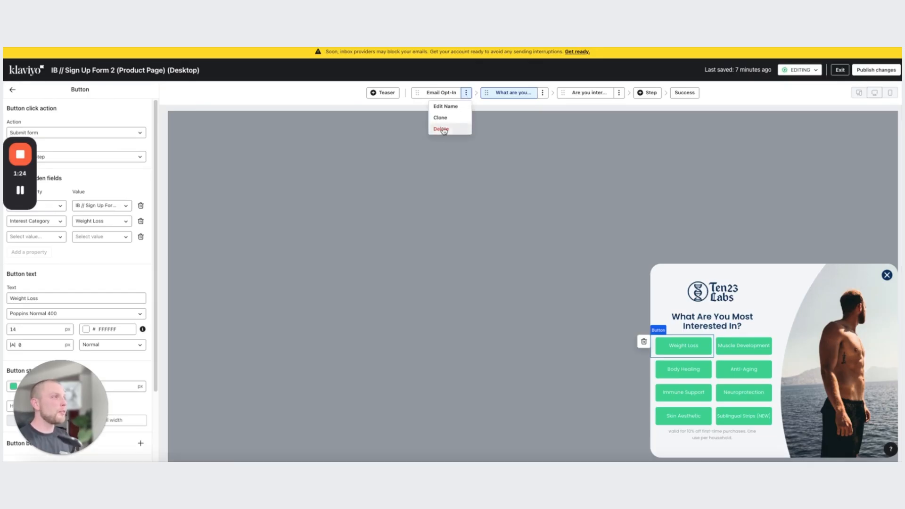
click(544, 93)
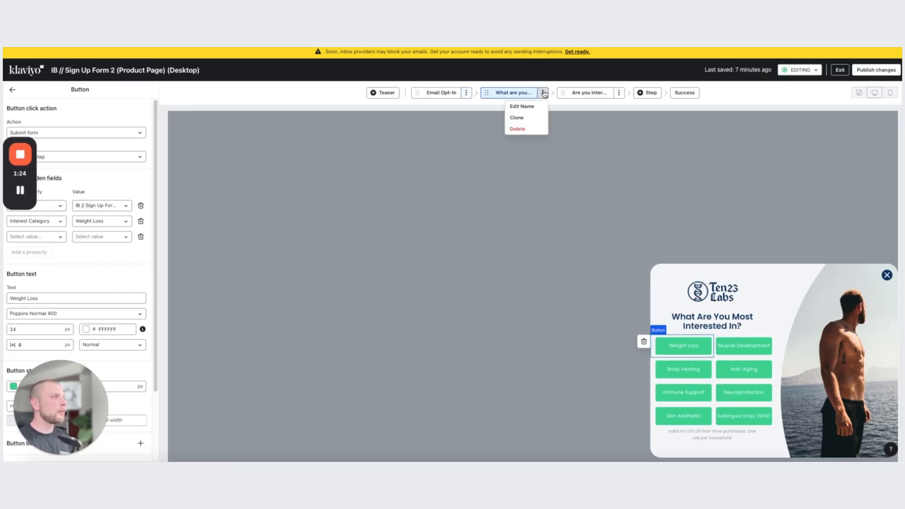
click(679, 94)
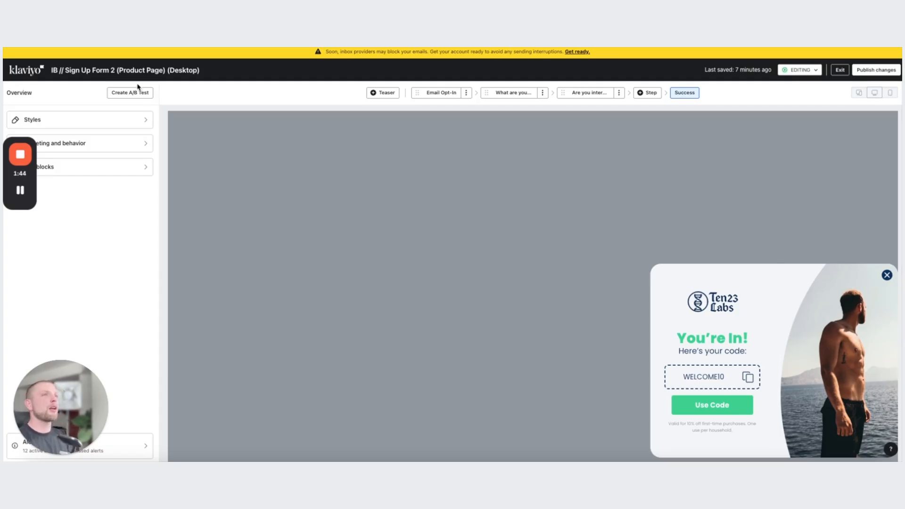
Inspect the Use Code button, logo image and form styles of the mobile Sign Up Form 3
mouse_move(20, 203)
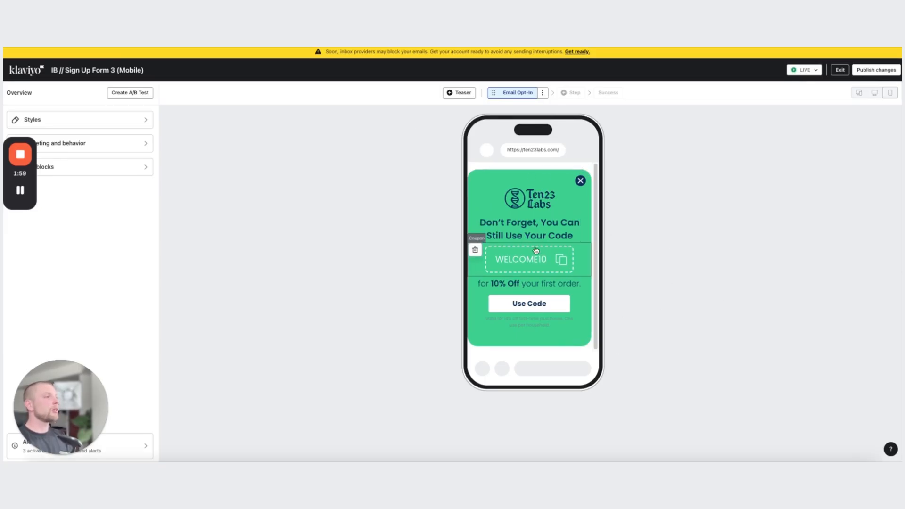
click(551, 299)
drag(28, 177, 318, 159)
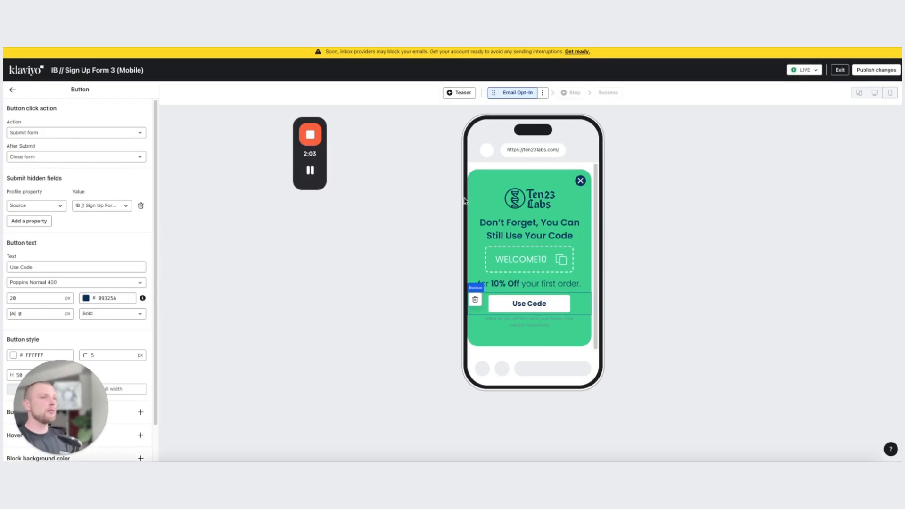
click(531, 193)
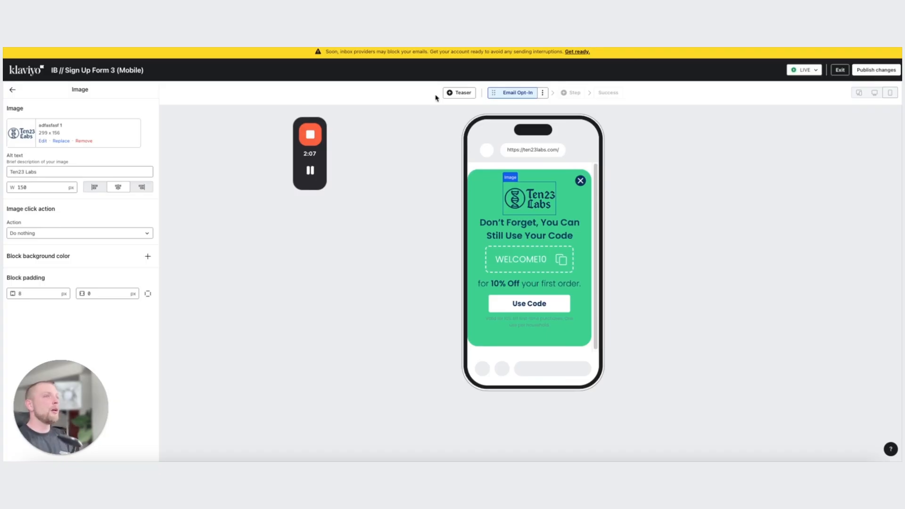
click(13, 90)
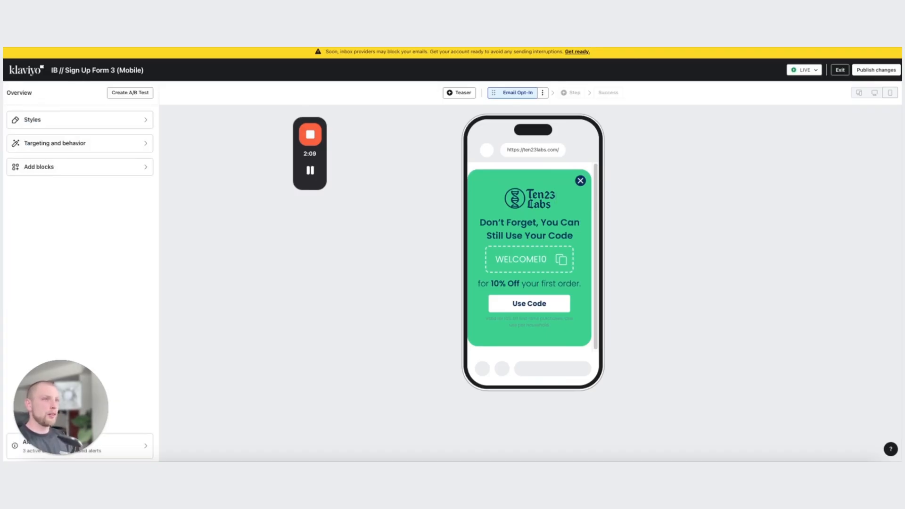
click(92, 121)
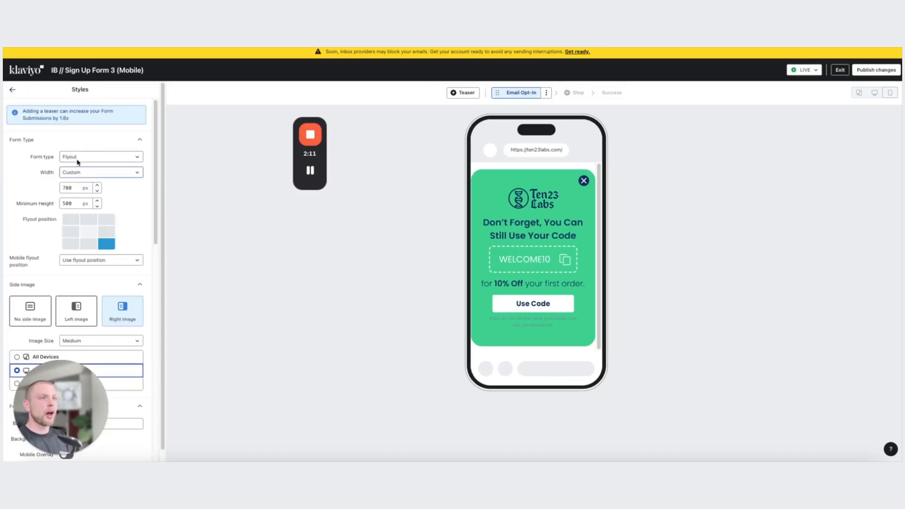
Examine the mobile Sign Up Form 3's display timing, frequency and device settings and its visitor segment targeting
drag(61, 415, 80, 379)
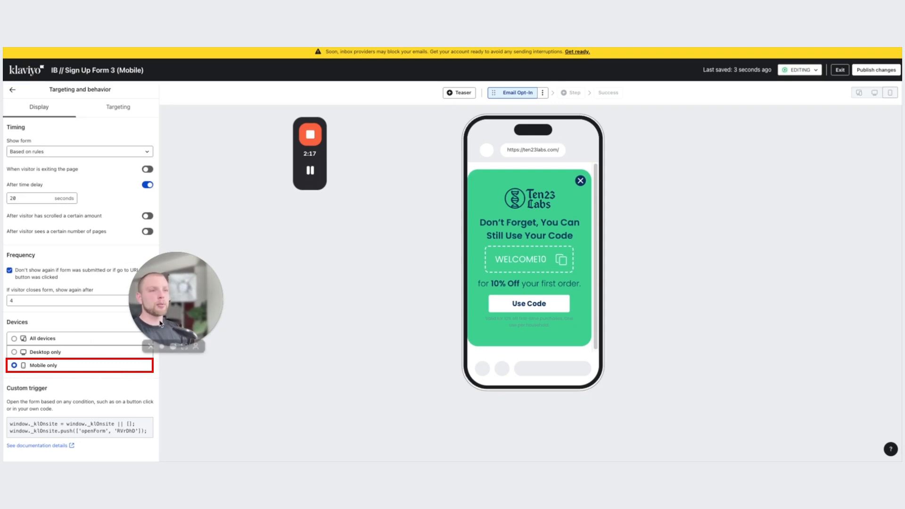
drag(161, 324, 228, 278)
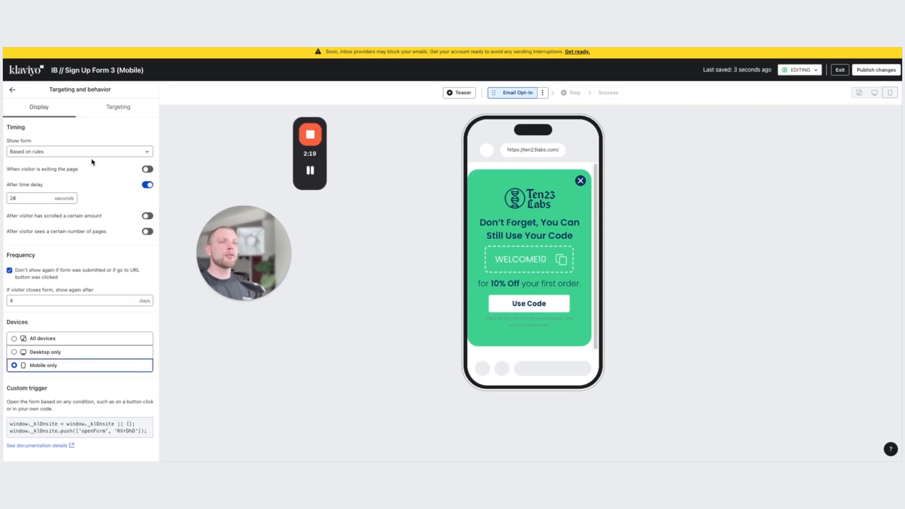
click(126, 107)
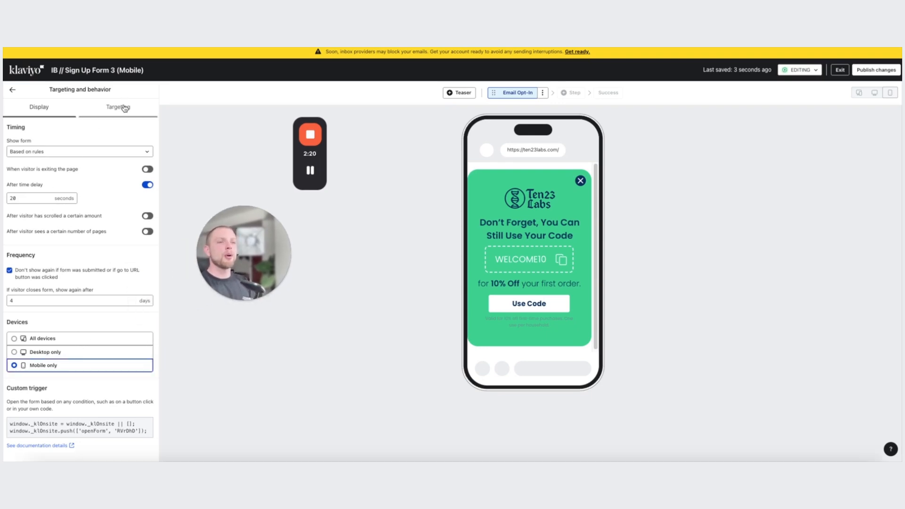
click(56, 111)
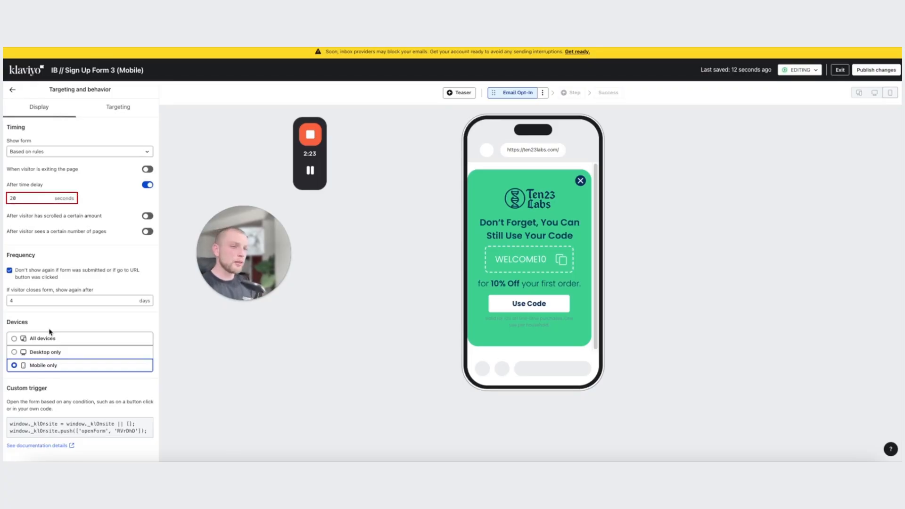
click(101, 114)
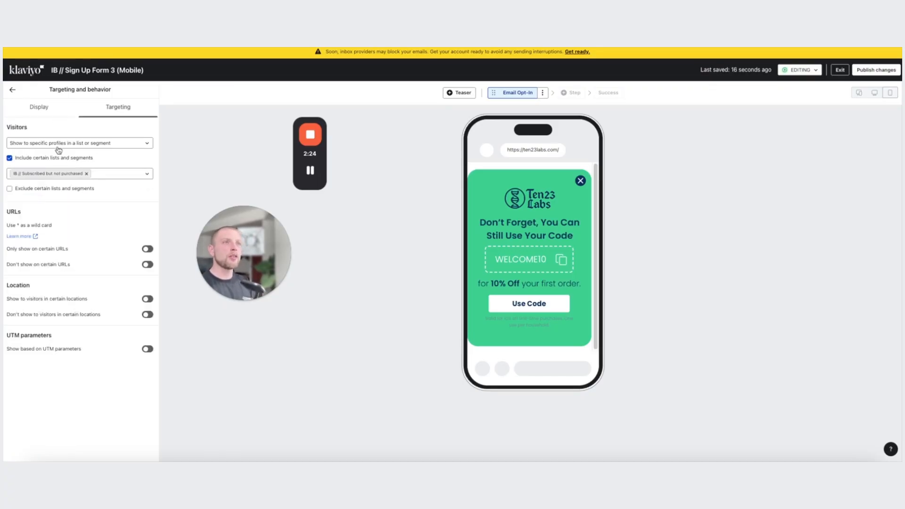
click(27, 115)
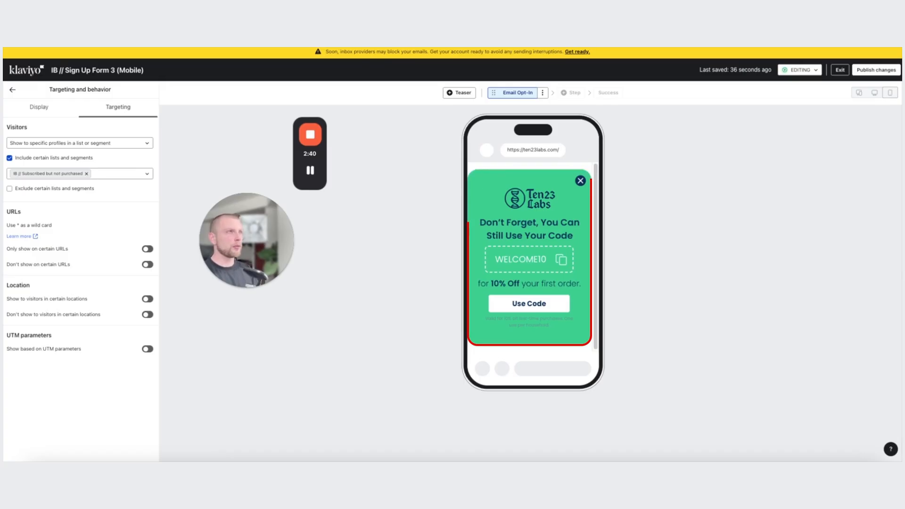
Switch to the Miro board and locate Form 3's segment definition named "IB // Subscribed but not purchased"
key(ctrl+Tab)
drag(697, 210, 96, 299)
scroll(438, 251, up, 8)
mouse_move(391, 206)
mouse_down()
mouse_move(389, 195)
mouse_move(440, 262)
mouse_up()
scroll(447, 212, up, 2)
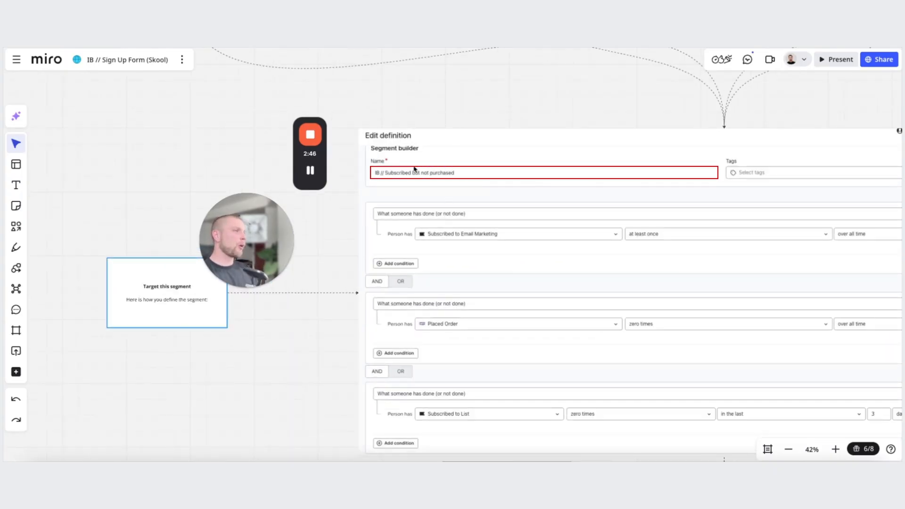
Examine the segment's Subscribed to Email Marketing, Placed Order and Subscribed to List conditions and how they connect to the pop-ups
drag(324, 281, 204, 358)
scroll(202, 353, down, 3)
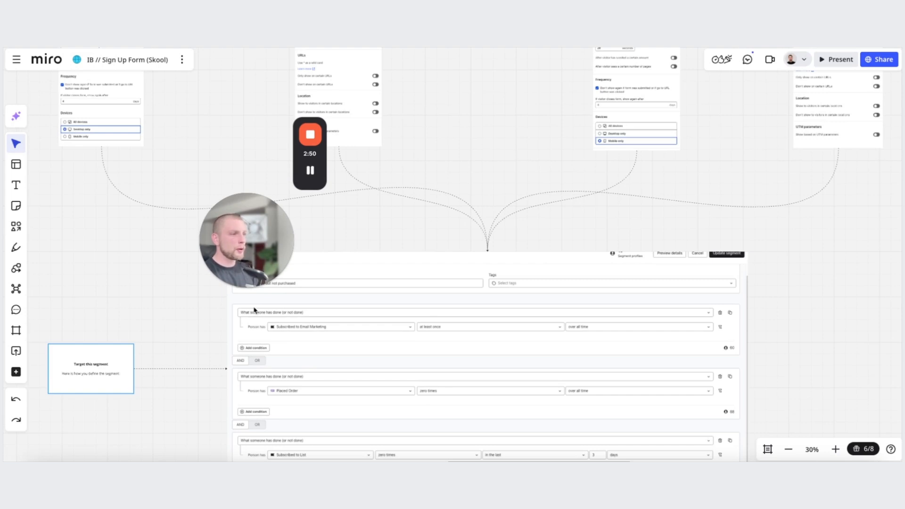
scroll(627, 323, down, 4)
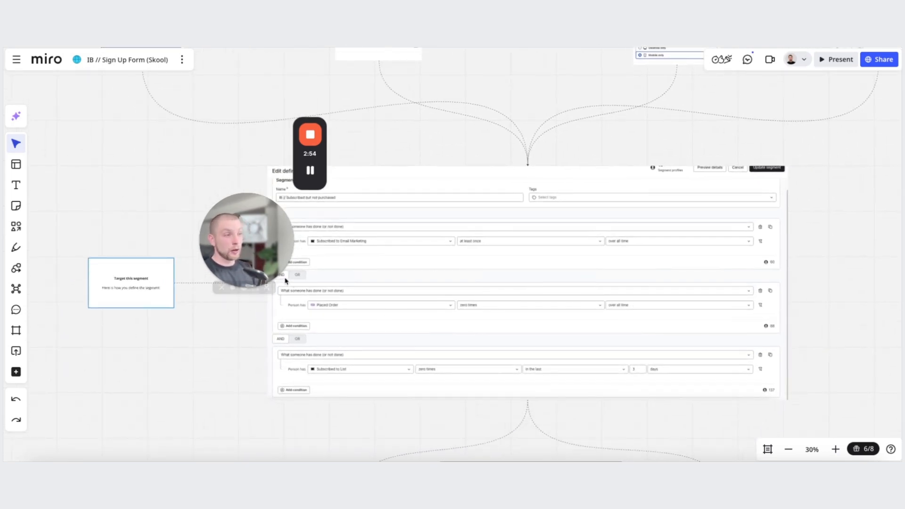
scroll(198, 340, right, 2)
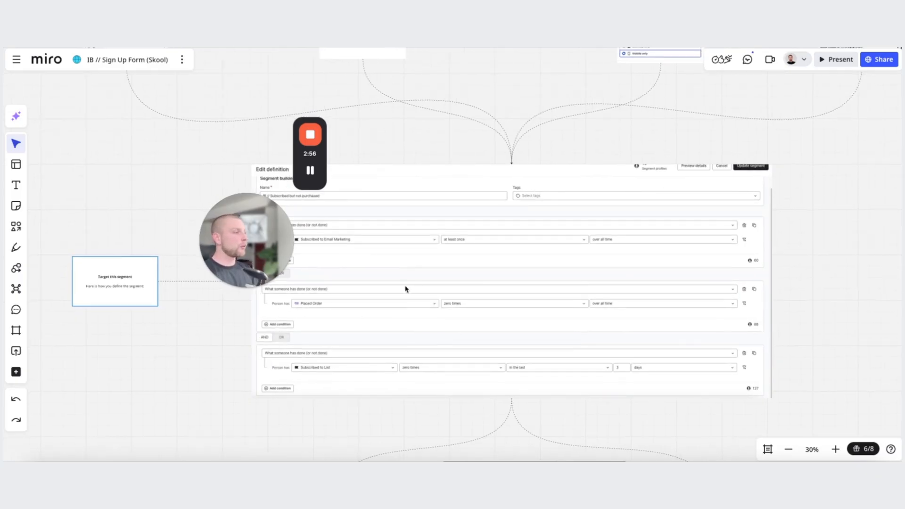
drag(246, 325, 351, 322)
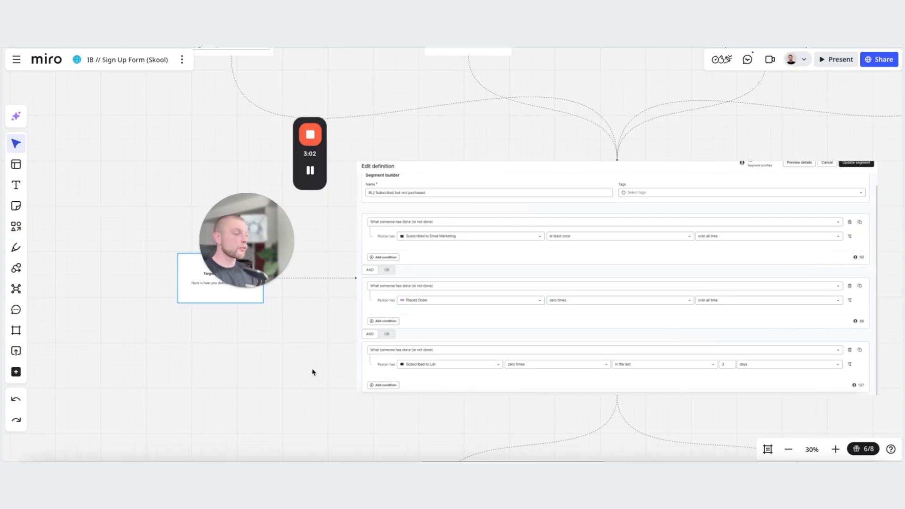
scroll(289, 335, down, 3)
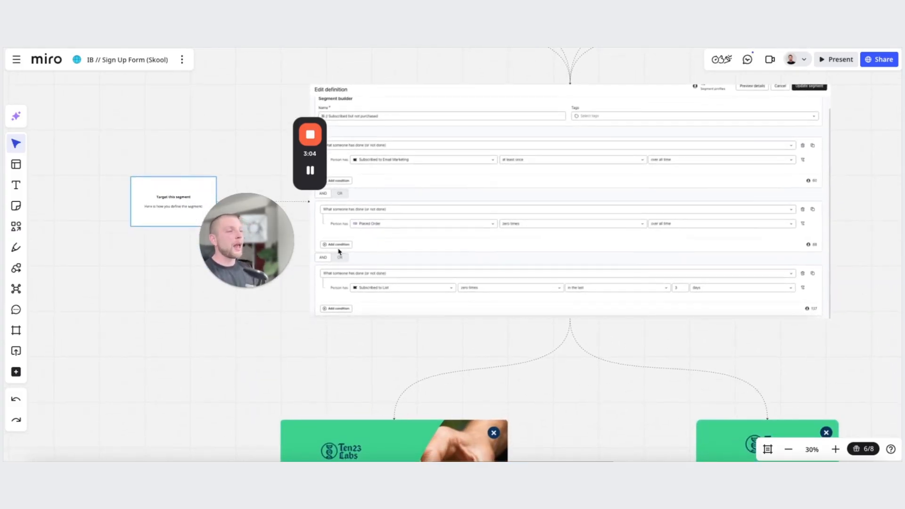
scroll(443, 326, down, 2)
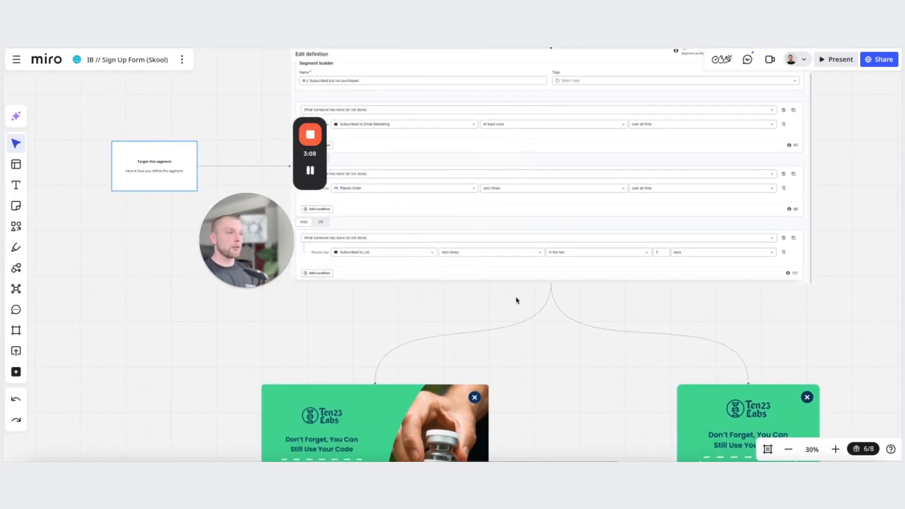
scroll(517, 301, up, 1)
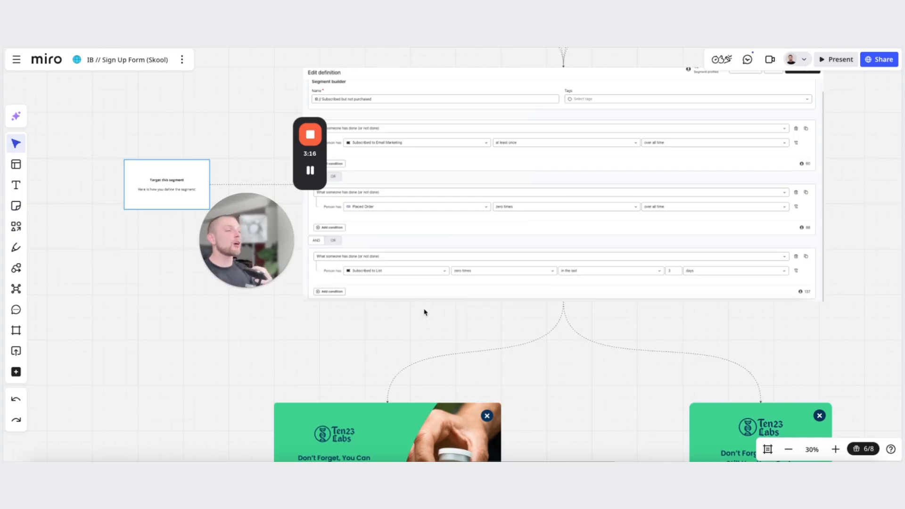
Review Form 3's full diagram from targeting settings to reminder pop-ups, beside Form 2's screens, and recheck the segment's Subscribed to List condition
scroll(424, 312, down, 6)
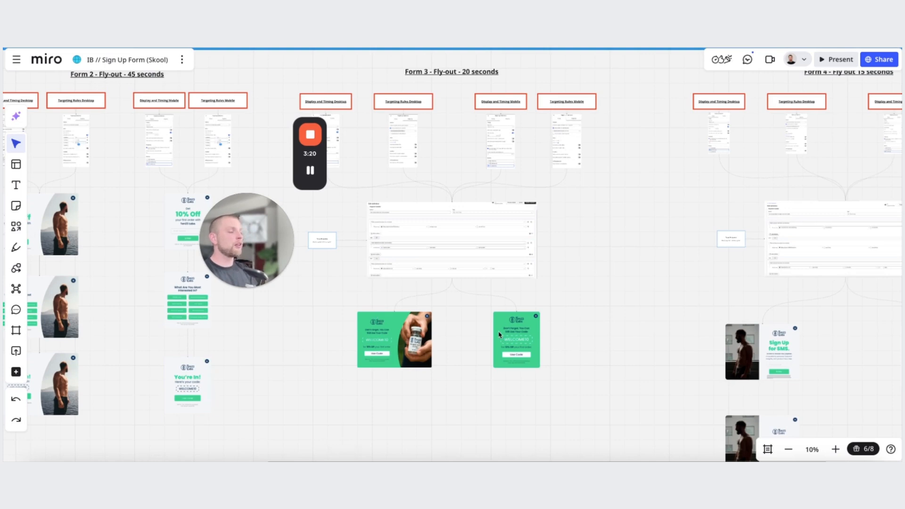
scroll(498, 334, up, 3)
drag(437, 261, 622, 261)
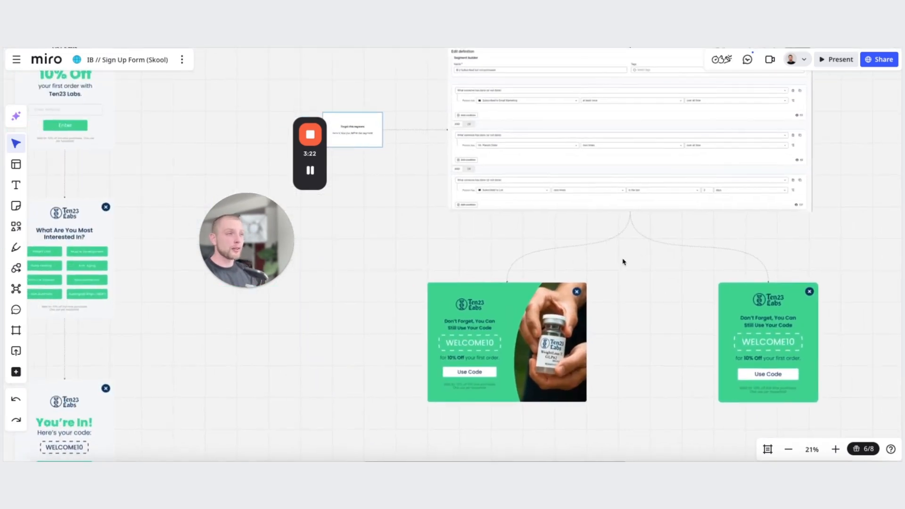
scroll(647, 213, down, 3)
drag(522, 243, 459, 288)
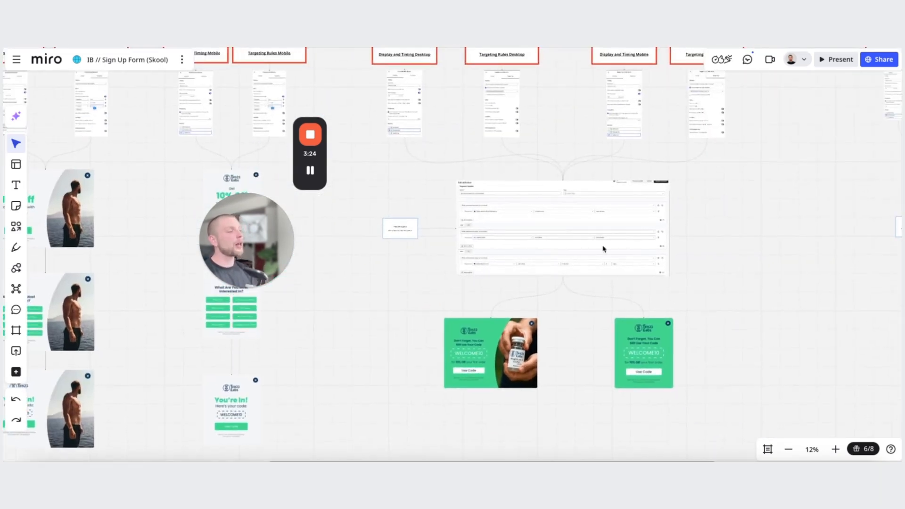
scroll(86, 373, up, 1)
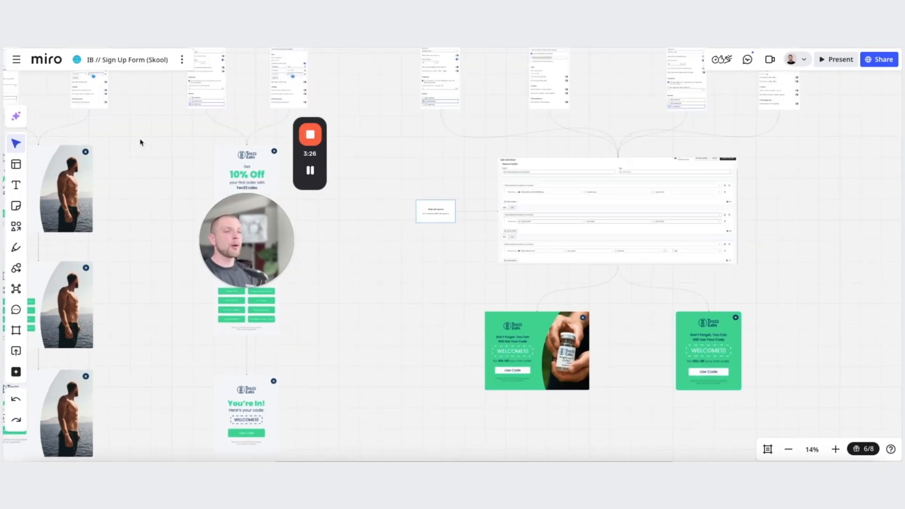
scroll(135, 293, down, 4)
scroll(404, 325, up, 4)
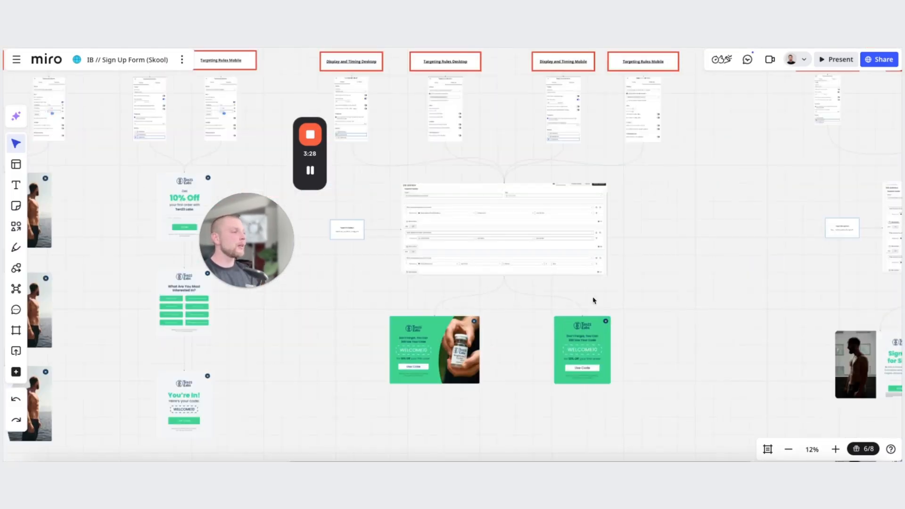
scroll(384, 398, up, 5)
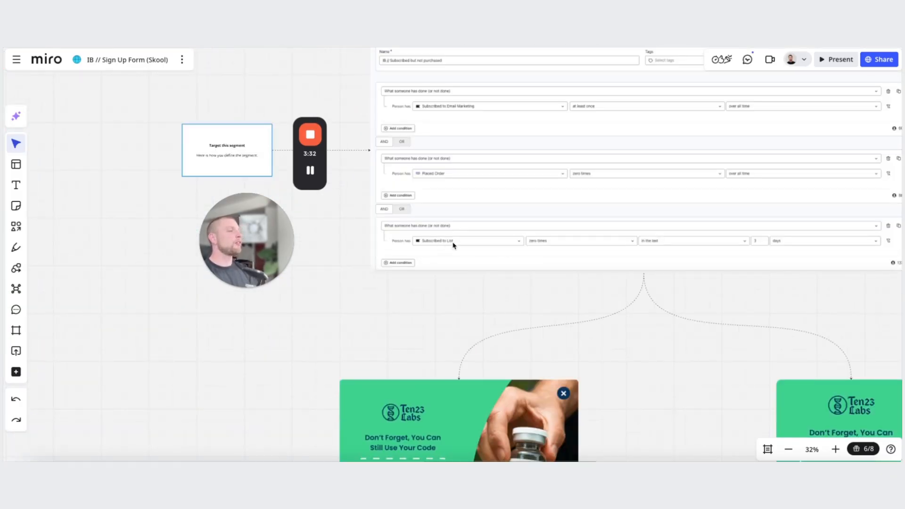
scroll(653, 289, down, 2)
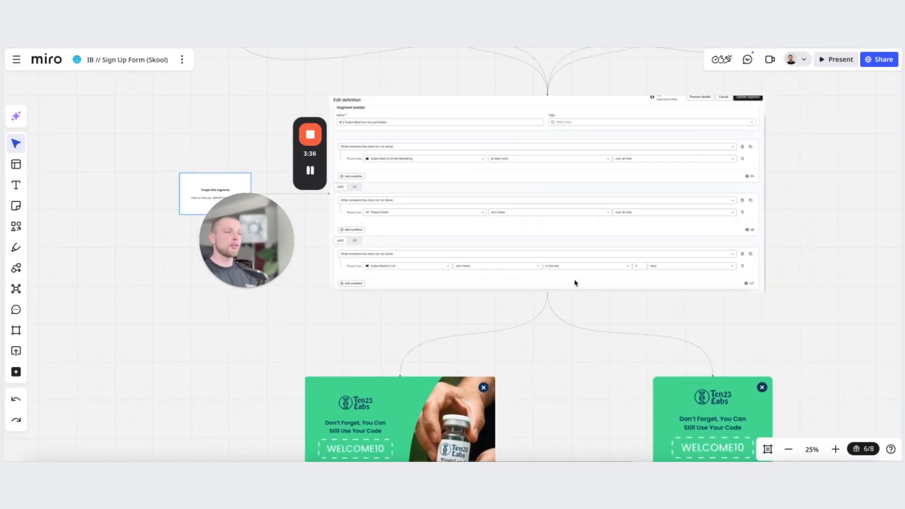
Recheck Form 3's "Subscribed but not purchased" segment definition and its place between the targeting settings and the reminder pop-ups
scroll(460, 268, down, 5)
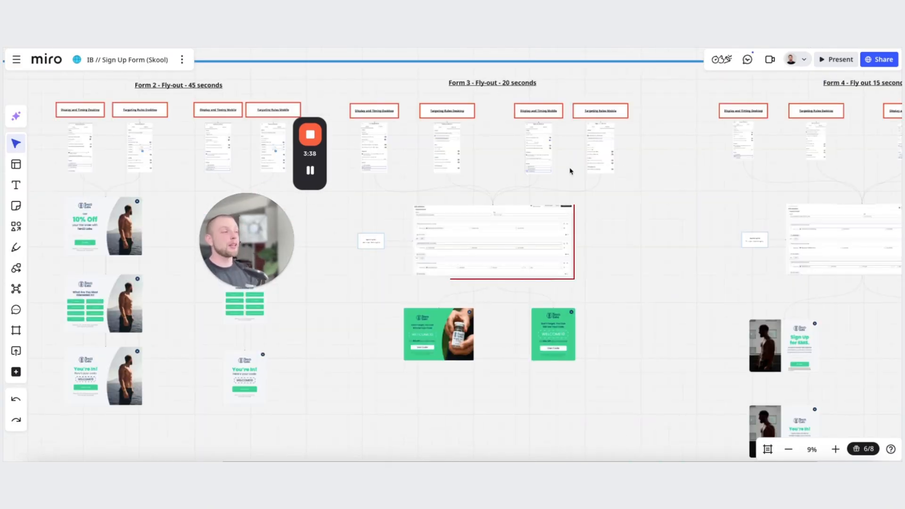
scroll(380, 169, up, 3)
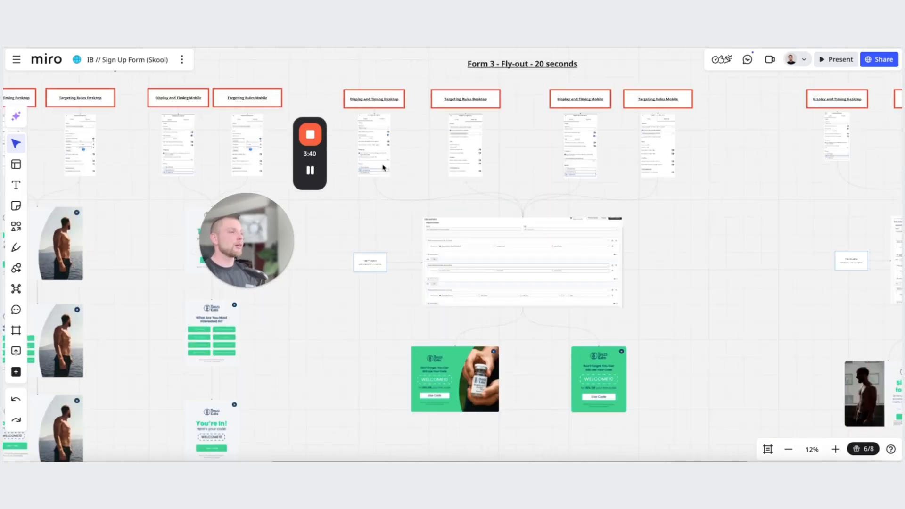
scroll(457, 313, up, 1)
scroll(425, 342, down, 1)
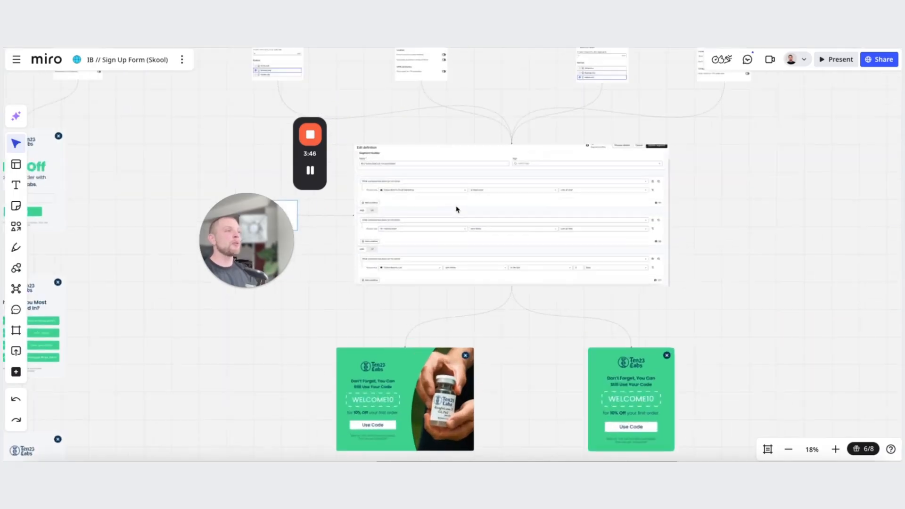
scroll(462, 214, up, 5)
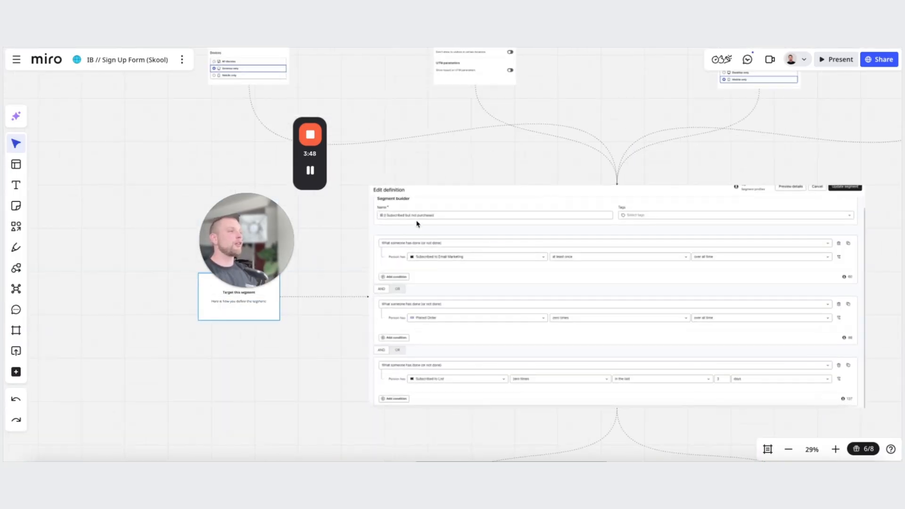
scroll(415, 225, up, 1)
scroll(415, 224, down, 4)
scroll(415, 224, up, 5)
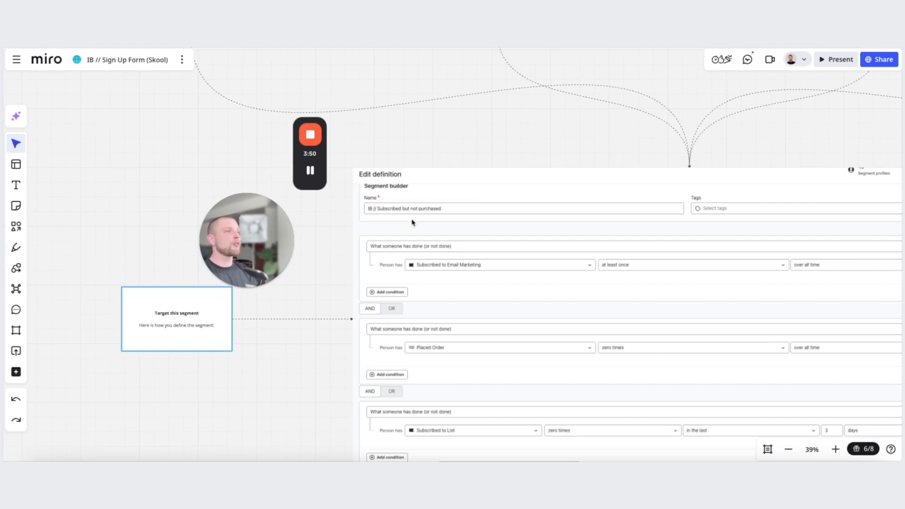
Examine Form 3's Display and Timing Desktop settings, covering the time delay, repeat frequency and device choice
scroll(503, 269, up, 7)
scroll(503, 269, left, 4)
scroll(527, 292, down, 3)
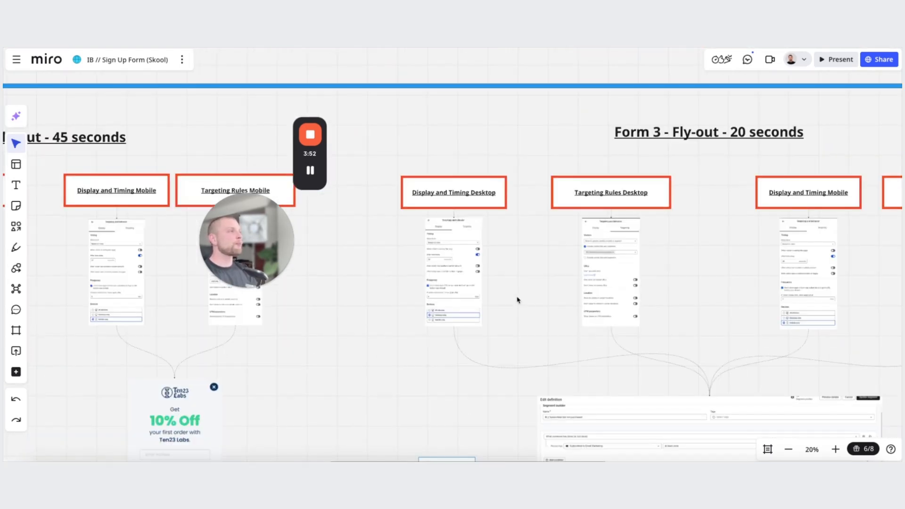
scroll(447, 237, up, 6)
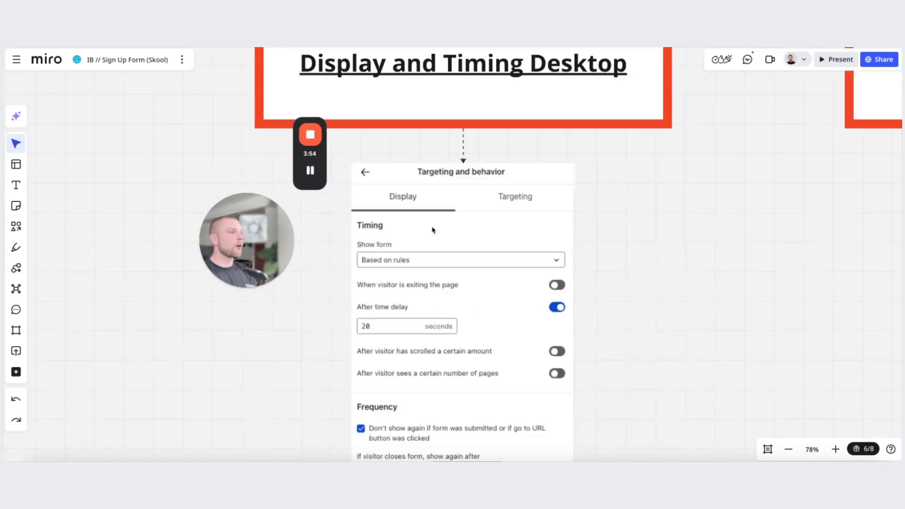
drag(597, 273, 582, 170)
scroll(582, 191, down, 1)
scroll(581, 259, down, 1)
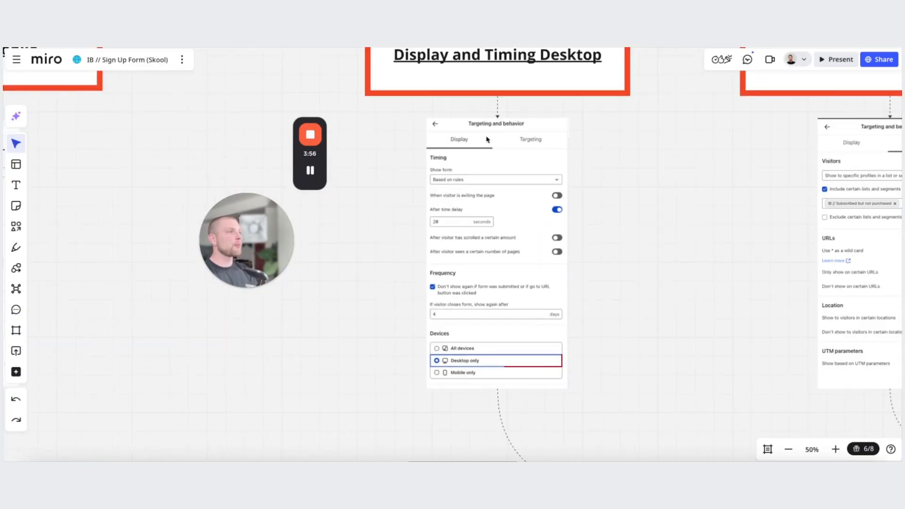
drag(642, 323, 589, 327)
drag(699, 305, 591, 316)
drag(640, 297, 516, 220)
drag(99, 165, 339, 220)
drag(612, 210, 561, 219)
Examine Form 3's Targeting Rules Desktop settings, then its mobile display, timing and targeting settings
scroll(561, 219, right, 5)
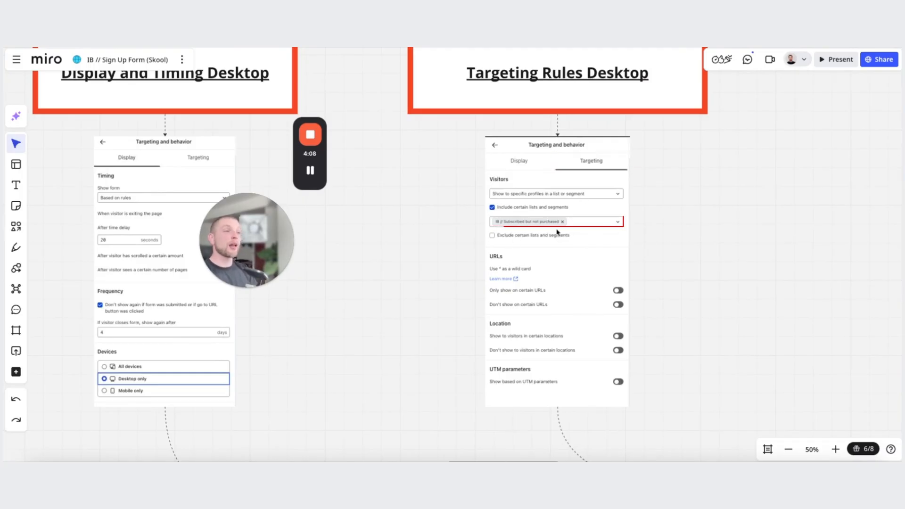
scroll(404, 334, down, 5)
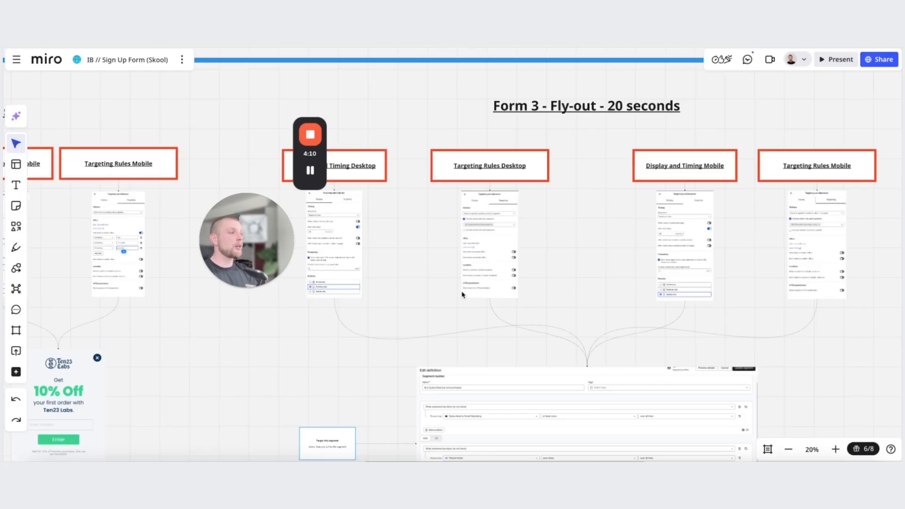
scroll(460, 255, up, 3)
scroll(519, 219, up, 2)
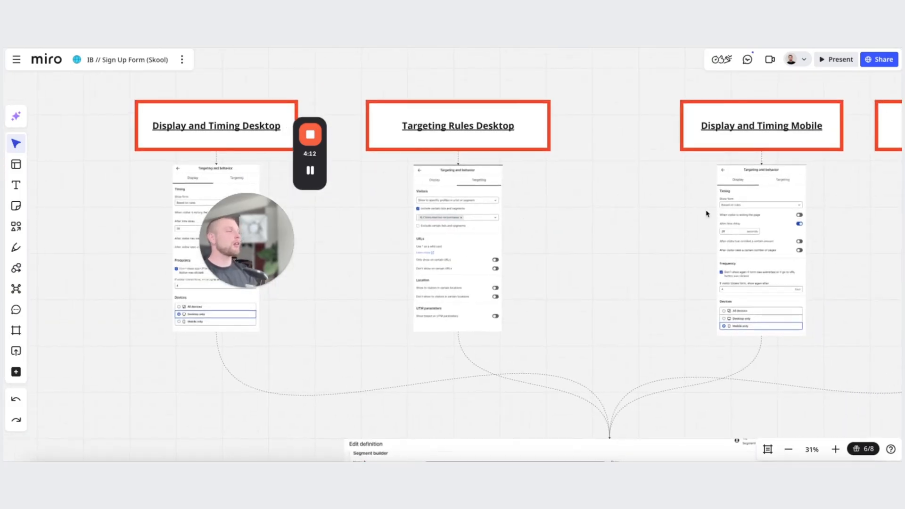
drag(709, 215, 382, 224)
scroll(450, 278, up, 1)
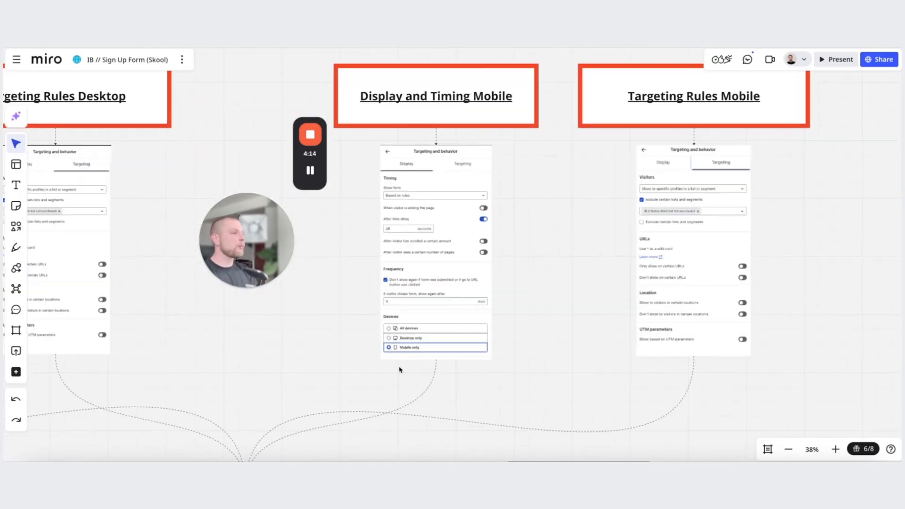
Review Form 3's desktop and mobile reminder pop-ups alongside the neighbouring Form 2 and Form 4 diagrams
scroll(431, 367, down, 8)
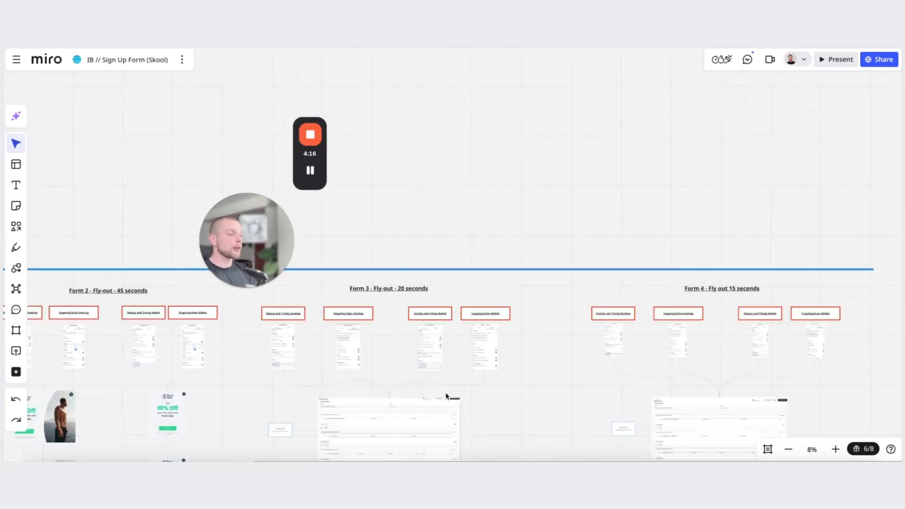
drag(448, 383, 480, 145)
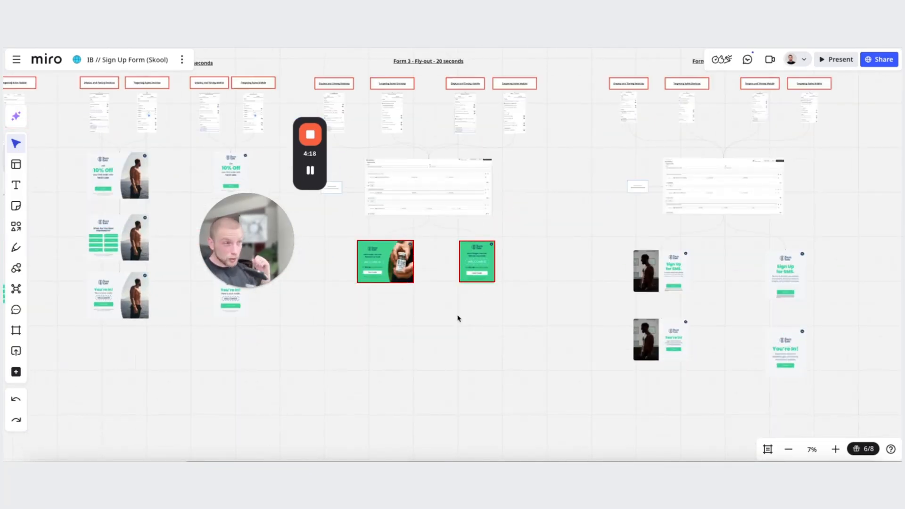
drag(376, 316, 409, 426)
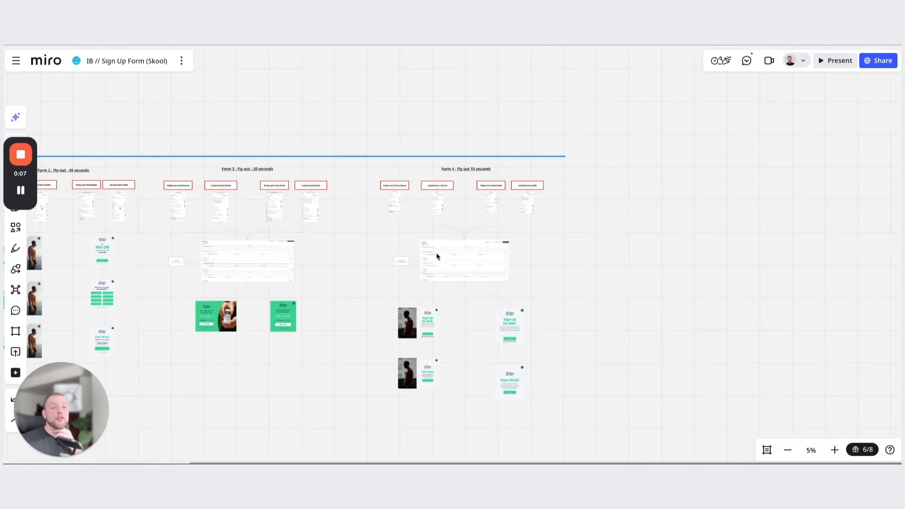
Return to the start of the board and review the Form 1 pop-up flow beside the Form 2 fly-out flow
scroll(520, 271, left, 10)
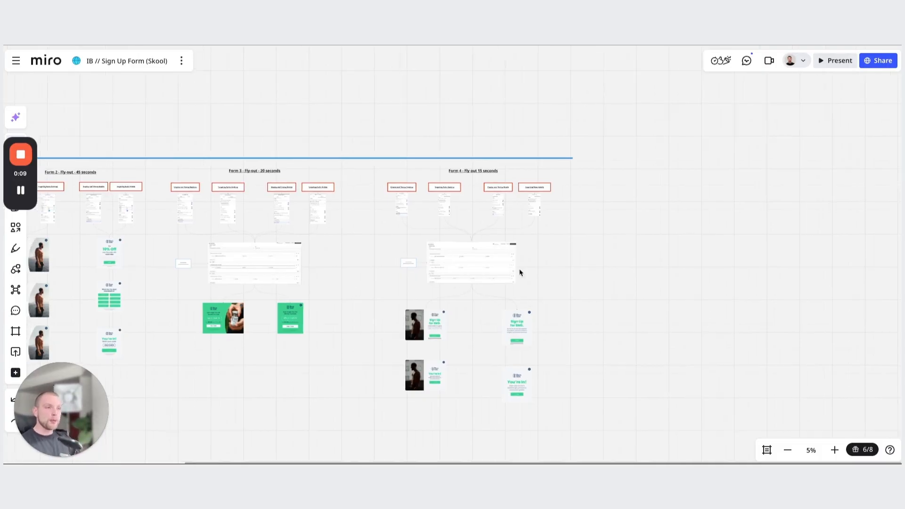
scroll(387, 306, up, 3)
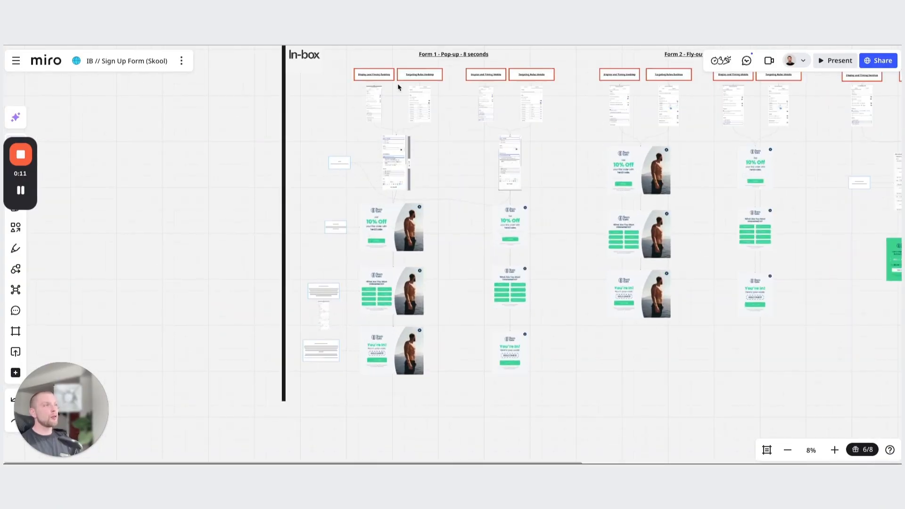
scroll(453, 97, up, 2)
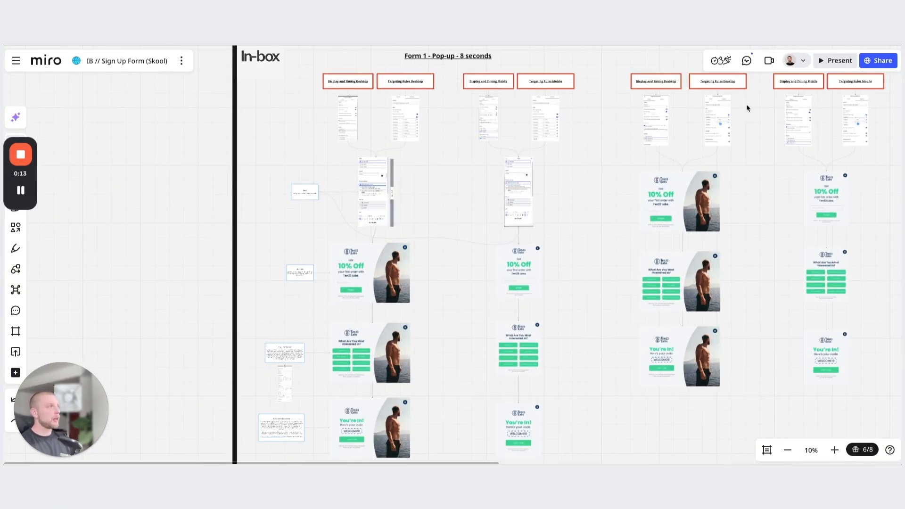
scroll(796, 252, down, 3)
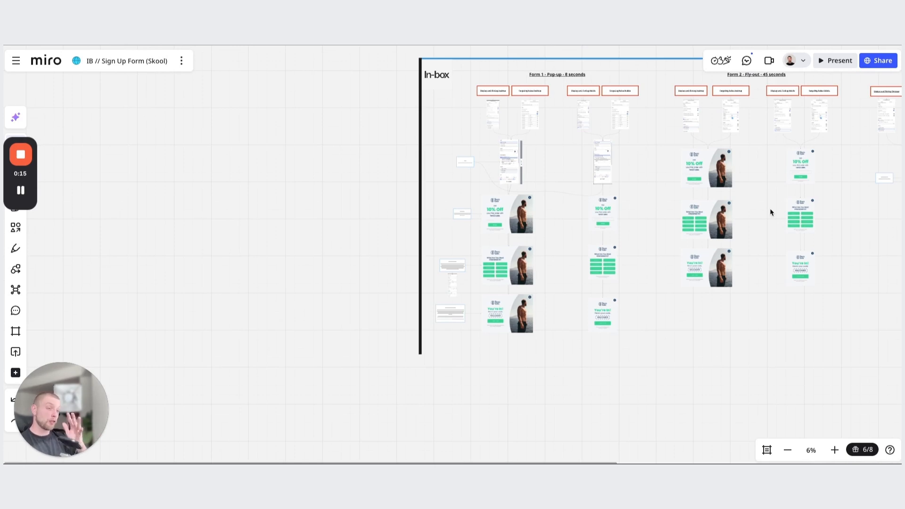
scroll(750, 118, up, 3)
drag(255, 321, 325, 220)
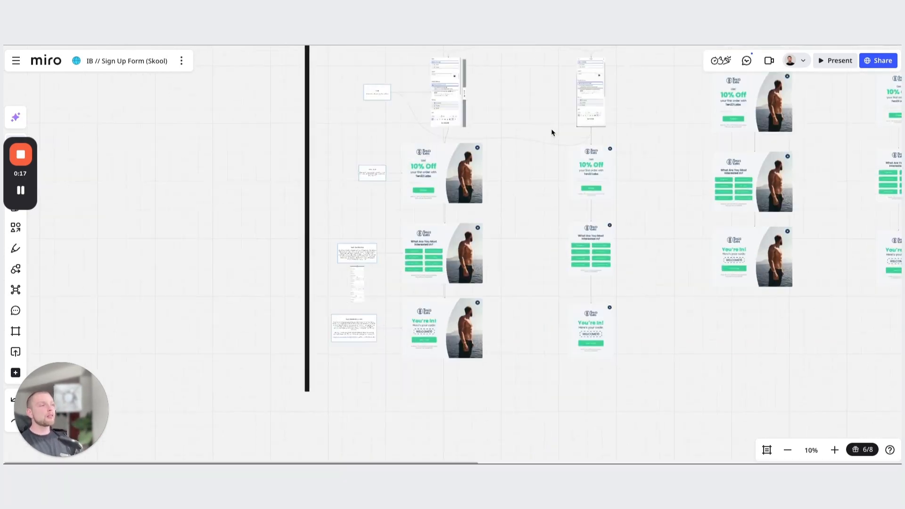
Examine Form 1's email capture, interest question and discount code screens together with their step notes
scroll(552, 132, up, 4)
scroll(406, 317, up, 1)
drag(406, 317, 430, 258)
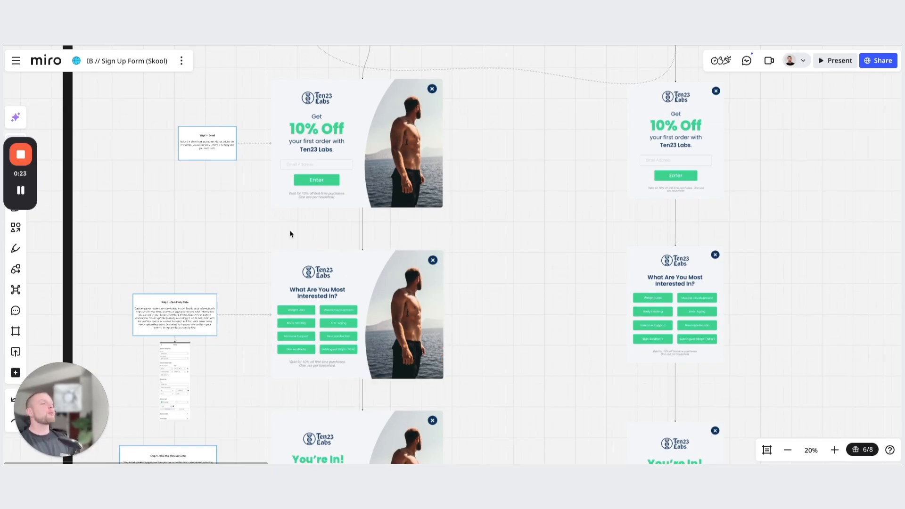
scroll(290, 234, down, 2)
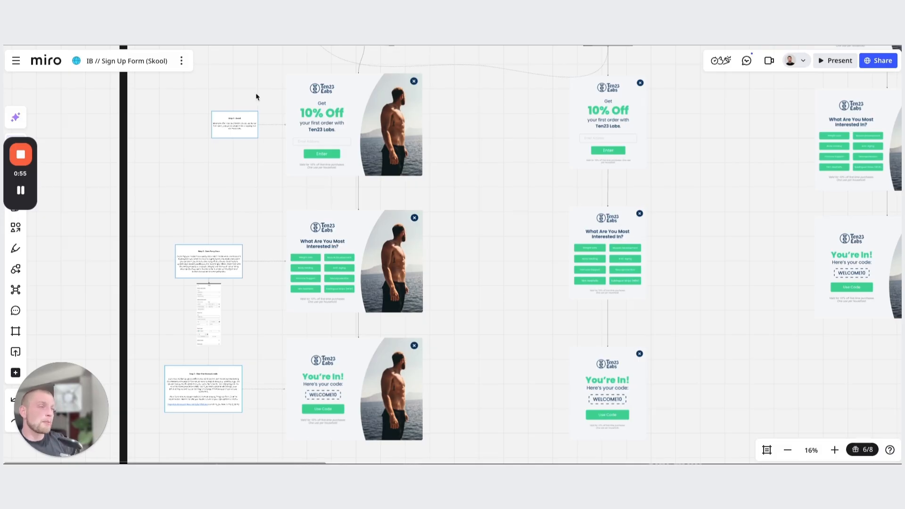
scroll(348, 376, up, 5)
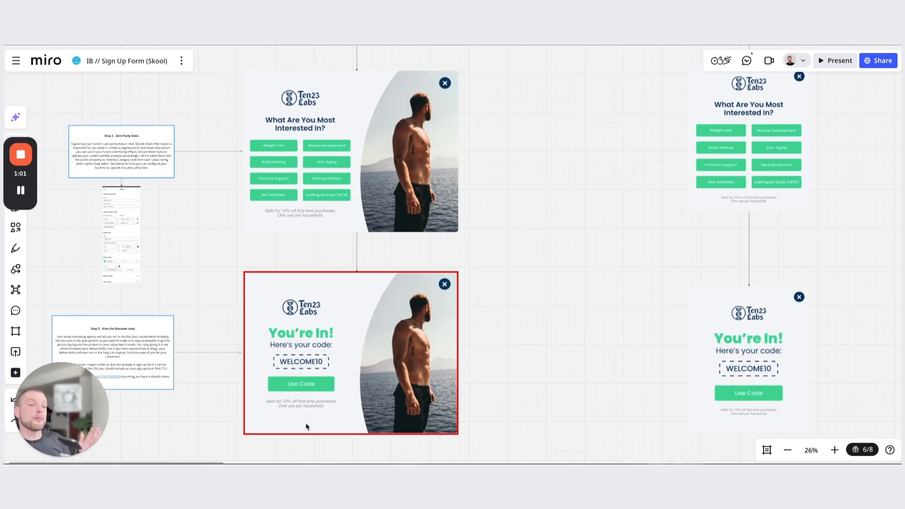
scroll(364, 251, down, 3)
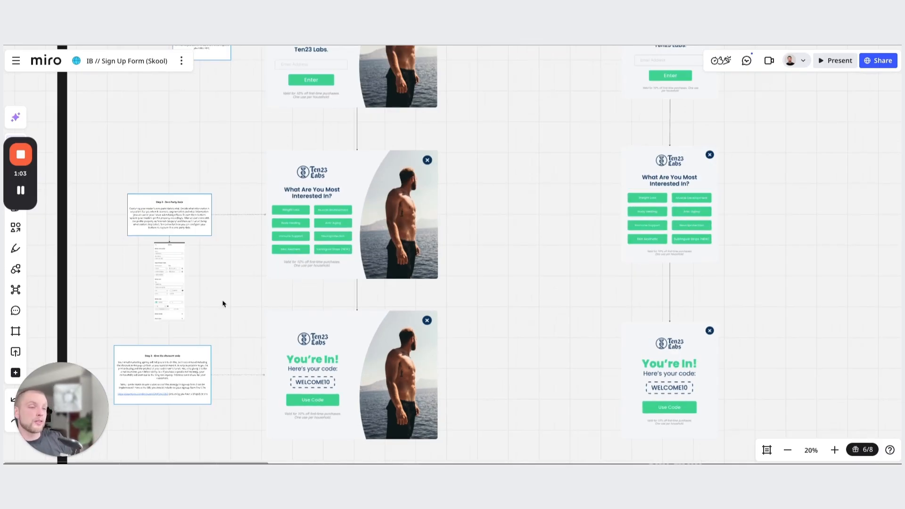
scroll(347, 375, down, 2)
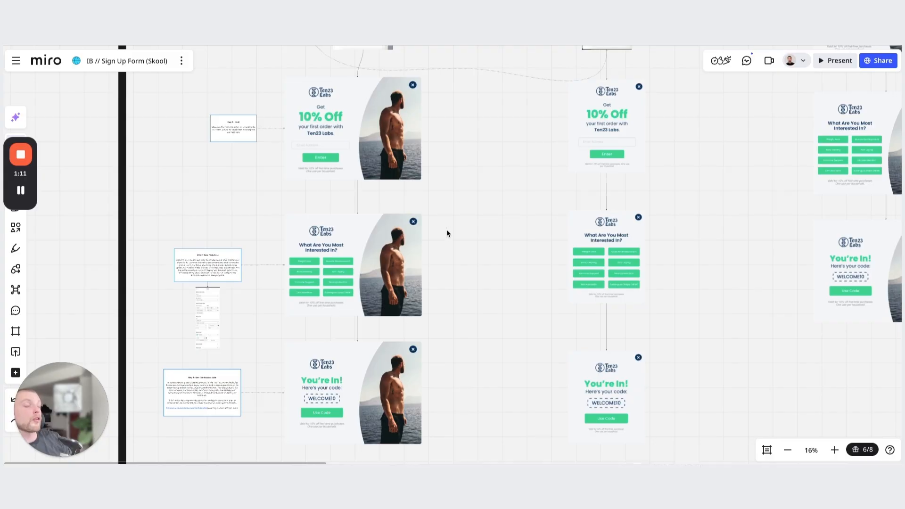
scroll(430, 297, down, 3)
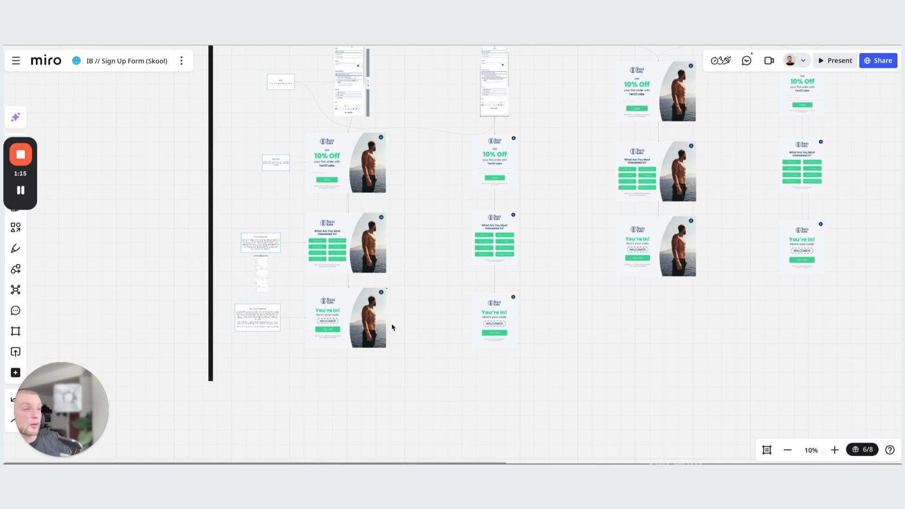
scroll(390, 325, up, 1)
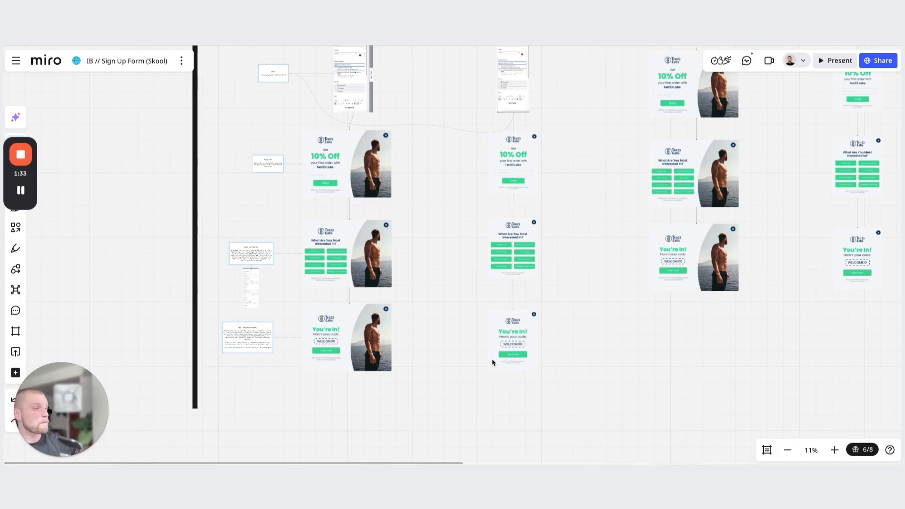
Review the board overview of all four forms, from the Form 1 pop-up to the Form 4 fly-out
scroll(493, 363, down, 5)
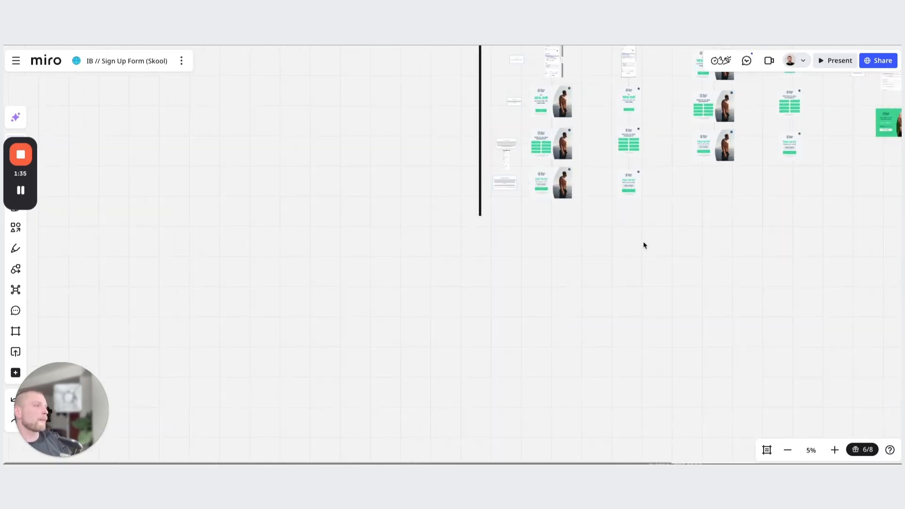
scroll(499, 289, right, 10)
scroll(499, 290, up, 4)
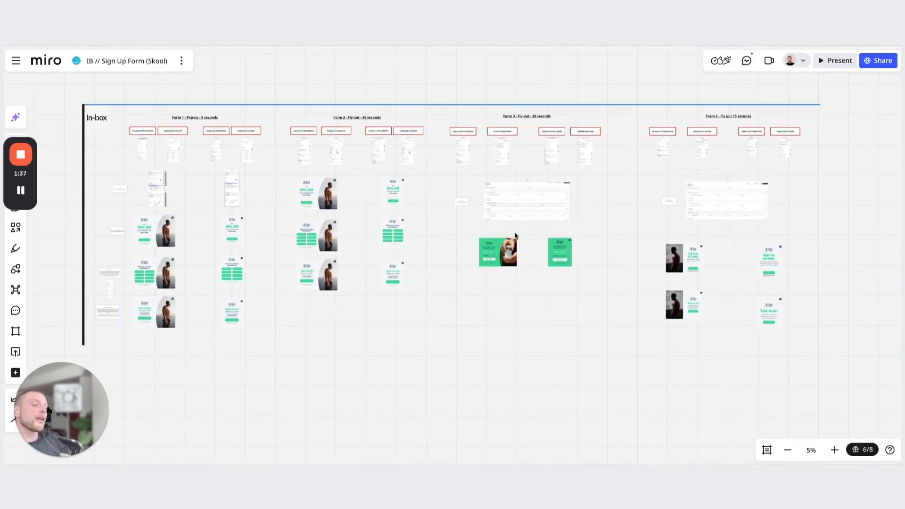
scroll(501, 355, right, 5)
scroll(501, 354, up, 2)
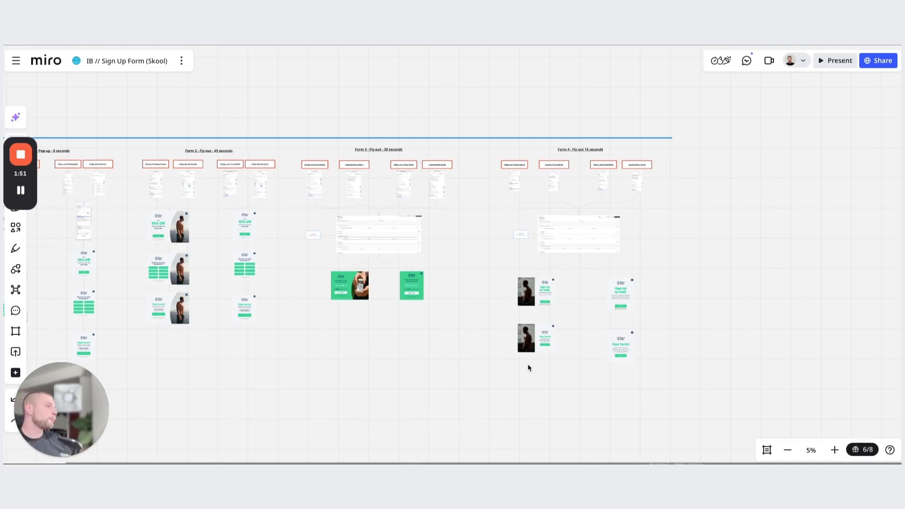
Examine Form 4's desktop and mobile "Sign Up for SMS" and "You're In!" screens and their link to the segment definition
scroll(636, 304, up, 1)
scroll(622, 306, down, 2)
scroll(495, 370, up, 3)
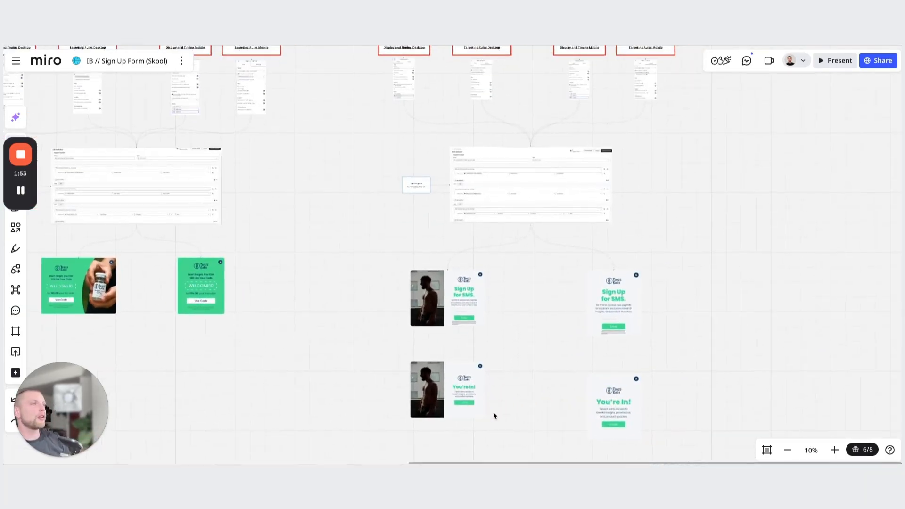
scroll(543, 387, right, 2)
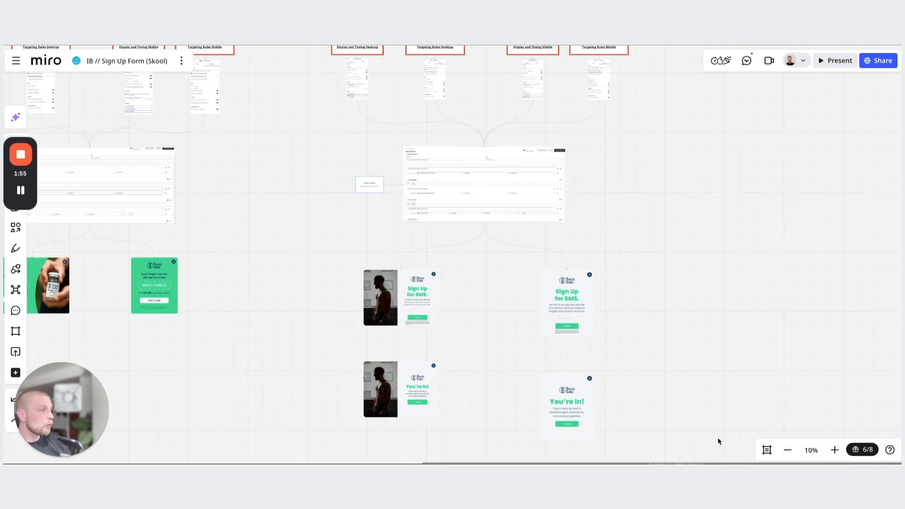
scroll(677, 396, right, 3)
scroll(285, 297, up, 4)
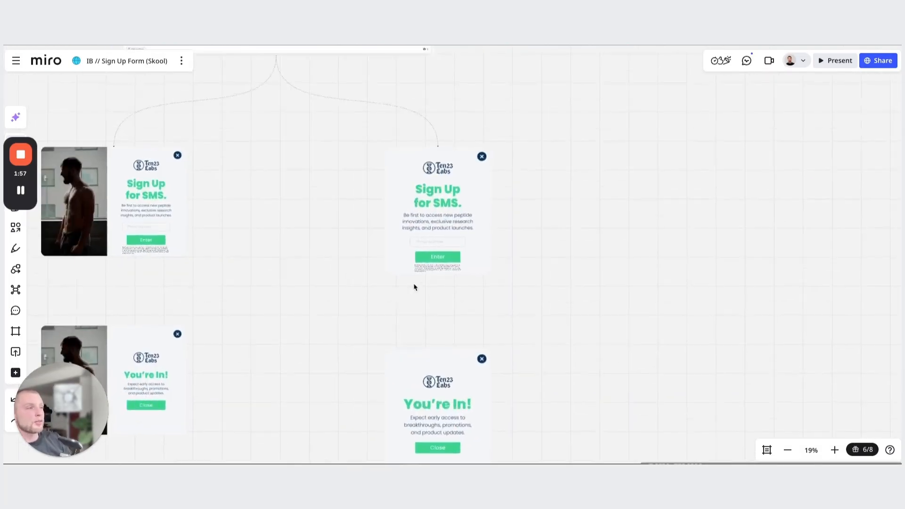
scroll(414, 287, left, 3)
scroll(415, 287, up, 1)
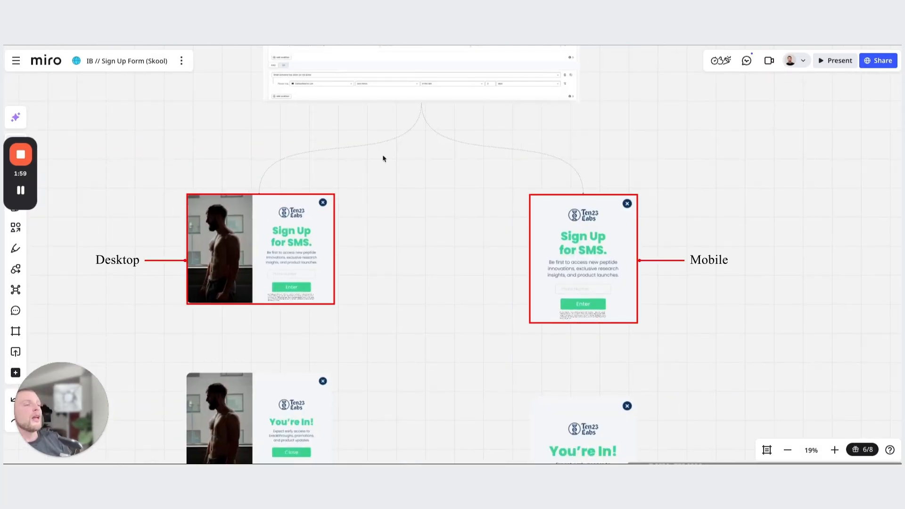
scroll(303, 370, down, 3)
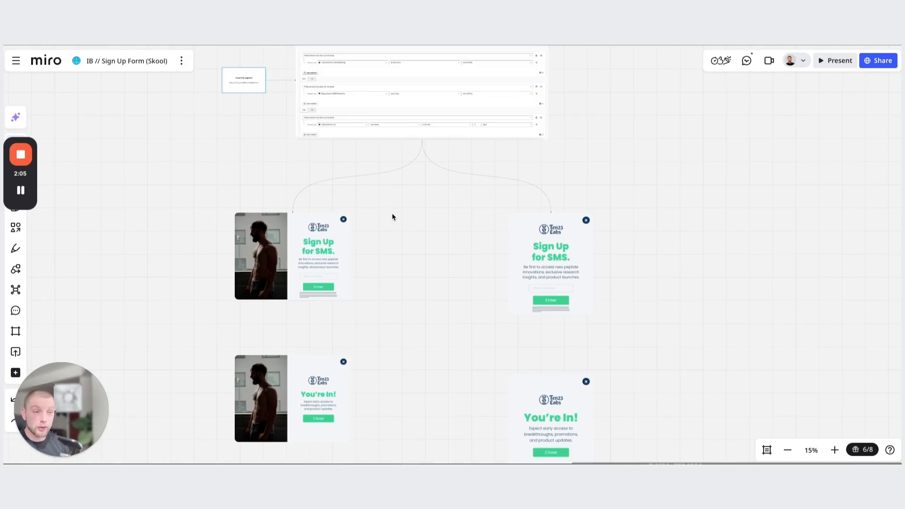
Review Form 4's SMS sign-up flow beside Form 3's code reminder flow on the board overview
scroll(377, 151, down, 4)
scroll(463, 198, up, 1)
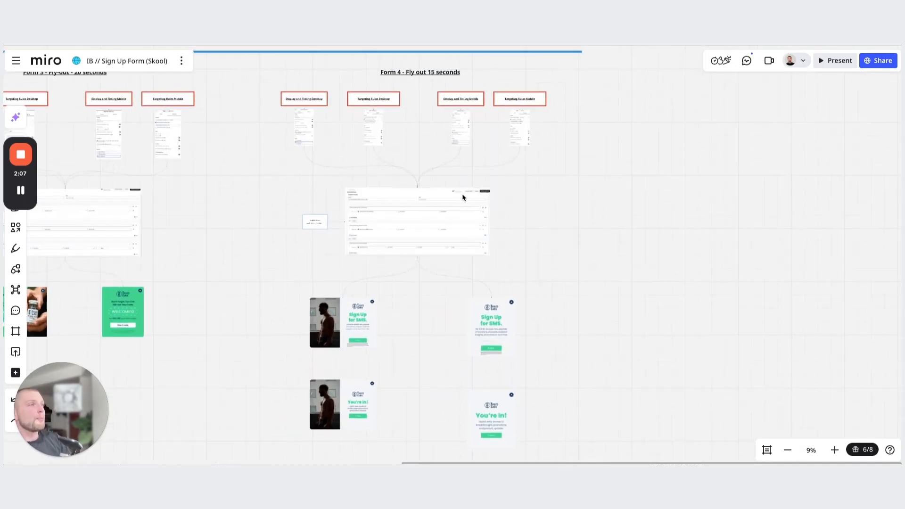
drag(409, 302, 752, 226)
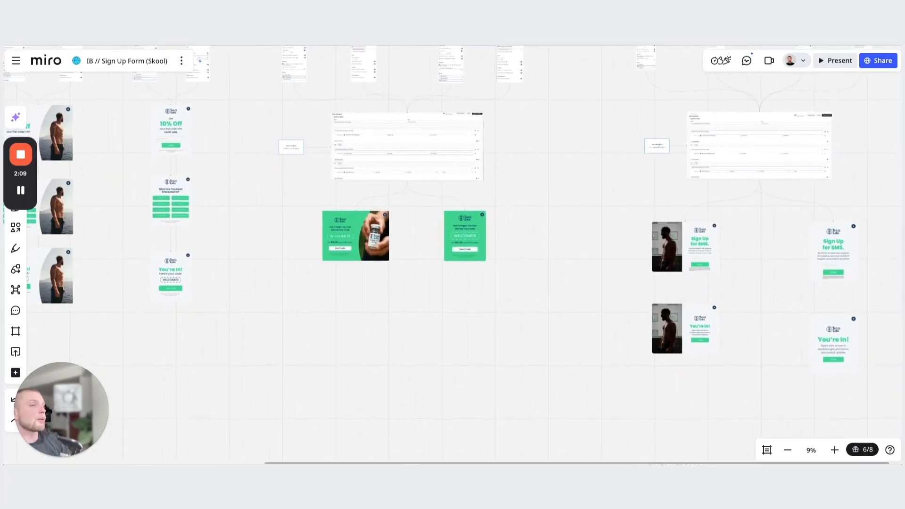
scroll(404, 245, right, 5)
scroll(405, 245, up, 2)
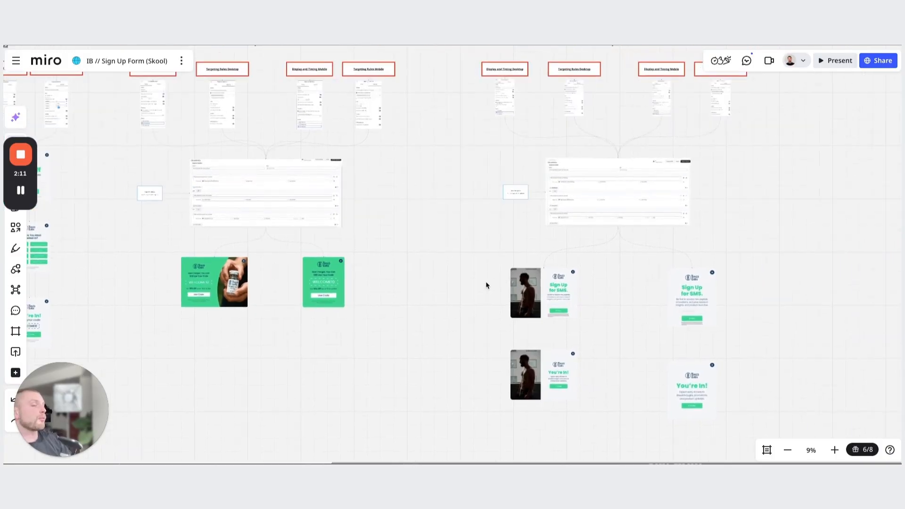
Examine how Form 4's desktop and mobile display, timing and targeting blocks lead into its segment definition
scroll(491, 274, up, 5)
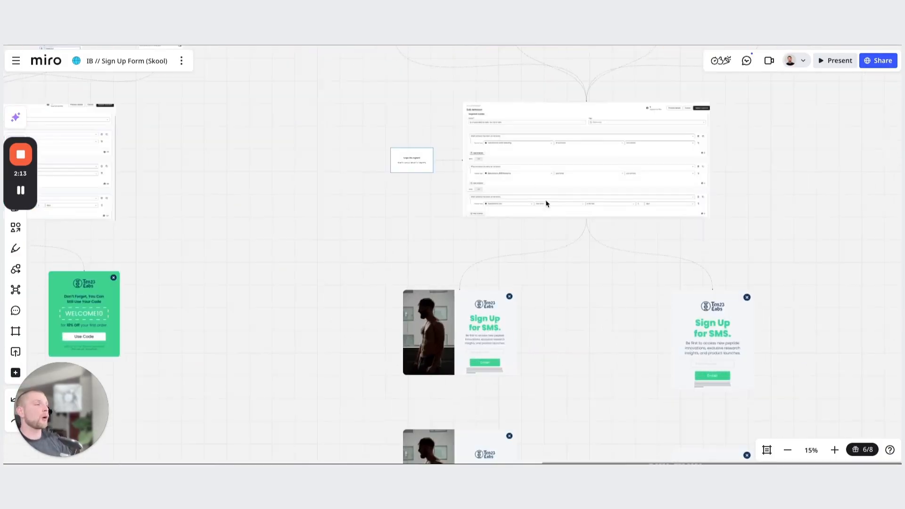
scroll(515, 311, up, 2)
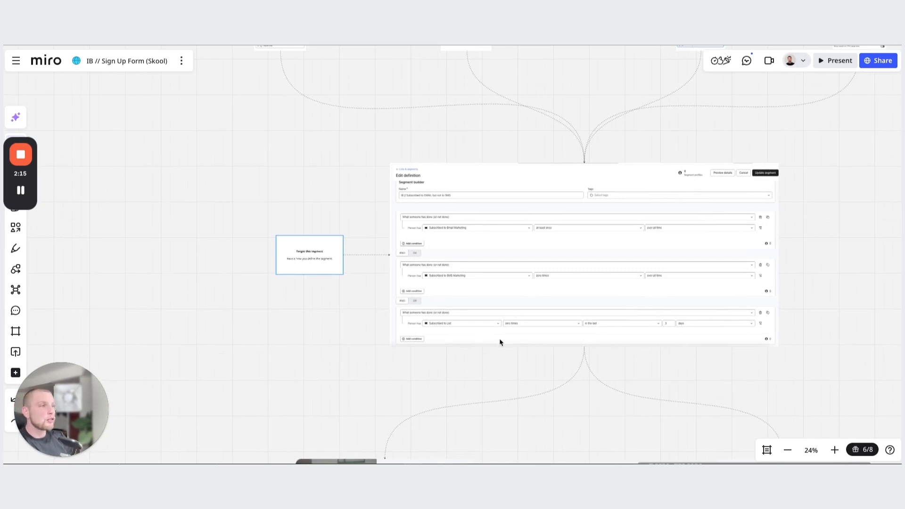
scroll(501, 341, up, 2)
scroll(277, 315, up, 4)
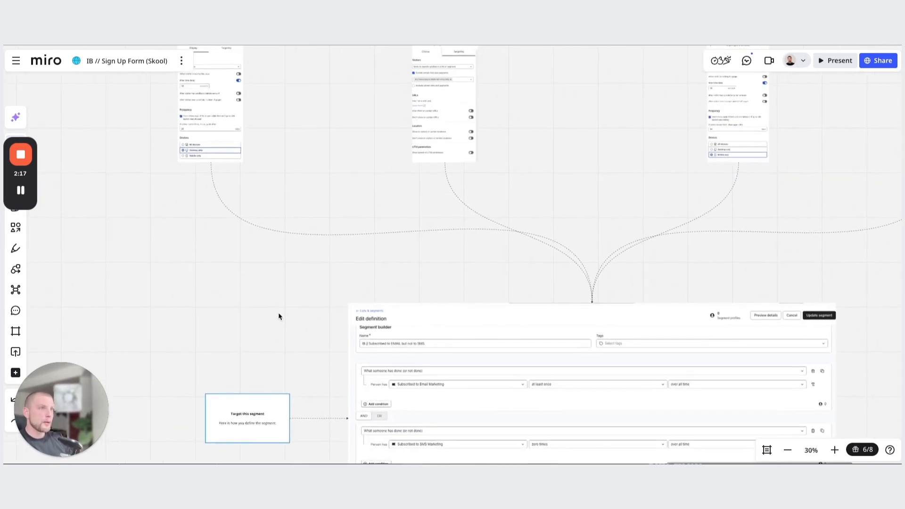
scroll(816, 255, up, 2)
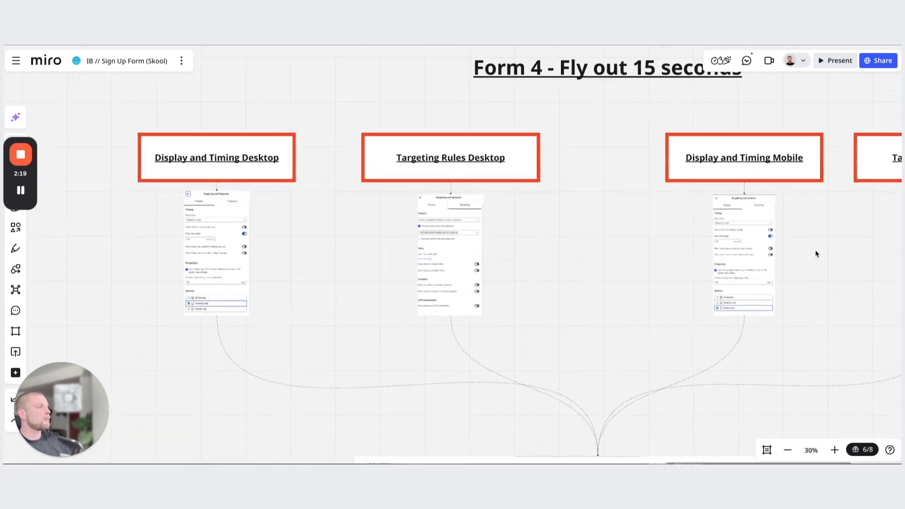
scroll(816, 255, down, 3)
scroll(579, 249, left, 3)
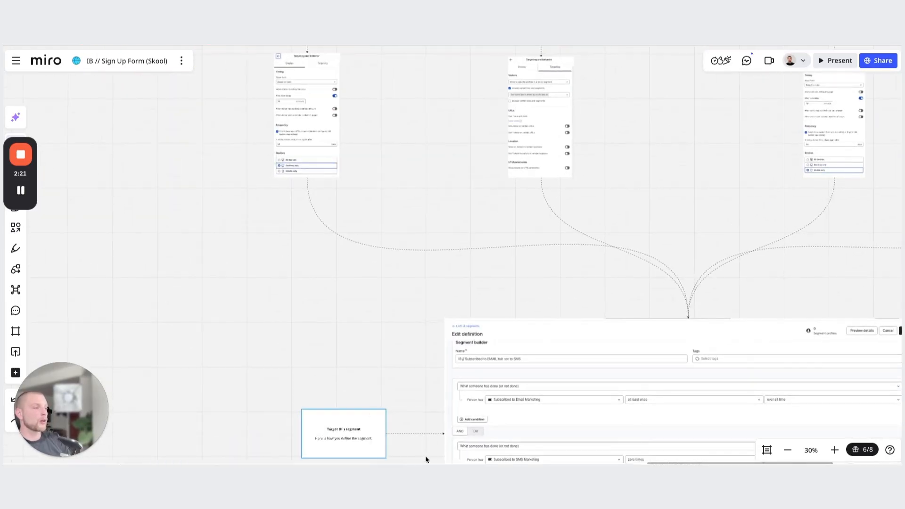
Examine the email, SMS and list subscription conditions in Form 4's "Subscribed to EMAIL but not to SMS" segment definition
scroll(430, 443, down, 1)
scroll(433, 403, down, 2)
scroll(433, 401, down, 2)
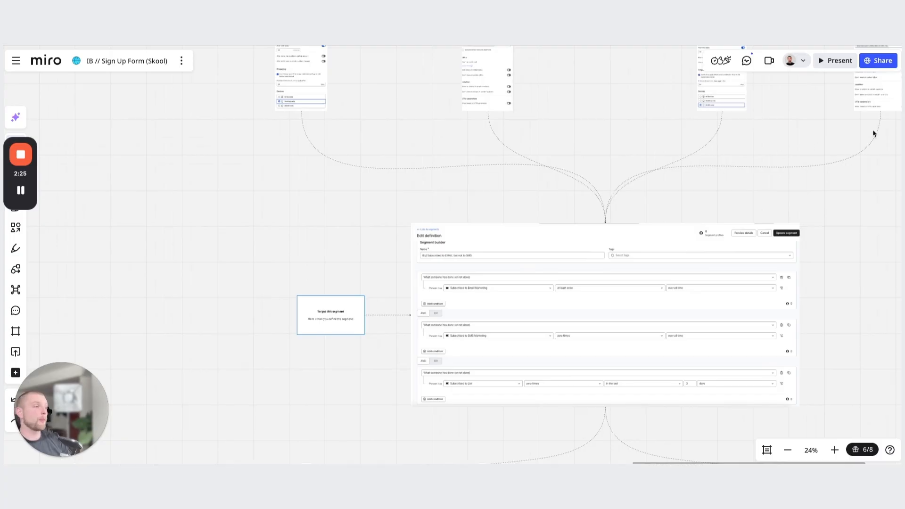
scroll(523, 303, up, 3)
scroll(366, 398, down, 3)
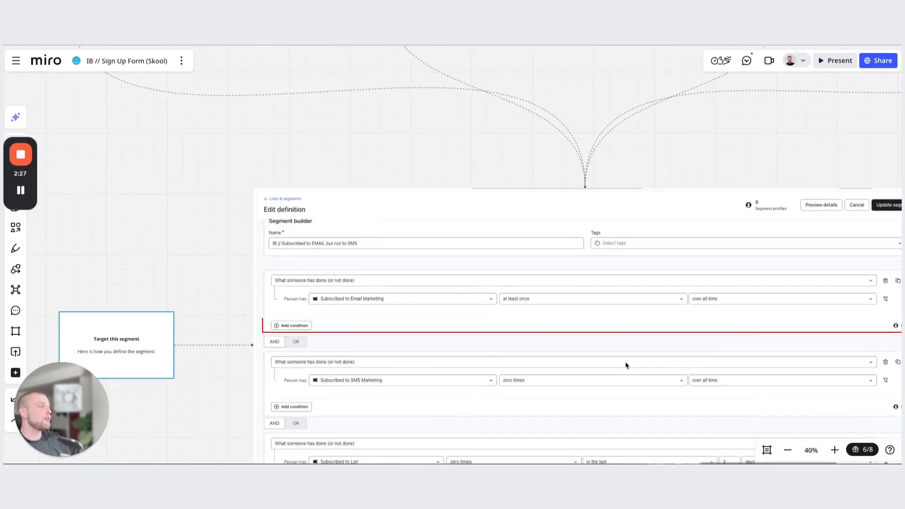
scroll(443, 418, down, 3)
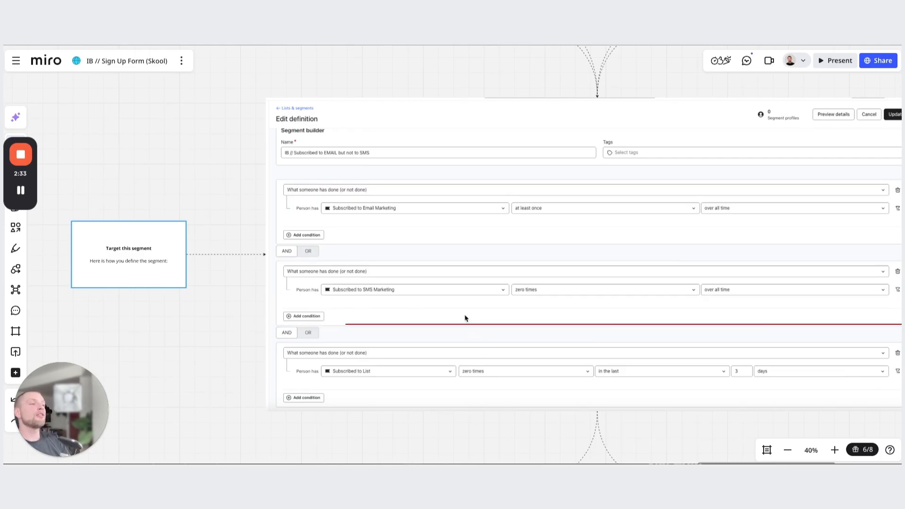
scroll(552, 255, down, 3)
scroll(474, 422, right, 2)
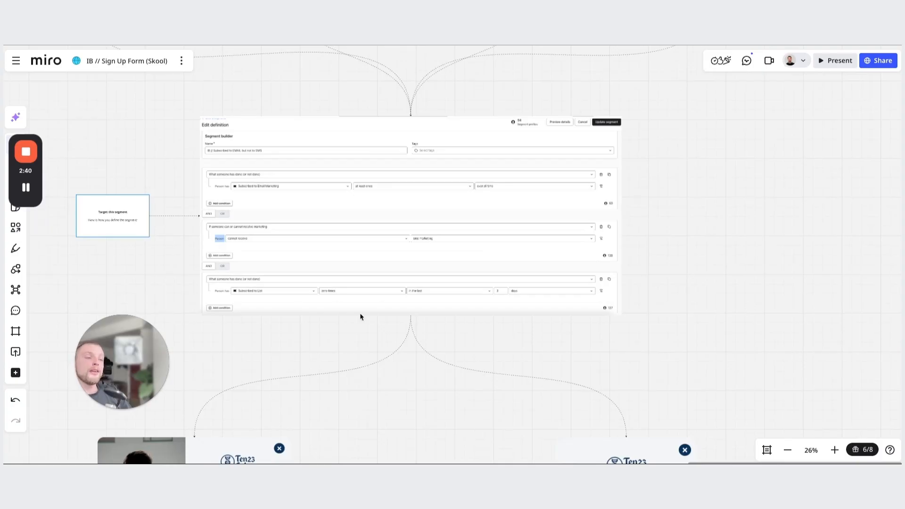
Examine the revised Form 4 segment definition, including its "cannot receive sms marketing" and "Subscribed to List" conditions
scroll(378, 302, left, 2)
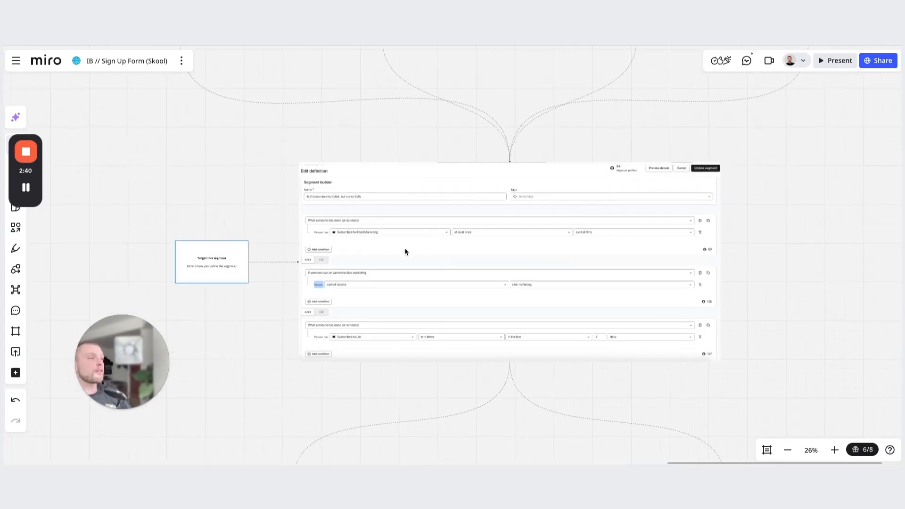
scroll(495, 288, up, 2)
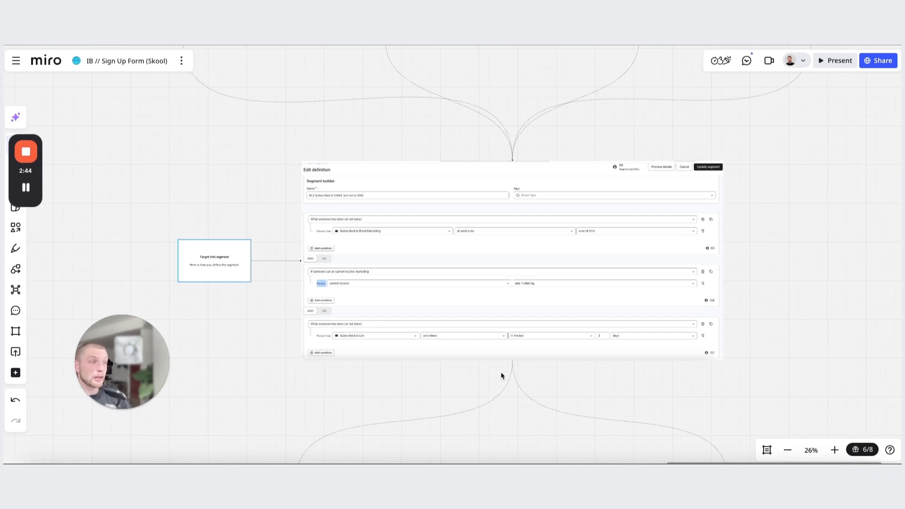
scroll(502, 376, up, 5)
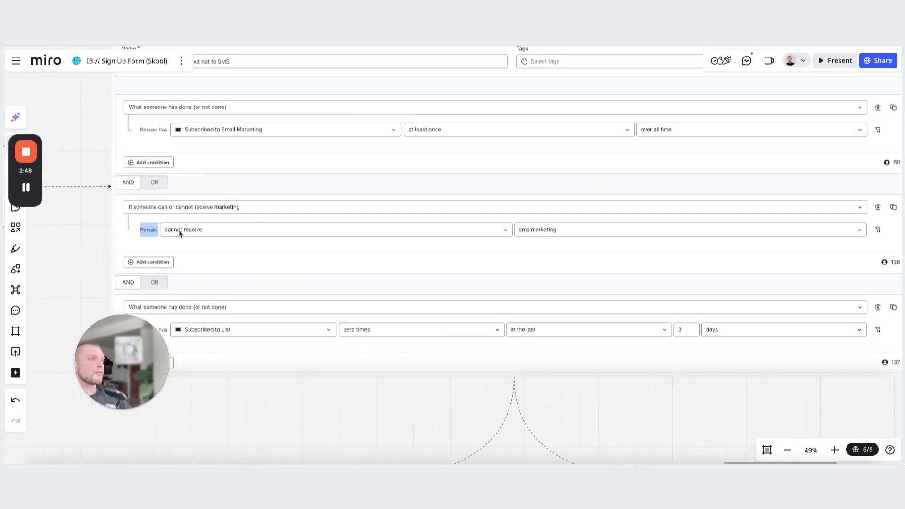
scroll(602, 374, down, 2)
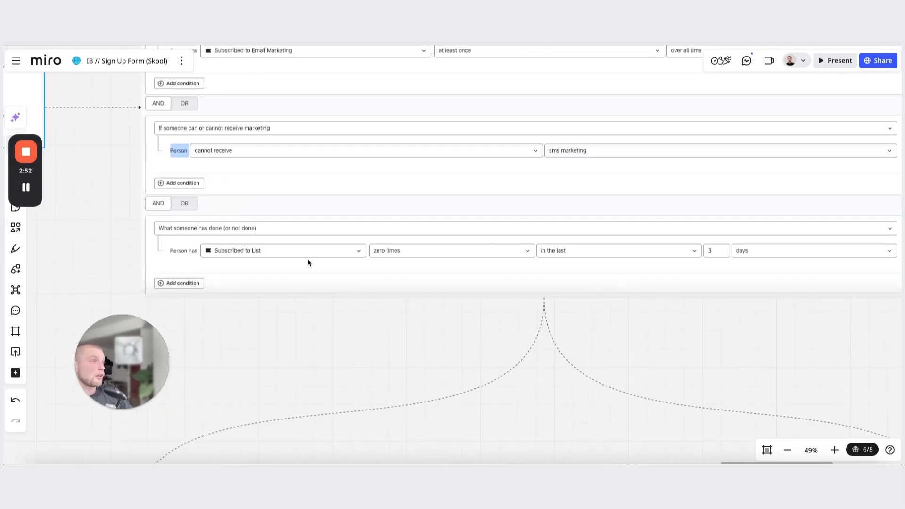
scroll(479, 256, down, 3)
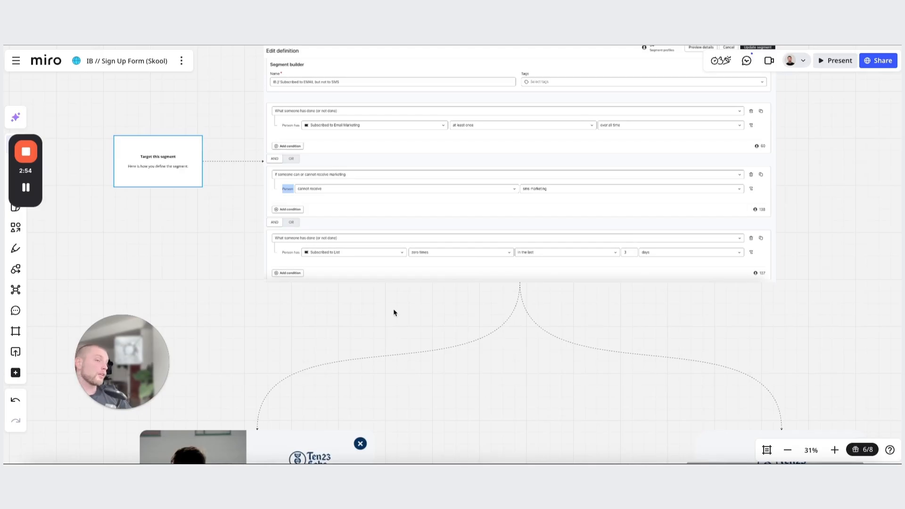
scroll(396, 313, down, 1)
scroll(291, 303, down, 1)
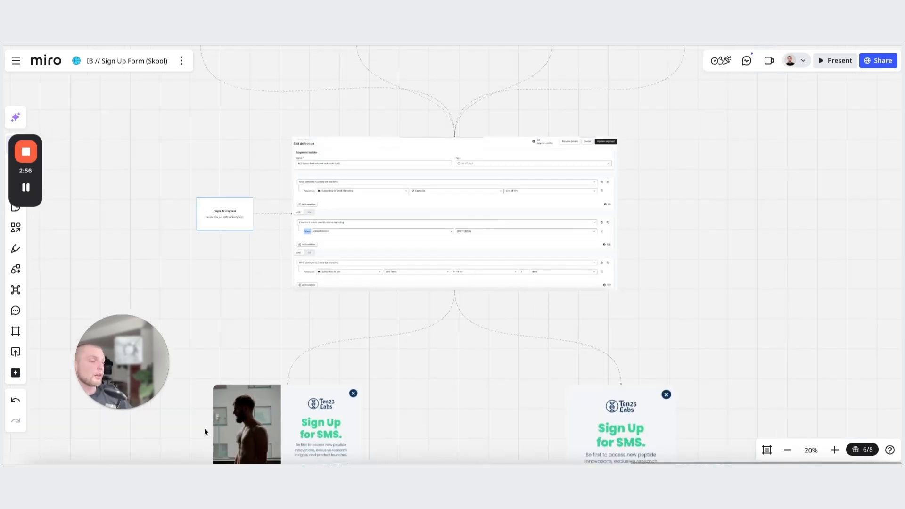
Compare Form 3's segment definition and "Use Code" screens with Form 4's segment definition and SMS sign-up screens
scroll(205, 430, down, 1)
drag(238, 353, 748, 308)
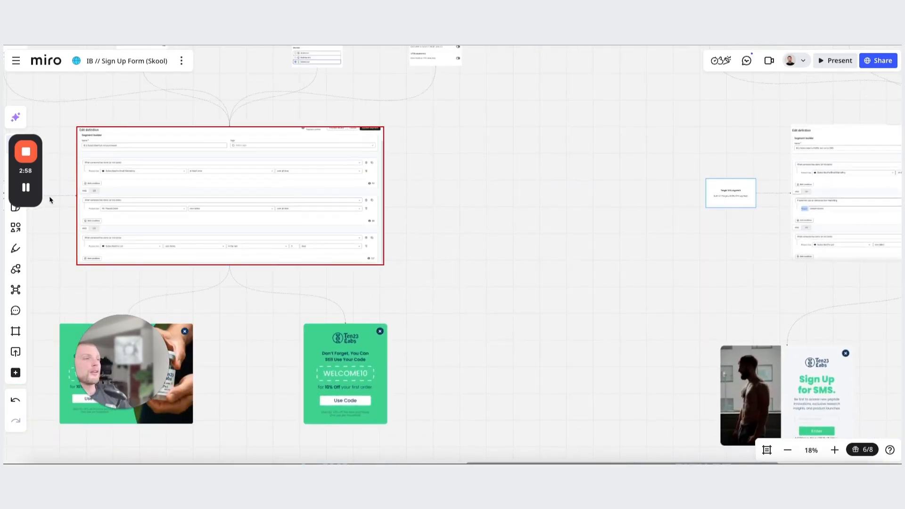
drag(485, 270, 413, 281)
scroll(566, 338, down, 2)
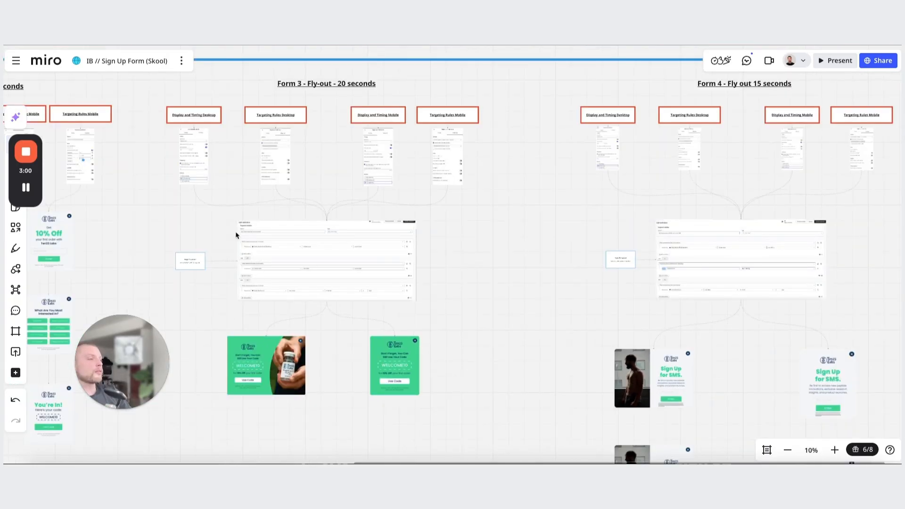
drag(638, 245, 458, 258)
drag(258, 310, 401, 292)
scroll(400, 293, up, 1)
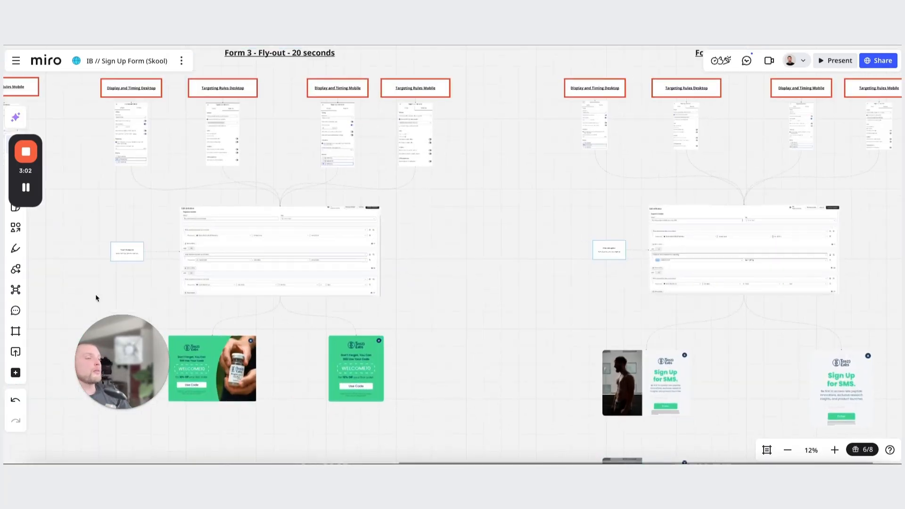
scroll(794, 208, up, 2)
scroll(610, 233, up, 4)
scroll(518, 271, down, 5)
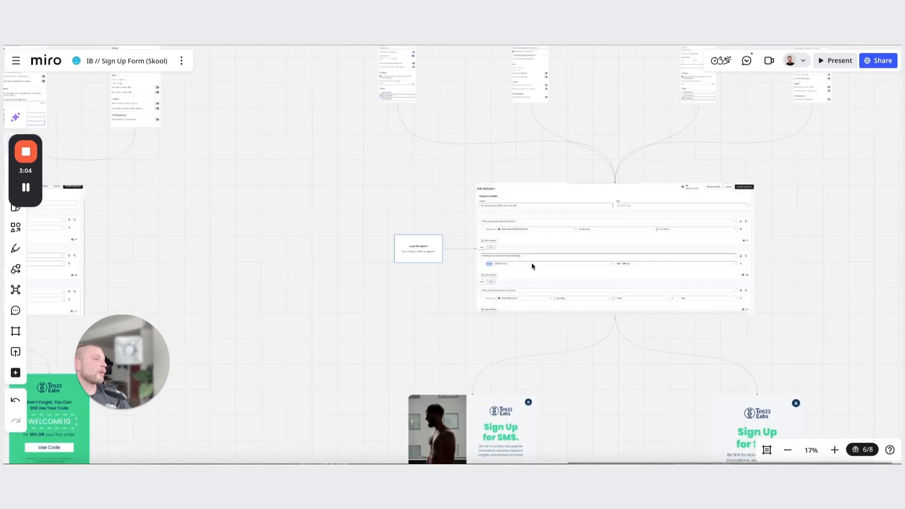
Examine Form 4's "Targeting and behavior" screenshots for desktop and mobile, covering time delay, frequency, devices and included segment
drag(367, 117, 369, 347)
scroll(381, 203, up, 5)
scroll(302, 198, up, 3)
scroll(297, 316, down, 3)
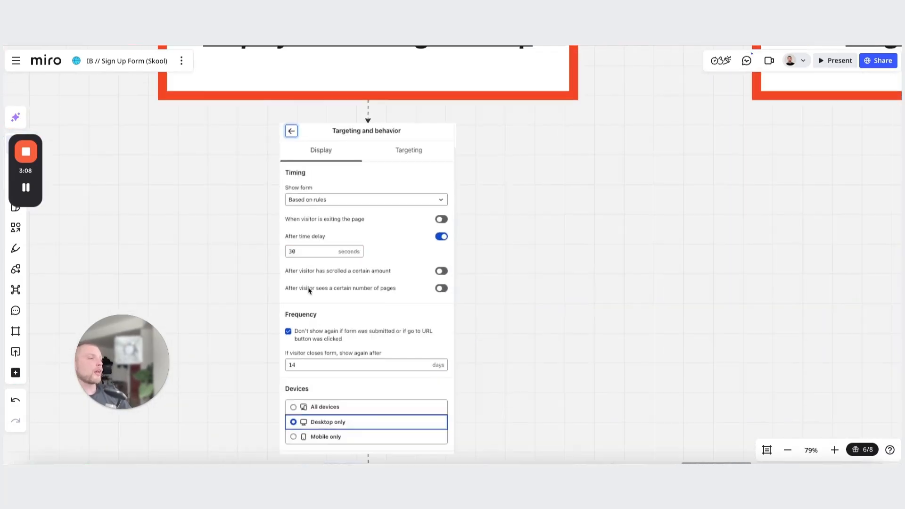
scroll(358, 344, right, 5)
scroll(490, 324, down, 4)
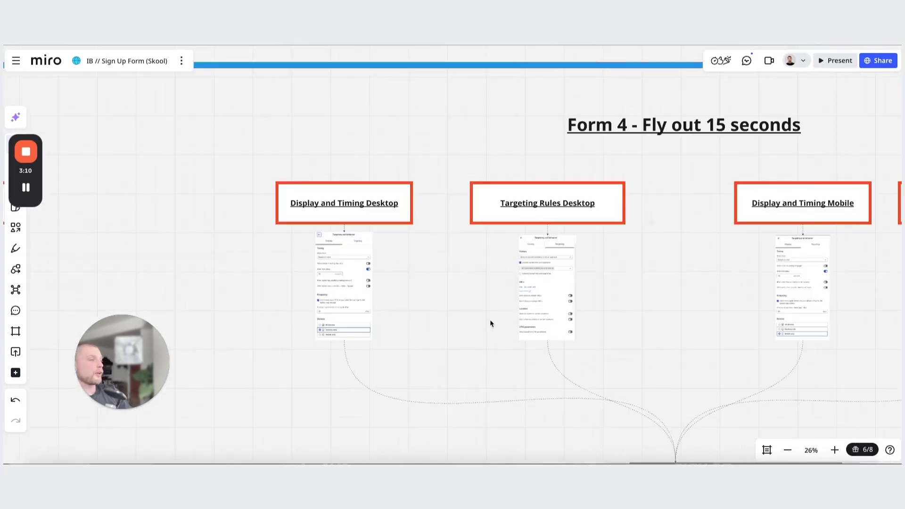
scroll(491, 325, up, 3)
scroll(539, 376, down, 10)
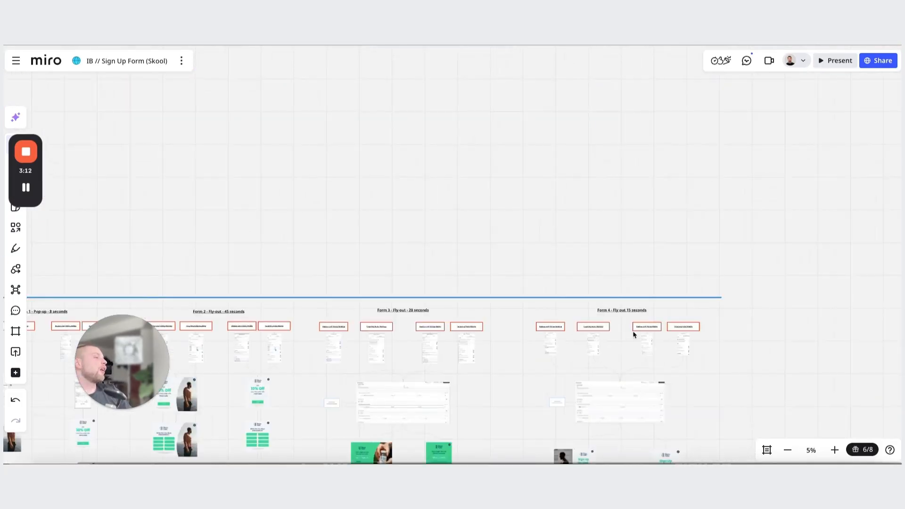
scroll(565, 287, up, 10)
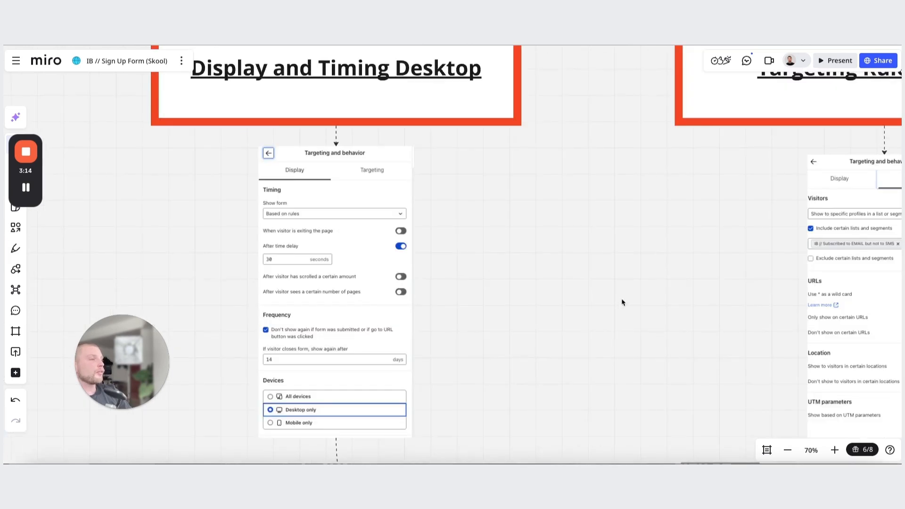
scroll(622, 301, right, 10)
scroll(456, 253, right, 5)
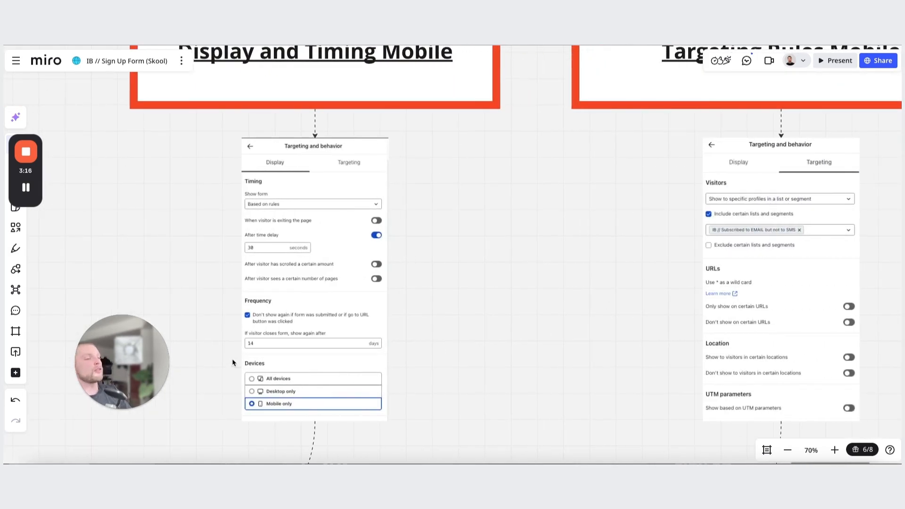
scroll(256, 337, down, 10)
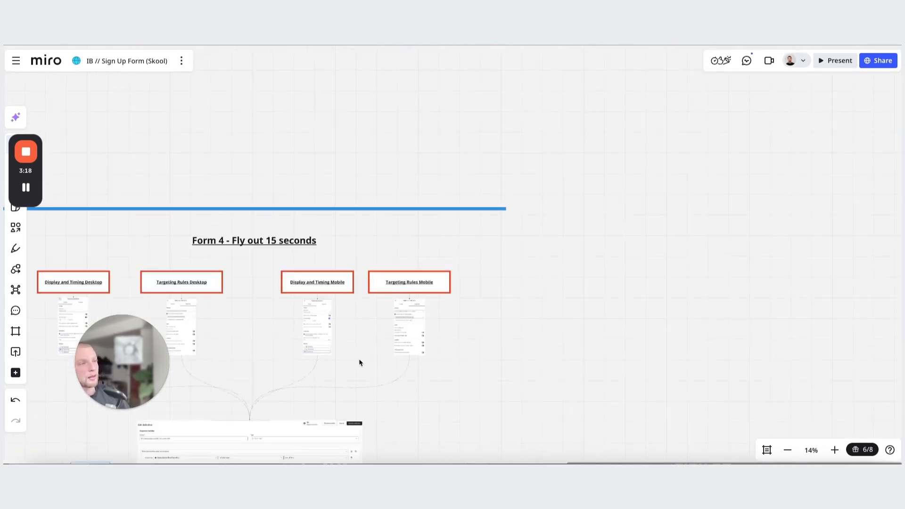
Connect Form 4's desktop and mobile "Sign Up for SMS" screens to the matching "You're In!" screens below them
scroll(445, 270, down, 2)
scroll(401, 340, down, 3)
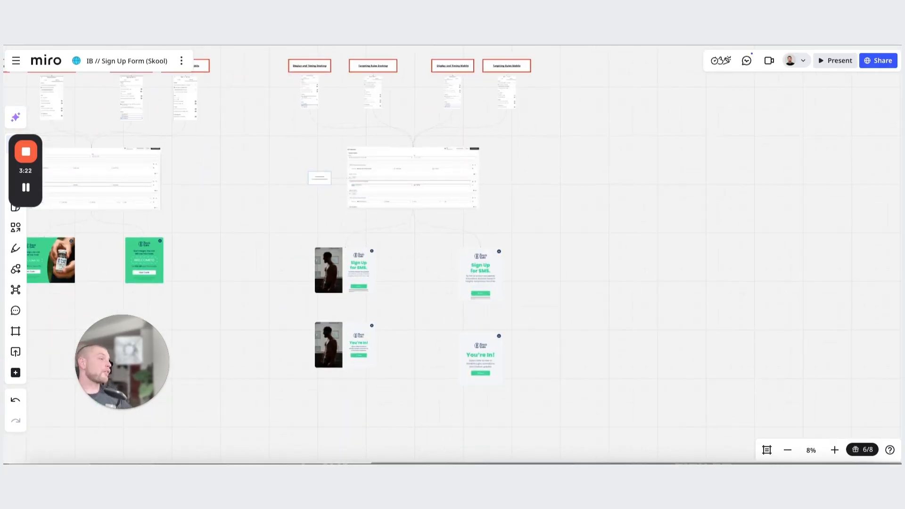
scroll(533, 252, up, 5)
scroll(471, 275, down, 3)
scroll(471, 275, left, 3)
click(321, 228)
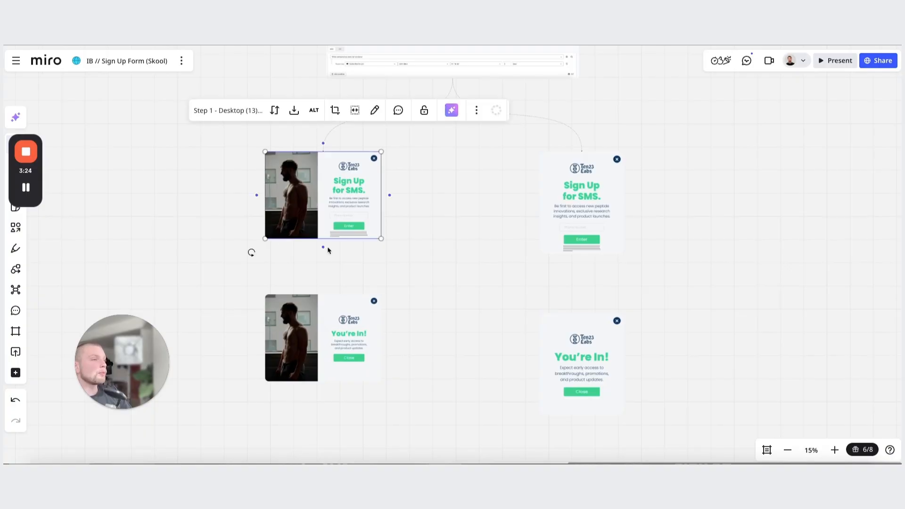
drag(323, 247, 324, 316)
click(618, 249)
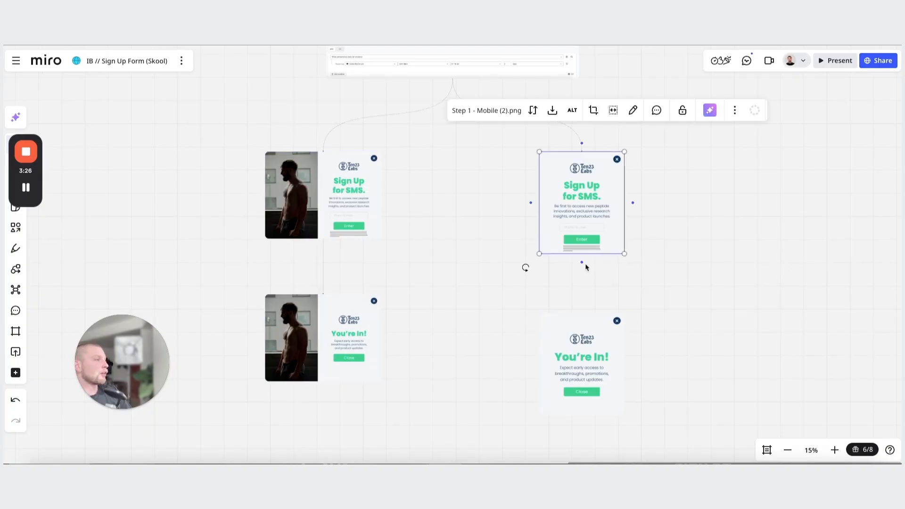
drag(582, 262, 588, 321)
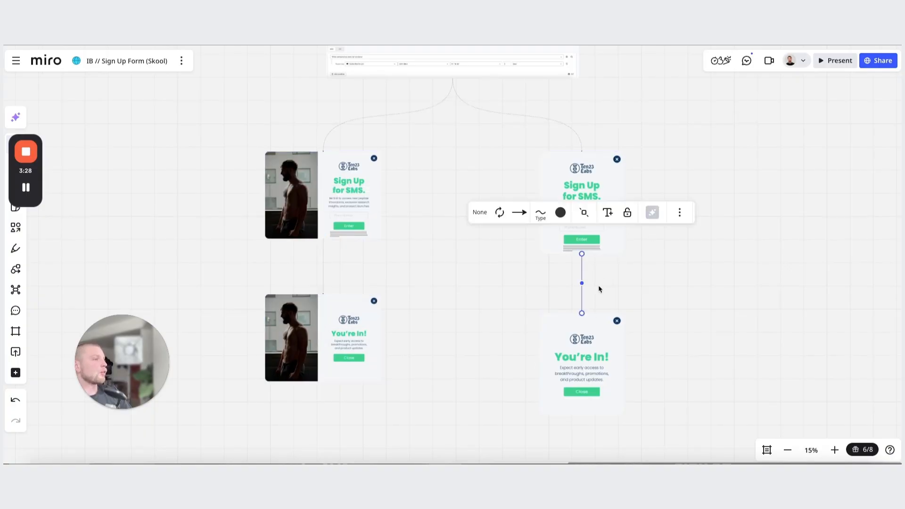
Select both new Form 4 connectors together, adjust their line type and check the arrows
drag(582, 283, 297, 271)
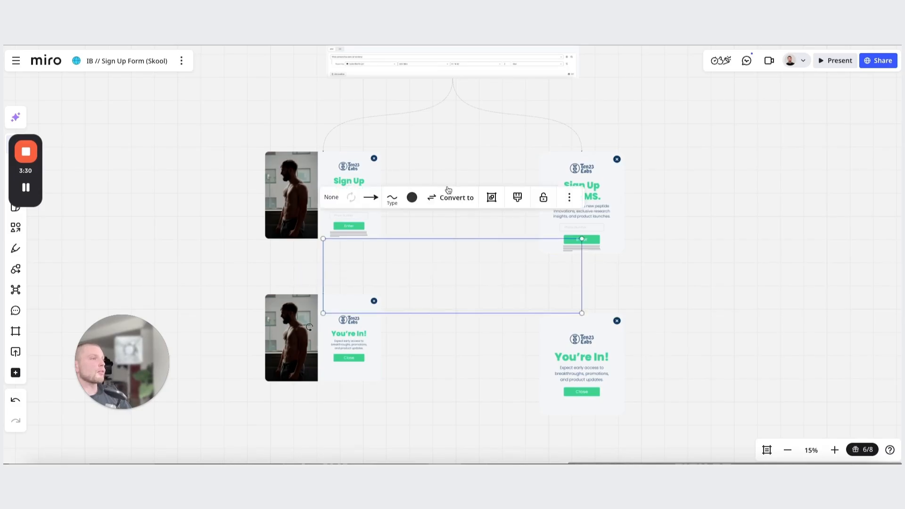
click(386, 198)
click(373, 277)
click(442, 391)
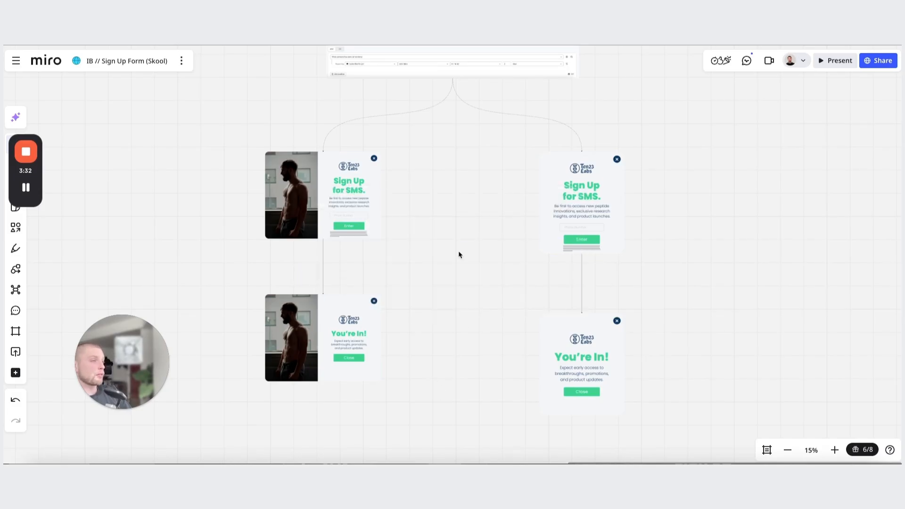
scroll(432, 351, up, 5)
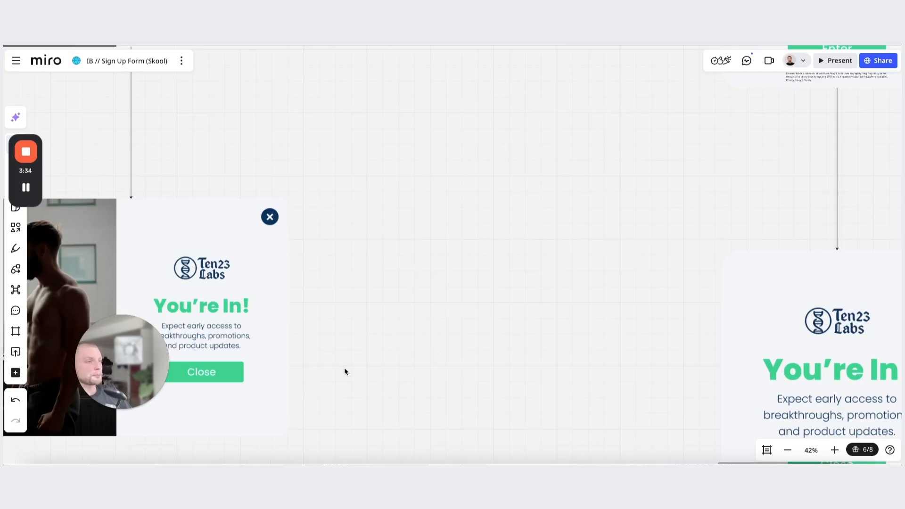
Examine Form 4's desktop and mobile "Sign Up for SMS" and "You're In!" screens together with the connectors between them
scroll(593, 335, left, 4)
scroll(481, 236, up, 6)
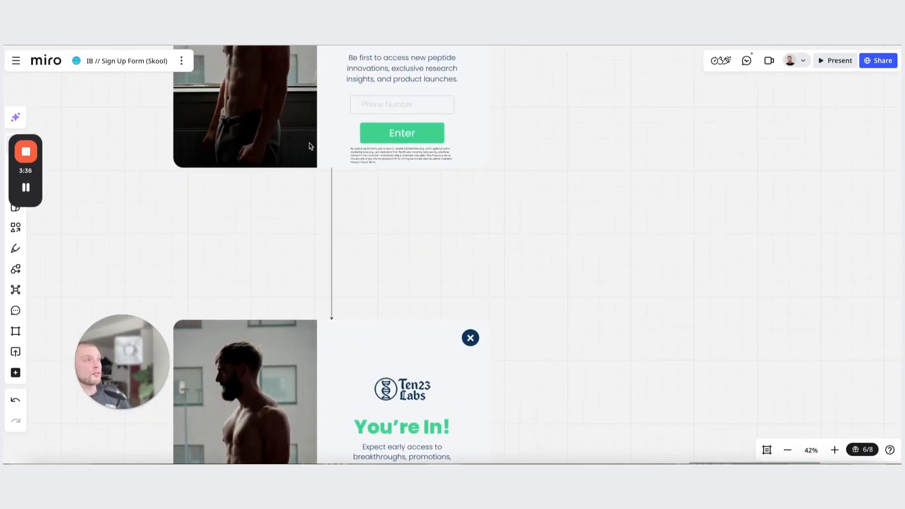
scroll(519, 189, left, 2)
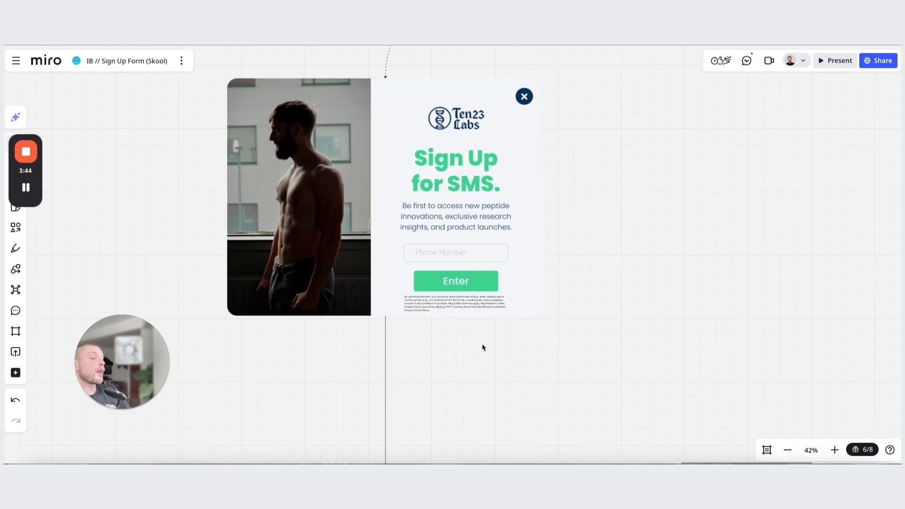
scroll(542, 366, down, 5)
scroll(552, 289, down, 2)
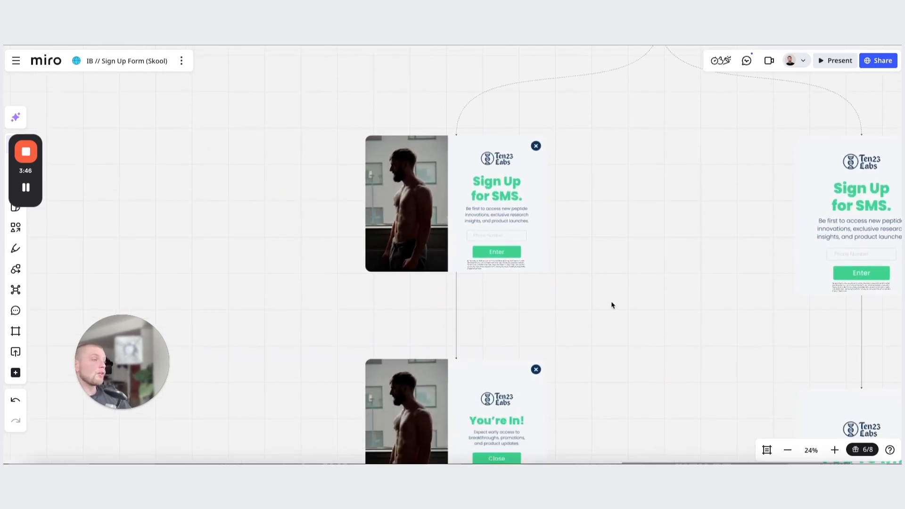
scroll(611, 305, down, 3)
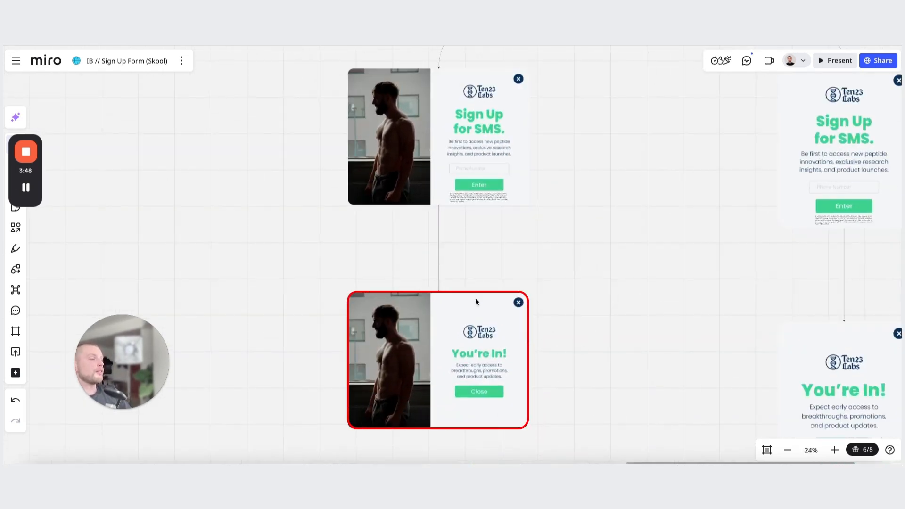
scroll(640, 320, right, 4)
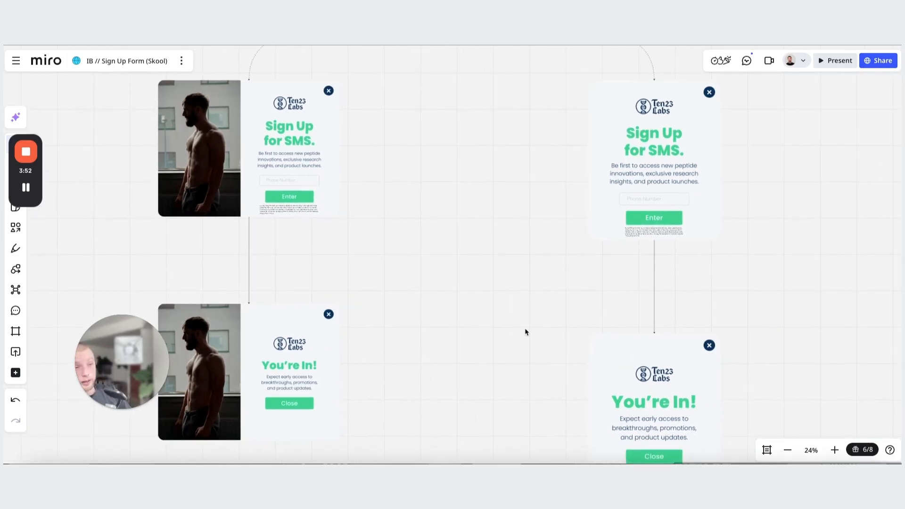
scroll(526, 332, left, 3)
scroll(526, 332, down, 1)
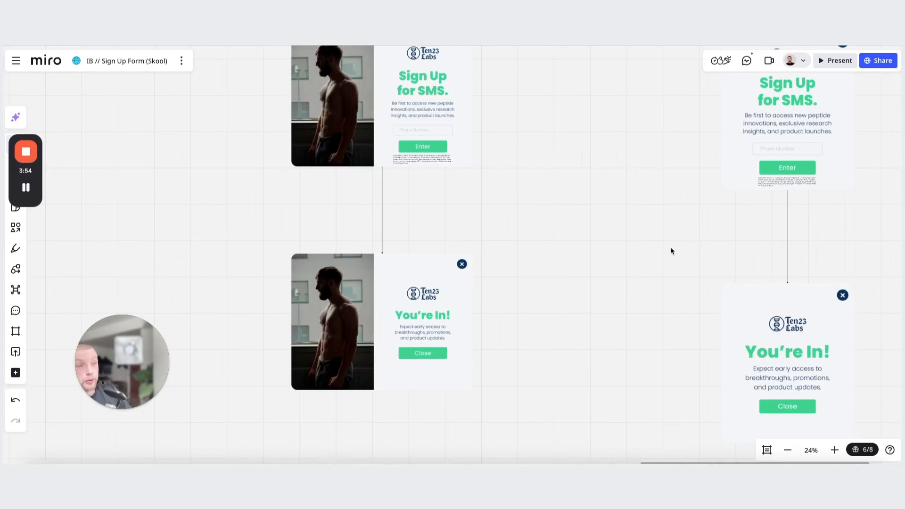
scroll(628, 314, down, 5)
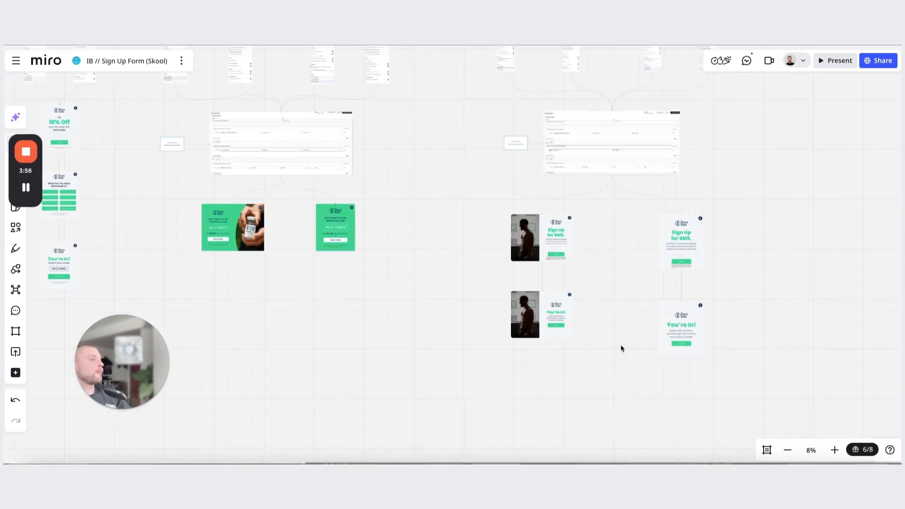
scroll(618, 348, up, 2)
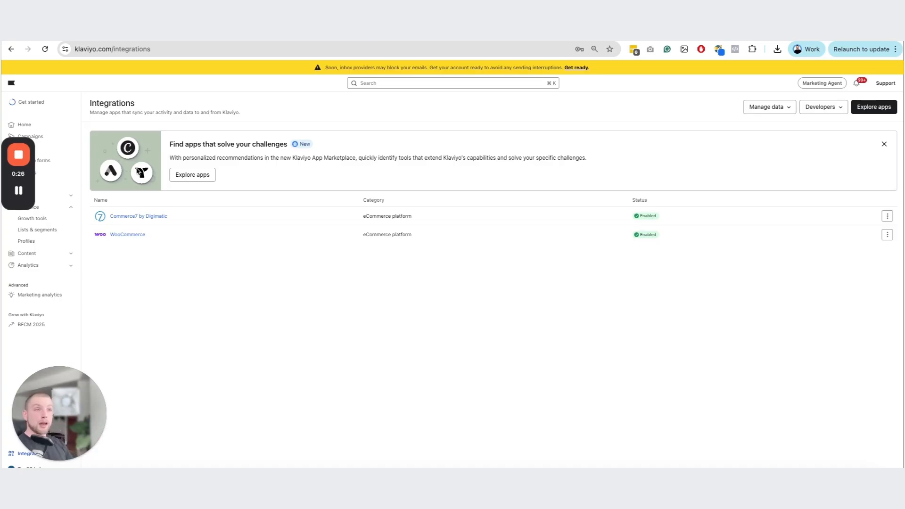
Switch to Klaviyo and open the WooCommerce integration settings to examine the Email Subscribers checkout opt-in options, including the target list and consent label
click(18, 190)
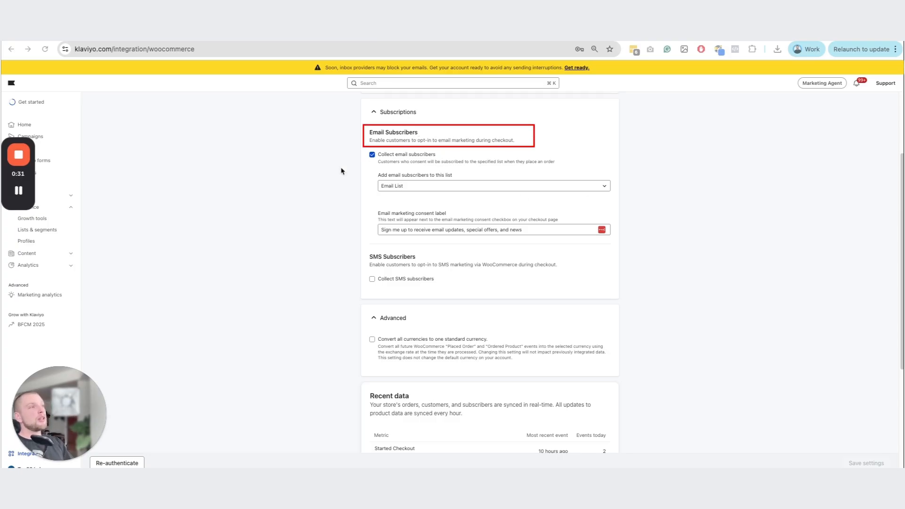
drag(514, 143, 358, 134)
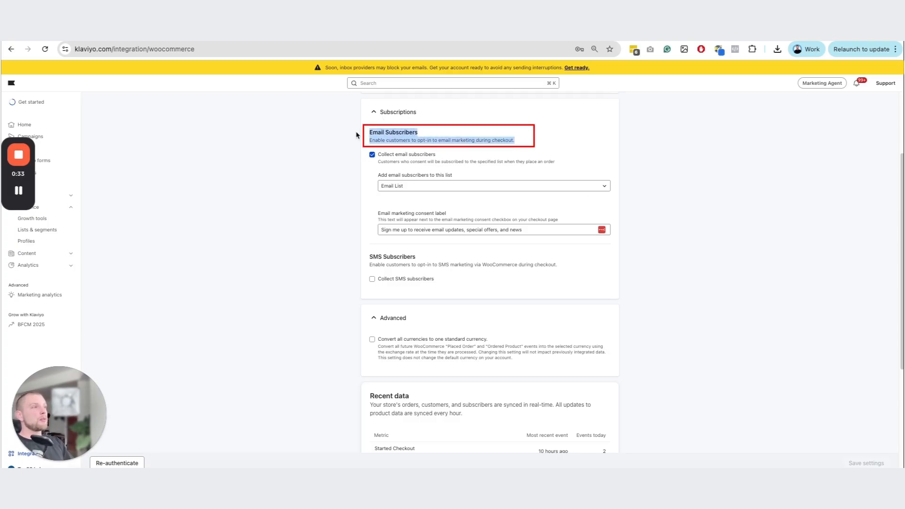
click(400, 140)
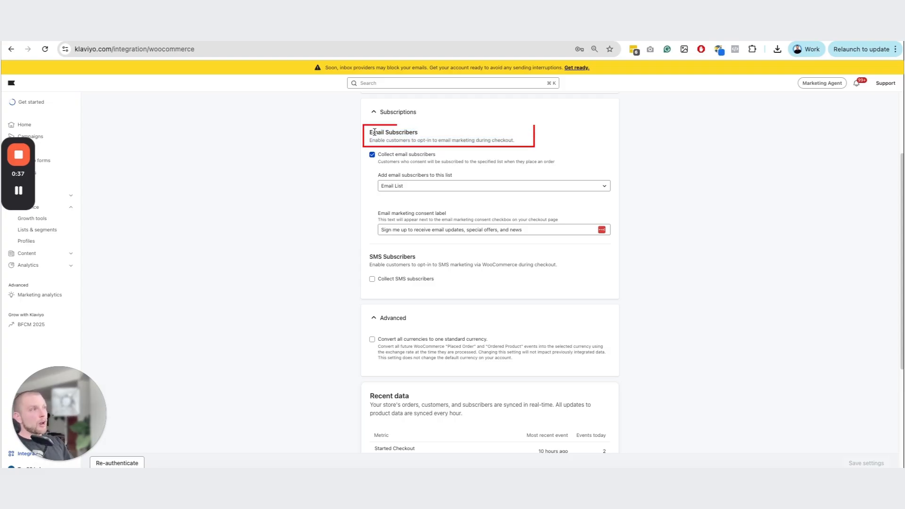
drag(369, 140, 523, 143)
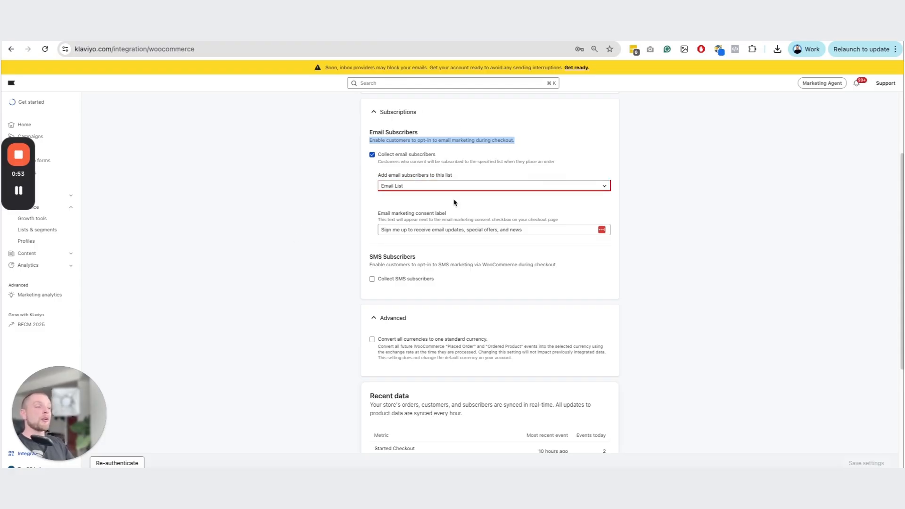
scroll(467, 207, down, 4)
scroll(467, 207, up, 6)
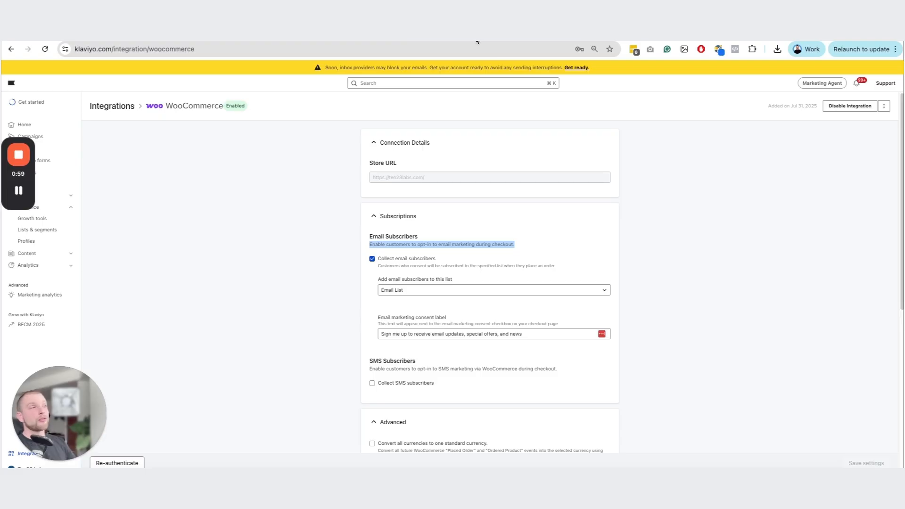
Find the Ten23 Labs website through a Google search for "ten23labs" in a new browser tab and confirm being over 21
key(super+t)
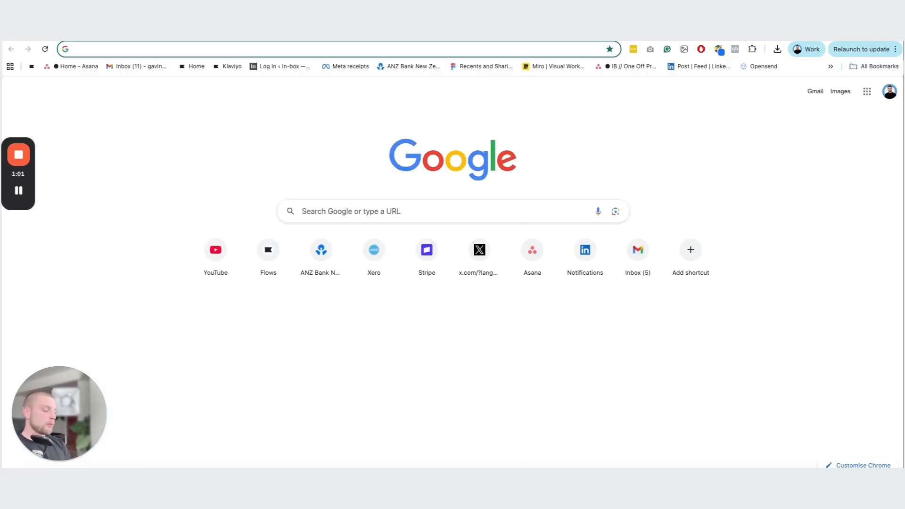
text(ten23labs)
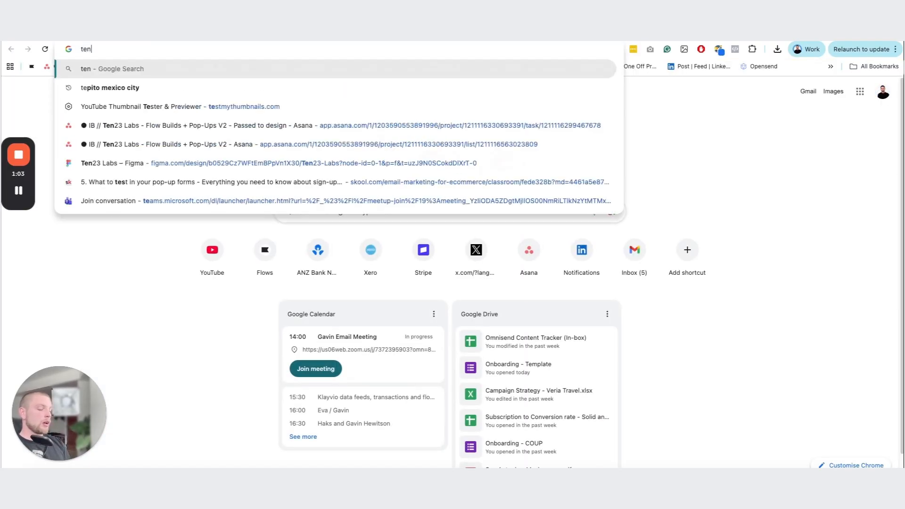
key(Return)
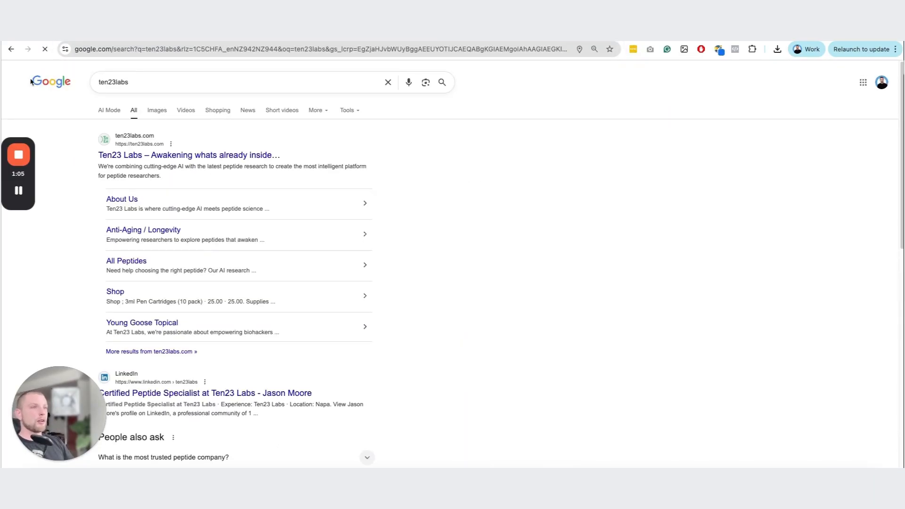
click(189, 154)
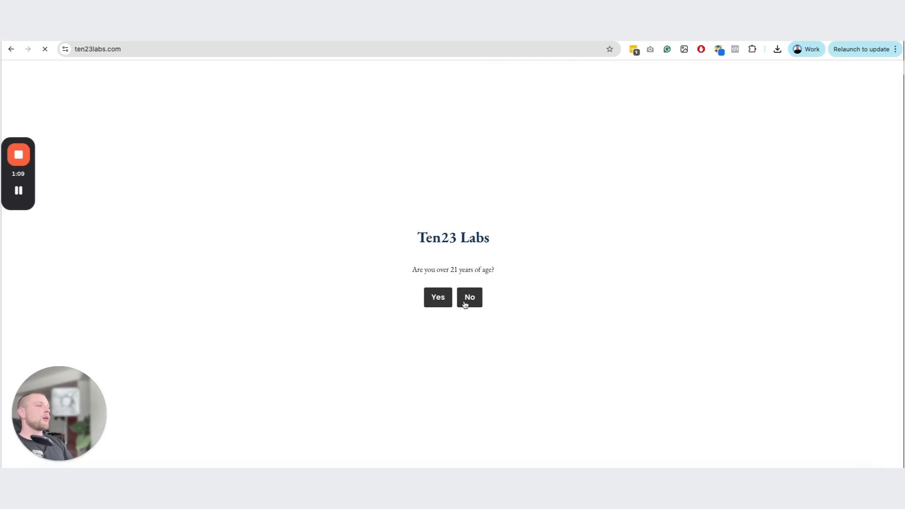
click(438, 298)
Examine the Ten23 Labs homepage footer, close the "10% Off" sign-up pop-up and return to the page header
scroll(453, 283, down, 10)
scroll(464, 326, down, 15)
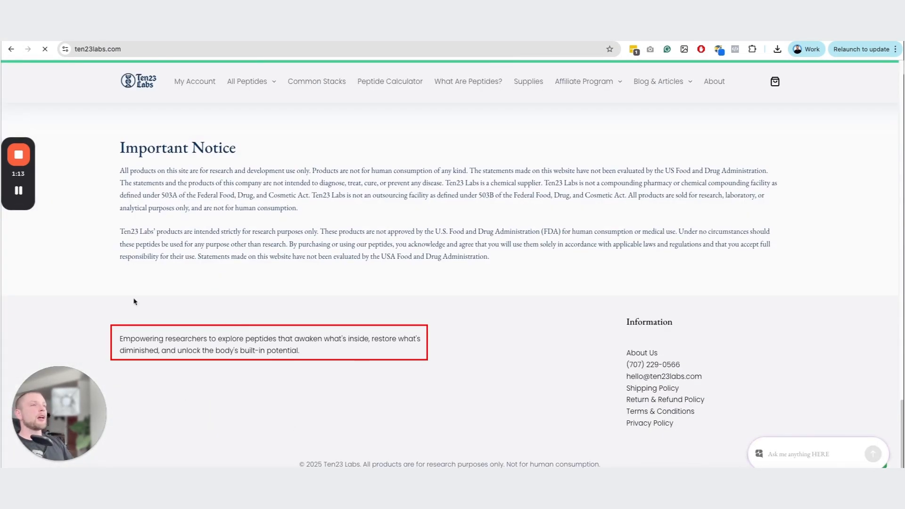
scroll(294, 345, up, 5)
scroll(315, 349, down, 5)
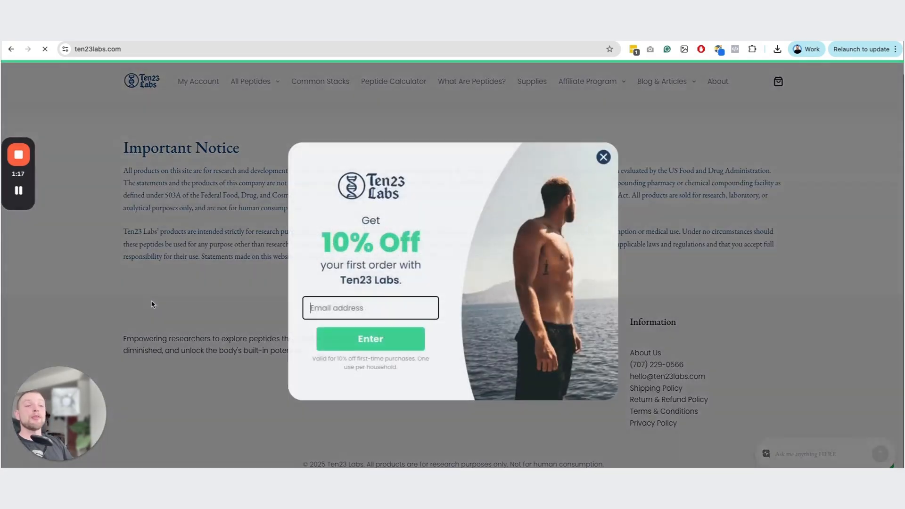
click(604, 156)
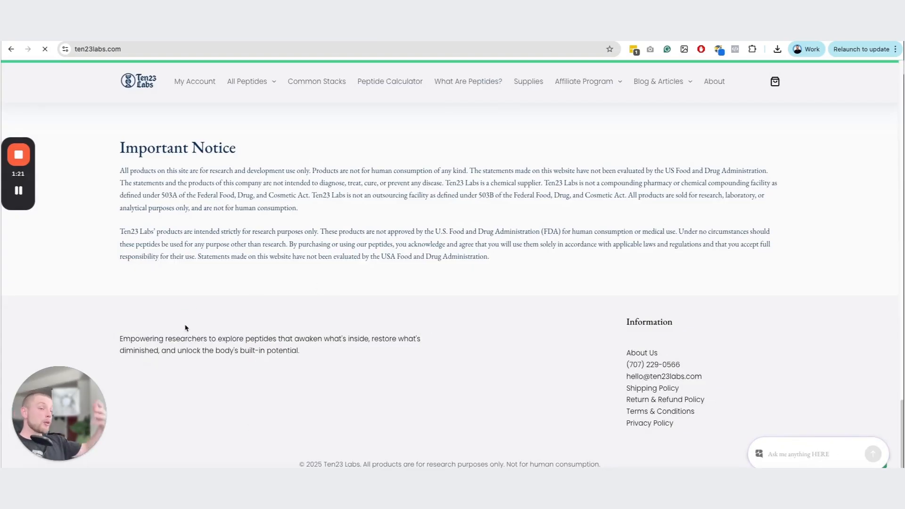
scroll(365, 267, up, 20)
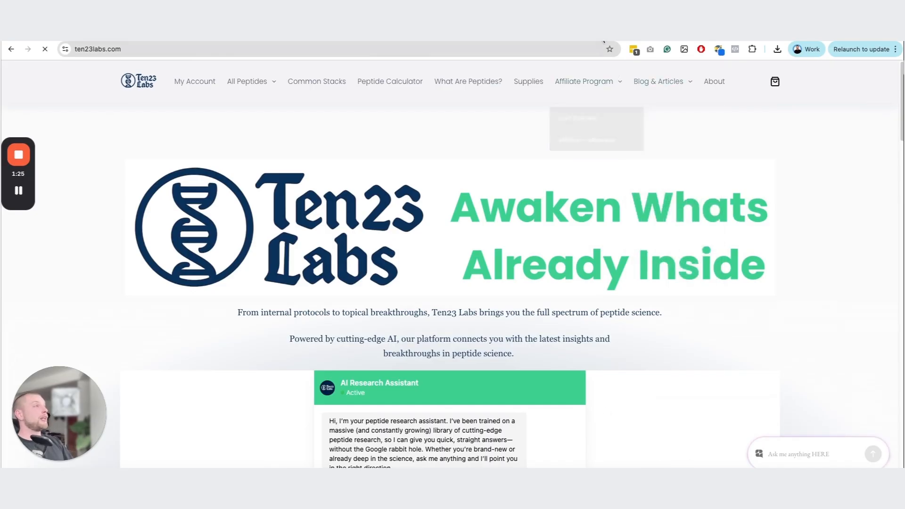
Switch back to the Miro "IB // Sign Up Form (Skool)" board and look over Forms 1, 2 and 3 side by side
click(347, 41)
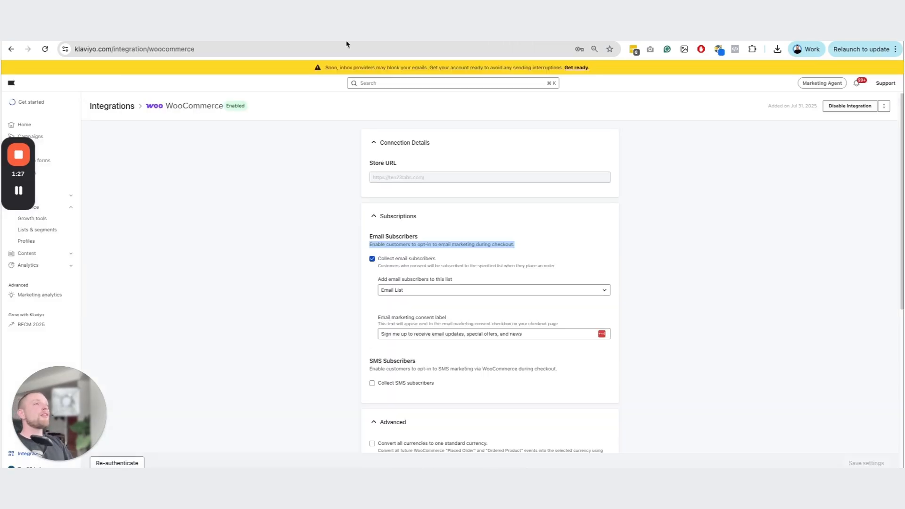
click(542, 41)
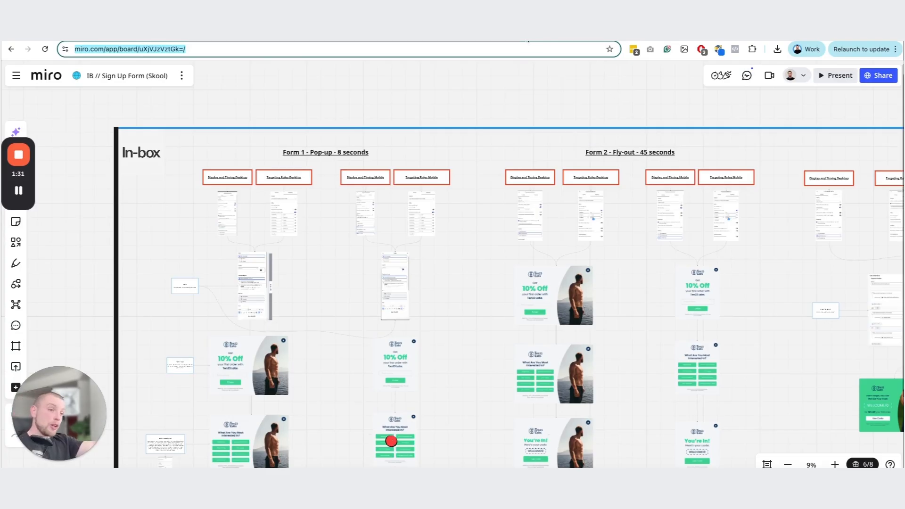
scroll(542, 76, down, 3)
scroll(450, 196, up, 1)
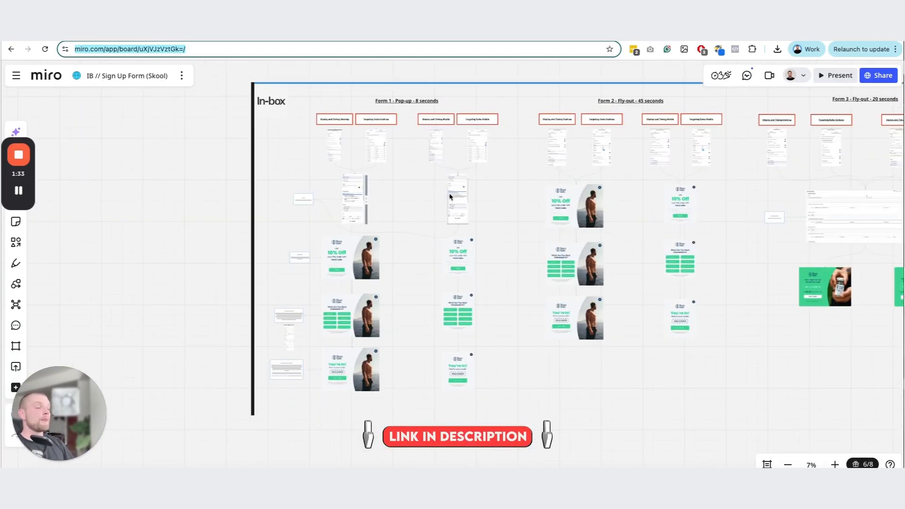
scroll(417, 215, right, 3)
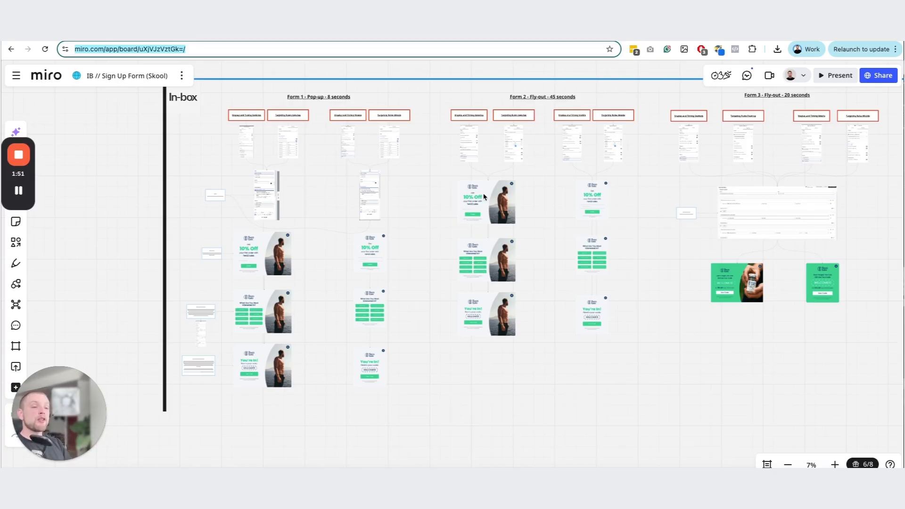
mouse_move(435, 206)
mouse_down()
mouse_move(449, 211)
mouse_move(440, 222)
mouse_up()
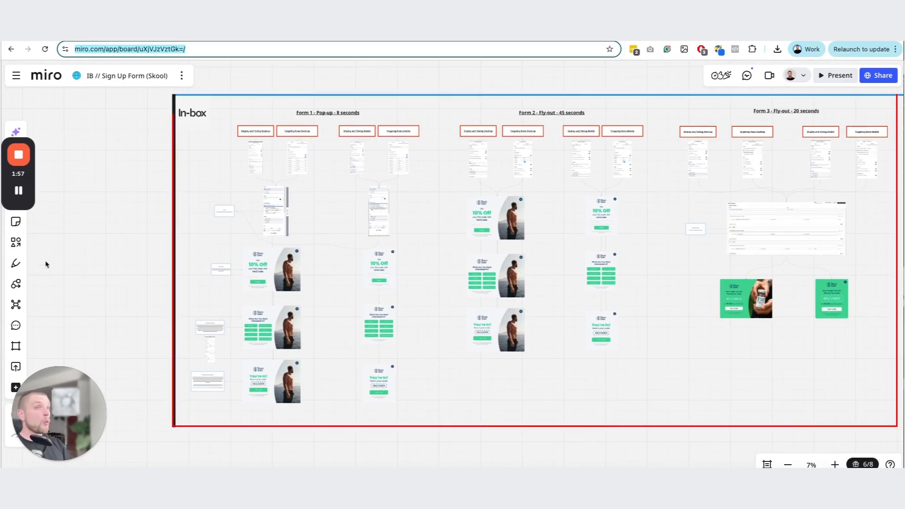
click(19, 191)
Review the form flows in order from Form 1's pop-up to Form 4's SMS fly-out, ending with all four forms in one overview
scroll(334, 349, up, 1)
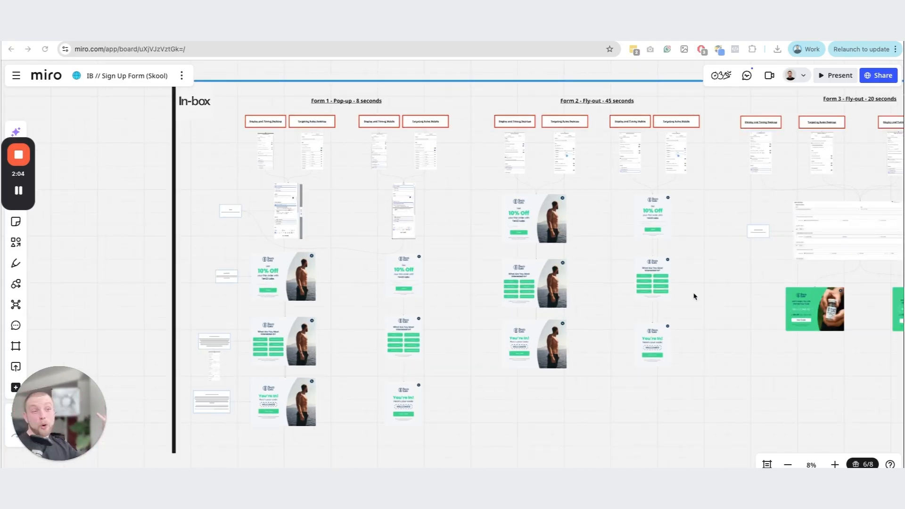
scroll(289, 357, up, 2)
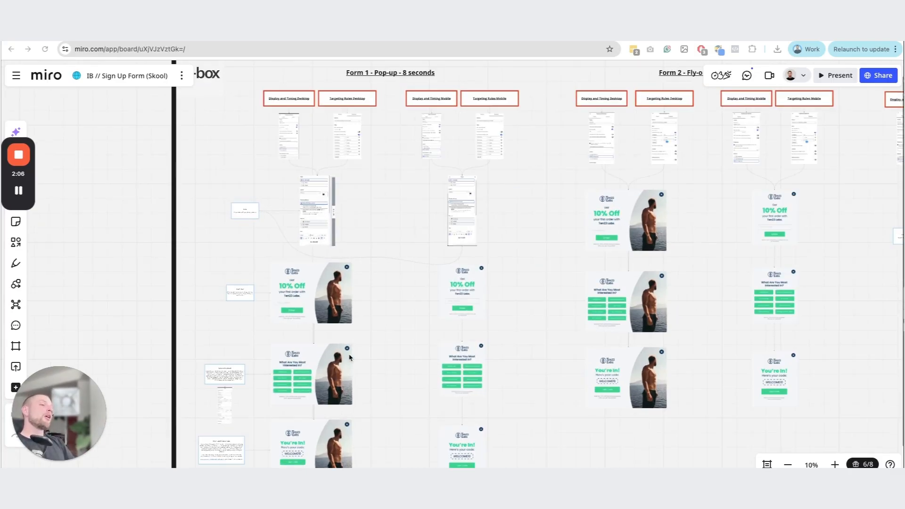
scroll(523, 338, right, 3)
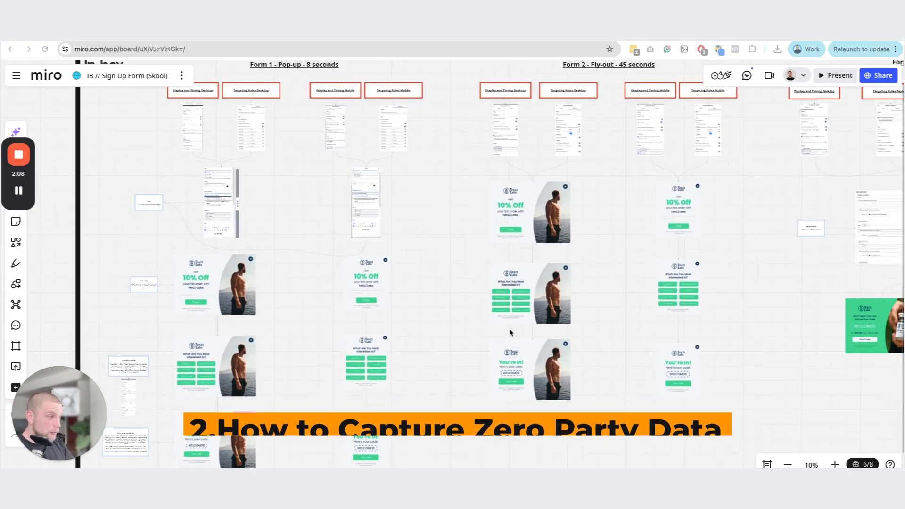
scroll(510, 352, right, 10)
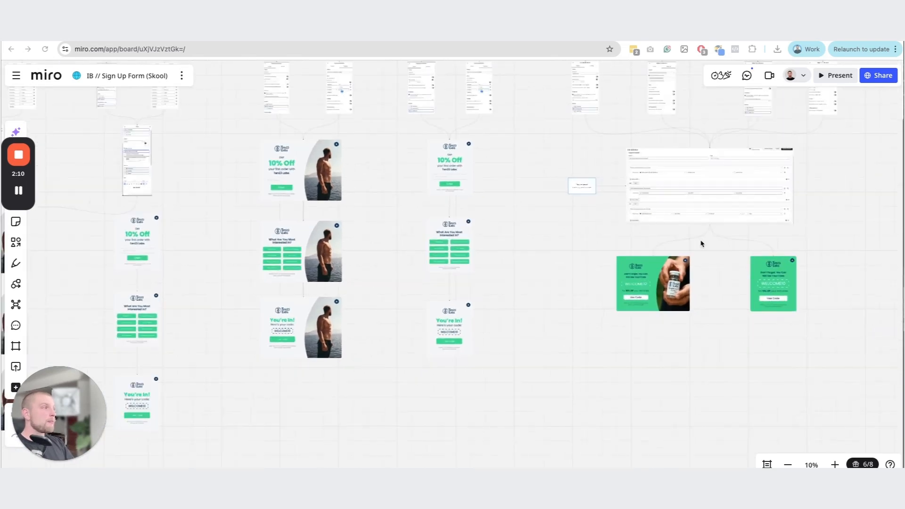
scroll(508, 295, up, 2)
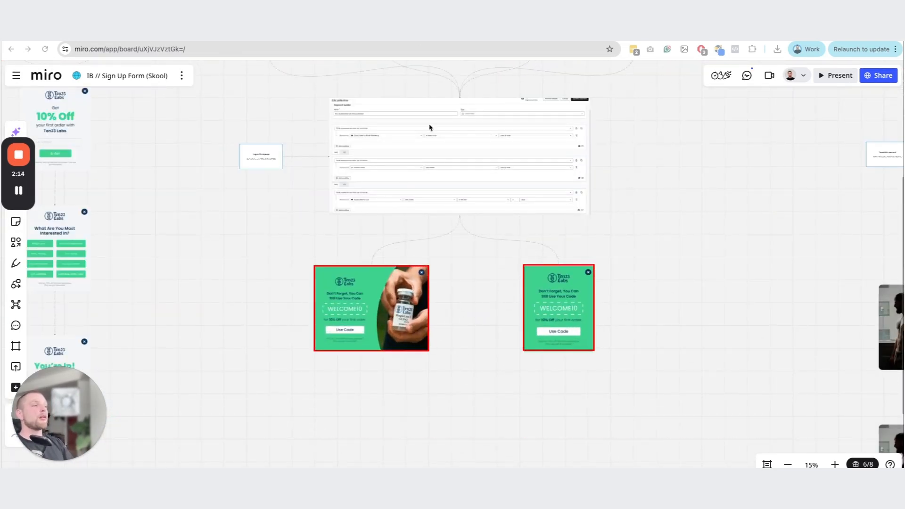
scroll(653, 207, down, 2)
scroll(557, 244, right, 3)
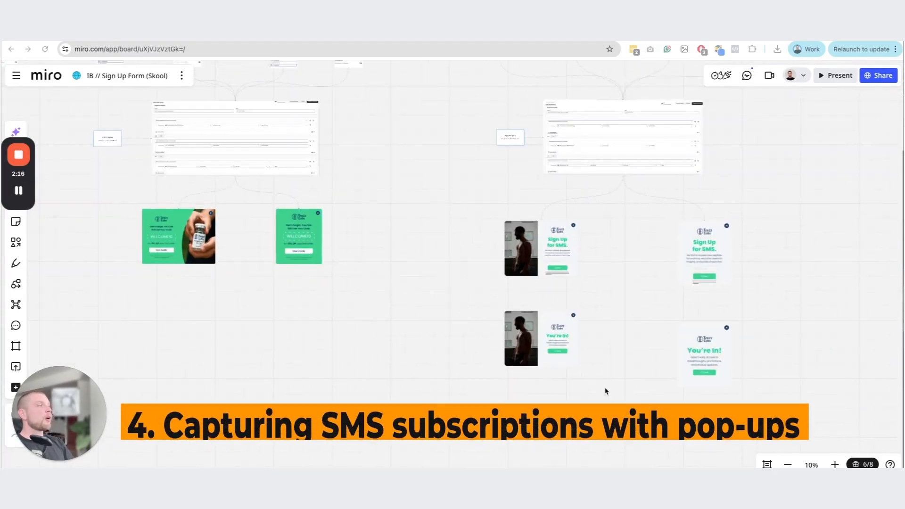
scroll(476, 293, down, 4)
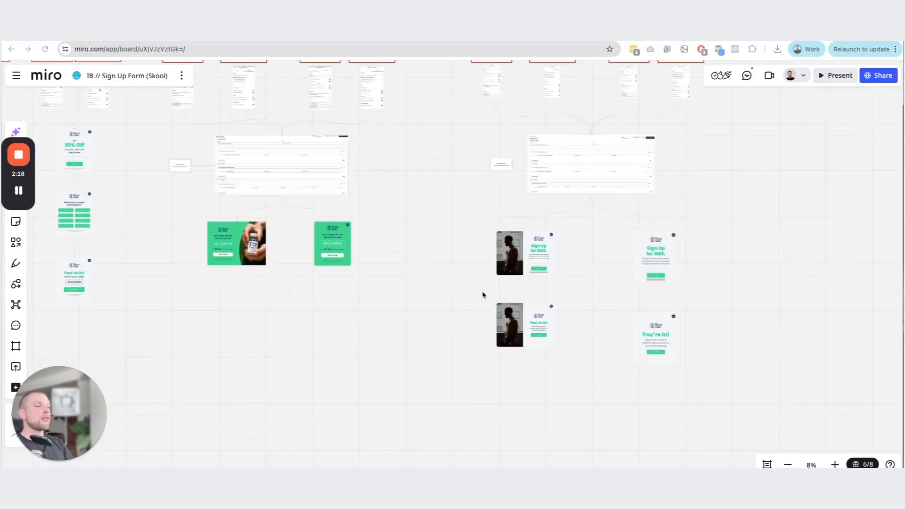
scroll(557, 304, down, 2)
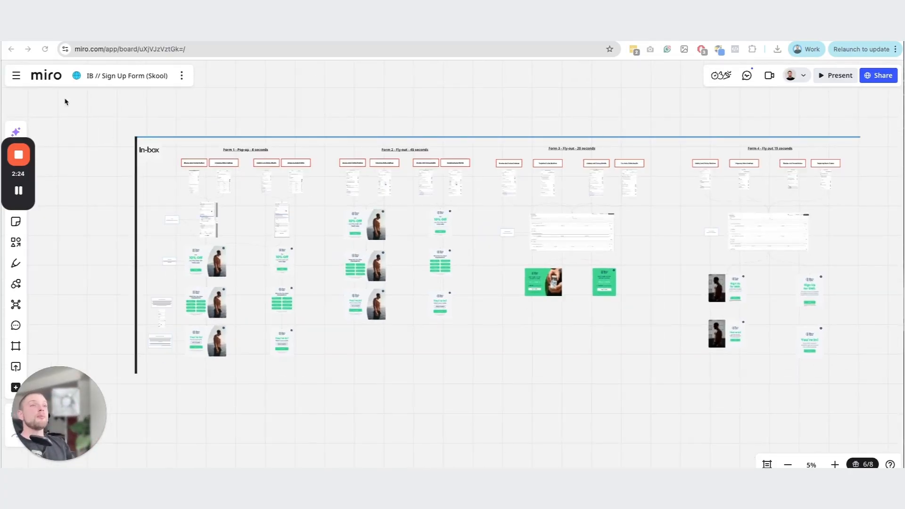
scroll(605, 392, right, 2)
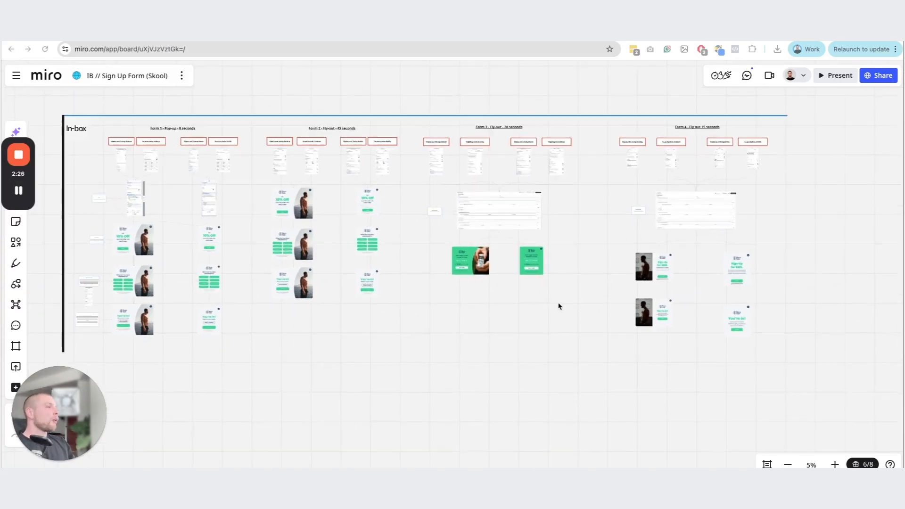
Look over the form overview on the board and examine Form 1's pop-up flow from its settings down to the 10% Off email opt-in
scroll(464, 285, up, 1)
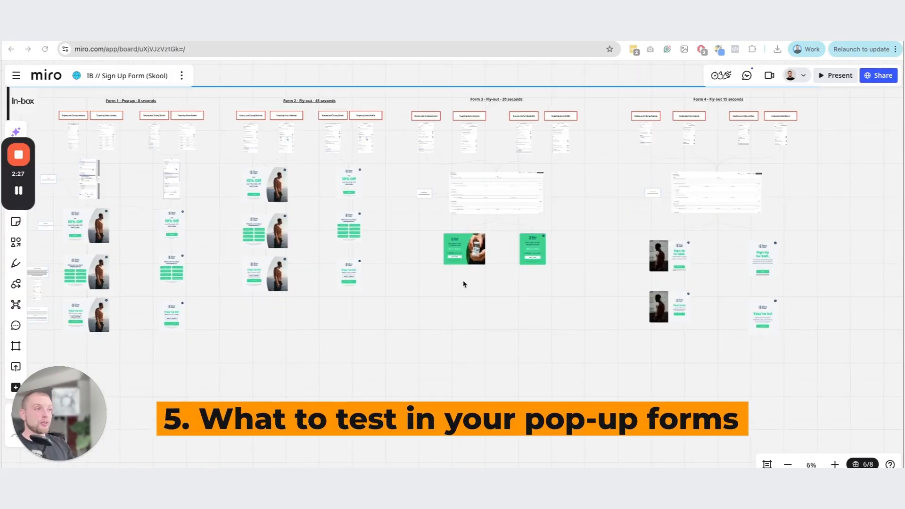
scroll(304, 236, left, 4)
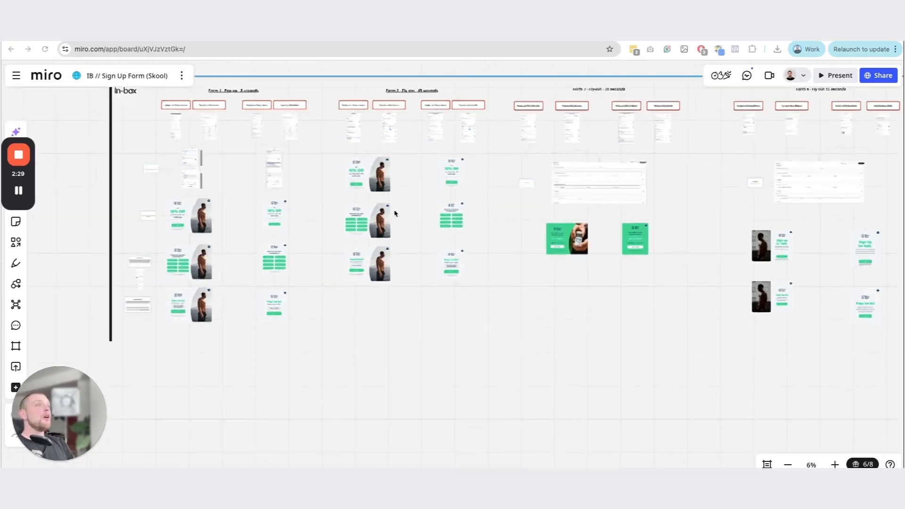
scroll(440, 175, up, 1)
drag(439, 176, 454, 303)
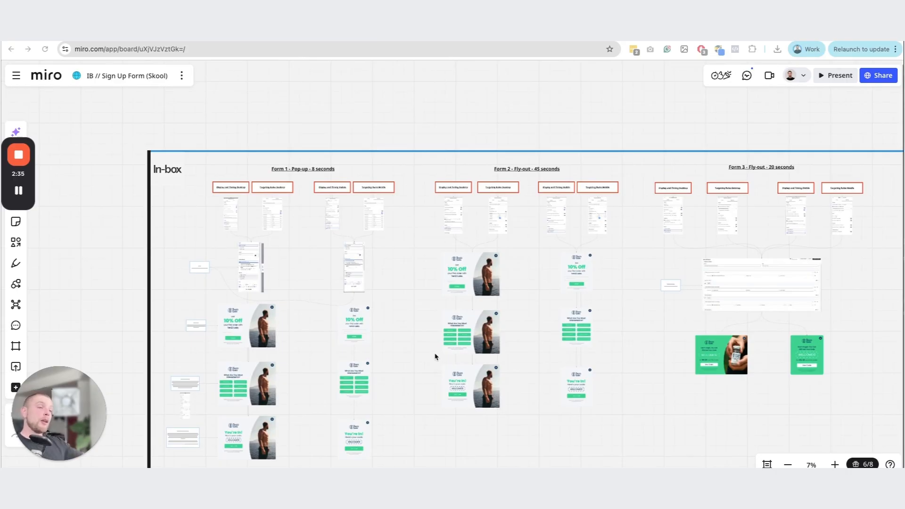
scroll(293, 219, up, 3)
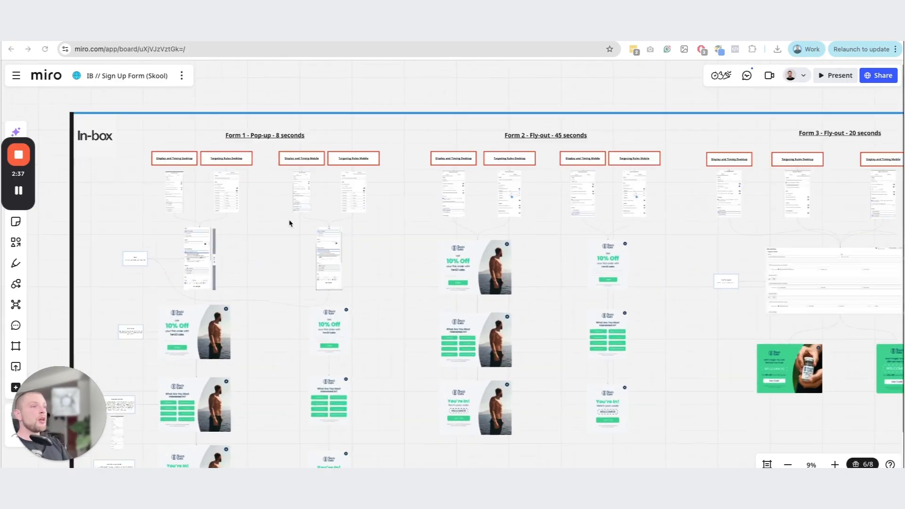
drag(289, 222, 445, 283)
scroll(425, 257, up, 2)
scroll(412, 265, up, 1)
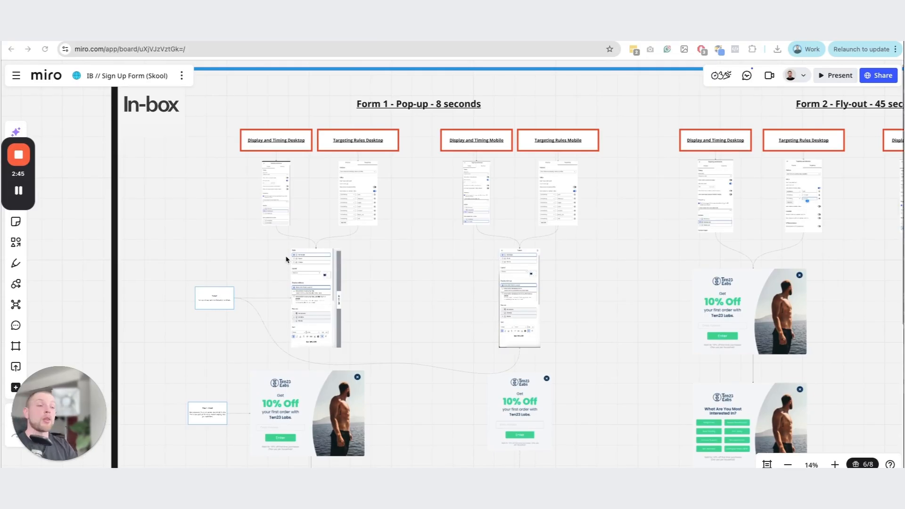
drag(360, 297, 362, 268)
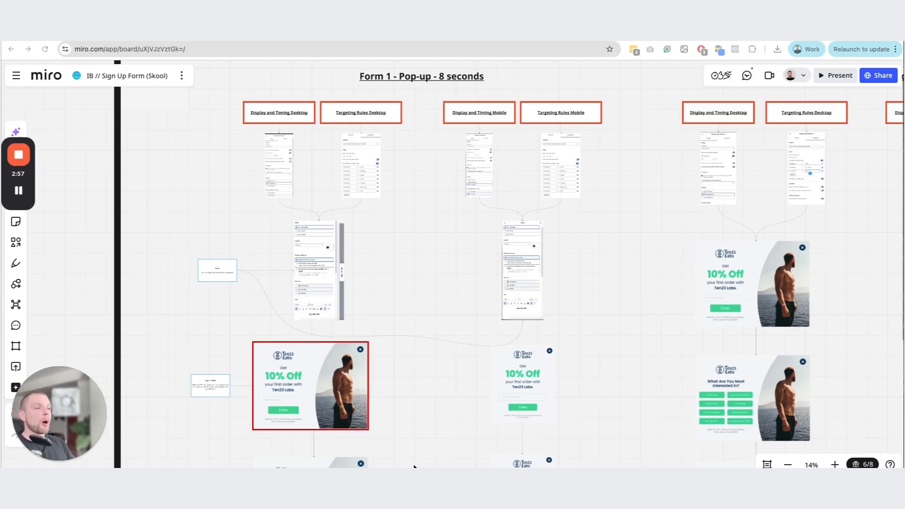
scroll(392, 373, right, 3)
scroll(392, 373, down, 1)
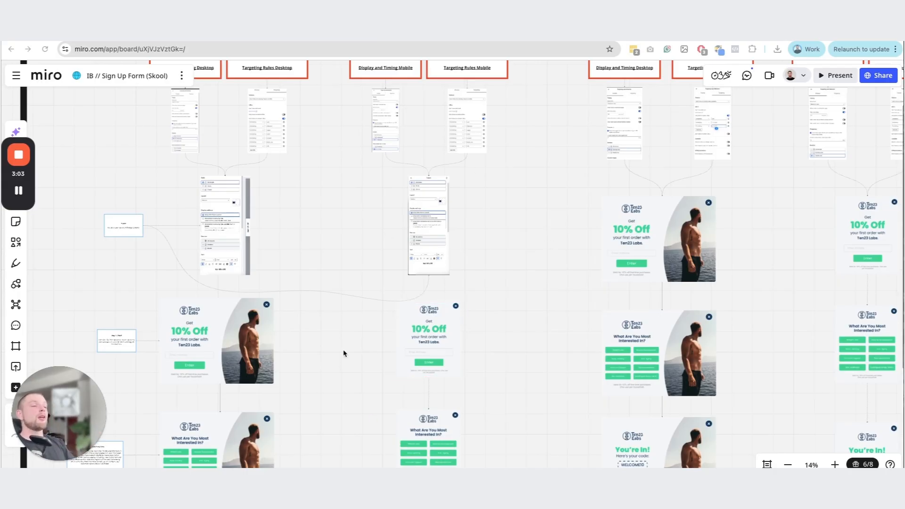
scroll(343, 353, down, 5)
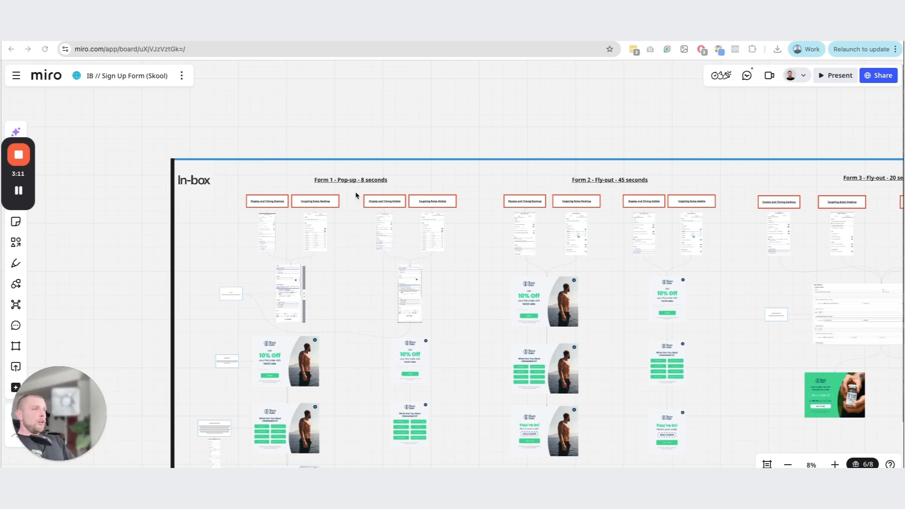
Examine Form 1's "Display and Timing Desktop" and "Targeting Rules Desktop" settings screenshots up close on the board
scroll(357, 195, up, 5)
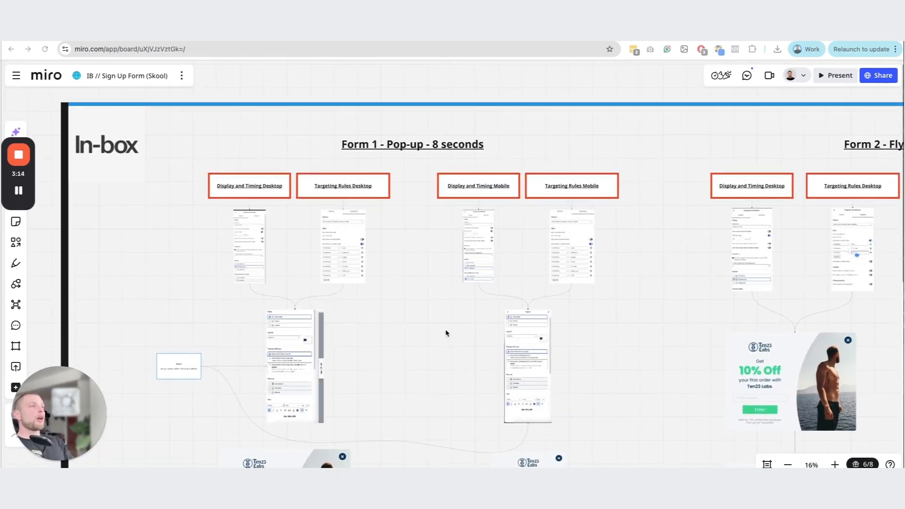
scroll(446, 332, up, 3)
scroll(354, 149, up, 3)
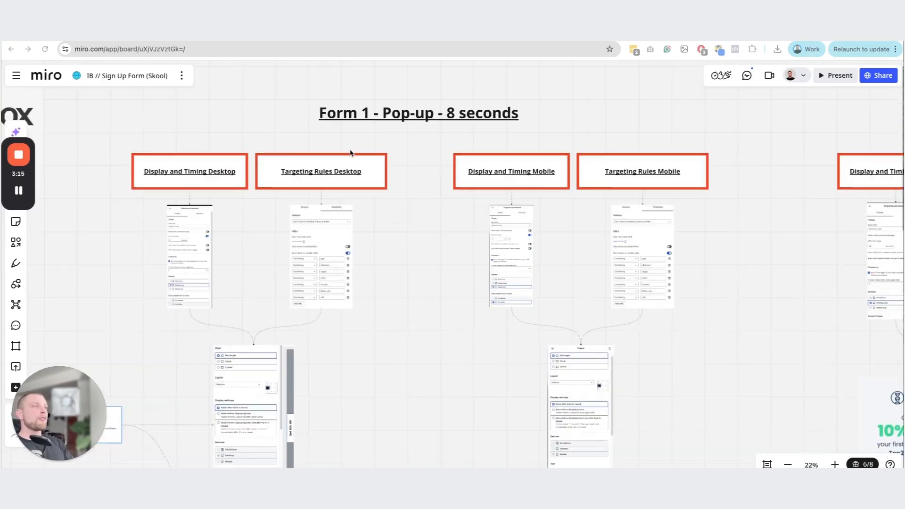
drag(377, 176, 430, 236)
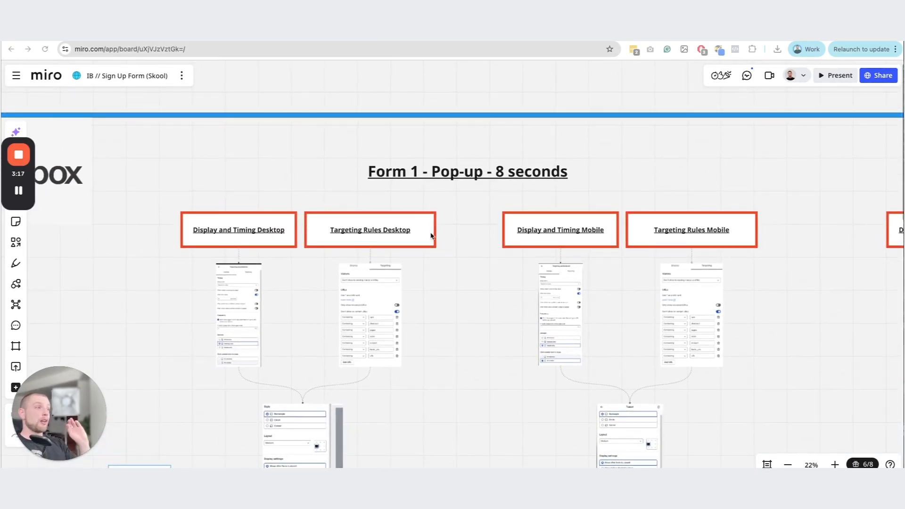
scroll(309, 301, up, 3)
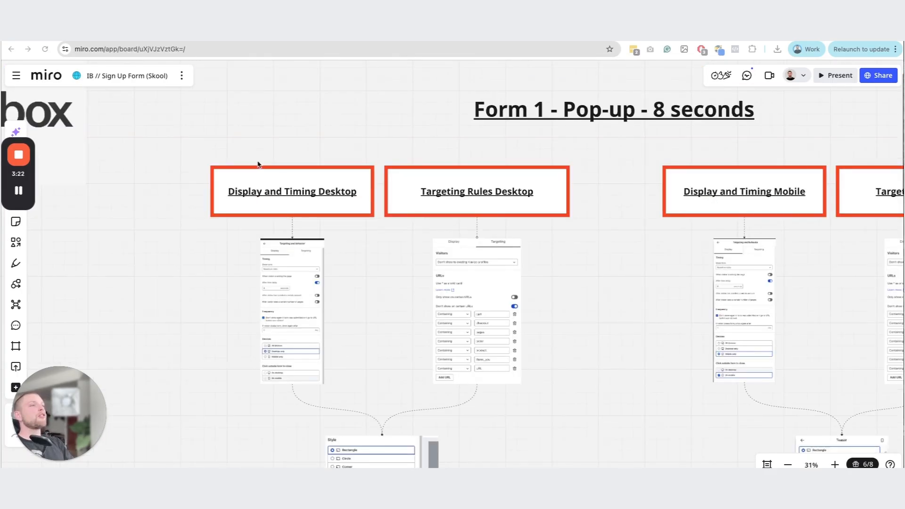
scroll(322, 213, up, 2)
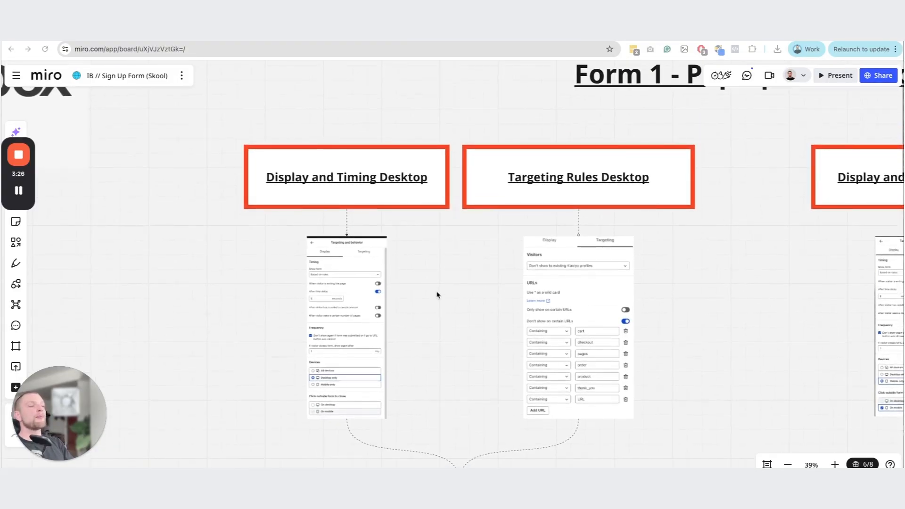
scroll(436, 292, up, 3)
scroll(435, 290, down, 1)
scroll(436, 257, down, 1)
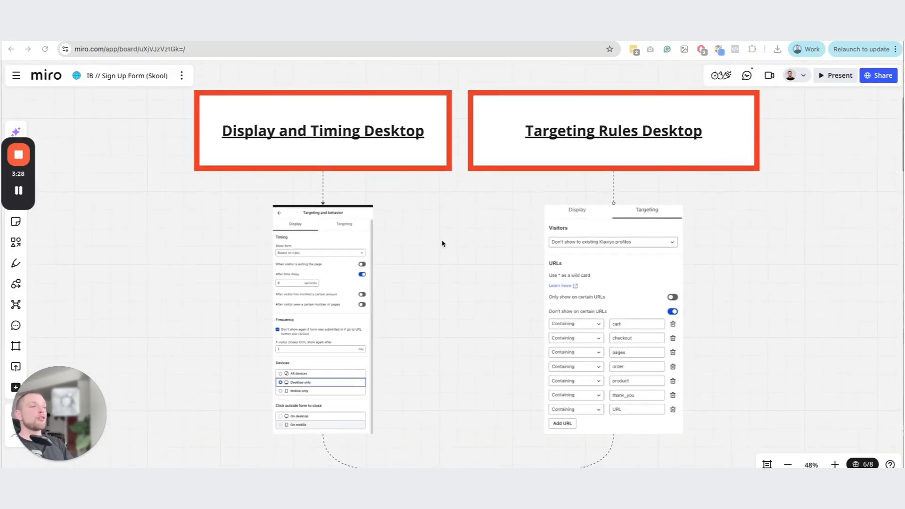
scroll(422, 275, up, 1)
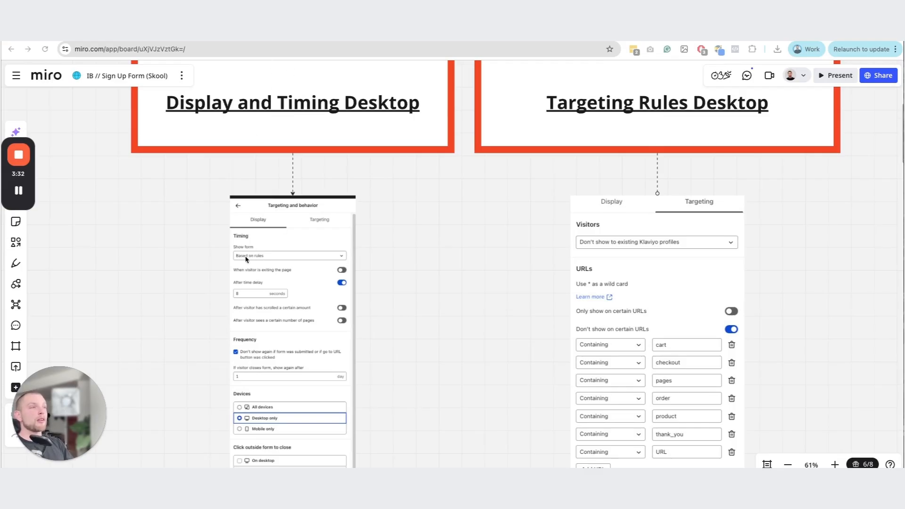
click(19, 191)
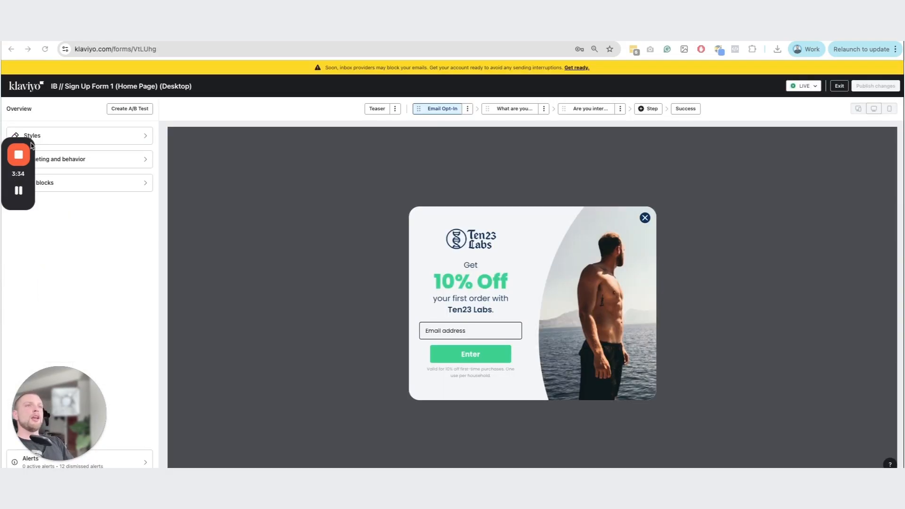
drag(32, 145, 340, 232)
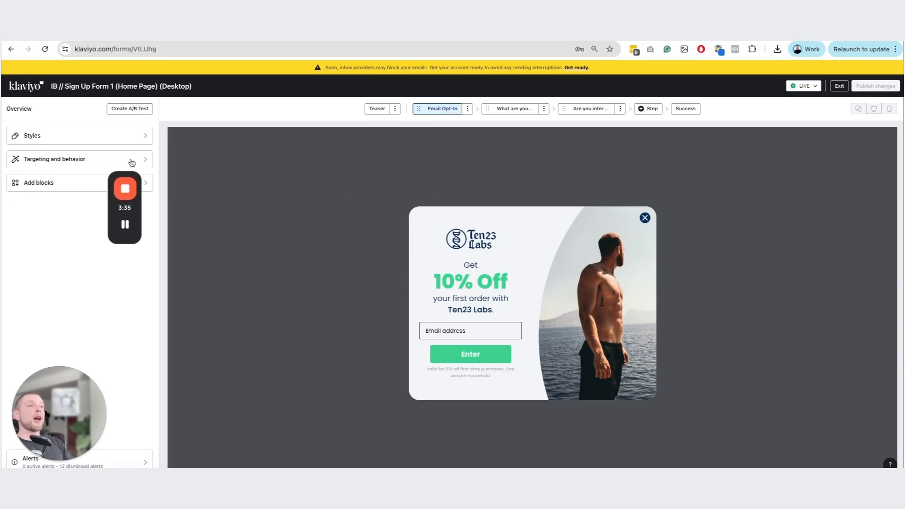
drag(124, 173, 859, 337)
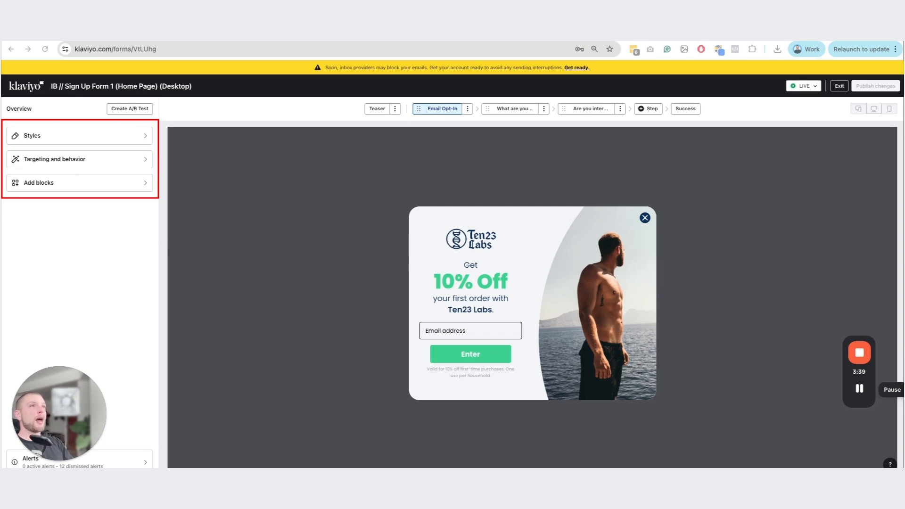
Check the Miro board's desktop settings, return to Klaviyo's "IB // Sign Up Form 1 (Home Page) (Desktop)" and open its Targeting and behavior settings
key(ctrl+Tab)
scroll(270, 240, down, 2)
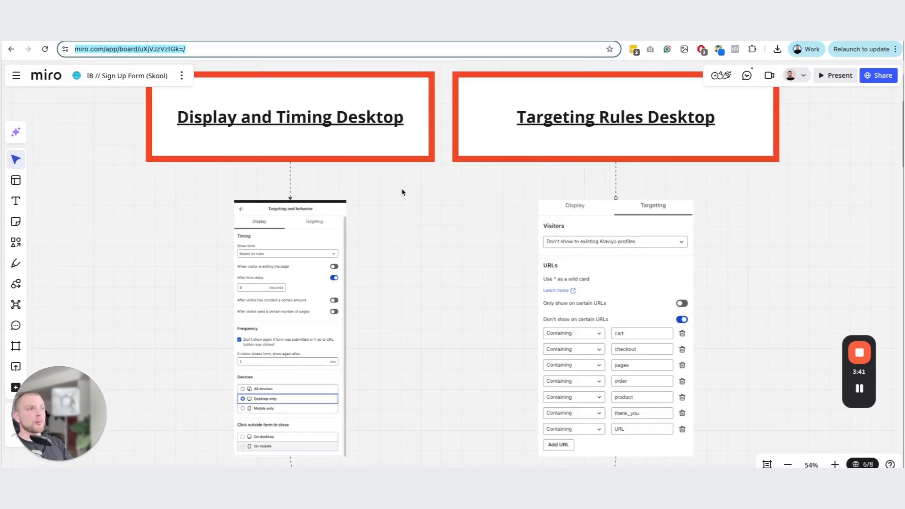
key(ctrl+shift+Tab)
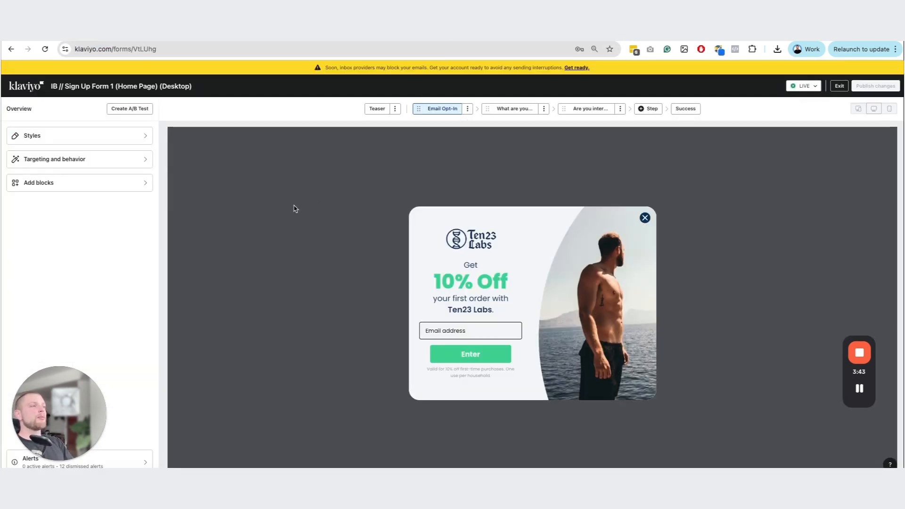
click(113, 160)
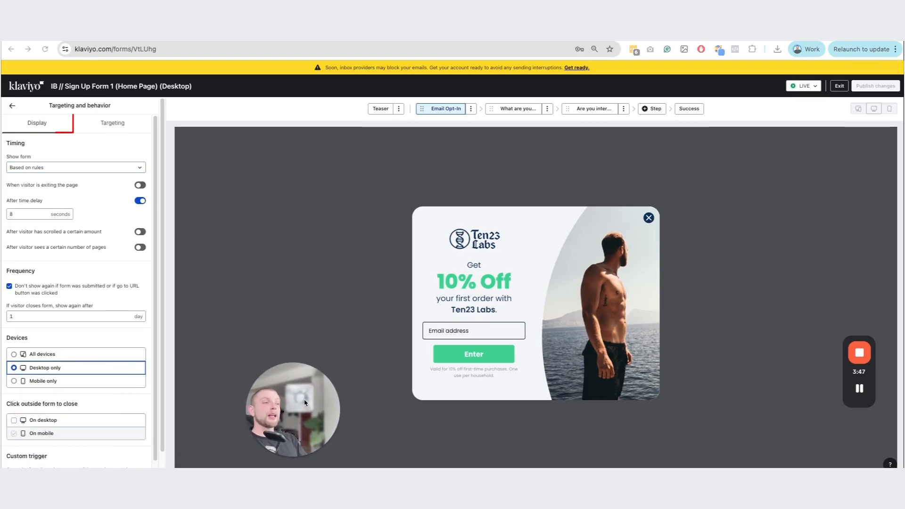
Compare the Klaviyo form's timing, frequency and device display settings with the "Display and Timing Desktop" screenshot on the Miro board
click(313, 34)
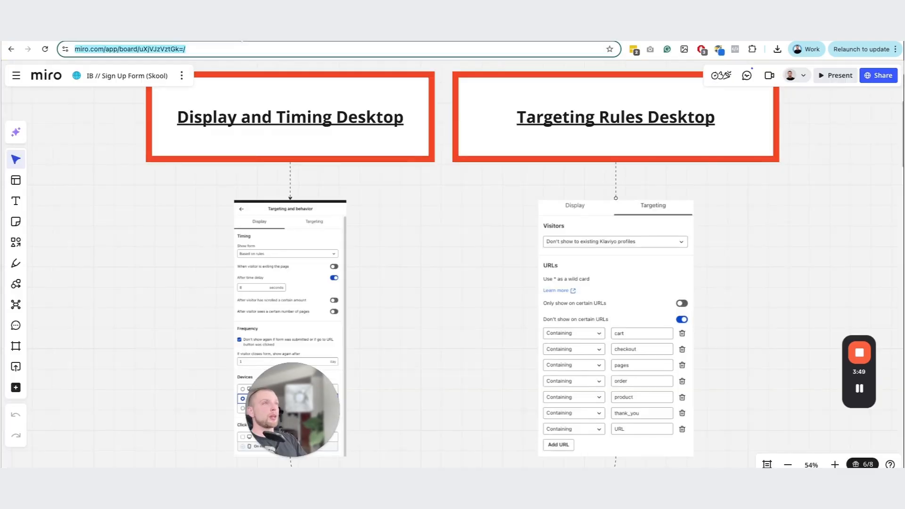
scroll(298, 269, down, 2)
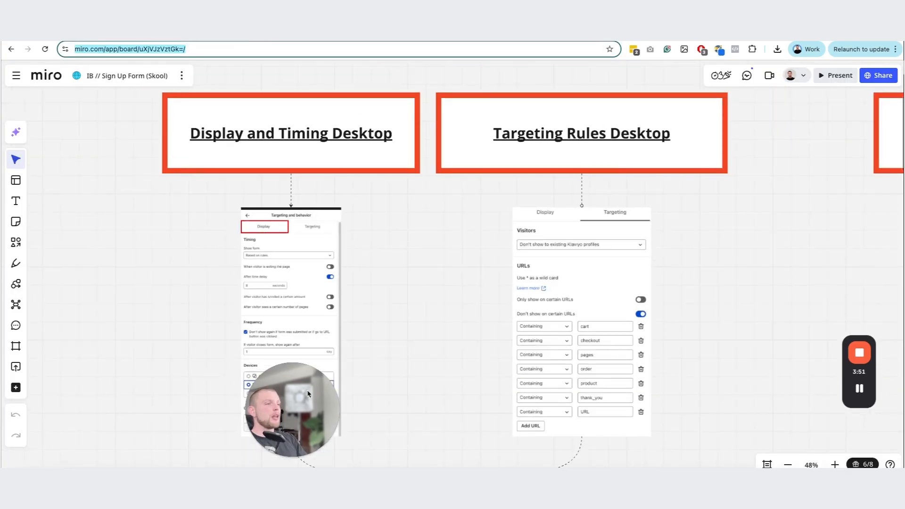
click(415, 35)
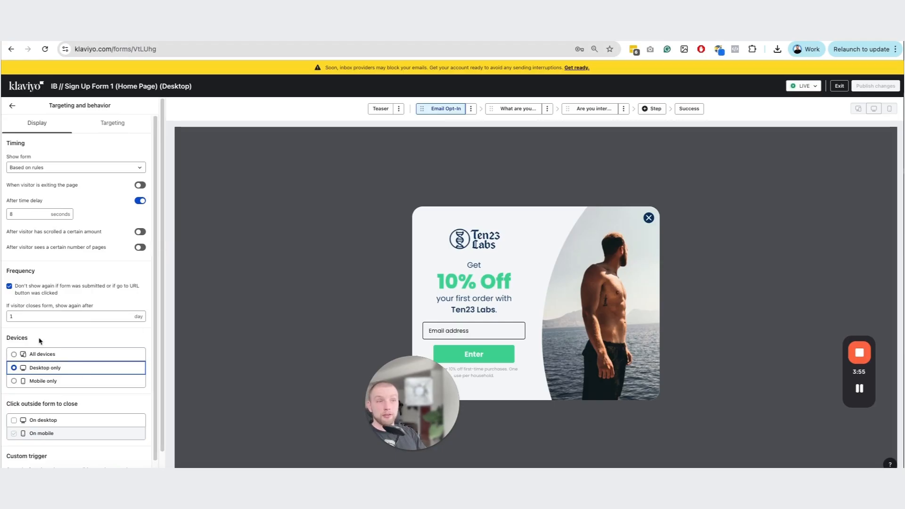
mouse_move(411, 441)
drag(411, 441, 332, 437)
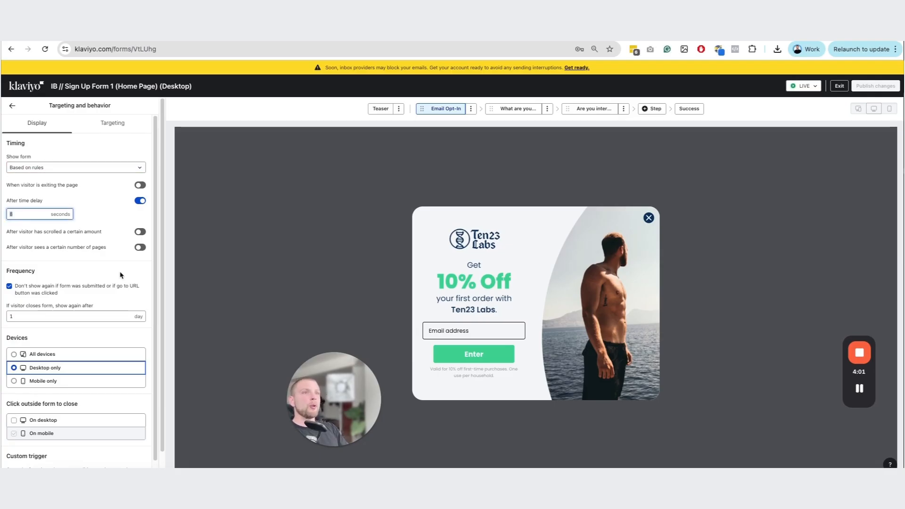
scroll(106, 284, down, 1)
scroll(106, 284, down, 1)
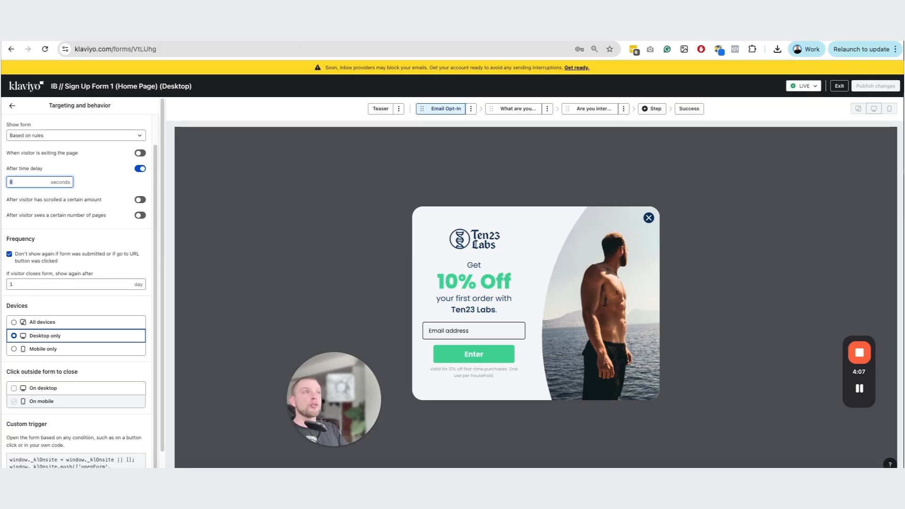
click(210, 37)
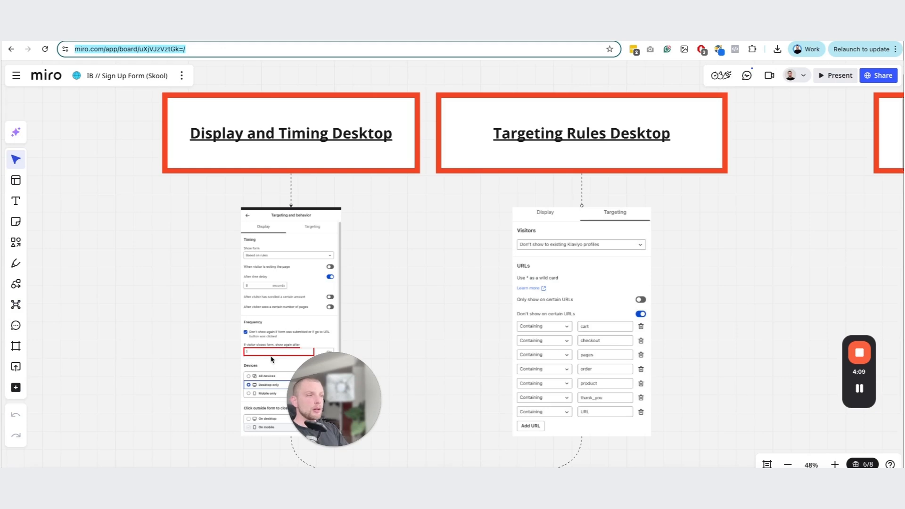
click(416, 38)
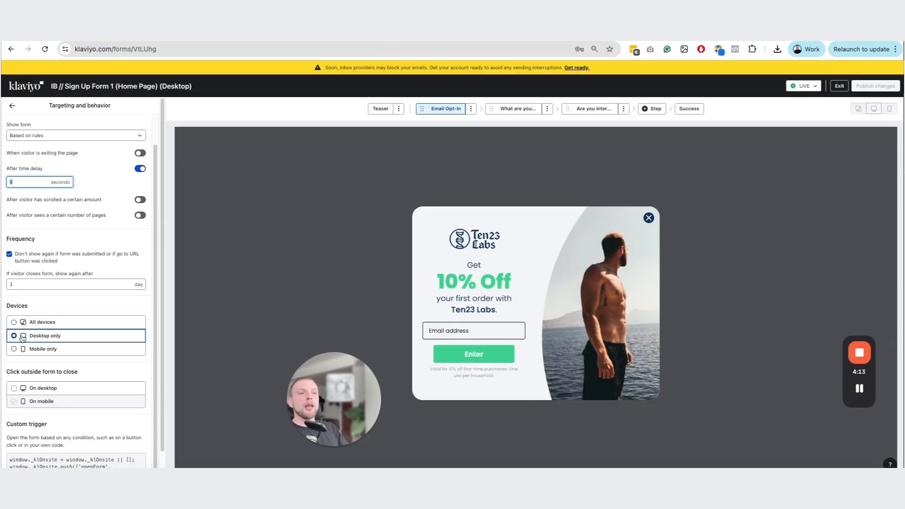
Enable the "Click outside form to close" option for desktop and disable it again
scroll(23, 336, down, 1)
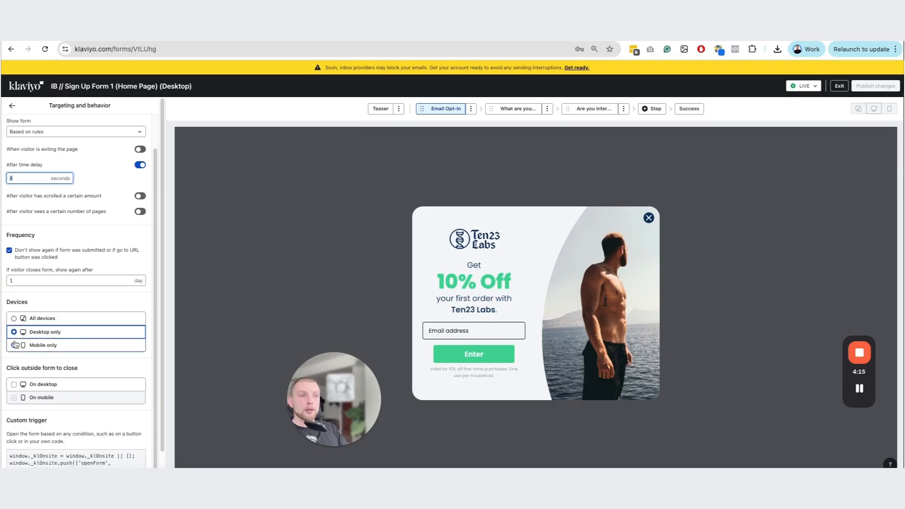
click(14, 385)
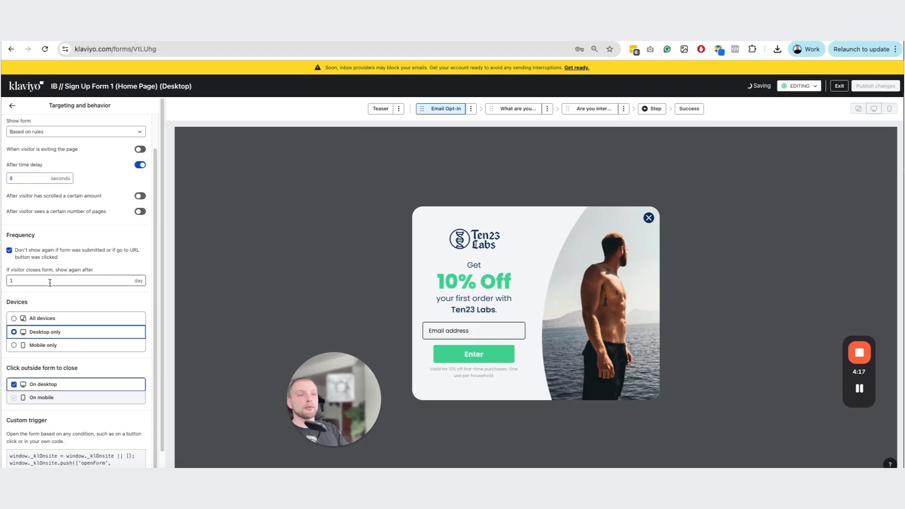
scroll(83, 280, down, 1)
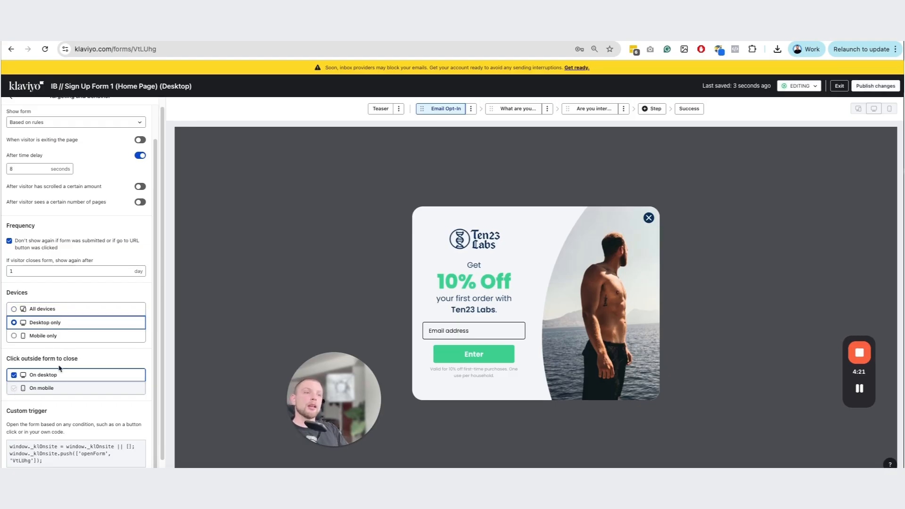
click(14, 376)
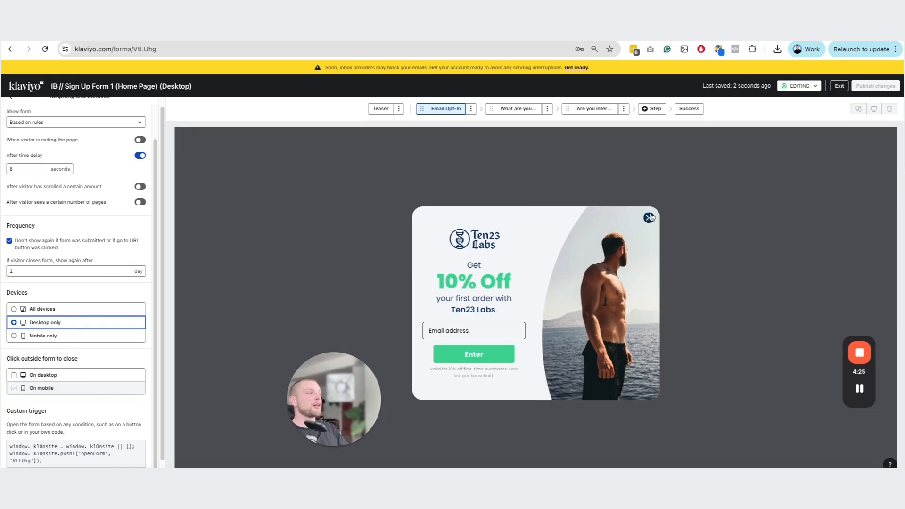
Open the desktop form's targeting rules and go through the excluded URL entries cart, checkout, pages, order, product, thank_you and URL
scroll(59, 363, down, 1)
scroll(59, 363, up, 3)
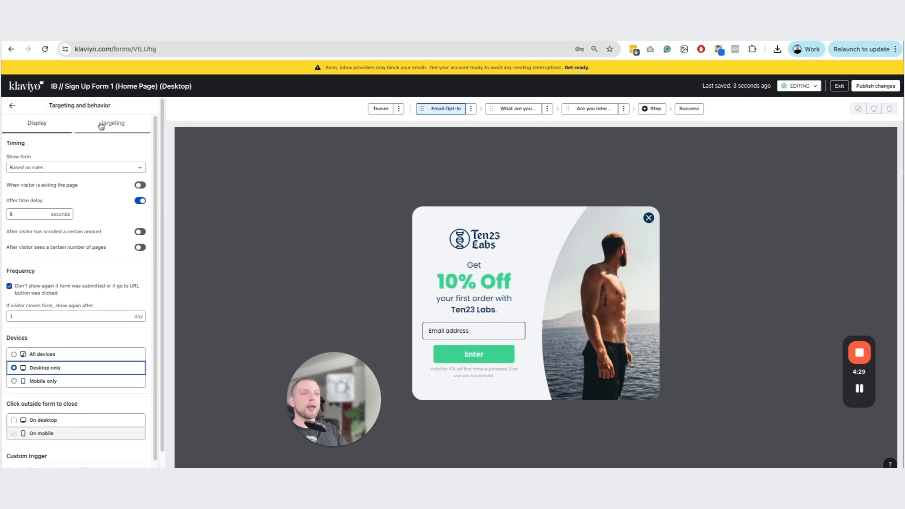
click(102, 126)
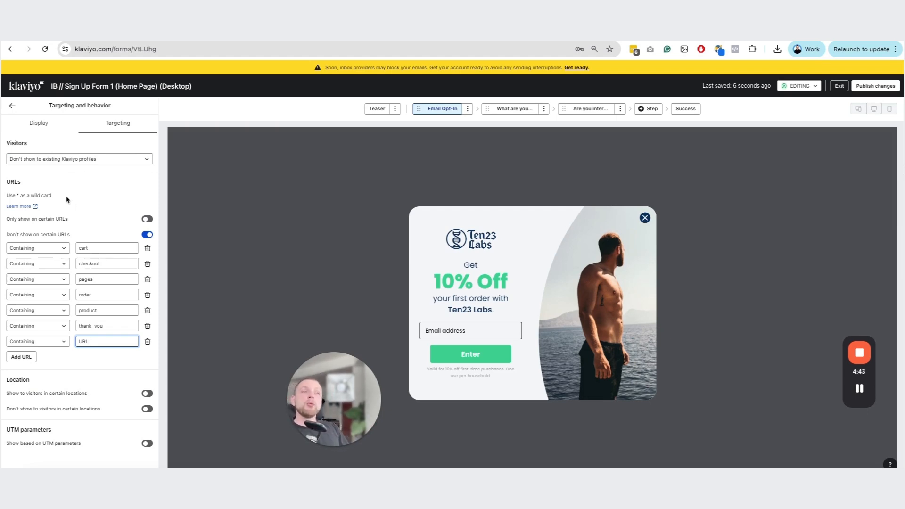
click(82, 248)
click(82, 264)
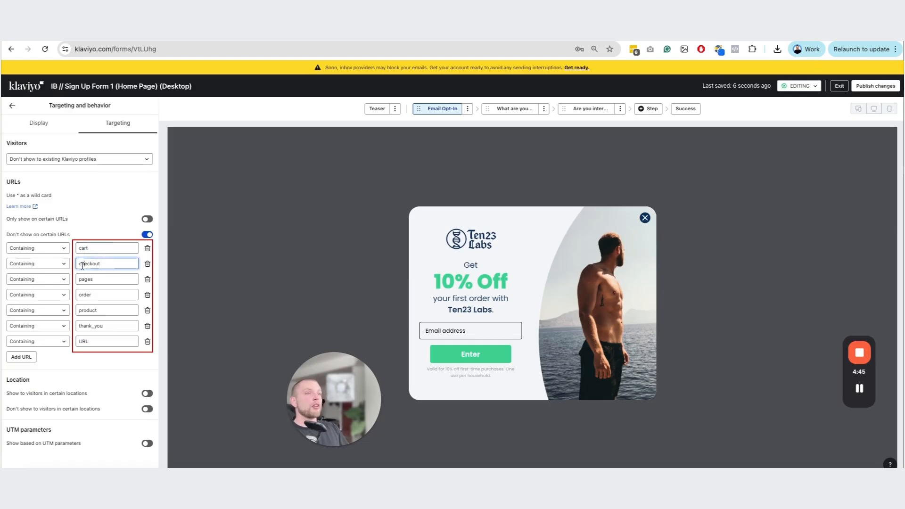
click(82, 280)
double_click(86, 294)
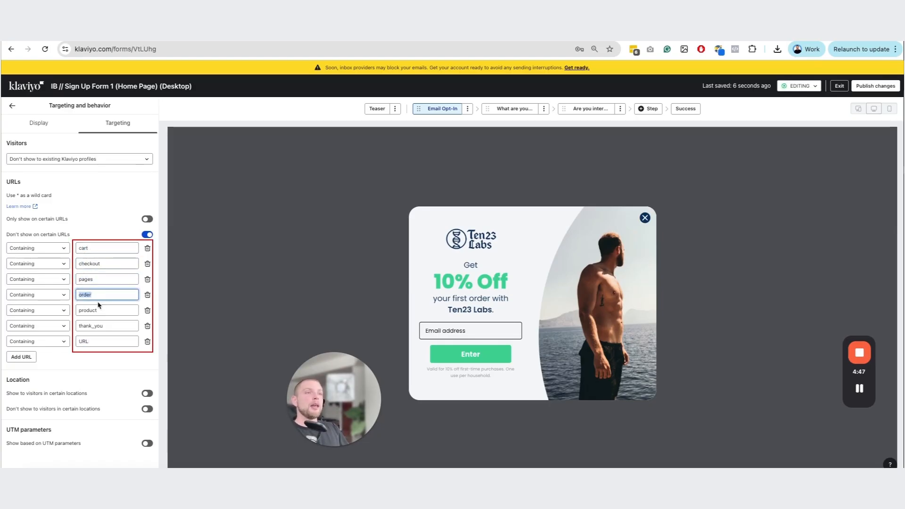
click(87, 310)
click(90, 325)
double_click(84, 342)
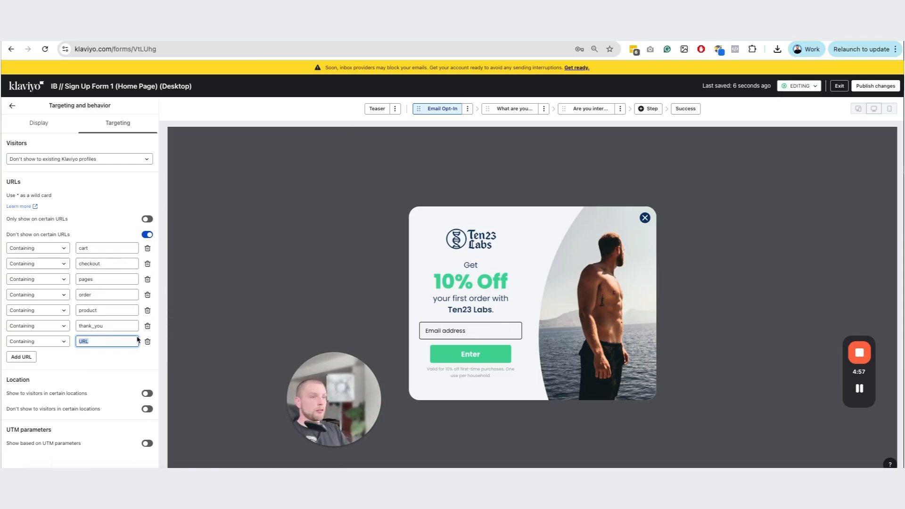
Switch to the Miro board, follow the desktop settings down to the teaser settings screenshot, and return to the desktop form in Klaviyo
click(212, 35)
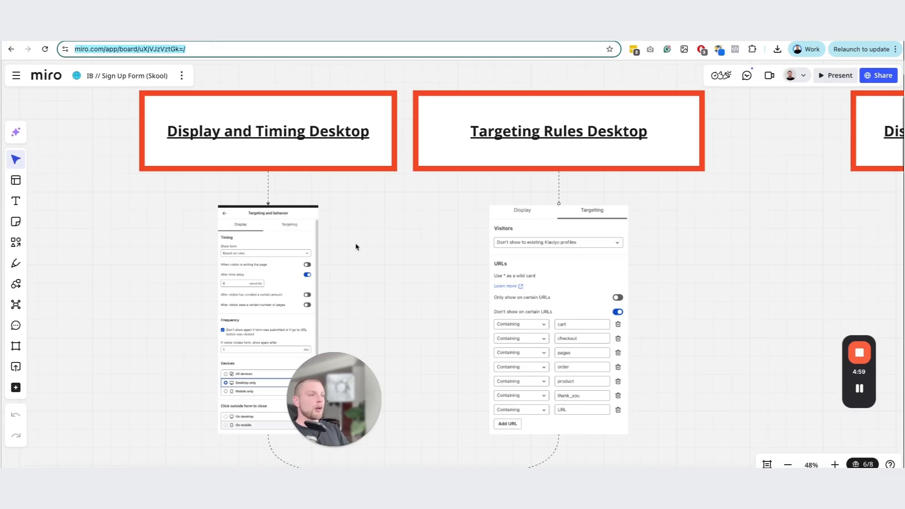
scroll(373, 255, right, 3)
scroll(372, 254, down, 1)
scroll(423, 395, down, 5)
scroll(422, 394, right, 3)
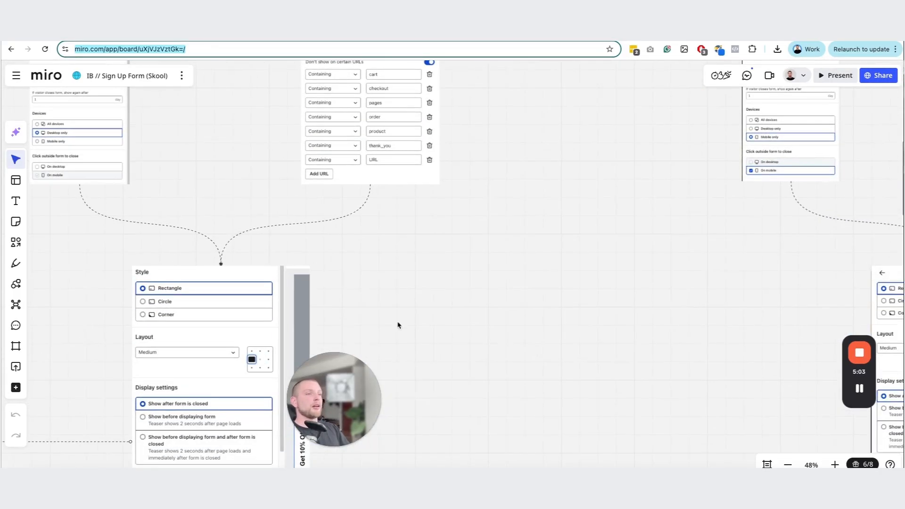
drag(397, 325, 446, 286)
scroll(443, 244, down, 4)
drag(442, 244, 443, 261)
click(331, 35)
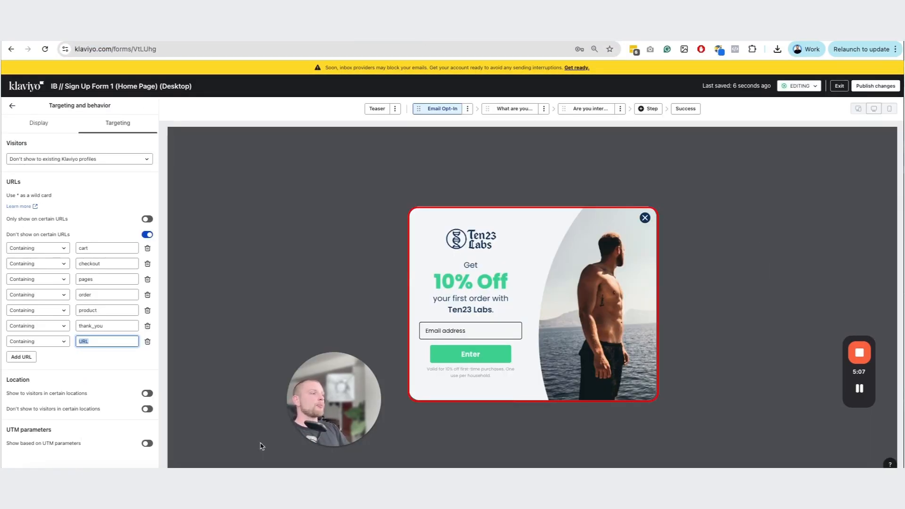
drag(324, 406, 234, 330)
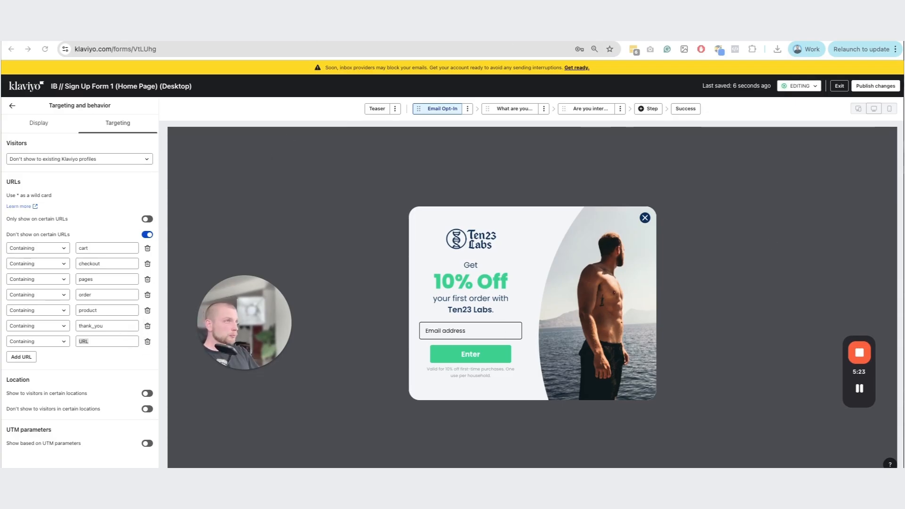
Switch to "IB // Sign Up Form 1 (Home Page) (Mobile)" and review its display and targeting settings under Targeting and behavior
click(376, 42)
super+click(142, 320)
key(ctrl+Tab)
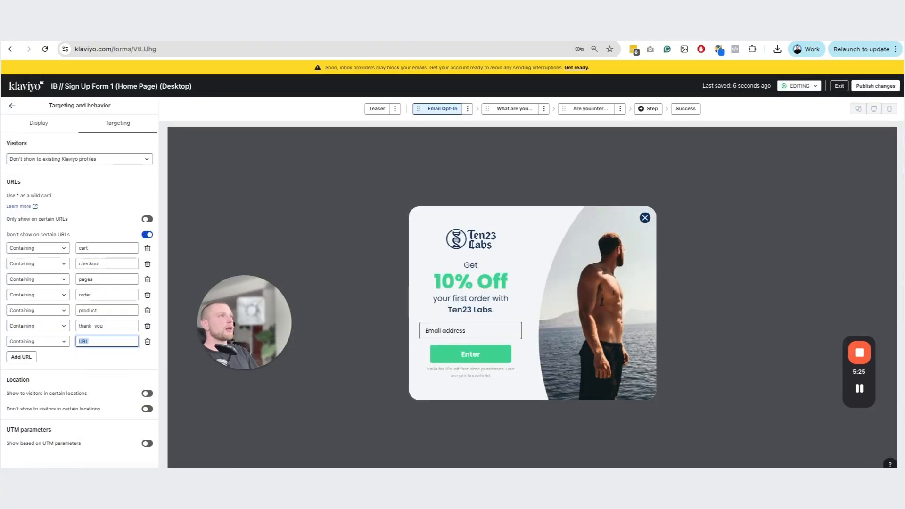
key(ctrl+Tab)
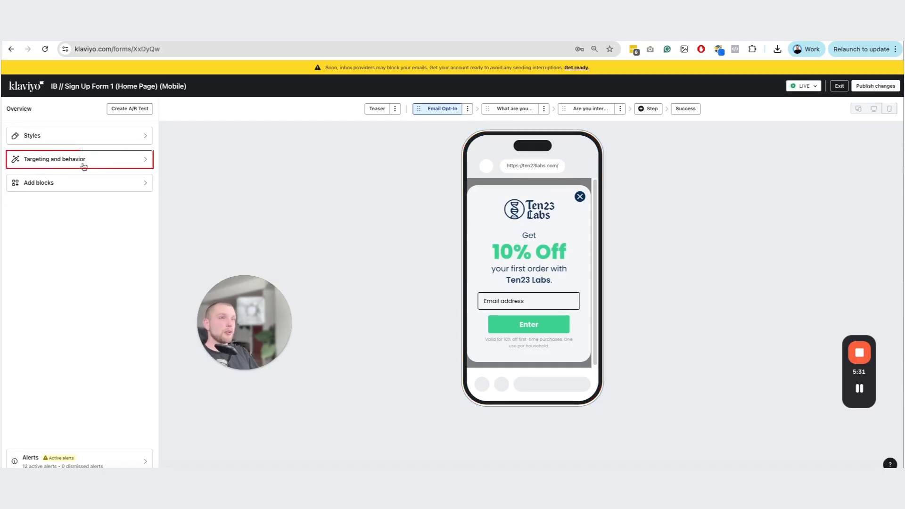
click(84, 161)
scroll(39, 362, down, 1)
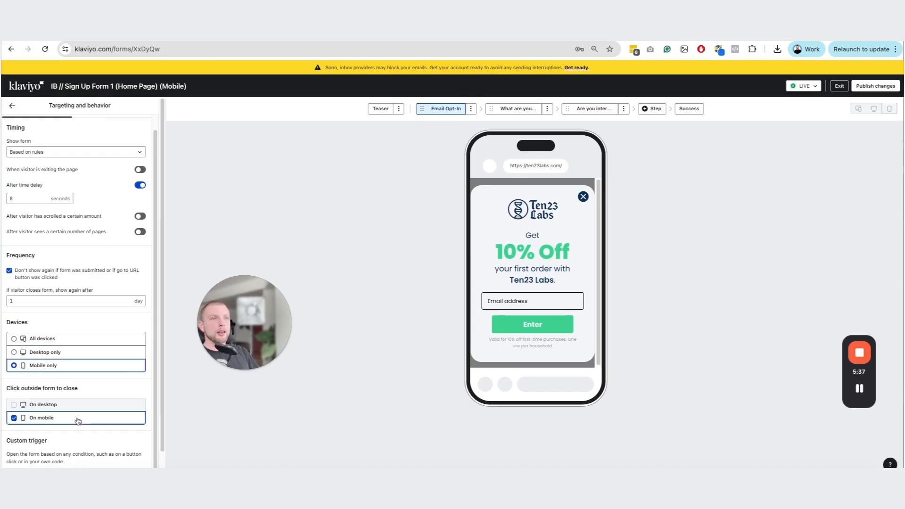
scroll(80, 400, up, 1)
click(125, 130)
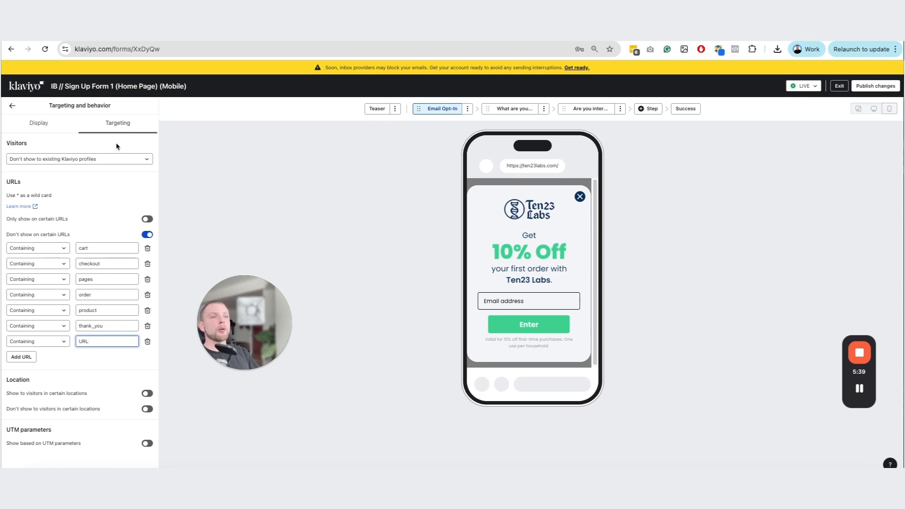
click(55, 121)
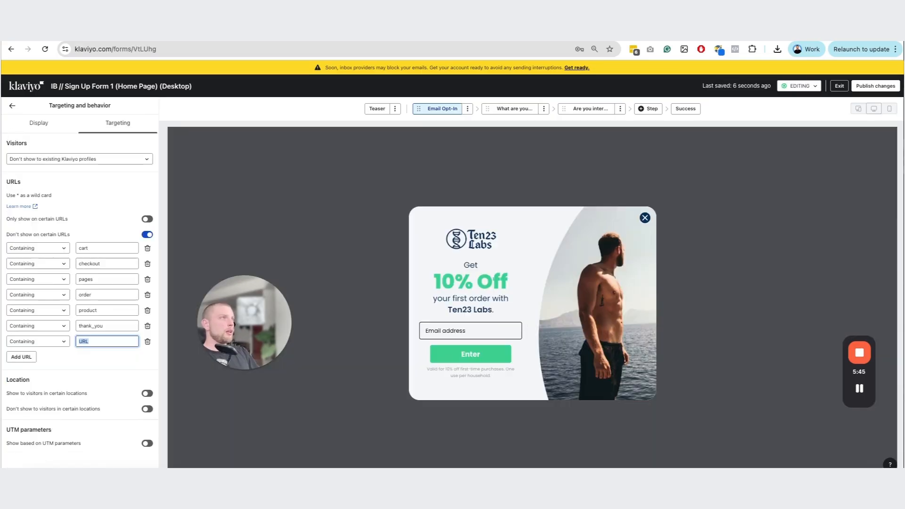
Switch from the desktop version of Form 1 to its mobile version to compare the two forms
click(548, 42)
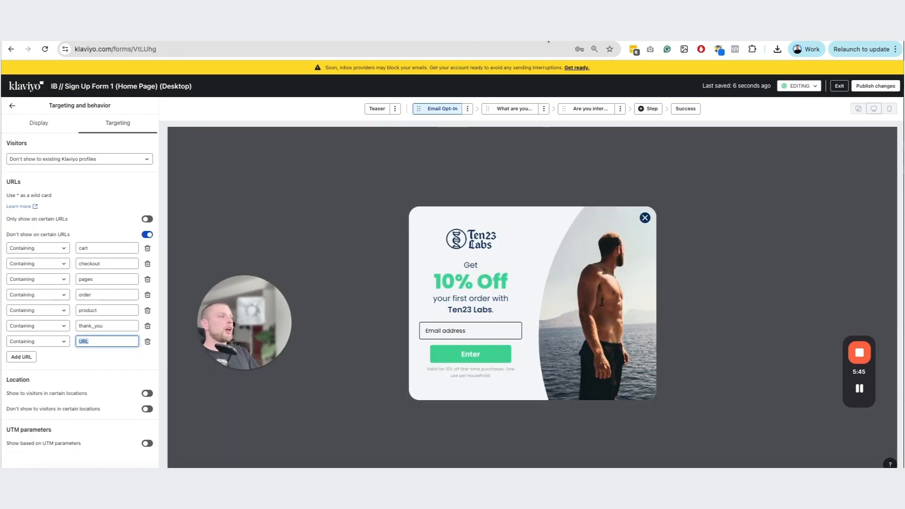
click(548, 42)
click(548, 41)
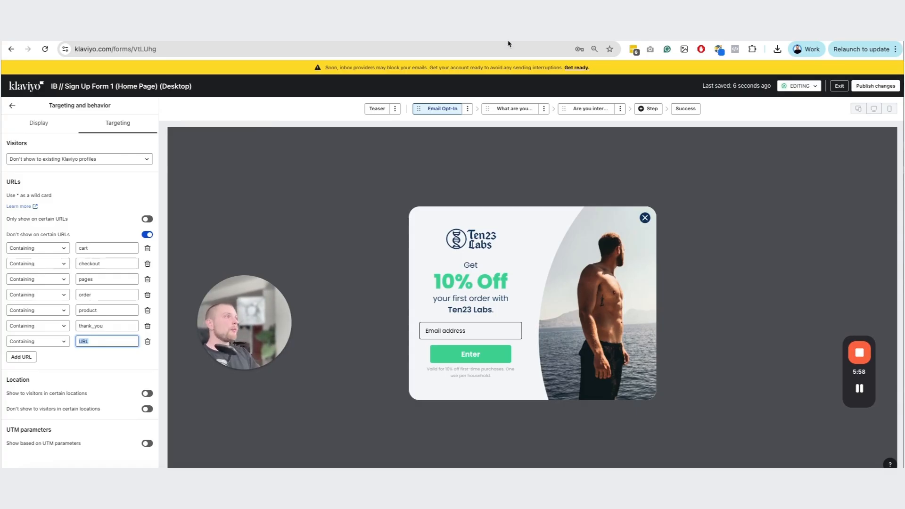
click(554, 42)
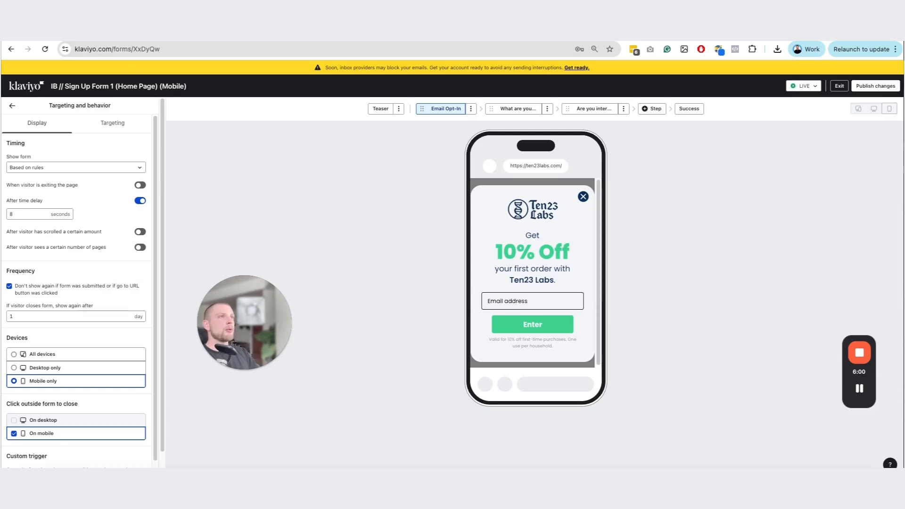
Switch to the Miro board and examine the desktop teaser screenshot's style, layout and display settings beside the "Teaser" note
click(242, 42)
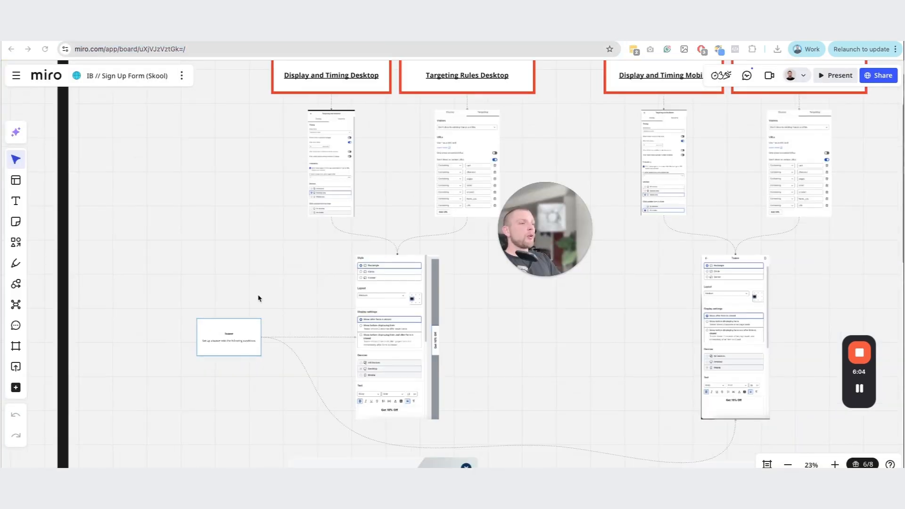
scroll(330, 298, up, 5)
scroll(326, 260, down, 2)
scroll(324, 239, down, 3)
scroll(297, 227, up, 1)
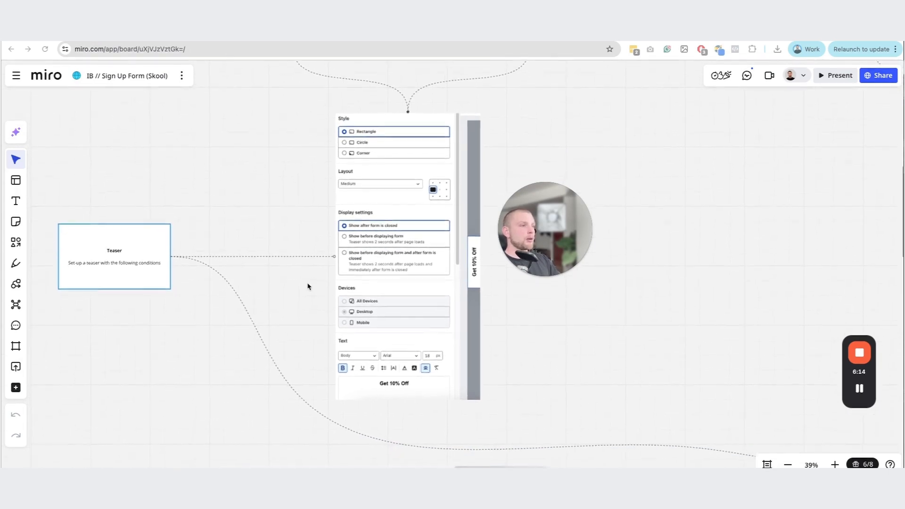
scroll(311, 288, down, 5)
scroll(349, 314, up, 5)
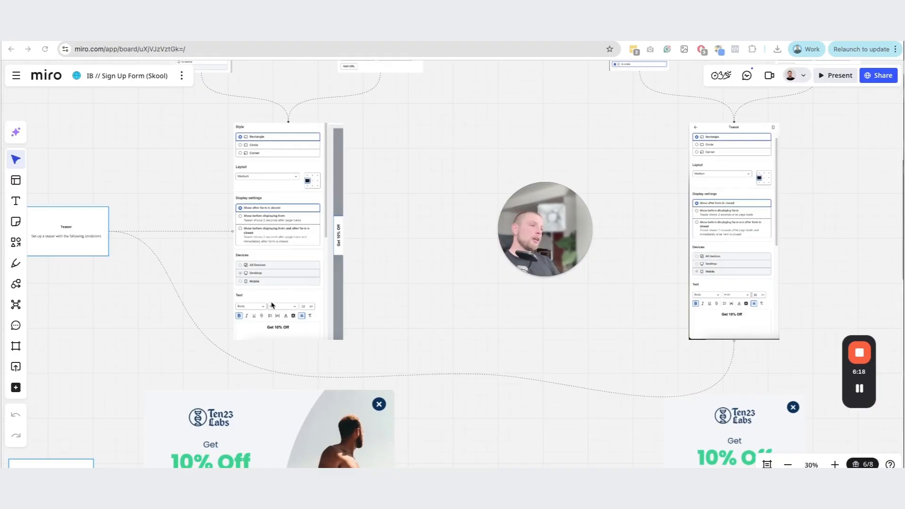
scroll(174, 257, up, 5)
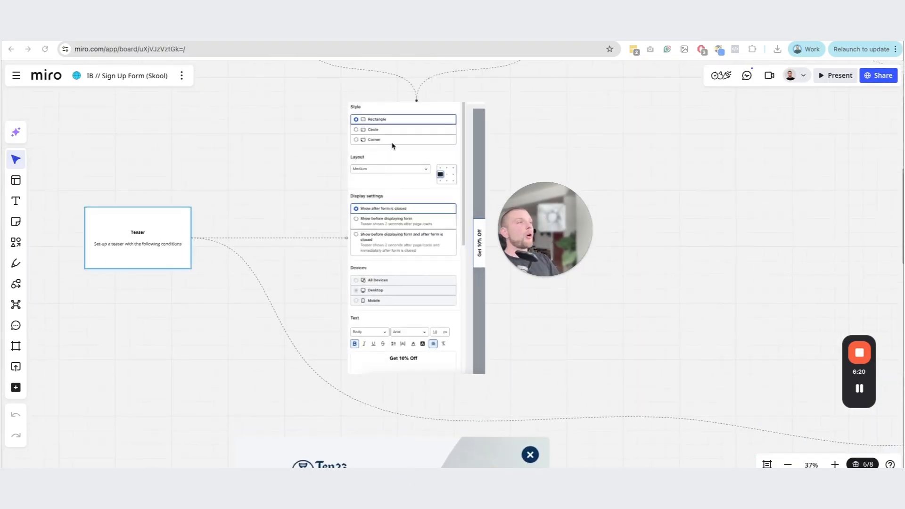
scroll(423, 197, up, 4)
drag(542, 210, 649, 196)
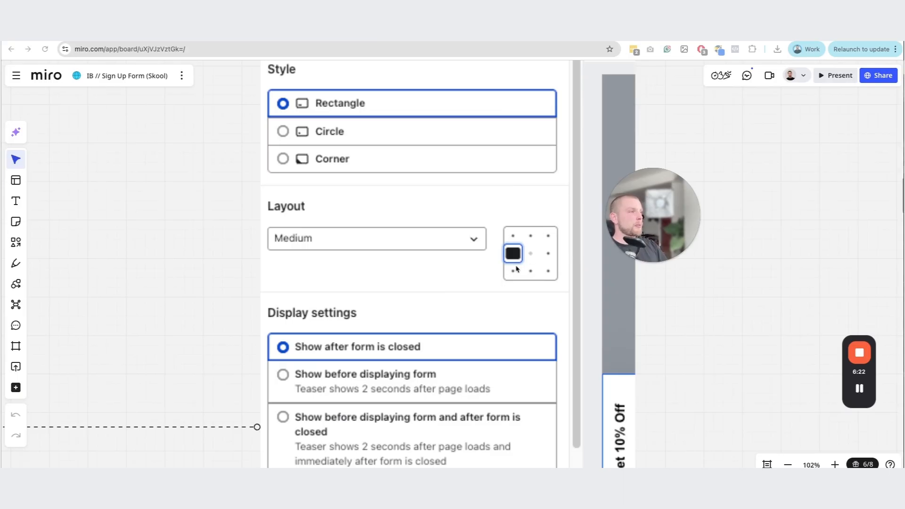
scroll(516, 257, down, 5)
click(188, 32)
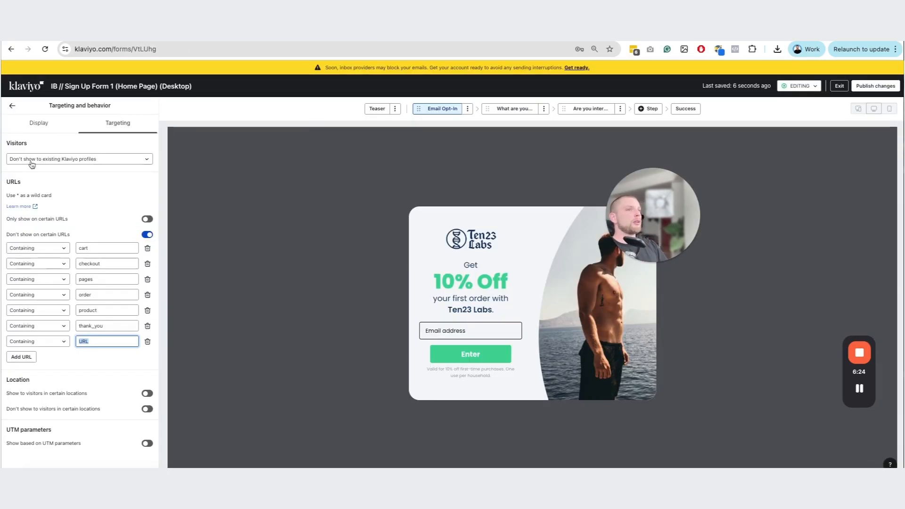
click(377, 109)
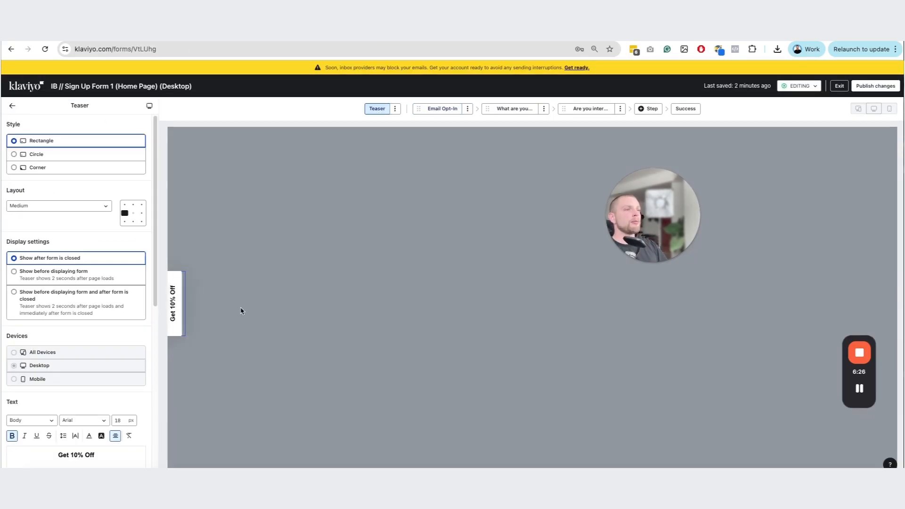
scroll(55, 313, down, 1)
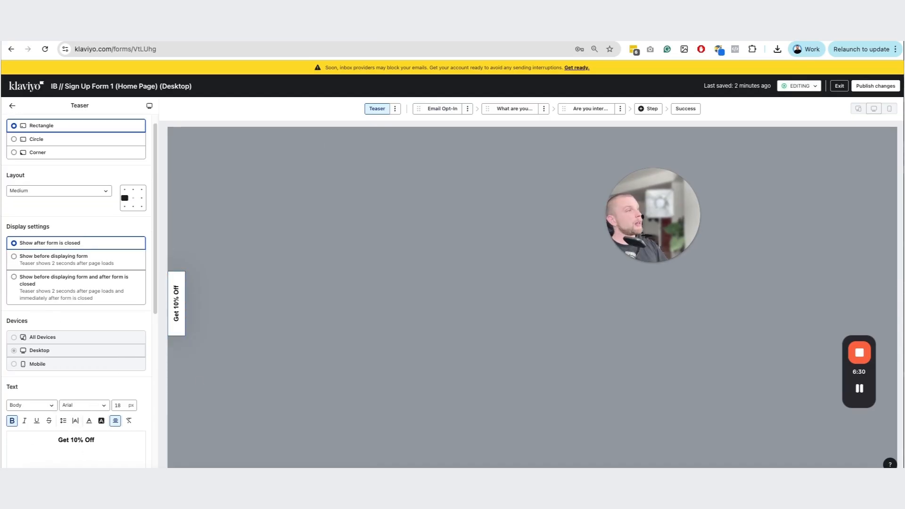
click(432, 108)
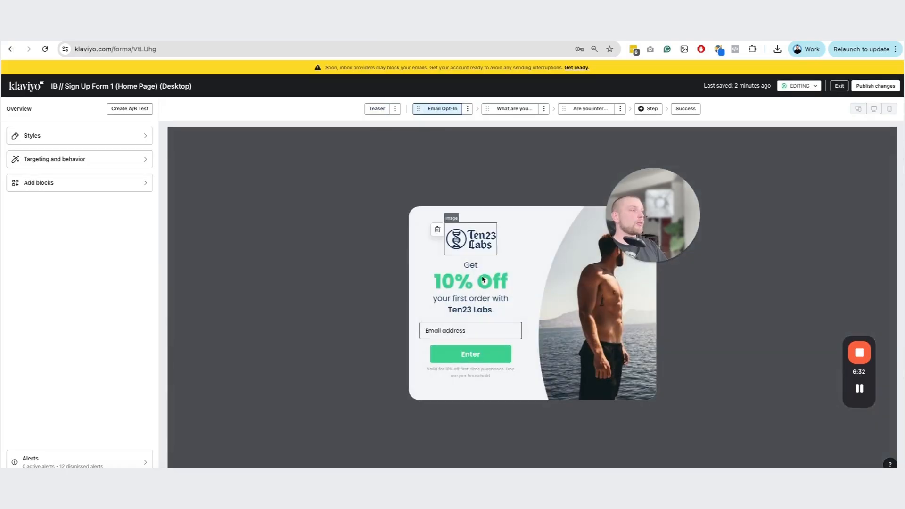
click(378, 110)
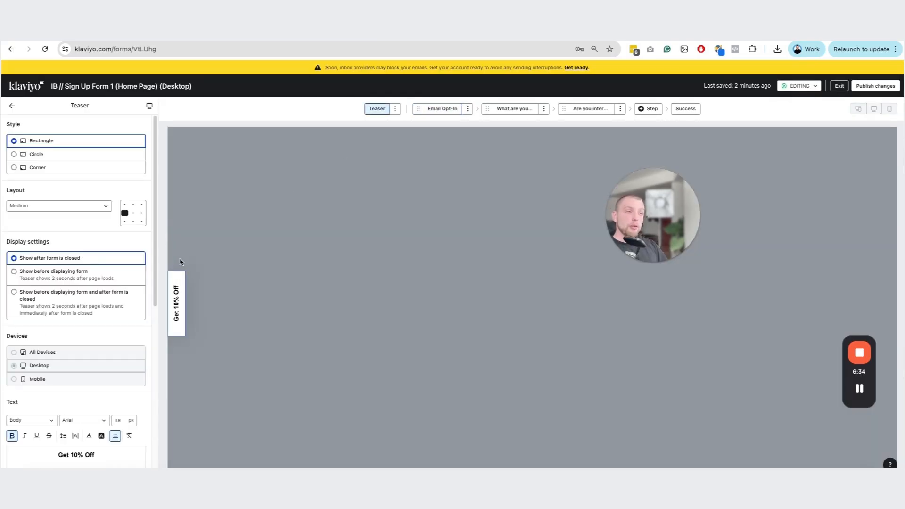
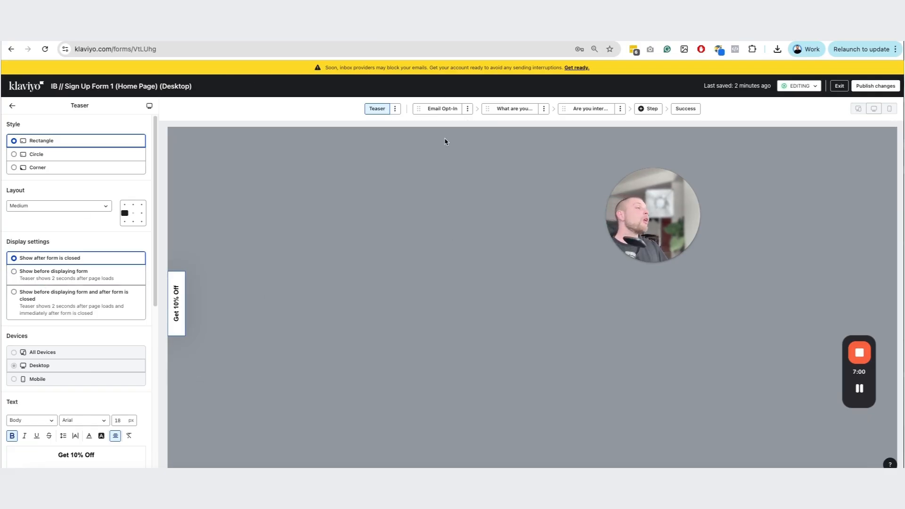
scroll(53, 357, down, 2)
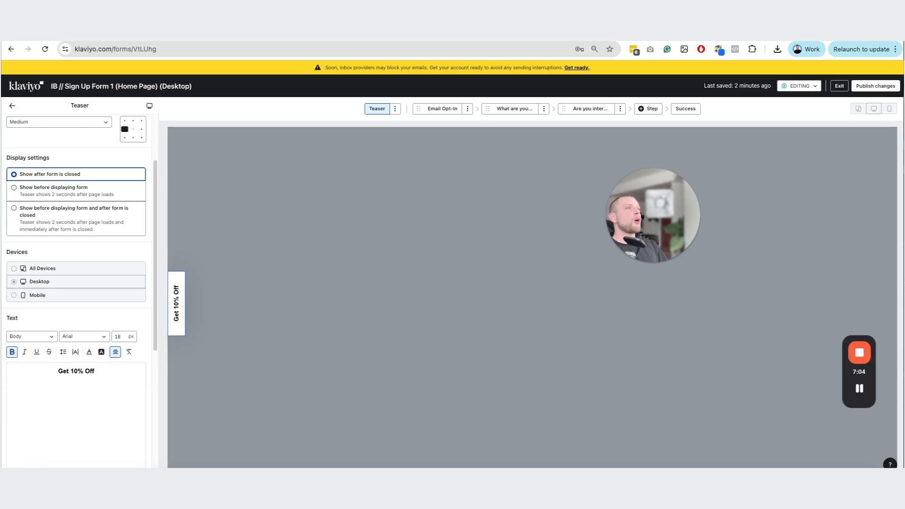
Return to the Miro board and bring the "Step 1 - Email" note and its 10% Off desktop form into close view
click(525, 36)
scroll(360, 247, down, 5)
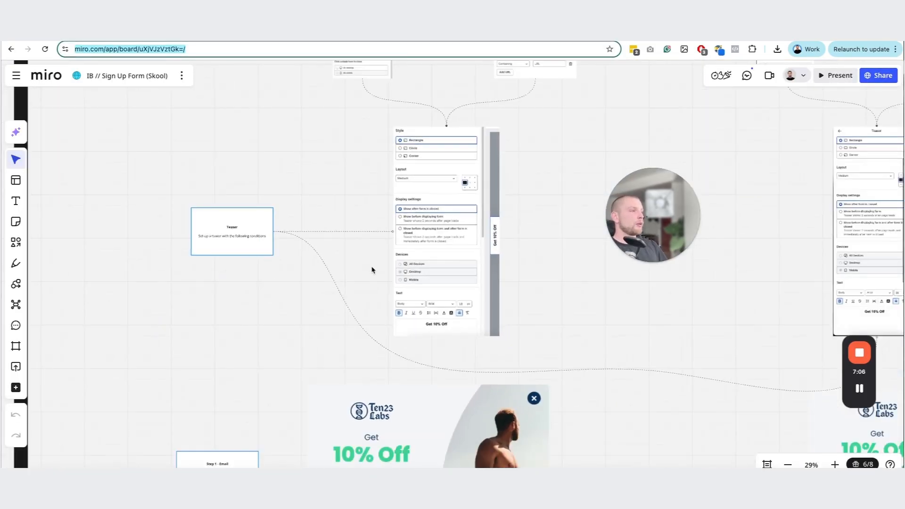
scroll(359, 254, down, 4)
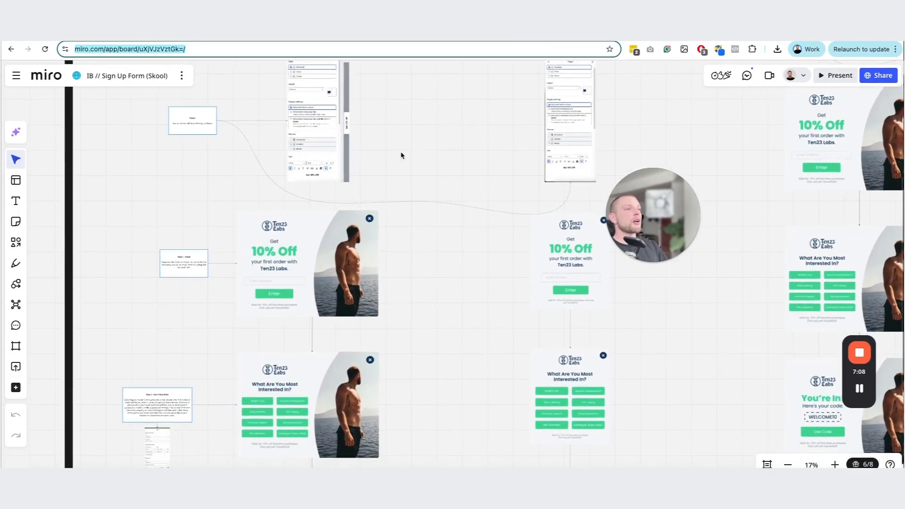
scroll(199, 257, up, 3)
scroll(199, 257, up, 2)
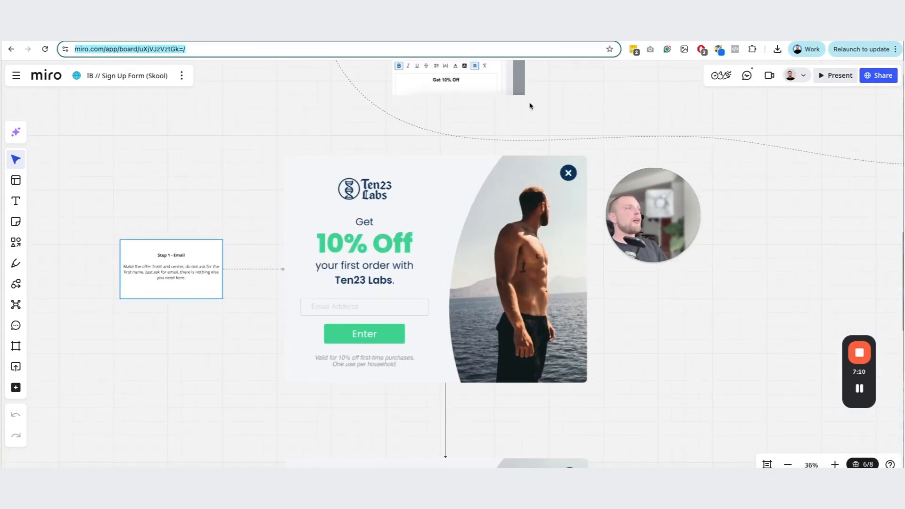
scroll(530, 106, up, 1)
Try to draw a connector from the desktop teaser screenshot to the 10% Off email form and undo the changes
click(484, 109)
drag(456, 129, 470, 181)
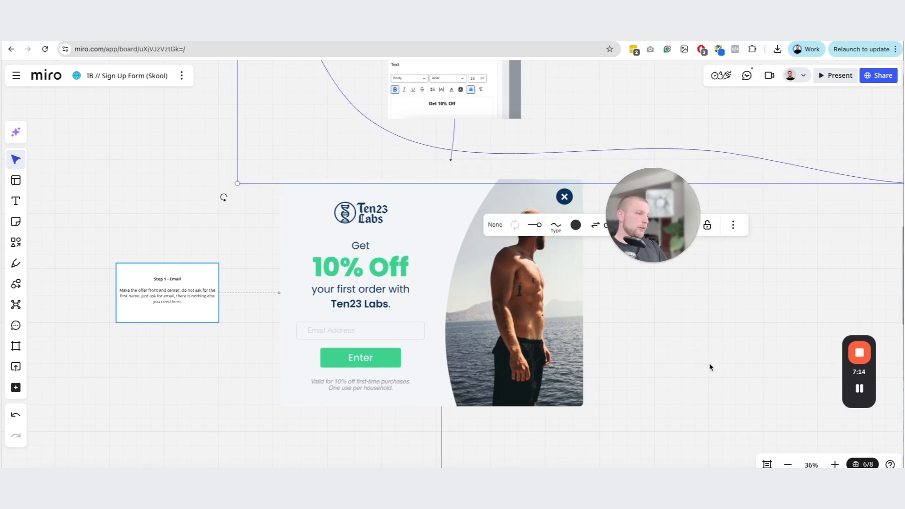
key(ctrl+z)
key(ctrl+z)
key(ctrl+z)
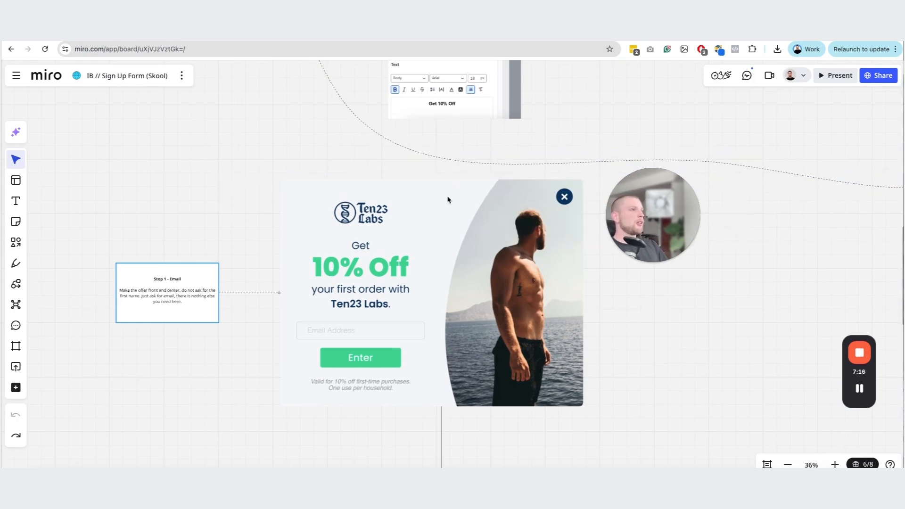
Connect the bottom of the desktop teaser screenshot to the top of the 10% Off email form with an arrow
click(465, 111)
drag(455, 129, 444, 181)
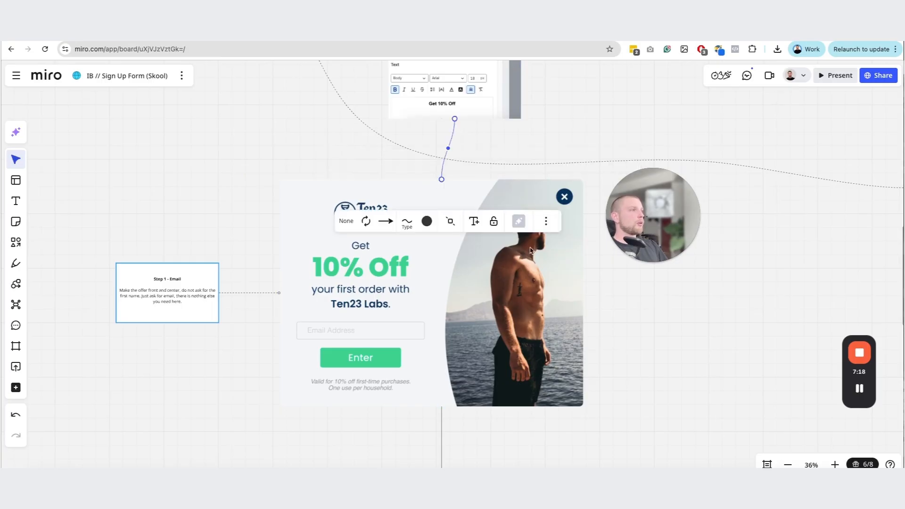
Change the connector between the desktop teaser and the 10% Off email form to a solid line
scroll(633, 356, down, 2)
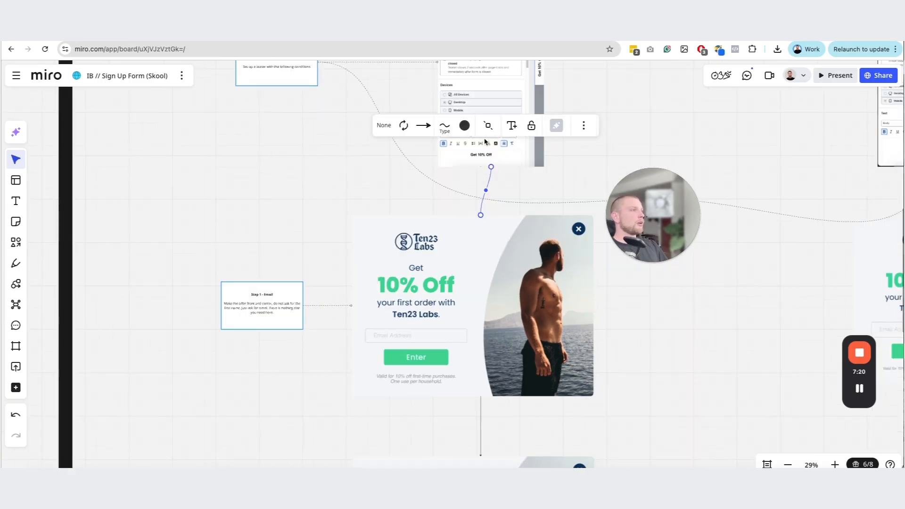
click(444, 126)
click(431, 203)
click(723, 295)
Change the connector between the mobile teaser and the mobile 10% Off form to a solid line
drag(764, 289, 567, 287)
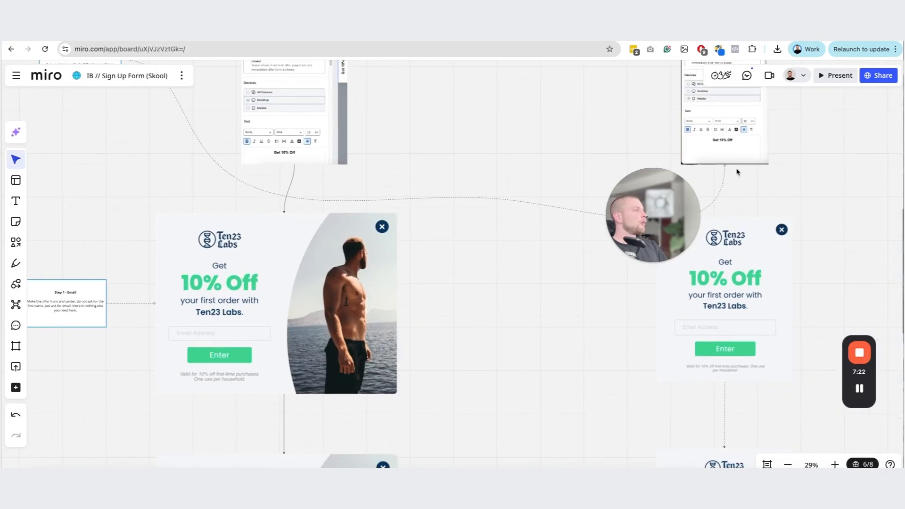
click(737, 163)
drag(726, 173, 615, 202)
click(683, 123)
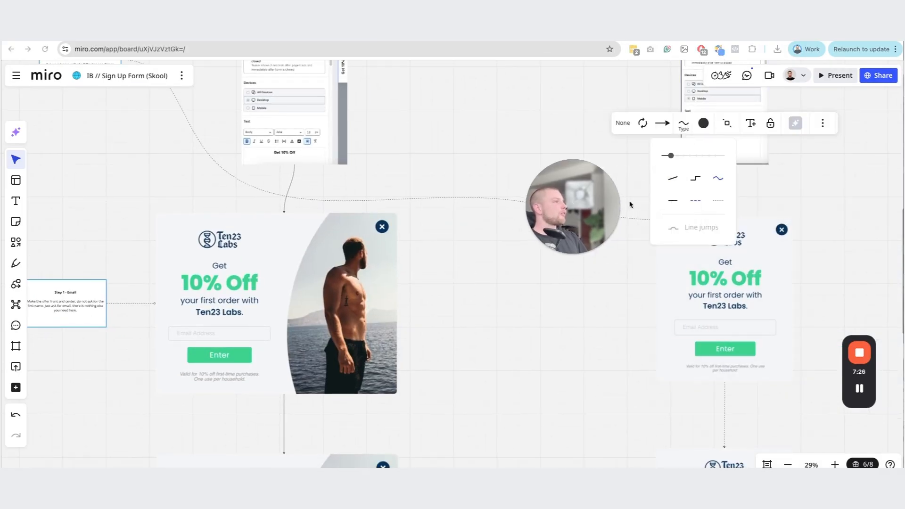
click(671, 203)
click(589, 332)
Examine the "Step 2 - Zero Party Data" note and its "What Are You Most Interested In?" form on the board
scroll(465, 356, down, 2)
scroll(465, 356, left, 2)
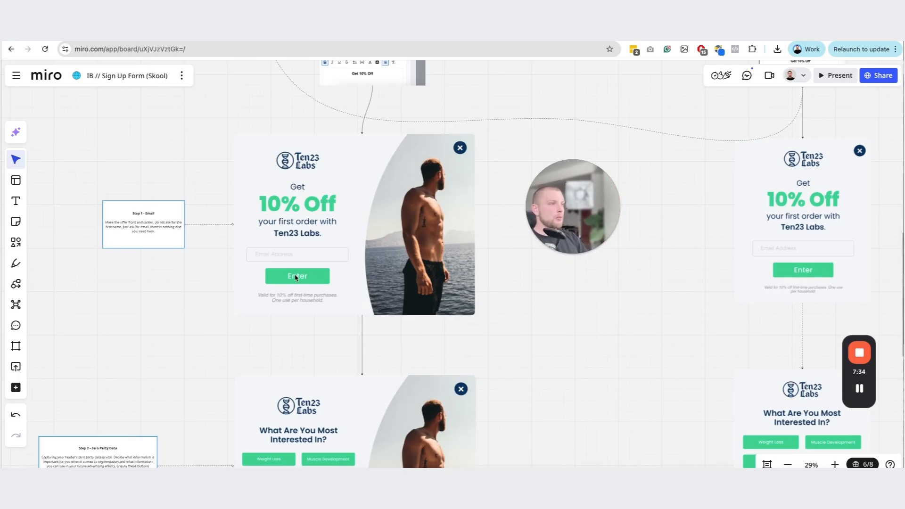
scroll(267, 292, down, 5)
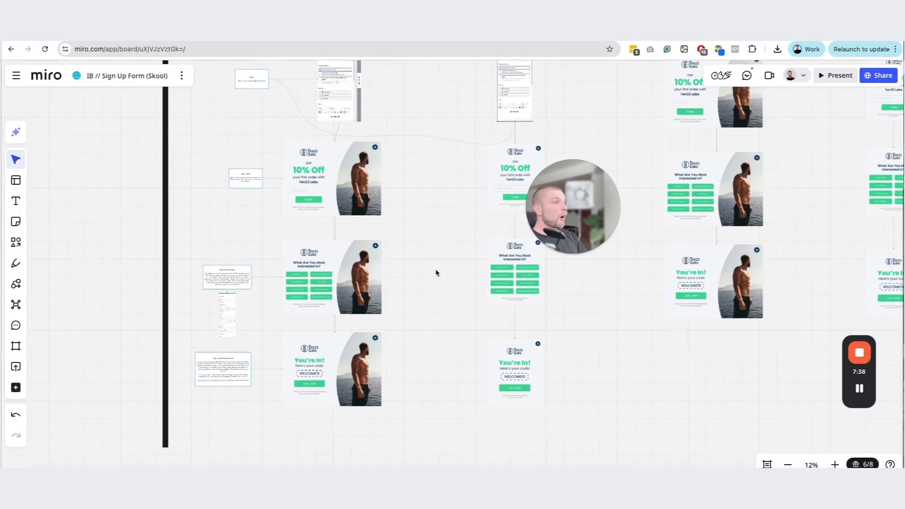
scroll(448, 271, up, 3)
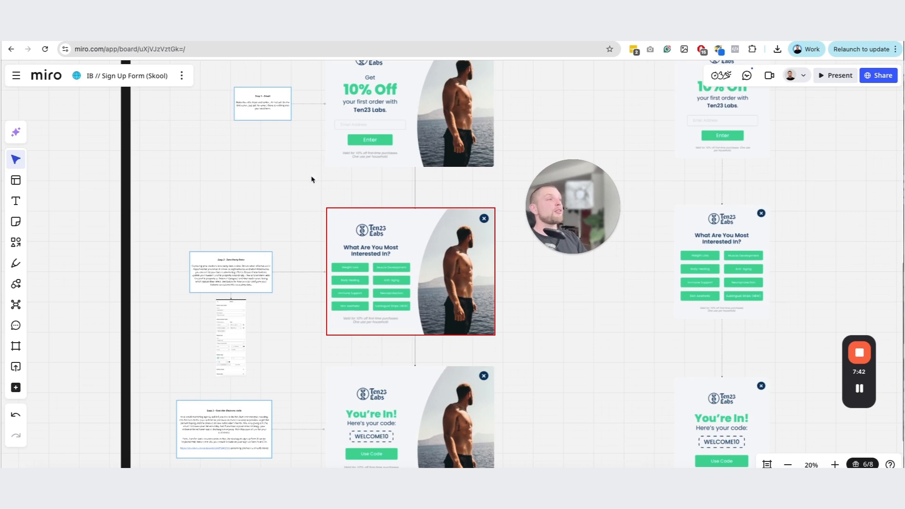
scroll(407, 244, up, 1)
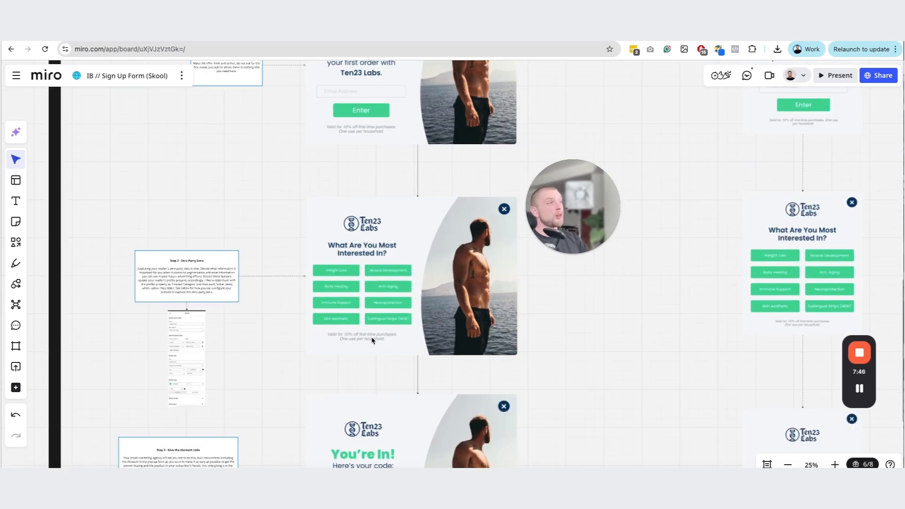
scroll(433, 288, down, 1)
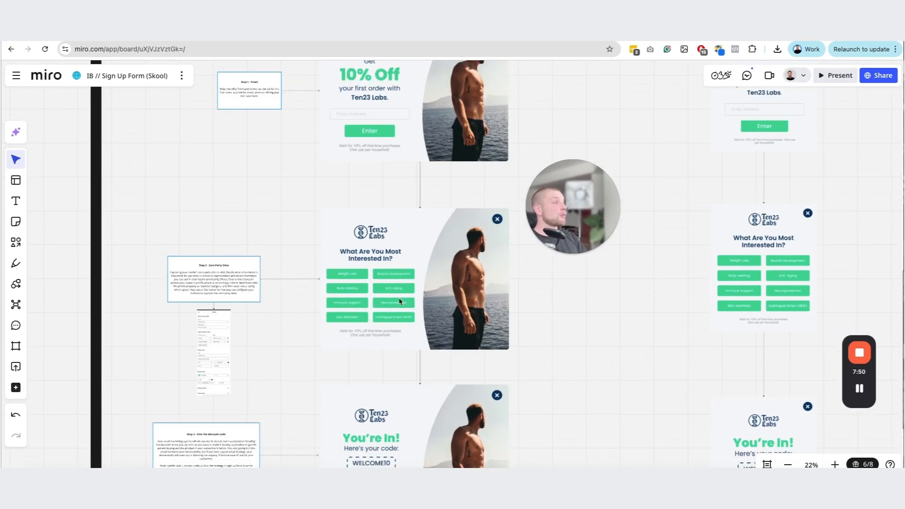
scroll(401, 301, down, 1)
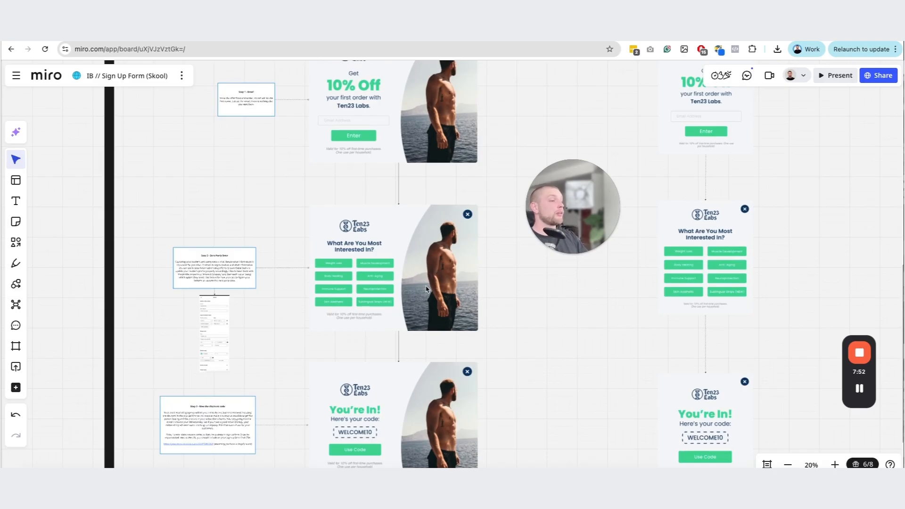
scroll(307, 283, up, 1)
scroll(234, 268, up, 3)
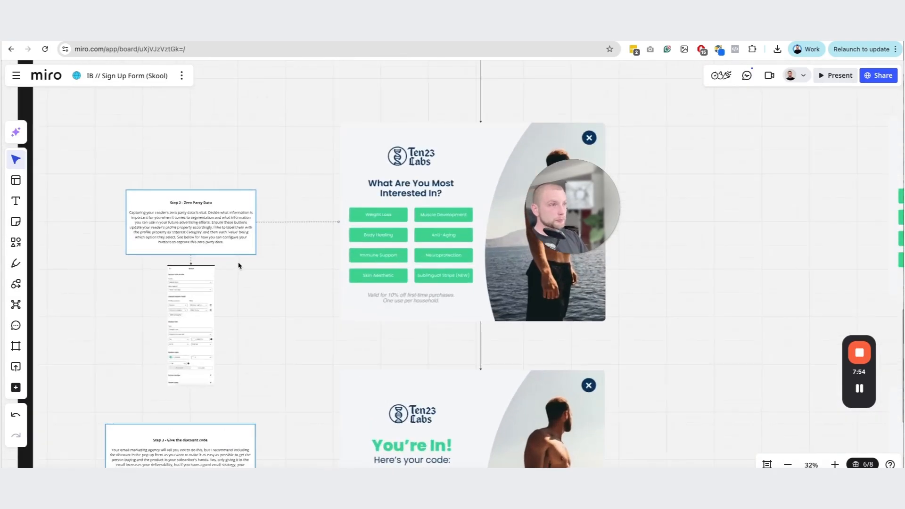
Review the "Step 3 - Give the discount code" note, its coupon URL and the connected "You're In!" form
drag(426, 459, 376, 290)
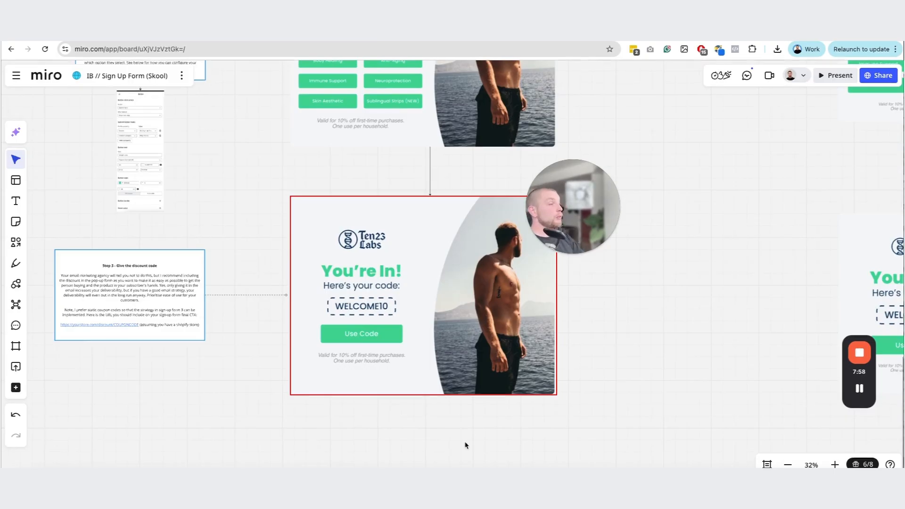
scroll(382, 265, down, 3)
scroll(383, 266, down, 1)
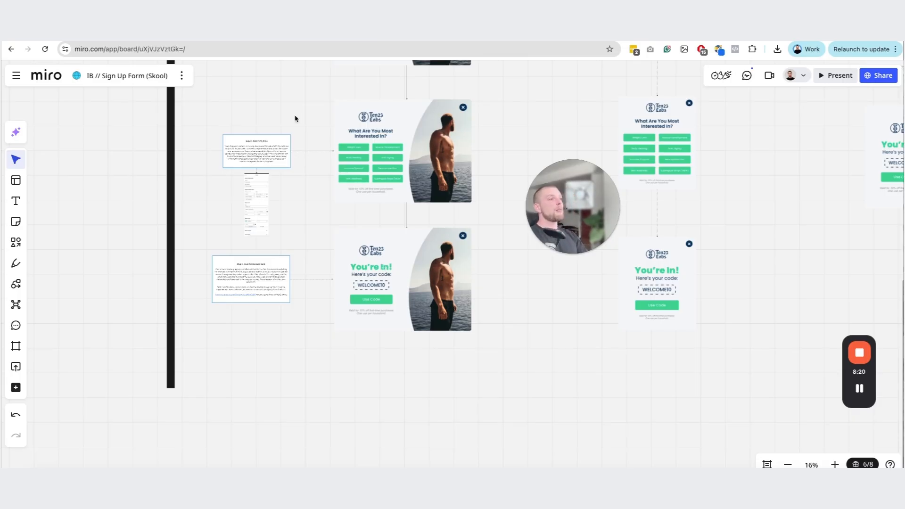
scroll(332, 263, up, 4)
scroll(382, 321, up, 4)
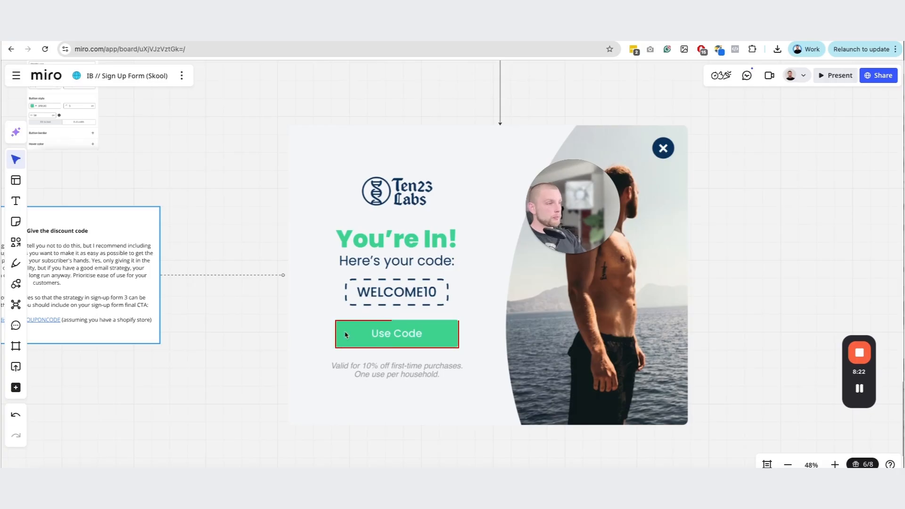
drag(272, 347, 427, 337)
scroll(182, 313, up, 2)
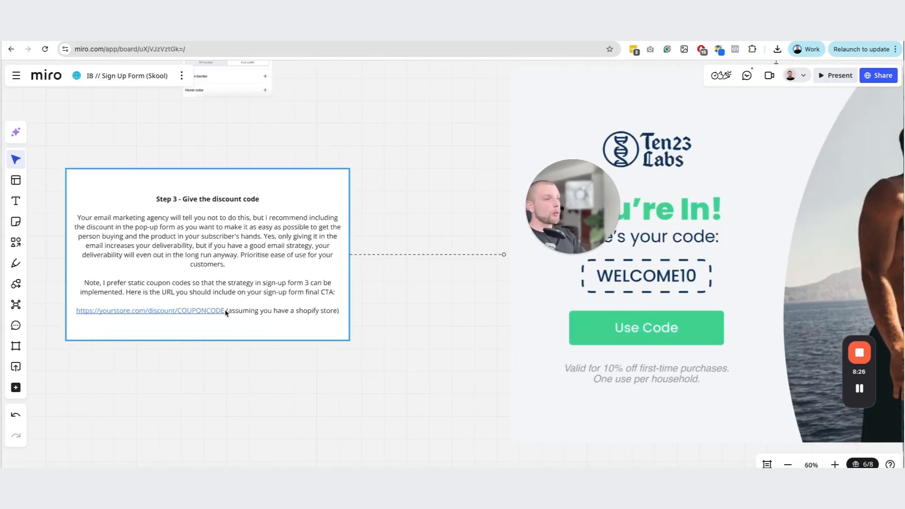
double_click(226, 313)
drag(226, 313, 77, 311)
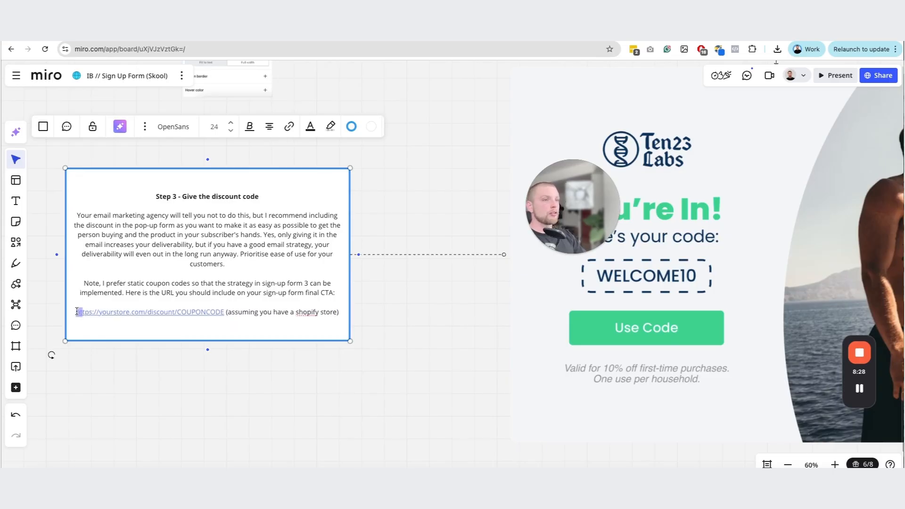
click(76, 312)
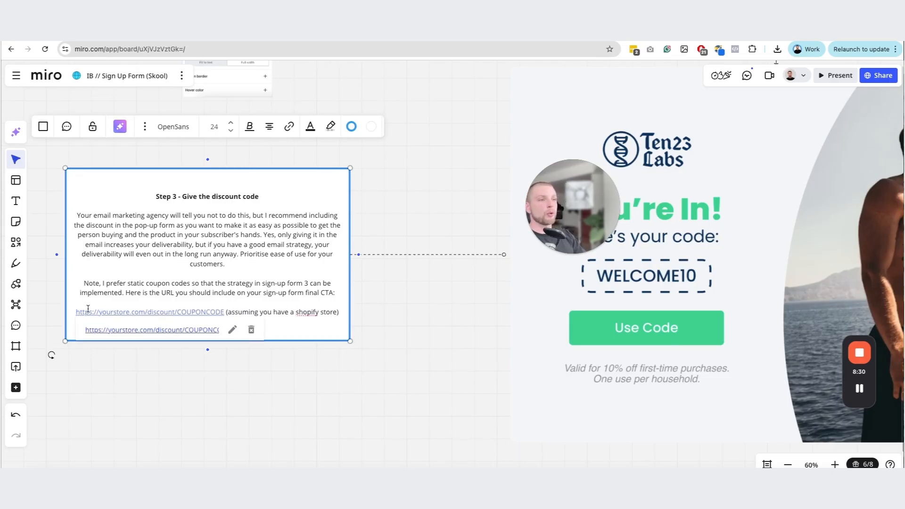
click(418, 339)
Change the connector between the mobile "What Are You Most Interested In?" and "You're In!" forms to a solid line
scroll(546, 314, down, 6)
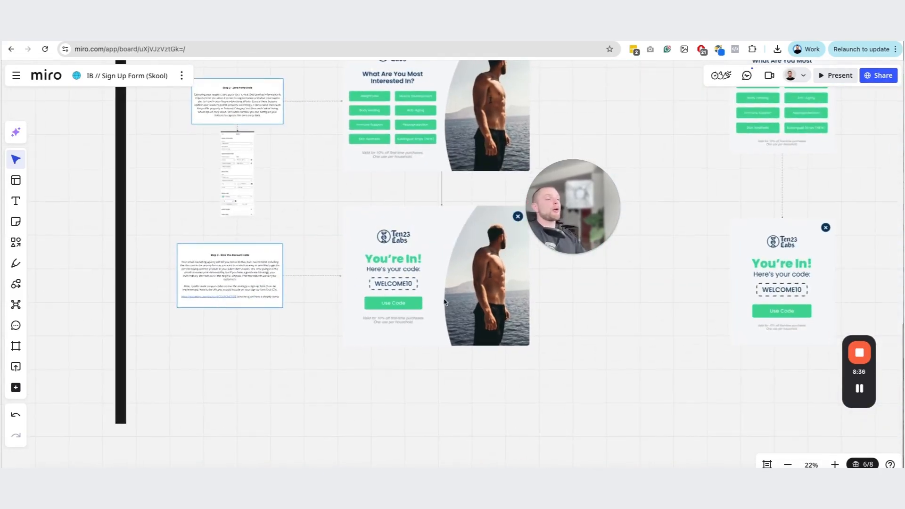
scroll(664, 366, down, 2)
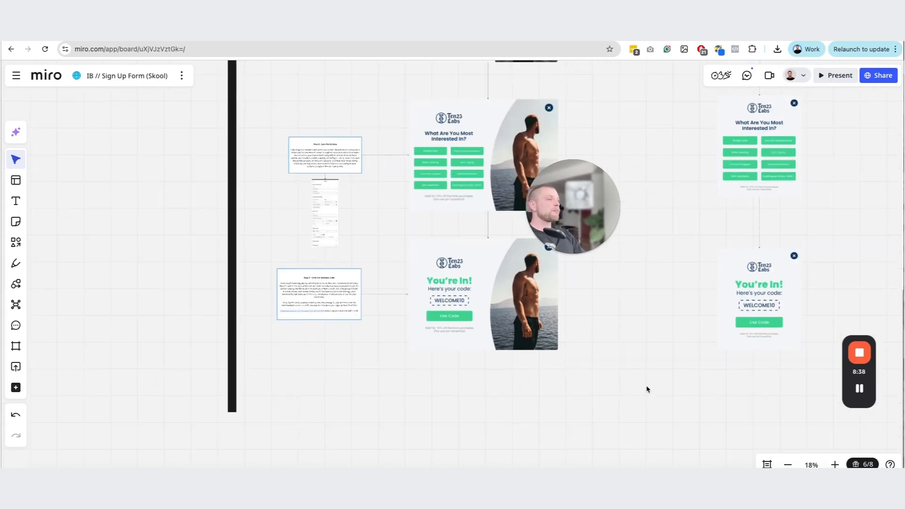
scroll(613, 377, up, 1)
click(727, 223)
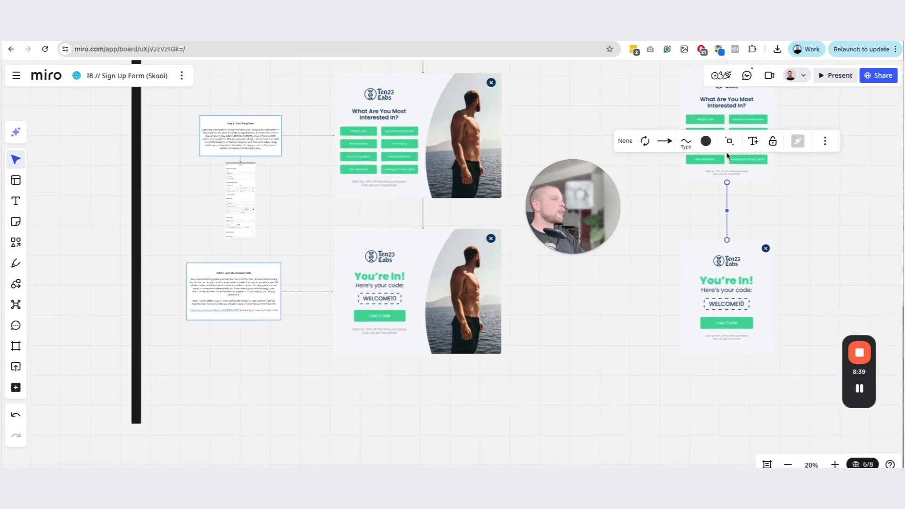
click(673, 142)
click(680, 222)
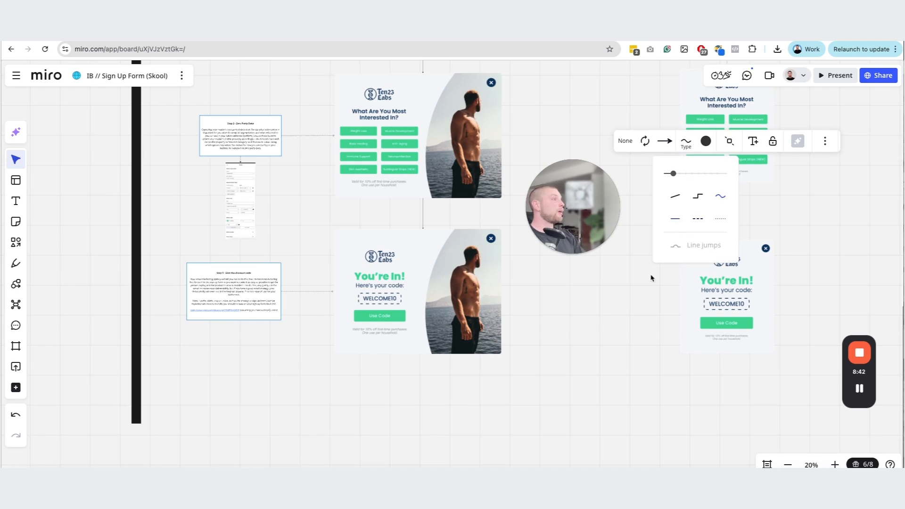
click(650, 272)
Change the connector from the mobile 10% Off form to the mobile "What Are You Most Interested In?" form to a solid line
drag(706, 158, 590, 265)
drag(804, 156, 832, 405)
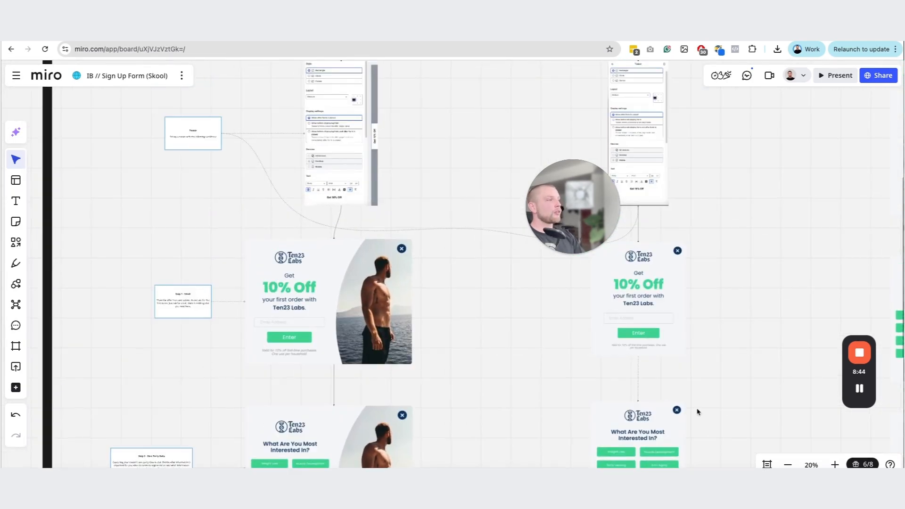
click(665, 352)
drag(677, 381, 609, 362)
click(612, 321)
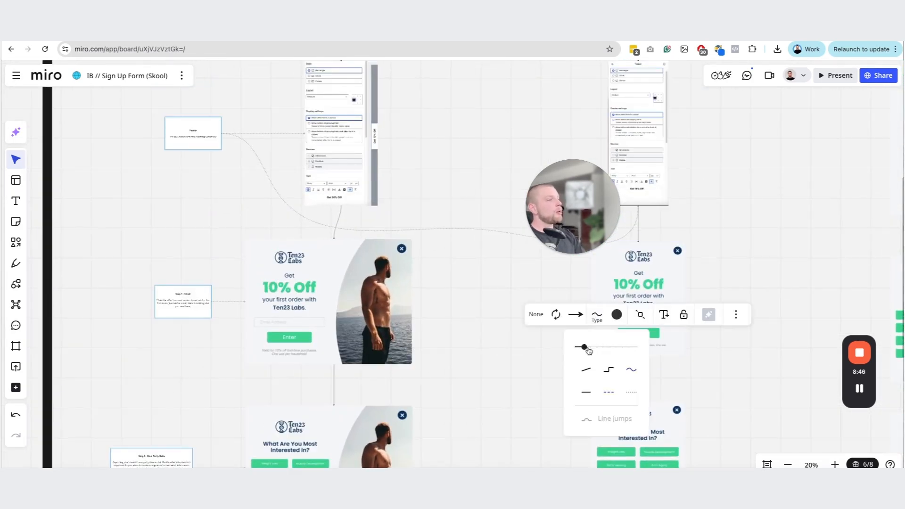
click(541, 400)
scroll(541, 400, down, 2)
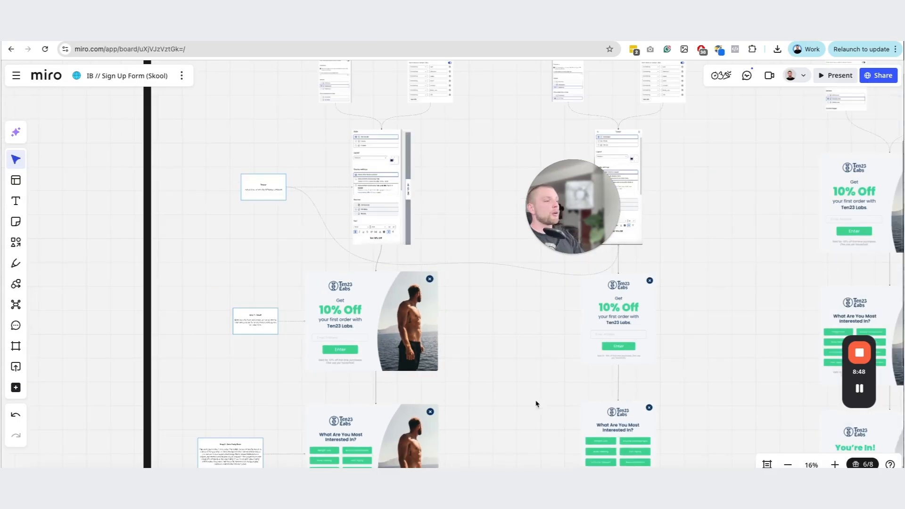
Look over Form 1's desktop and mobile flows and the overview of Forms 1, 2 and 3 on the board
scroll(536, 401, up, 2)
scroll(536, 348, down, 2)
drag(536, 348, 515, 216)
scroll(478, 375, down, 1)
drag(479, 375, 484, 236)
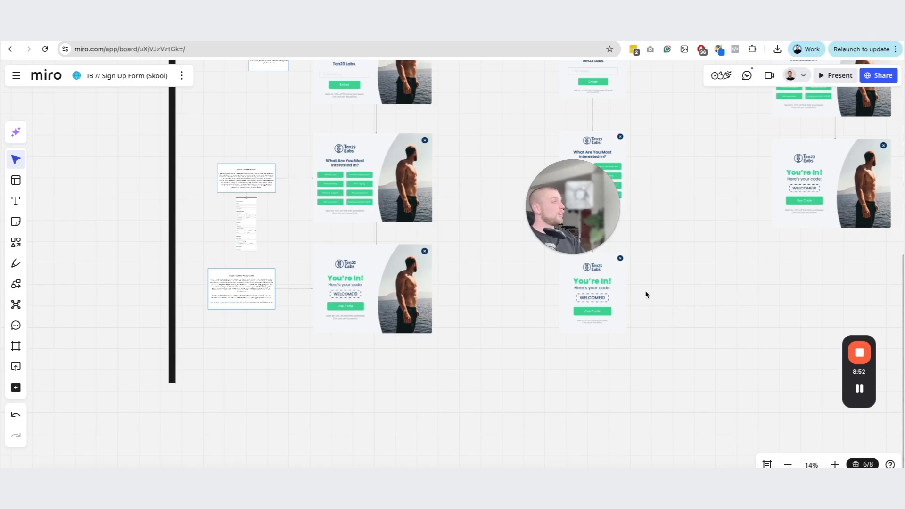
drag(699, 308, 599, 394)
drag(631, 348, 566, 448)
scroll(434, 365, down, 3)
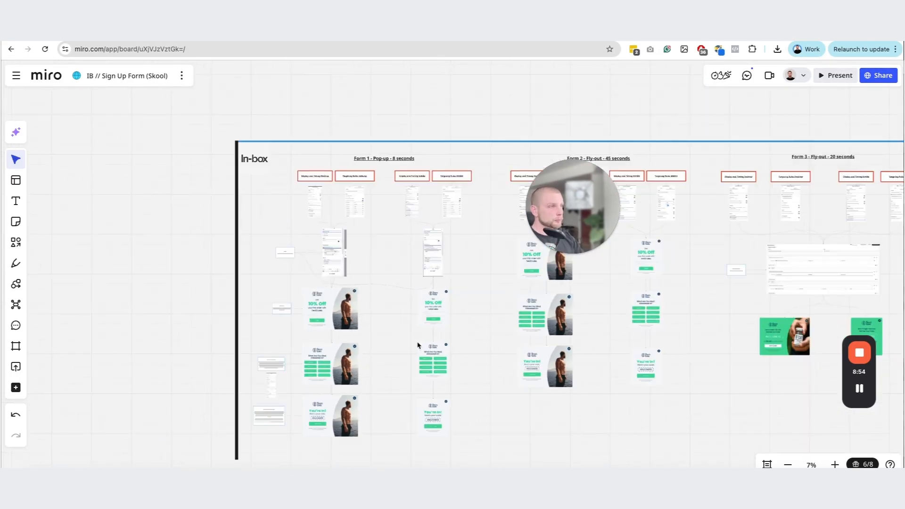
Try to move Form 1's mobile teaser and form screenshots closer to the desktop column, and undo the move
drag(488, 443, 415, 311)
click(376, 278)
drag(494, 395, 367, 218)
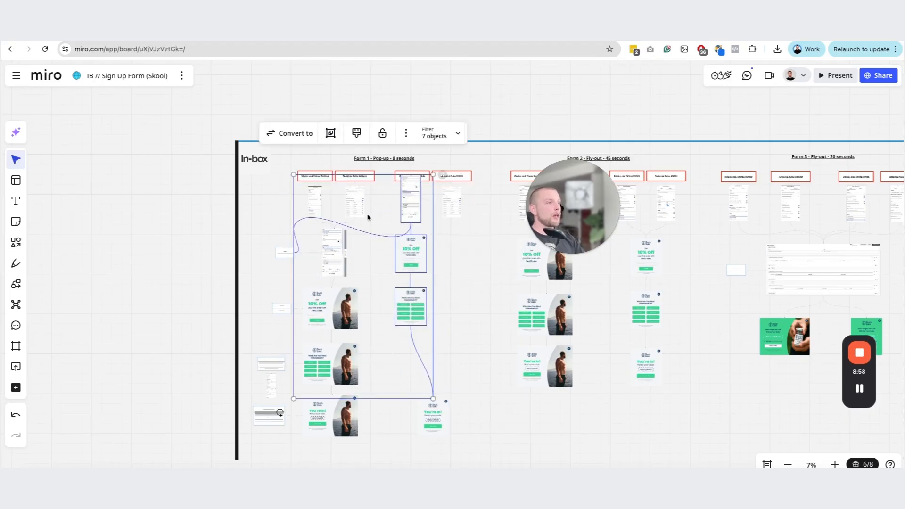
click(363, 221)
key(ctrl+z)
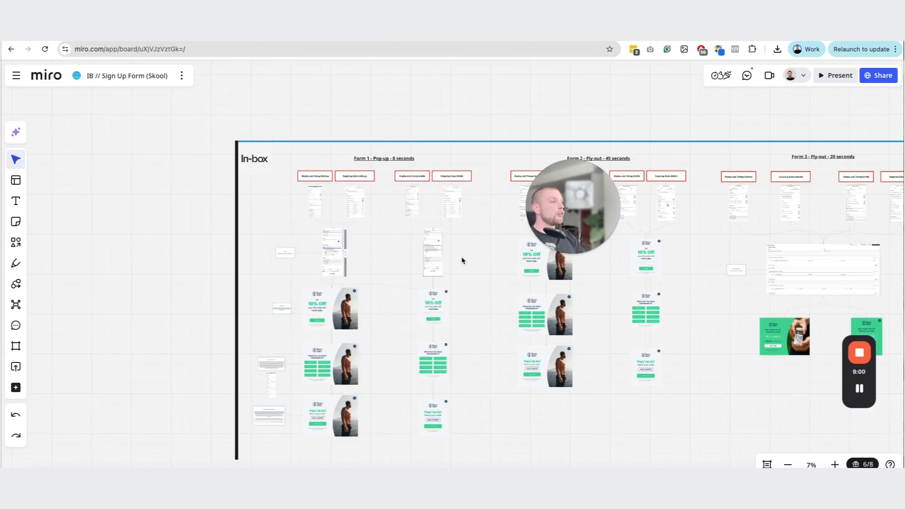
drag(497, 289, 370, 300)
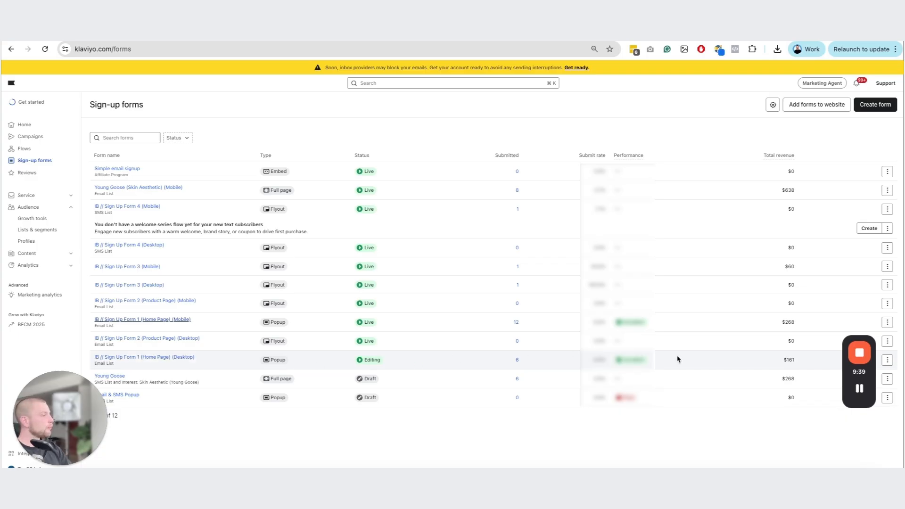
In Klaviyo, show the actions for desktop Form 1, and open the targeting and behavior settings of IB // Sign Up Form 2 (Product Page) (Desktop)
click(888, 360)
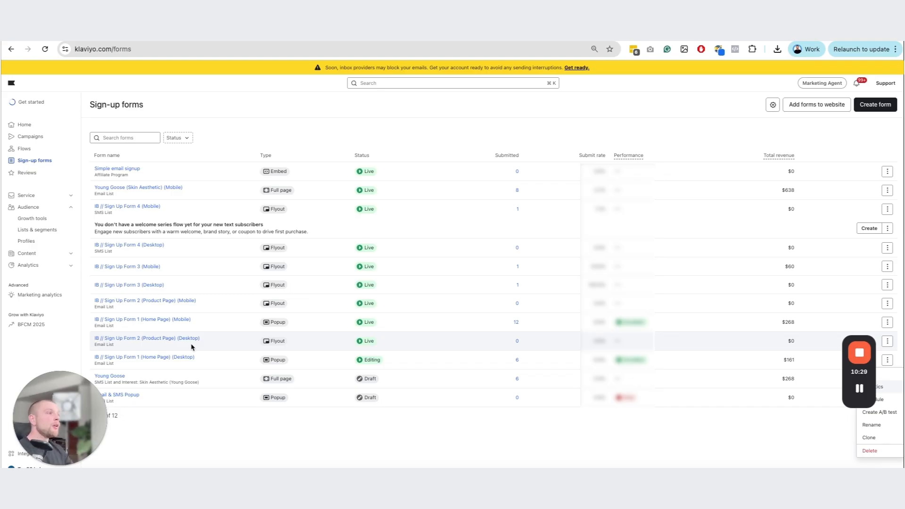
click(172, 340)
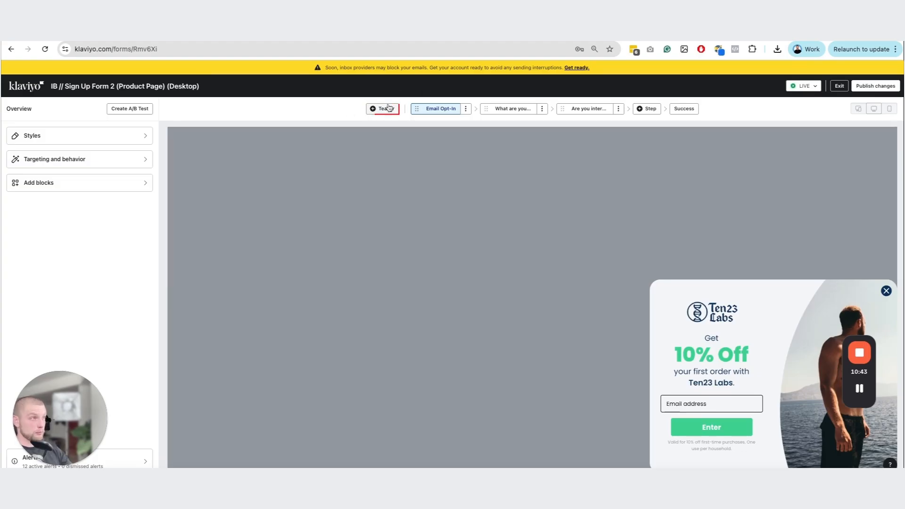
click(43, 160)
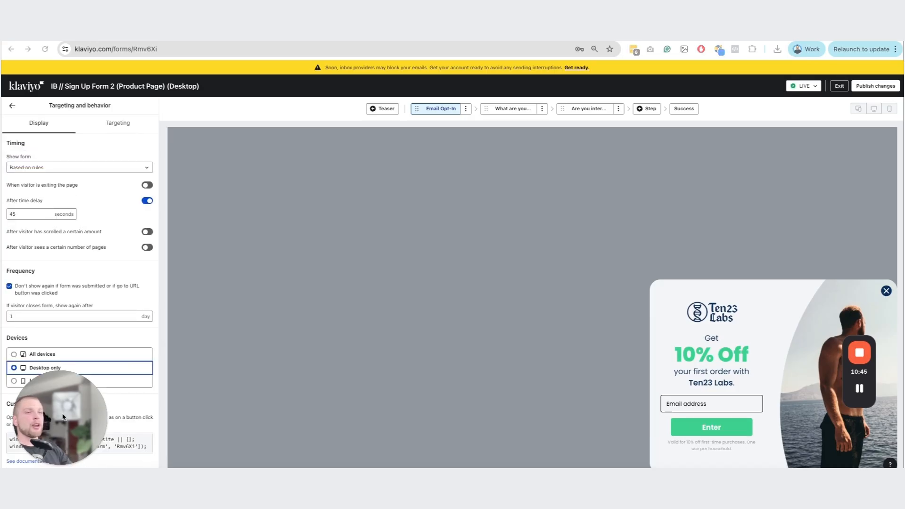
Review the time delay and the URL targeting rules of the desktop Form 2
drag(63, 418, 271, 410)
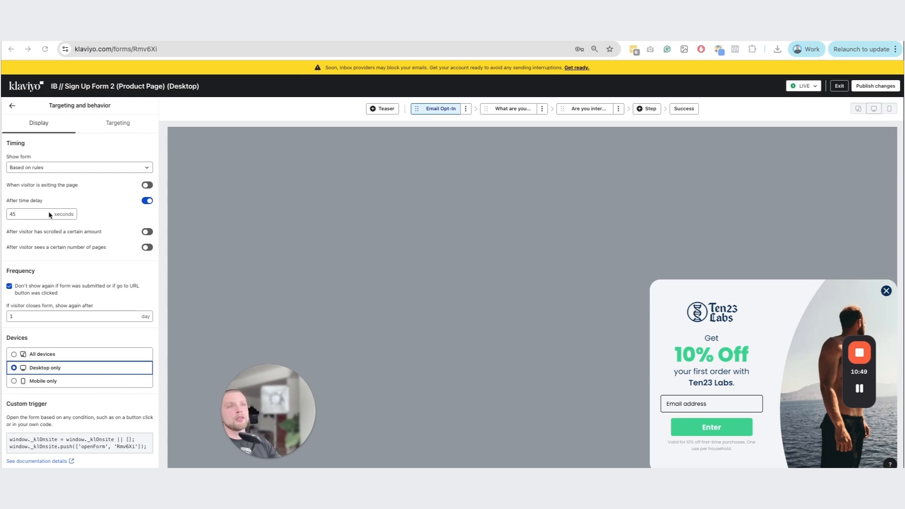
double_click(11, 214)
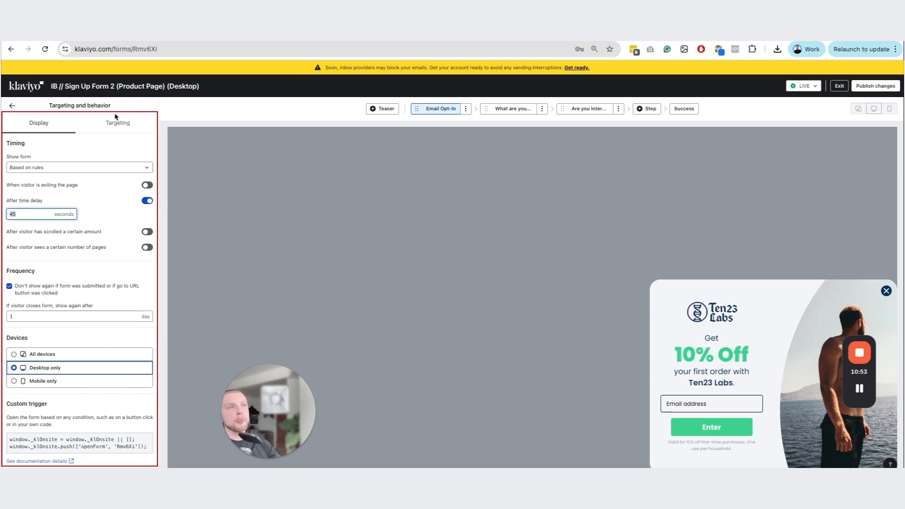
click(115, 118)
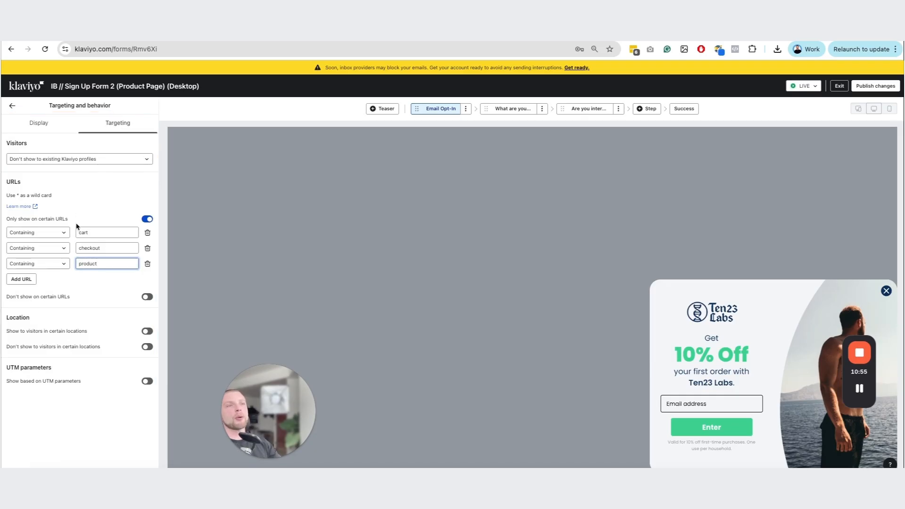
double_click(83, 232)
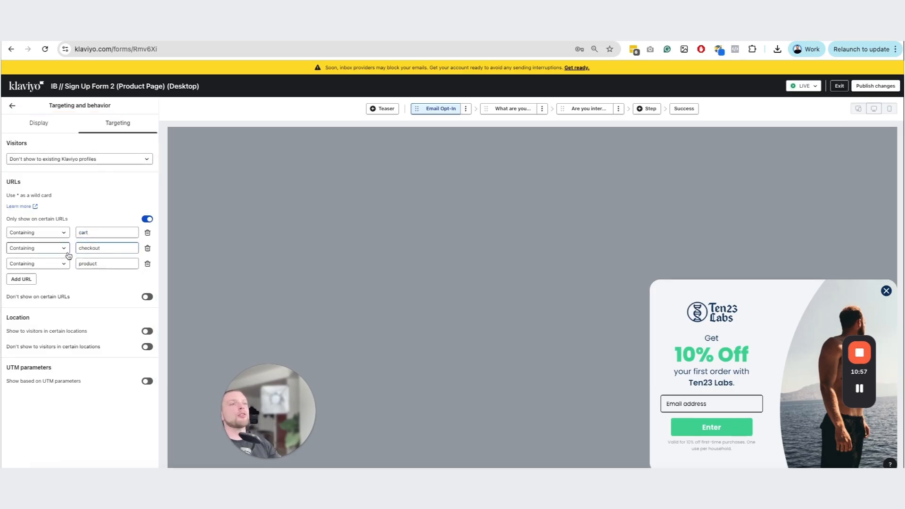
double_click(87, 264)
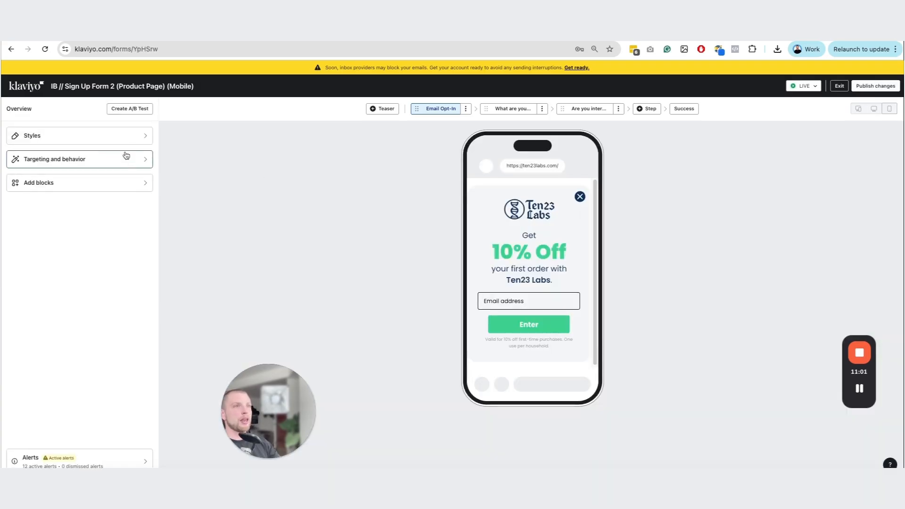
Open the targeting and behavior settings of IB // Sign Up Form 2 (Product Page) (Mobile) and review its time delay and URL rules
click(127, 159)
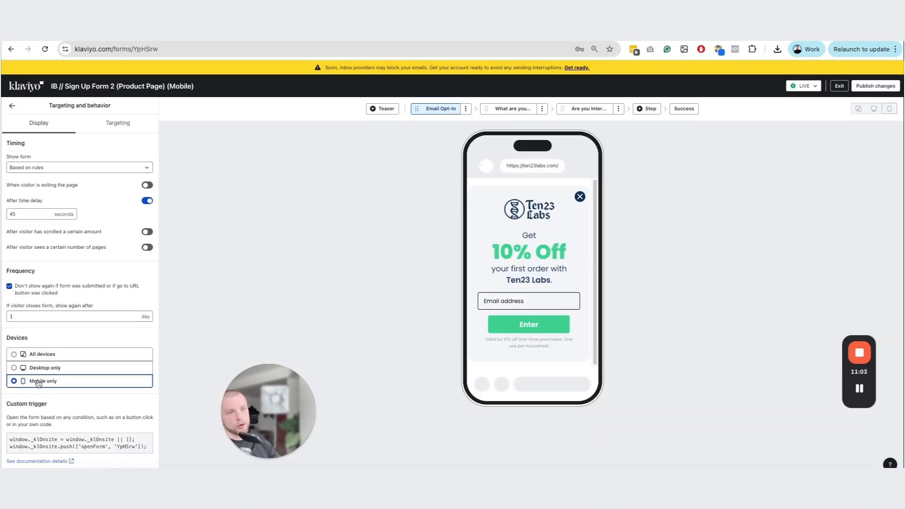
double_click(14, 214)
click(109, 130)
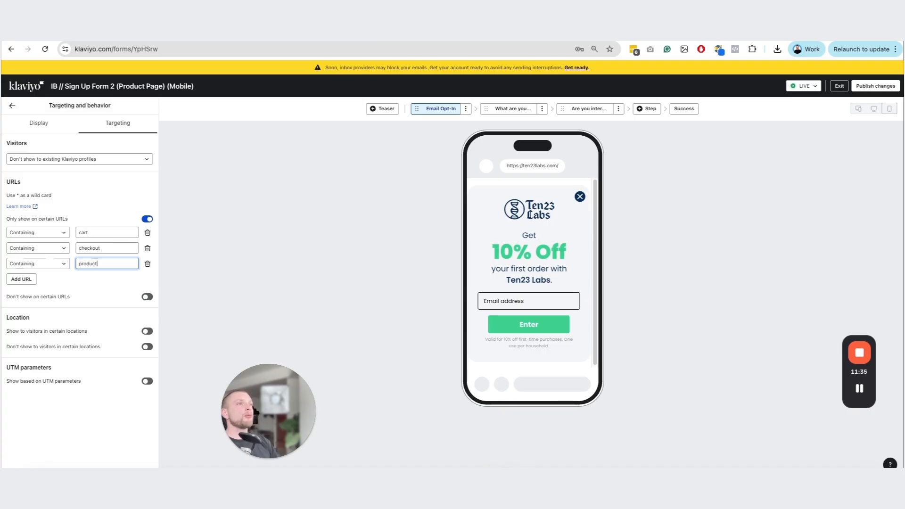
Switch to the Miro board and examine Form 2's display, timing and targeting screenshots for desktop and mobile
key(ctrl+Tab)
drag(514, 305, 424, 295)
scroll(348, 208, up, 5)
drag(364, 276, 365, 266)
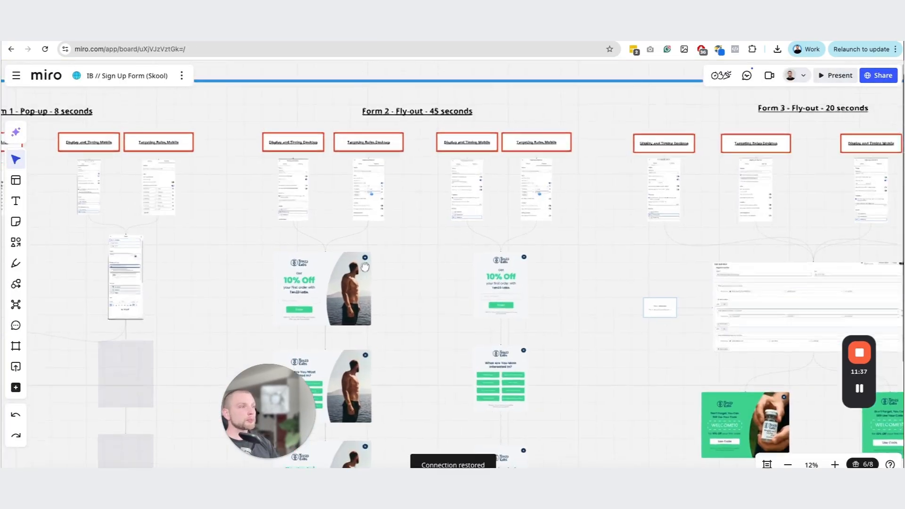
scroll(400, 205, up, 5)
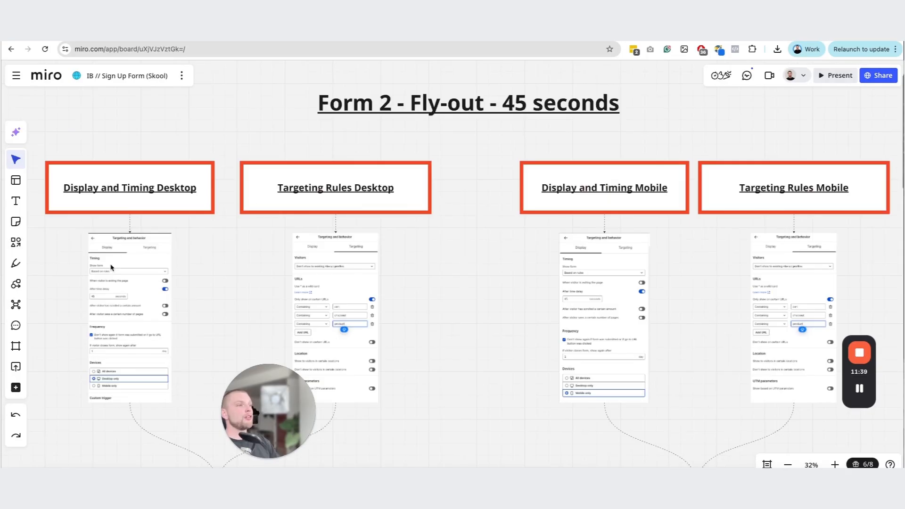
scroll(514, 310, right, 5)
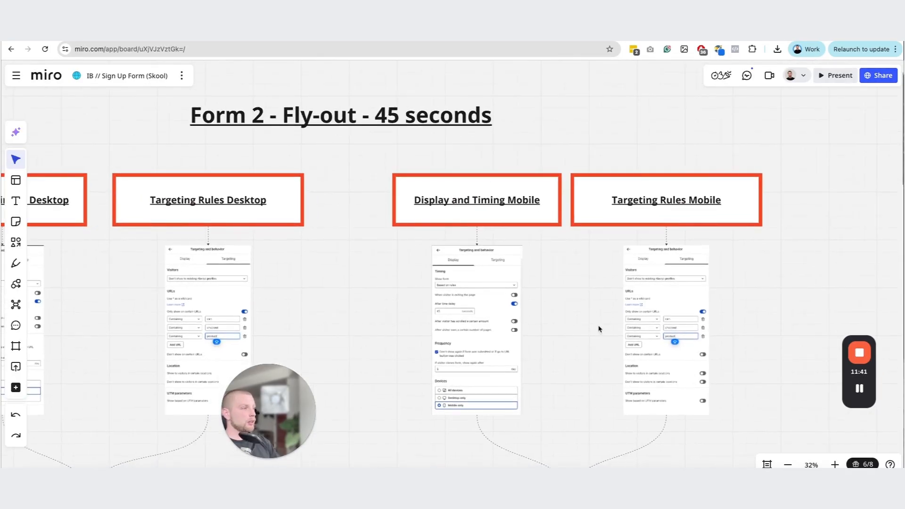
scroll(706, 326, up, 1)
drag(705, 324, 317, 302)
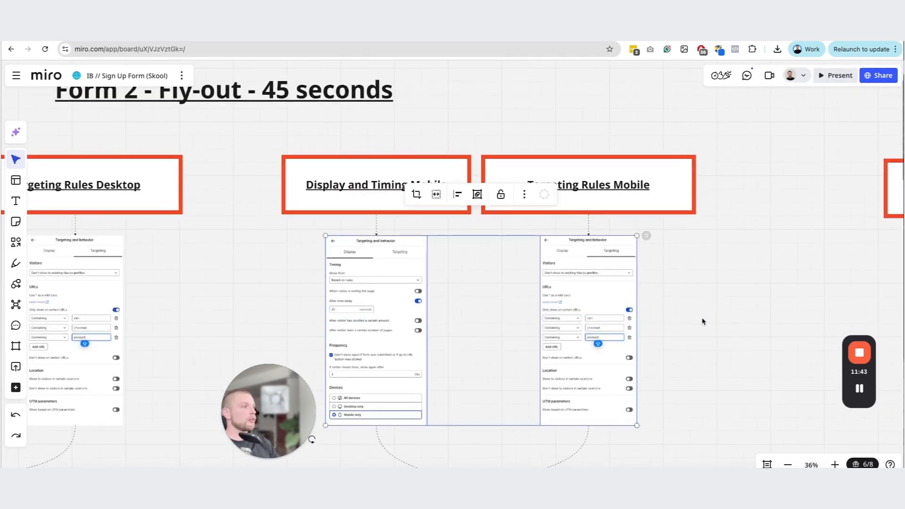
click(703, 321)
Compare the flows of Forms 1, 2 and 3 on the board, and examine Form 1's steps and their notes up close
scroll(703, 321, down, 6)
drag(506, 362, 460, 300)
scroll(459, 299, right, 5)
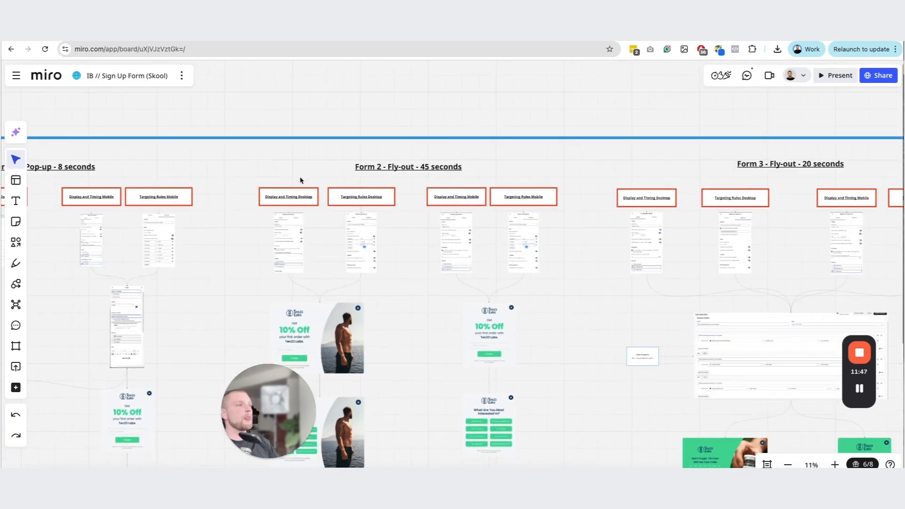
scroll(556, 318, down, 4)
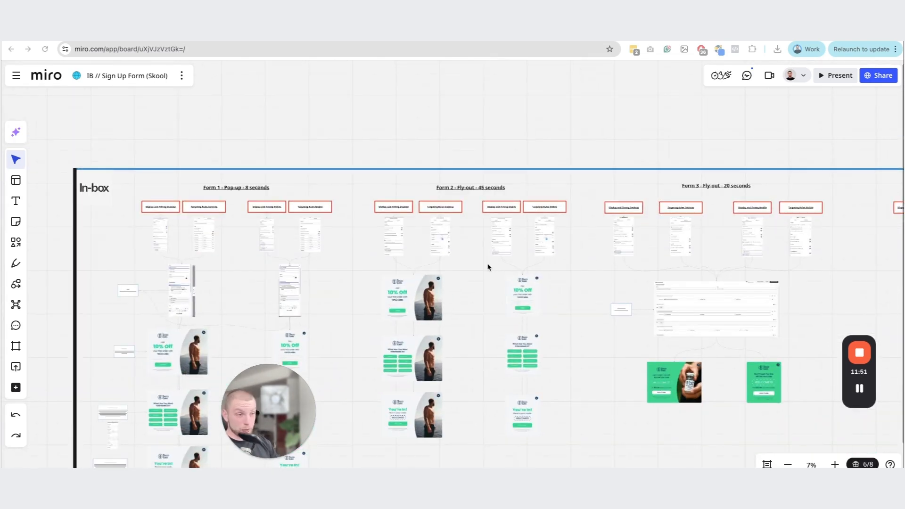
drag(455, 312, 603, 207)
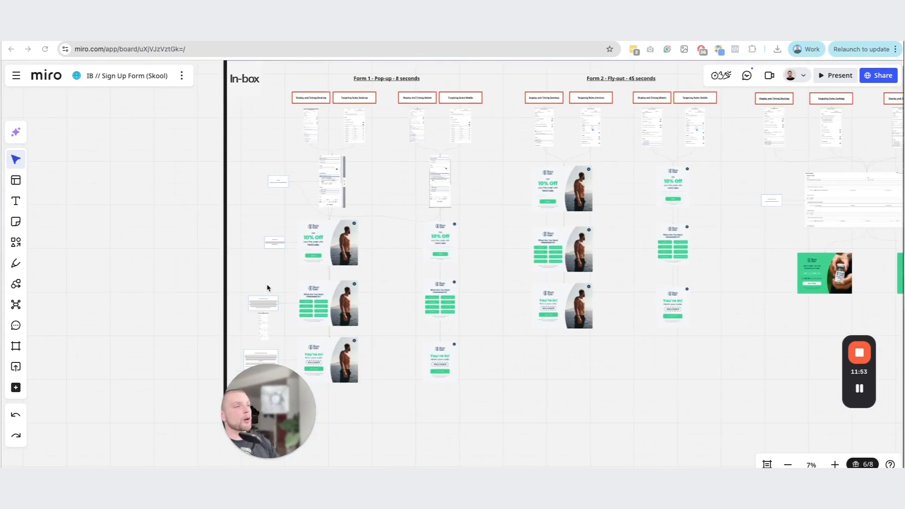
drag(489, 300, 283, 299)
click(485, 305)
scroll(357, 289, up, 5)
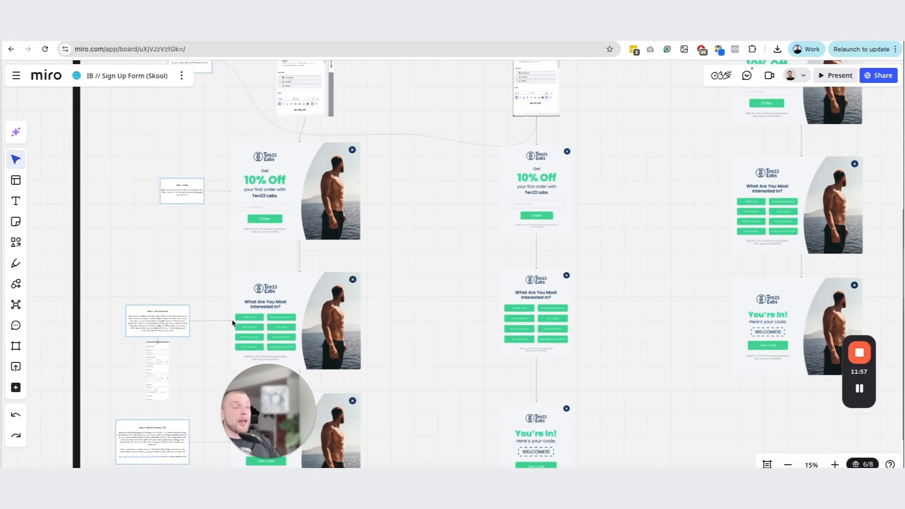
drag(233, 320, 367, 239)
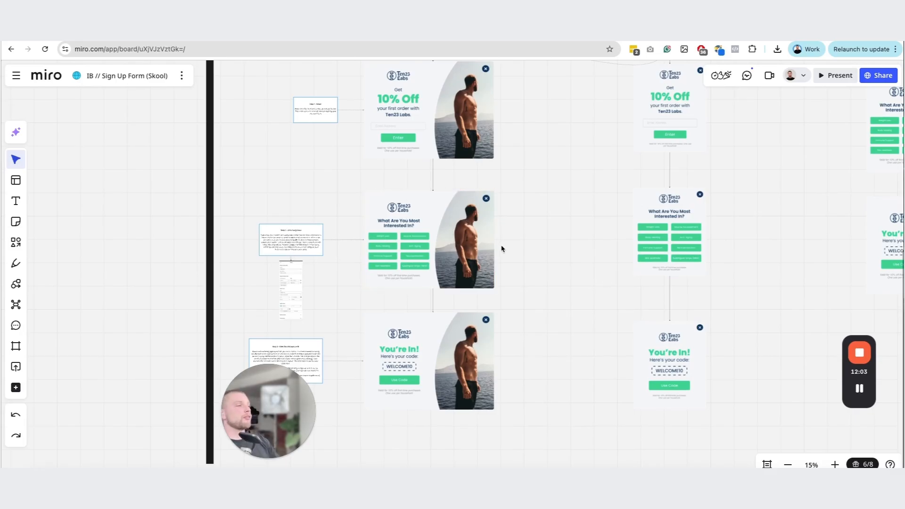
Switch from the Klaviyo sign-up forms list to the Imbue Distillery Figma file with the sign-up form designs
mouse_move(866, 359)
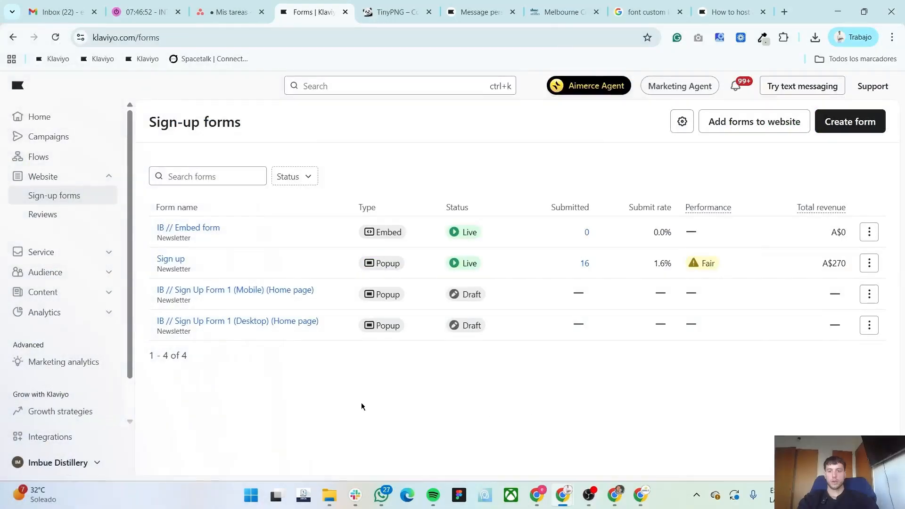
key(alt+Tab)
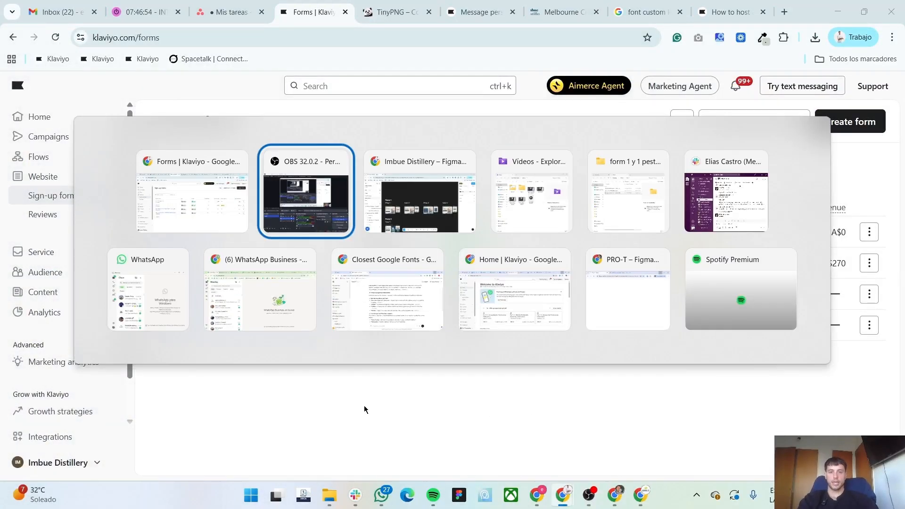
key(alt+Tab)
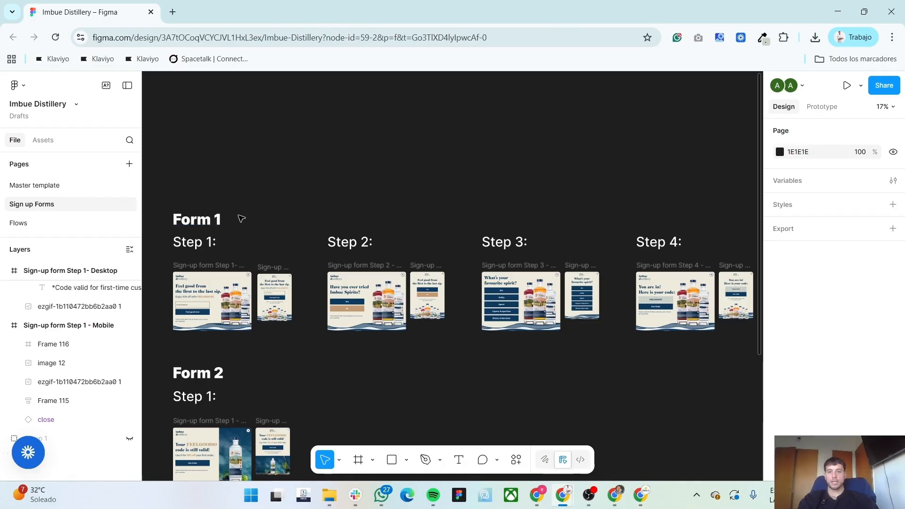
Switch to Klaviyo and clone the desktop home page form as "IB // Sign Up Form 1 (Desktop) (Product page)"
key(alt+Tab)
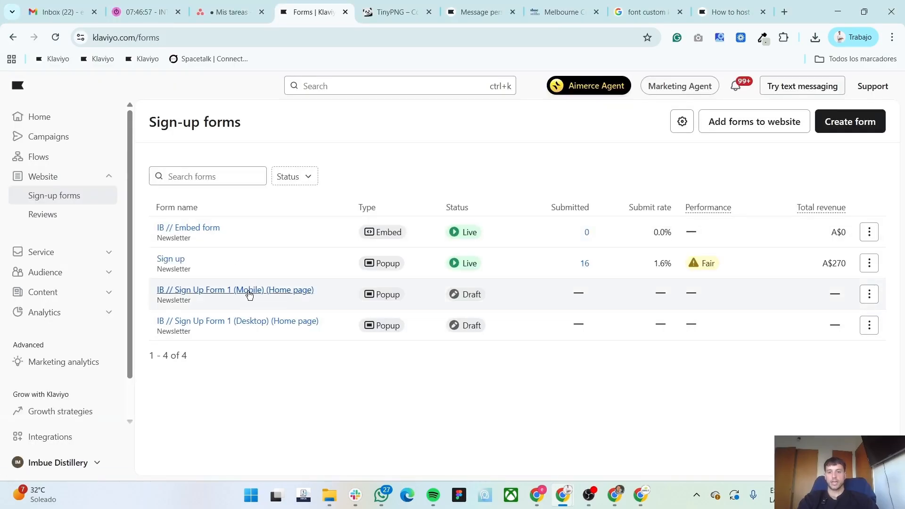
click(870, 327)
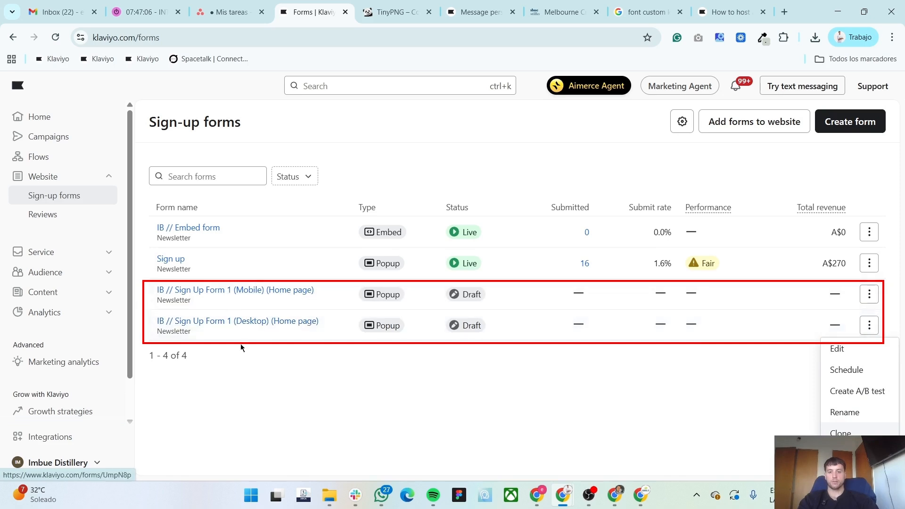
click(870, 325)
click(870, 326)
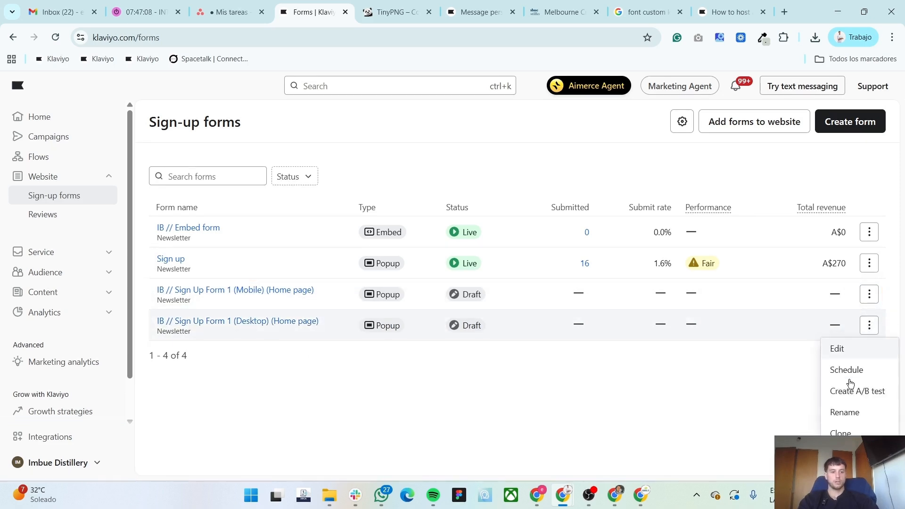
click(841, 432)
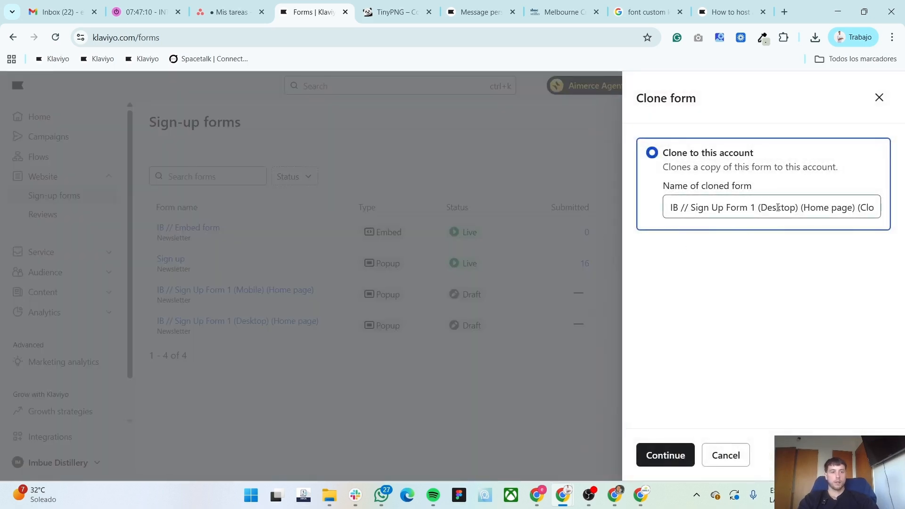
double_click(815, 209)
text(Product)
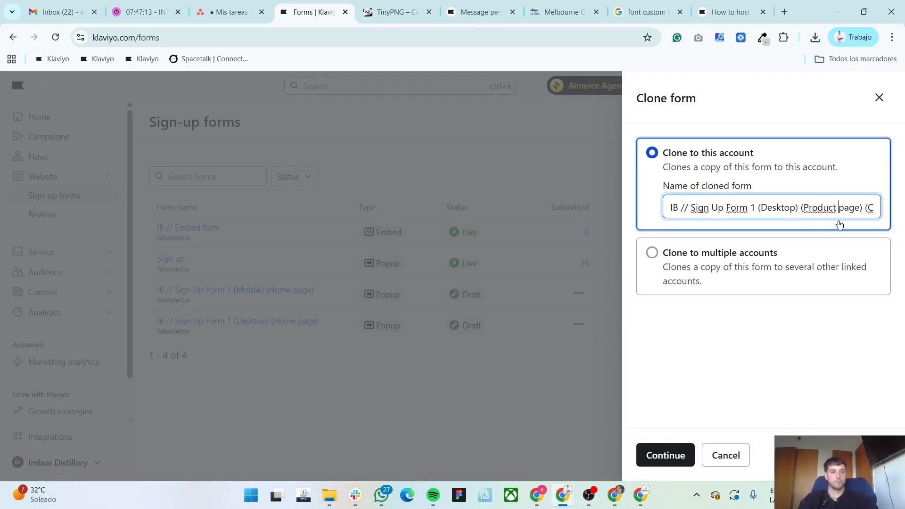
key(End)
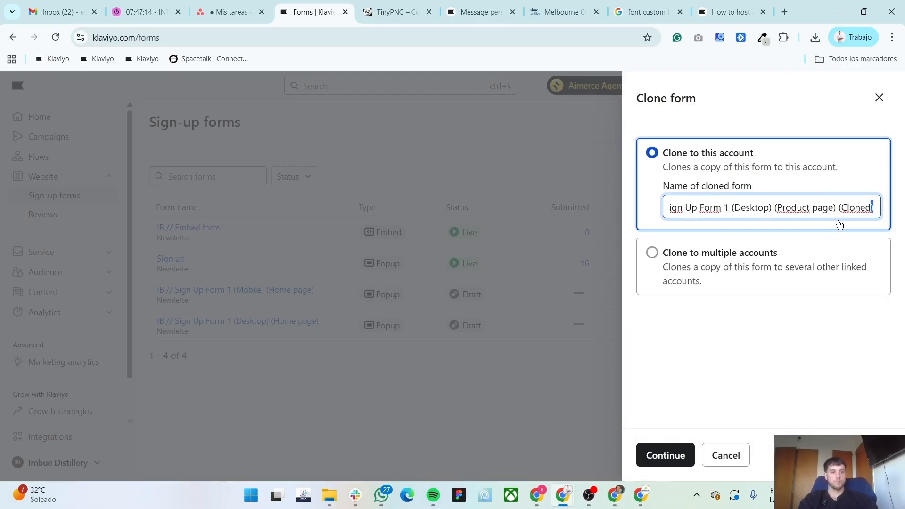
key(BackSpace)
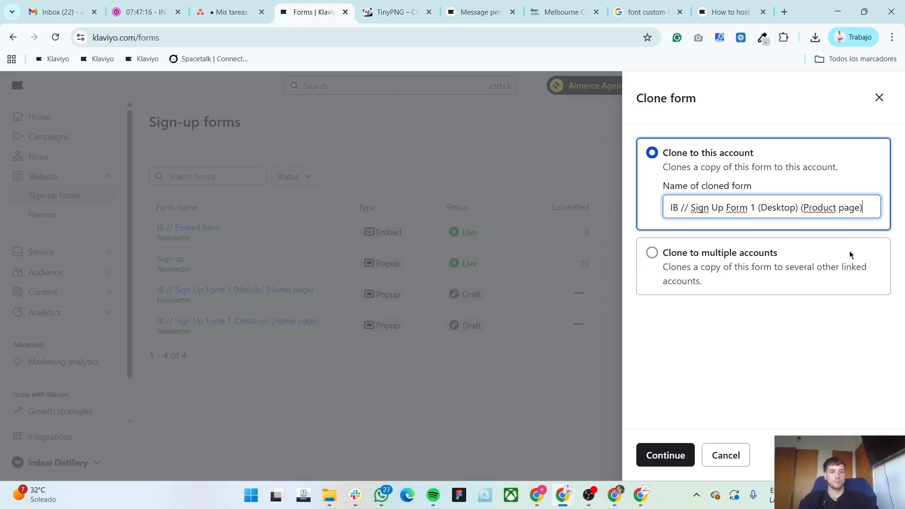
click(660, 460)
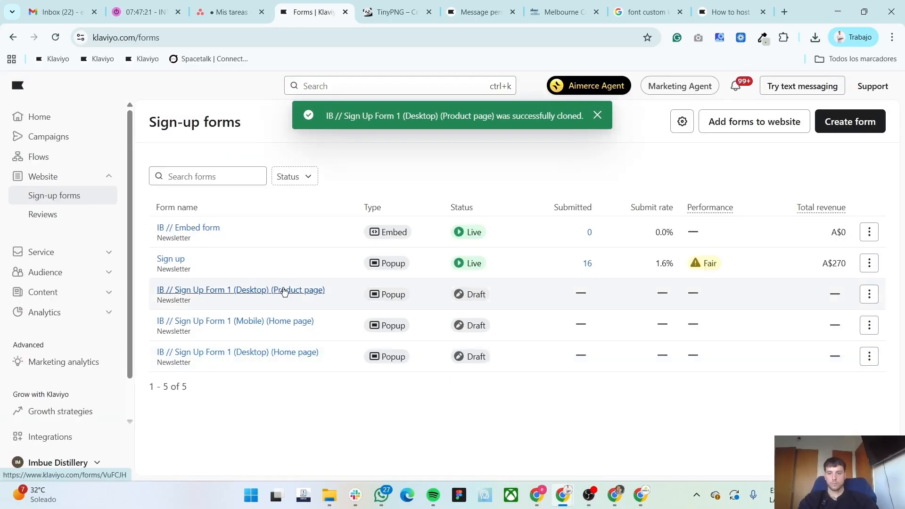
Open the cloned desktop product page form and change its form type to Flyout
click(291, 292)
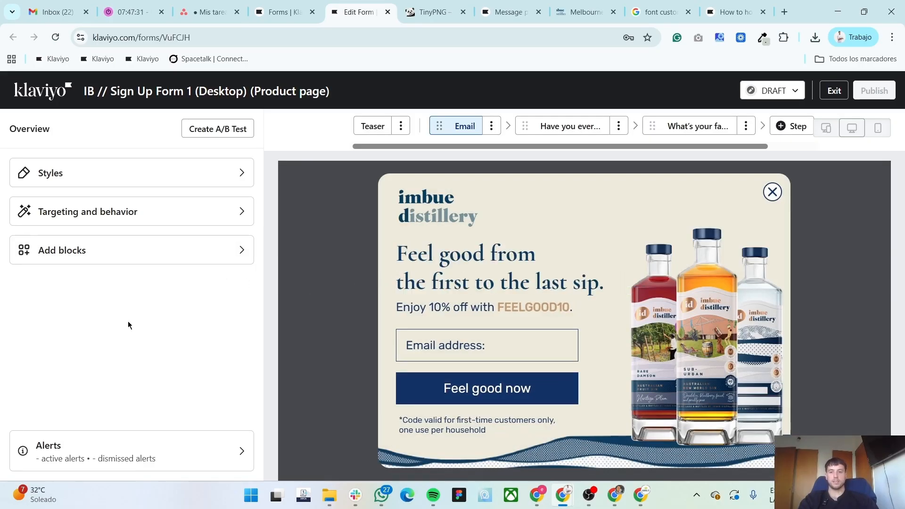
click(166, 176)
click(178, 184)
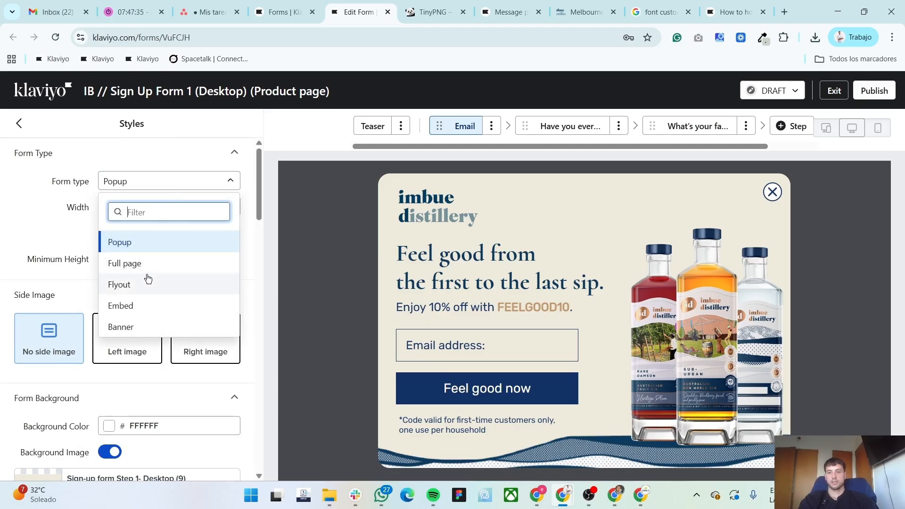
click(147, 280)
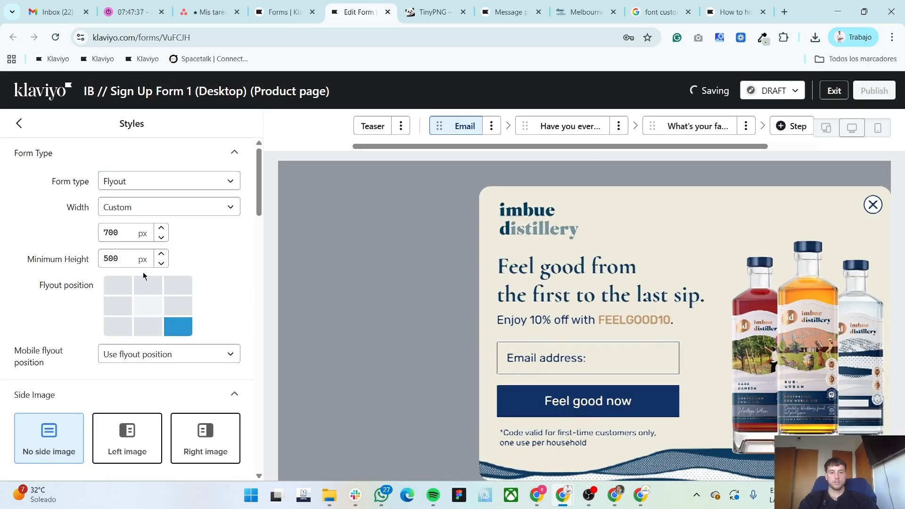
scroll(124, 287, down, 2)
scroll(128, 292, up, 3)
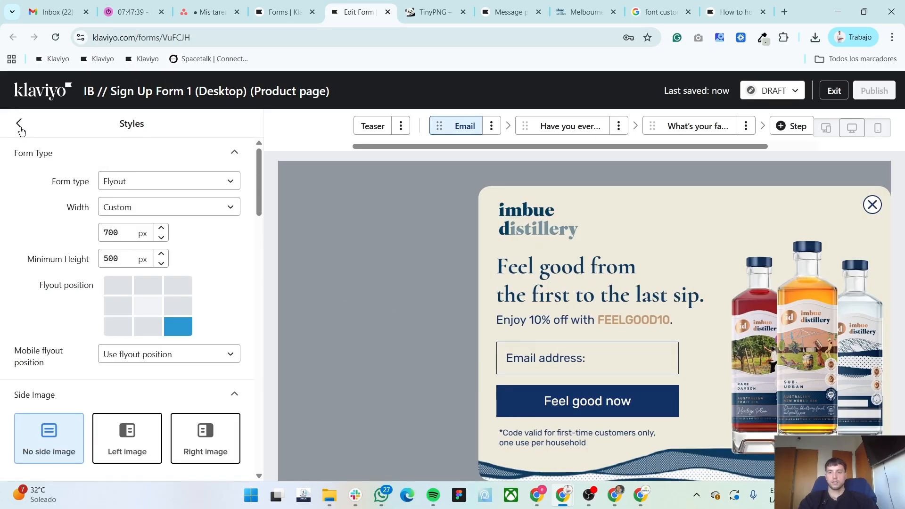
Set the form's display time delay to 45 seconds
click(19, 124)
click(145, 224)
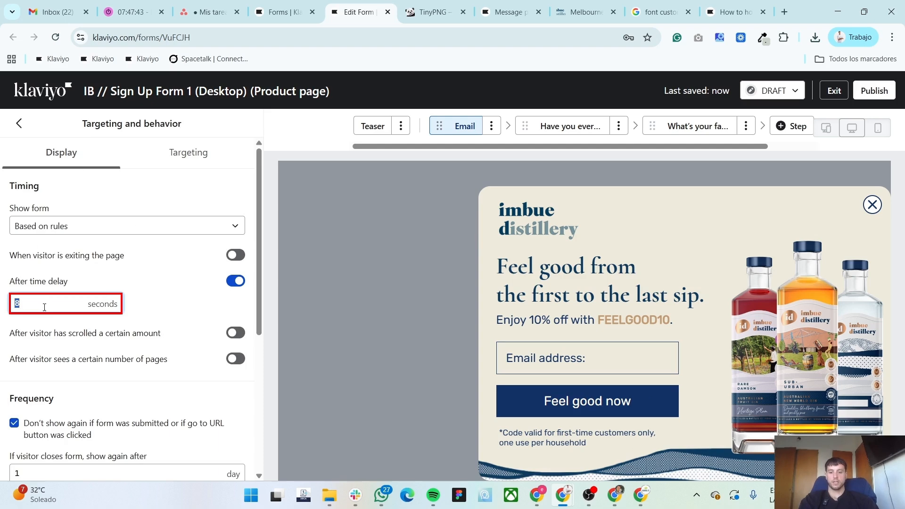
scroll(2, 325, down, 5)
scroll(2, 326, up, 4)
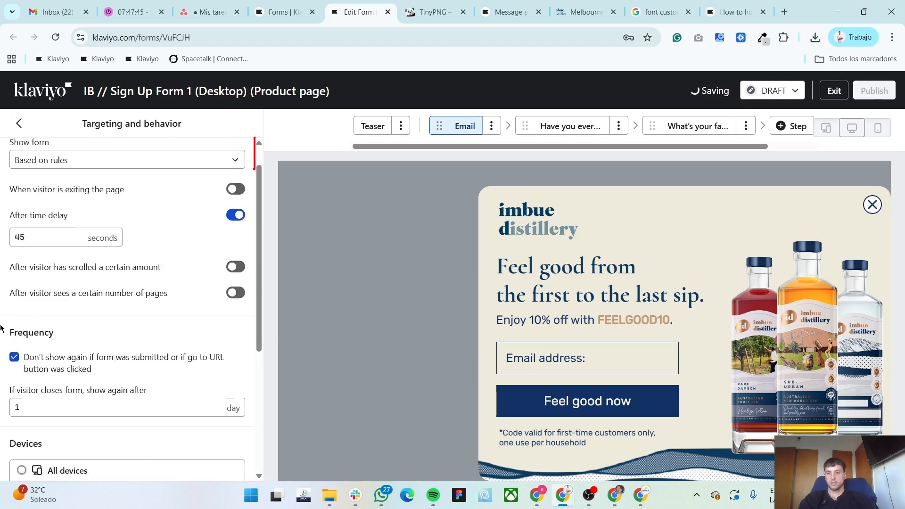
Turn off the excluded-URL targeting and show the form only on URLs containing "cart"
click(178, 154)
scroll(203, 293, up, 4)
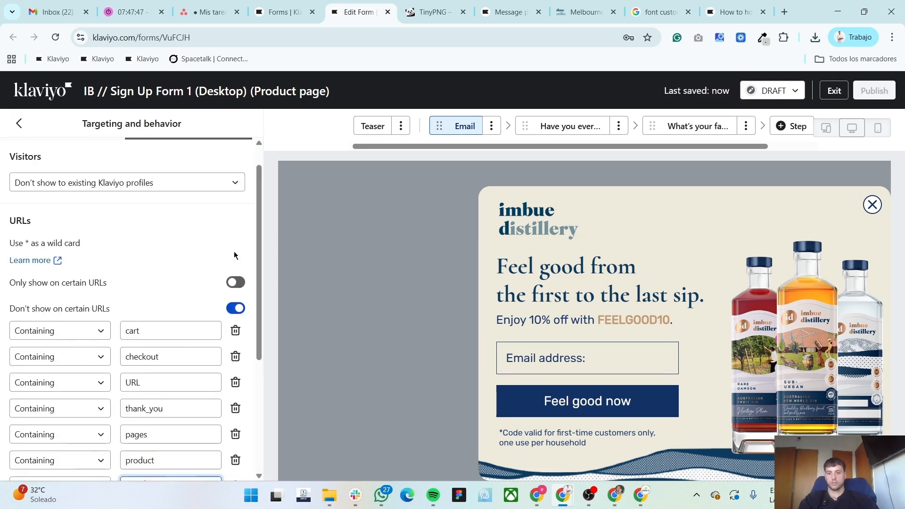
click(235, 309)
click(235, 301)
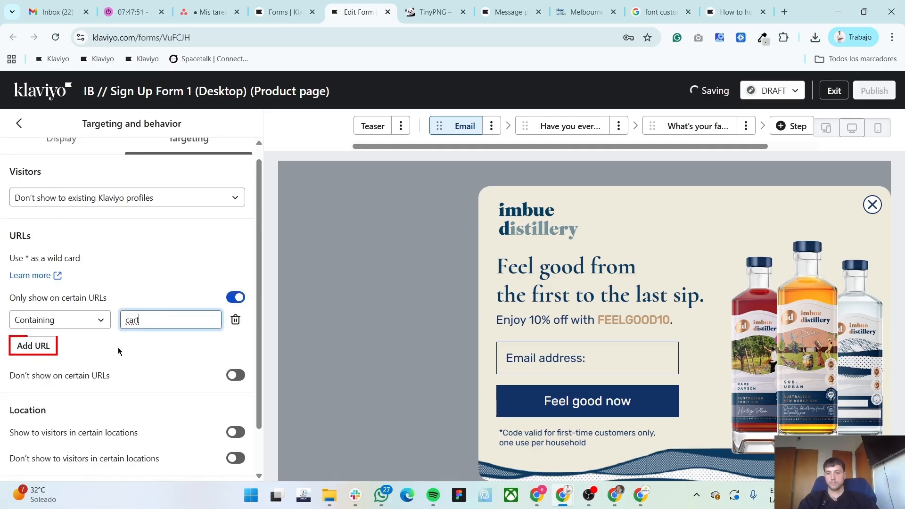
Add two more allowed URL rules, containing "checkout" and "product", to the form's targeting
click(38, 346)
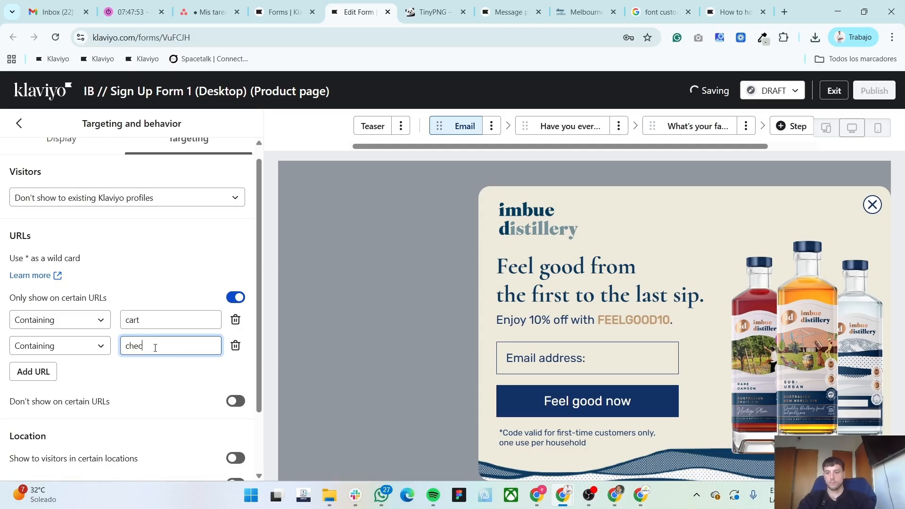
click(39, 374)
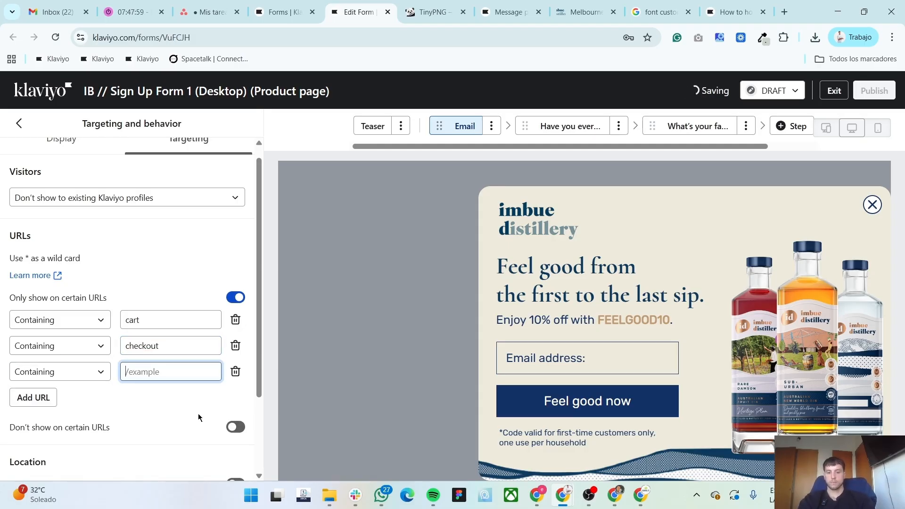
scroll(128, 335, up, 1)
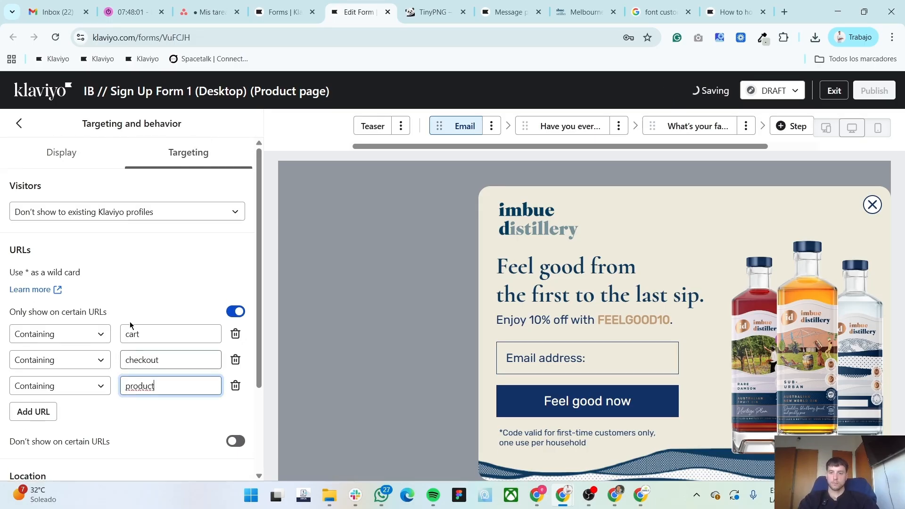
click(18, 124)
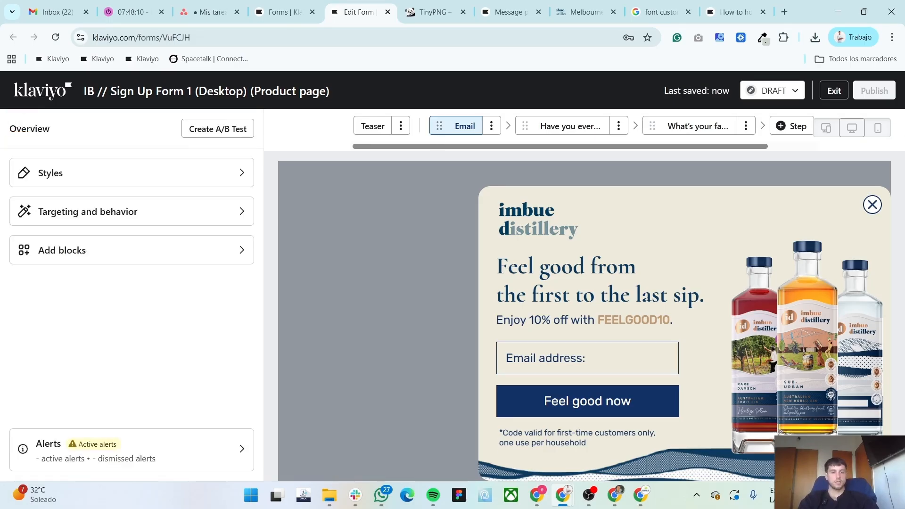
Check the design of the form's question, favourite spirit, email and success steps, and return to the sign-up forms list
click(569, 126)
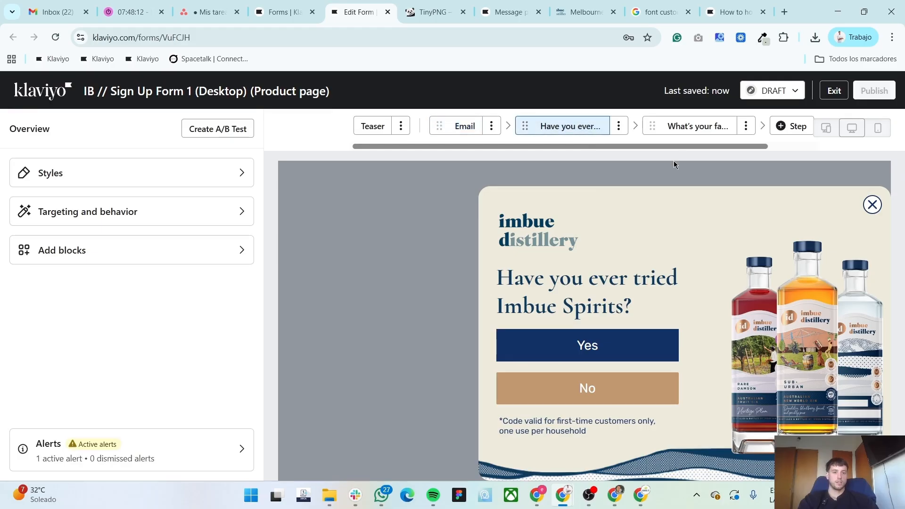
click(691, 127)
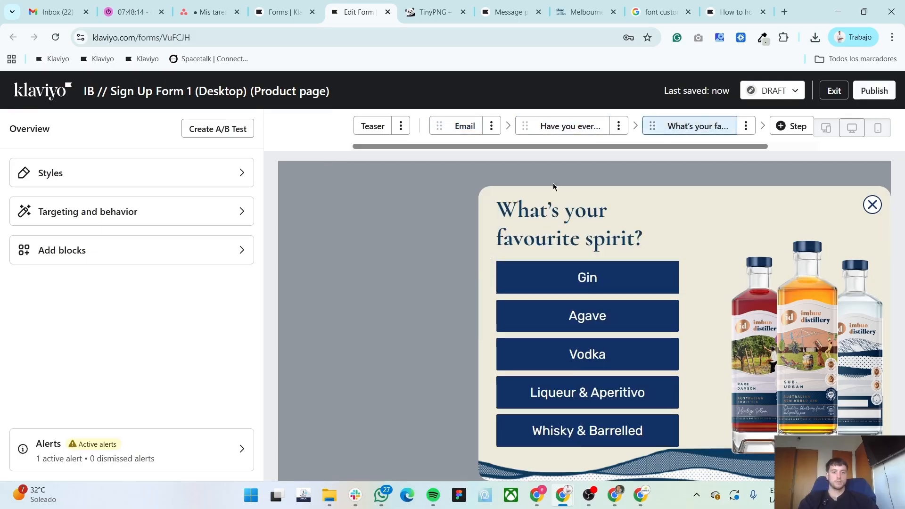
click(470, 127)
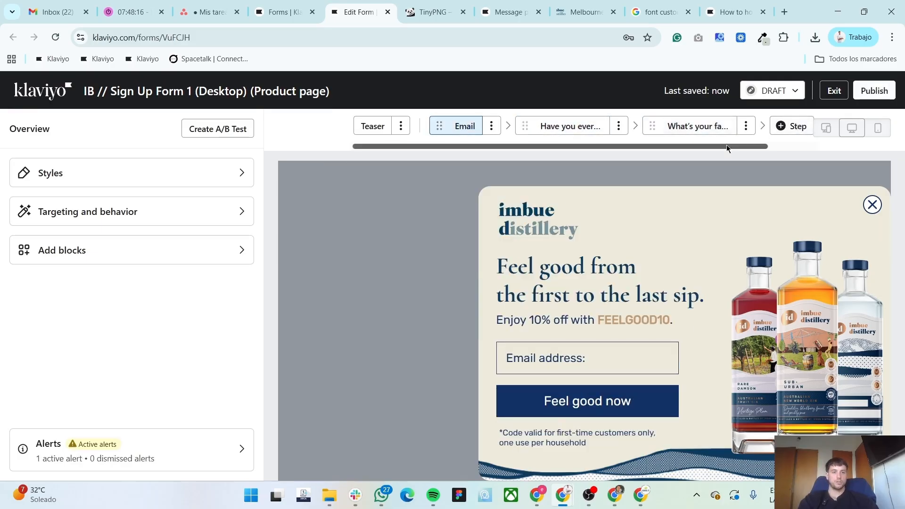
drag(726, 145, 813, 132)
click(790, 132)
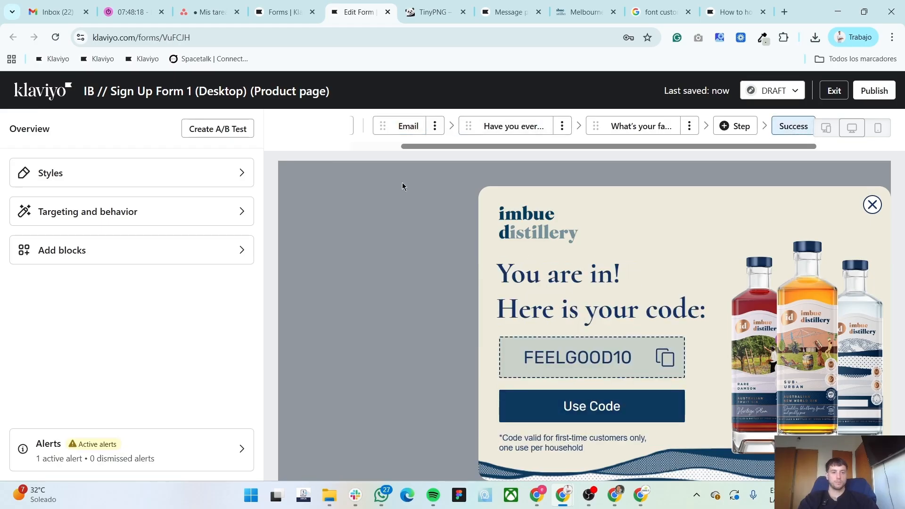
click(833, 91)
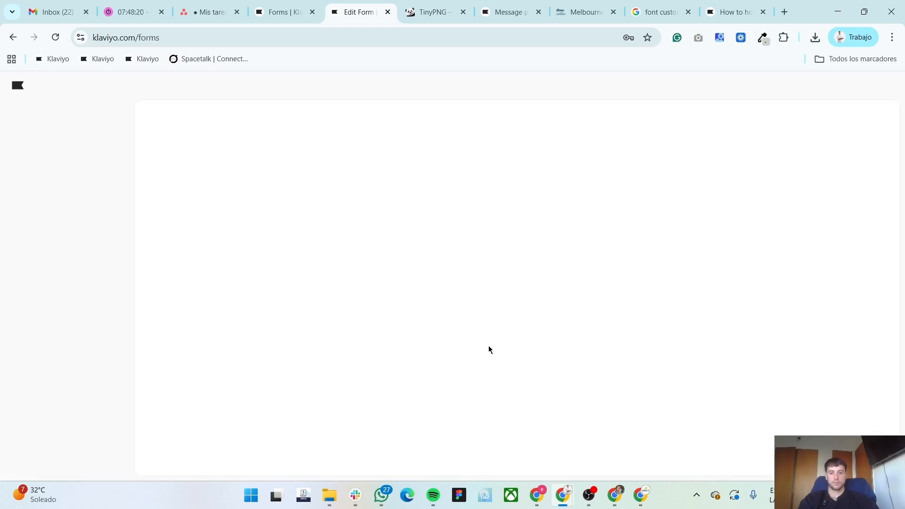
click(313, 12)
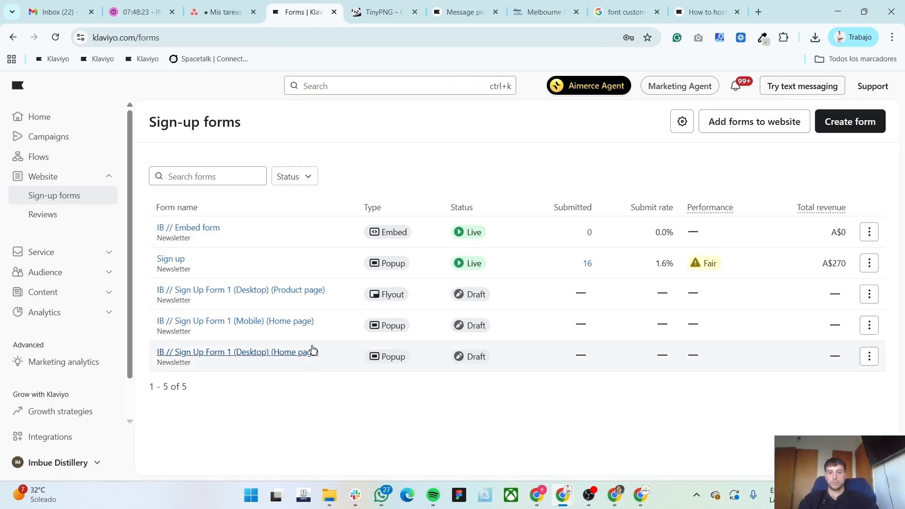
Clone the mobile home page form as "IB // Sign Up Form 1 (Mobile) (Product page)"
click(867, 331)
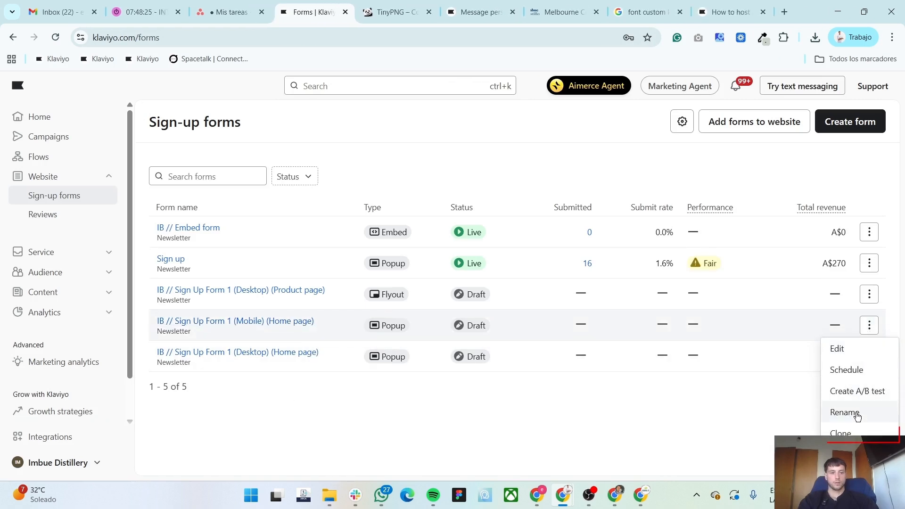
click(849, 433)
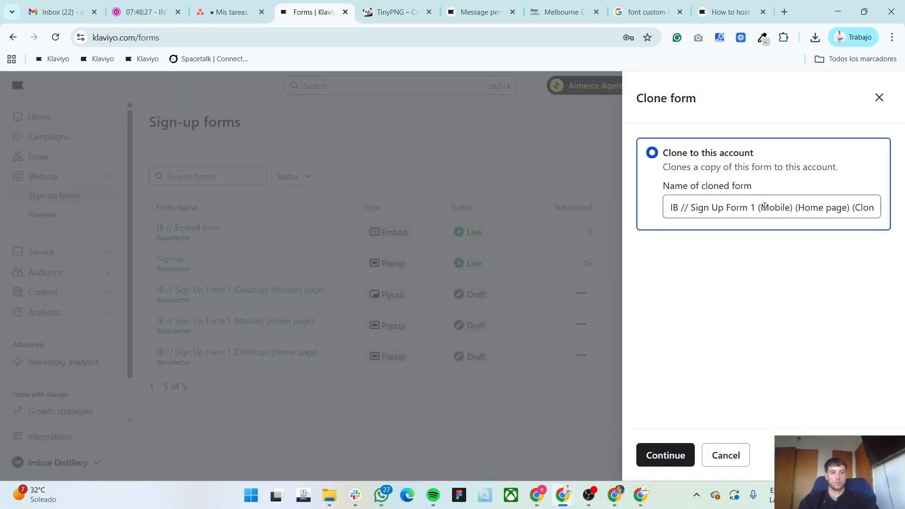
double_click(797, 208)
text(prod)
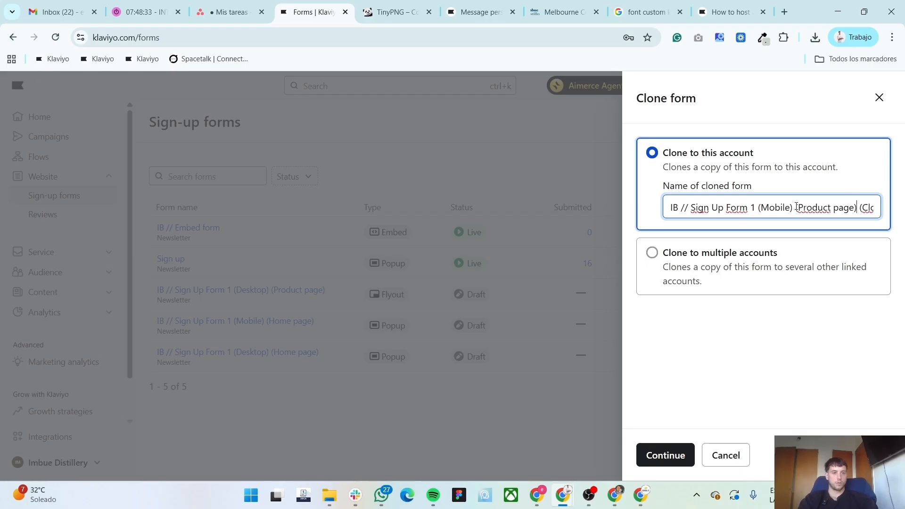
key(shift+End)
key(Delete)
click(739, 378)
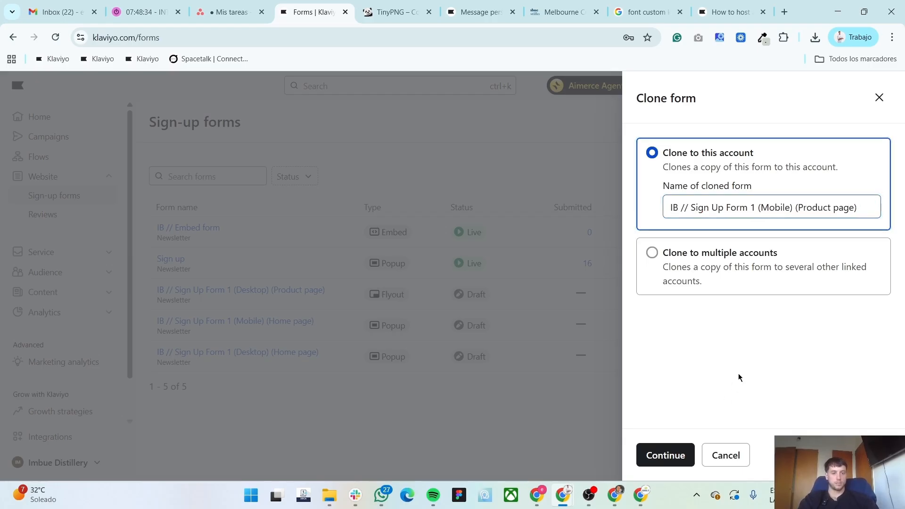
click(675, 465)
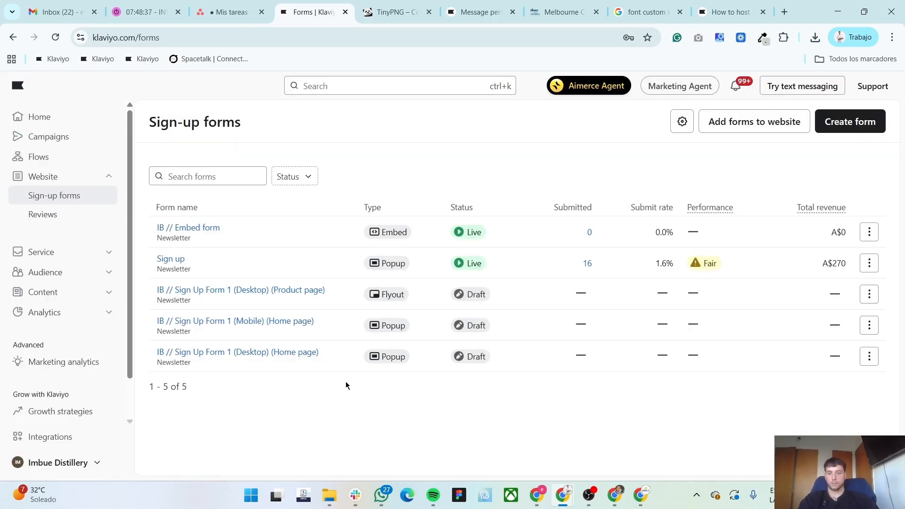
Open the cloned mobile product page form and change its form type to Flyout
click(285, 291)
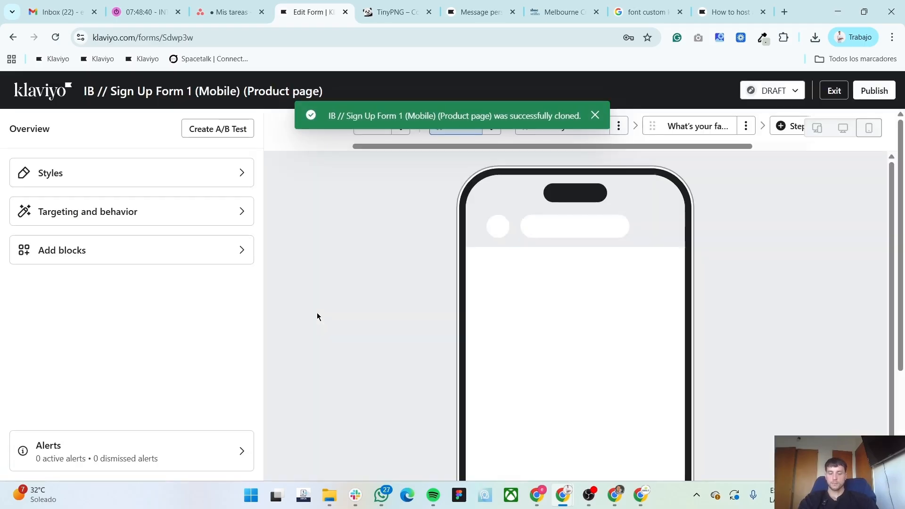
click(147, 179)
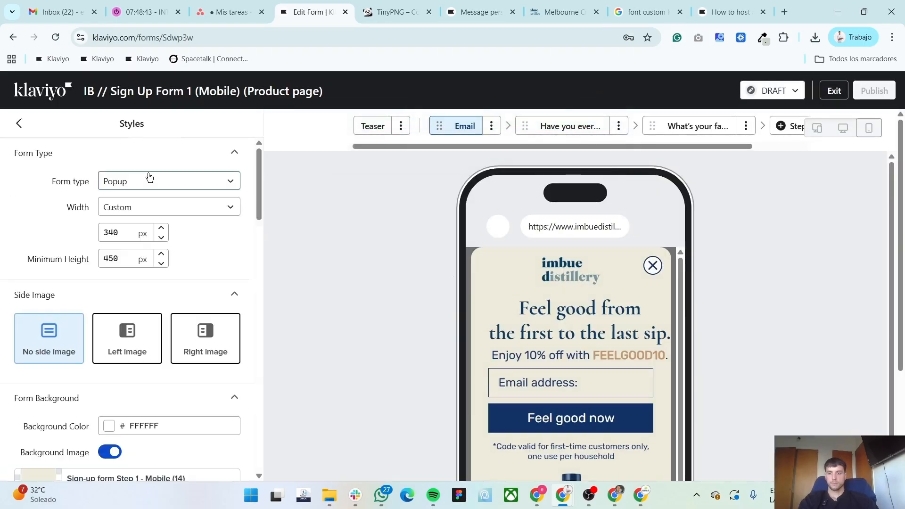
click(132, 284)
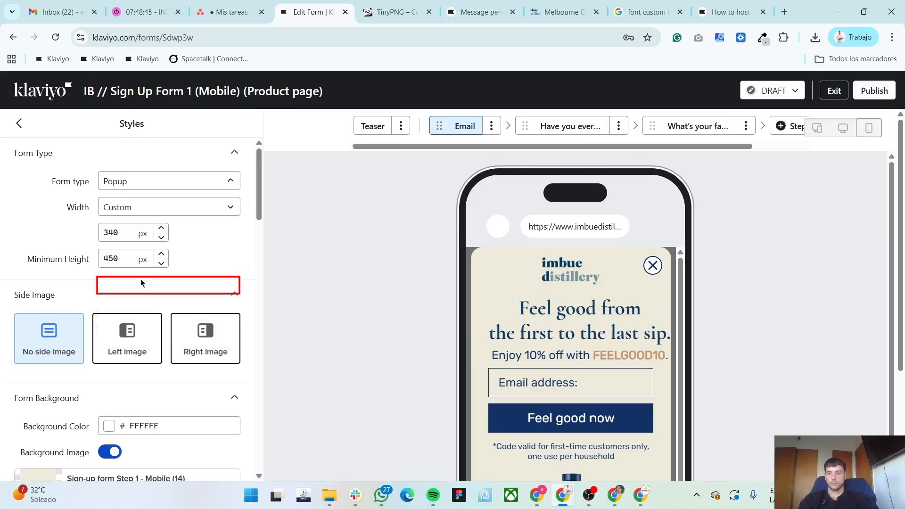
click(19, 124)
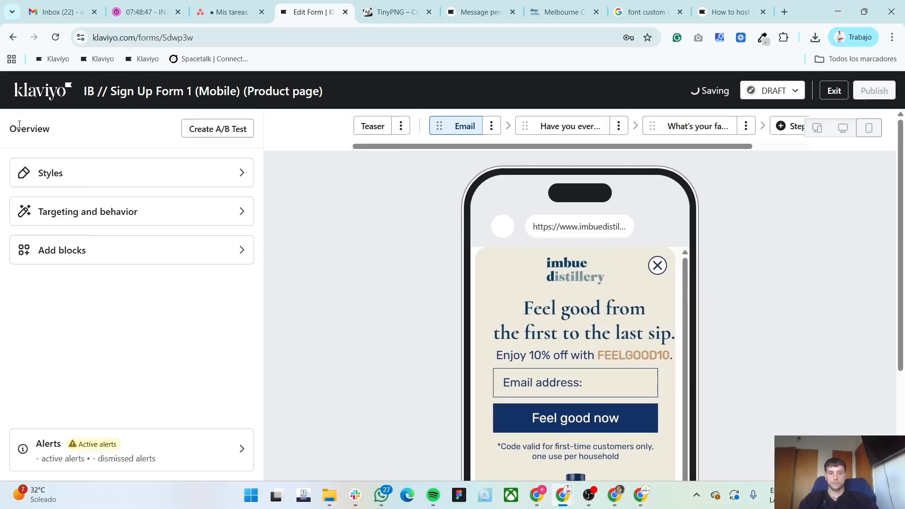
Set the right block padding of the "Feel good from the first to the last sip." heading to 30 px
mouse_move(586, 349)
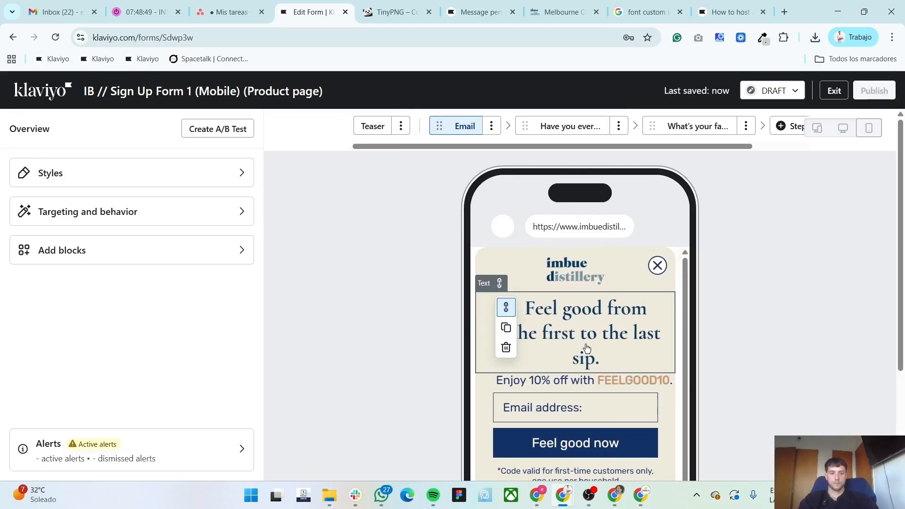
scroll(650, 384, down, 3)
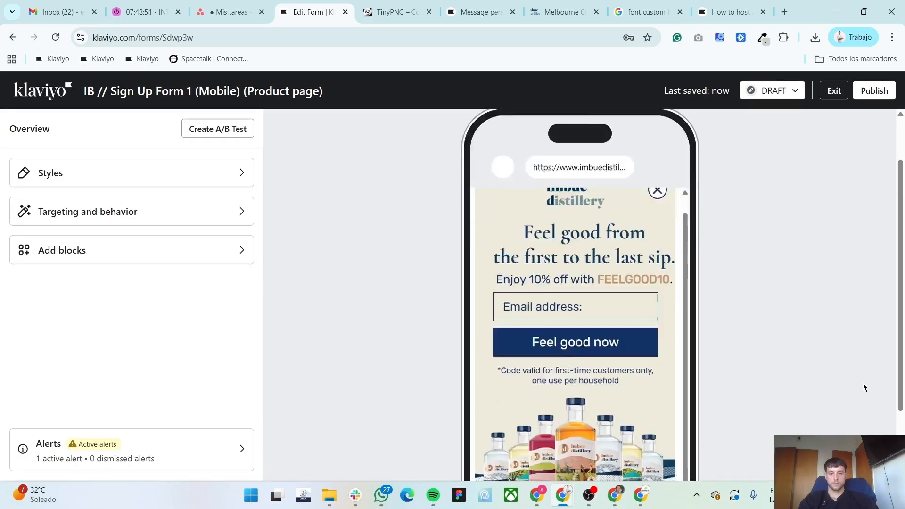
scroll(305, 340, up, 3)
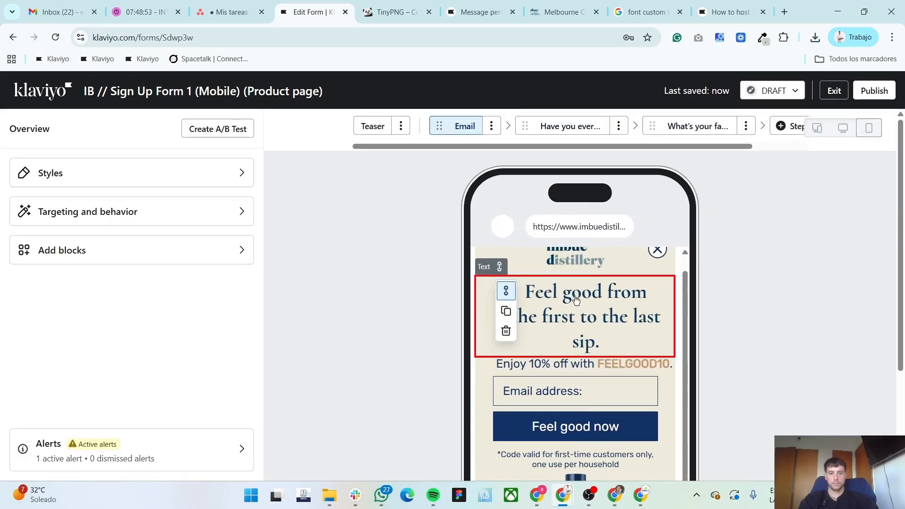
click(577, 303)
scroll(132, 407, down, 2)
click(172, 463)
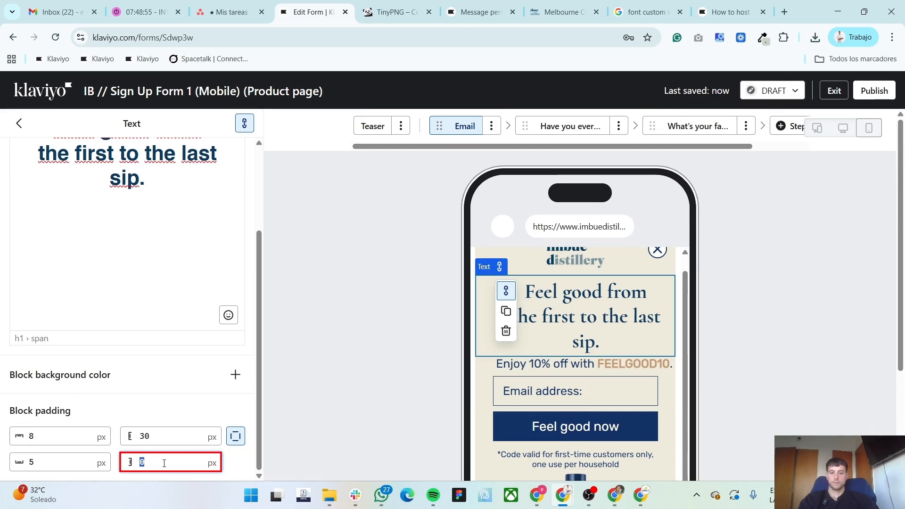
text(30)
Set both the left and right block padding of the "Enjoy 10% off with FEELGOOD10." text to 15 px
click(557, 365)
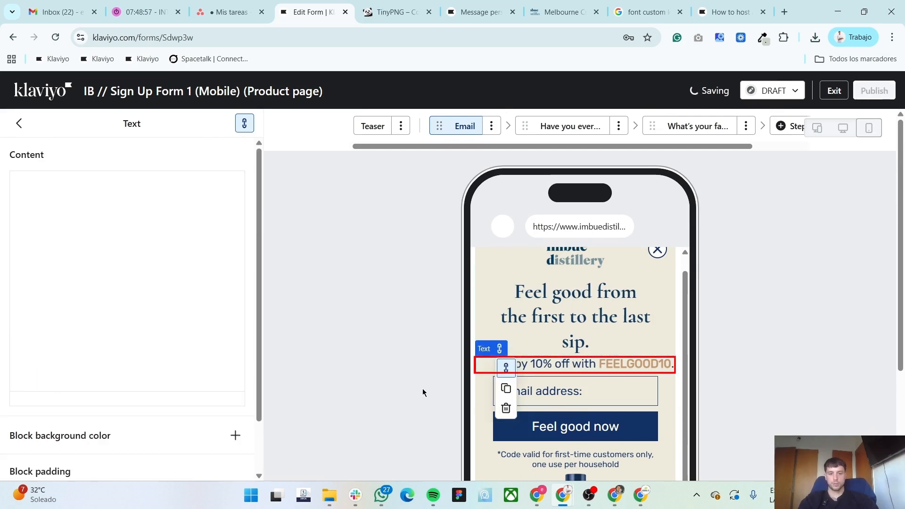
scroll(174, 436, down, 2)
text(30)
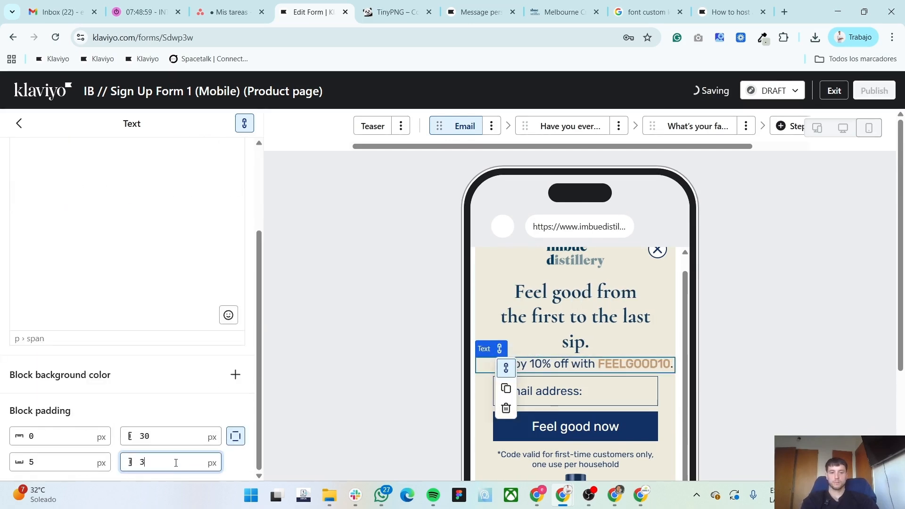
click(164, 435)
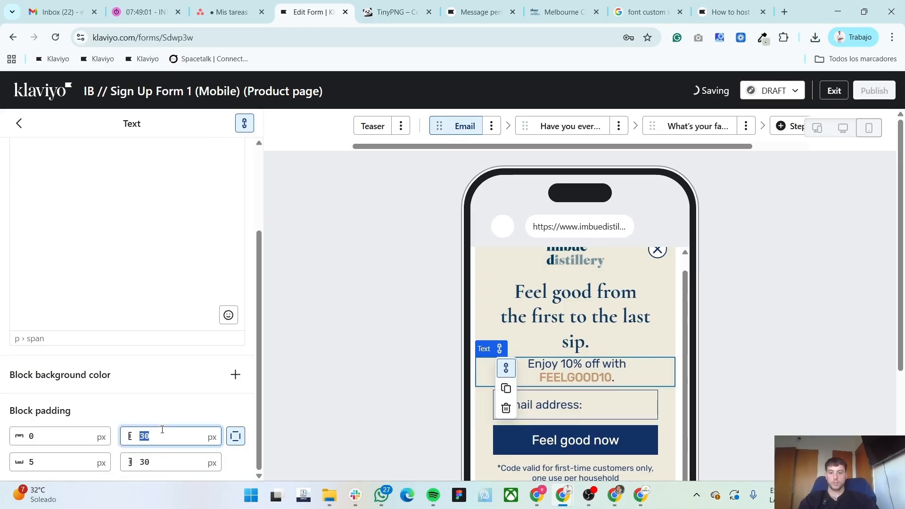
text(15)
click(165, 462)
text(15)
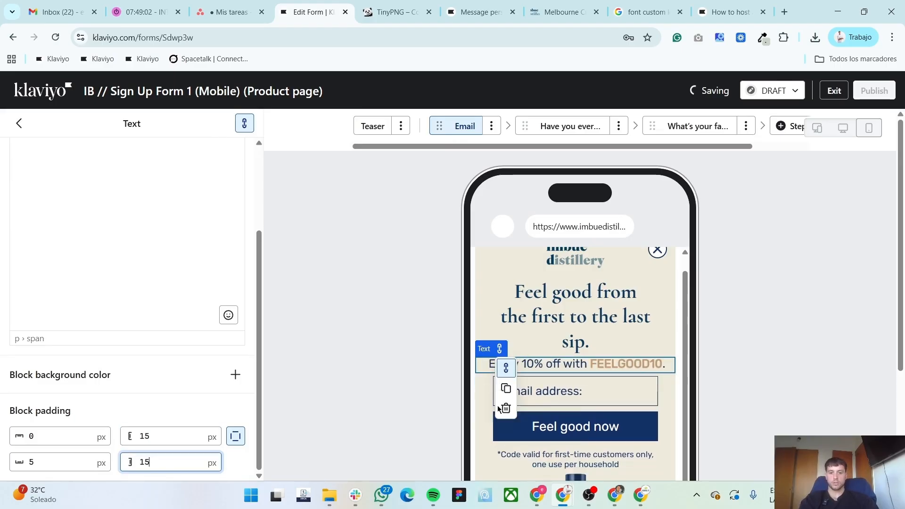
Set the left and right block padding of the "Feel good from the first to the last sip." heading to 10 px each
click(613, 347)
scroll(172, 407, down, 3)
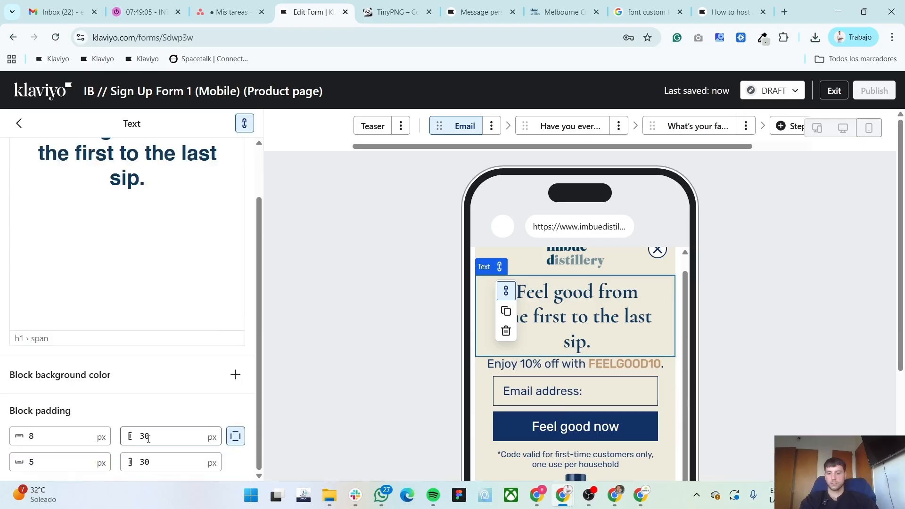
click(149, 439)
text(10)
key(Tab)
text(10)
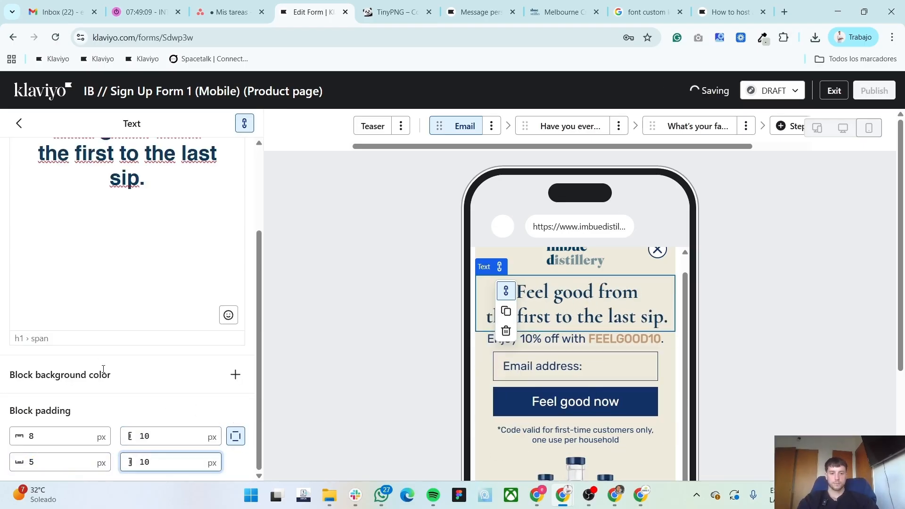
scroll(97, 361, up, 1)
scroll(94, 358, up, 2)
click(21, 122)
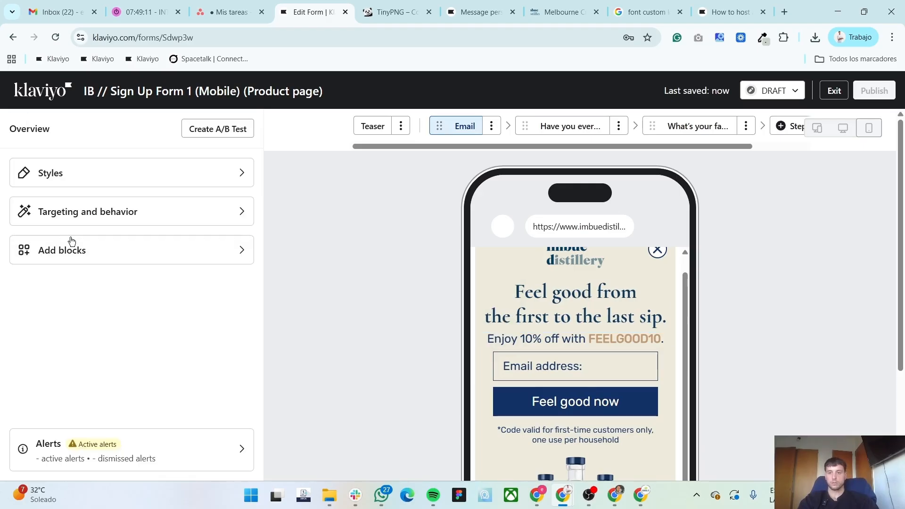
Set the mobile product page form to show after a time delay of 45 seconds
click(95, 173)
click(16, 123)
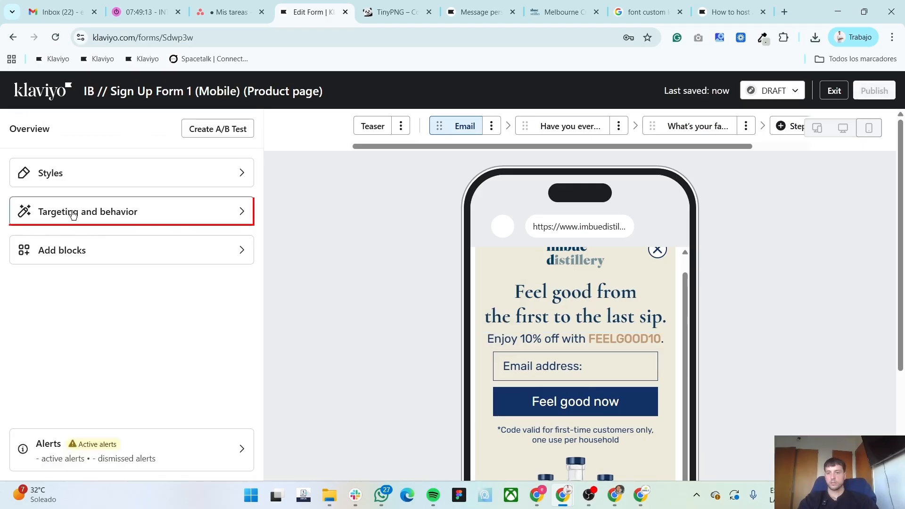
click(78, 218)
double_click(40, 302)
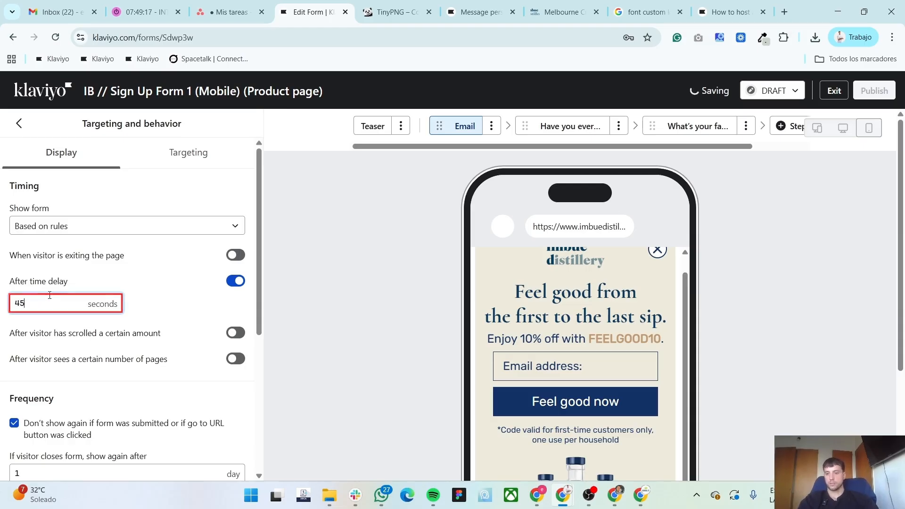
click(1, 325)
scroll(1, 325, down, 4)
scroll(2, 326, up, 4)
Enable showing the form only on certain URLs and set the first rule to URLs containing "cart"
click(182, 153)
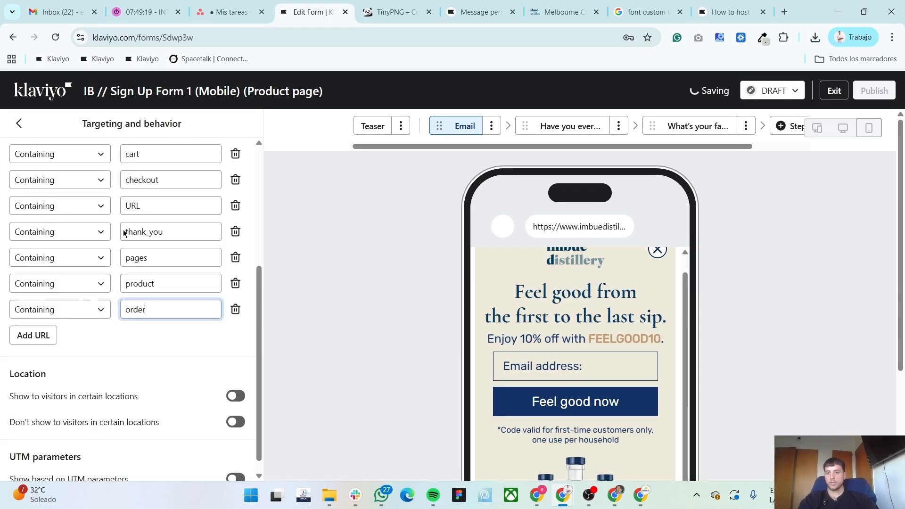
scroll(179, 234, up, 4)
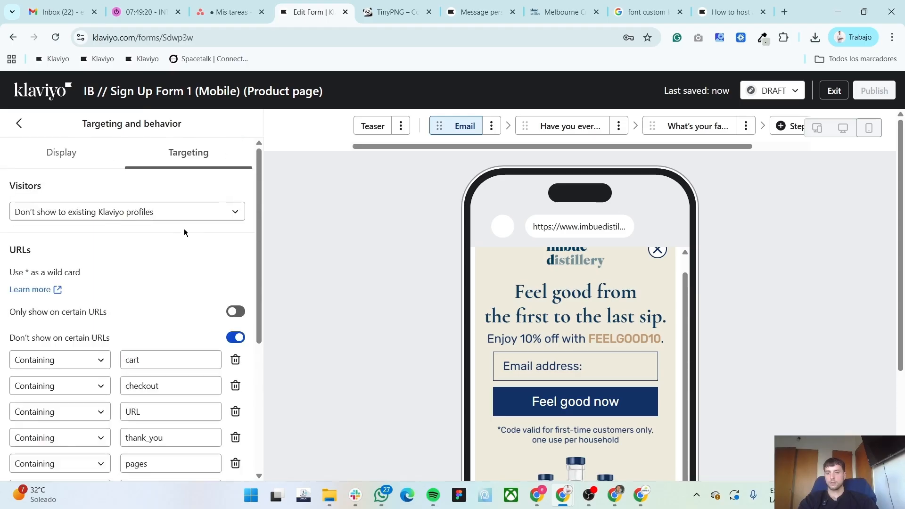
click(226, 313)
scroll(148, 295, down, 3)
double_click(146, 296)
key(ctrl+c)
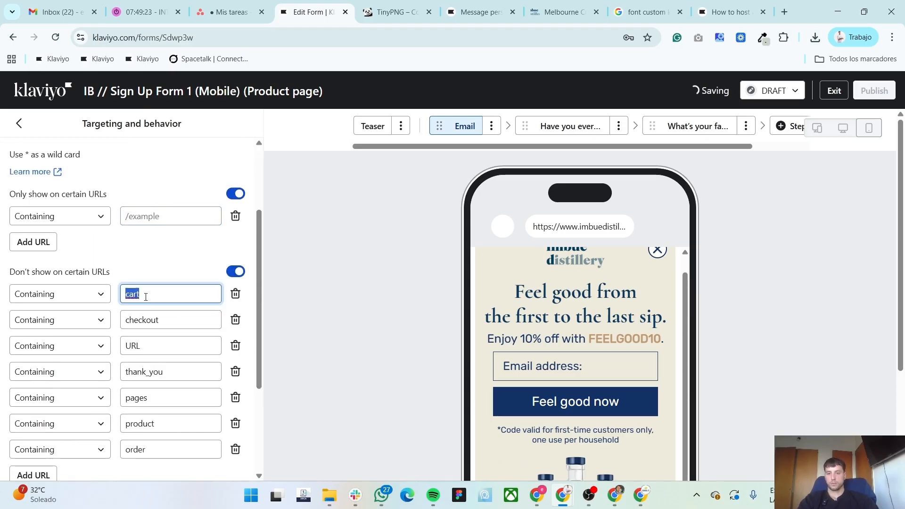
click(152, 220)
key(ctrl+v)
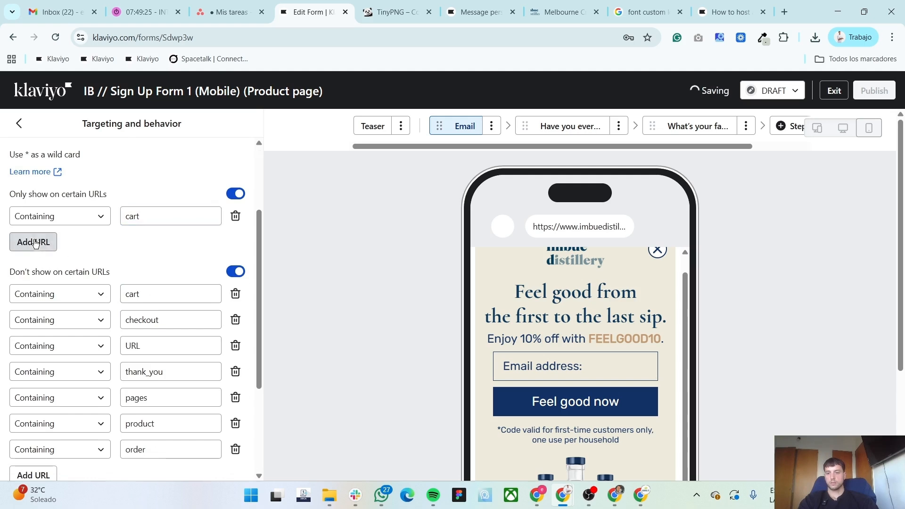
Add two more allowed URL rules to the mobile form's targeting, containing "checkout" and "product"
click(33, 241)
click(151, 346)
click(154, 243)
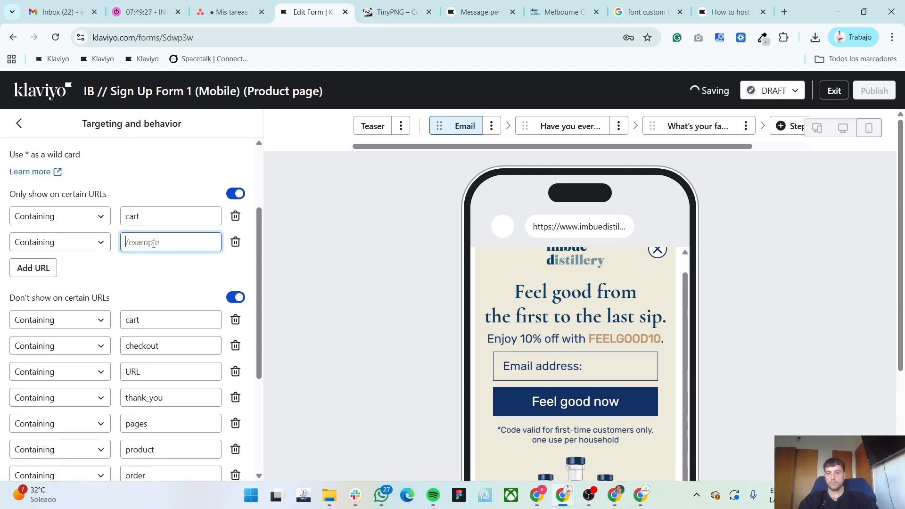
click(32, 269)
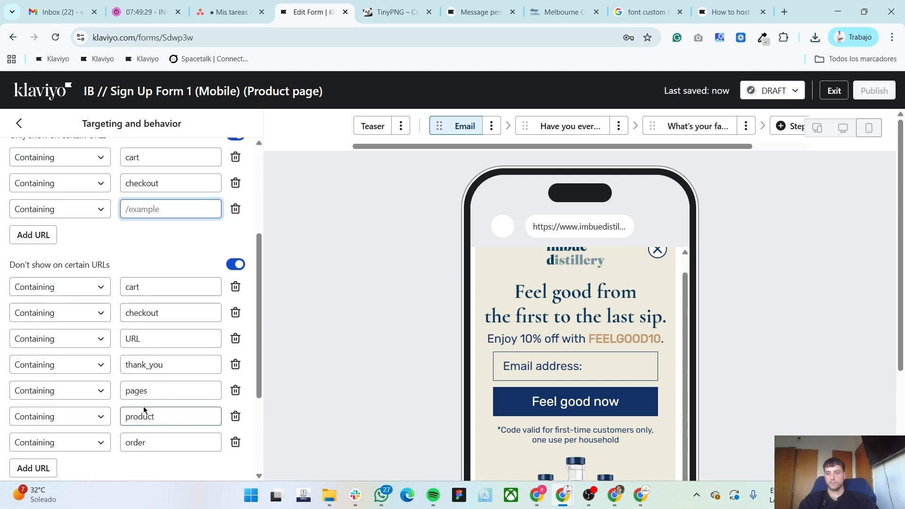
double_click(144, 414)
click(155, 210)
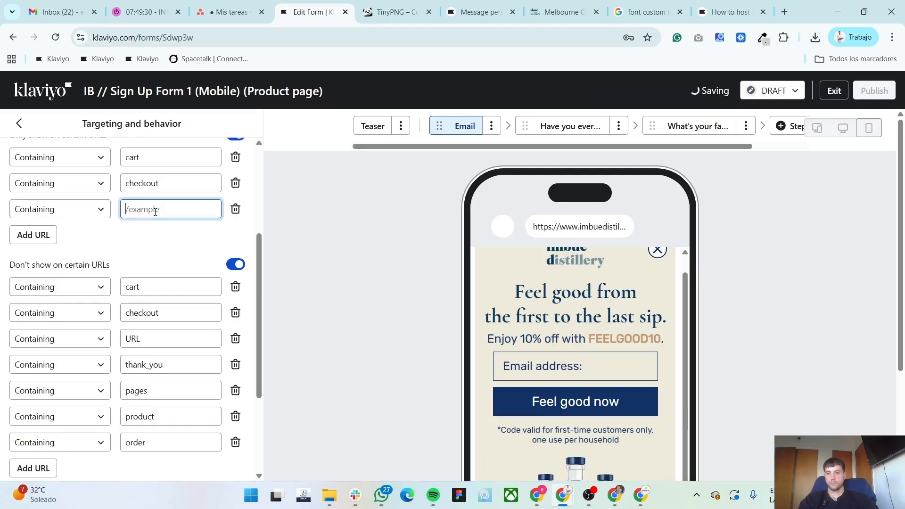
Turn off the rule hiding the form on certain URLs and exit the editor to the sign-up forms list
click(225, 270)
scroll(44, 201, up, 3)
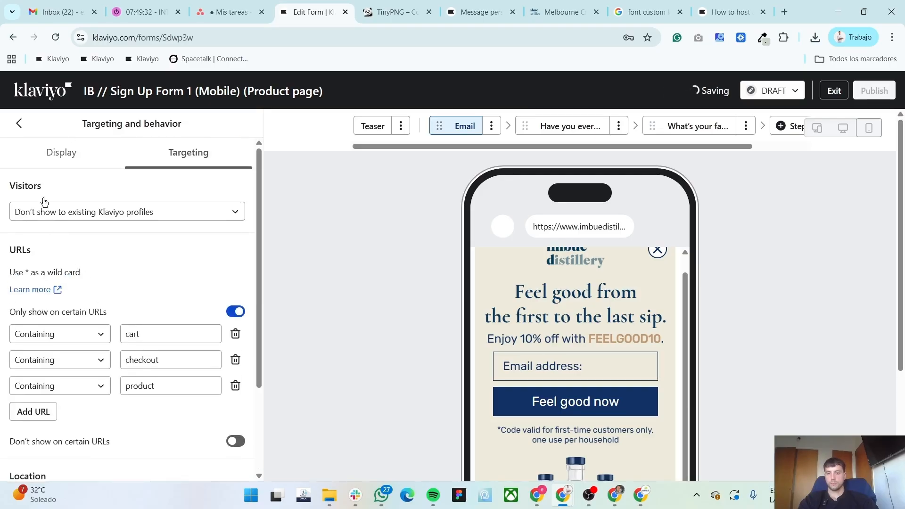
click(20, 124)
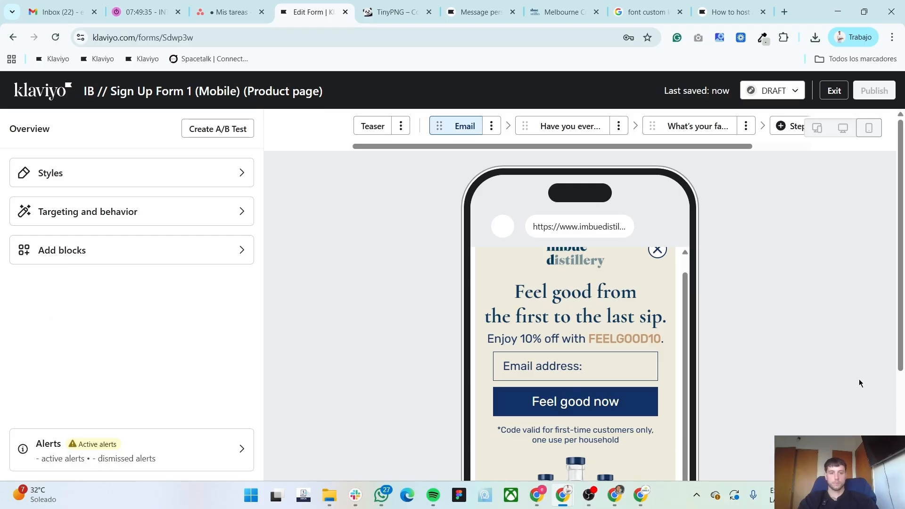
click(834, 92)
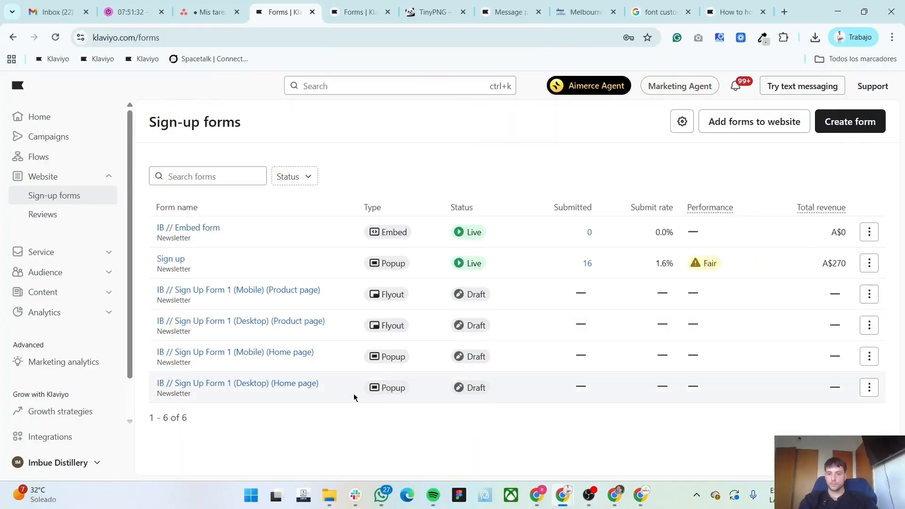
Switch to Figma and move the text group, logo and close icon out of the "Sign-up form Step 1 - Desktop" frame
key(alt+Tab)
key(alt+Tab)
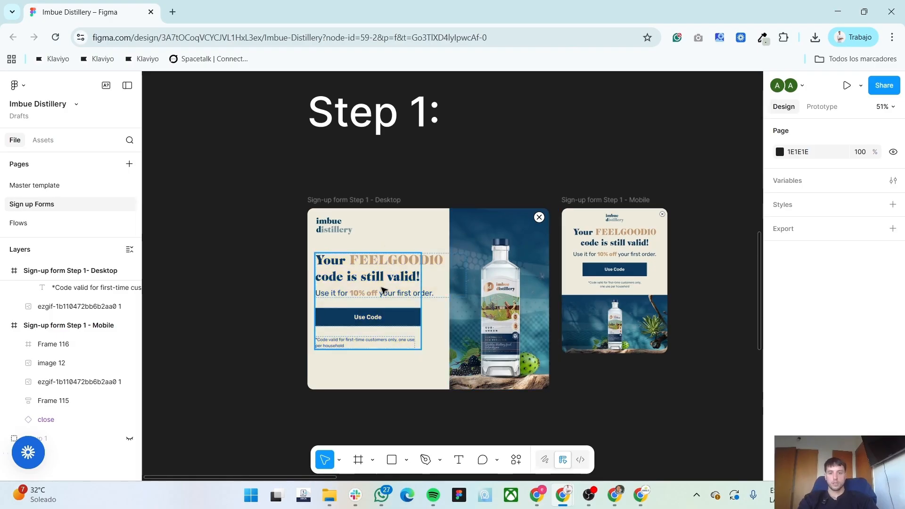
scroll(247, 356, down, 2)
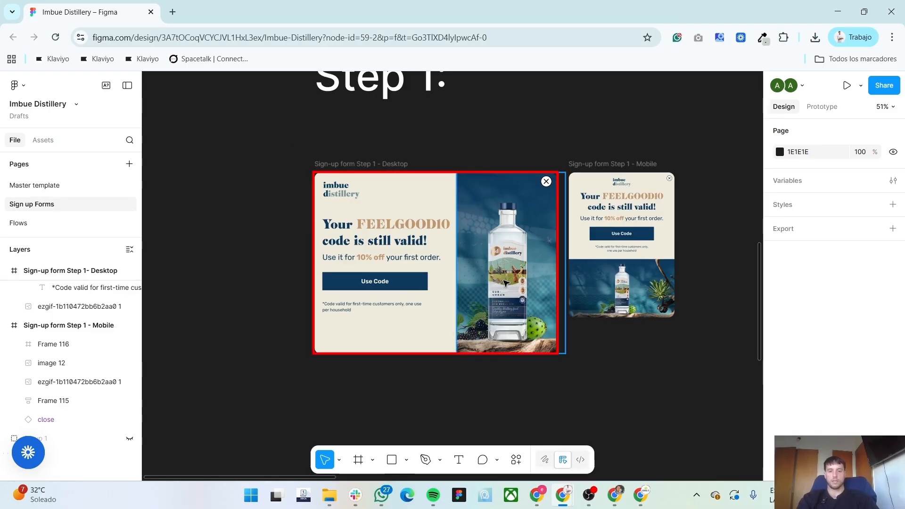
drag(377, 244, 184, 257)
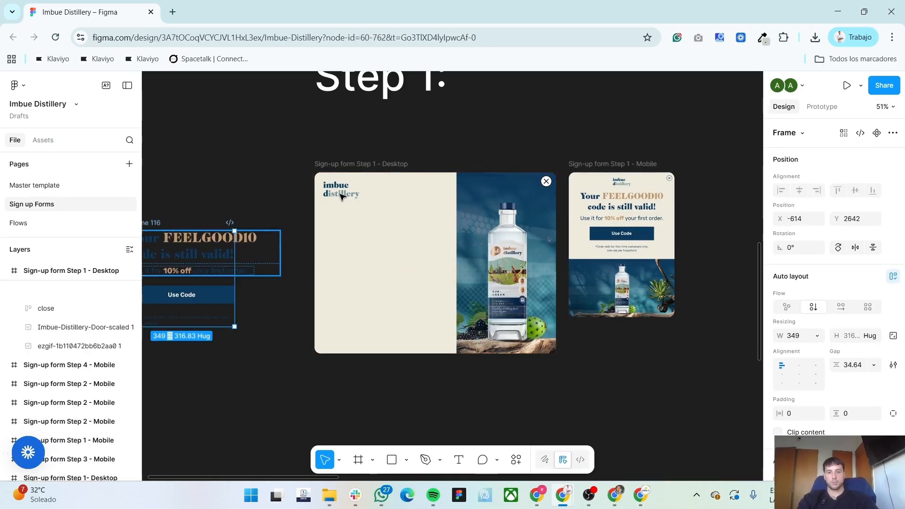
drag(342, 197, 269, 165)
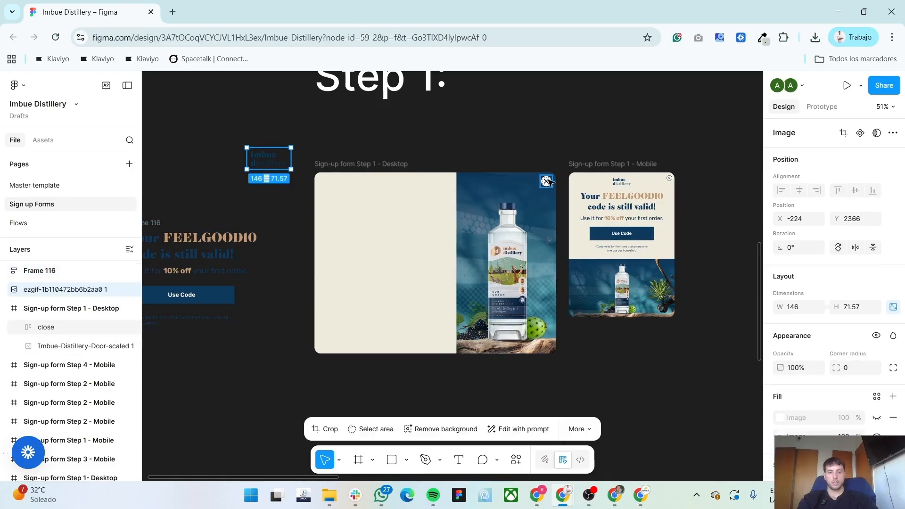
drag(547, 181, 557, 136)
Export the "Sign-up form Step 1 - Desktop" frame as a PNG at 2x scale
click(361, 167)
scroll(830, 302, down, 3)
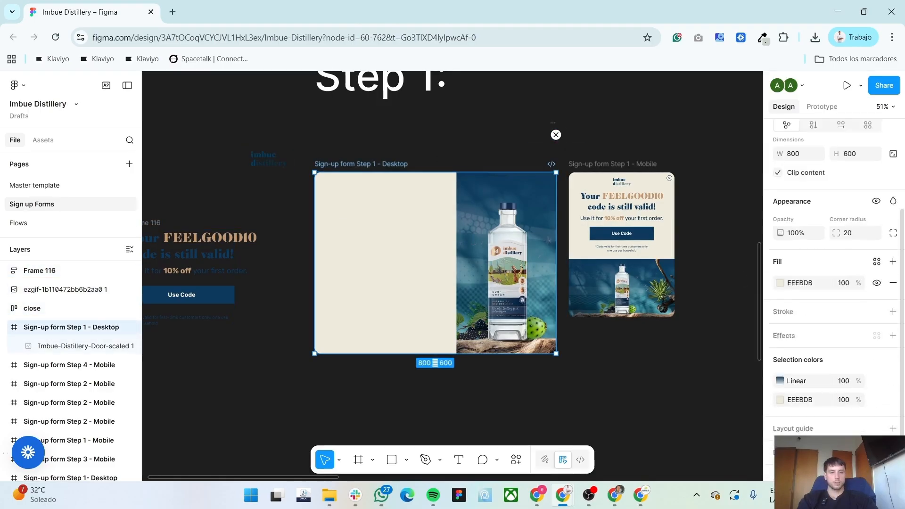
click(893, 439)
scroll(849, 424, down, 2)
click(811, 396)
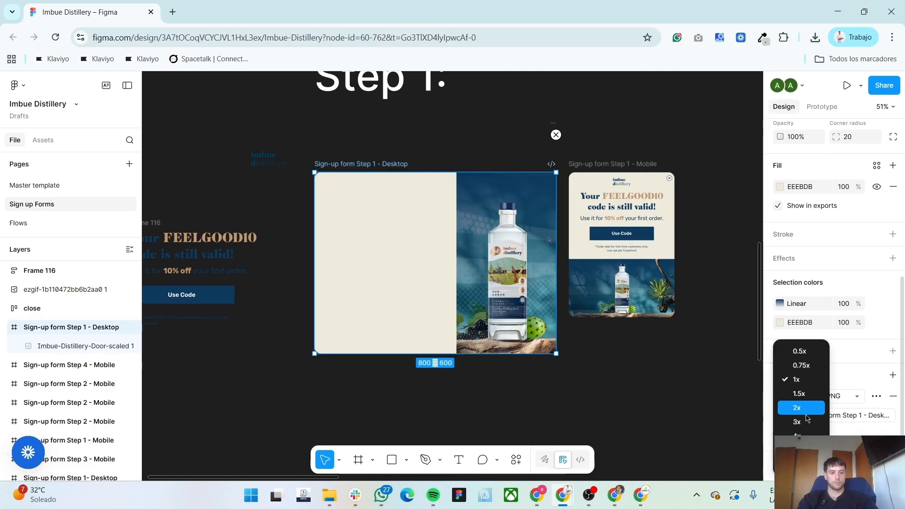
click(802, 408)
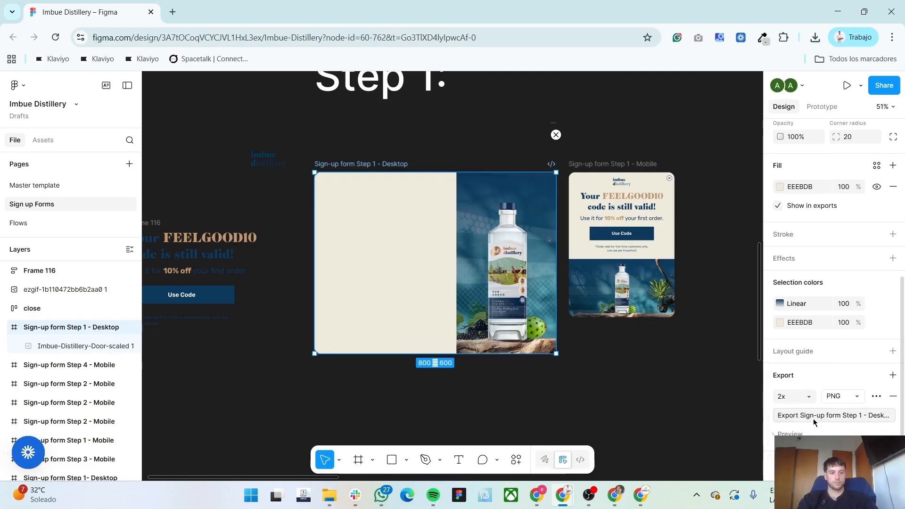
Undo moving the close icon and the logo out of the desktop Step 1 frame
click(268, 392)
key(ctrl+z)
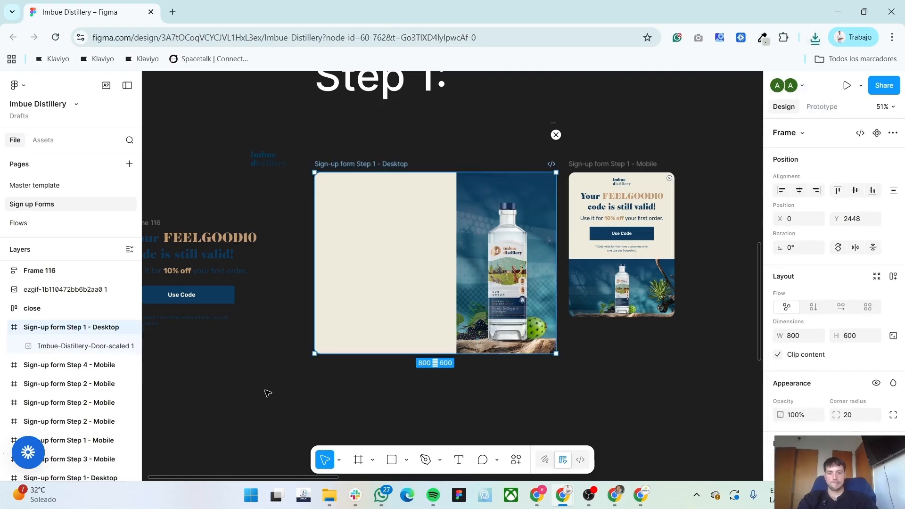
key(ctrl+z)
key(ctrl+z)
key(ctrl+z)
key(ctrl+z)
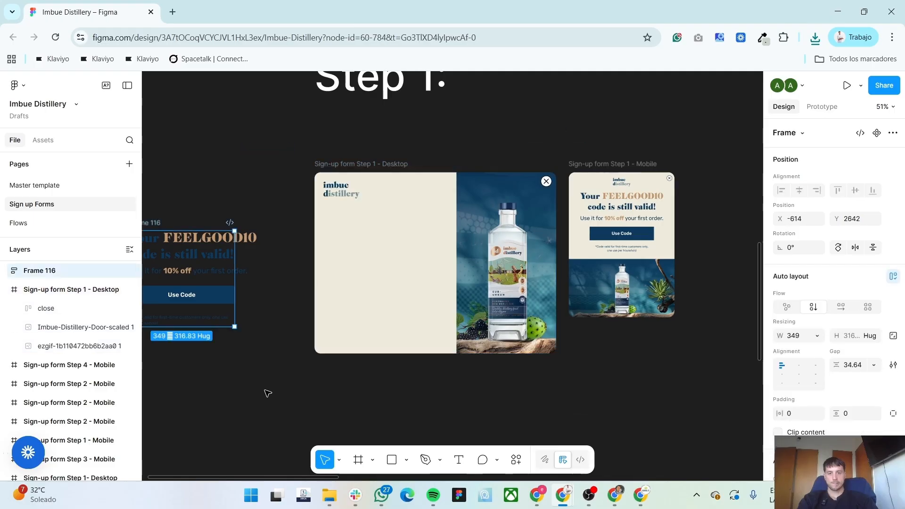
Switch to File Explorer, create a folder named "form 2" inside the Imbue downloads folder and open it
key(alt+Tab)
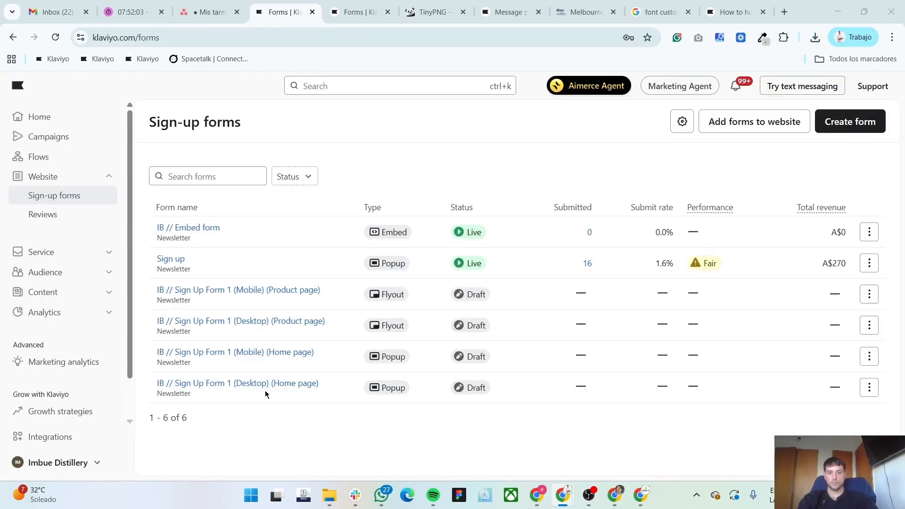
mouse_move(331, 501)
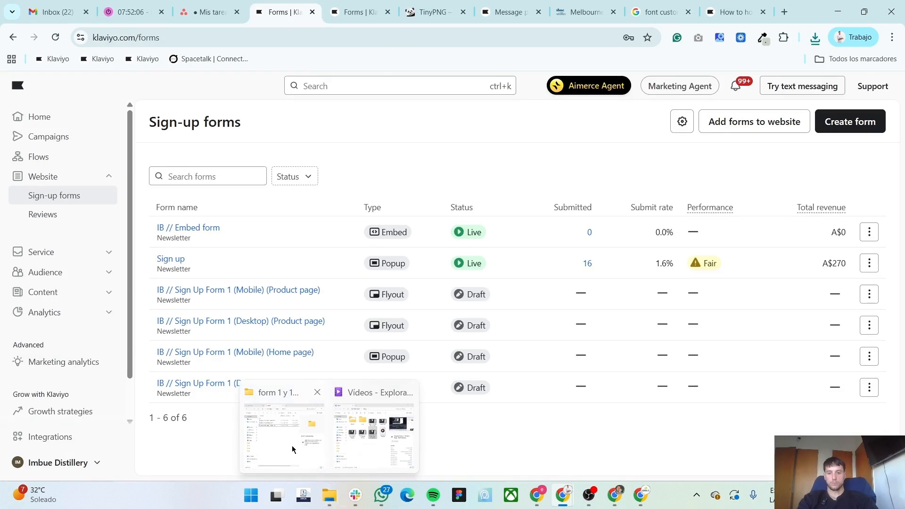
click(302, 431)
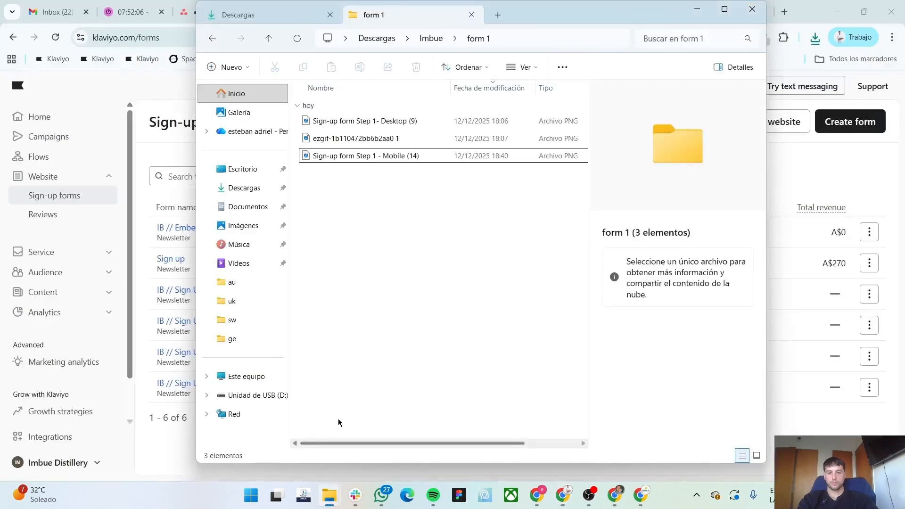
click(213, 38)
click(380, 240)
right_click(367, 229)
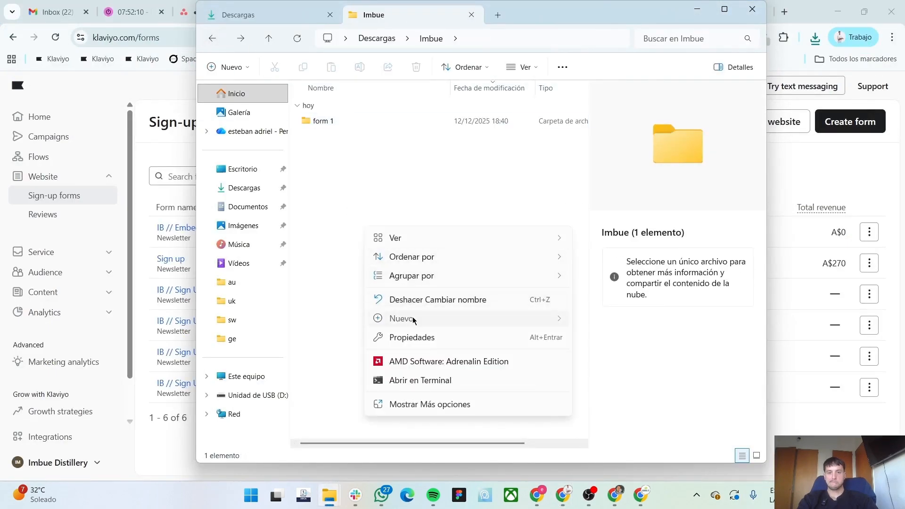
mouse_move(413, 320)
click(633, 90)
text(for)
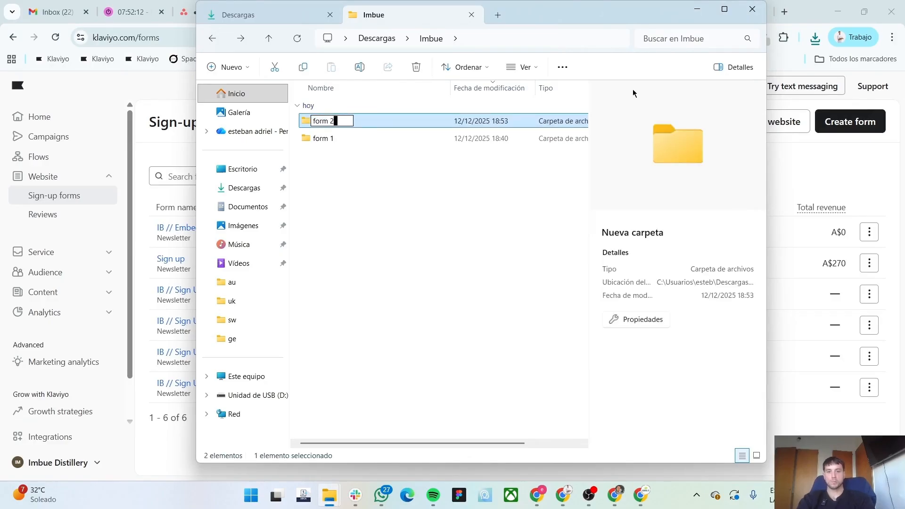
text(m 2)
key(Return)
key(Return)
Copy the exported "Sign-up form Step 1 - Desktop" image from the Descargas folder into the form 2 folder
key(ctrl+Tab)
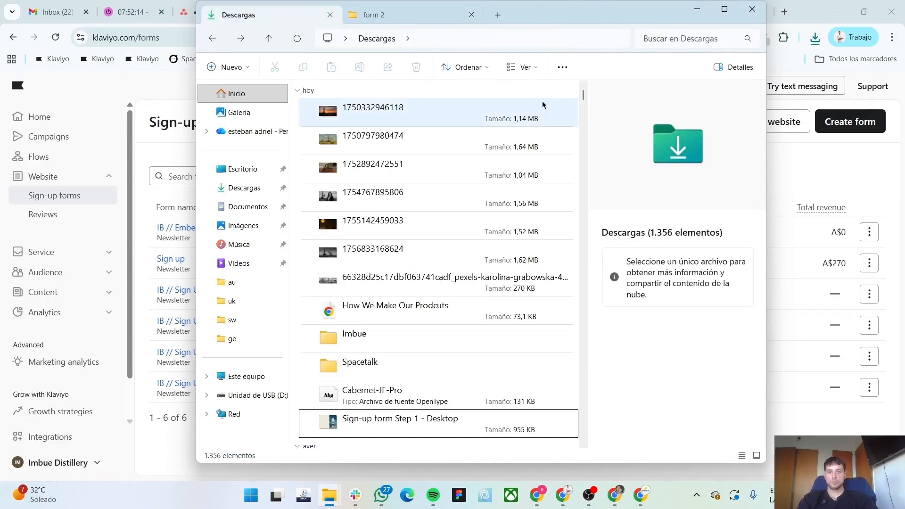
click(374, 426)
key(ctrl+c)
key(ctrl+Tab)
key(ctrl+v)
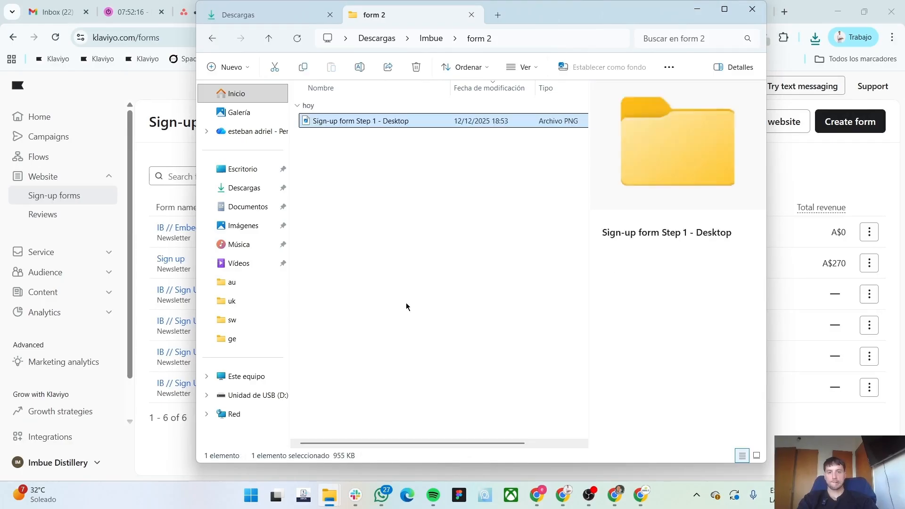
Switch to Klaviyo and clone the desktop home page form within this account as "IB // Sign Up Form 2 (Desktop) (Discount Reminder)"
key(alt+Tab)
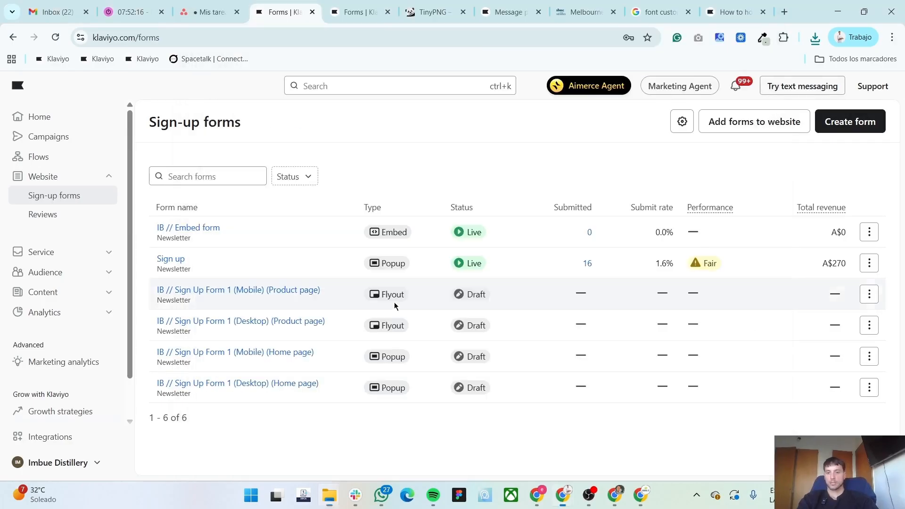
click(870, 388)
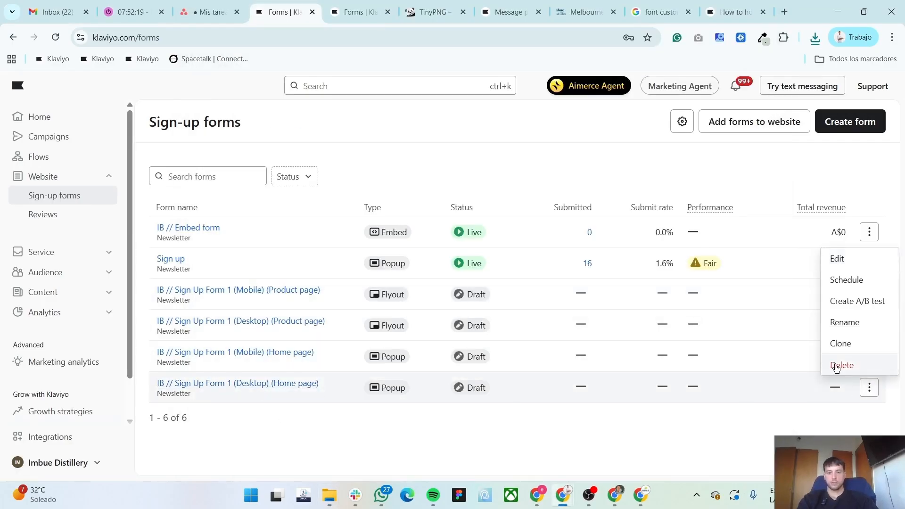
click(851, 344)
double_click(754, 207)
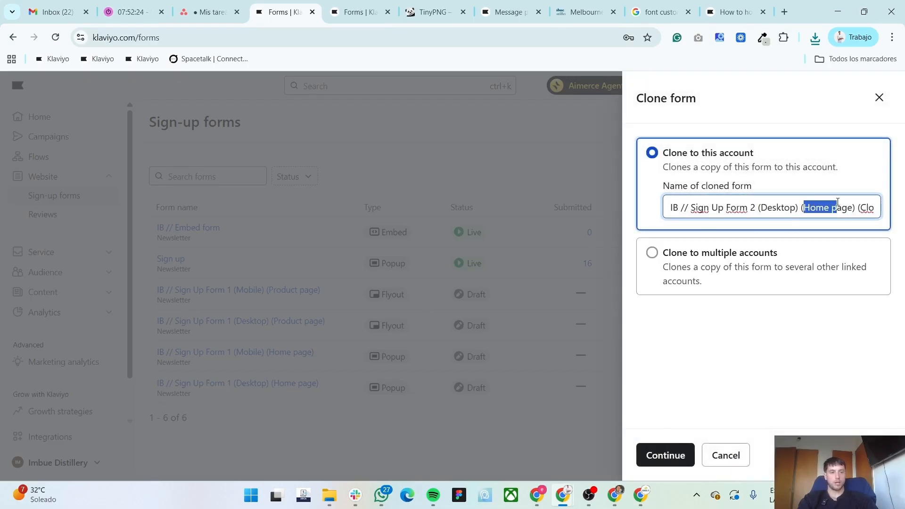
text(Discou)
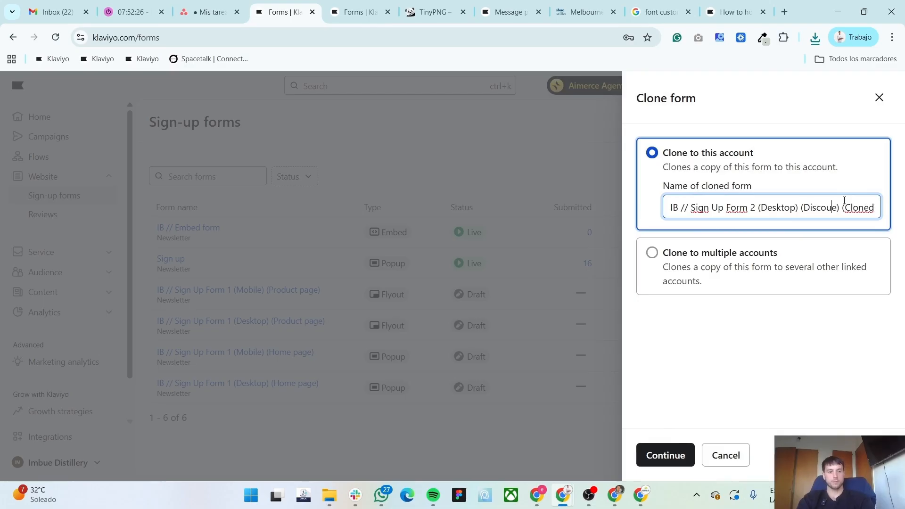
text(nt Reminder)
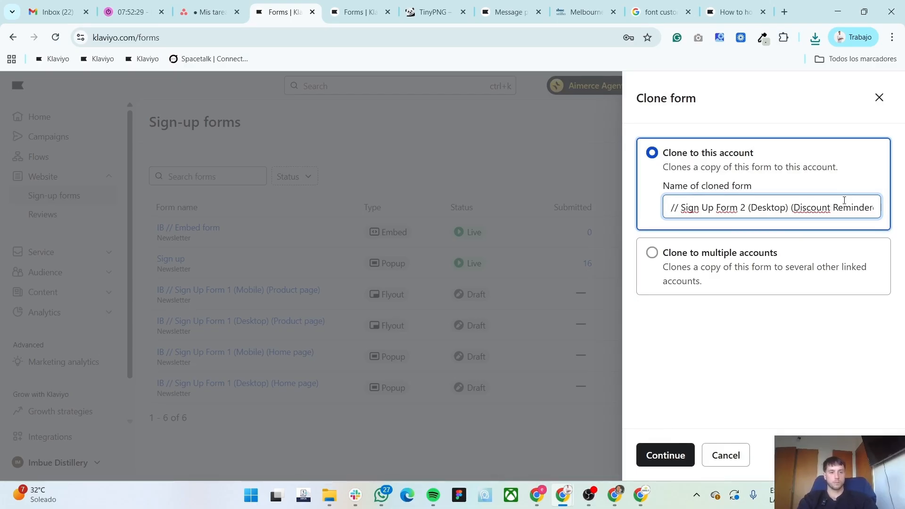
key(shift+Right)
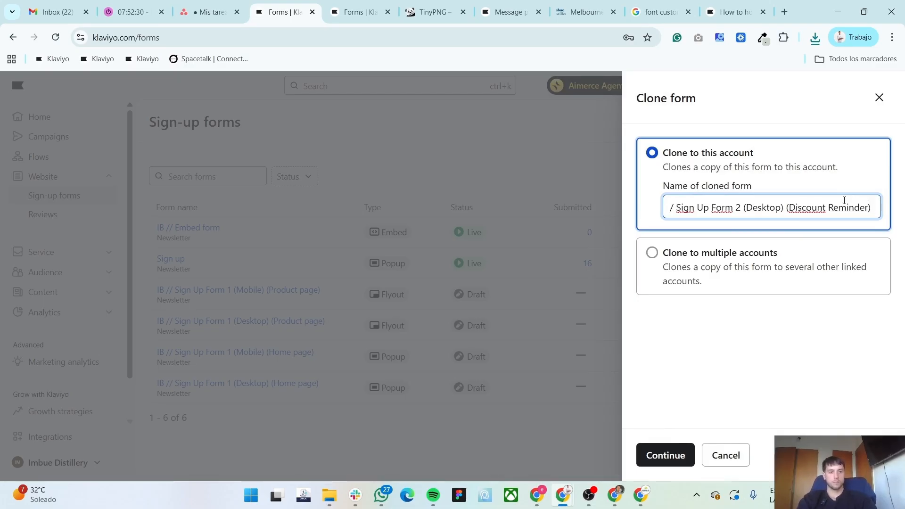
key(shift+End)
key(BackSpace)
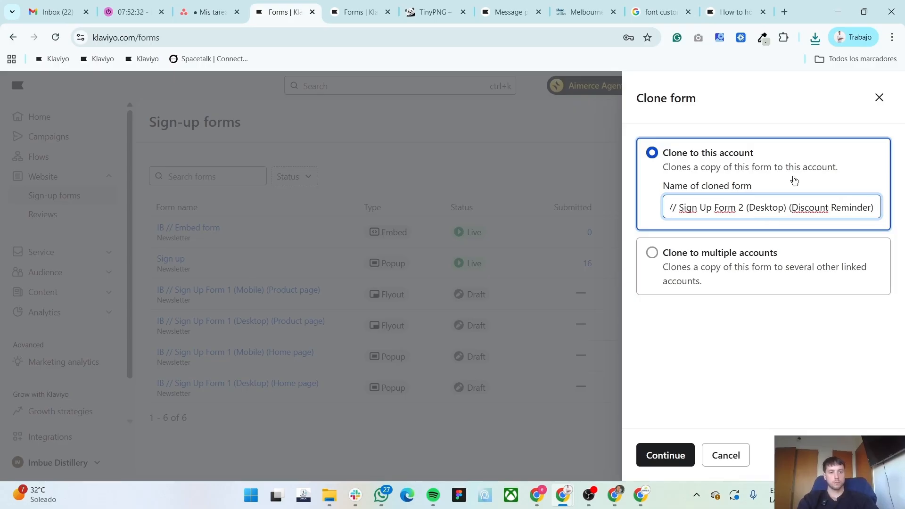
click(664, 456)
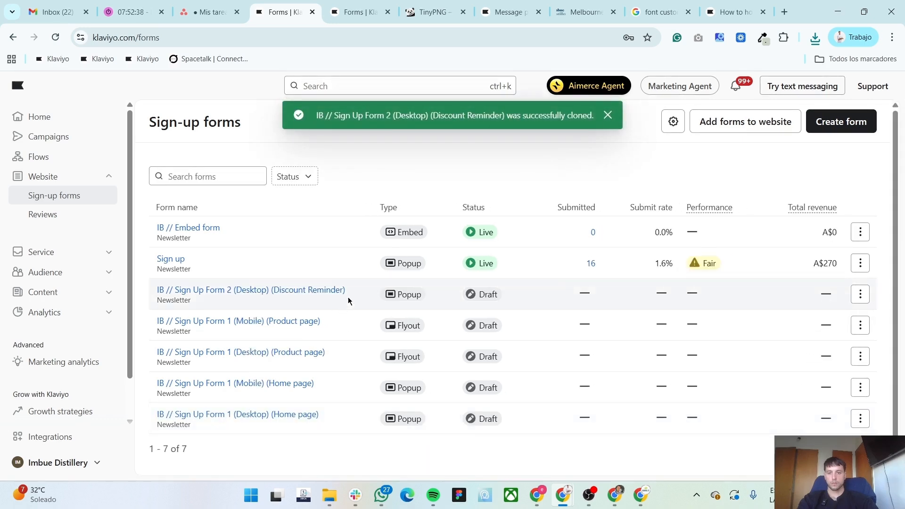
drag(349, 292, 156, 291)
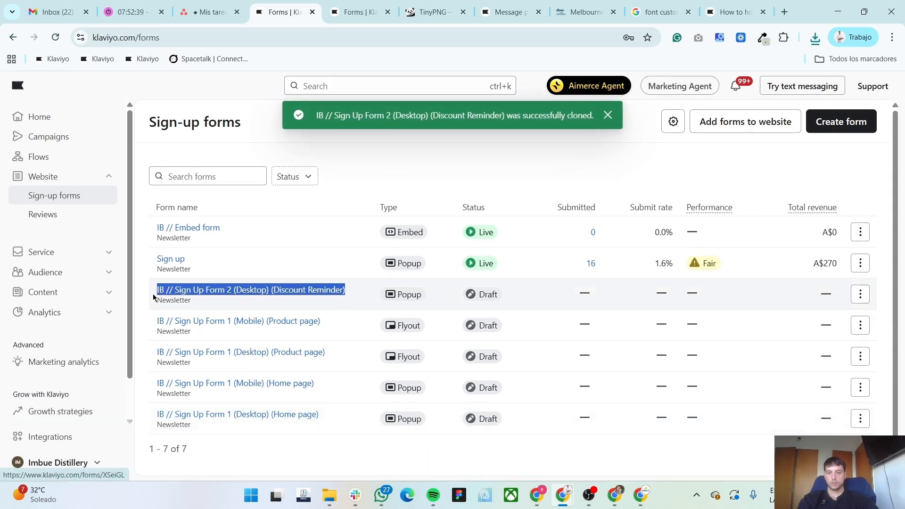
click(353, 297)
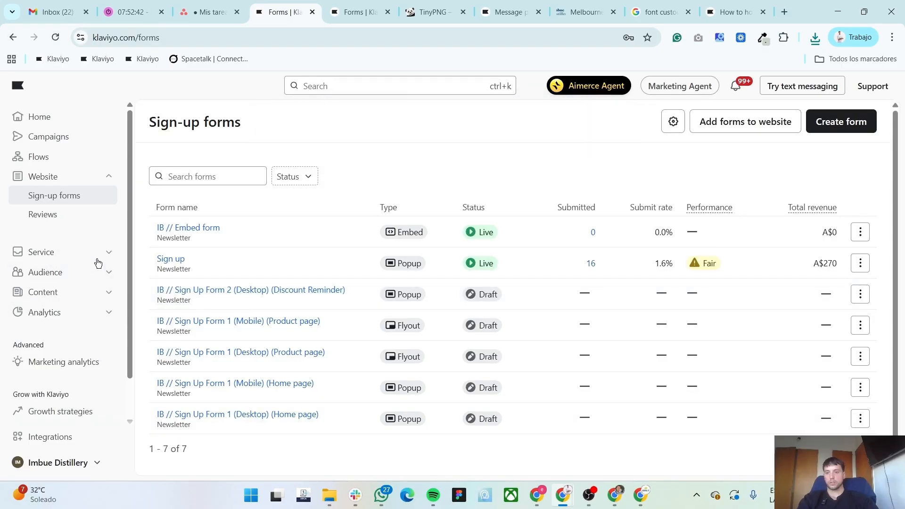
Open Lists & segments in a new tab and copy the segment name "IB // Subscribed but not purchased" from form 3's targeting instructions in Asana
click(76, 274)
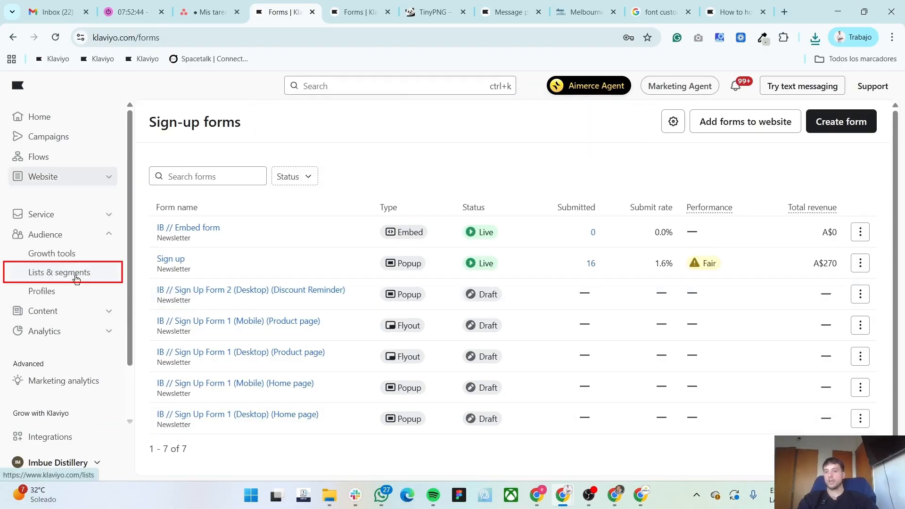
middle_click(60, 274)
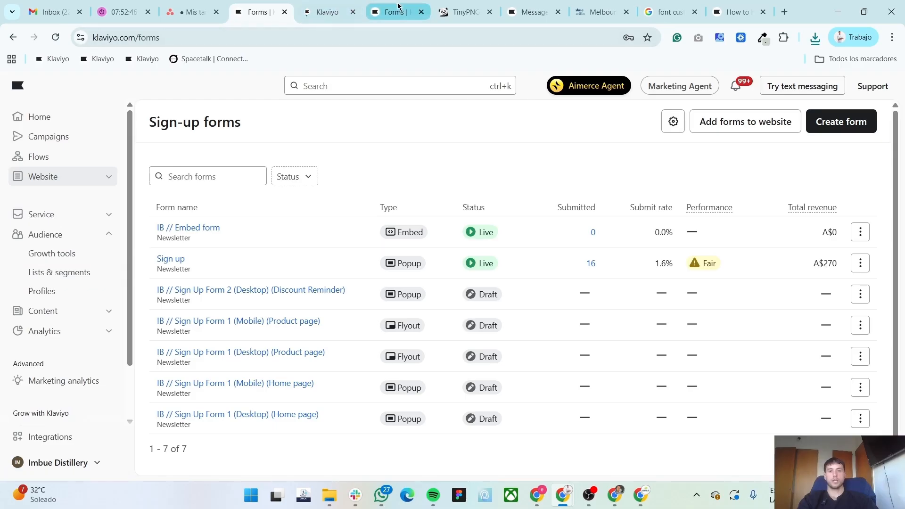
click(310, 13)
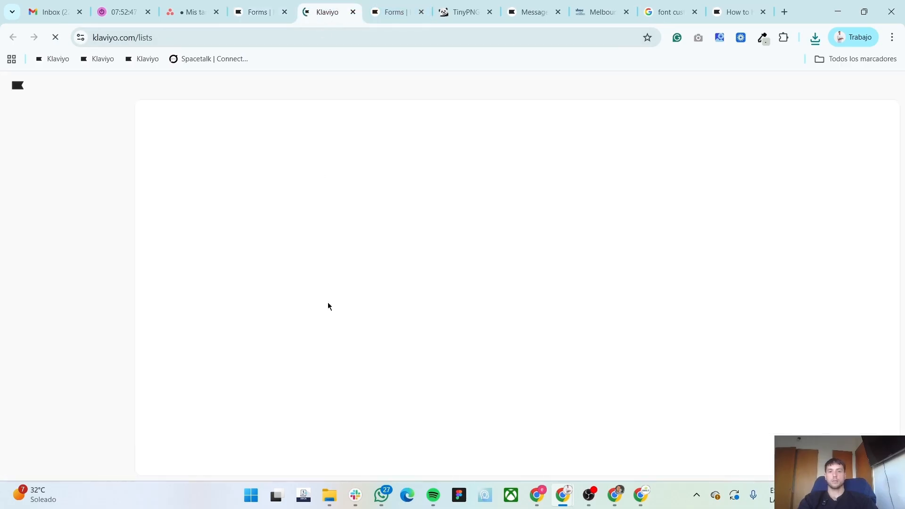
click(198, 14)
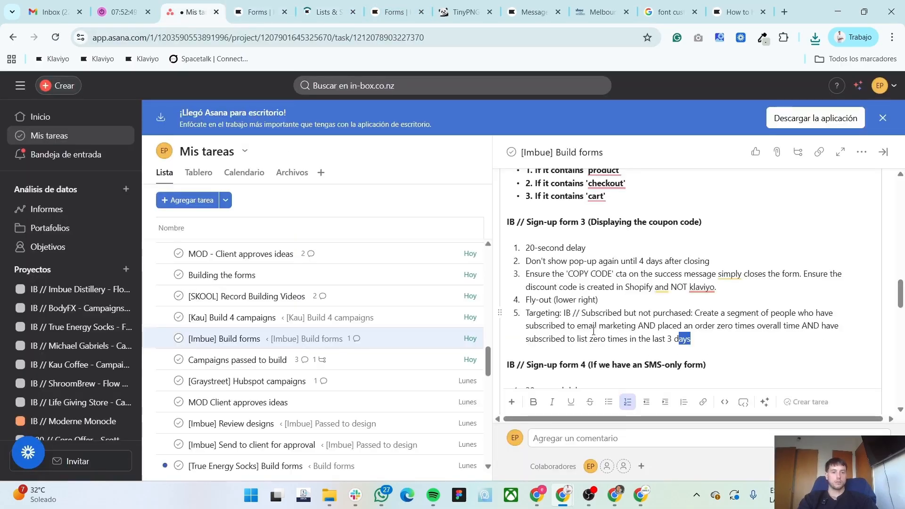
drag(593, 332, 607, 312)
click(631, 326)
mouse_move(689, 306)
mouse_down()
mouse_move(528, 313)
mouse_move(691, 307)
mouse_up()
key(ctrl+c)
Start a new segment in Klaviyo and name it "IB // Subscribed but not purchased"
click(326, 12)
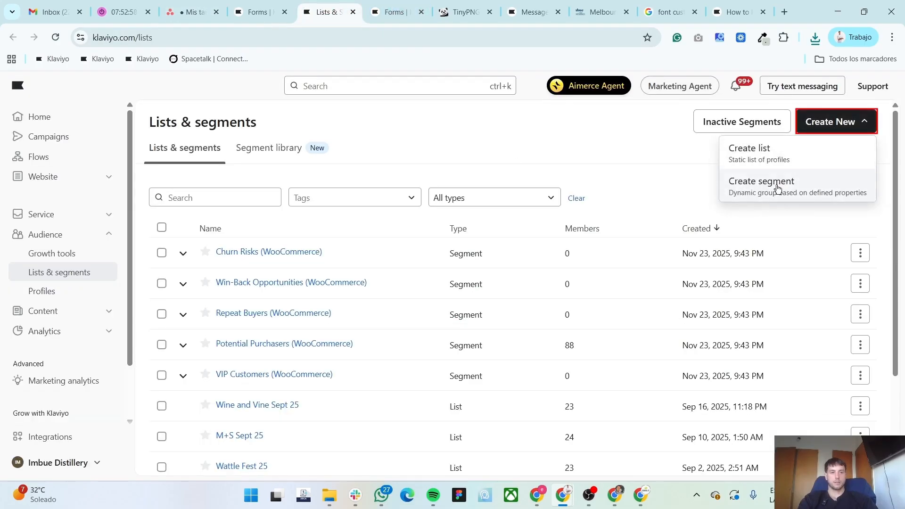
click(781, 182)
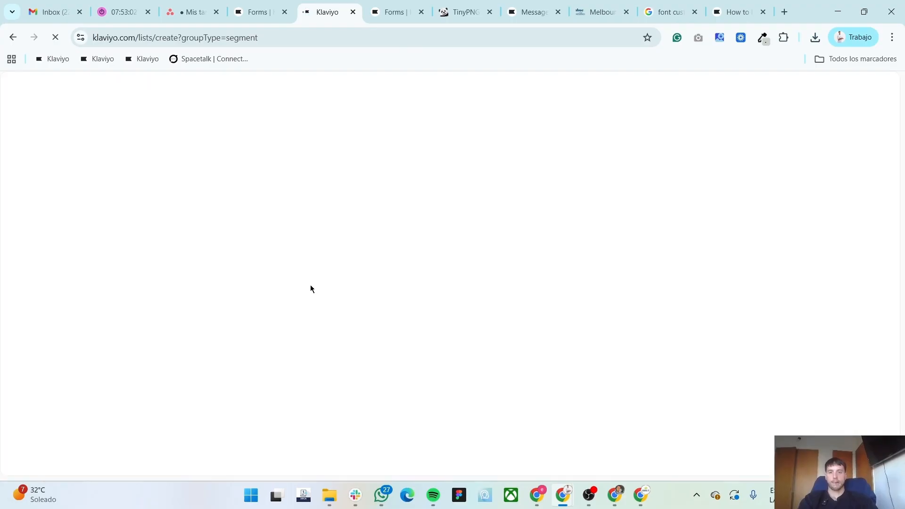
click(421, 12)
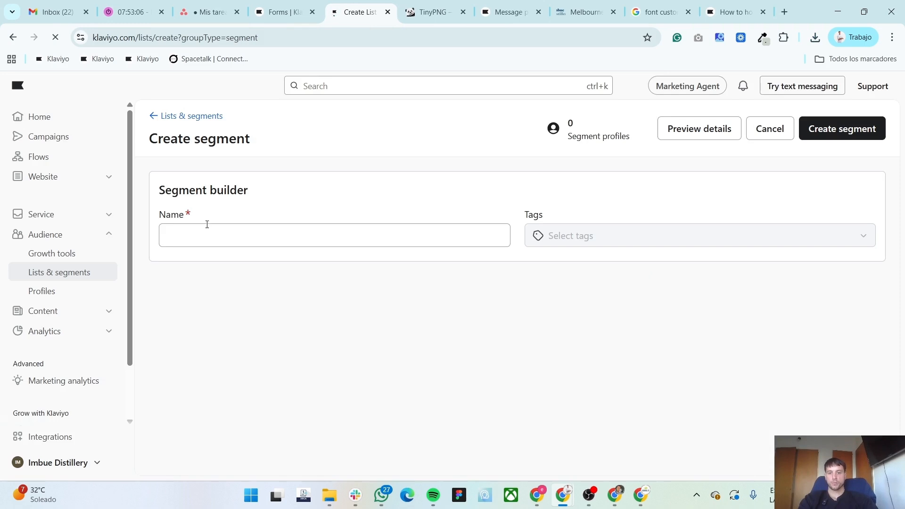
click(244, 239)
key(ctrl+v)
click(354, 193)
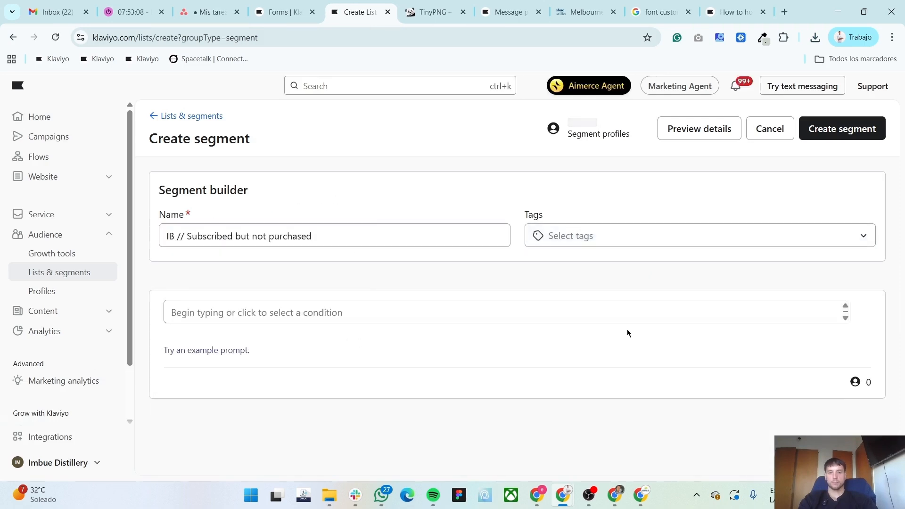
Add a segment condition for people who have Subscribed to Email Marketing at least once over all time
click(362, 317)
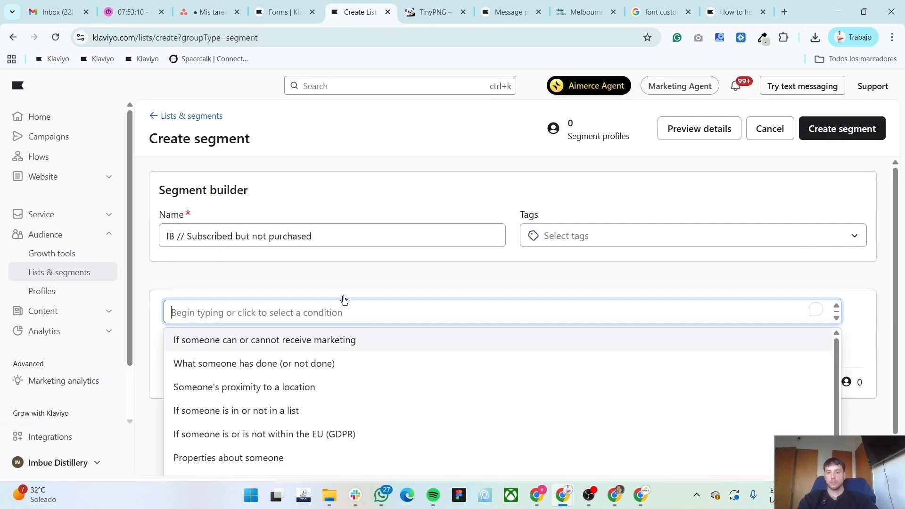
click(330, 325)
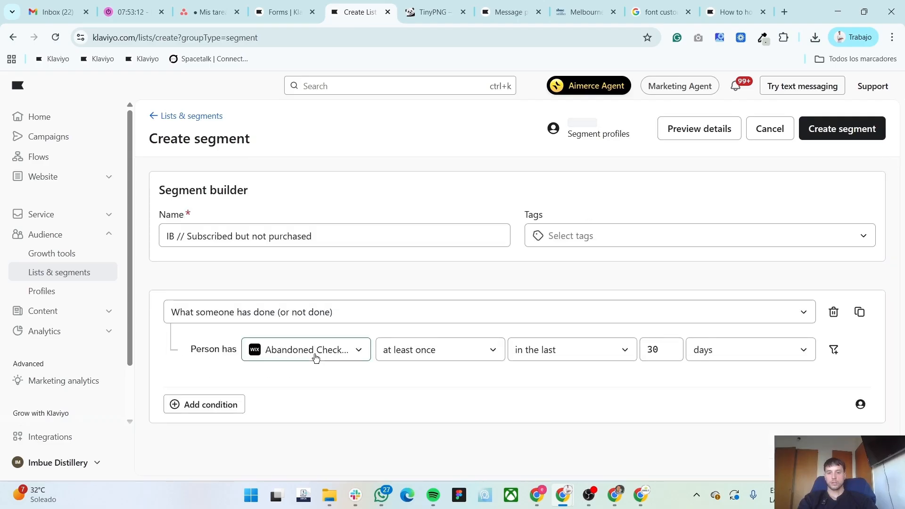
click(307, 357)
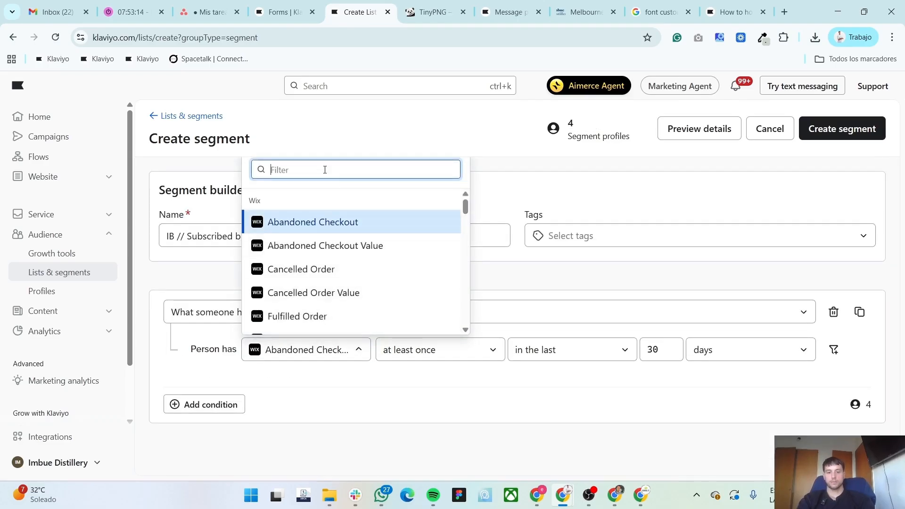
text(subs)
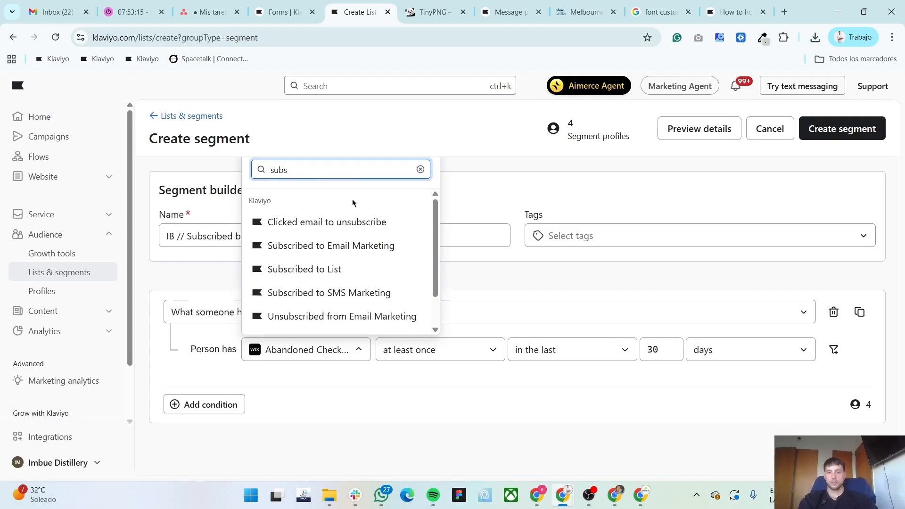
click(354, 251)
click(544, 354)
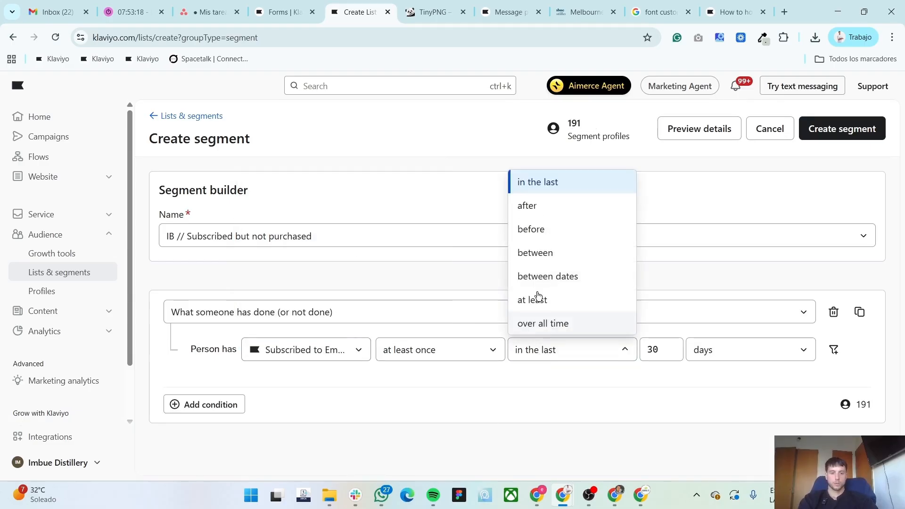
click(562, 322)
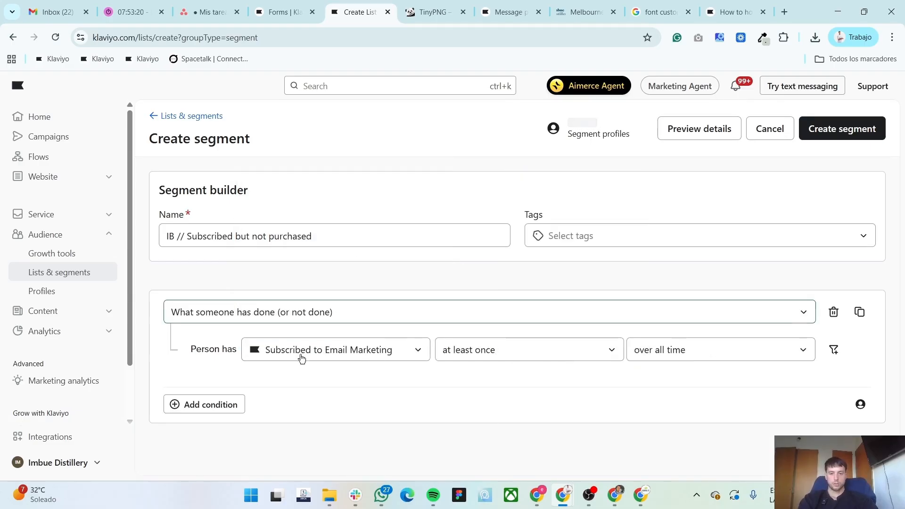
Add an AND condition for people who have Placed Order (WooCommerce) zero times over all time
click(215, 407)
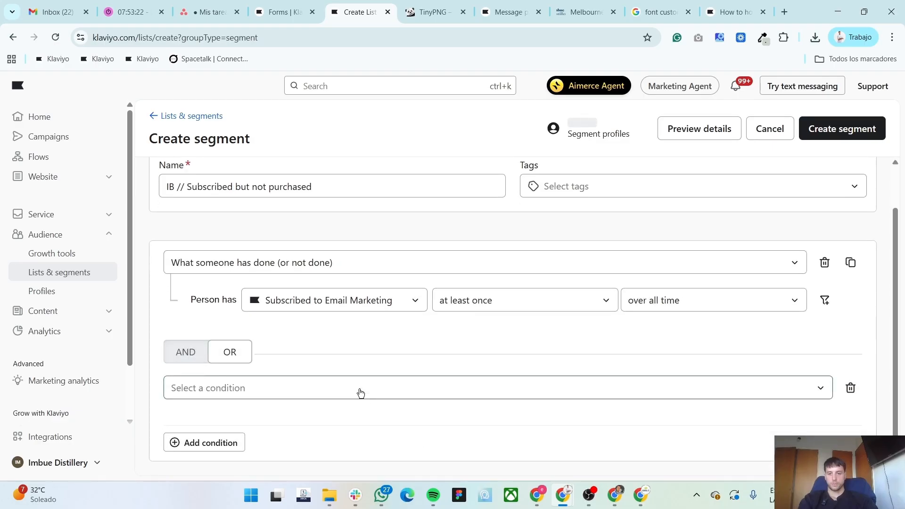
click(187, 352)
click(279, 438)
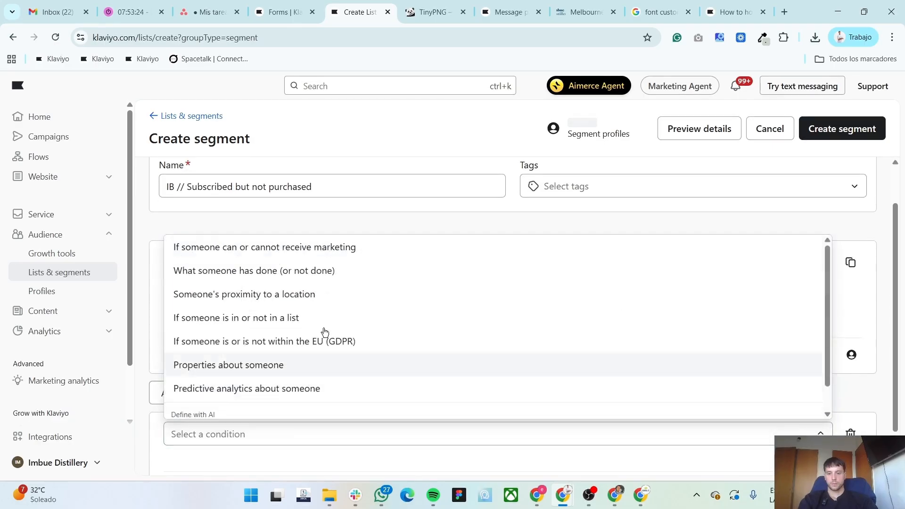
click(322, 268)
click(305, 471)
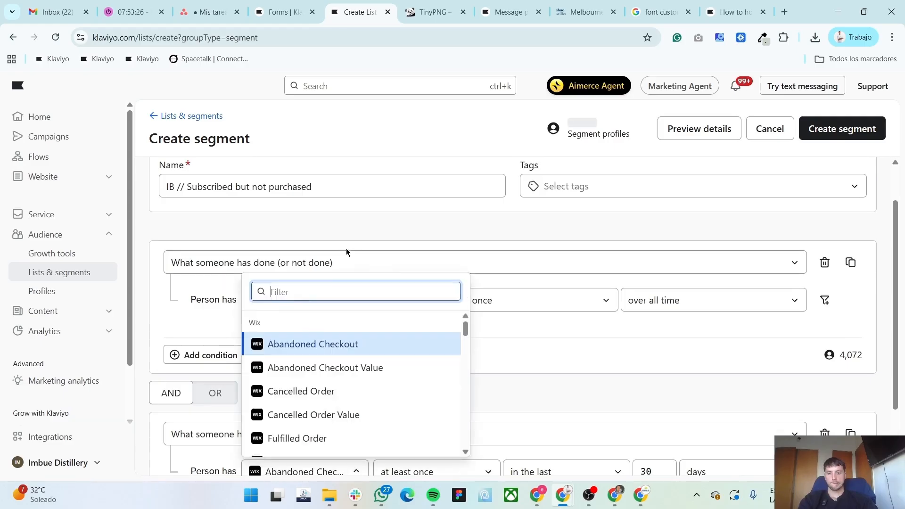
text(plac)
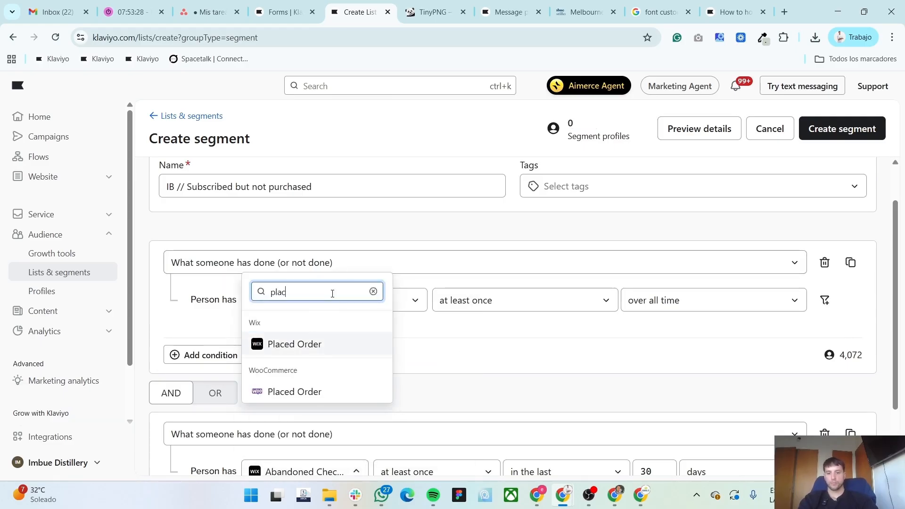
click(317, 392)
scroll(452, 386, down, 2)
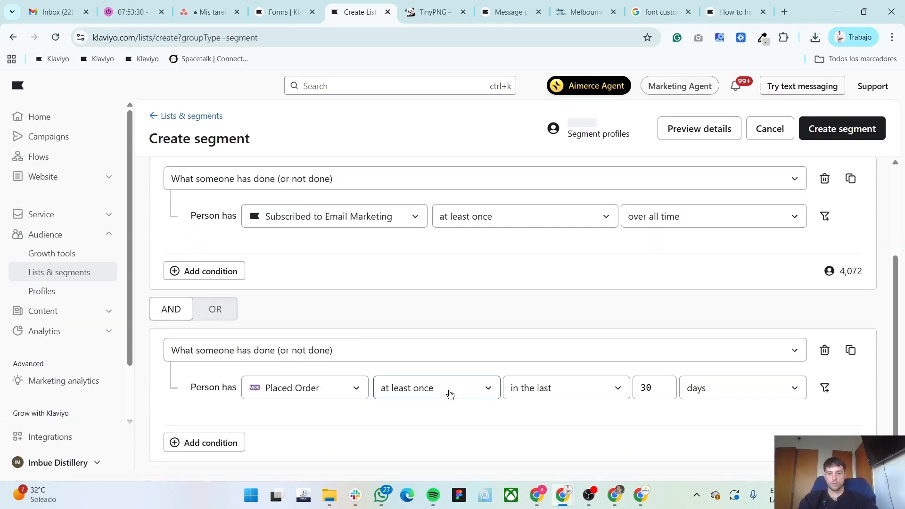
click(450, 394)
click(427, 267)
click(584, 390)
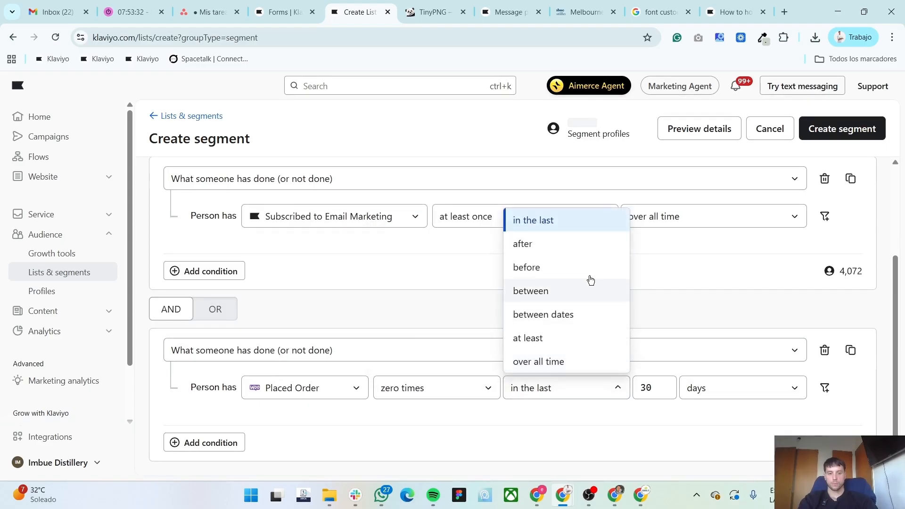
click(545, 362)
Add another AND condition for people who have Subscribed to List zero times in the last 3 days
click(222, 446)
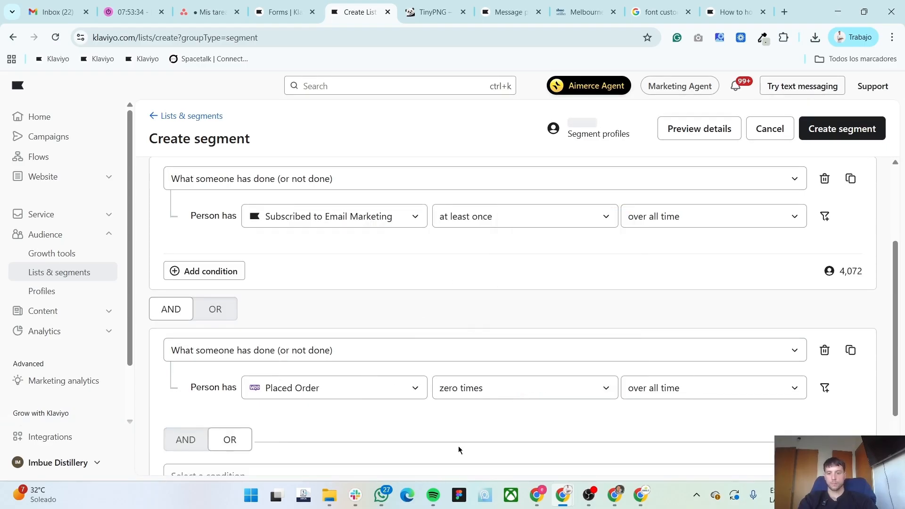
scroll(308, 403, down, 3)
click(290, 388)
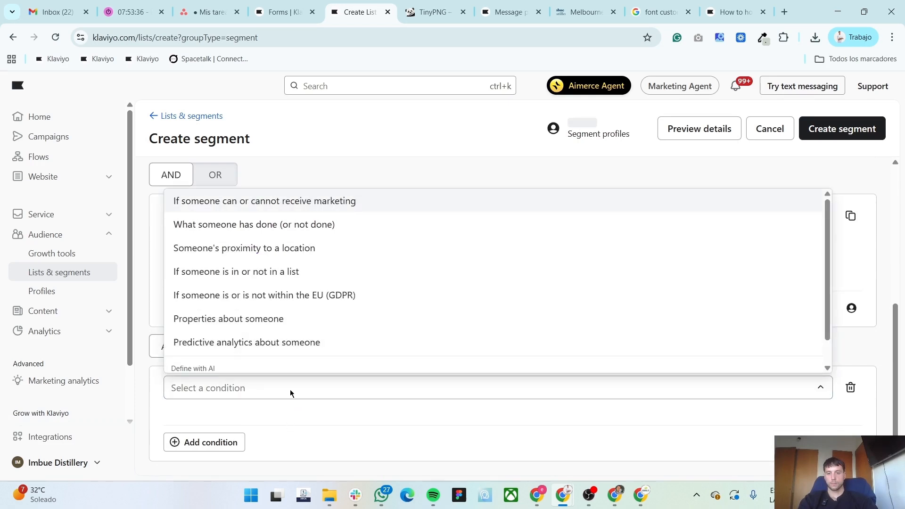
click(302, 226)
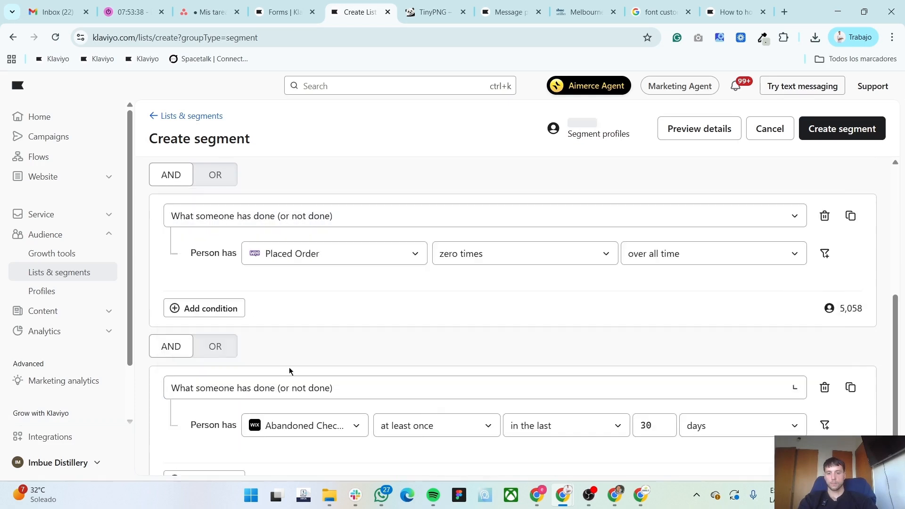
click(293, 433)
text(subs)
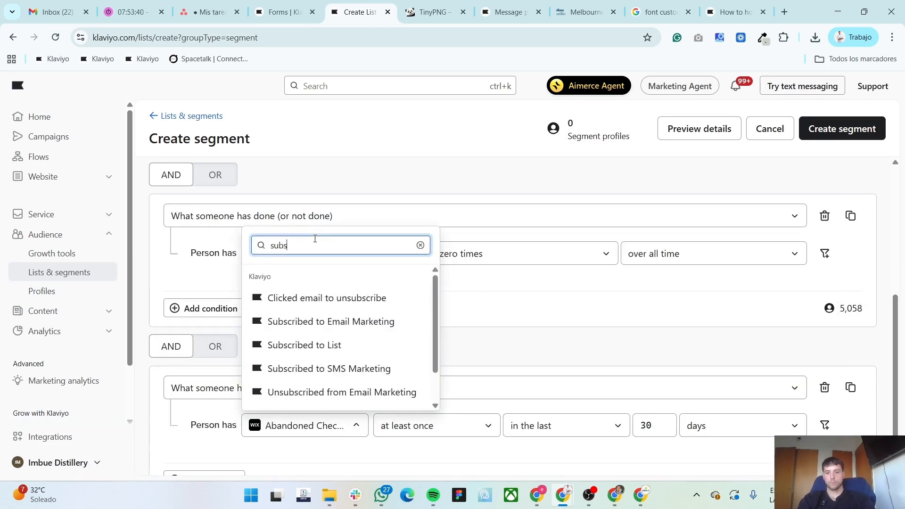
click(354, 342)
click(415, 426)
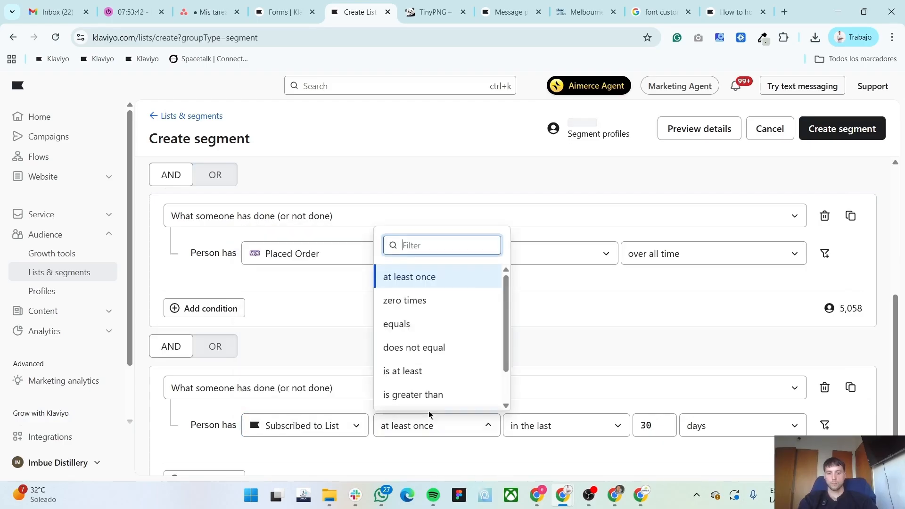
click(412, 300)
click(663, 426)
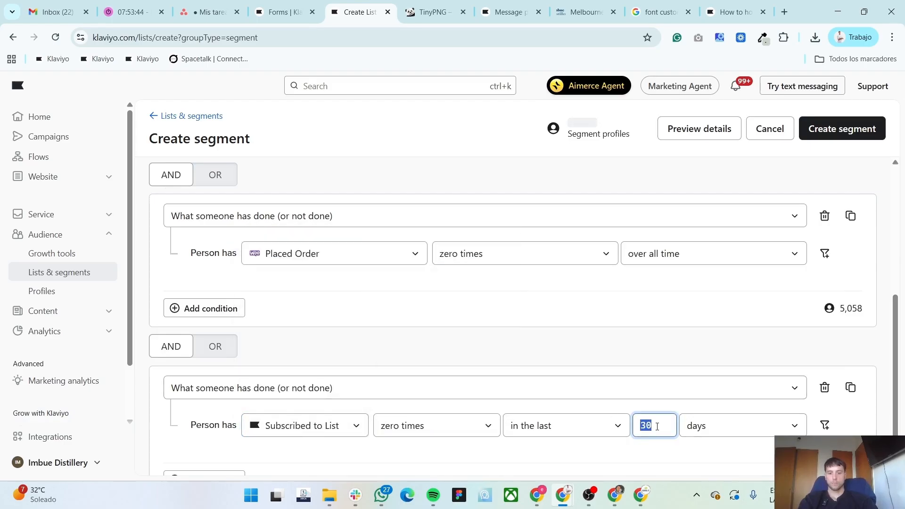
Review the segment's name and all three conditions, and create the segment
scroll(364, 388, up, 4)
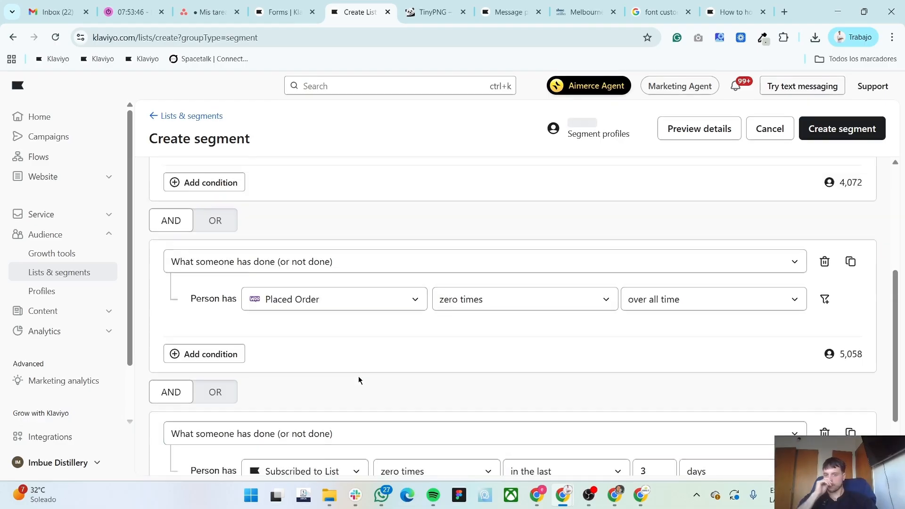
scroll(365, 384, down, 3)
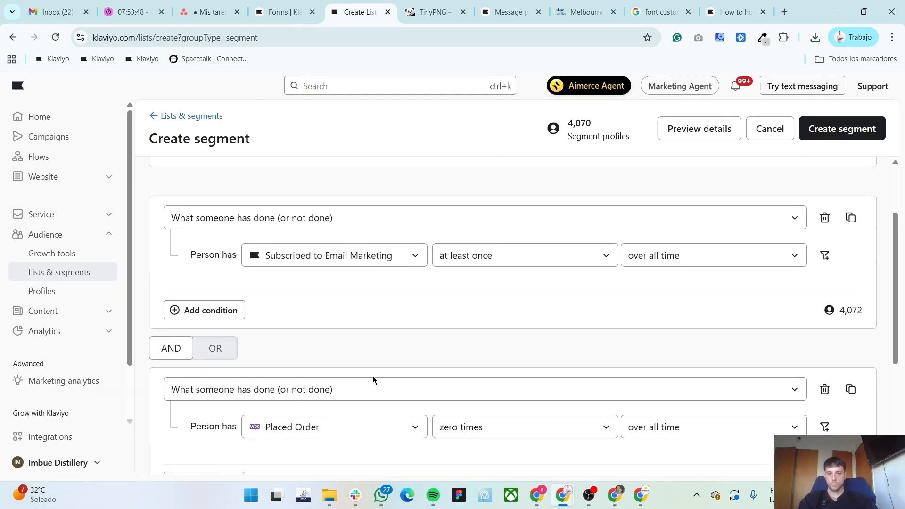
scroll(583, 408, down, 2)
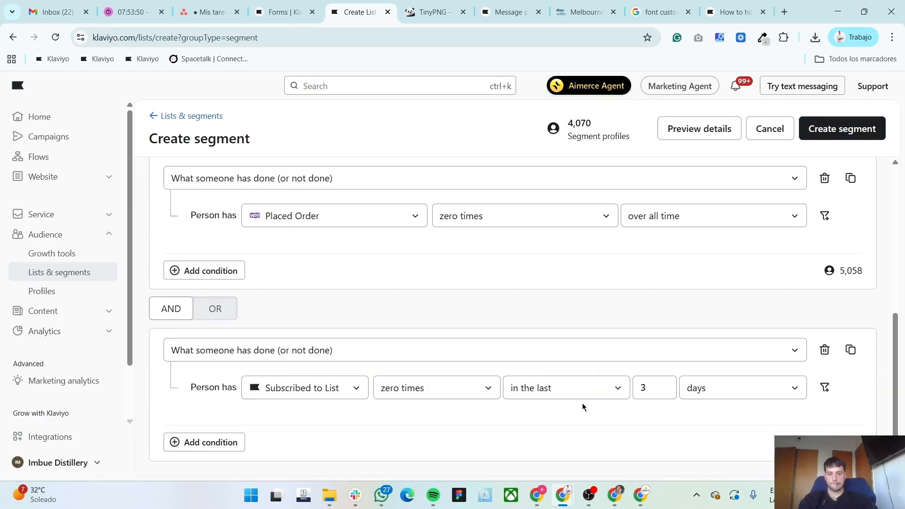
scroll(583, 408, up, 7)
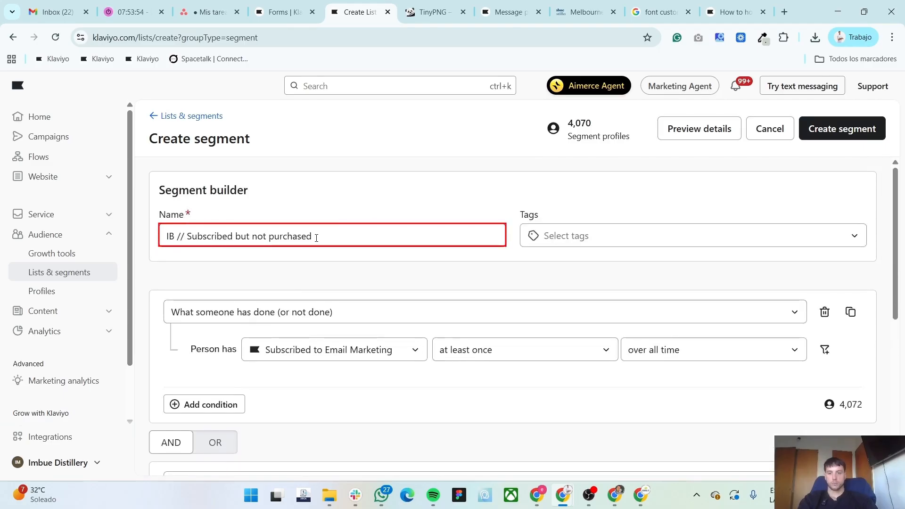
drag(317, 238, 207, 237)
click(165, 243)
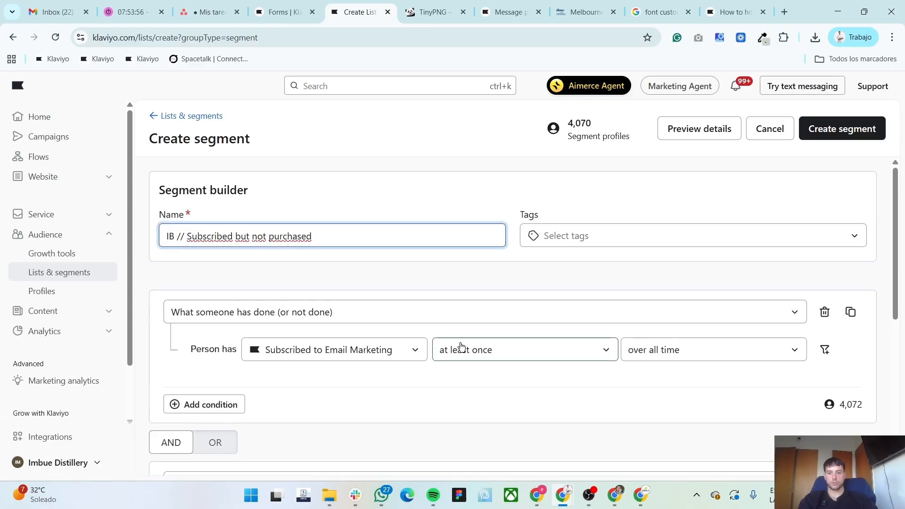
scroll(460, 347, down, 1)
scroll(461, 347, up, 1)
scroll(462, 347, down, 6)
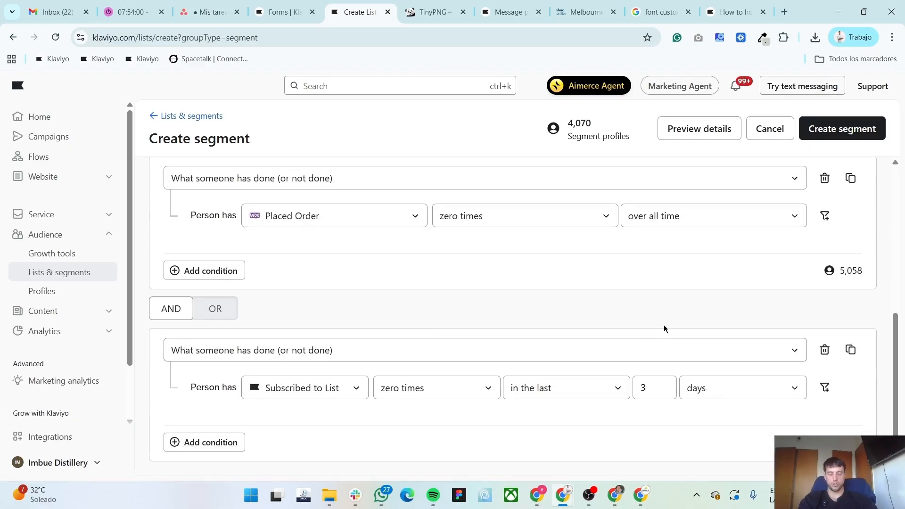
scroll(665, 329, up, 6)
click(865, 129)
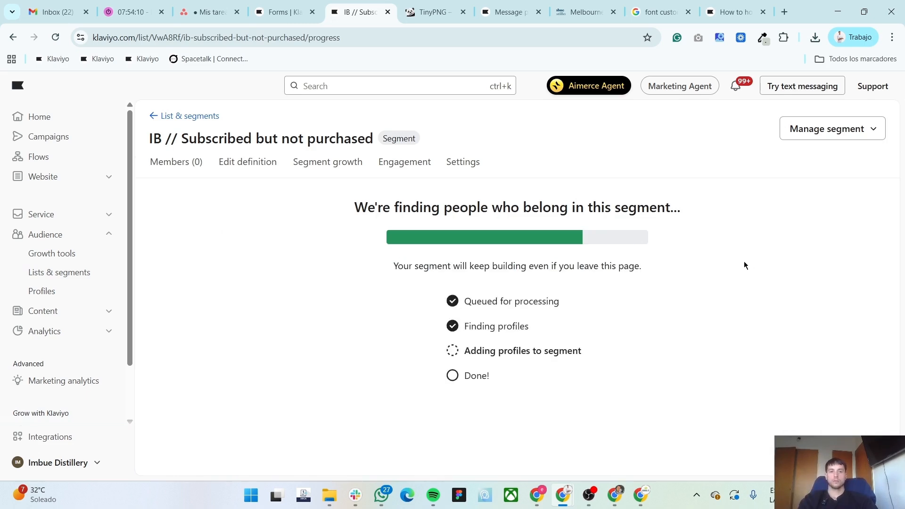
Open "IB // Sign Up Form 2 (Desktop) (Discount Reminder)" for editing and check the Form 2 Step 1 desktop design in Figma
click(289, 11)
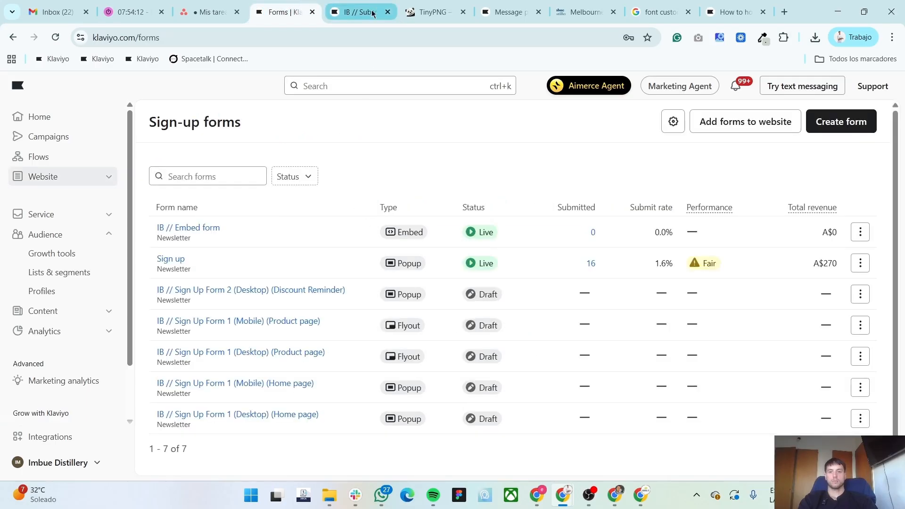
click(308, 295)
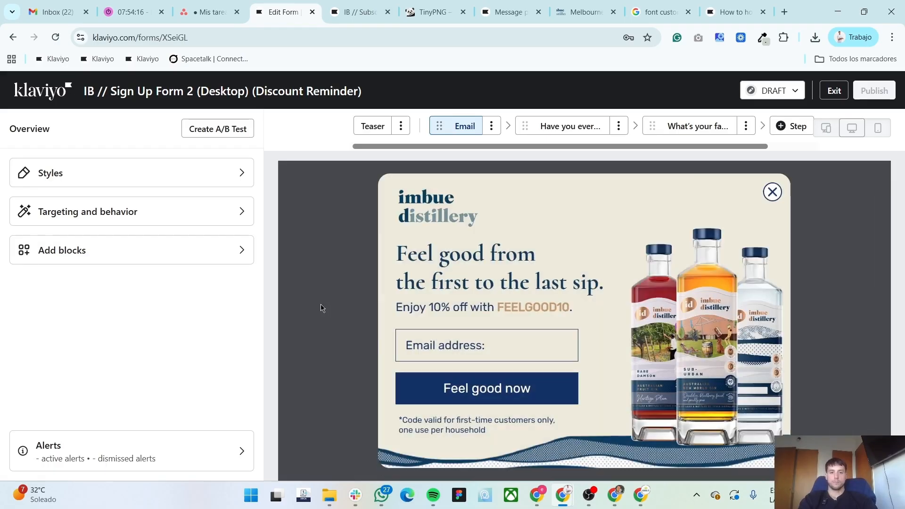
key(alt+Tab)
key(alt+Tab)
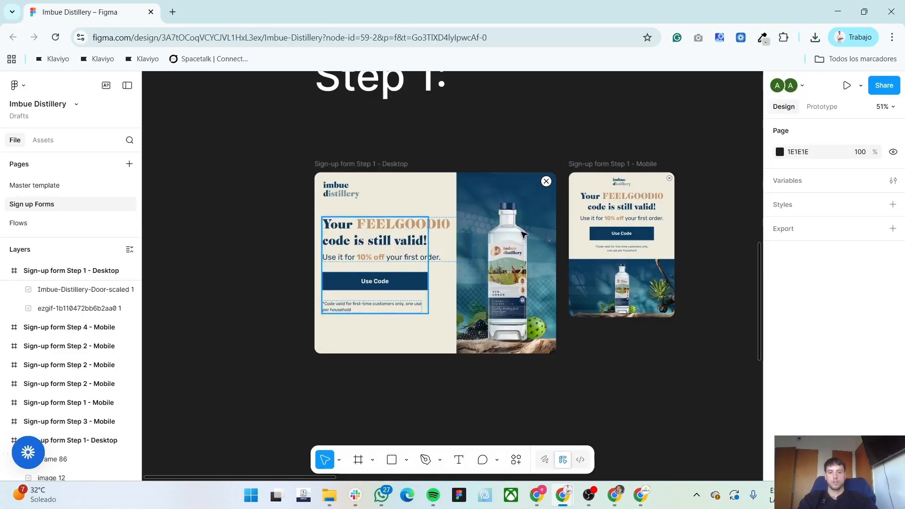
scroll(259, 269, down, 3)
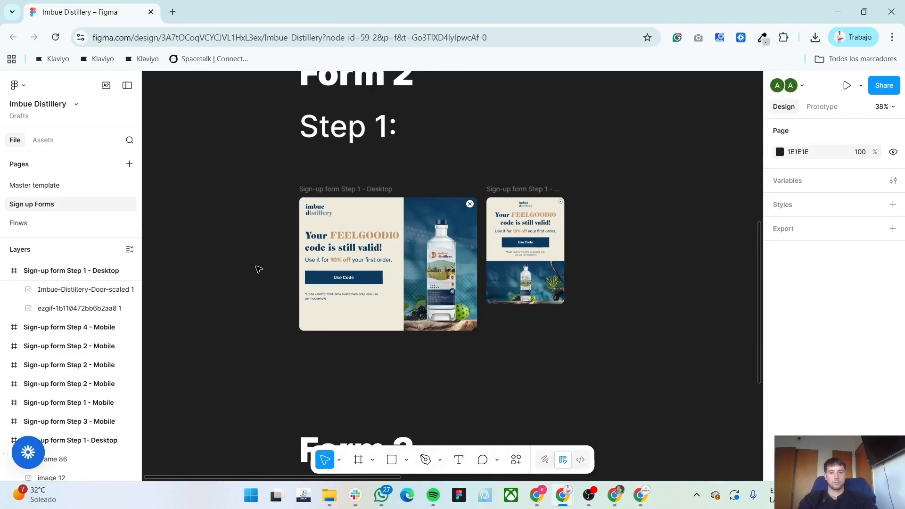
scroll(257, 269, up, 3)
key(alt+Tab)
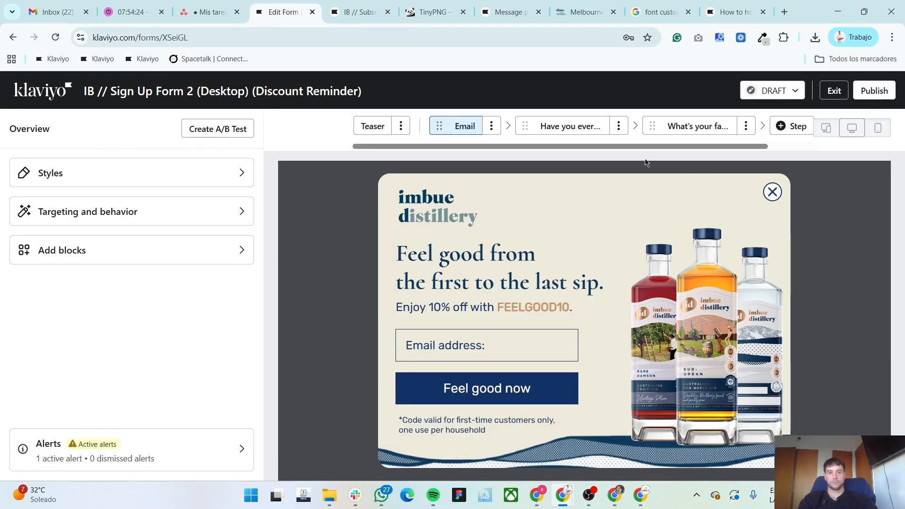
Delete the "Have you ever..." and "What's your fa..." steps from the form
click(619, 126)
click(613, 186)
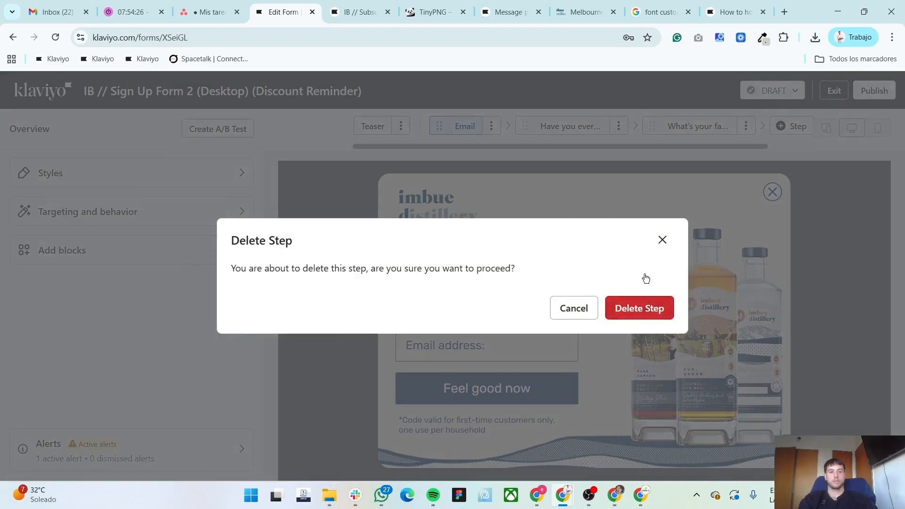
click(644, 307)
click(655, 129)
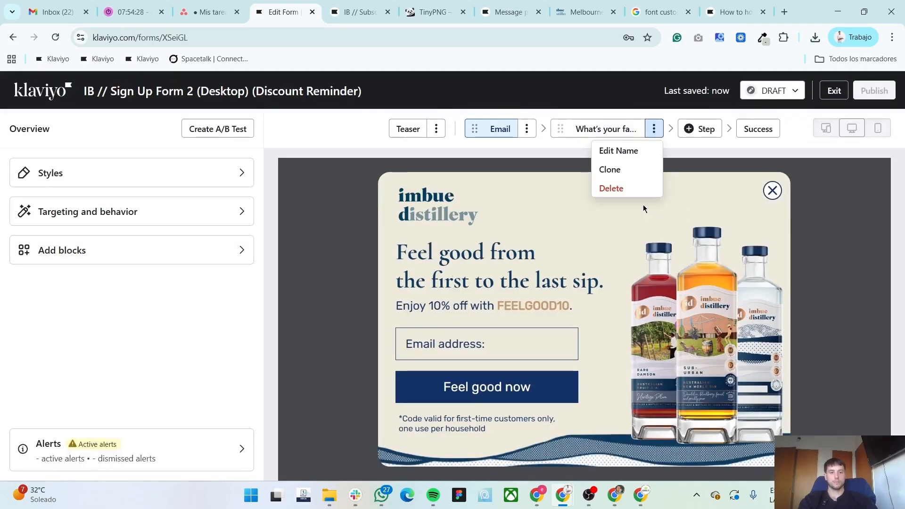
click(611, 188)
click(643, 307)
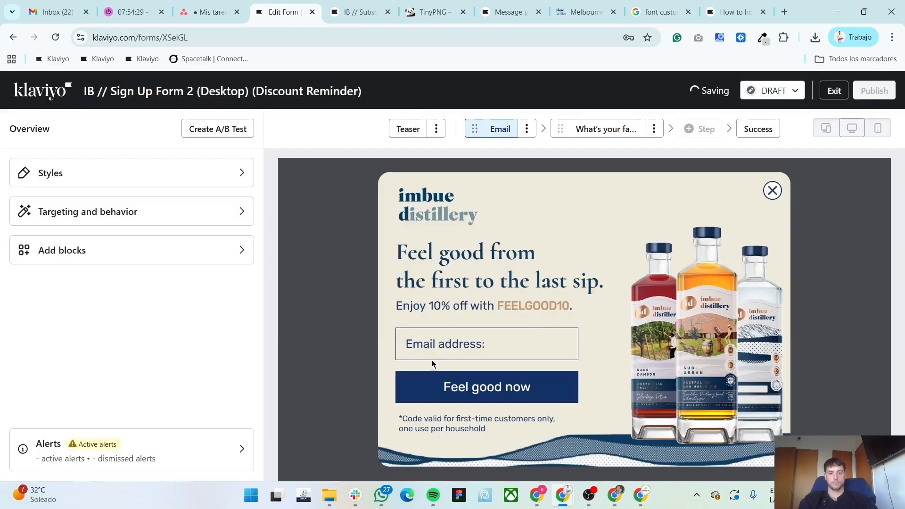
Delete the email address input block from the form's Email step
click(456, 347)
key(Delete)
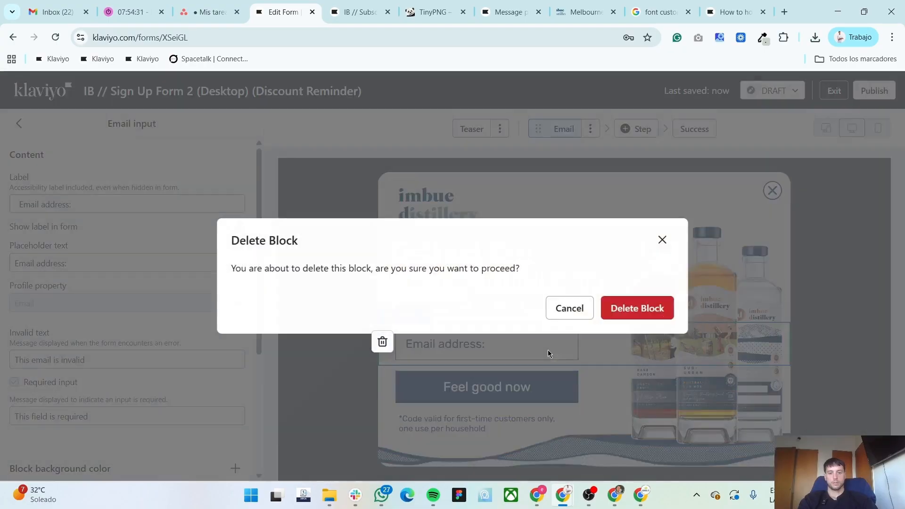
click(613, 309)
Replace the form's background image by uploading "Sign-up form Step 1 - Desktop" from the form 2 folder
click(97, 184)
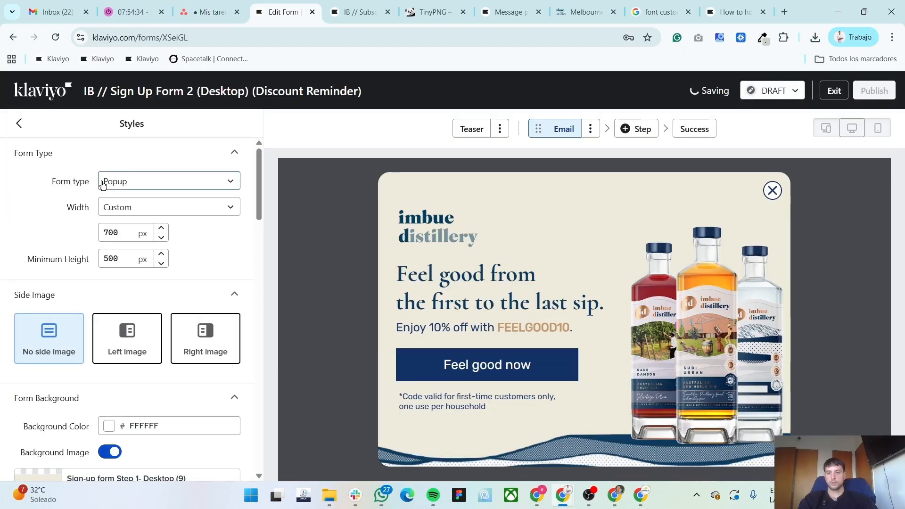
scroll(196, 298, down, 4)
click(95, 329)
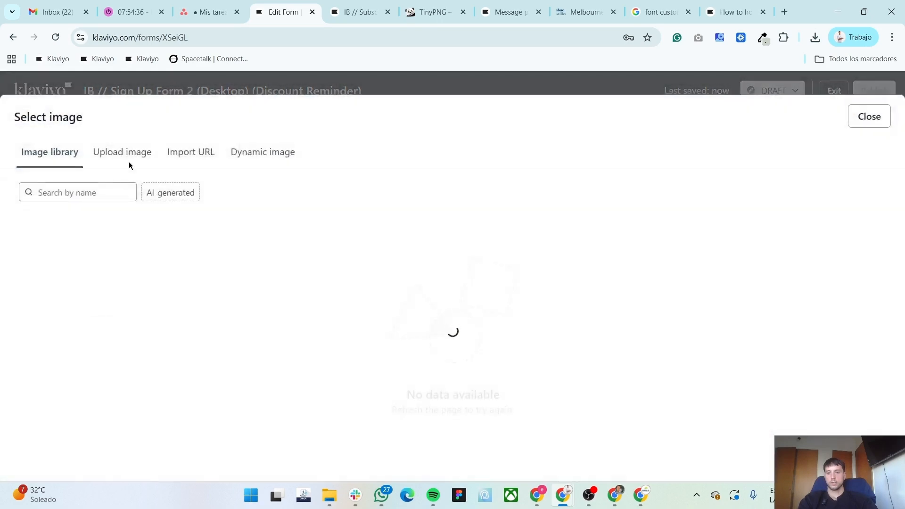
click(124, 155)
click(311, 325)
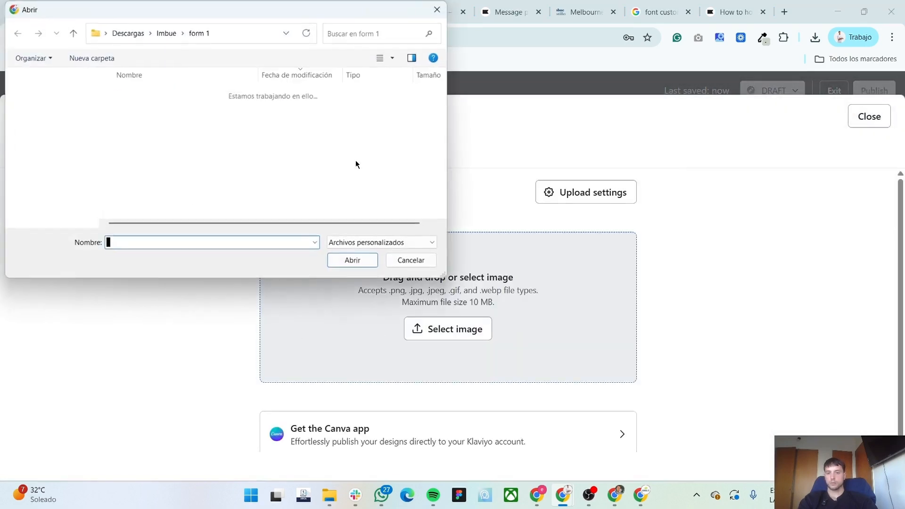
click(73, 33)
double_click(180, 113)
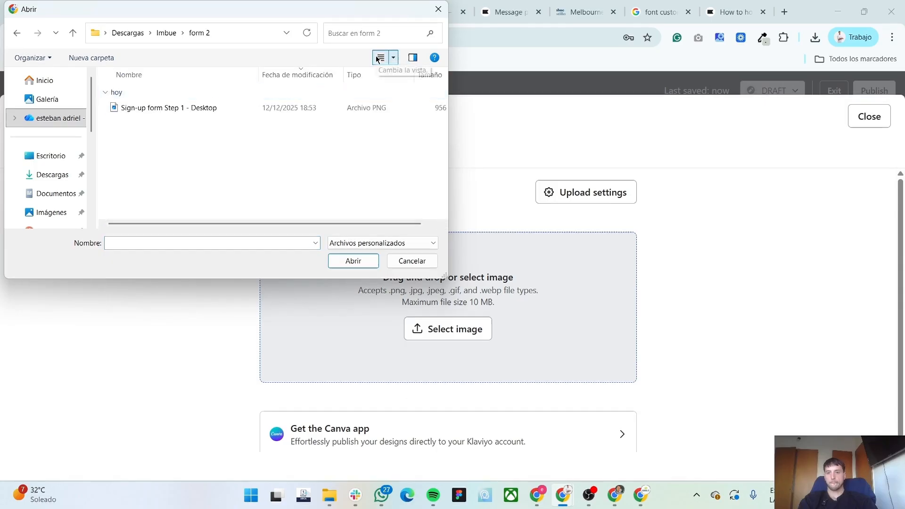
double_click(188, 108)
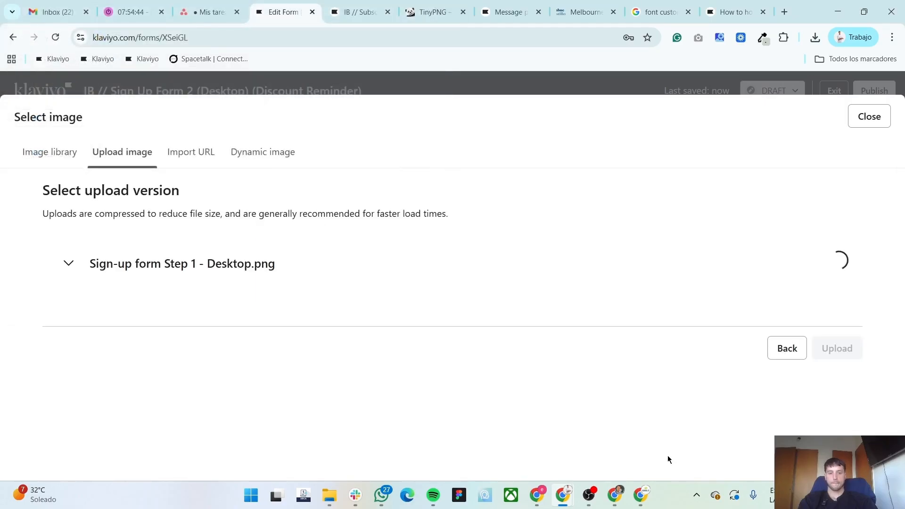
click(833, 440)
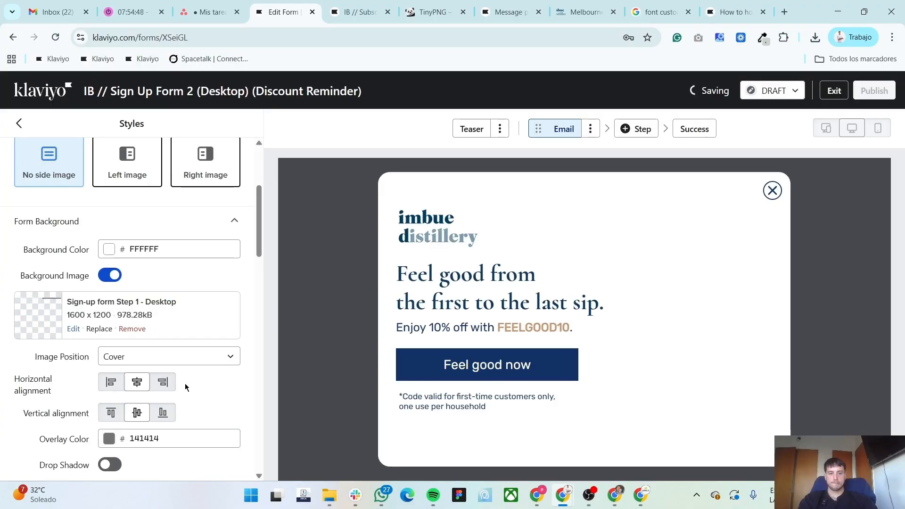
Switch to Figma and copy the headline text from the Sign-up form Step 1 desktop design
key(alt+Tab)
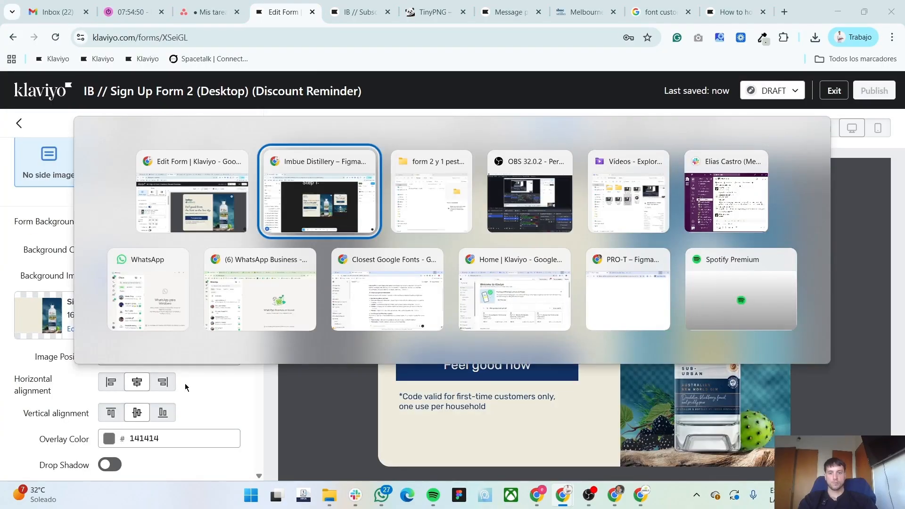
click(358, 228)
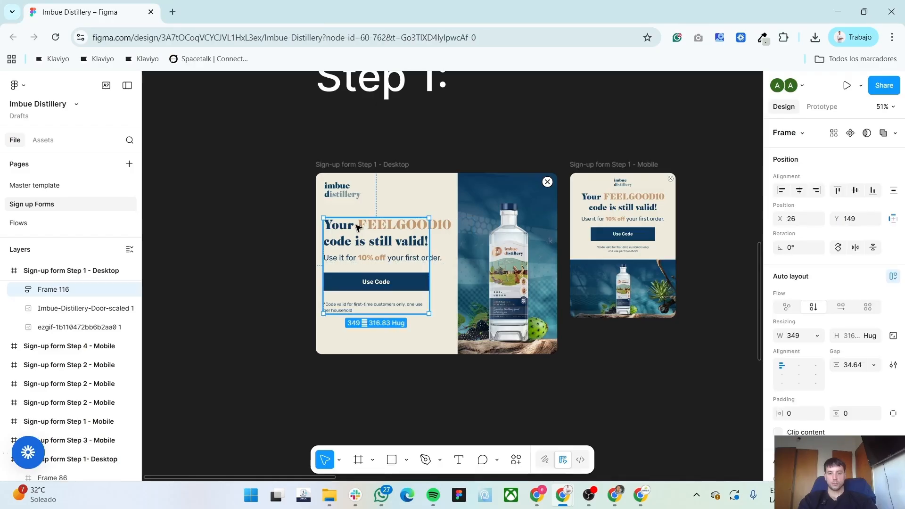
double_click(358, 229)
key(alt+Tab)
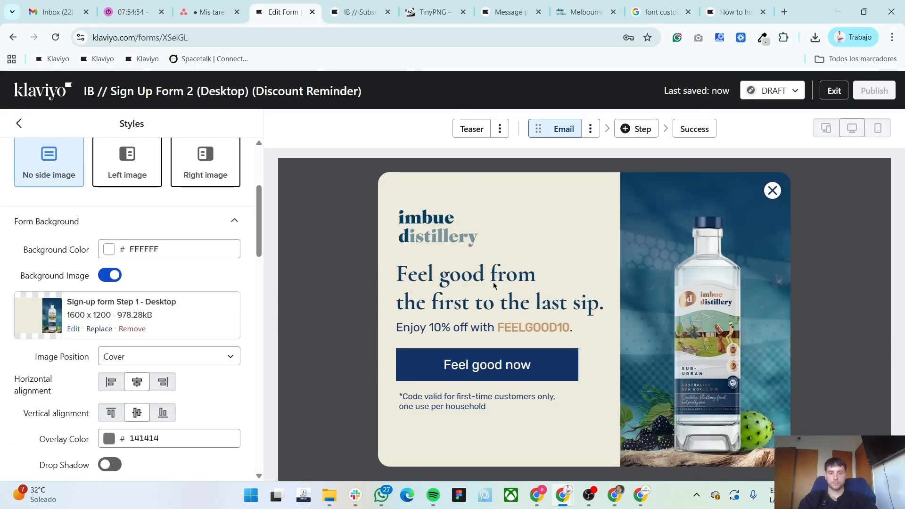
Try to replace the form's entire heading with "Your FEELGOOD10 code is still valid!", and undo the replacement
click(494, 286)
key(ctrl+a)
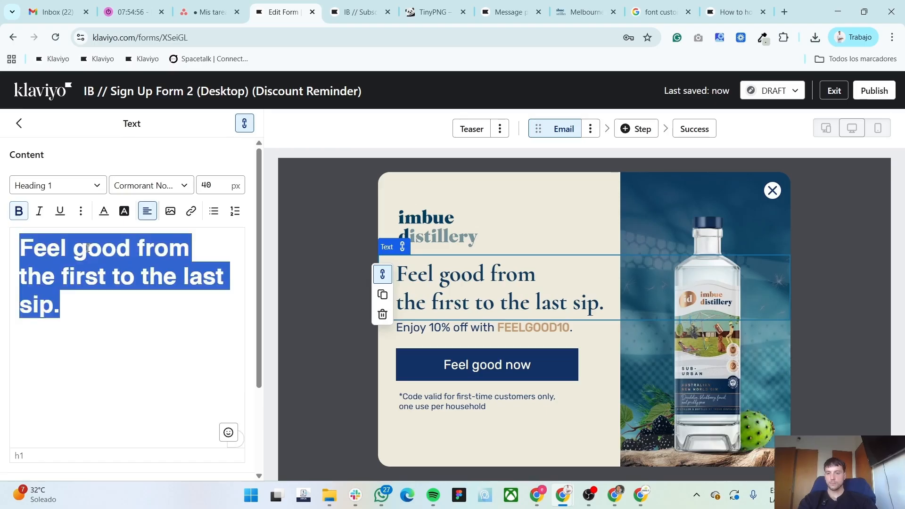
text(Your FEELGOOD10 code is still valid!)
key(ctrl+a)
click(149, 191)
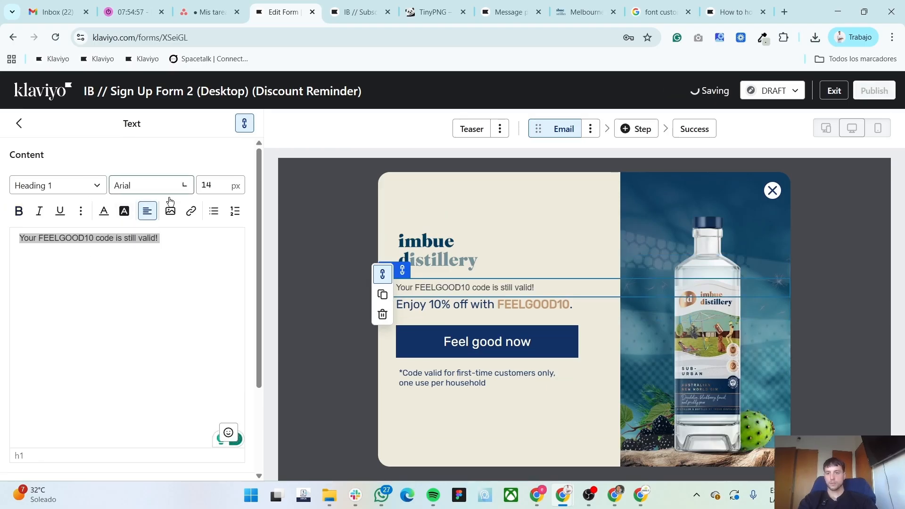
scroll(168, 289, up, 2)
click(65, 306)
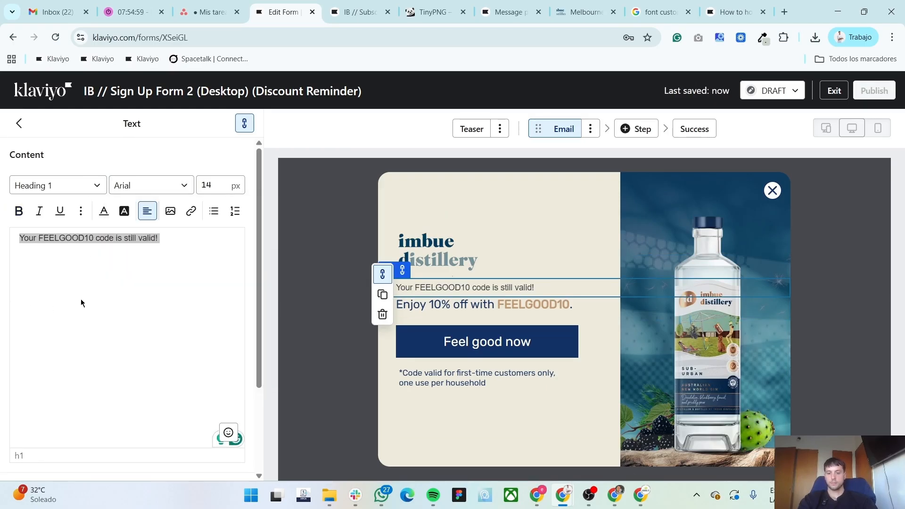
click(134, 269)
key(ctrl+z)
Replace the heading wording with "Your FEELGOOD10 code is still valid!" in the existing heading style, breaking the line before "code" as in Figma
click(109, 310)
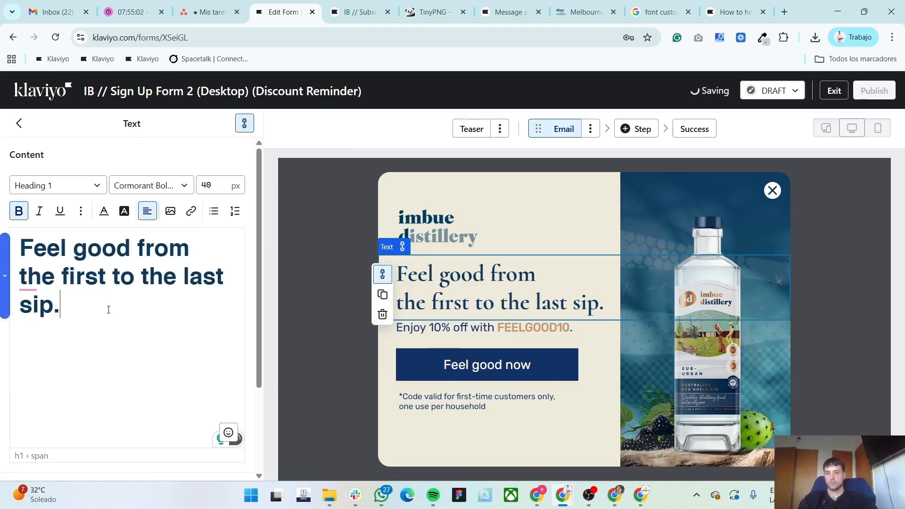
key(ctrl+v)
click(512, 305)
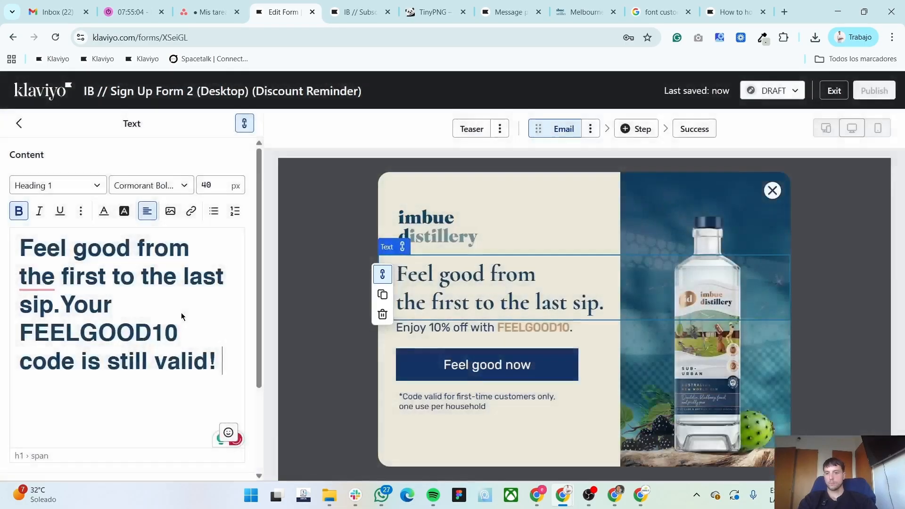
drag(66, 306, 1, 238)
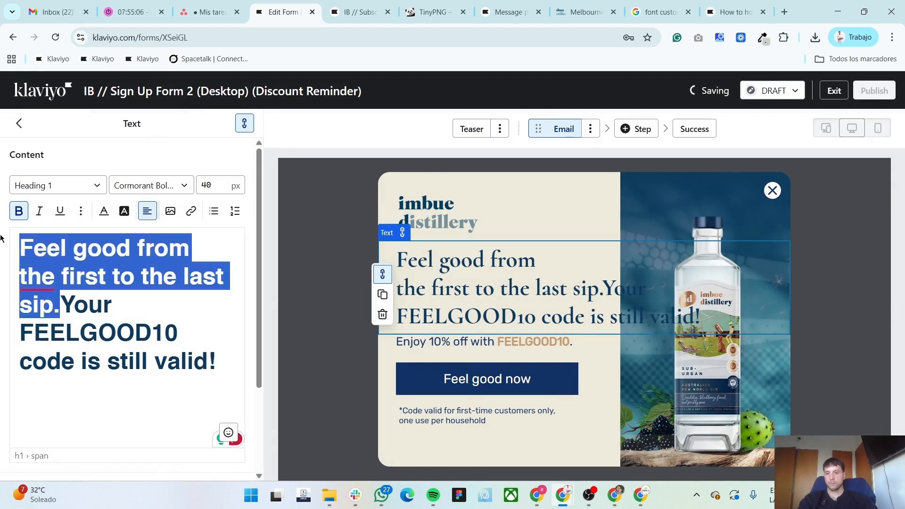
key(BackSpace)
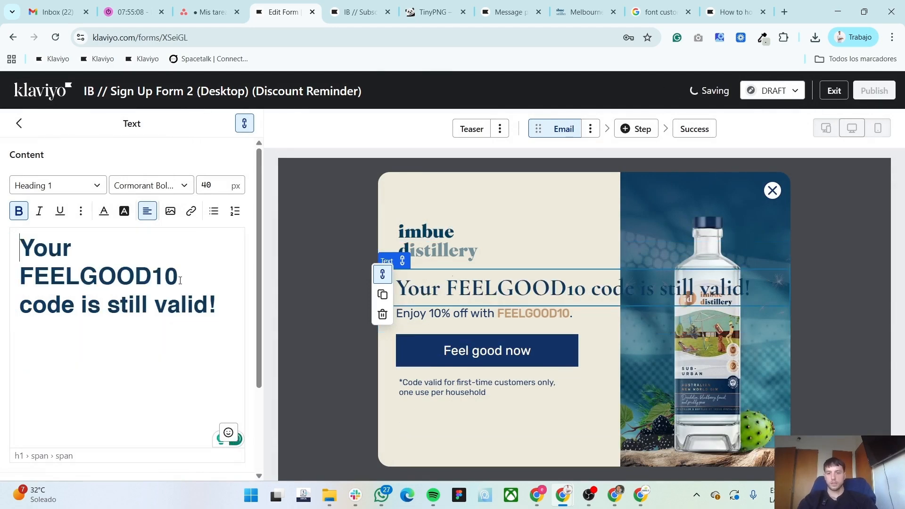
key(alt+Tab)
key(alt+Tab)
key(shift+Return)
key(alt+Tab)
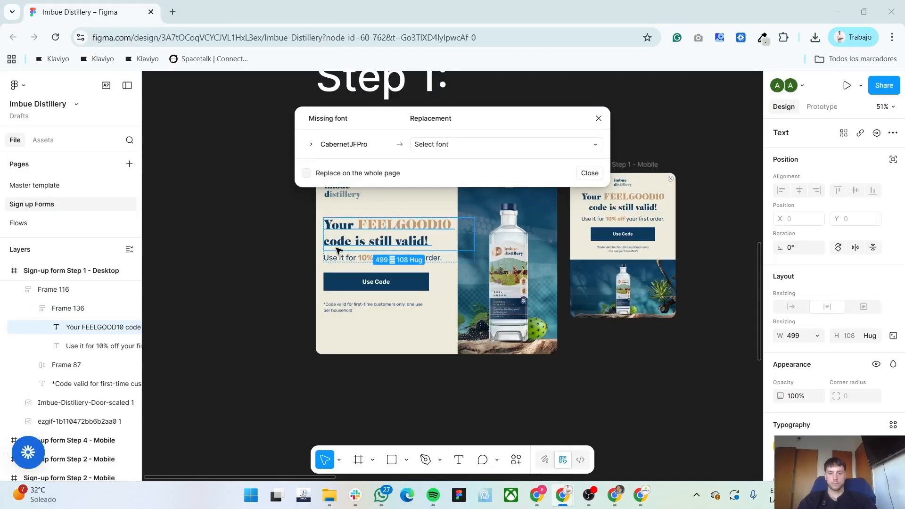
key(alt+Tab)
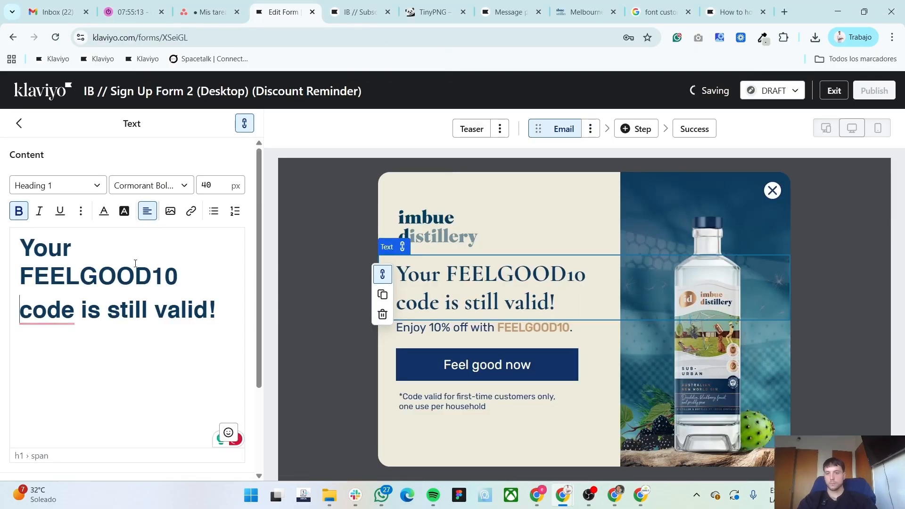
Recolor "FEELGOOD10" in the heading with the recently used tan color
drag(178, 273, 33, 276)
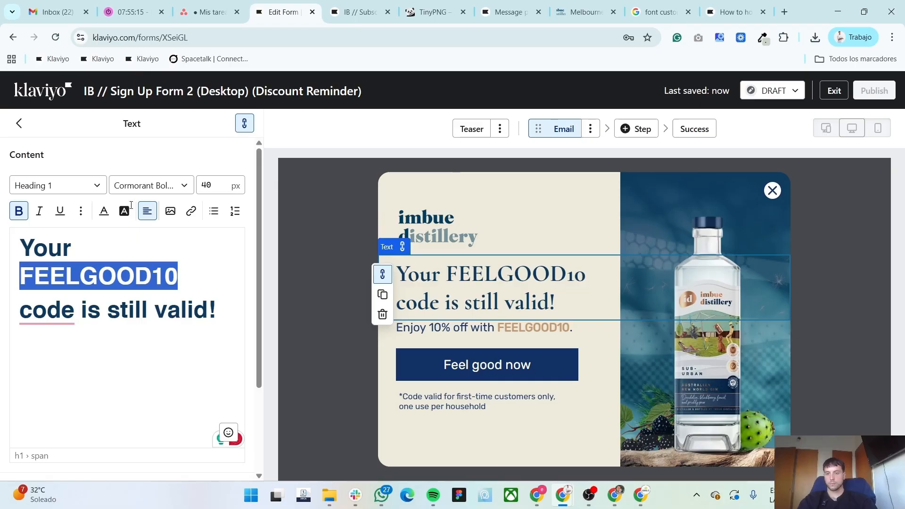
click(105, 213)
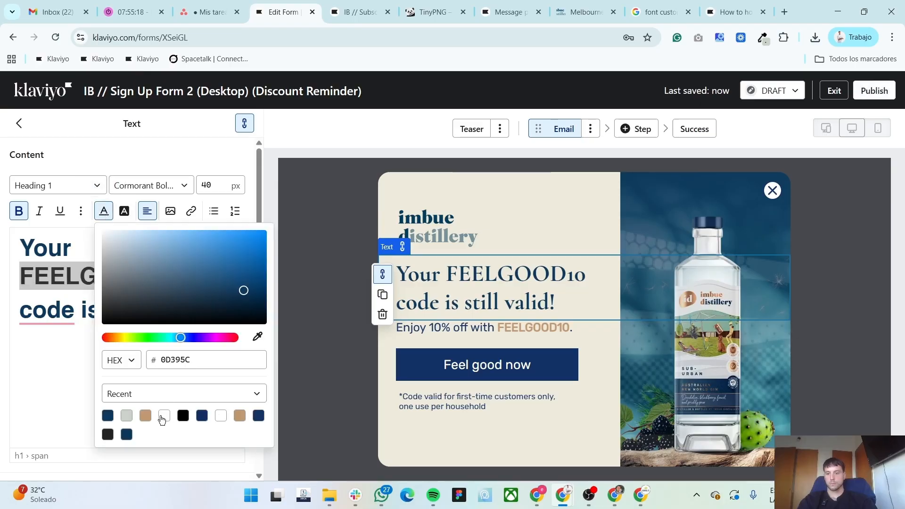
click(146, 416)
click(51, 227)
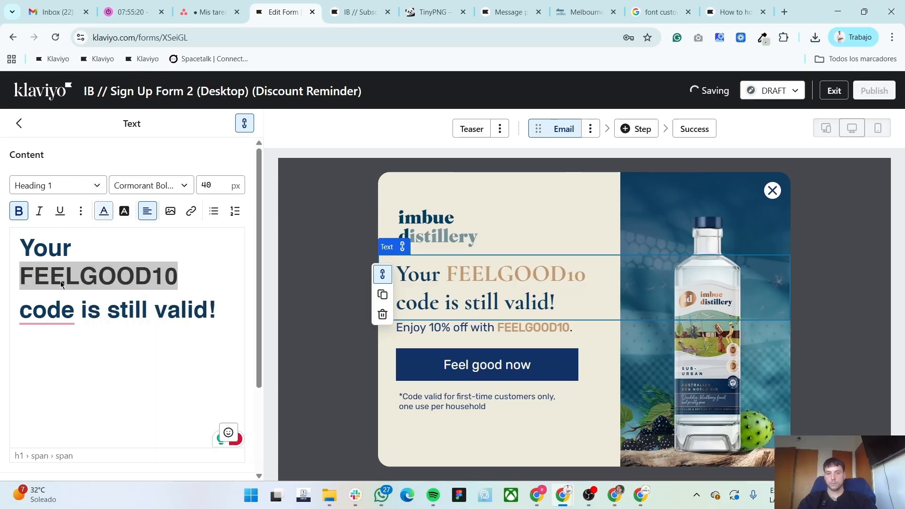
Copy the subheading from the Figma design and replace the form's subheading with "Use it for 10% off your first order."
key(alt+Tab)
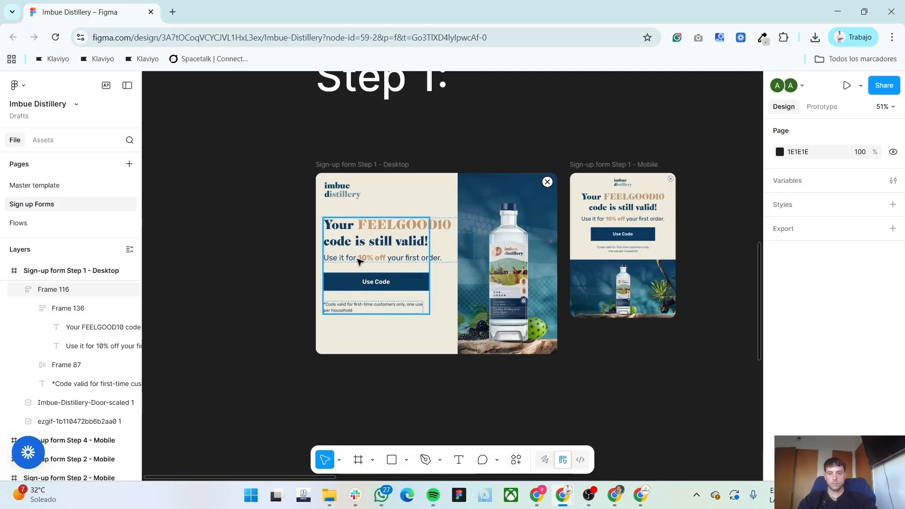
double_click(359, 261)
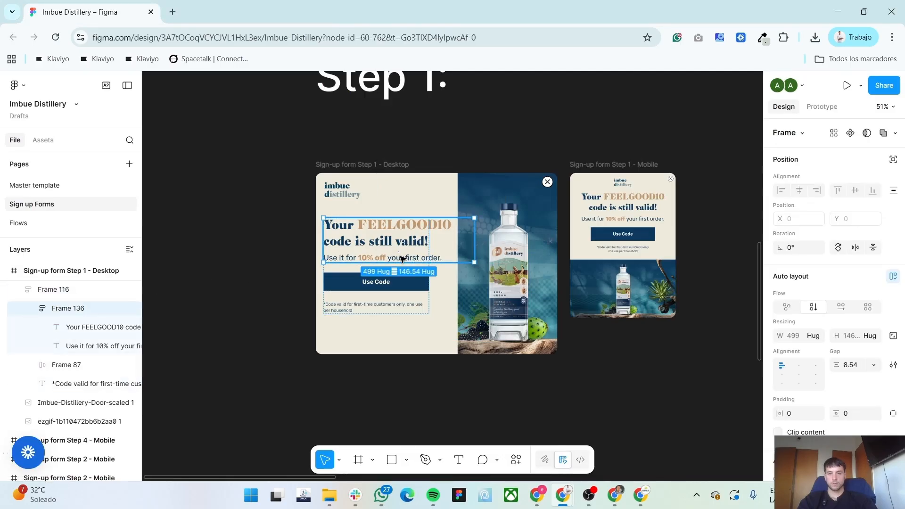
click(430, 262)
key(alt+Tab)
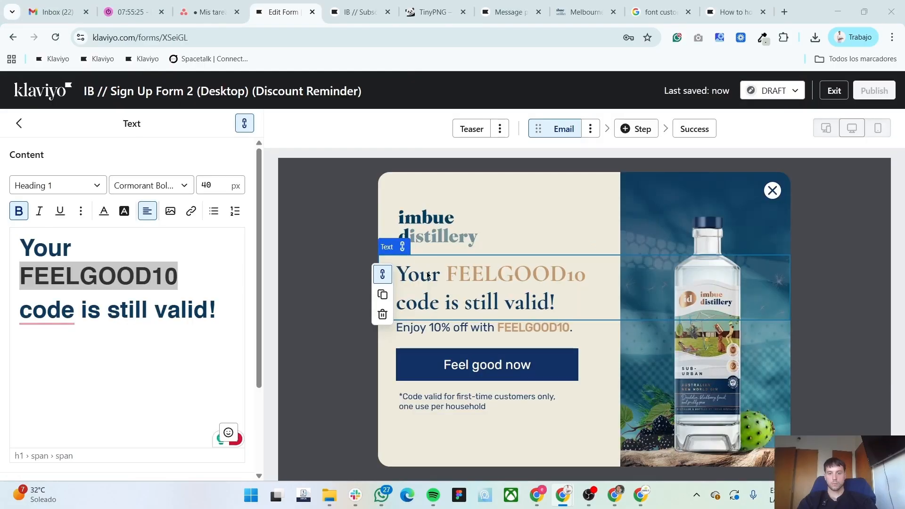
click(499, 334)
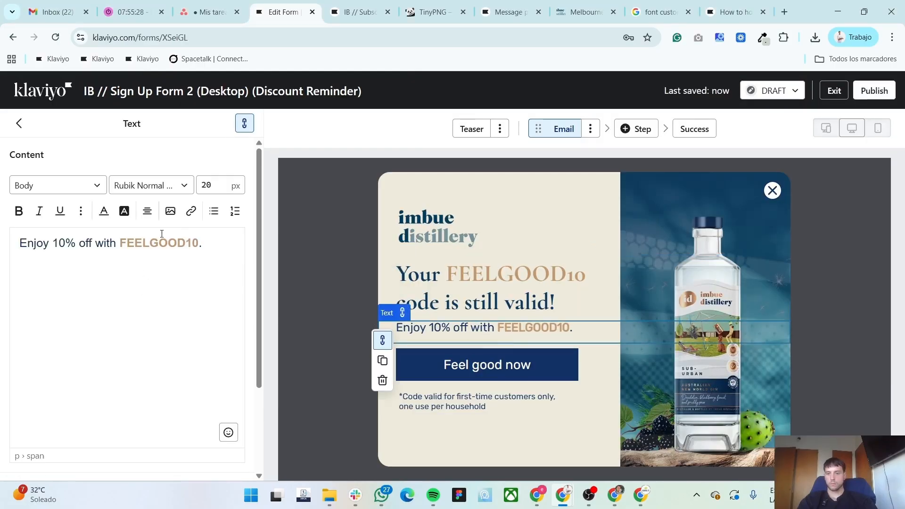
click(221, 241)
text(Use it for 10% off your first order.)
drag(202, 243, 0, 248)
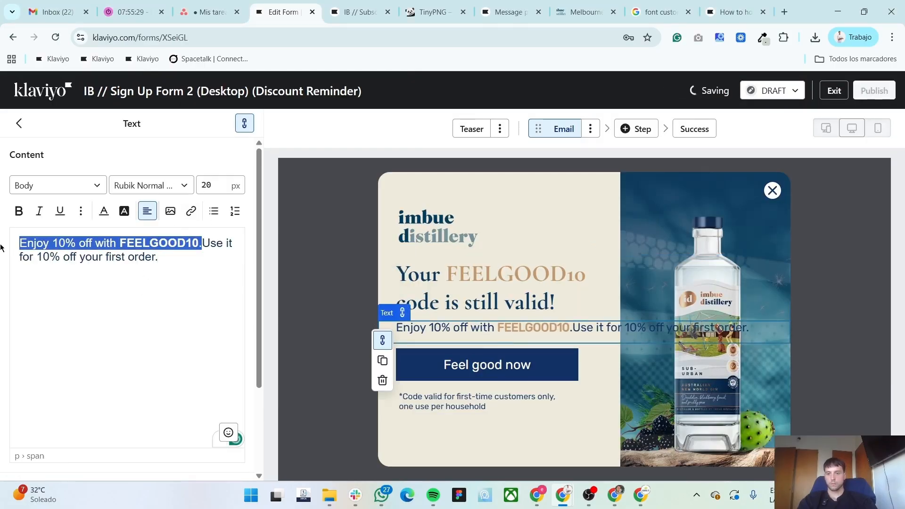
key(BackSpace)
Make "10% off" in the subheading bold and tan to match the Figma design
key(alt+Tab)
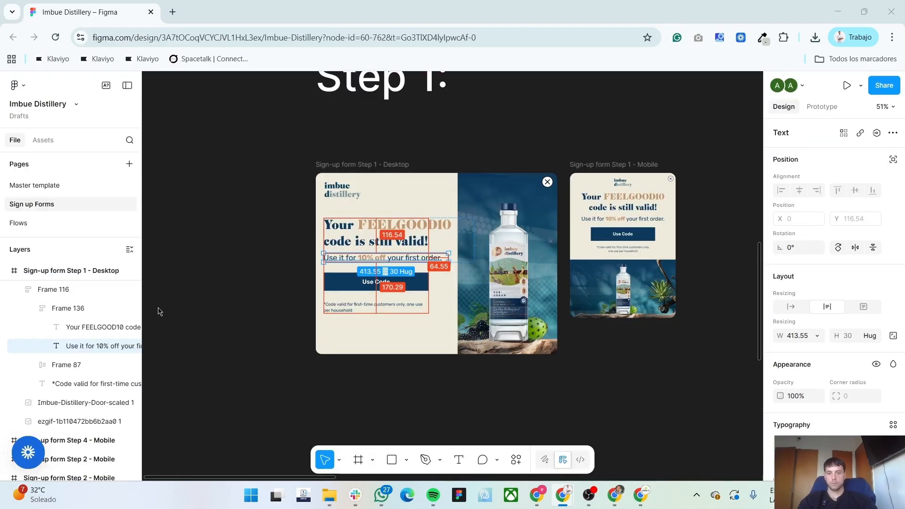
key(alt+Tab)
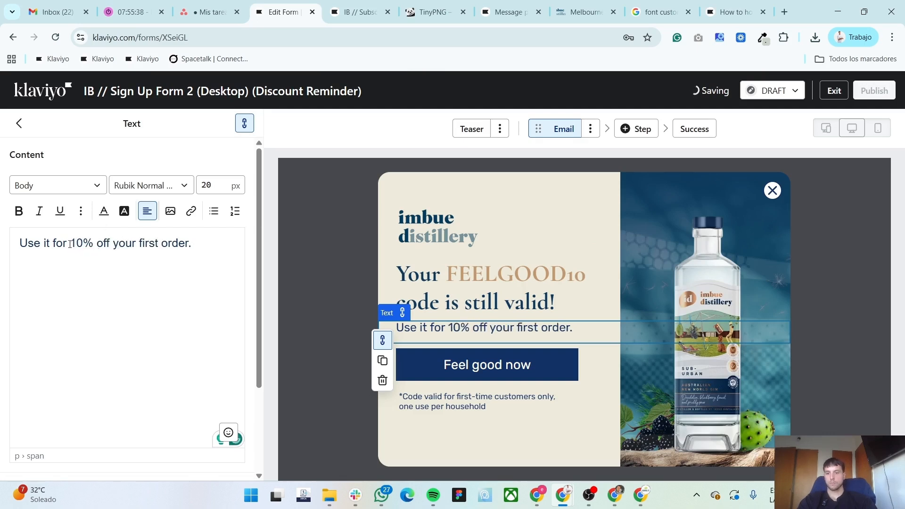
drag(109, 241, 113, 243)
key(ctrl+b)
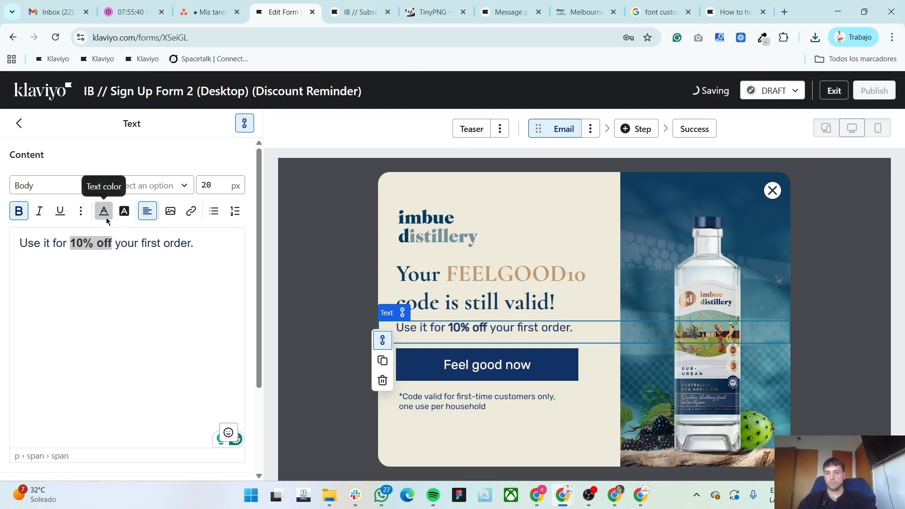
click(103, 211)
click(146, 416)
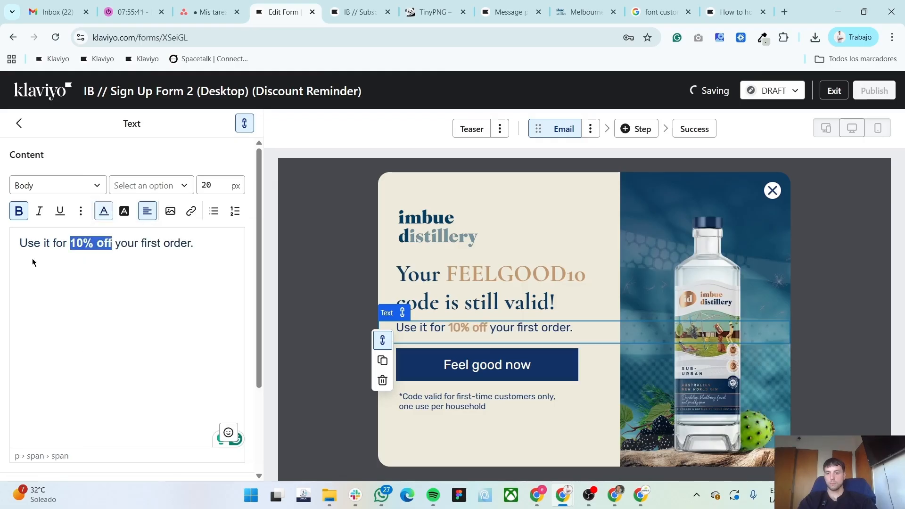
click(19, 124)
Check the button wording in the Figma design and change the form's button text to "Use Code"
key(alt+Tab)
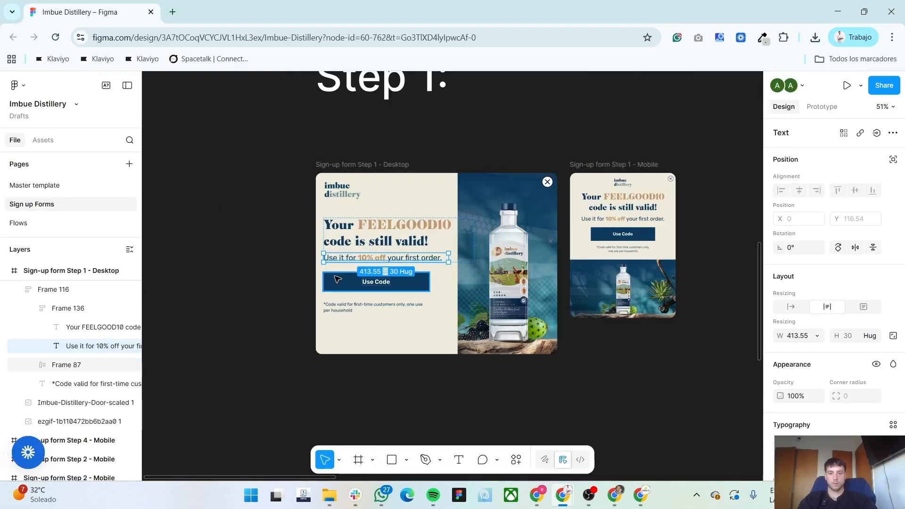
click(361, 288)
key(alt+Tab)
click(464, 377)
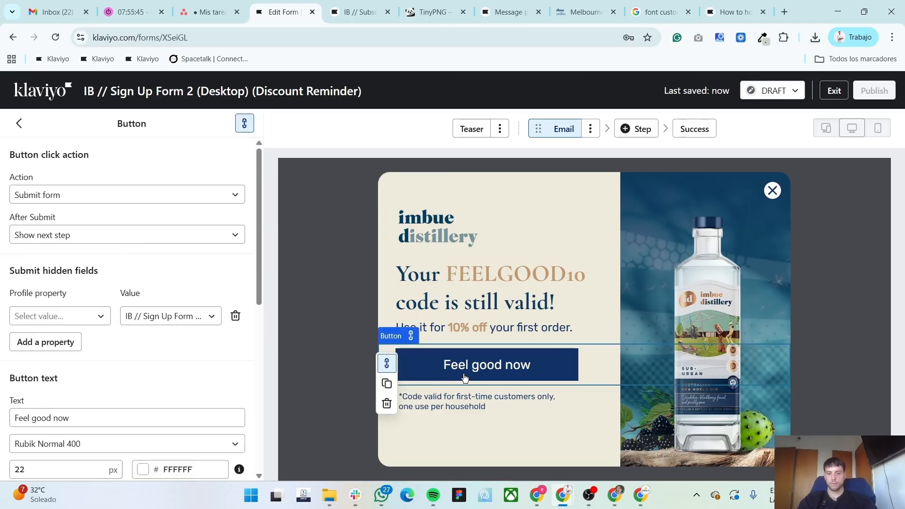
scroll(105, 372, down, 1)
click(96, 361)
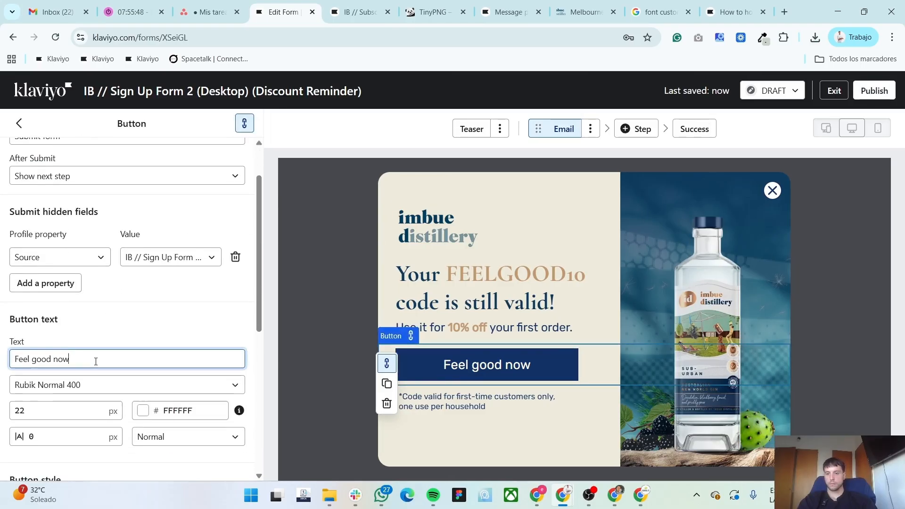
key(alt+Tab)
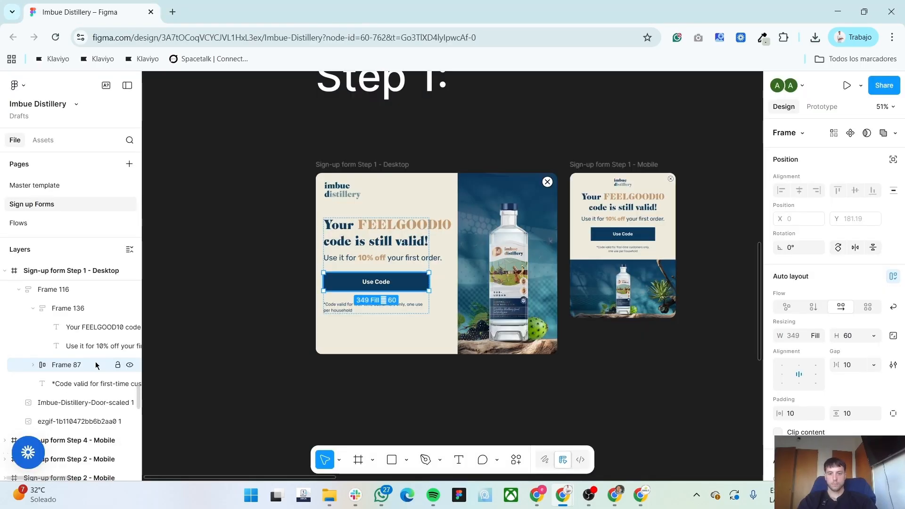
key(alt+Tab)
Set the "Use Code" button's click action to Close form and return to the form overview
scroll(176, 310, up, 1)
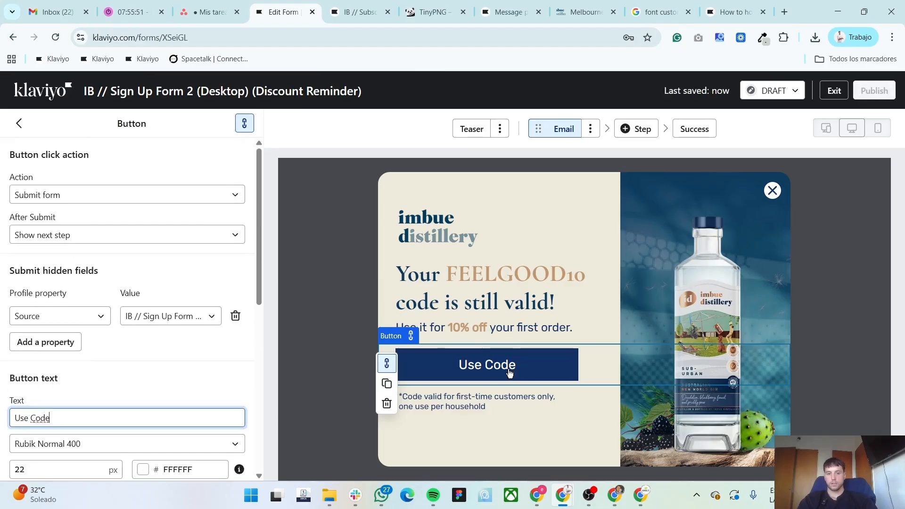
click(116, 197)
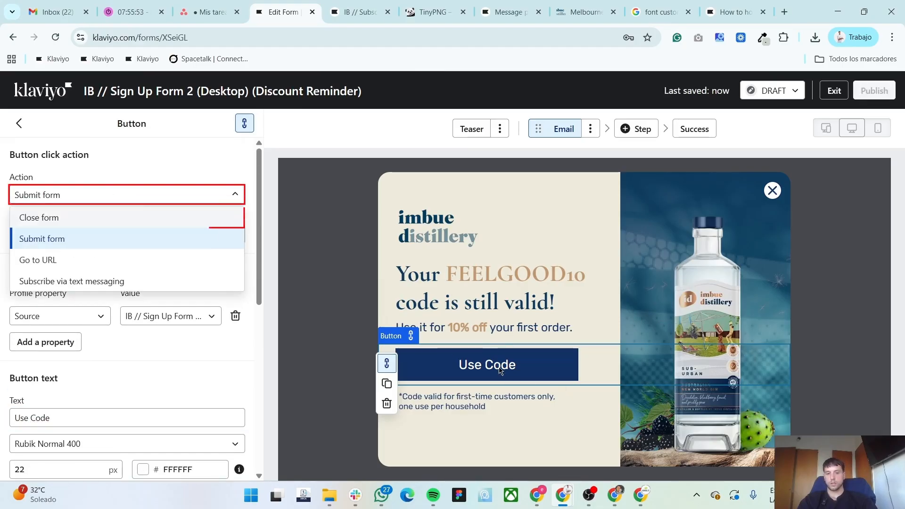
click(52, 224)
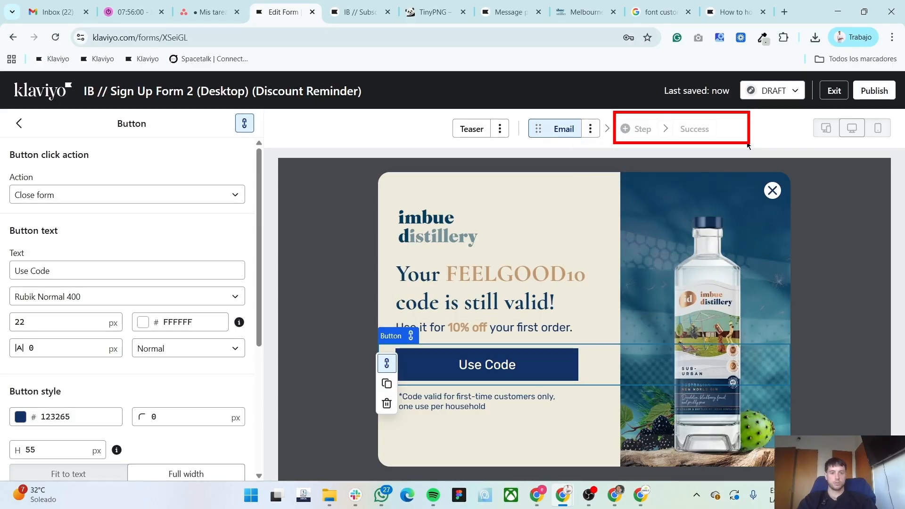
click(22, 123)
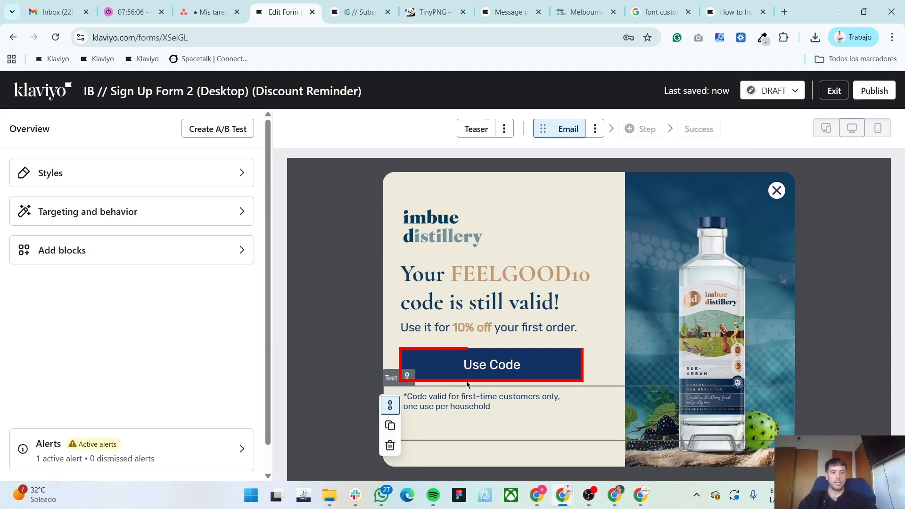
click(500, 381)
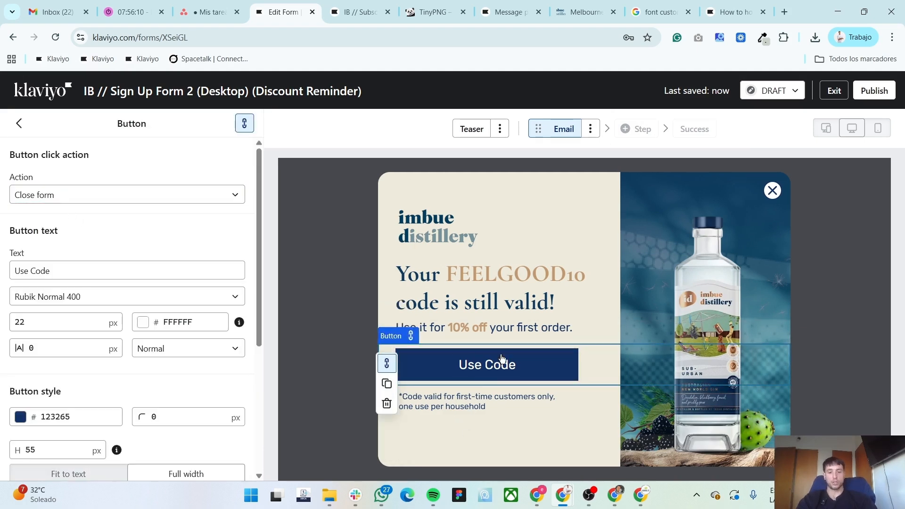
click(19, 125)
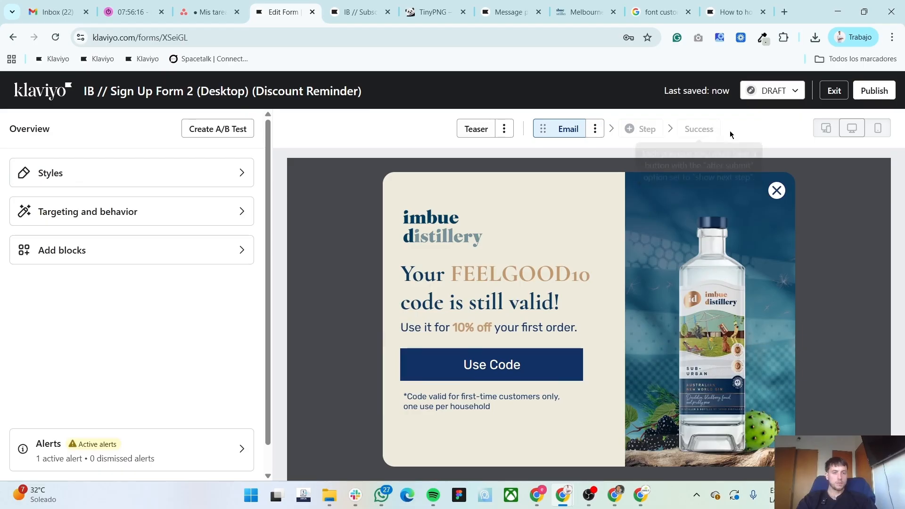
mouse_move(710, 125)
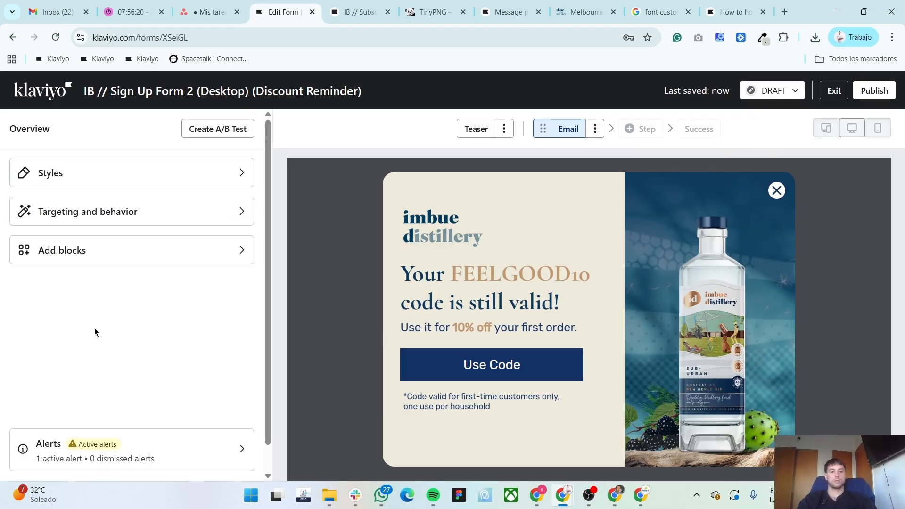
Check the required time delay and re-show interval for sign-up form 3 in the Asana build task
click(109, 213)
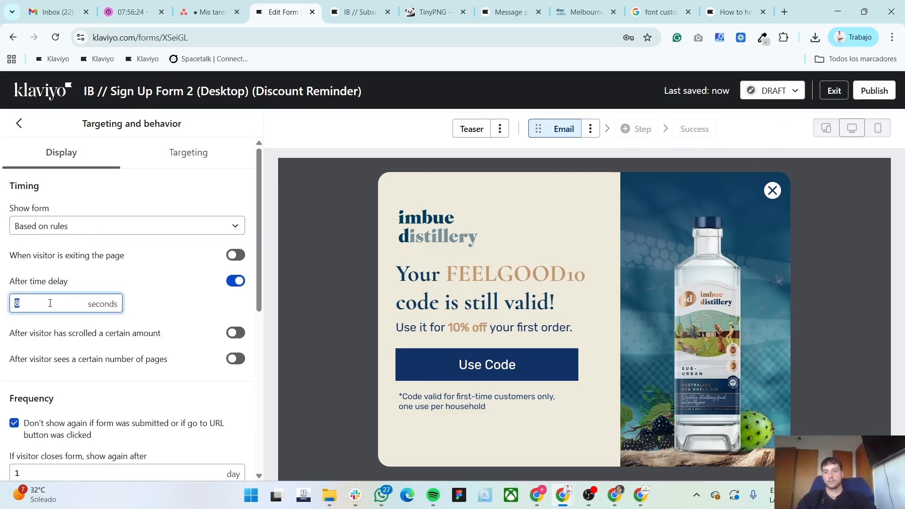
click(204, 14)
click(682, 348)
scroll(688, 330, down, 2)
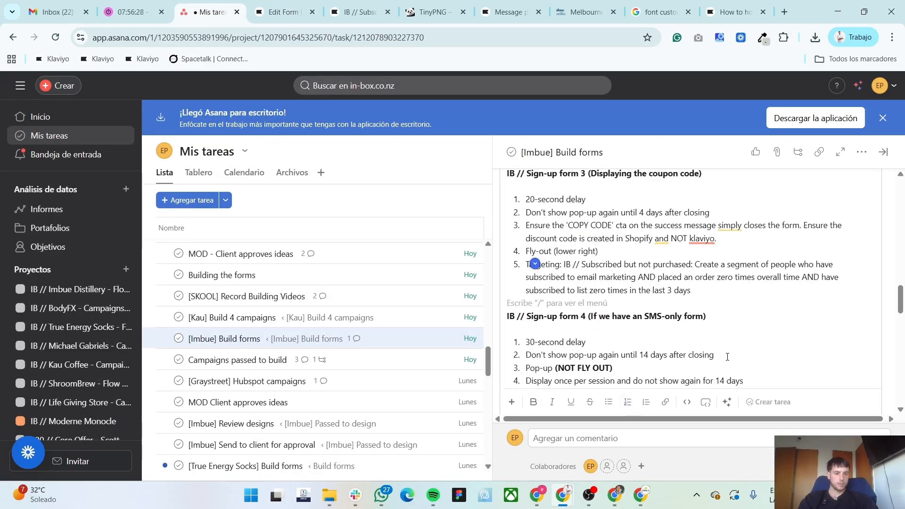
scroll(693, 325, up, 2)
drag(639, 261, 660, 259)
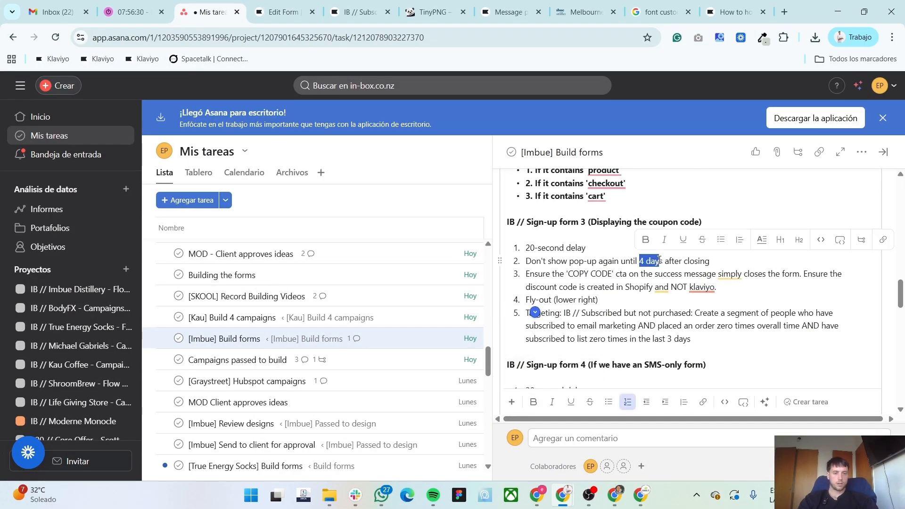
drag(538, 248, 583, 250)
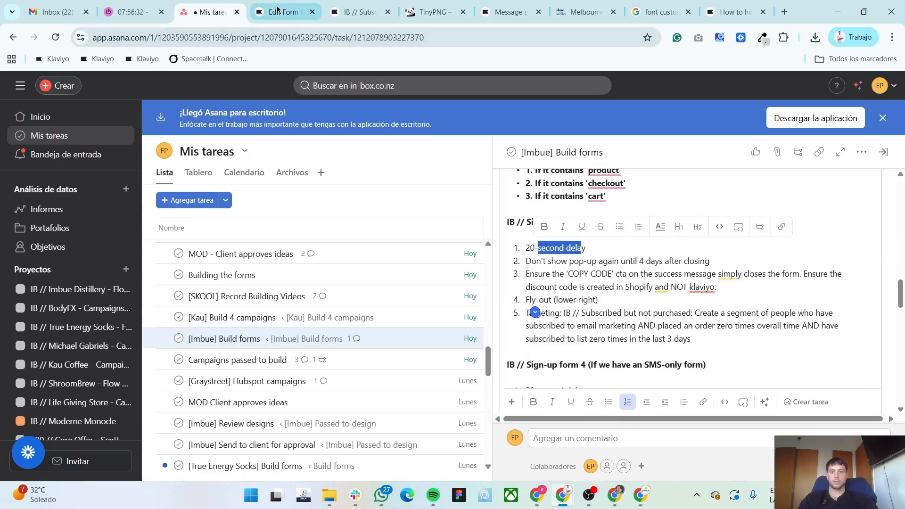
In the Klaviyo form's display settings, set the time delay to 20 seconds and show it again 4 days after closing
click(289, 15)
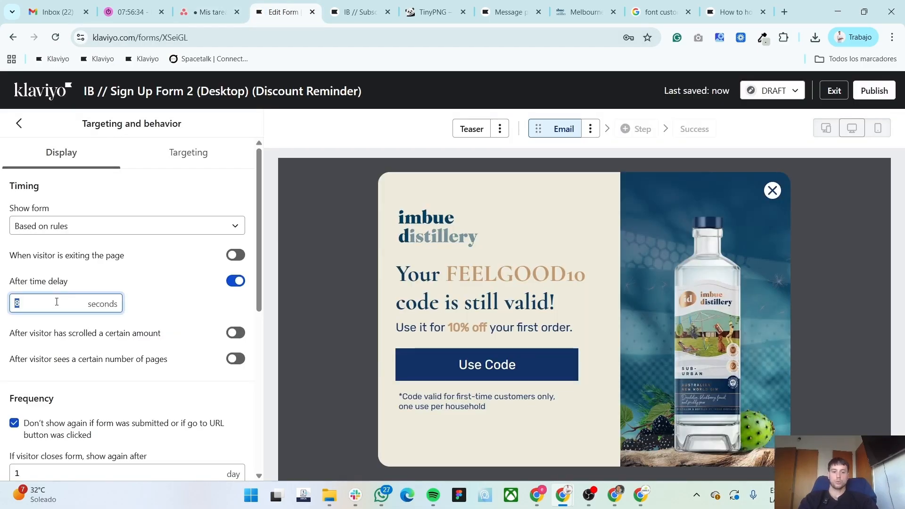
scroll(2, 316, down, 3)
double_click(41, 301)
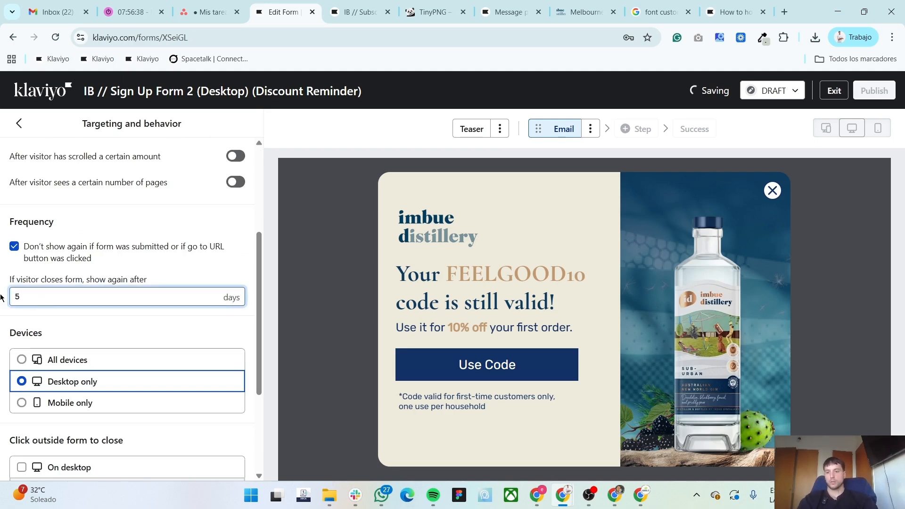
scroll(94, 283, up, 4)
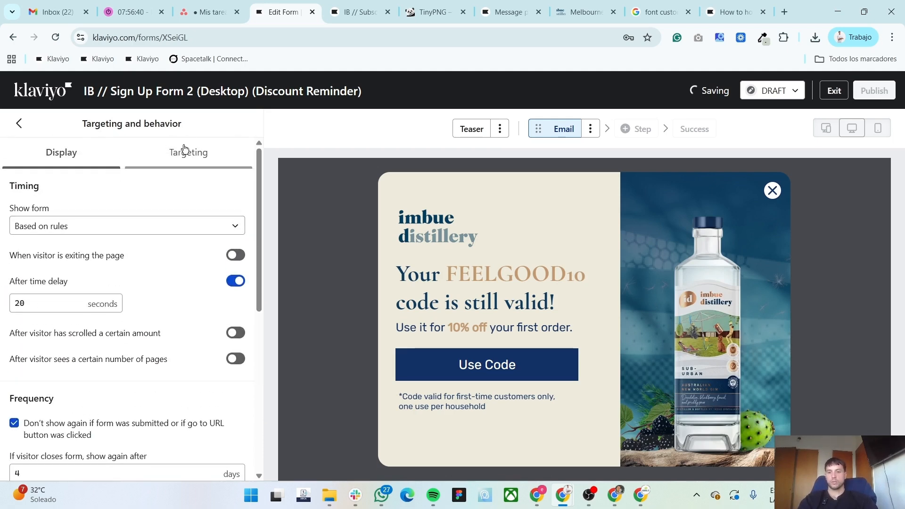
Turn off the form's "Don't show on certain URLs" targeting rule
click(183, 152)
scroll(169, 341, up, 3)
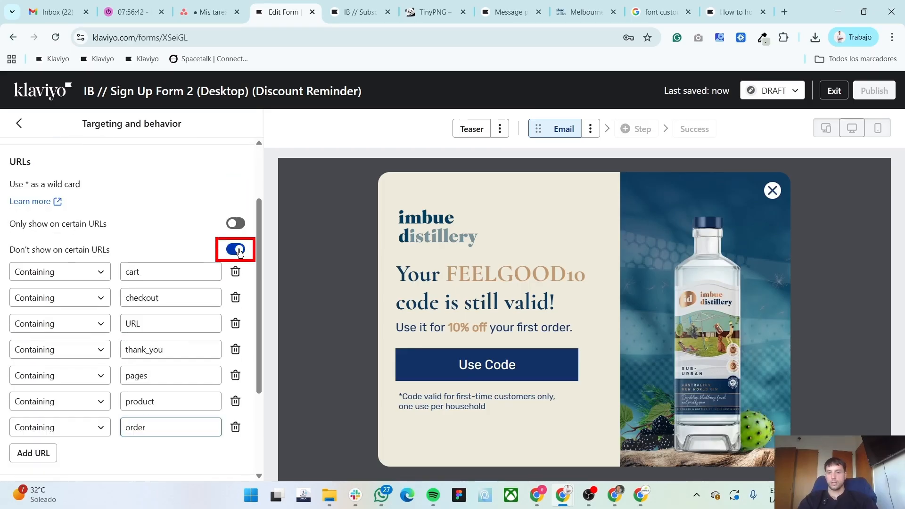
click(237, 250)
Target the form to specific profiles in a list or segment, including the "IB // Subscribed but not purchased" segment
click(115, 213)
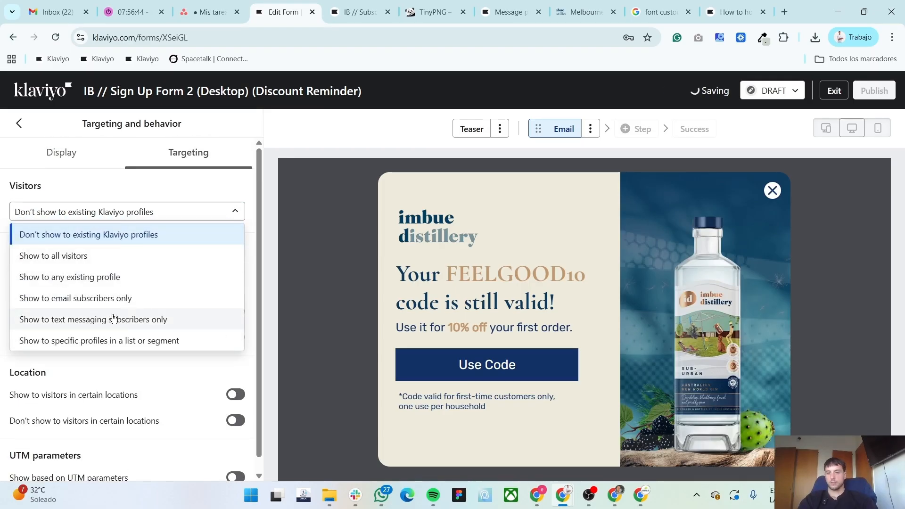
click(125, 342)
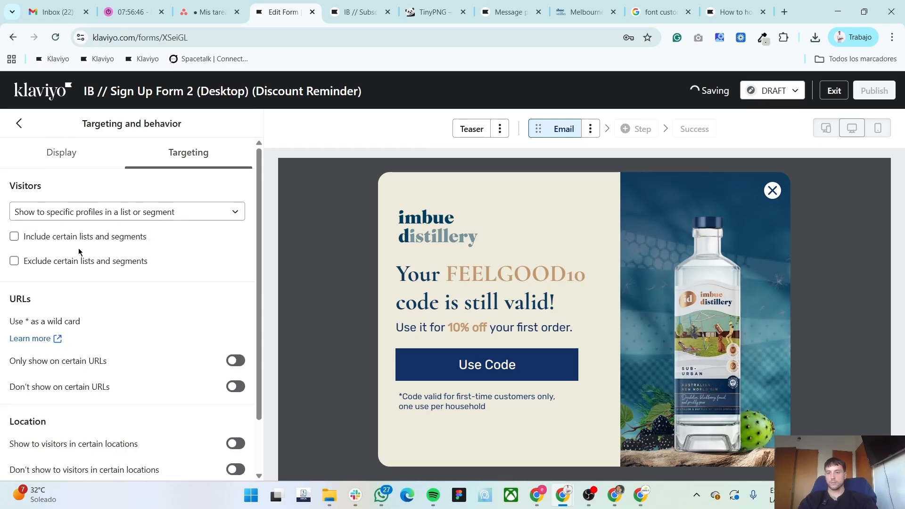
click(81, 238)
click(99, 264)
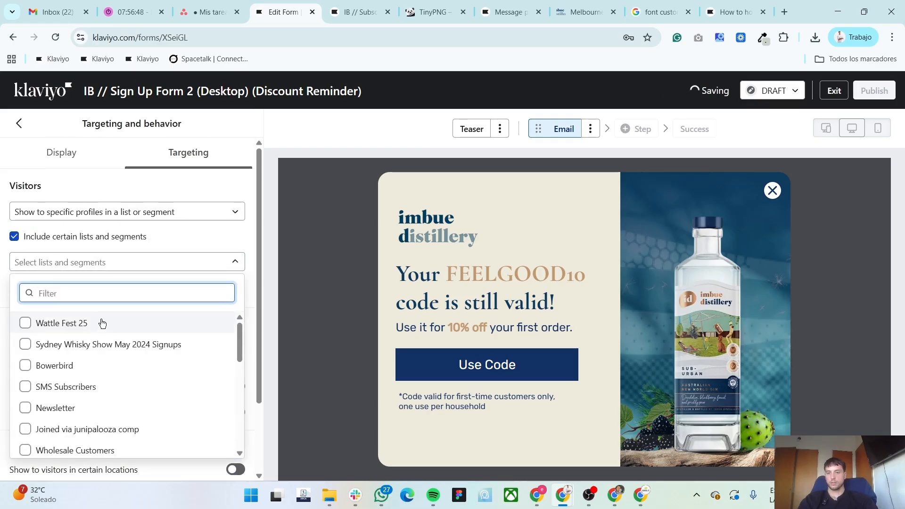
scroll(103, 352, down, 5)
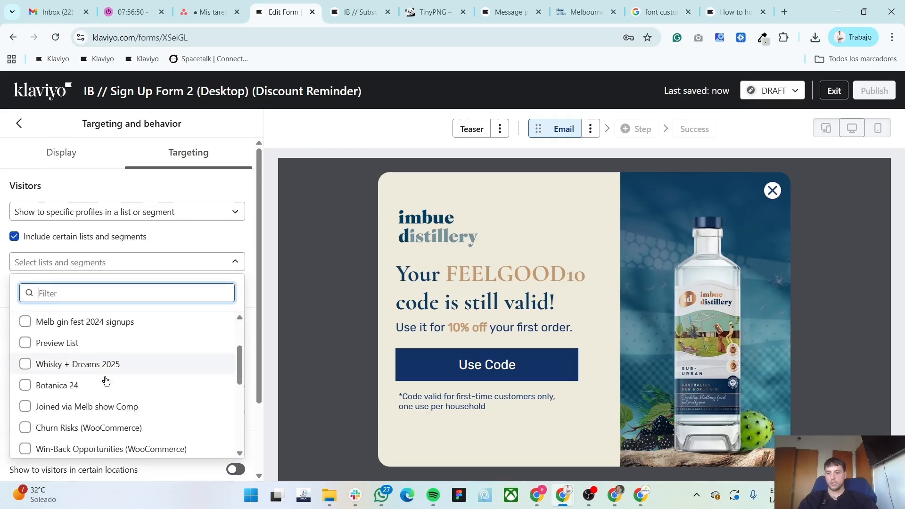
scroll(107, 381, up, 5)
text(IB)
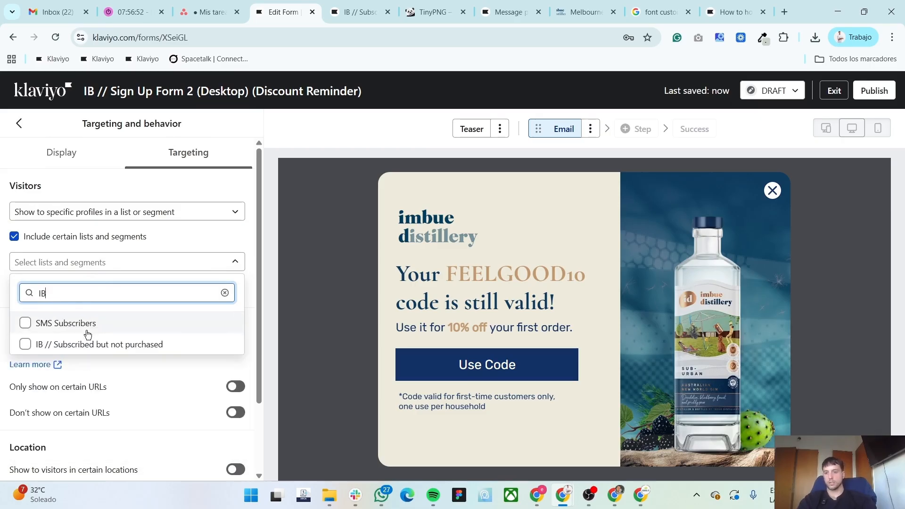
click(86, 348)
click(1, 279)
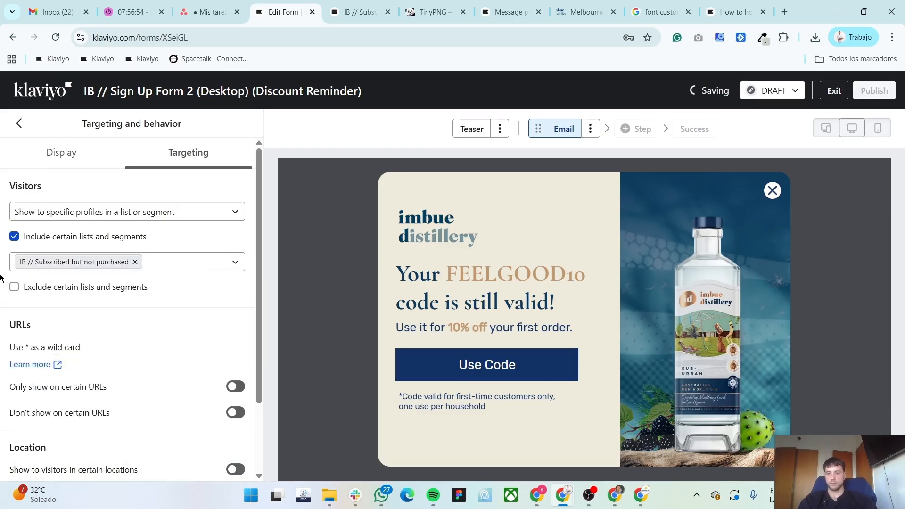
scroll(82, 338, down, 2)
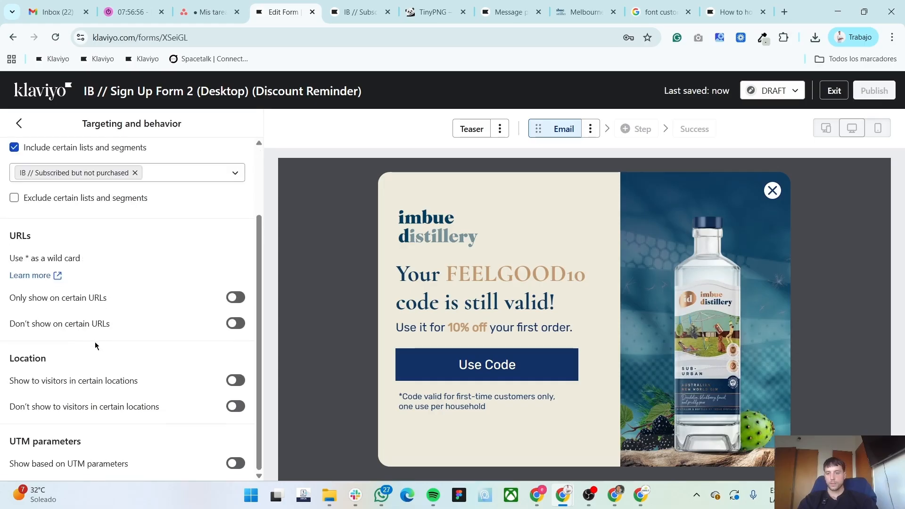
scroll(94, 347, up, 2)
Review the form's display settings, then change its form type to Flyout and return to the overview
click(49, 155)
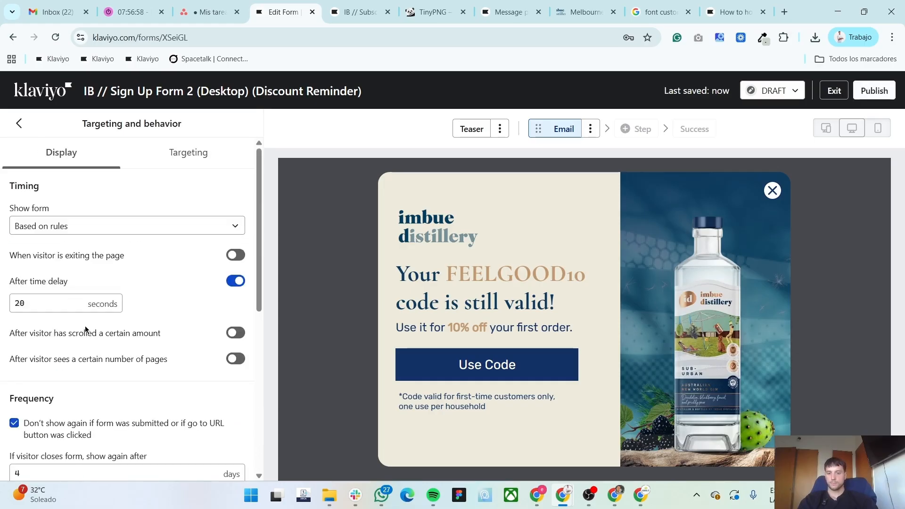
scroll(85, 330, down, 7)
scroll(84, 326, up, 7)
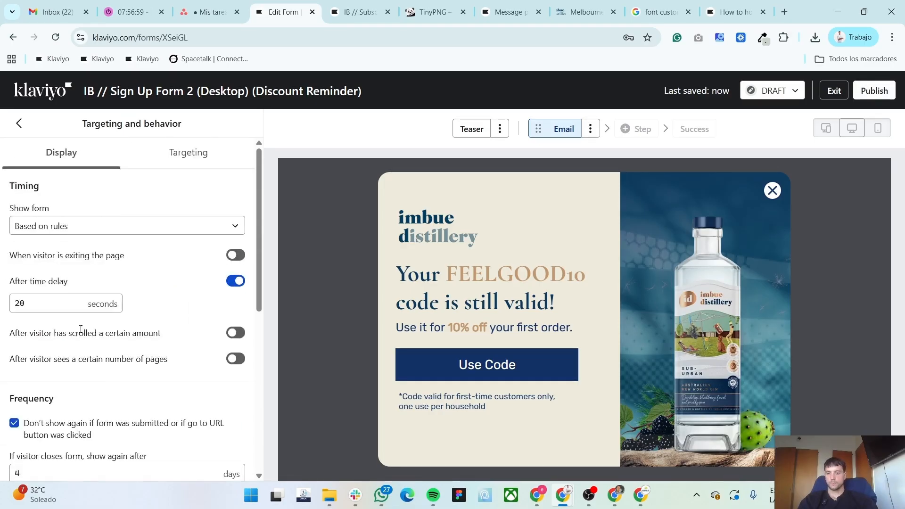
click(19, 124)
click(113, 183)
click(116, 185)
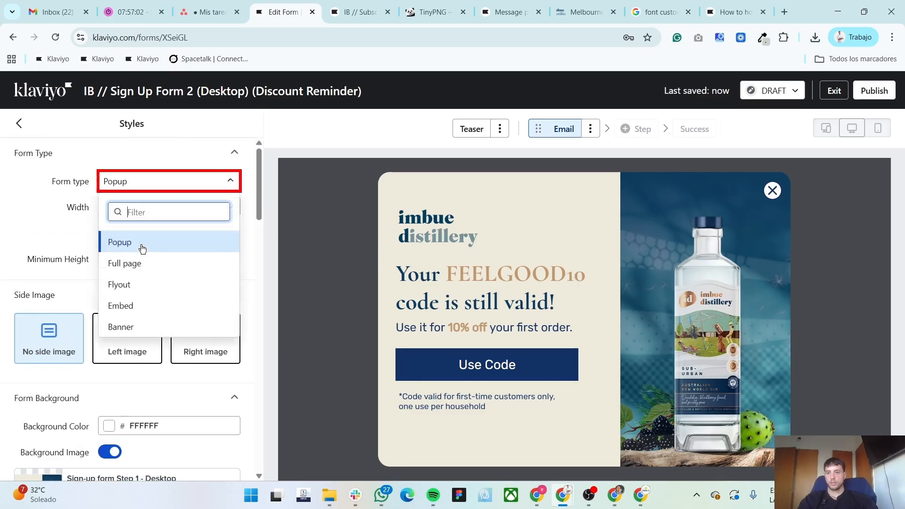
click(127, 284)
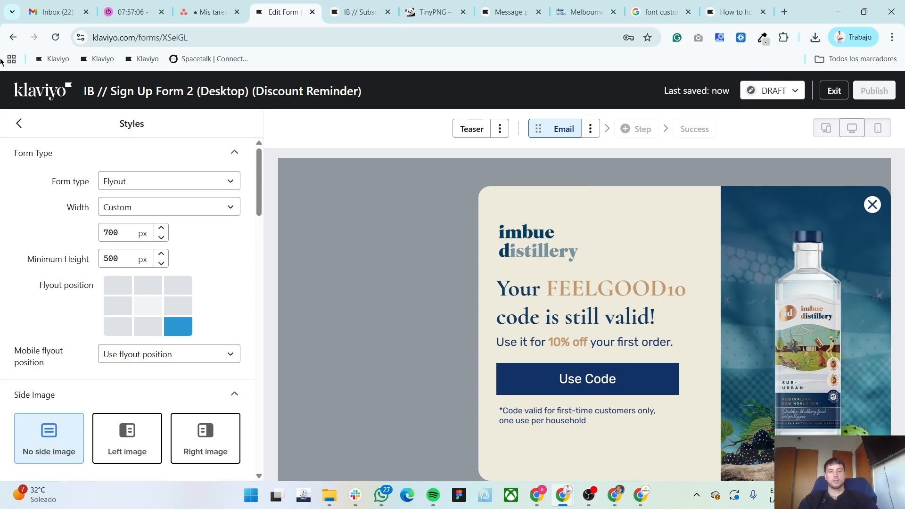
click(16, 123)
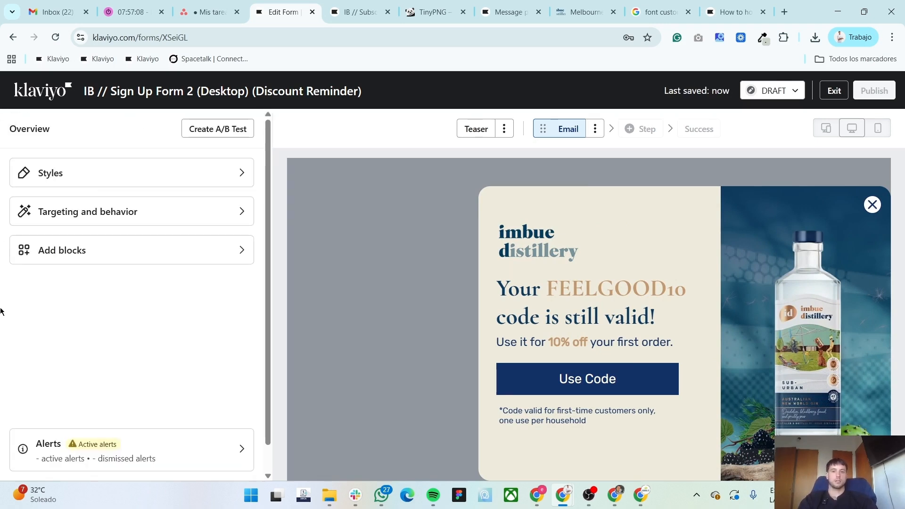
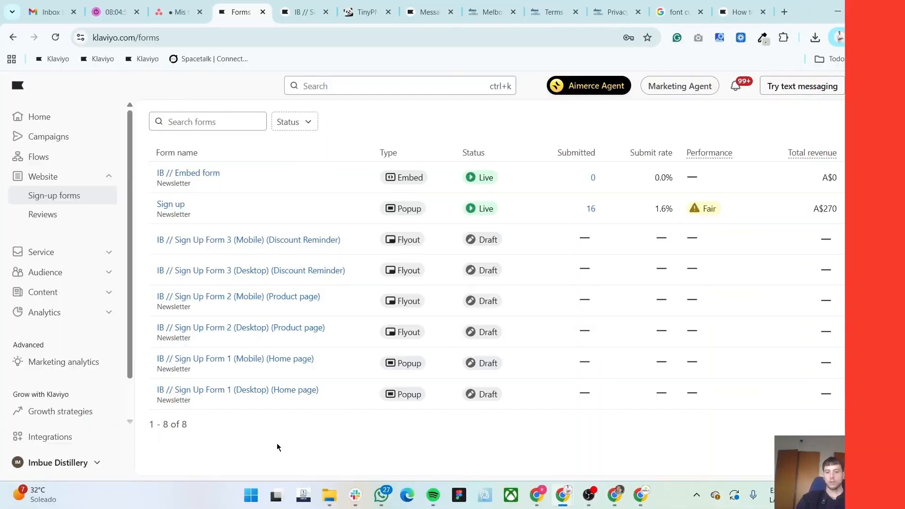
Switch to Figma and examine the Form 3 SMS sign-up designs for desktop and mobile
key(alt+Tab)
key(alt+Tab)
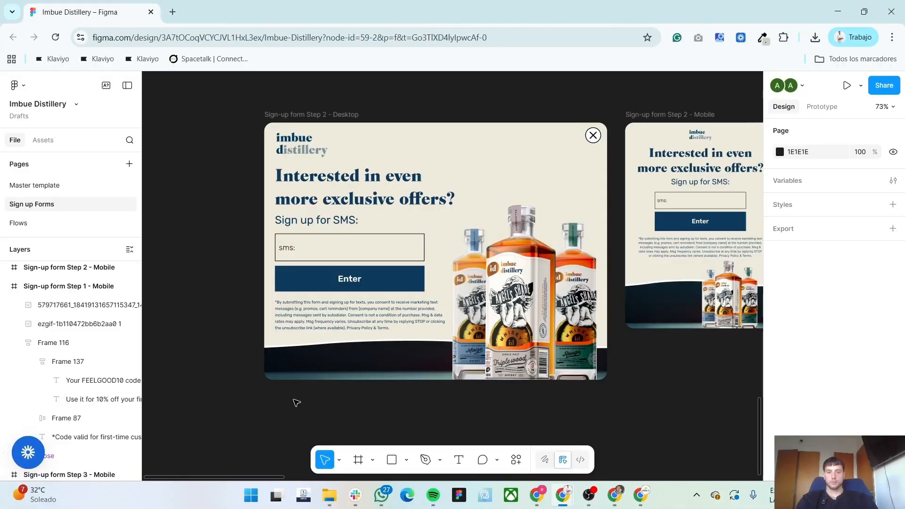
key(alt+Tab)
key(alt+Tab)
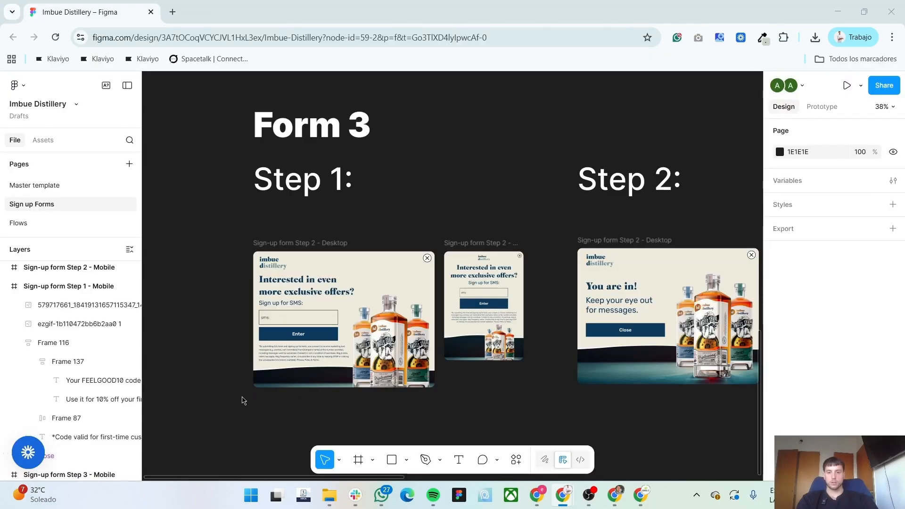
scroll(239, 400, down, 3)
scroll(231, 376, up, 5)
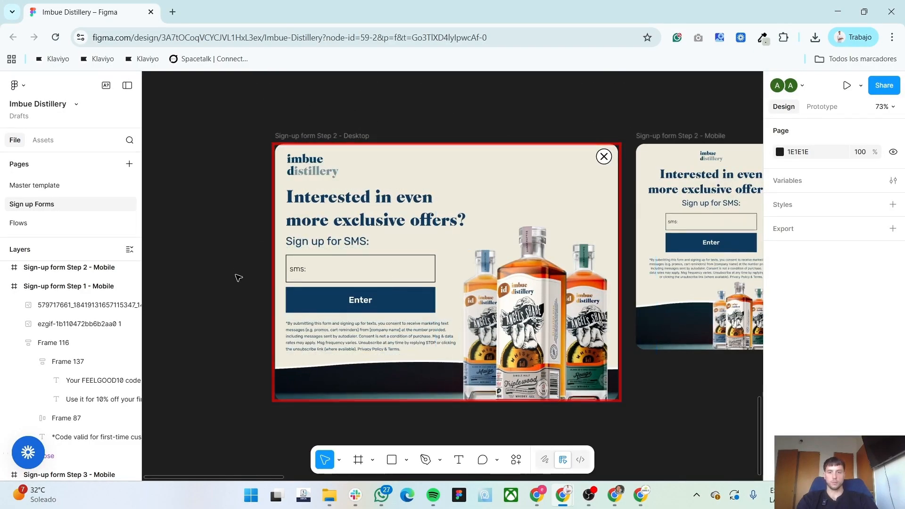
scroll(238, 278, down, 1)
scroll(236, 278, down, 2)
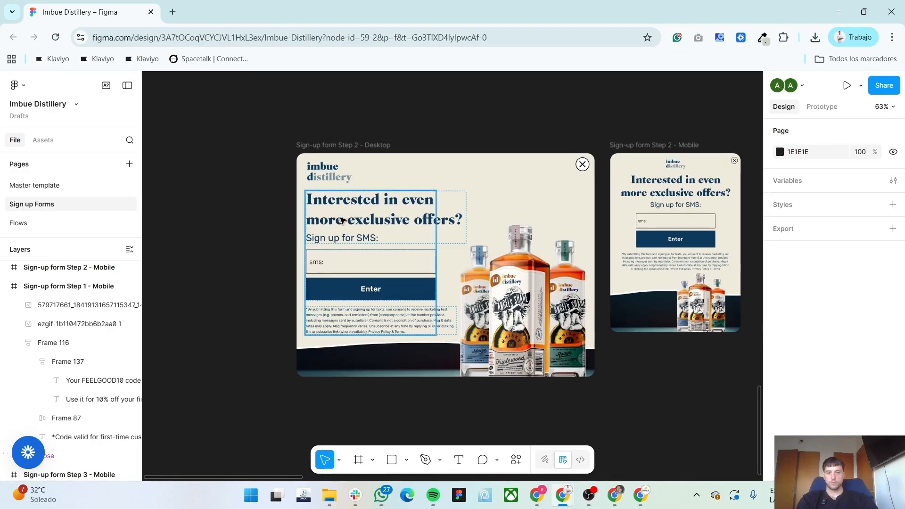
Move the text and button block, logo and close icon out of Form 3's Step 1 desktop frame
drag(342, 221, 144, 176)
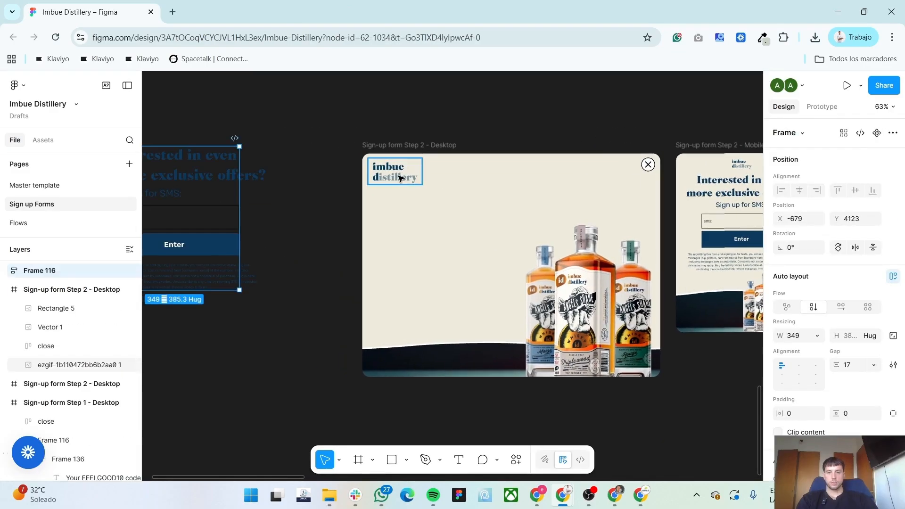
drag(399, 178, 352, 130)
drag(648, 165, 618, 130)
Export the cleared "Sign-up form Step 2 - Desktop" frame as a PNG at 2x
click(446, 146)
scroll(849, 419, down, 5)
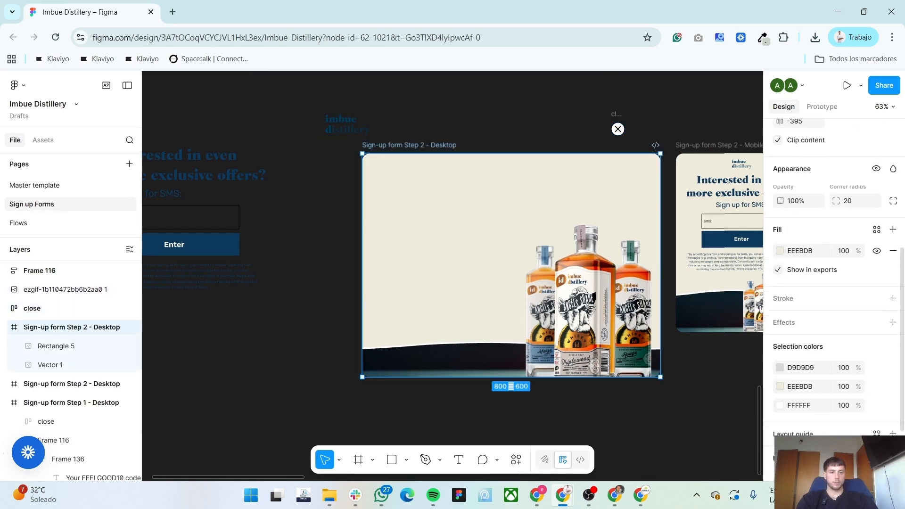
scroll(844, 419, down, 3)
click(792, 396)
click(819, 412)
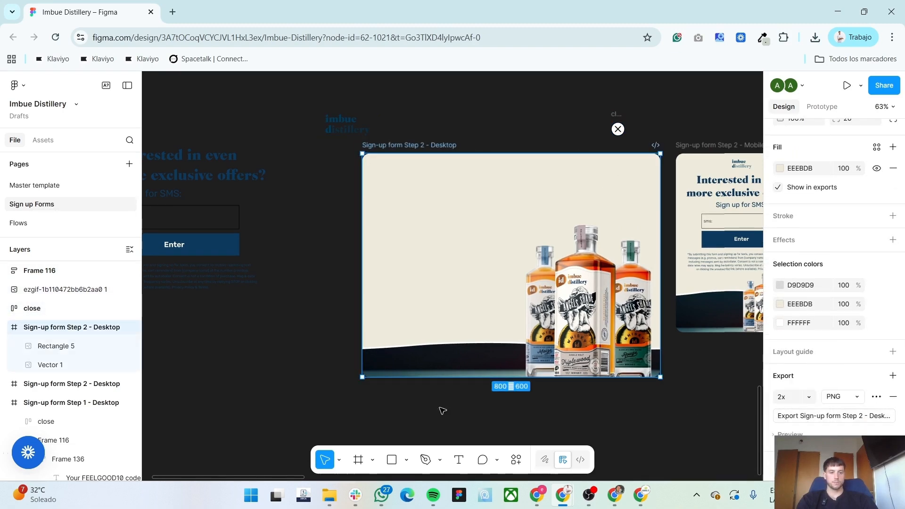
click(272, 397)
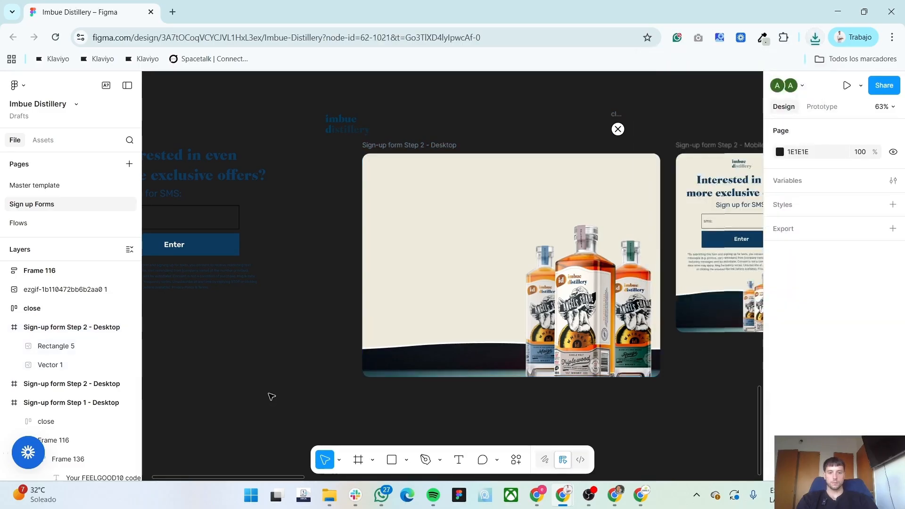
Undo the element moves to restore the desktop SMS sign-up design
key(ctrl+z)
key(ctrl+z)
key(ctrl+z)
key(ctrl+z)
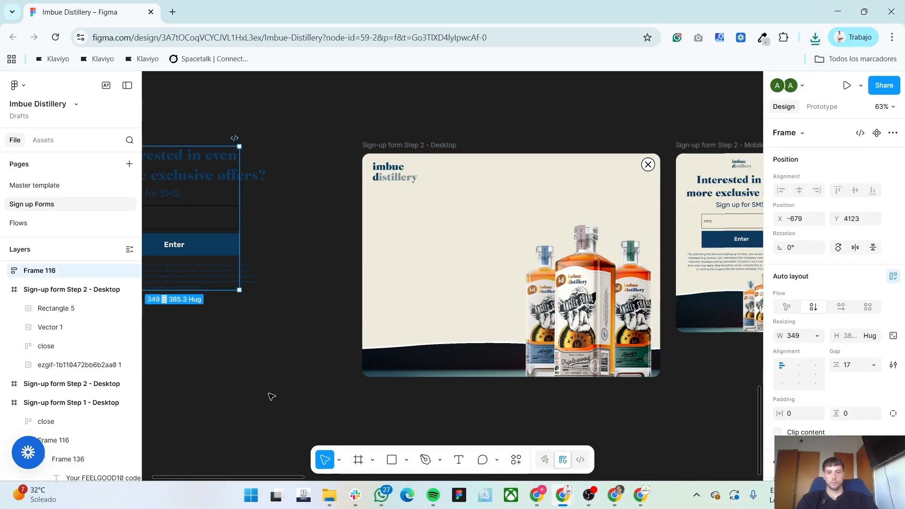
Move the consent text, form content, logo and close icon together out of Form 3's Step 1 mobile frame
scroll(454, 415, right, 6)
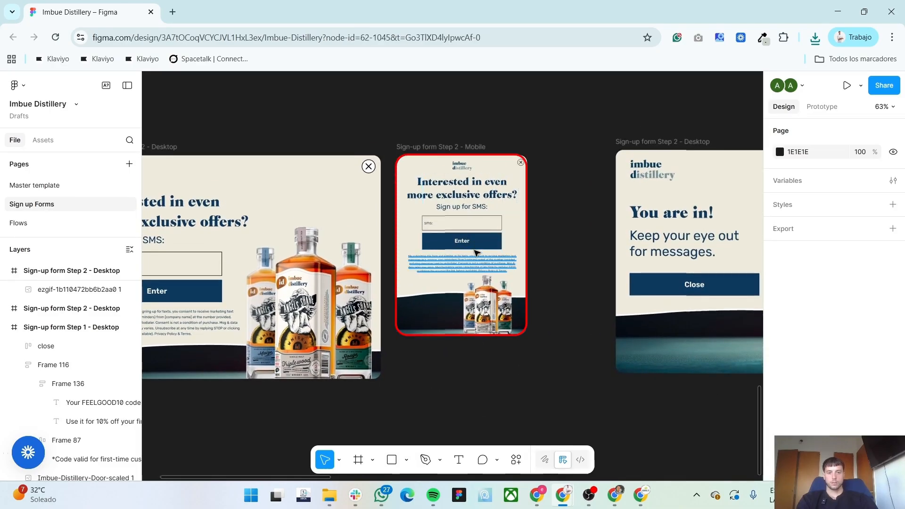
click(477, 255)
shift+click(462, 208)
shift+click(462, 166)
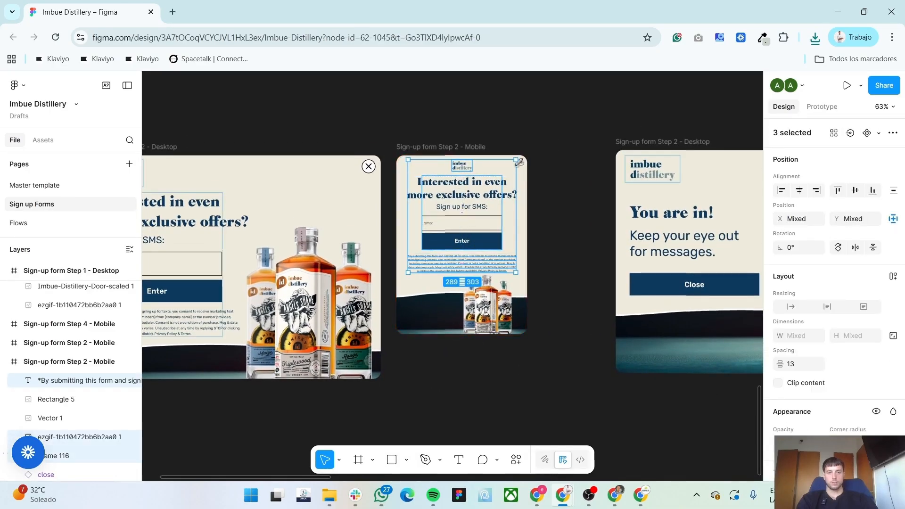
shift+click(523, 164)
drag(500, 206, 580, 107)
Export the cleared "Sign-up form Step 2 - Mobile" frame as a PNG at 2x
scroll(580, 107, up, 2)
click(446, 255)
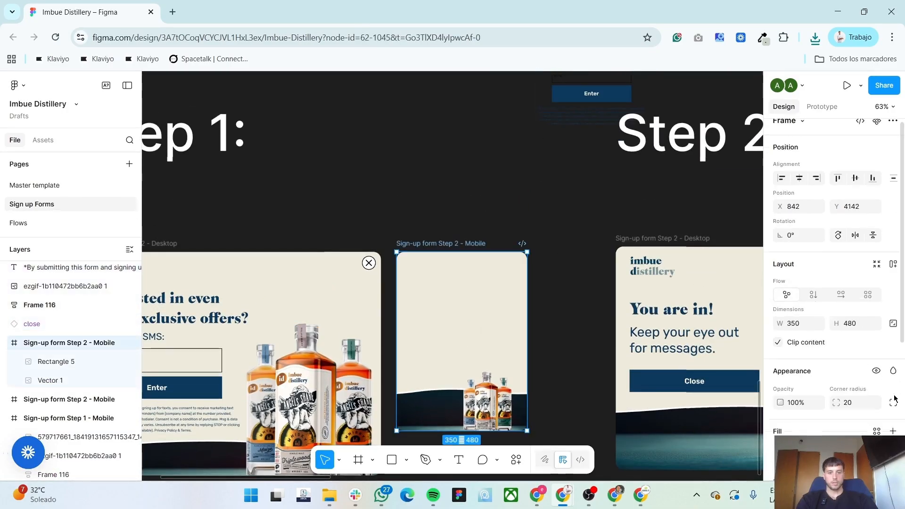
click(894, 439)
click(807, 396)
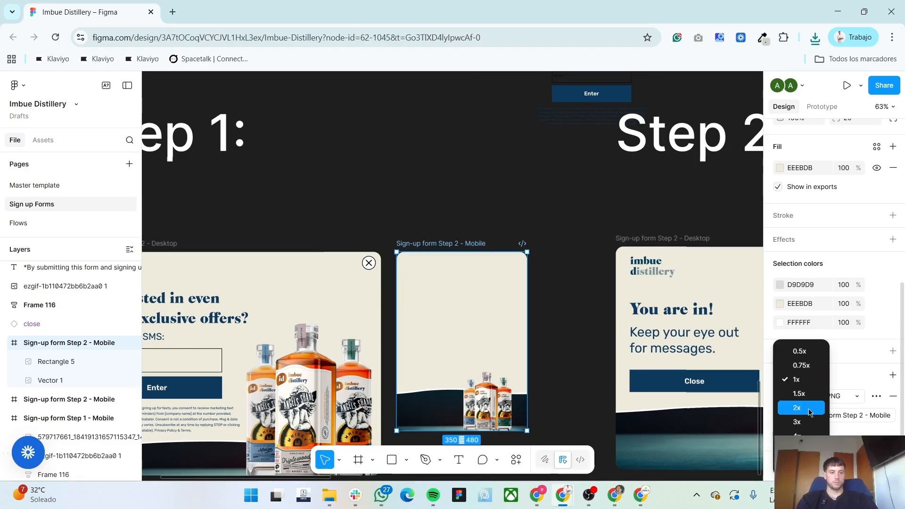
click(788, 405)
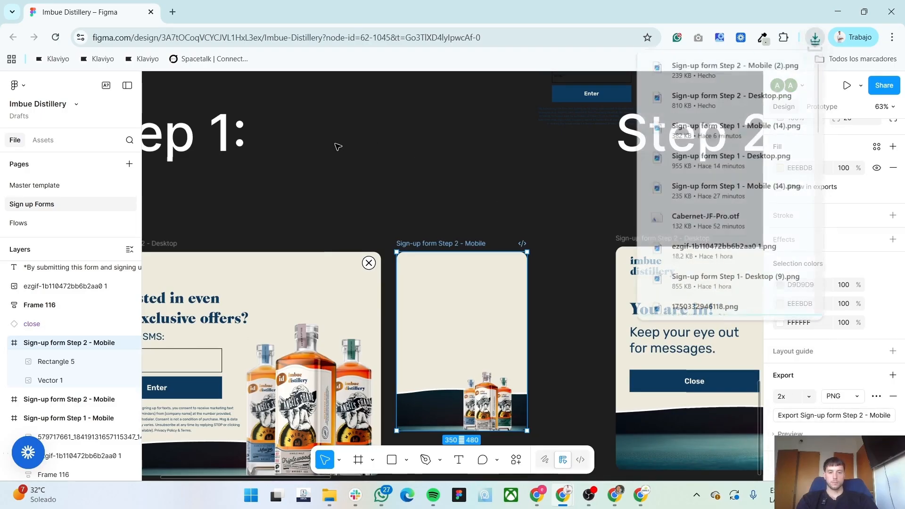
Undo the element moves to restore the mobile SMS sign-up design
key(ctrl+z)
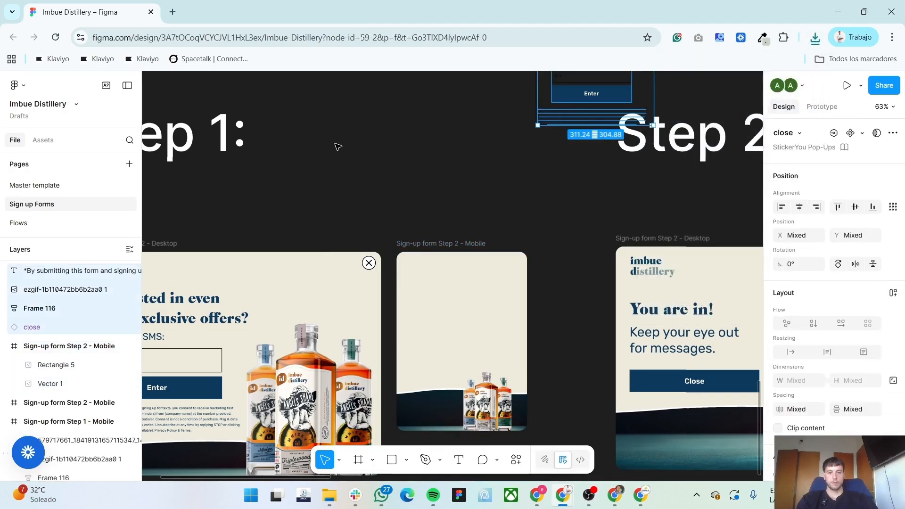
key(ctrl+z)
click(339, 149)
drag(326, 195, 545, 117)
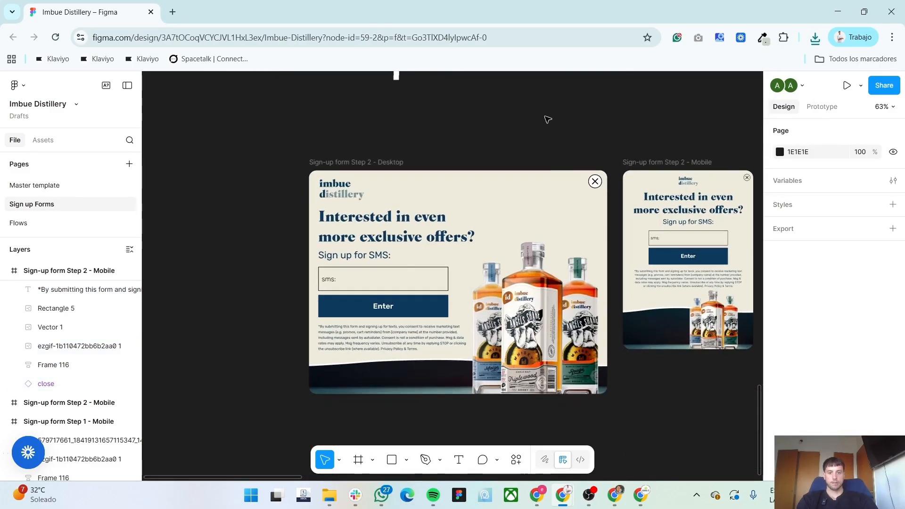
Open Klaviyo's lists and segments, and copy the segment name "IB // Subscribed but not subscribed to SMS" from the Asana task's Sign-up form 4 notes
key(alt+Tab)
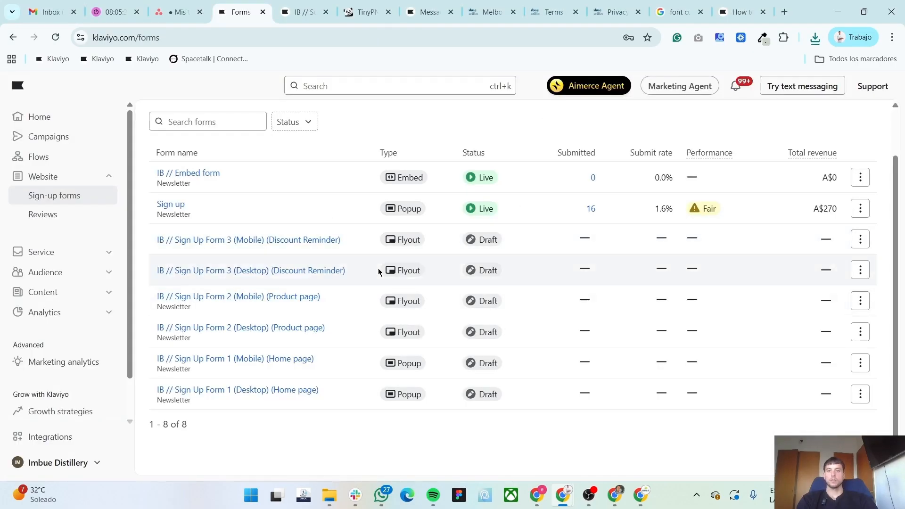
click(302, 11)
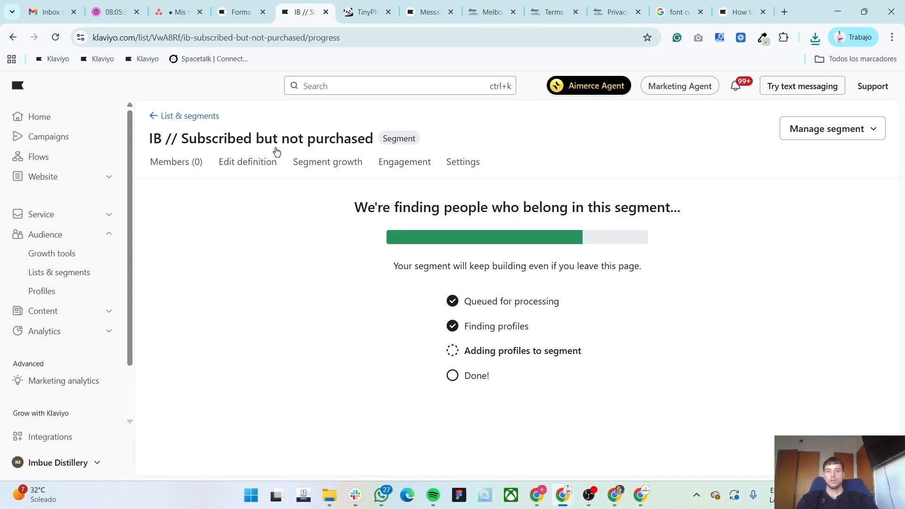
click(191, 118)
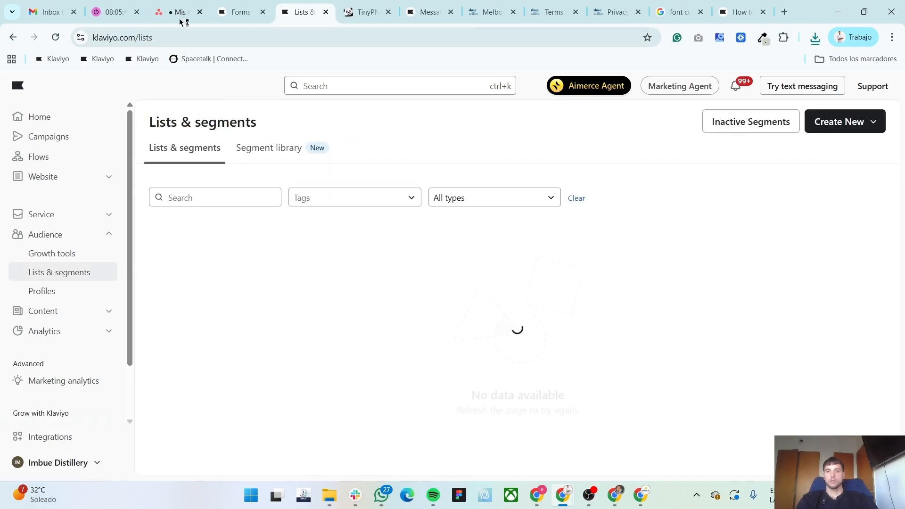
key(ctrl+3)
scroll(820, 345, down, 4)
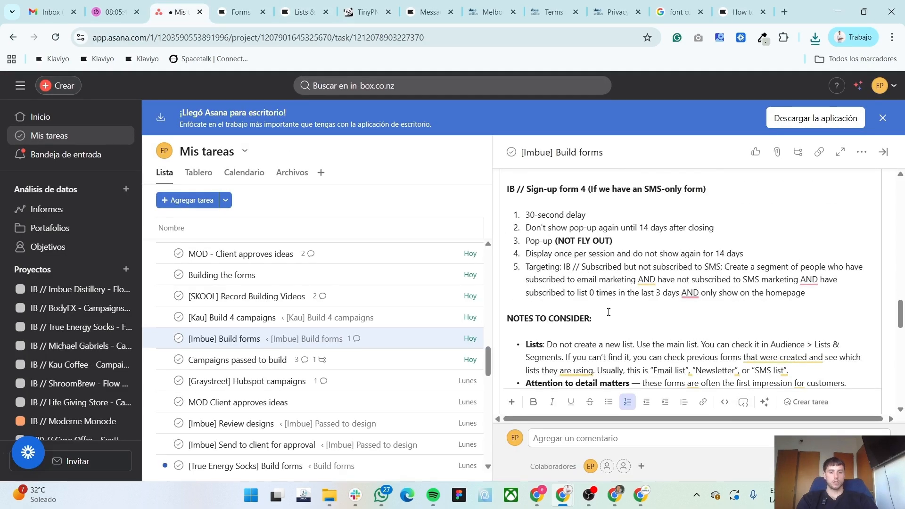
drag(820, 346, 709, 325)
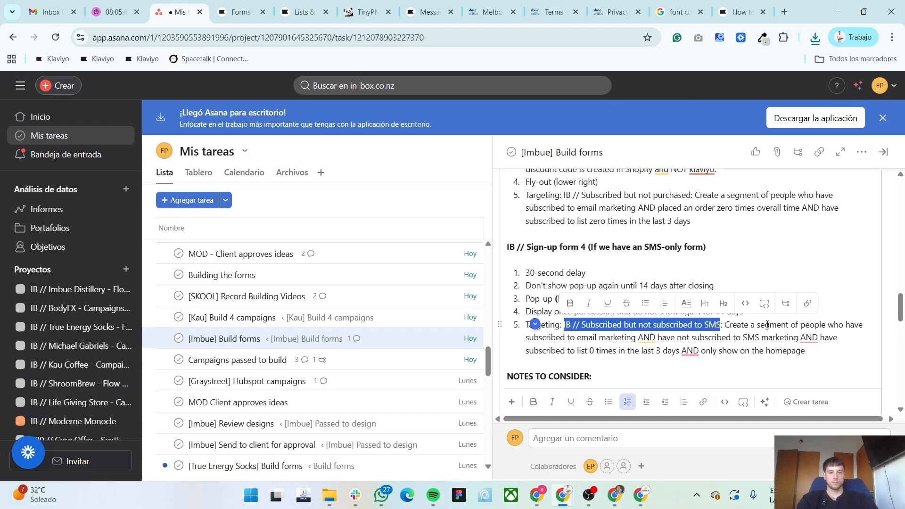
Clone the "IB // Subscribed but not purchased" segment to this account in Klaviyo
click(309, 13)
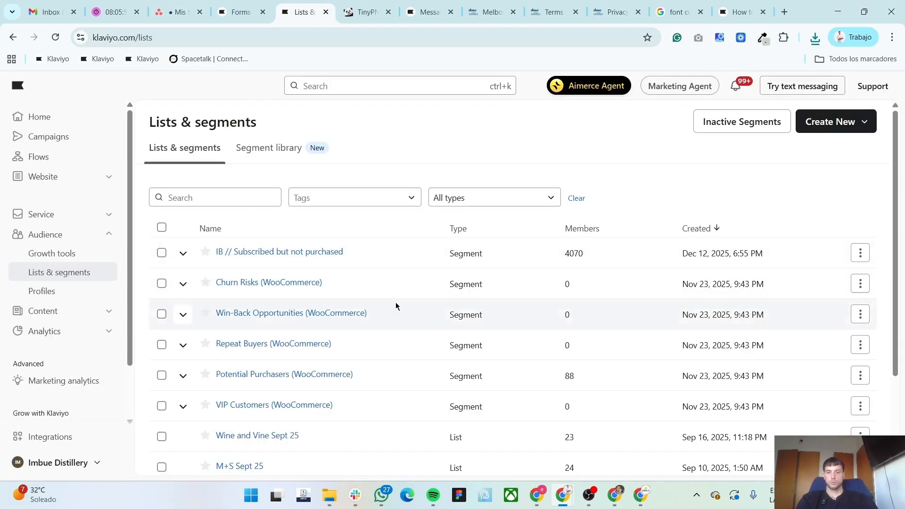
click(861, 253)
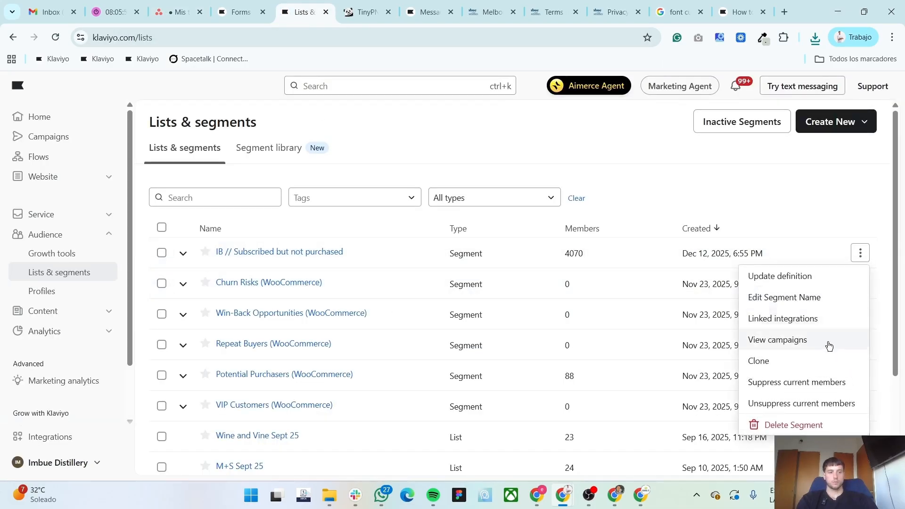
click(803, 369)
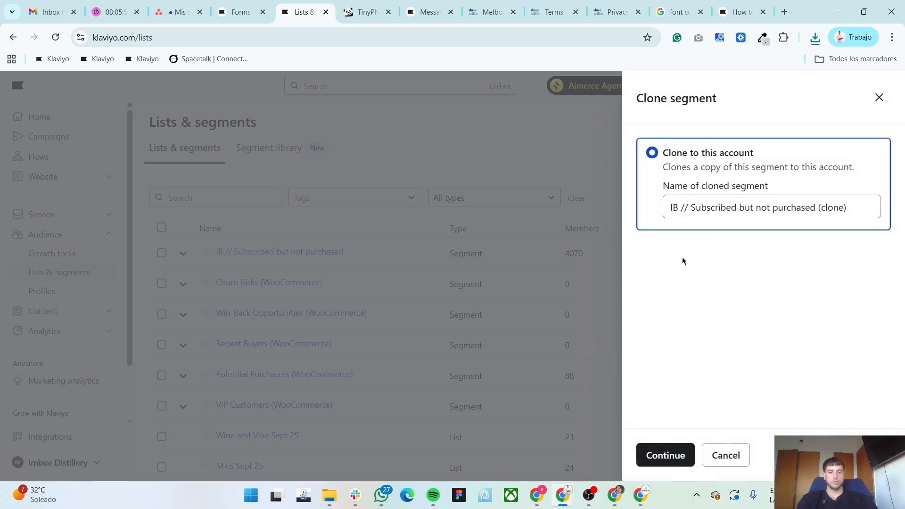
click(653, 464)
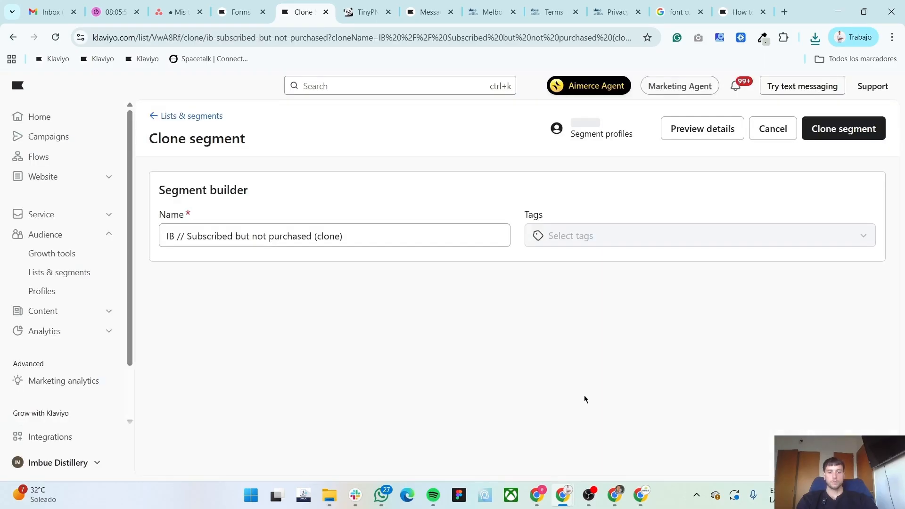
Name the cloned segment "IB // Subscribed to email but not subscribed to SMS"
triple_click(276, 238)
text(IB // Subscribed but not subscribed to SMS)
key(ctrl+Left)
key(ctrl+Left)
key(ctrl+Left)
key(ctrl+Left)
key(ctrl+Left)
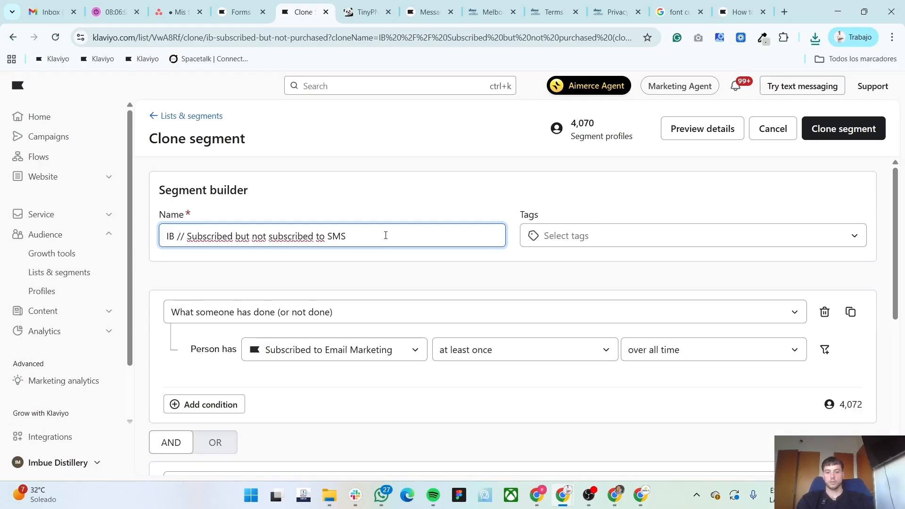
text(to email)
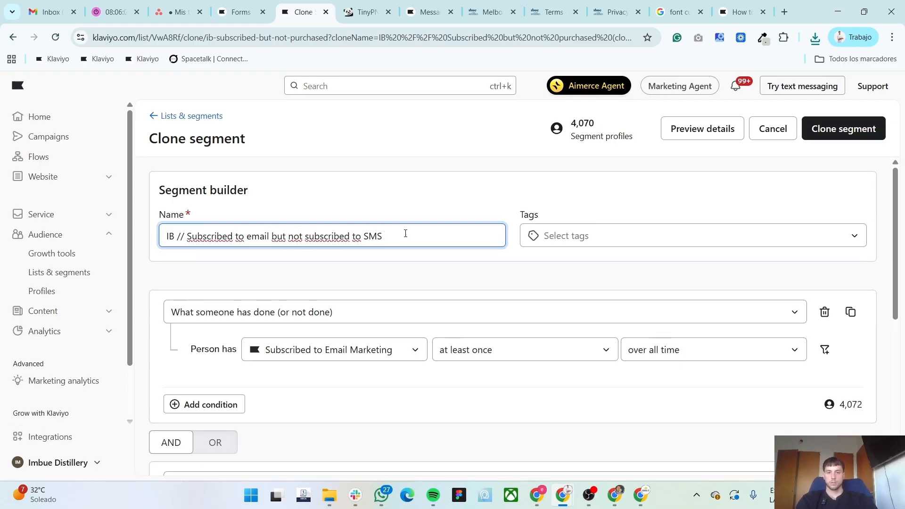
Replace the Placed Order metric in the second condition with Subscribed to SMS Marketing
scroll(400, 350, down, 1)
scroll(427, 361, down, 2)
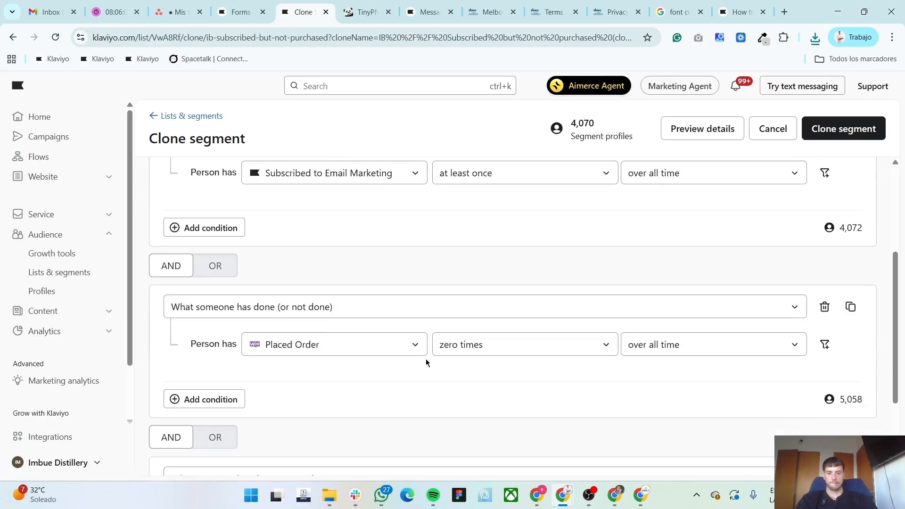
click(356, 357)
text(subs)
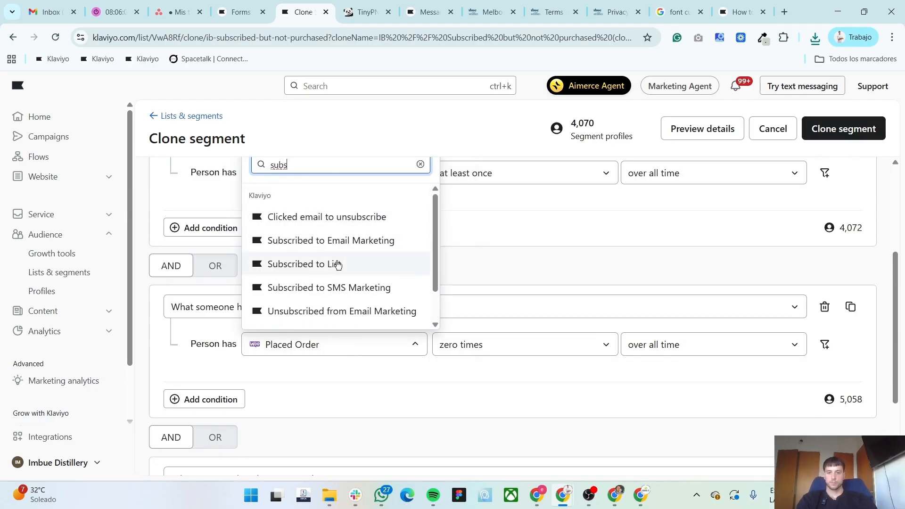
click(353, 287)
scroll(526, 404, down, 1)
scroll(525, 404, down, 4)
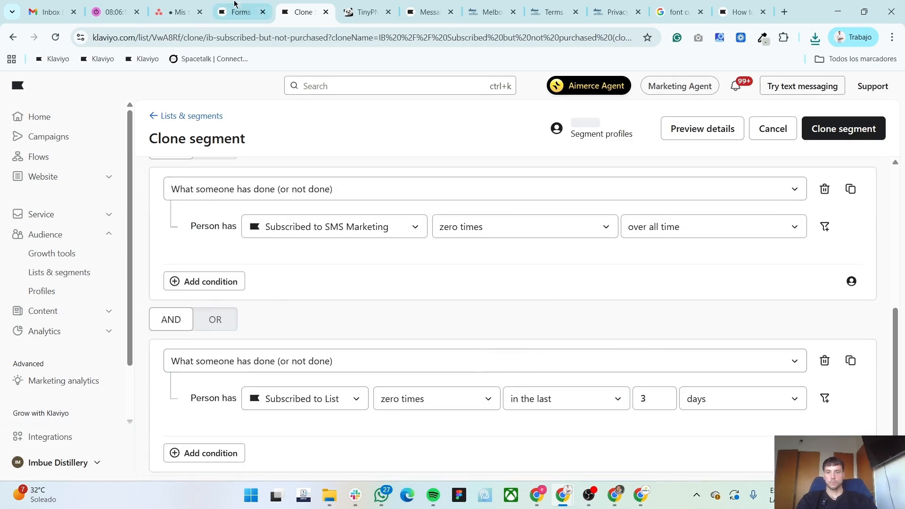
Read the targeting requirements for Sign-up form 4 in the Asana task
click(179, 12)
click(672, 351)
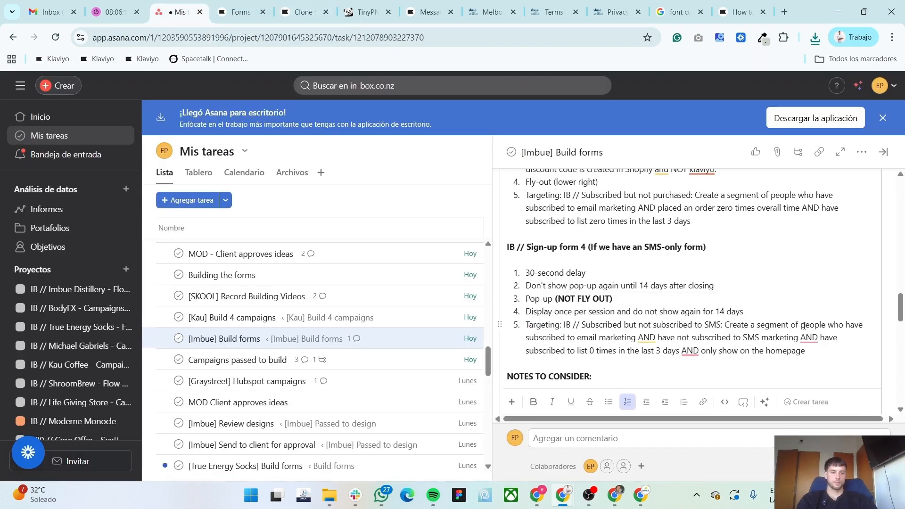
drag(551, 339, 747, 338)
click(721, 338)
drag(825, 338, 748, 339)
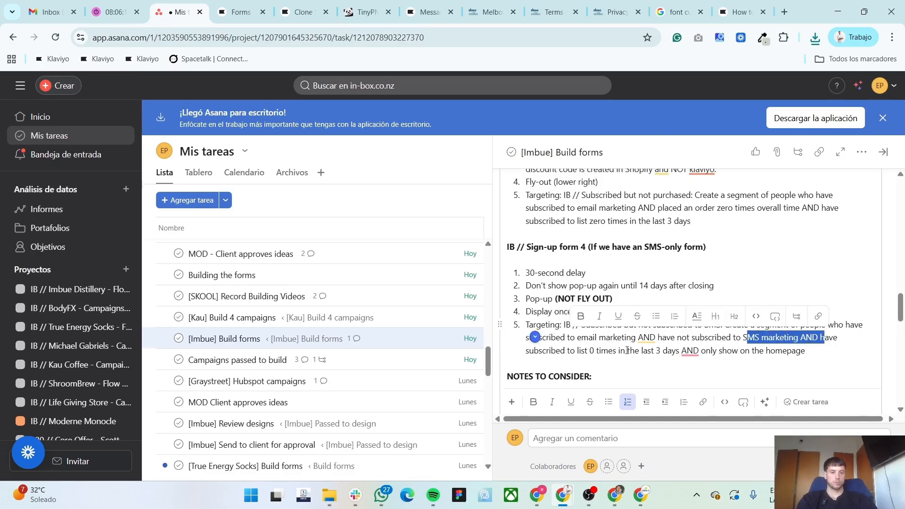
click(533, 360)
drag(529, 351, 722, 351)
click(812, 352)
drag(812, 351, 698, 352)
click(571, 353)
drag(801, 352, 672, 354)
click(617, 354)
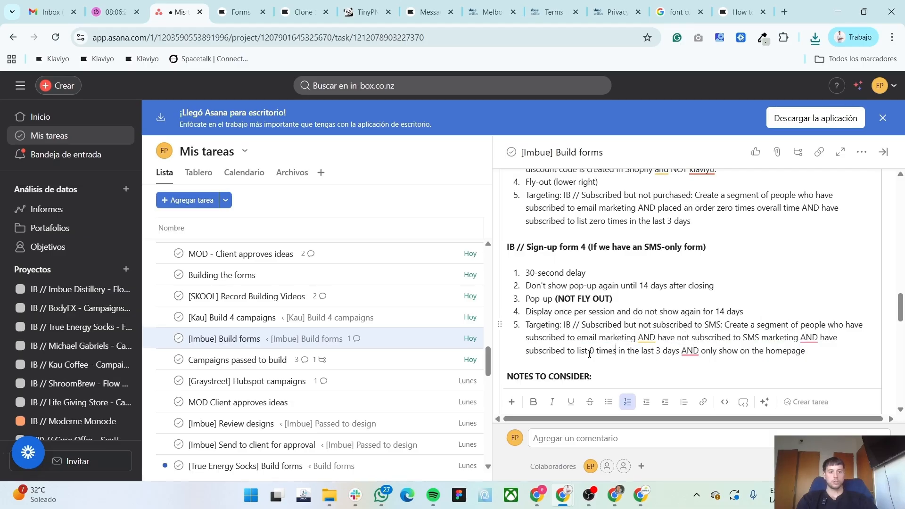
Check the segment conditions in Klaviyo, create the cloned segment and return to the lists and segments overview
click(302, 13)
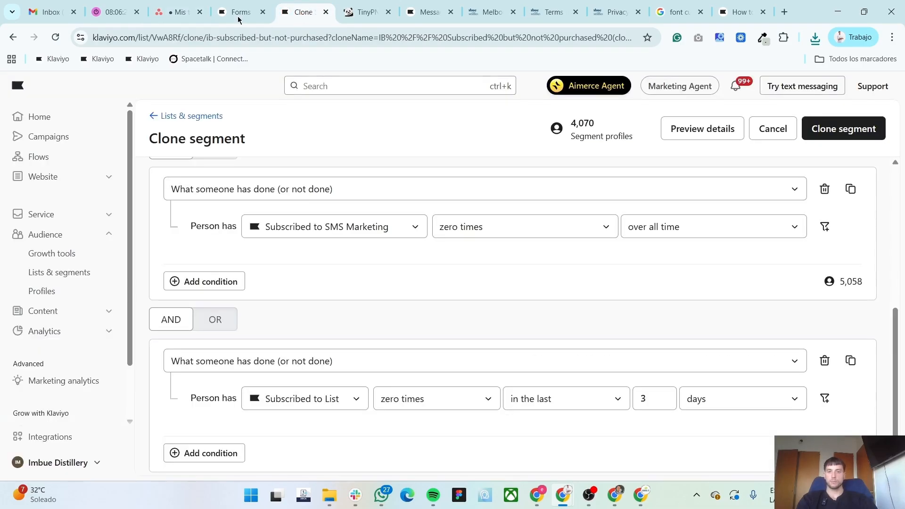
scroll(668, 290, down, 1)
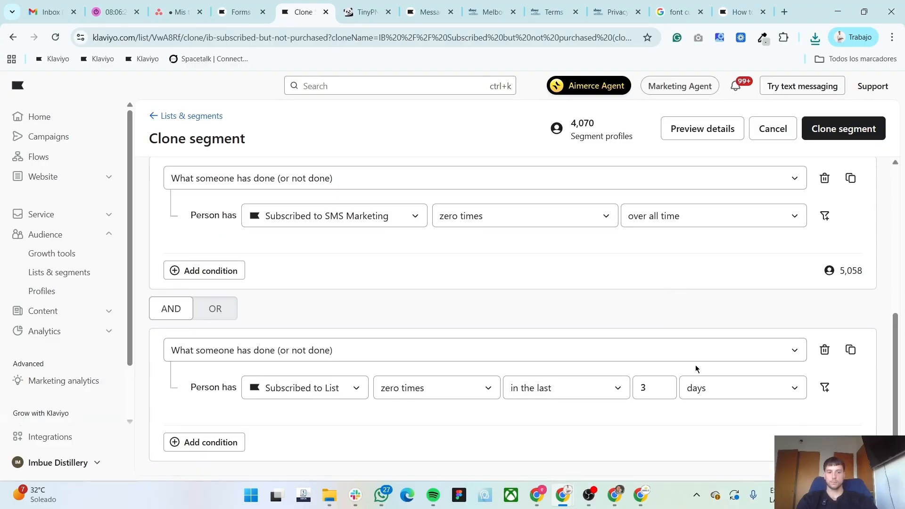
scroll(687, 374, up, 5)
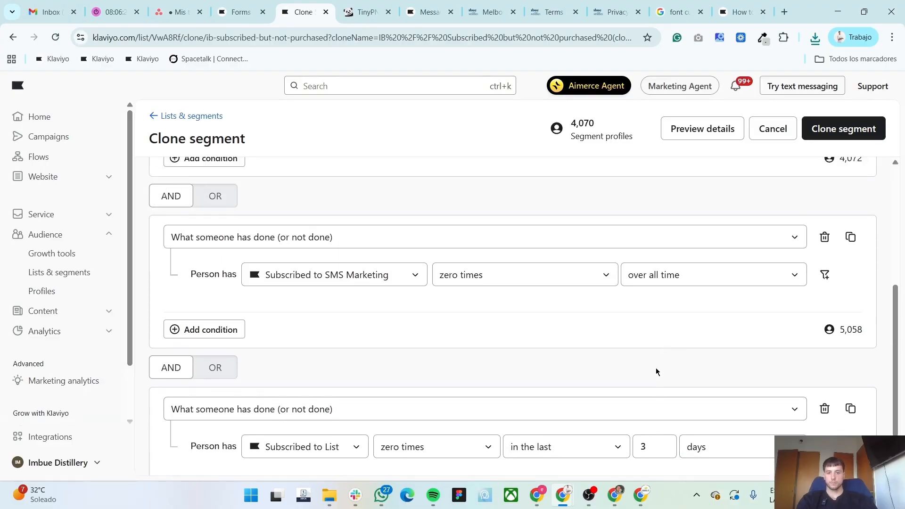
scroll(657, 372, up, 2)
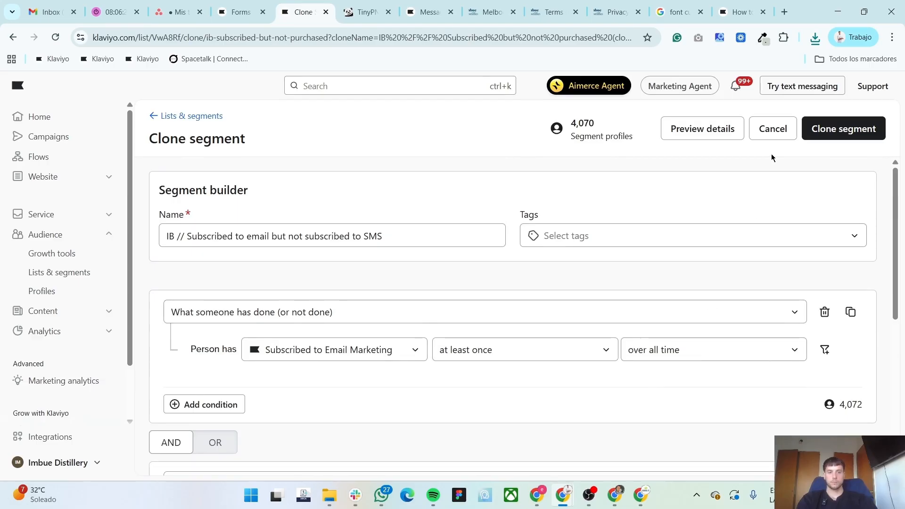
click(869, 127)
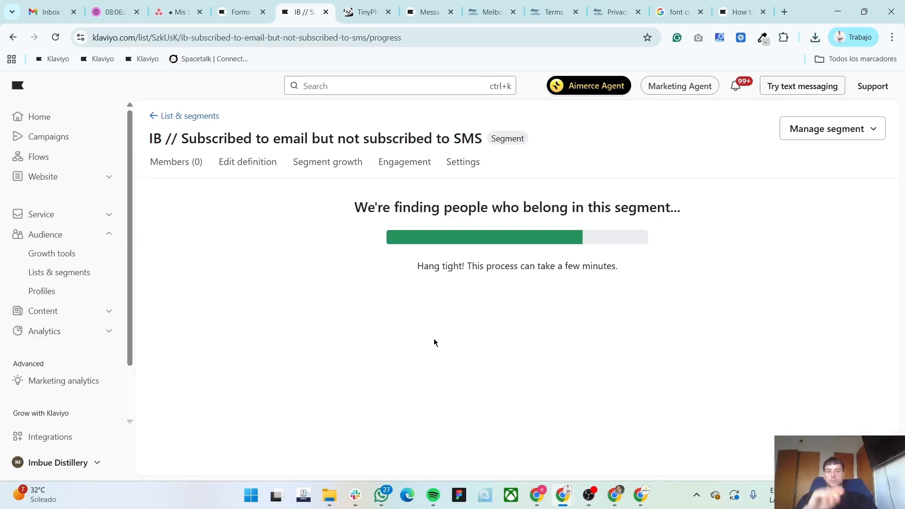
click(191, 119)
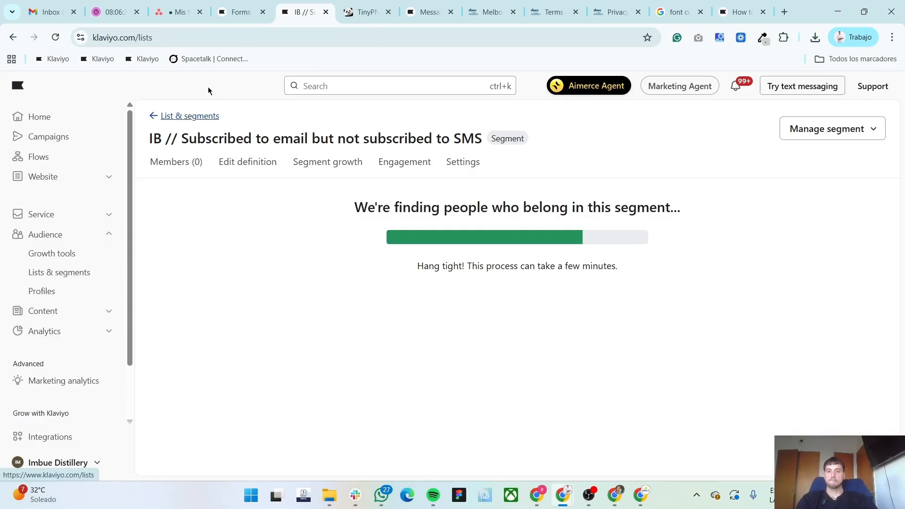
Open the clone settings for the "IB // Sign Up Form 2 (Desktop) (Product page)" form
click(241, 12)
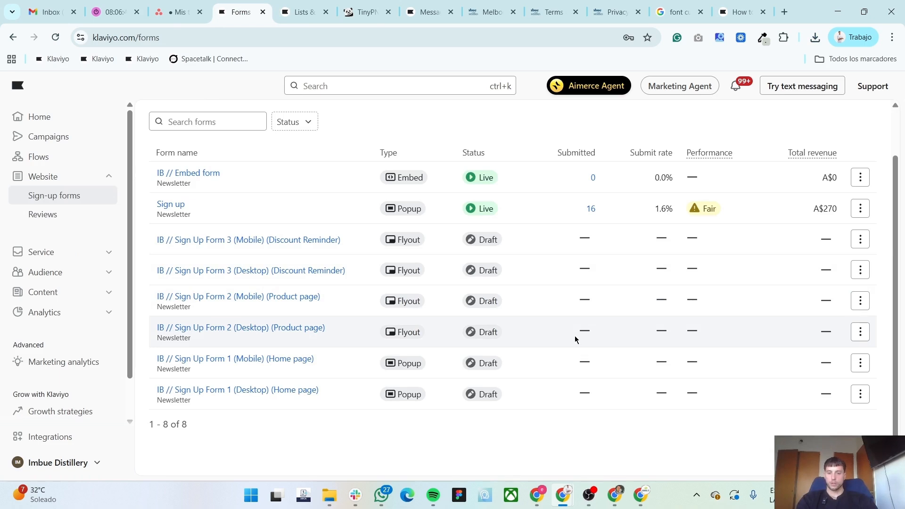
click(861, 271)
click(669, 432)
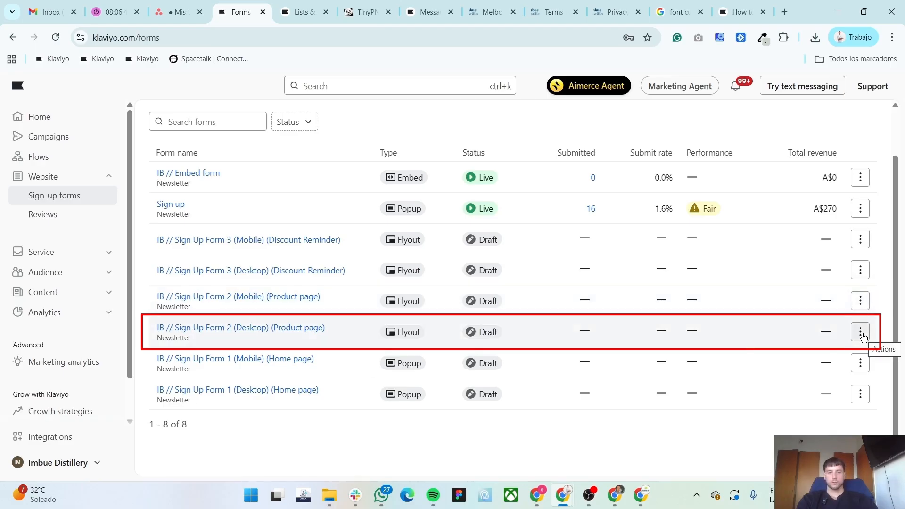
click(861, 332)
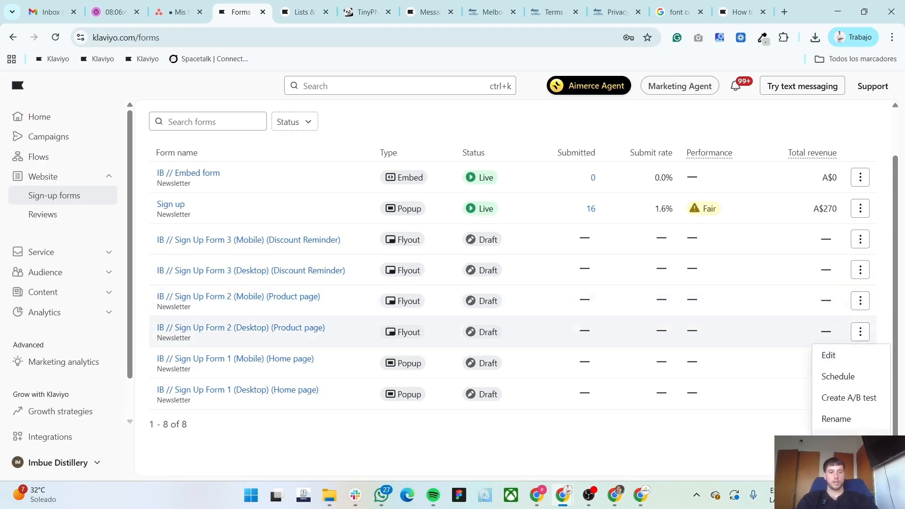
click(832, 440)
Clone the form as "IB // Sign Up Form 4 (Desktop) (SMS Form)" and open the new form for editing
double_click(752, 208)
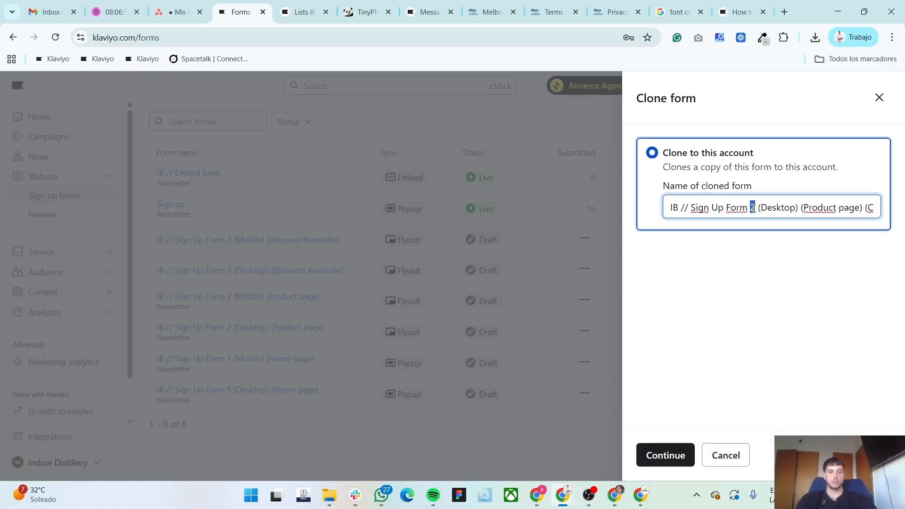
text(4)
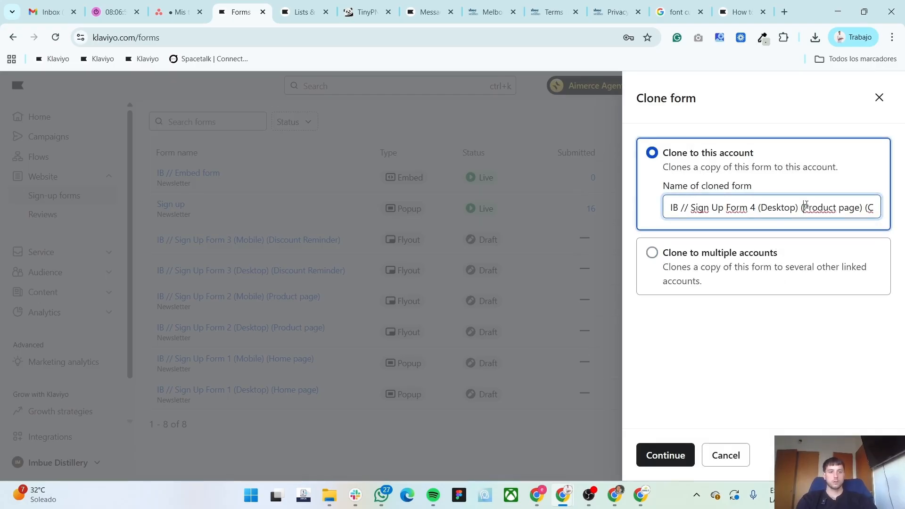
drag(804, 208, 860, 207)
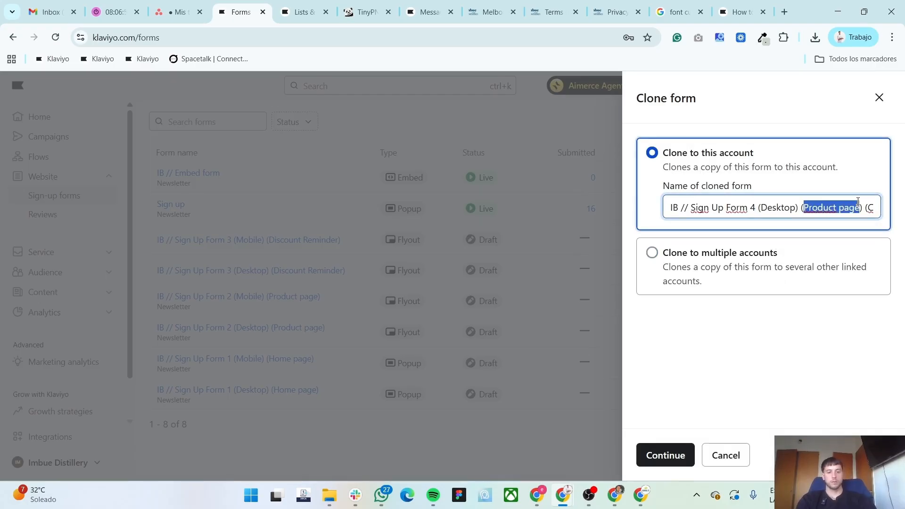
text(SMS Form)
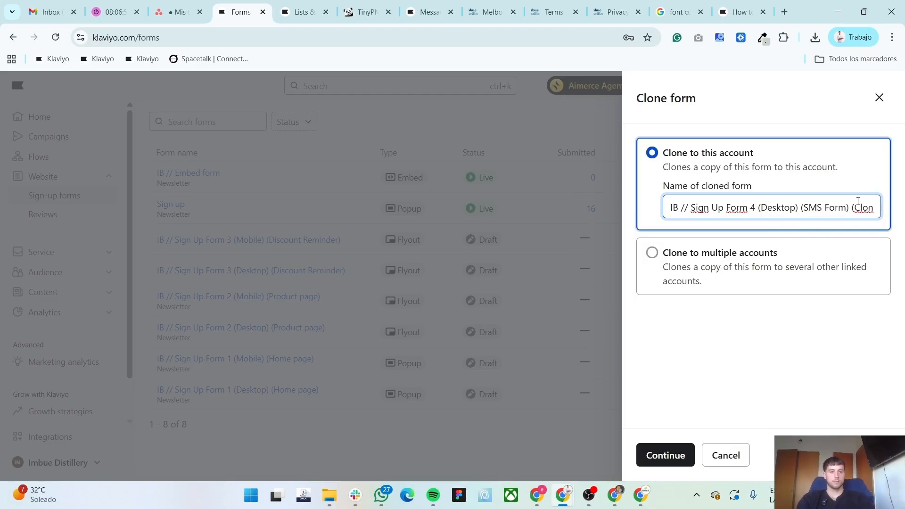
key(shift+End)
key(Delete)
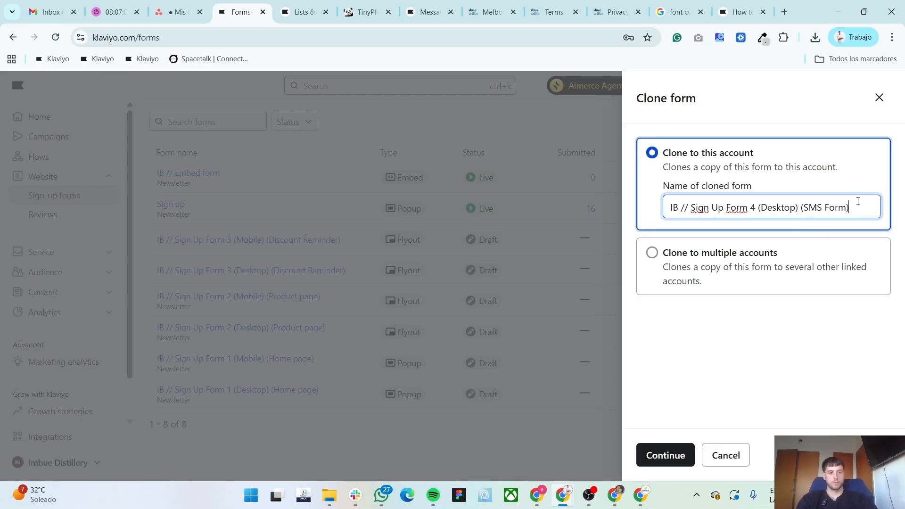
click(666, 455)
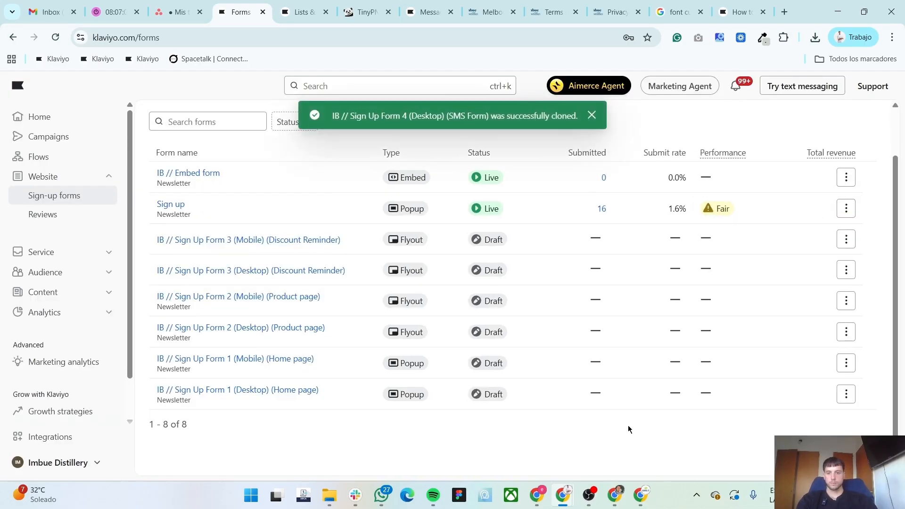
click(291, 236)
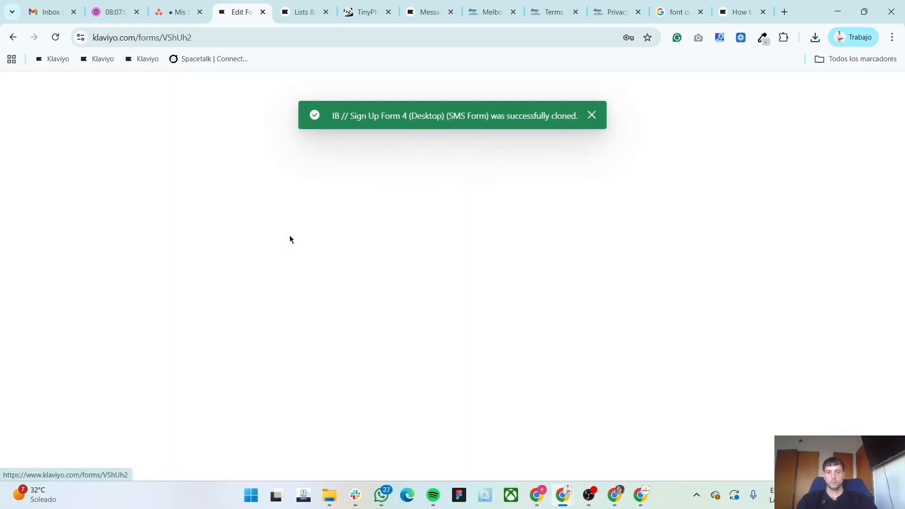
Copy the SMS headline from the Figma Step 2 desktop design and replace the Klaviyo form's heading with "Interested in even more exclusive offers?"
key(alt+Tab)
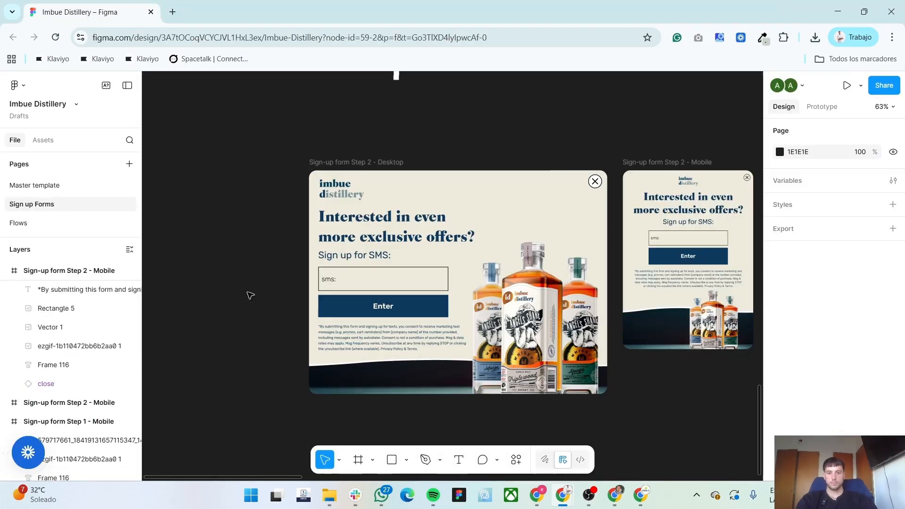
click(376, 226)
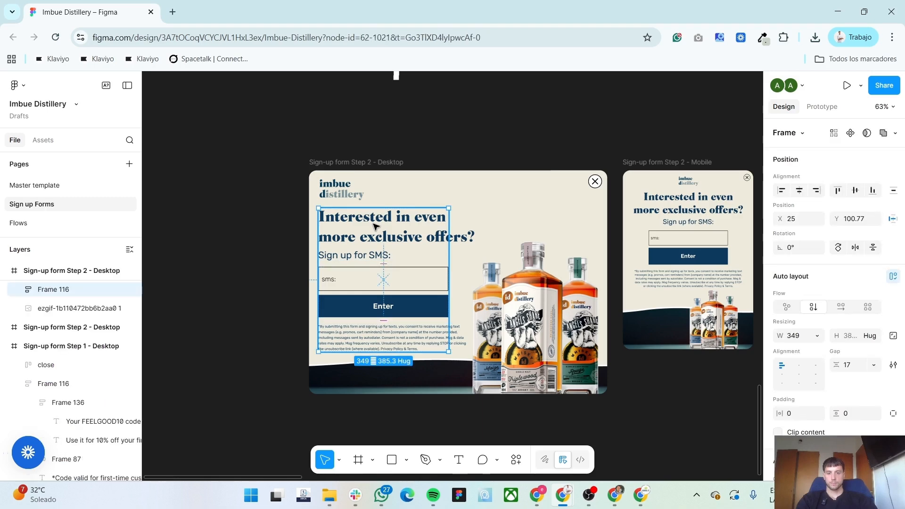
click(376, 227)
click(376, 227)
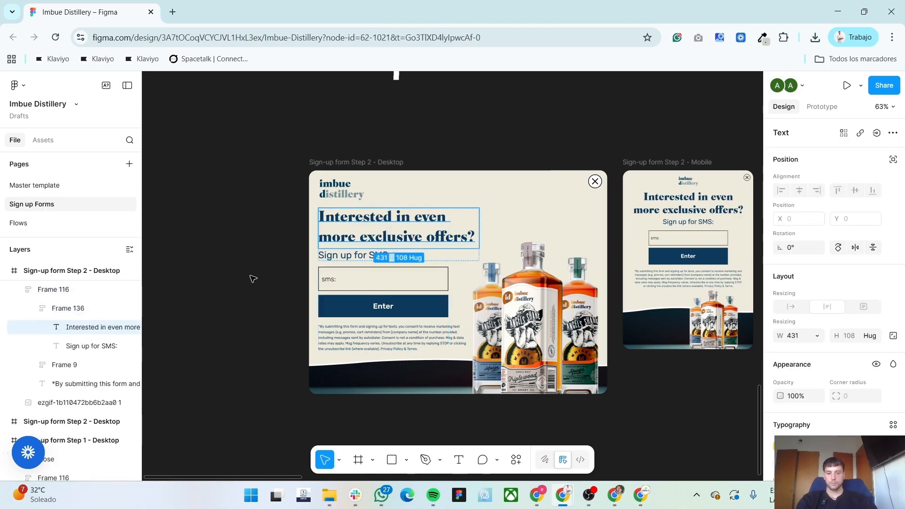
key(alt+Tab)
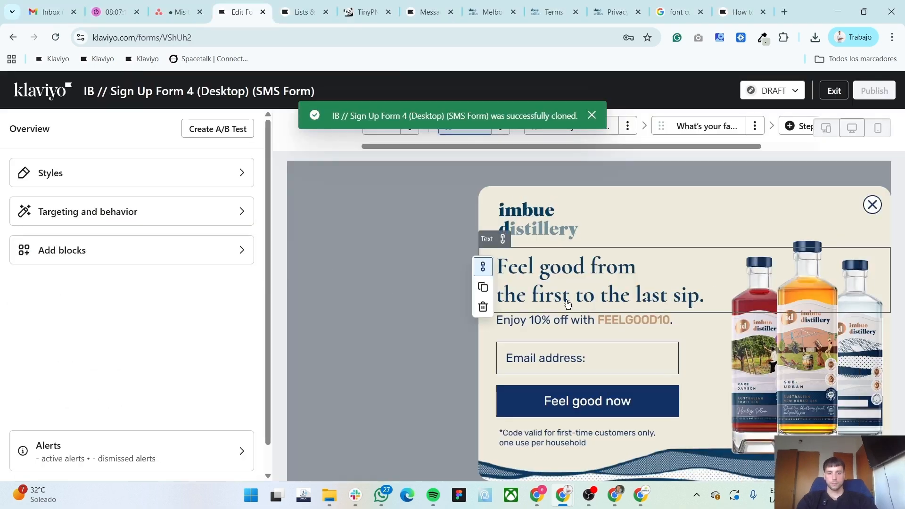
click(662, 296)
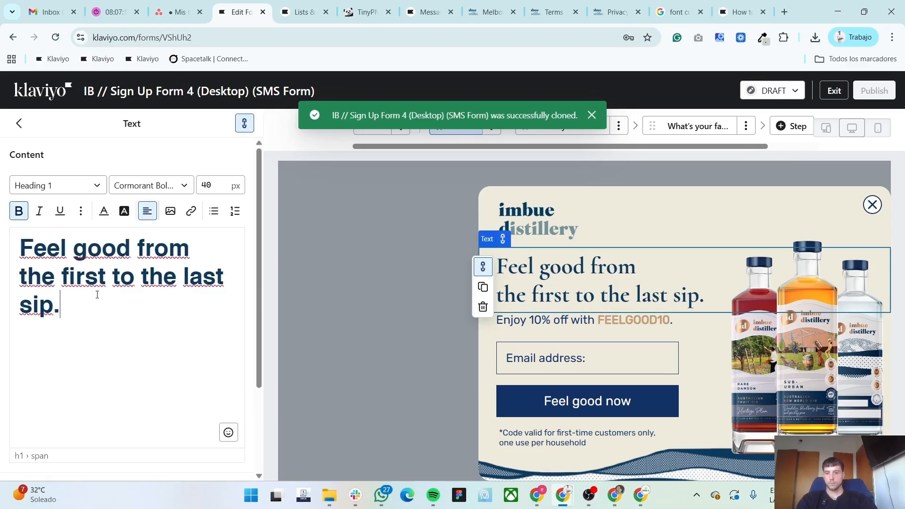
text(Interested in even more exclusive offers?)
drag(61, 306, 0, 228)
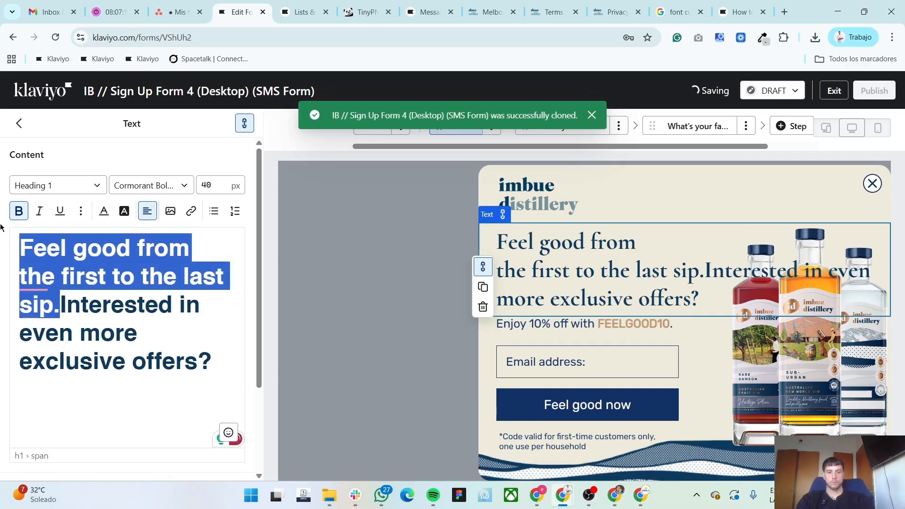
key(BackSpace)
Compare the heading with the Figma design and break it into two lines after "Interested in even"
key(alt+Tab)
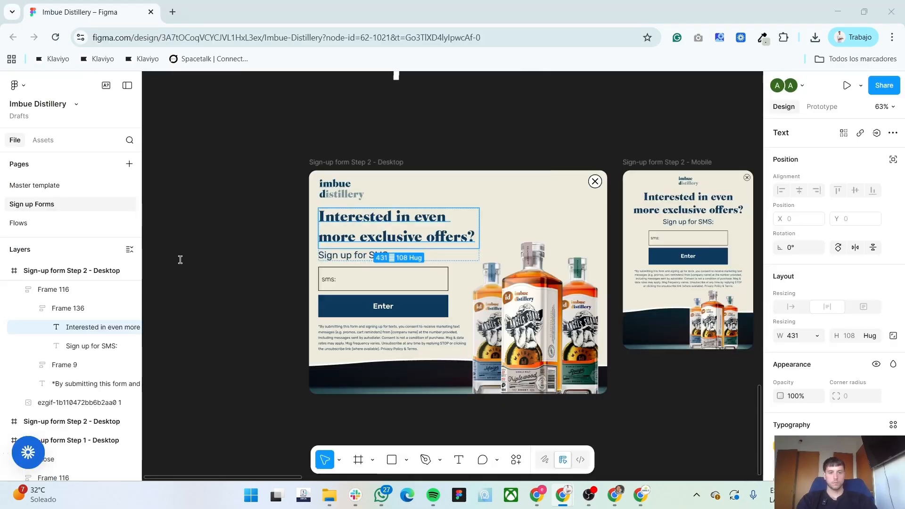
key(alt+Tab)
key(ctrl+End)
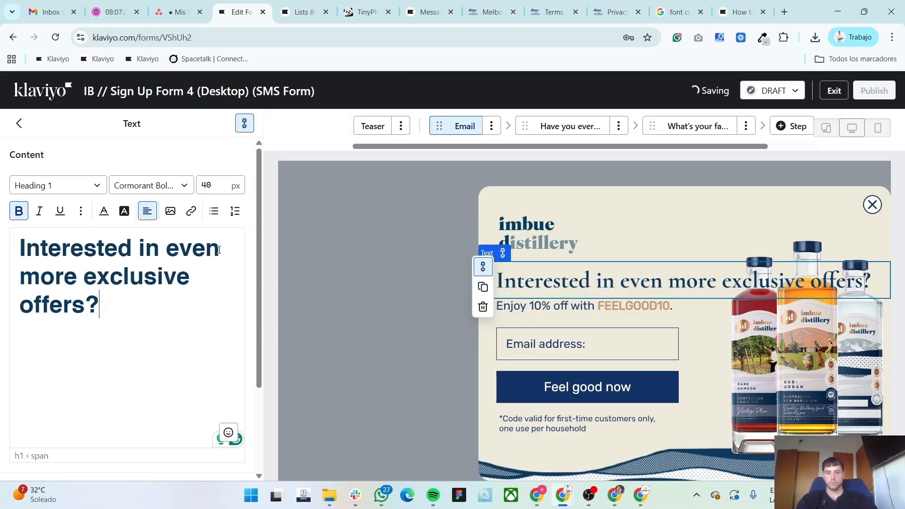
key(Return)
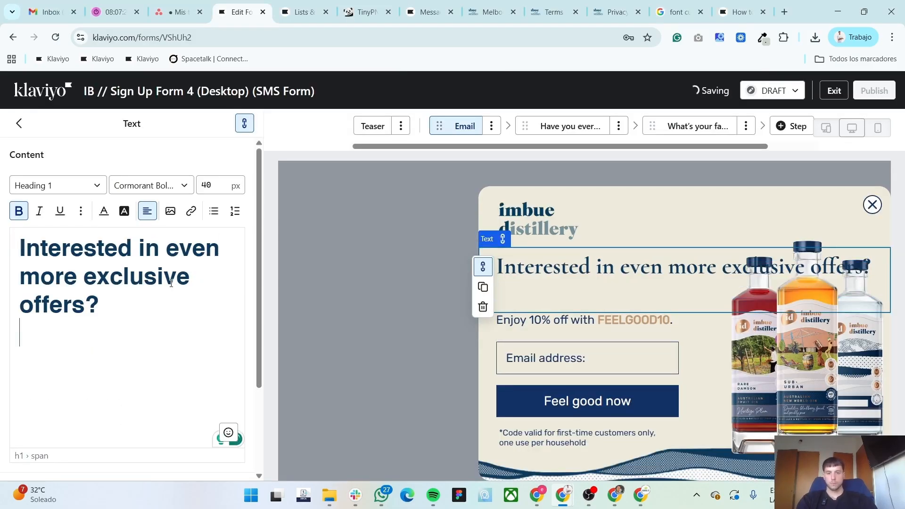
key(alt+Tab)
key(alt+Tab)
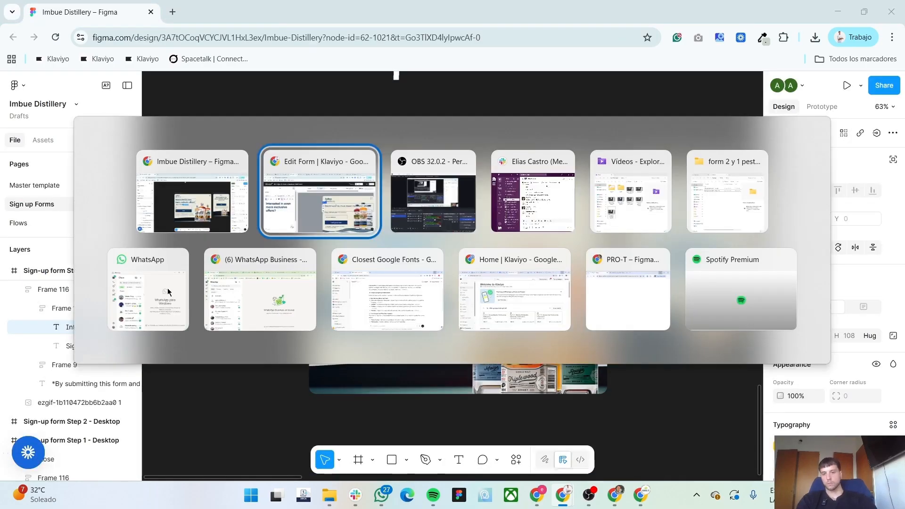
click(351, 234)
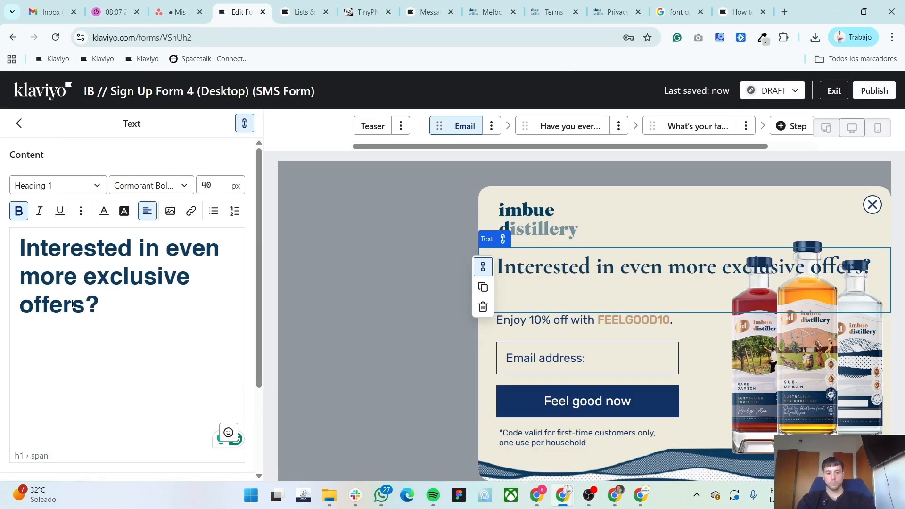
key(BackSpace)
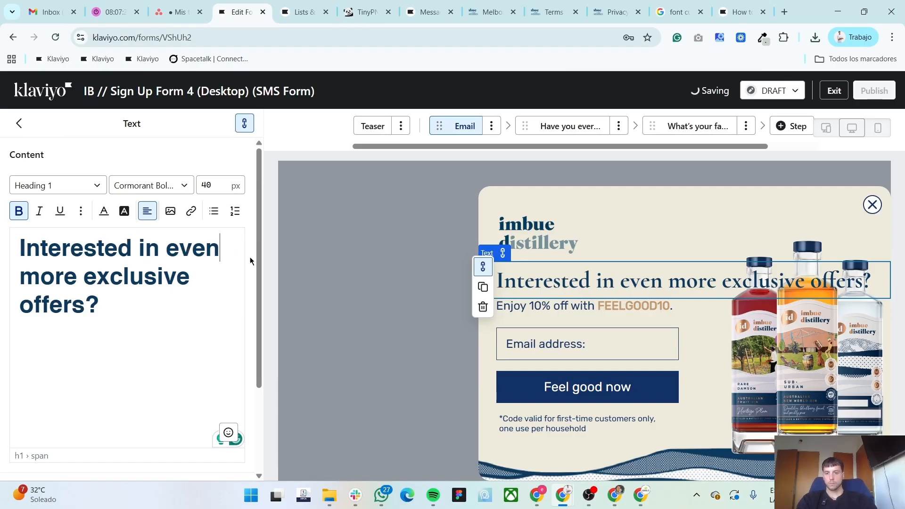
Copy the subheading from the Figma design and replace the form's 10% off line with "Sign up for SMS:"
key(alt+Tab)
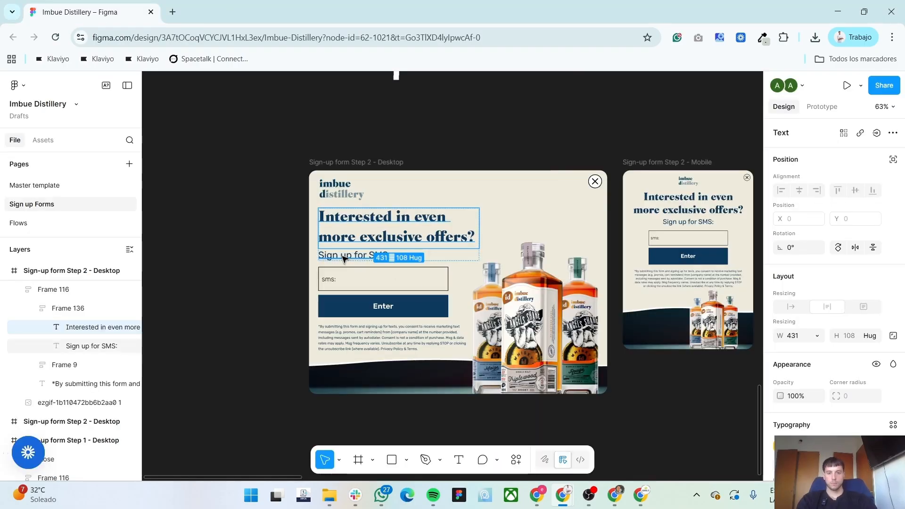
key(alt+Tab)
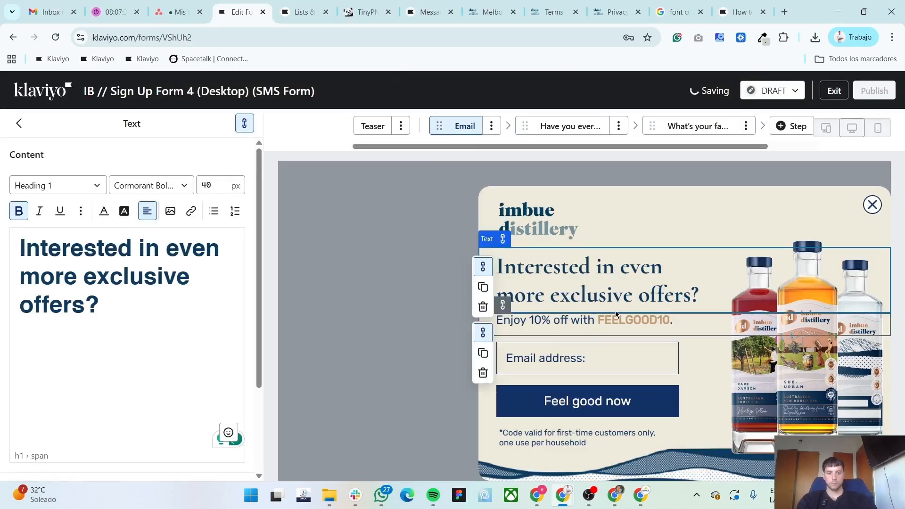
click(645, 324)
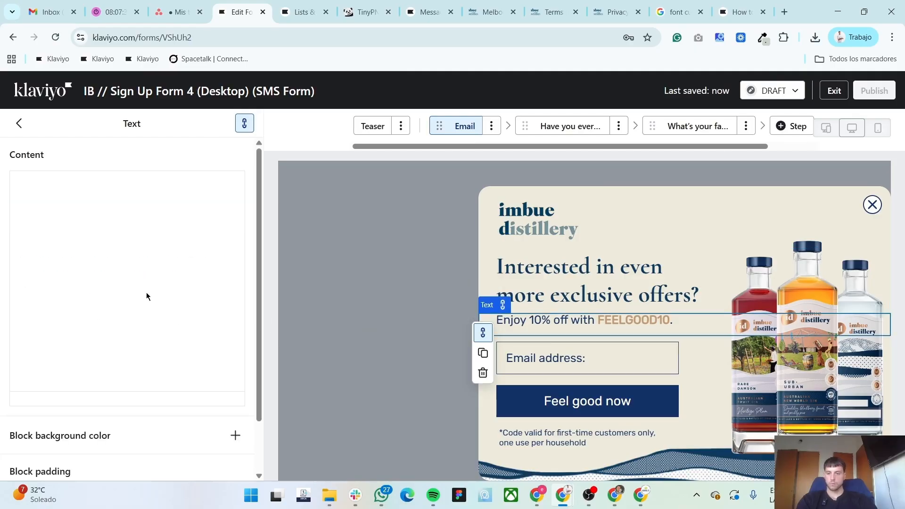
click(214, 239)
text(Sign up for SMS:)
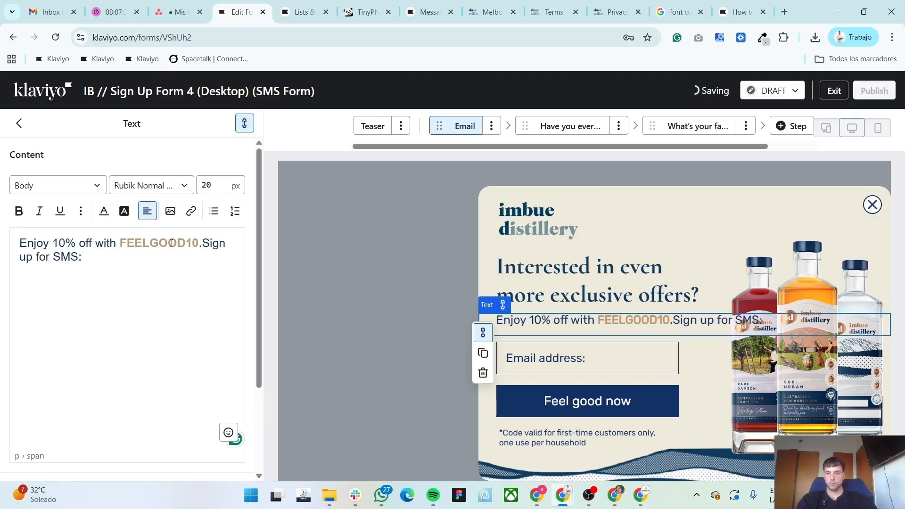
drag(201, 242, 6, 247)
key(BackSpace)
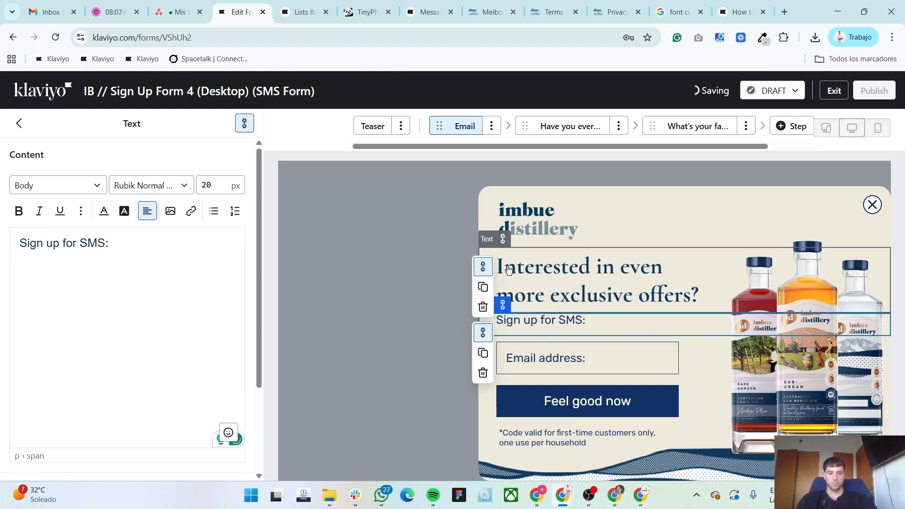
Delete the email input and add a Phone number block between the subheading and the submit button
click(539, 365)
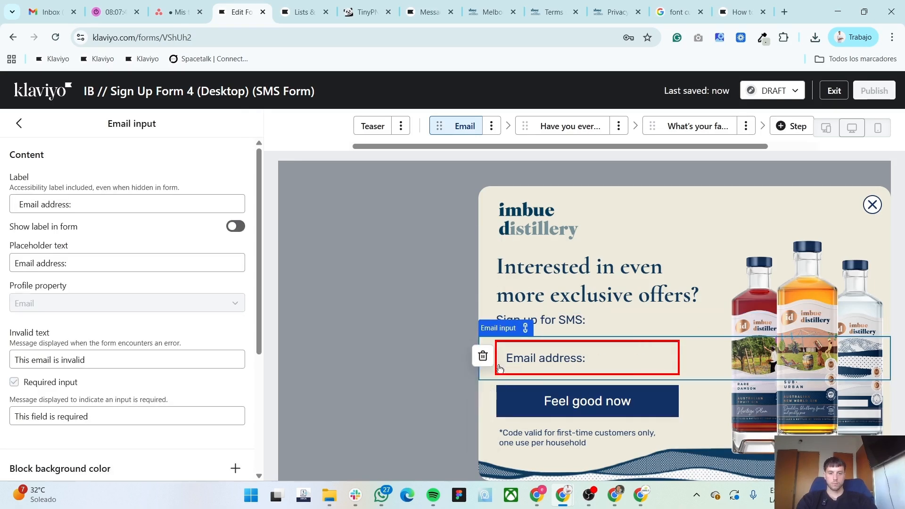
click(483, 356)
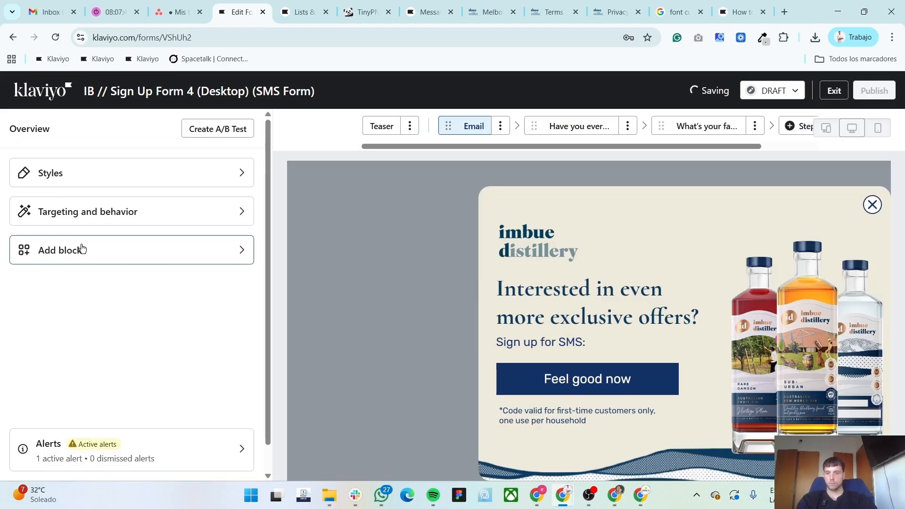
click(81, 250)
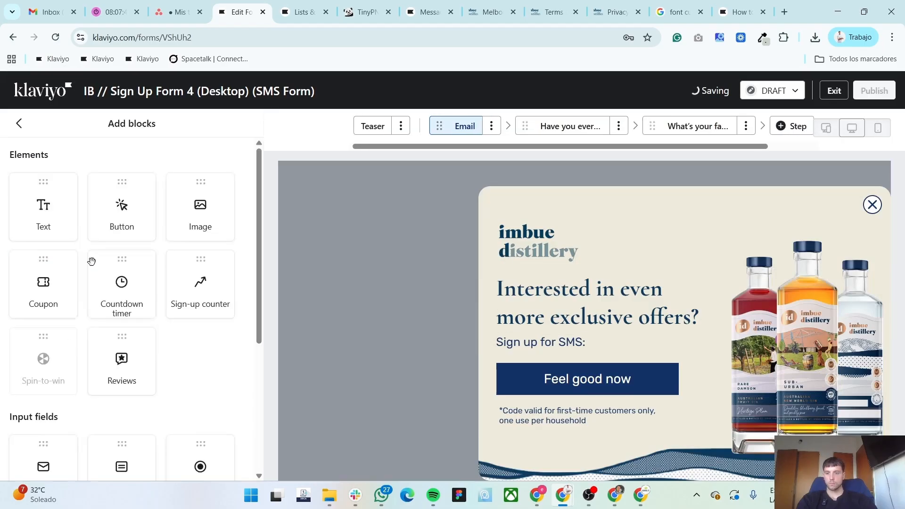
scroll(112, 316, down, 2)
scroll(112, 315, down, 3)
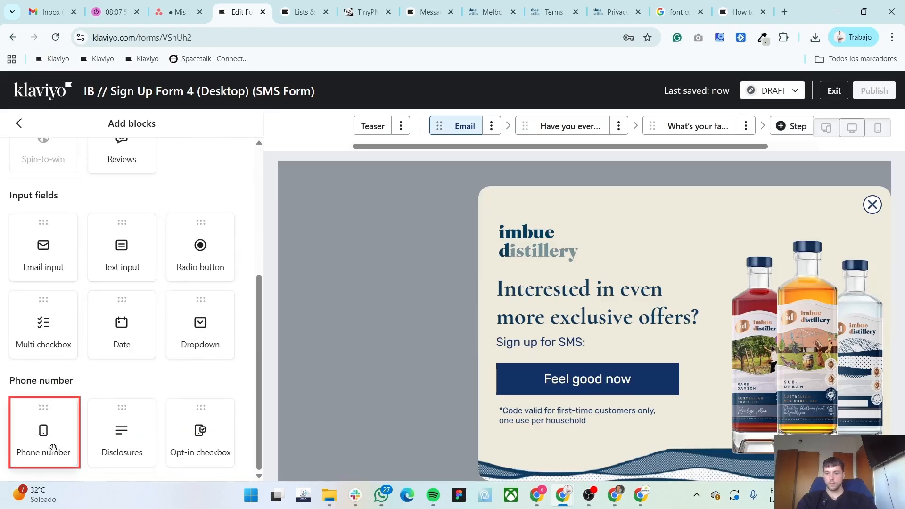
drag(41, 447, 599, 360)
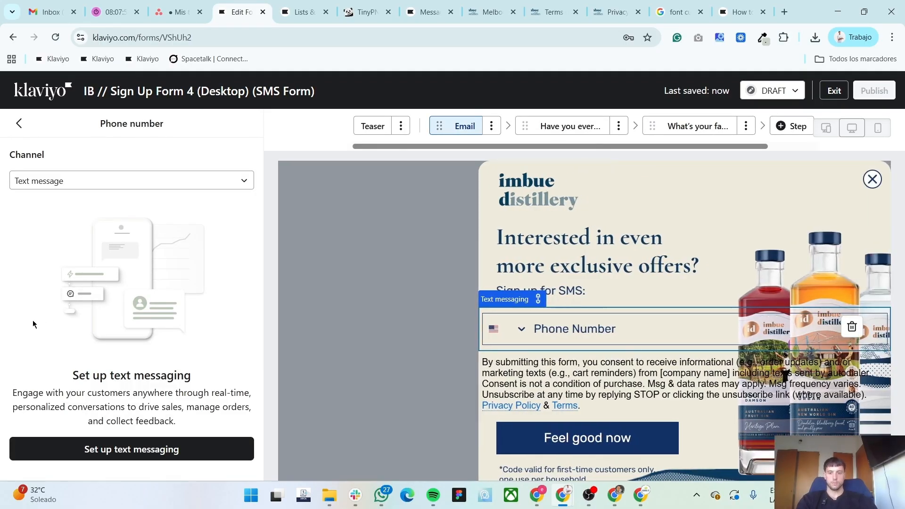
Review the channel options of the phone number block and leave its settings
click(59, 182)
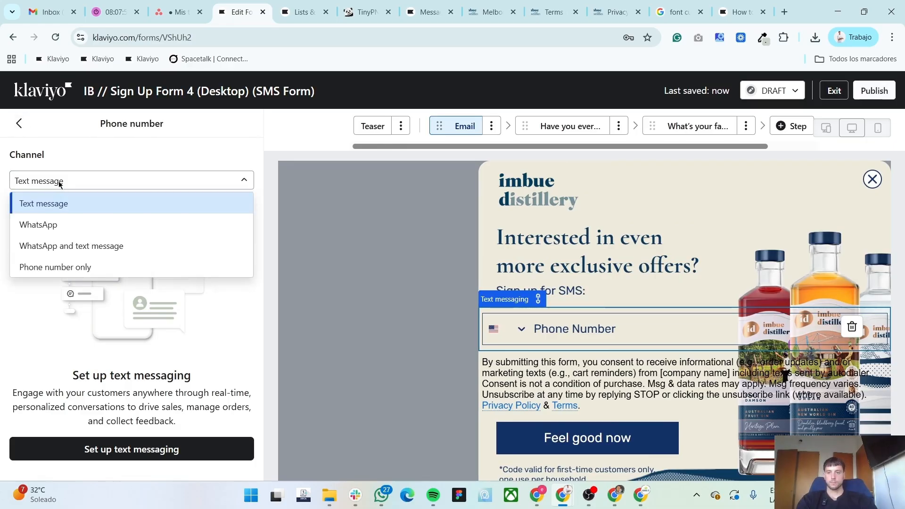
click(60, 182)
click(60, 183)
click(59, 183)
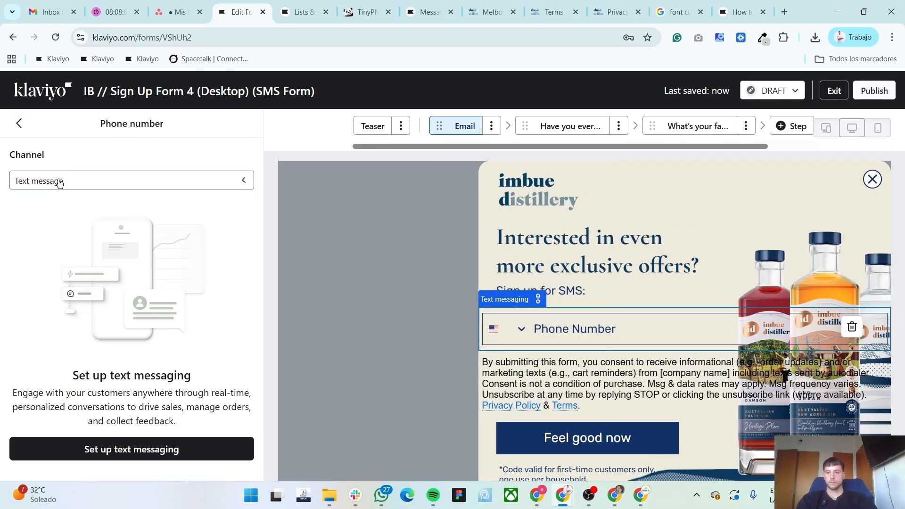
click(19, 122)
Check the button label in the Figma design and set the form's submit button text to "Enter"
key(alt+Tab)
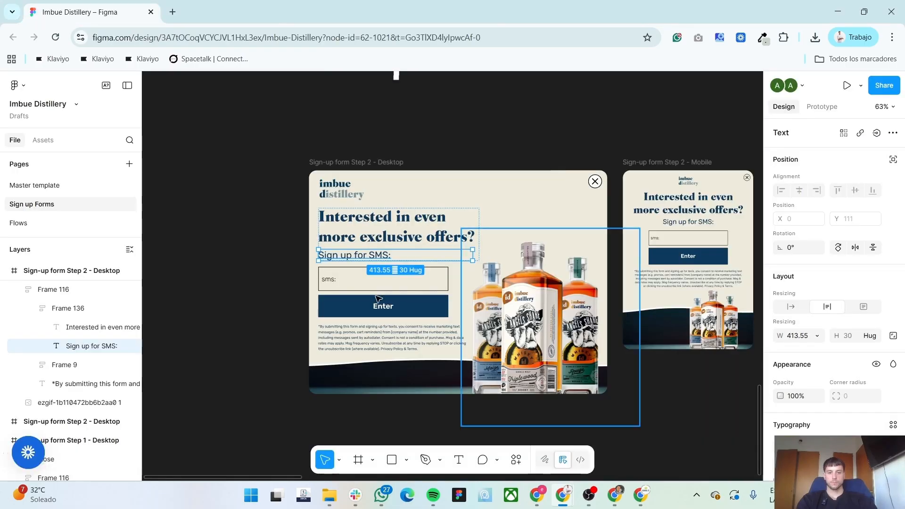
click(352, 307)
key(alt+Tab)
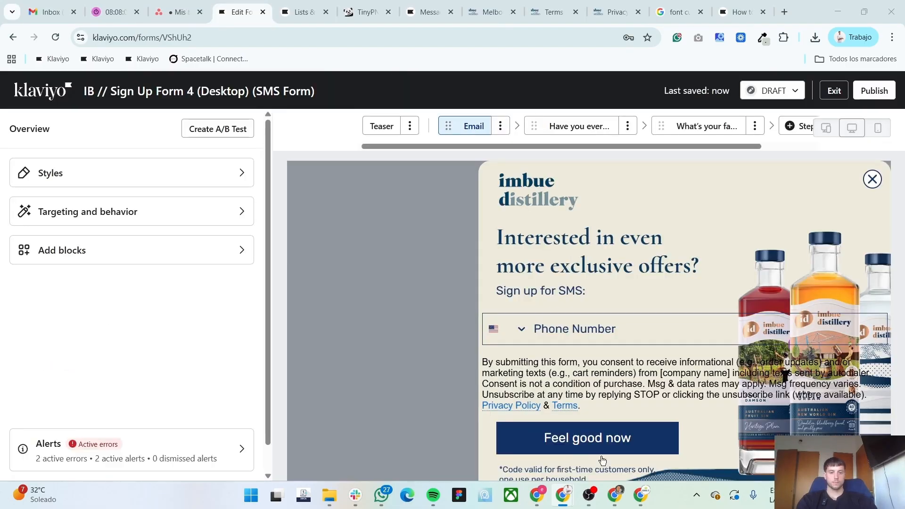
click(616, 441)
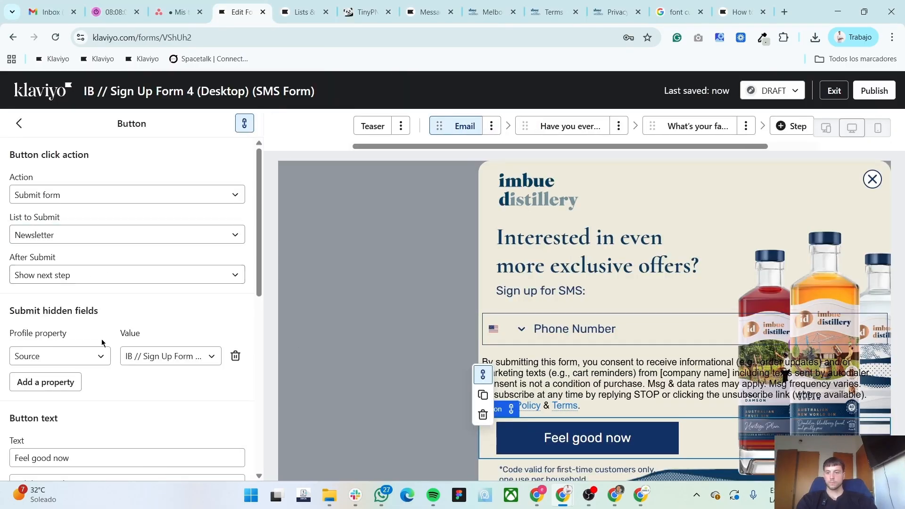
scroll(88, 373, down, 2)
double_click(97, 397)
key(ctrl+a)
text(Enter)
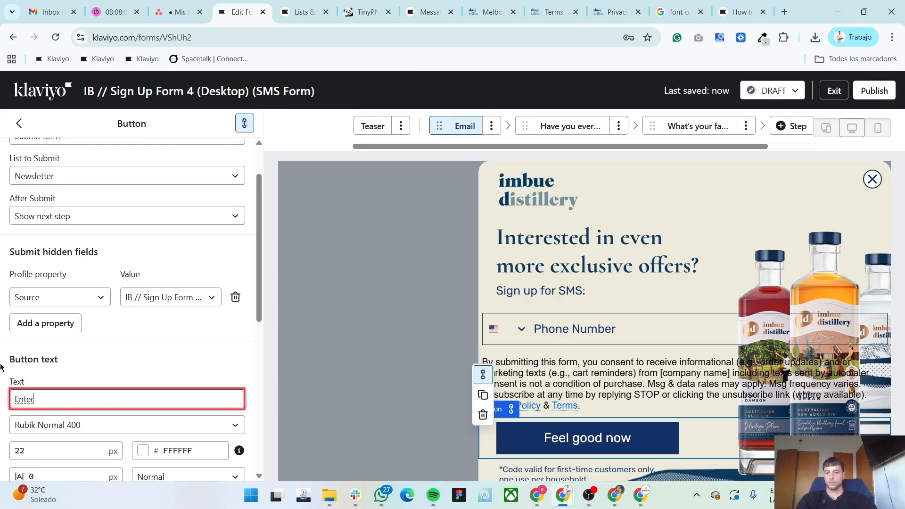
Set the Enter button's list to submit to SMS Subscribers, keeping the Submit form action
scroll(94, 283, up, 2)
click(91, 195)
click(90, 195)
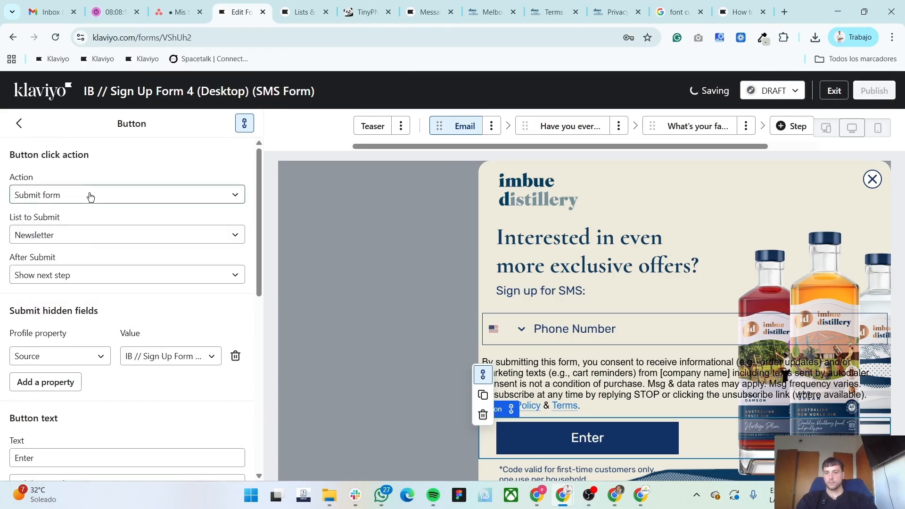
click(84, 235)
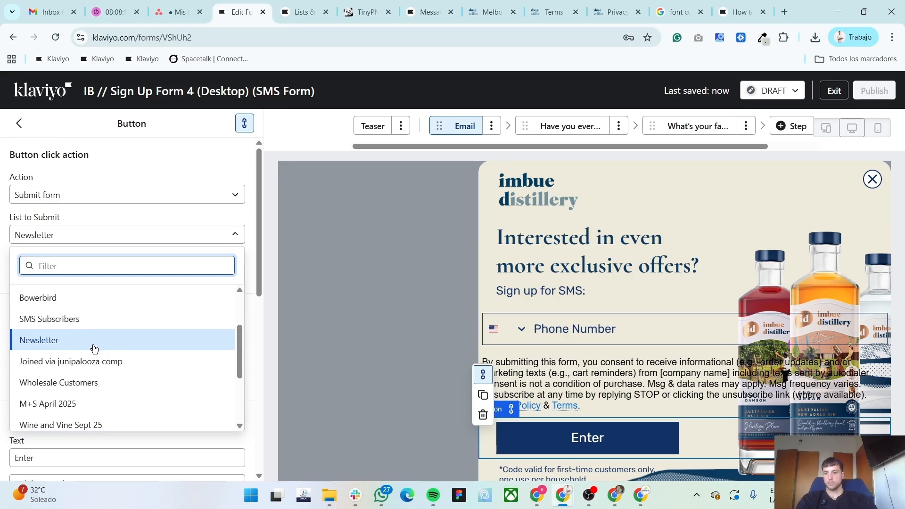
scroll(94, 351, down, 4)
scroll(90, 361, up, 5)
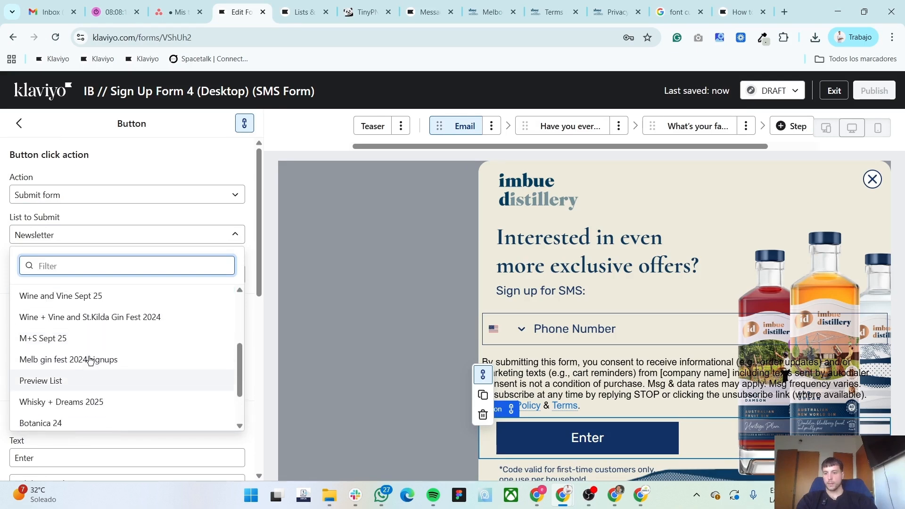
click(53, 361)
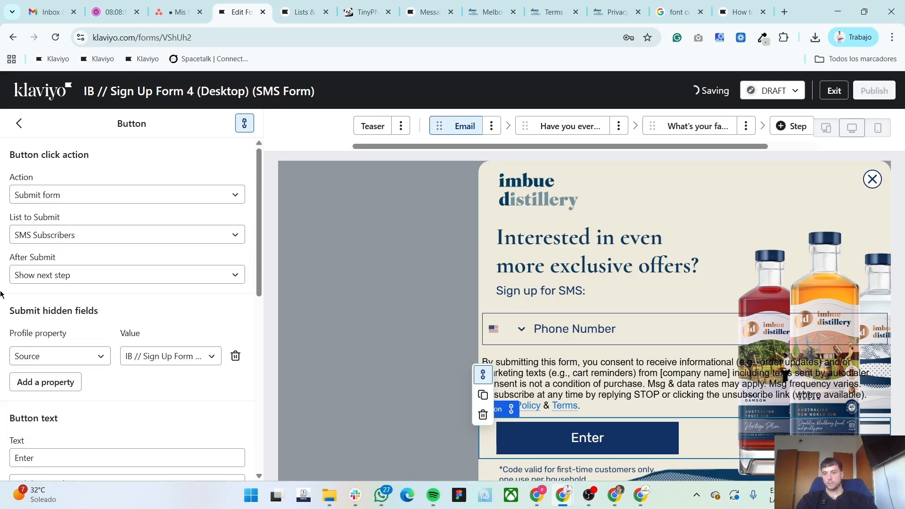
Delete the "*Code valid for first-time customers only, one use per household" text block below the button
click(585, 468)
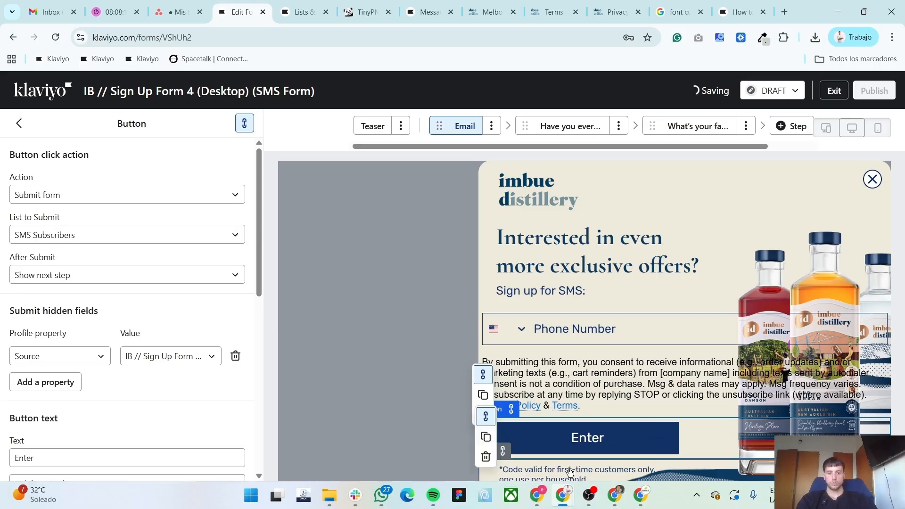
click(485, 457)
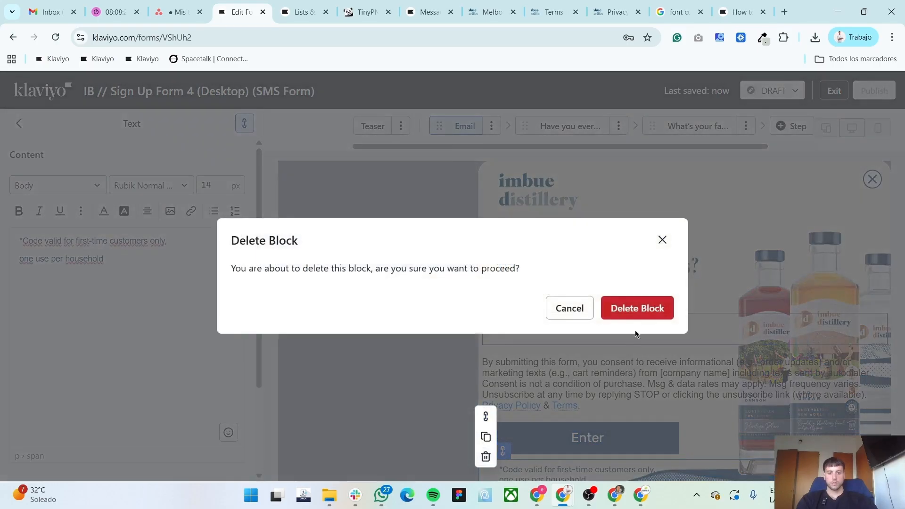
click(640, 314)
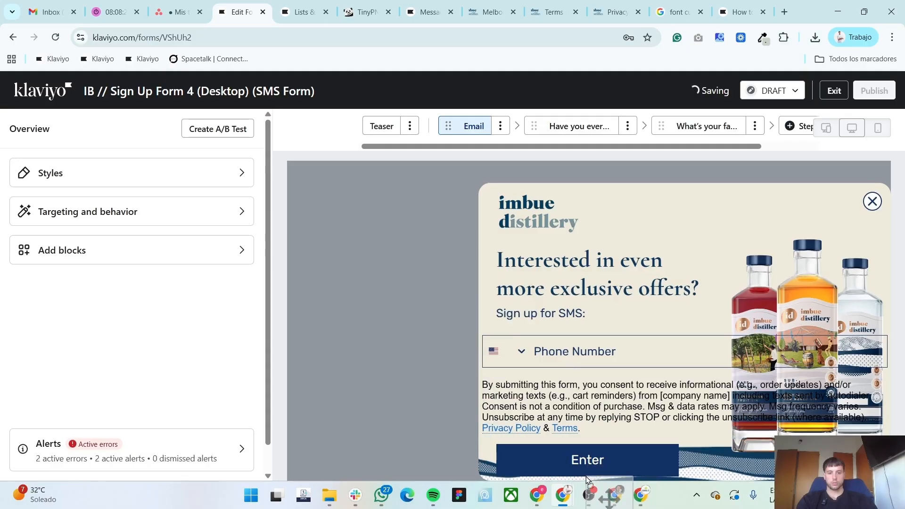
Move the SMS consent disclosure below the Enter button and set its primary text and link text sizes to 10 px
drag(602, 400, 601, 453)
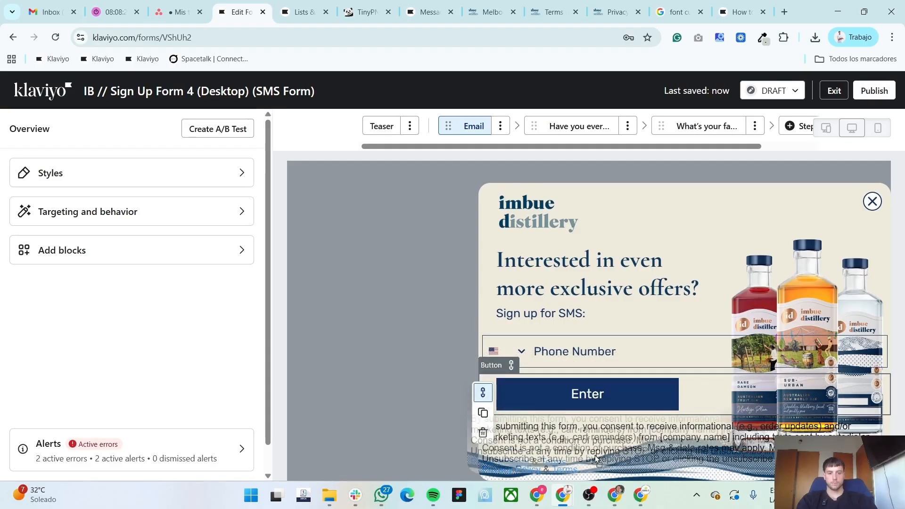
click(628, 440)
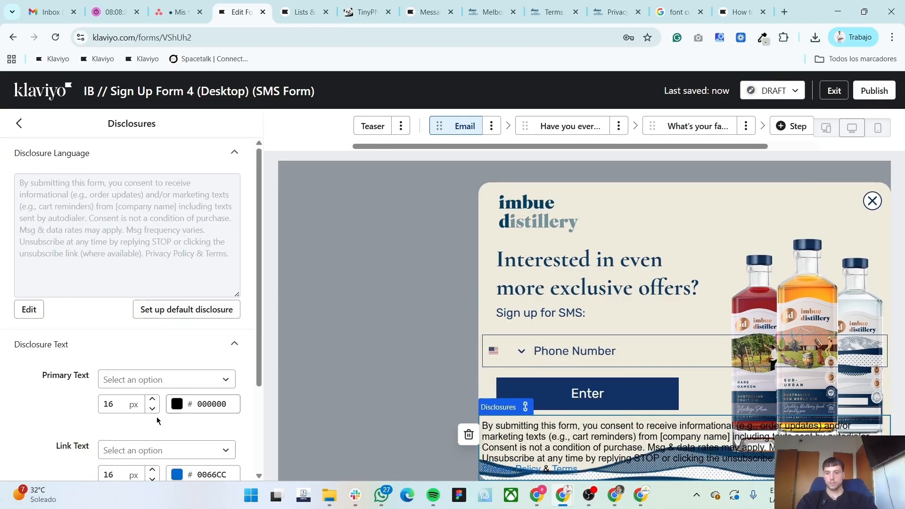
click(118, 405)
text(10)
scroll(126, 407, down, 3)
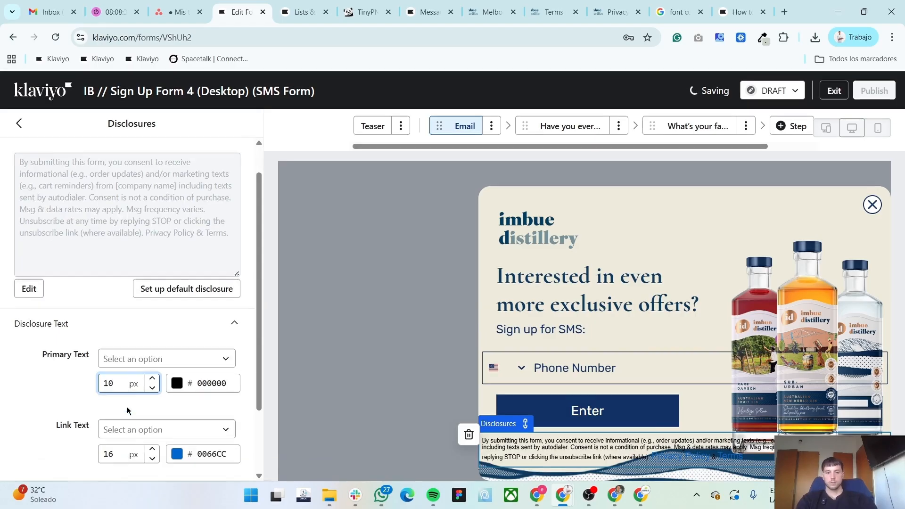
double_click(118, 357)
text(10)
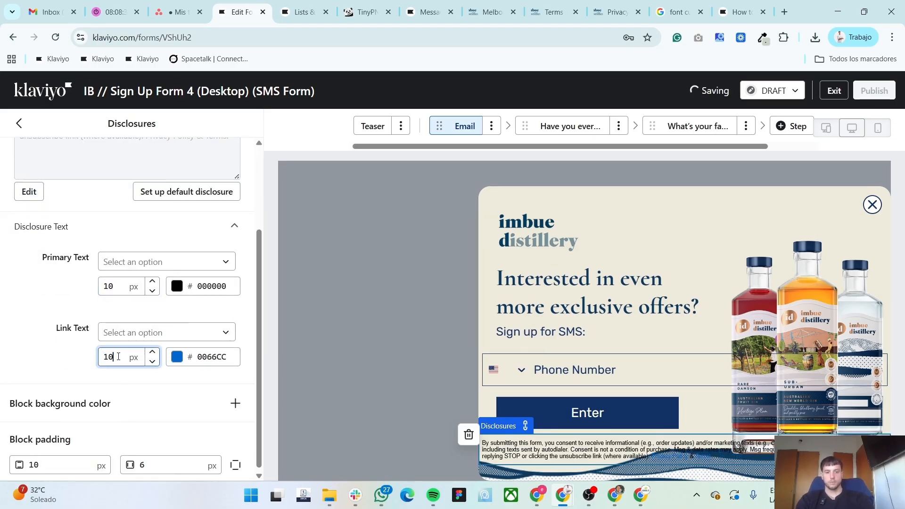
Set individual block padding for the disclosure, with 35 px on its left side and 300 px on its right side
click(236, 465)
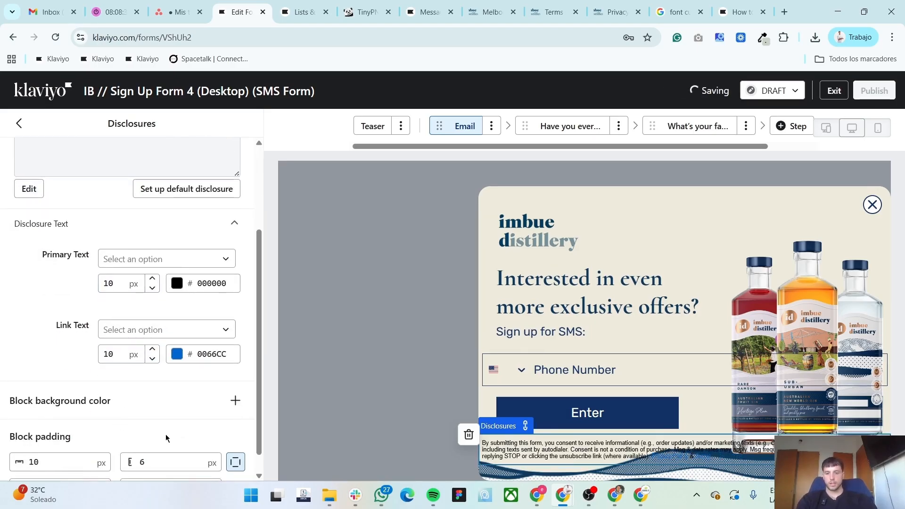
scroll(166, 434, down, 1)
double_click(159, 434)
text(35)
click(169, 457)
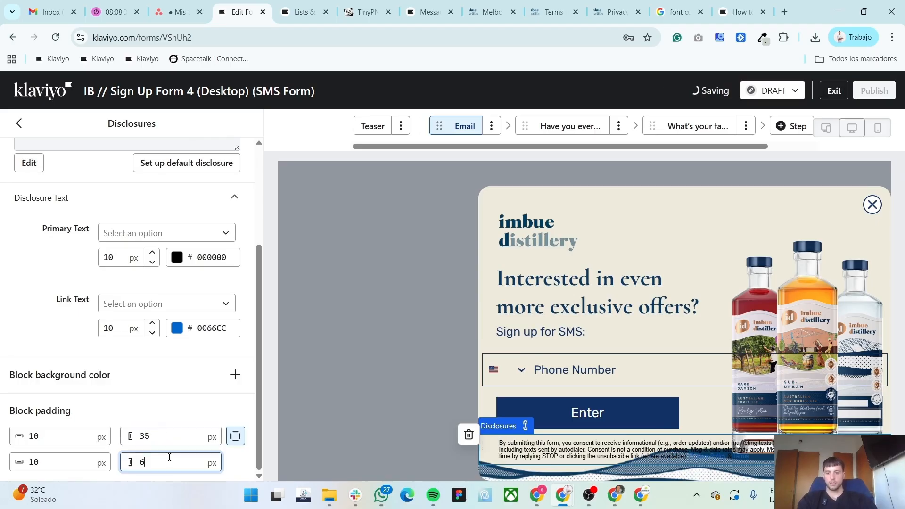
text(400)
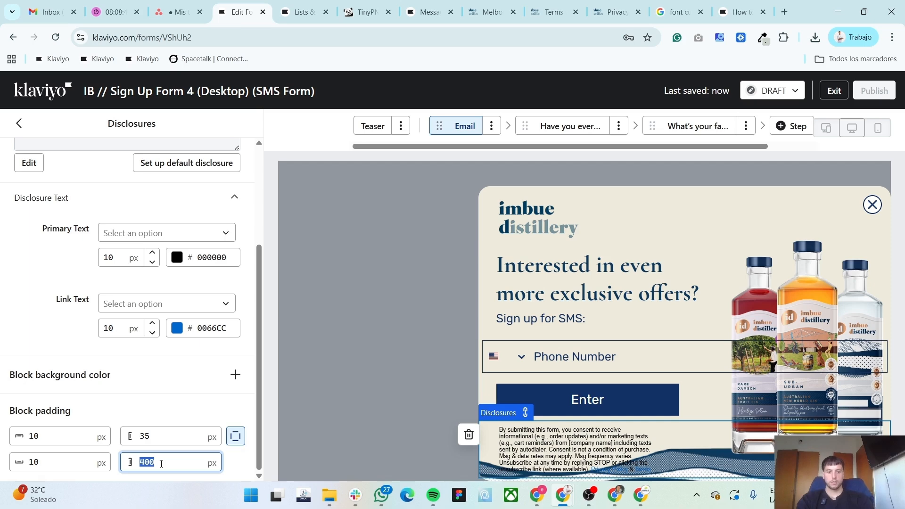
text(300)
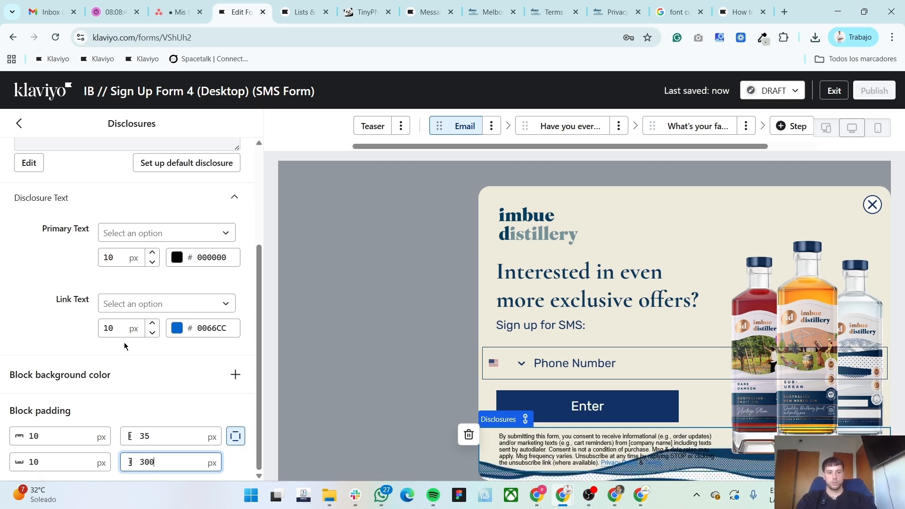
scroll(66, 241, up, 3)
click(19, 123)
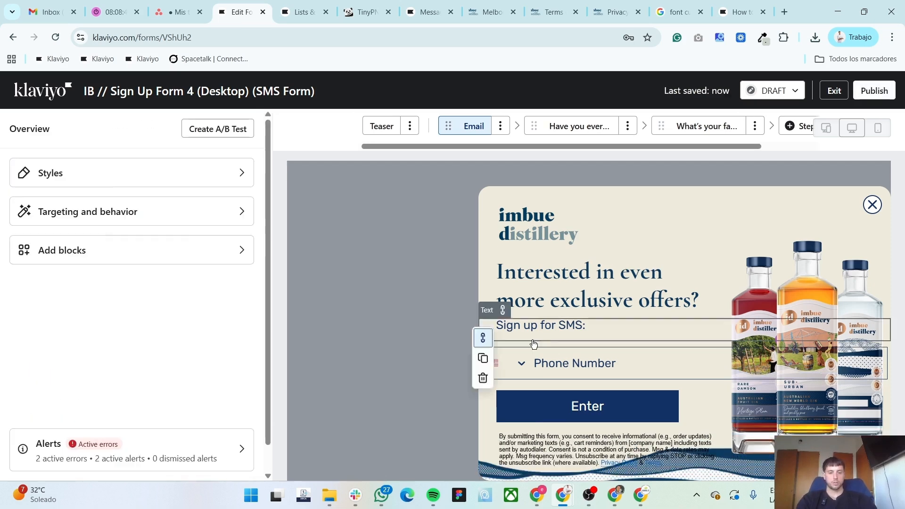
Review the text messaging setup information in the phone number block's settings
click(633, 366)
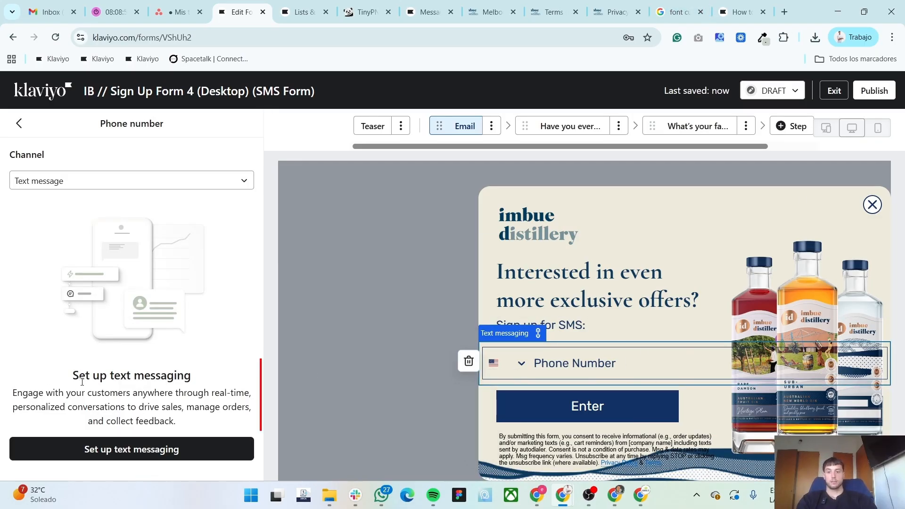
mouse_move(82, 382)
mouse_down()
mouse_move(203, 407)
mouse_move(178, 421)
mouse_up()
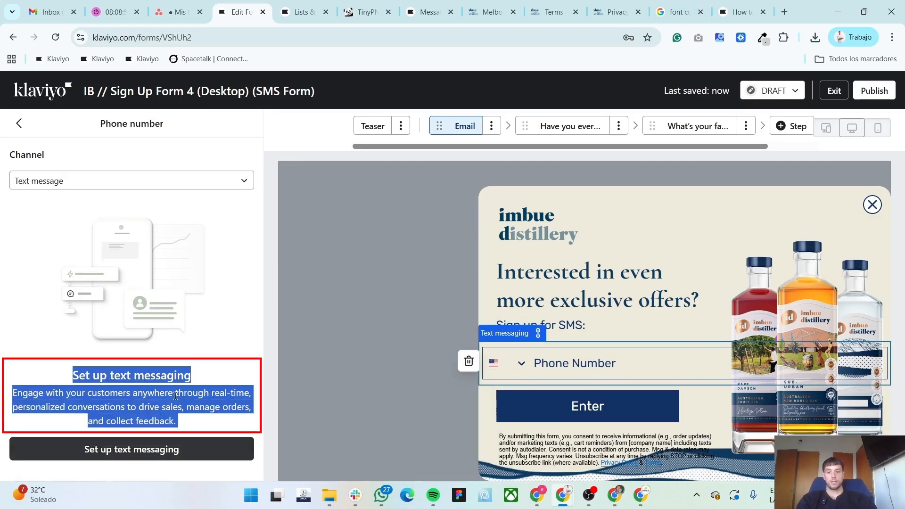
click(19, 123)
click(699, 349)
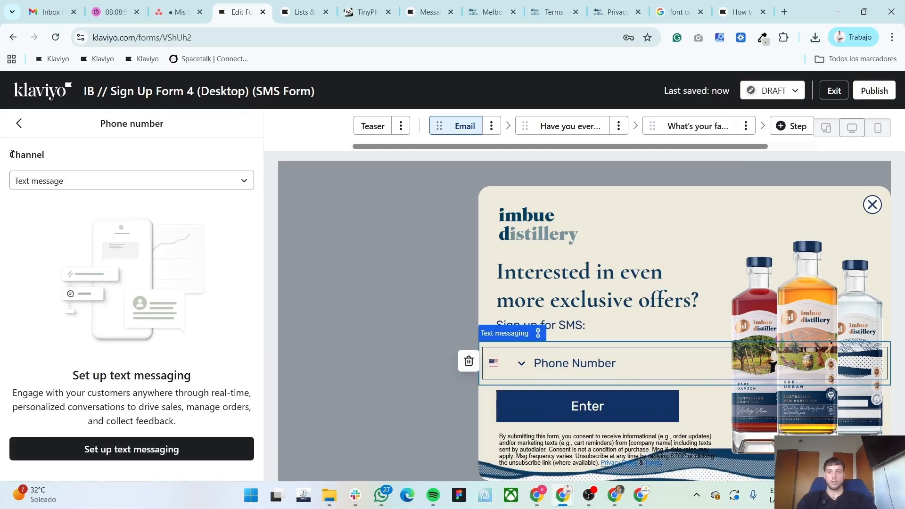
click(19, 124)
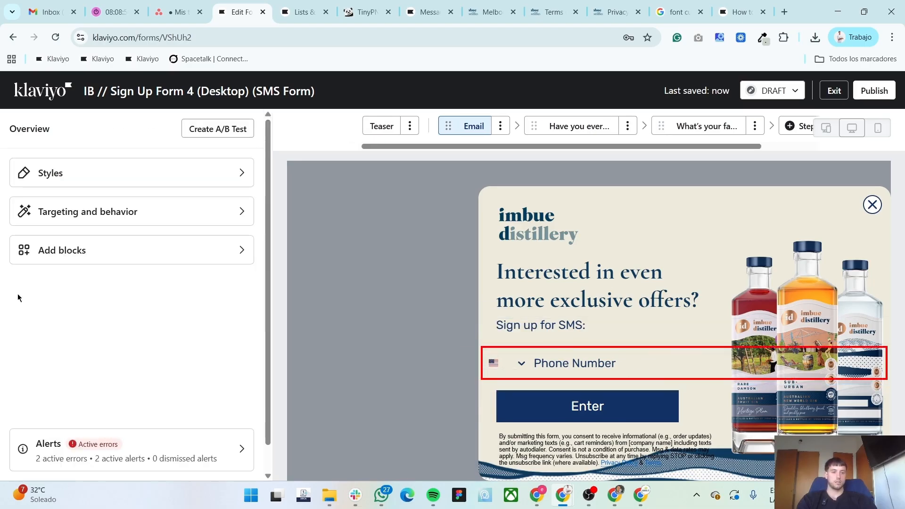
Set both the primary text and link text of the disclosure to the recent dark blue color 0D395C
click(562, 443)
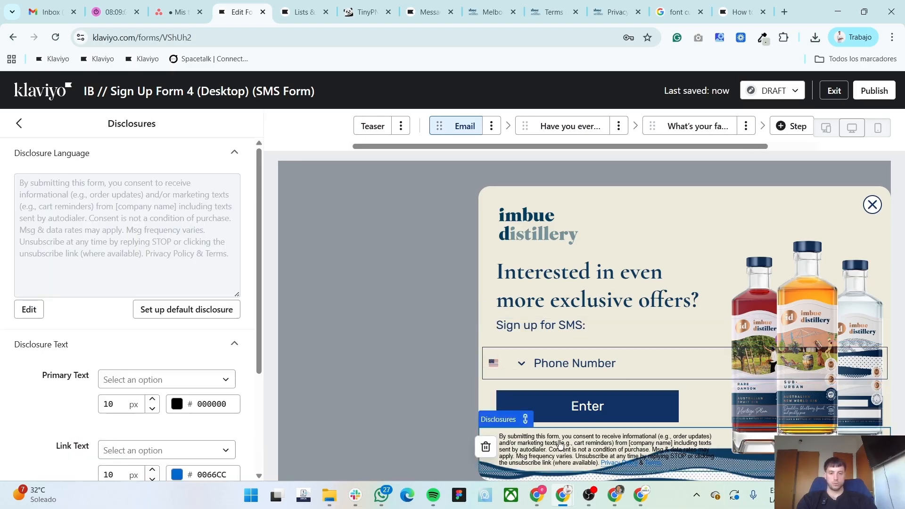
click(177, 401)
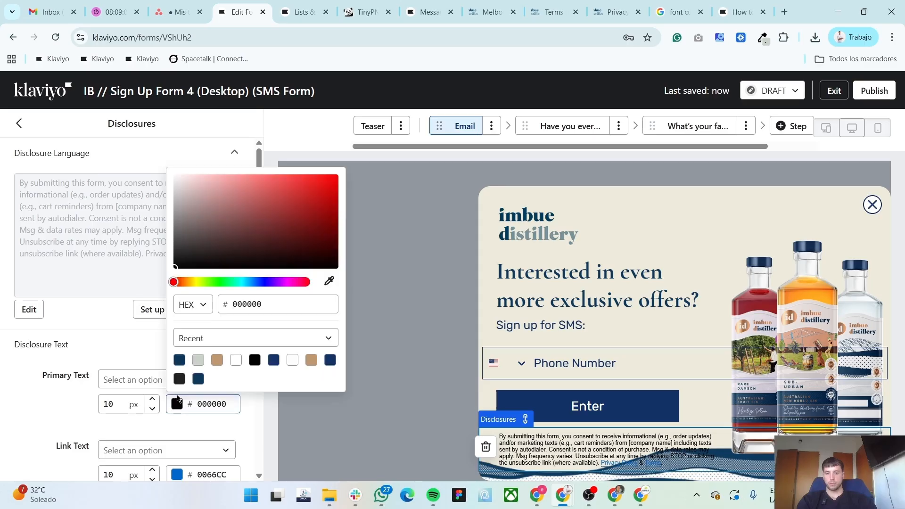
click(179, 360)
scroll(172, 349, down, 3)
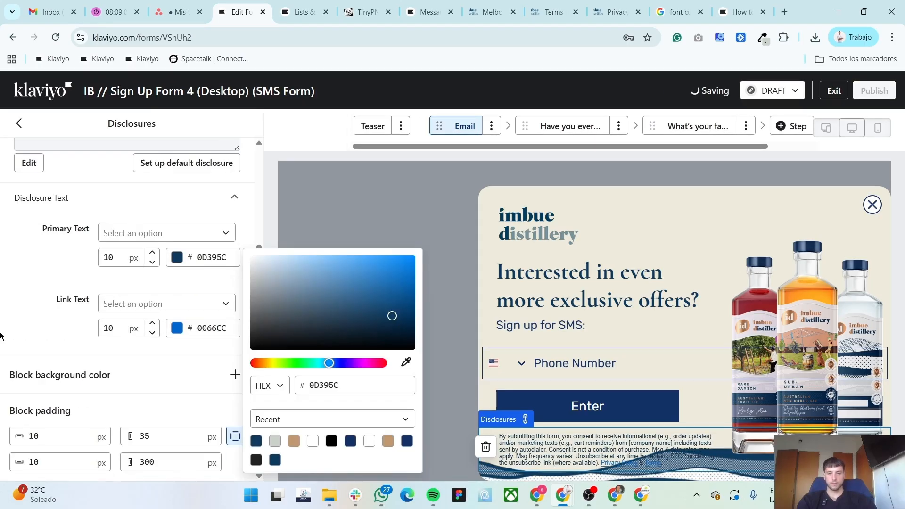
click(171, 335)
click(171, 335)
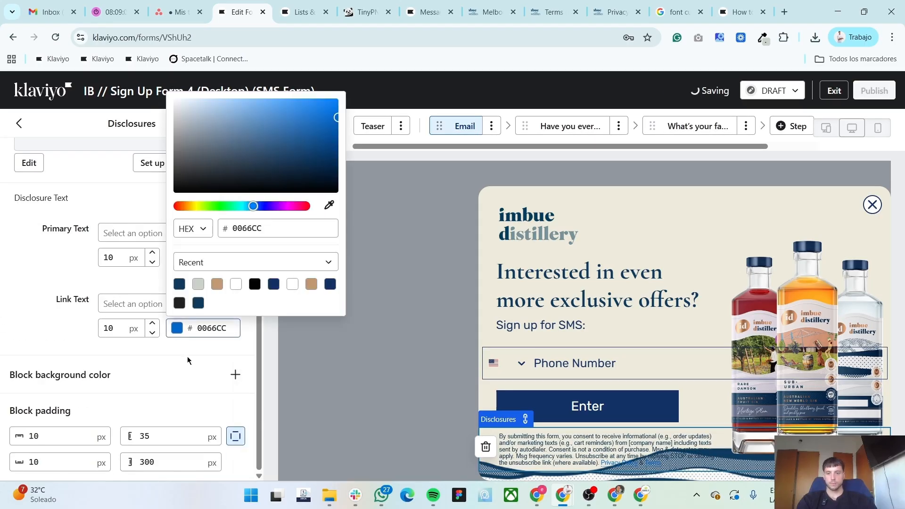
click(179, 284)
scroll(86, 310, up, 3)
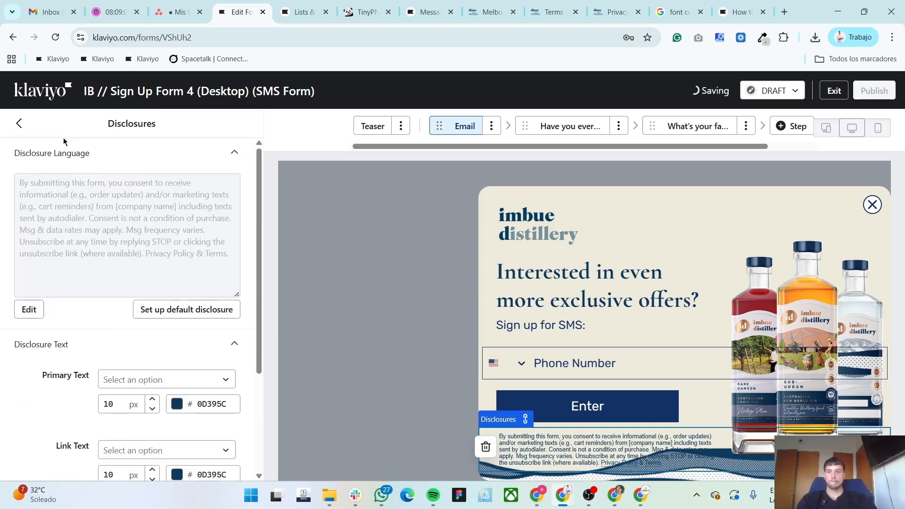
Examine the consent wording in the disclosure block's language setting and leave the block
drag(178, 262, 180, 243)
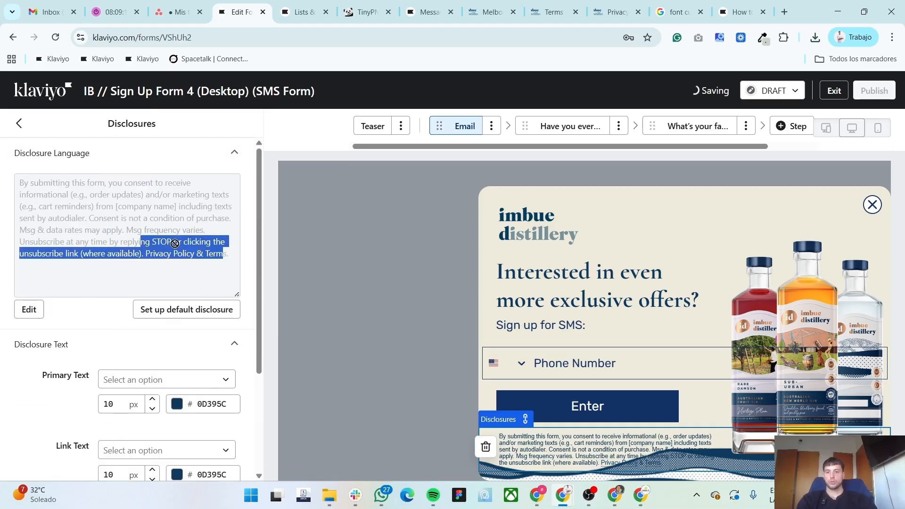
click(117, 210)
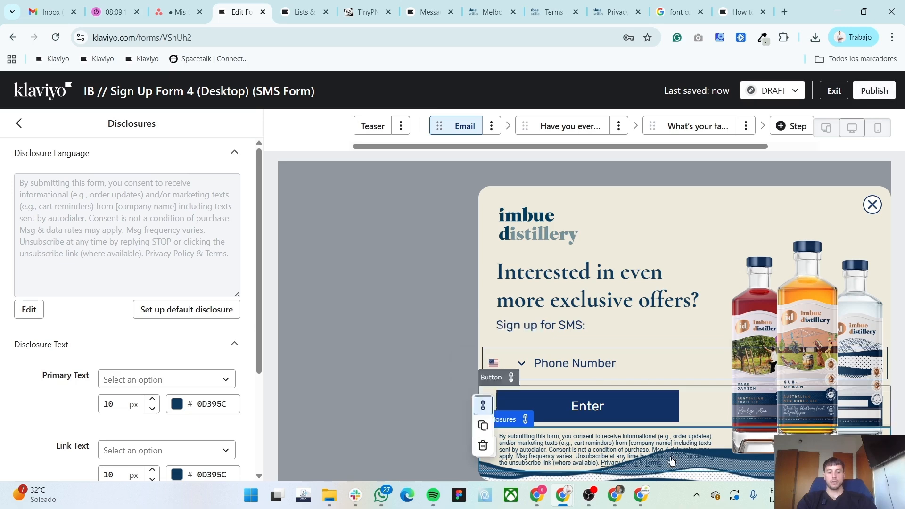
triple_click(107, 232)
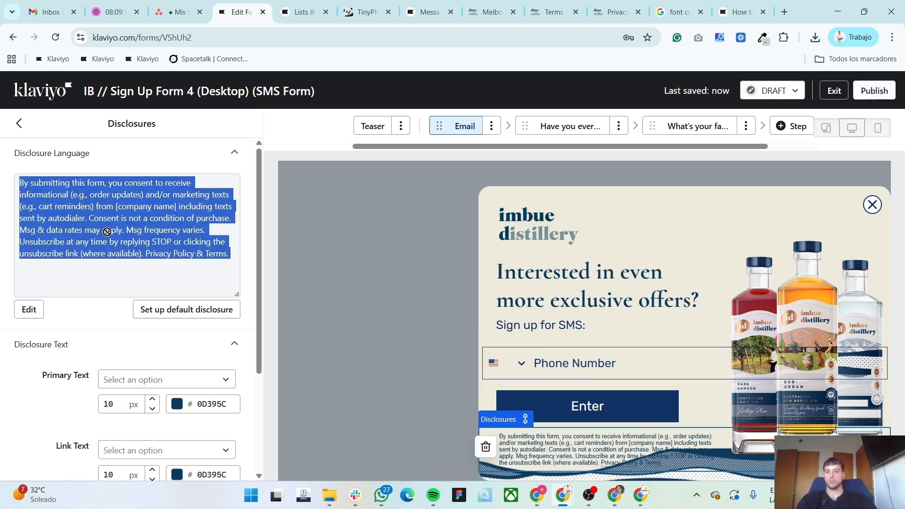
click(140, 250)
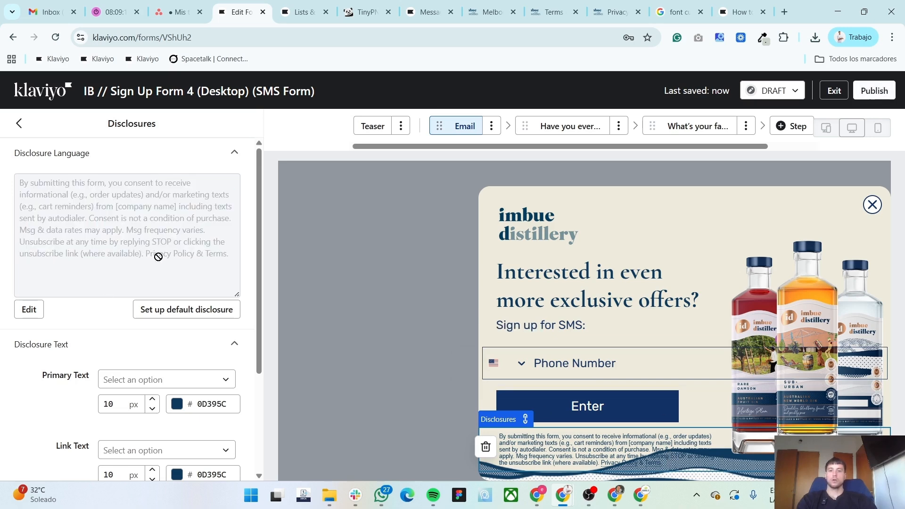
click(19, 124)
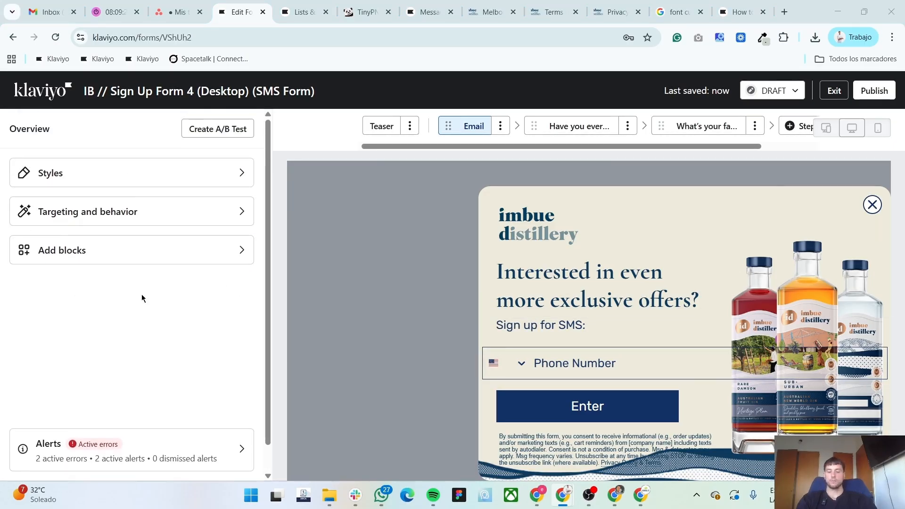
Switch to File Explorer, create a folder named "form 4" inside the Imbue downloads folder, and open it
key(alt+Tab)
key(alt+Tab)
key(alt+Tab)
key(alt+Tab)
key(alt+Tab)
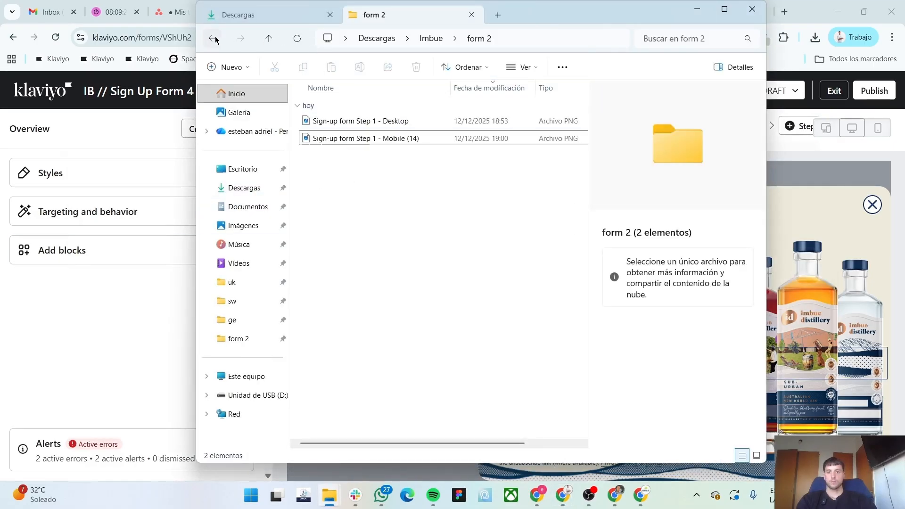
click(216, 39)
right_click(361, 192)
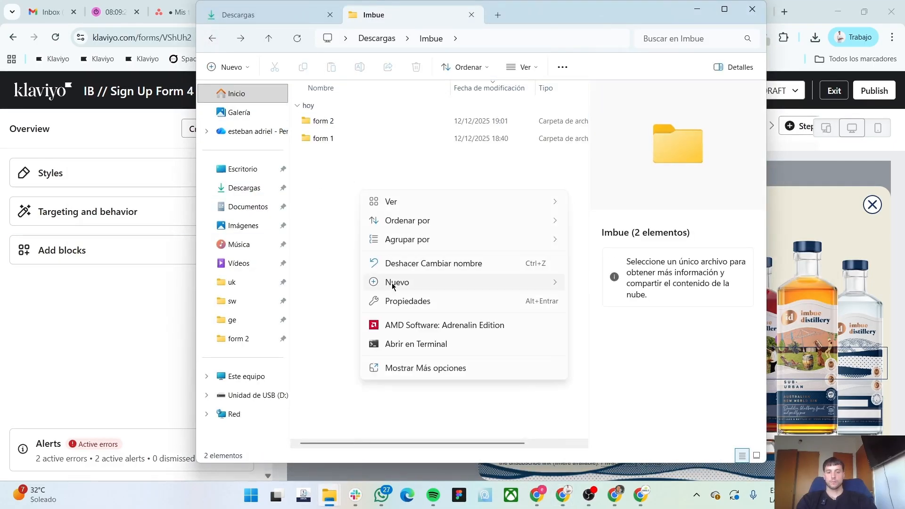
mouse_move(393, 285)
click(605, 57)
text(for)
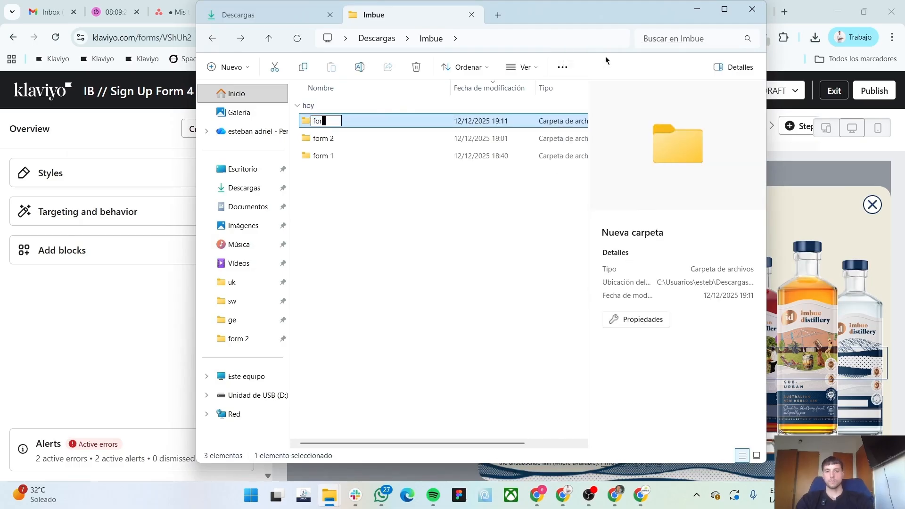
key(Return)
key(Return)
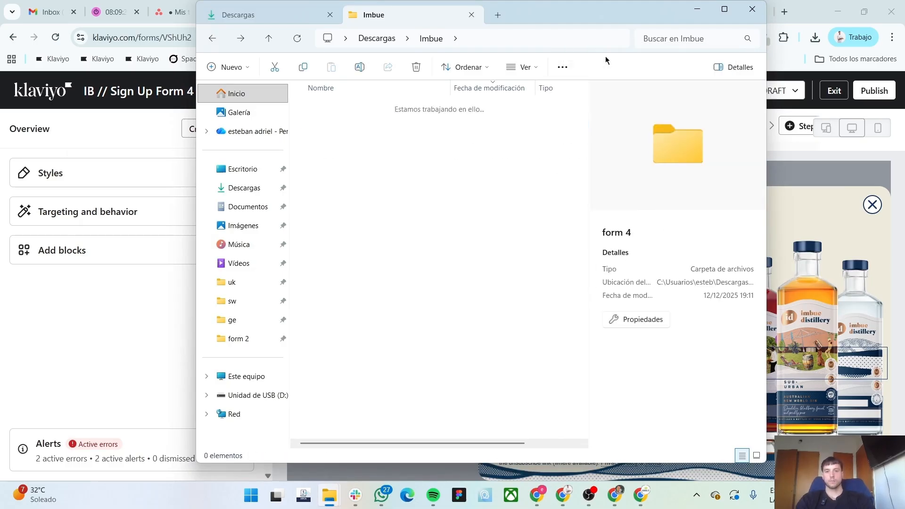
Put "Sign-up form Step 2 - Desktop" and "Sign-up form Step 2 - Mobile (2)" from Descargas into the form 4 folder and return to Klaviyo
key(ctrl+Tab)
scroll(434, 330, down, 3)
click(429, 302)
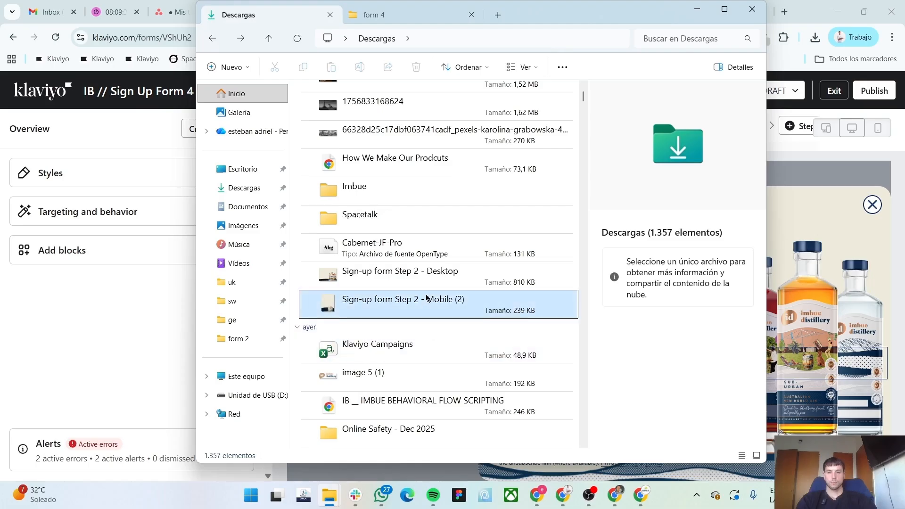
shift+click(427, 271)
key(ctrl+Tab)
key(ctrl+v)
key(alt+Tab)
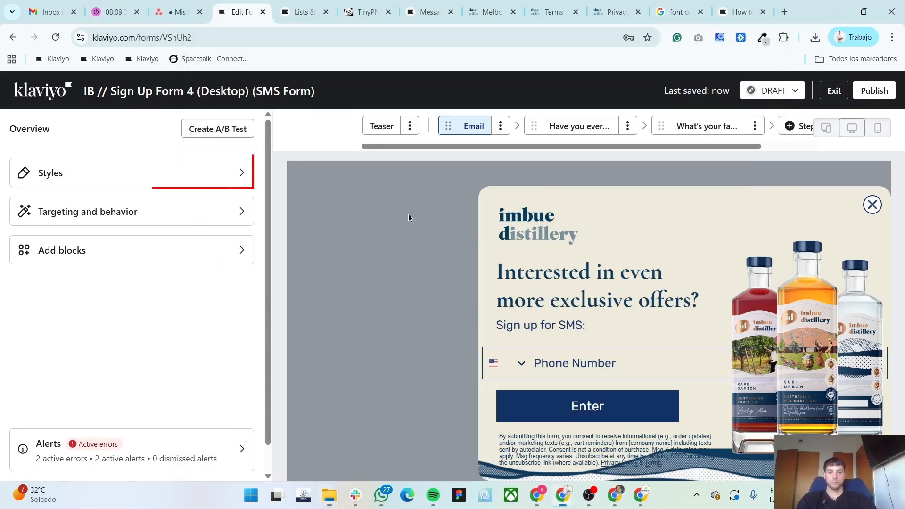
Replace the form's background image with an upload of "Sign-up form Step 2 - Desktop" from the form 4 folder
click(75, 184)
scroll(98, 333, down, 5)
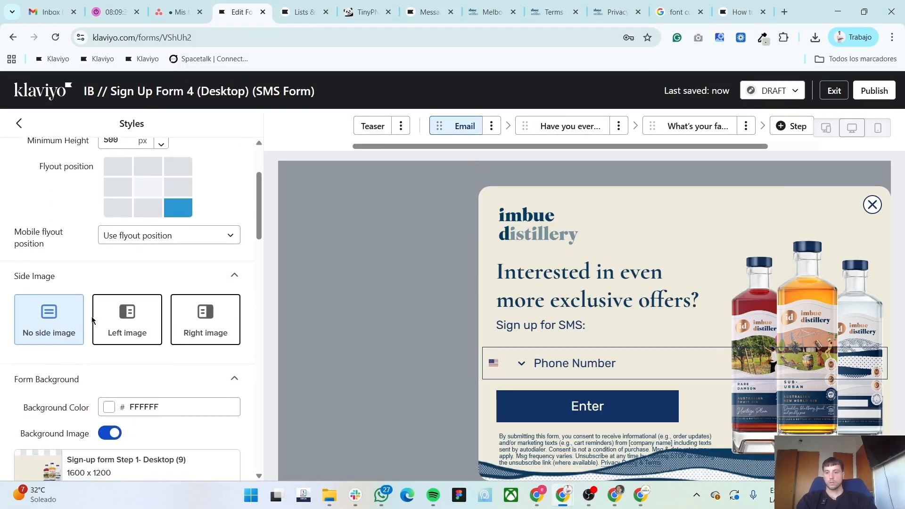
click(99, 394)
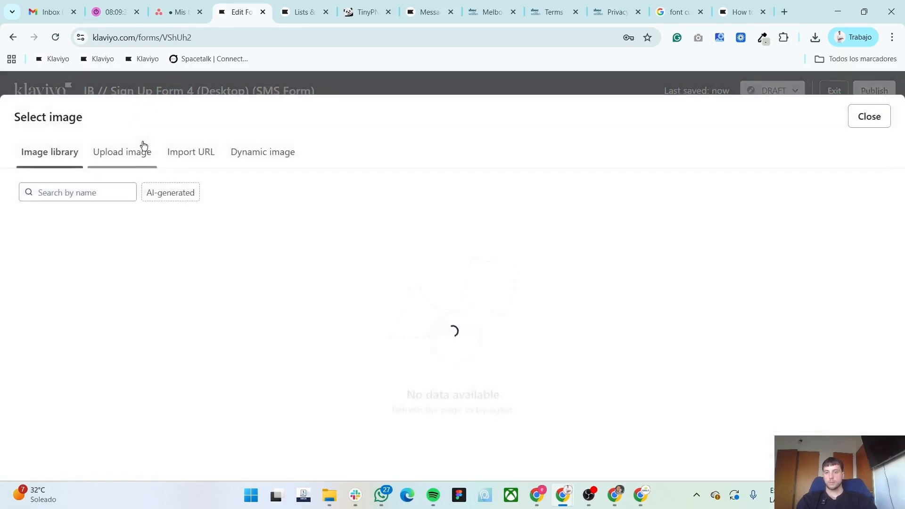
click(138, 151)
click(426, 327)
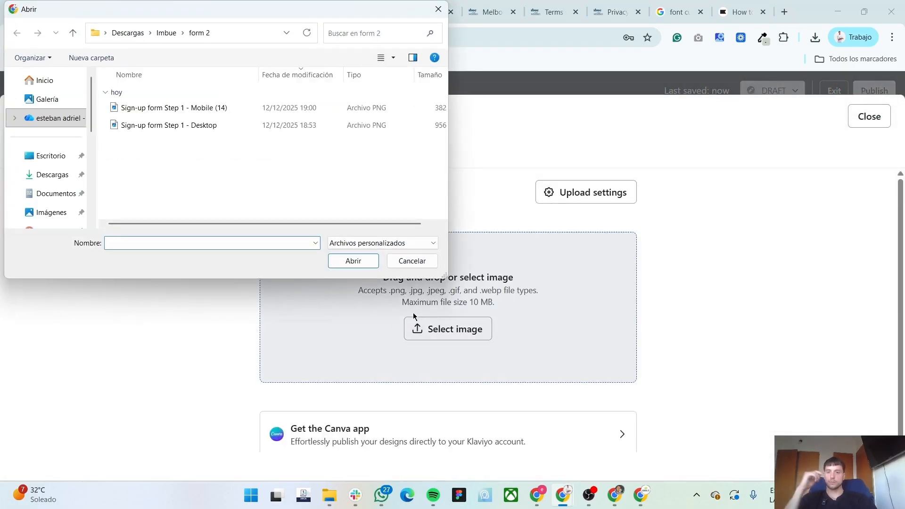
click(72, 33)
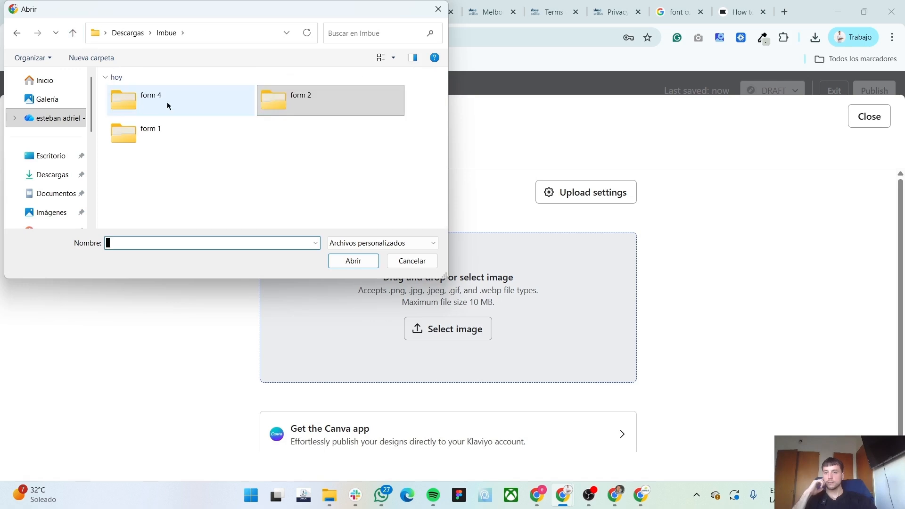
double_click(167, 104)
double_click(216, 127)
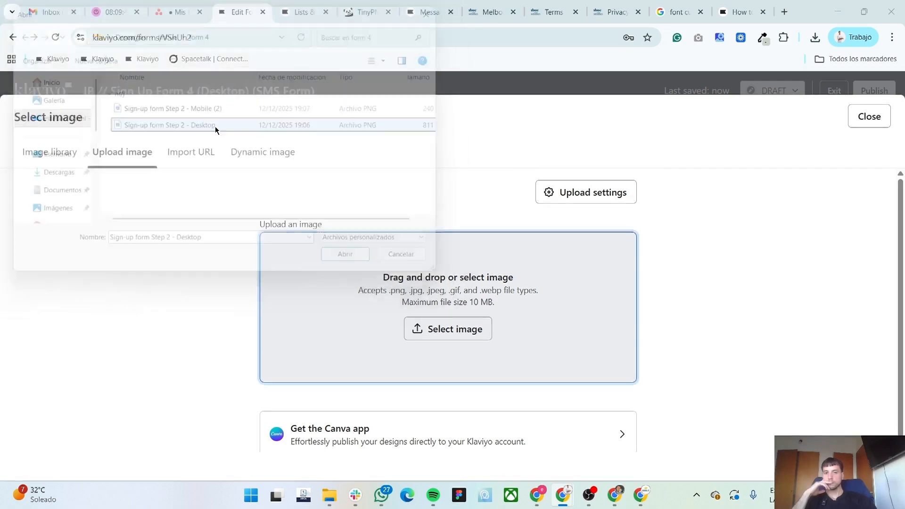
click(837, 437)
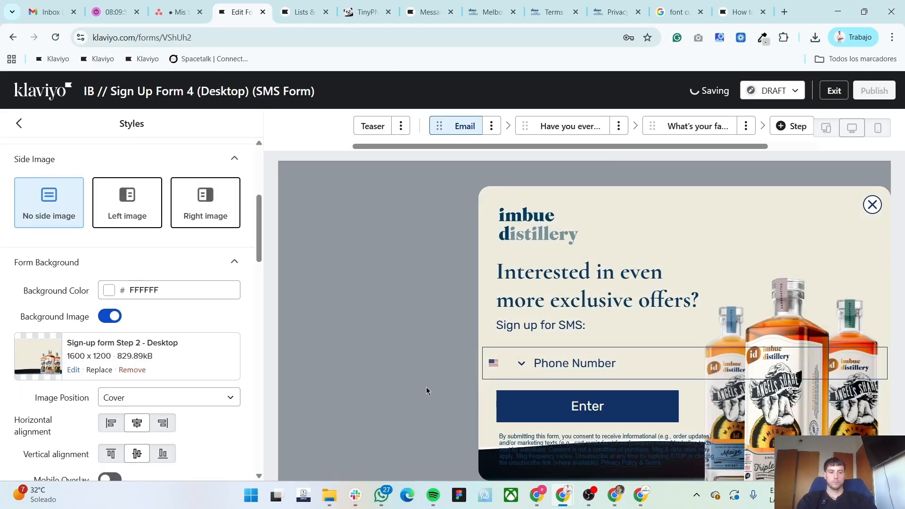
Set the bottom padding of the disclosures block below the Enter button to 100 px and leave the block's settings
scroll(152, 395, down, 3)
click(598, 444)
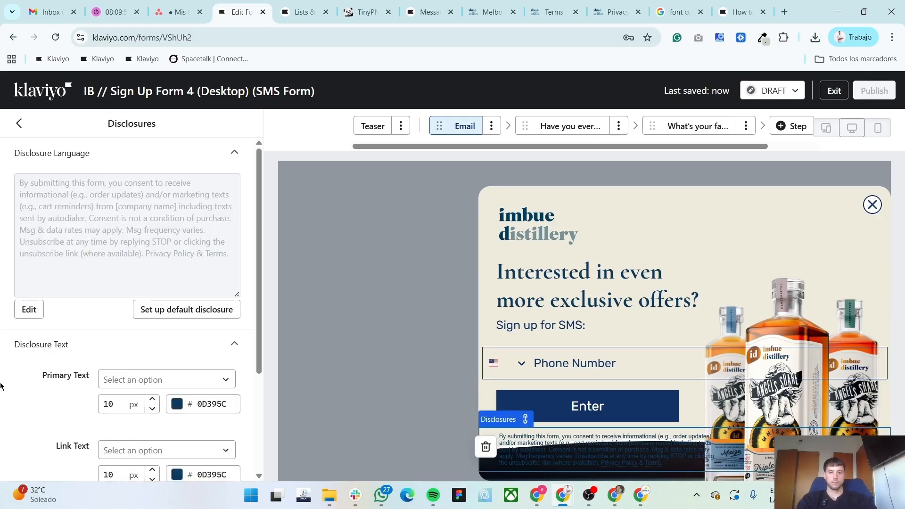
scroll(140, 401, down, 3)
double_click(60, 454)
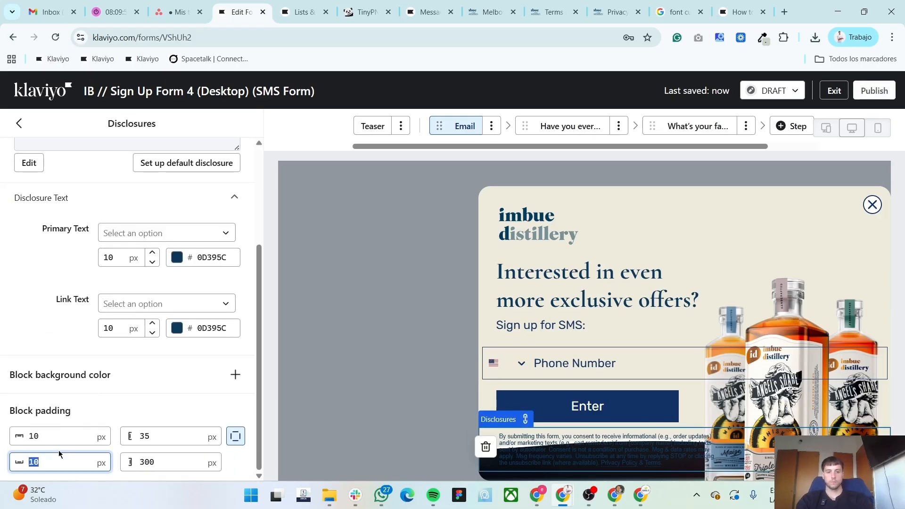
text(100)
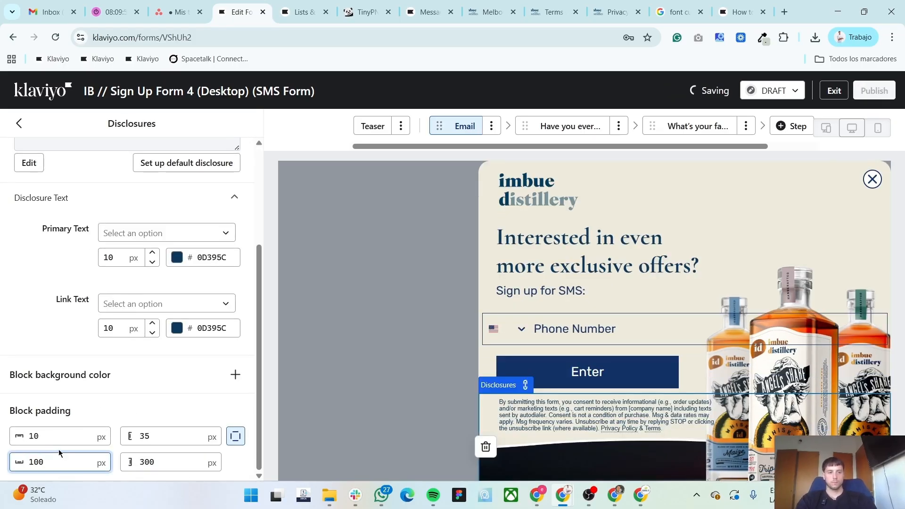
scroll(71, 340, up, 3)
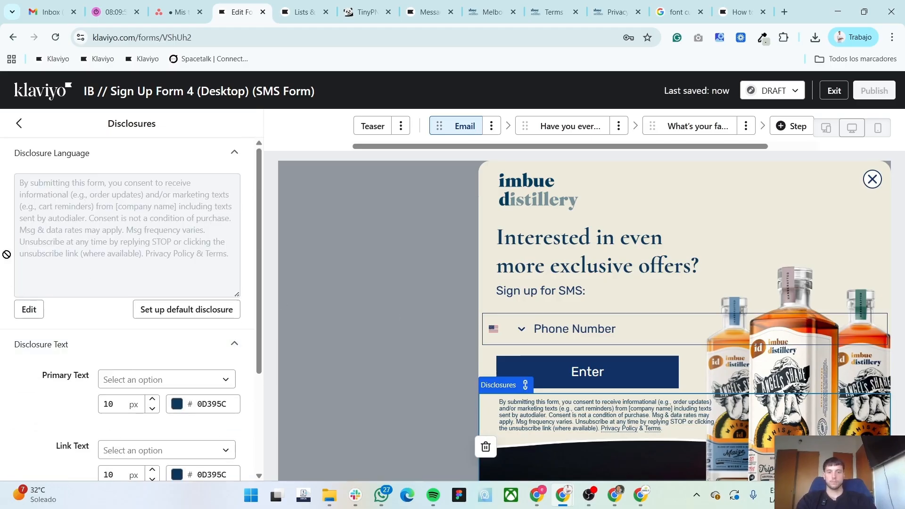
click(19, 125)
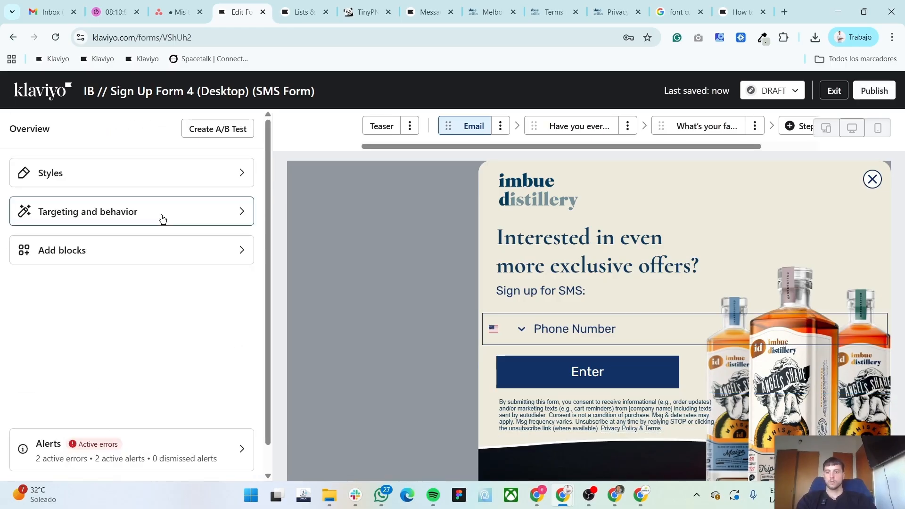
Check the sign-up form 4 delay in the Asana brief and set the Klaviyo form's time delay to 30 seconds
click(161, 217)
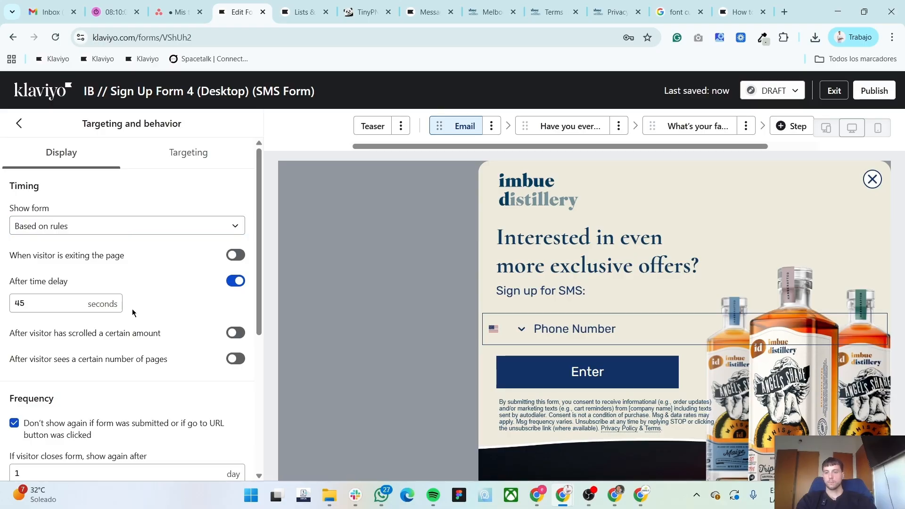
click(179, 12)
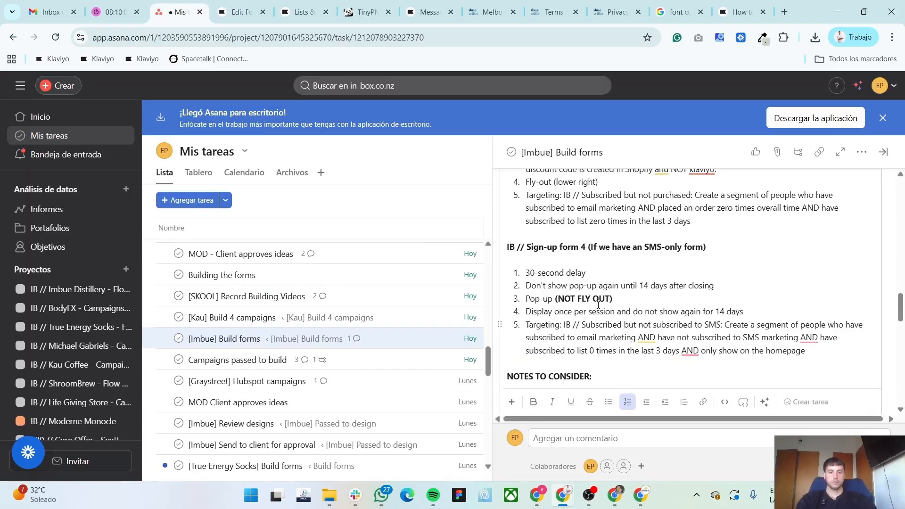
drag(526, 273, 574, 285)
click(574, 286)
click(241, 12)
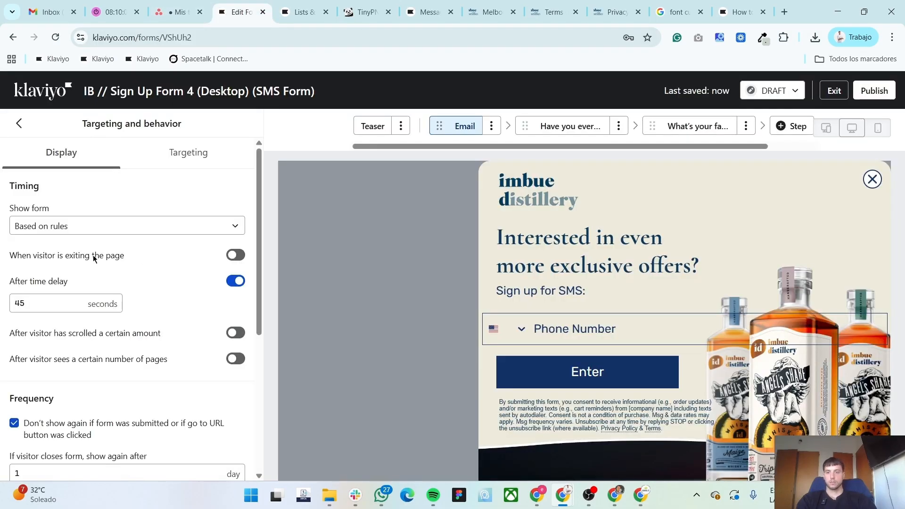
double_click(42, 302)
text(30)
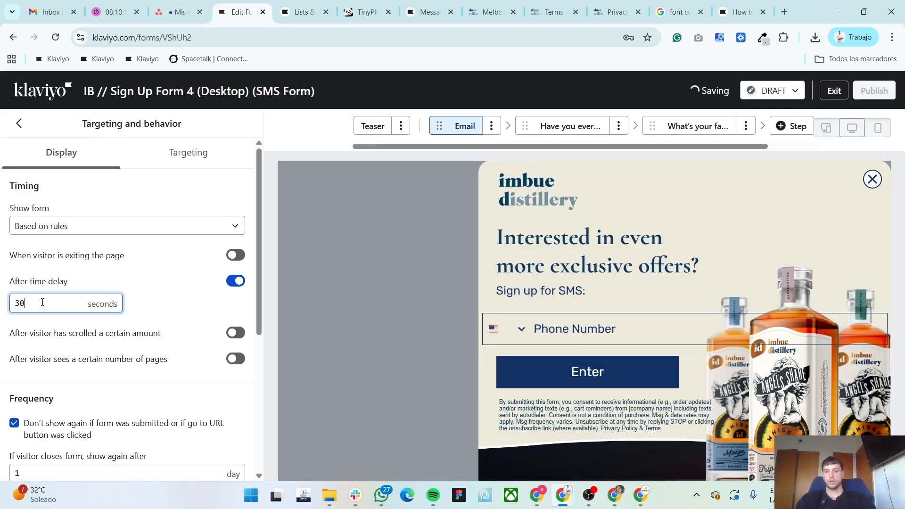
Consult the form 4 display requirements in Asana and change the Klaviyo form's type to Popup
click(177, 12)
click(237, 10)
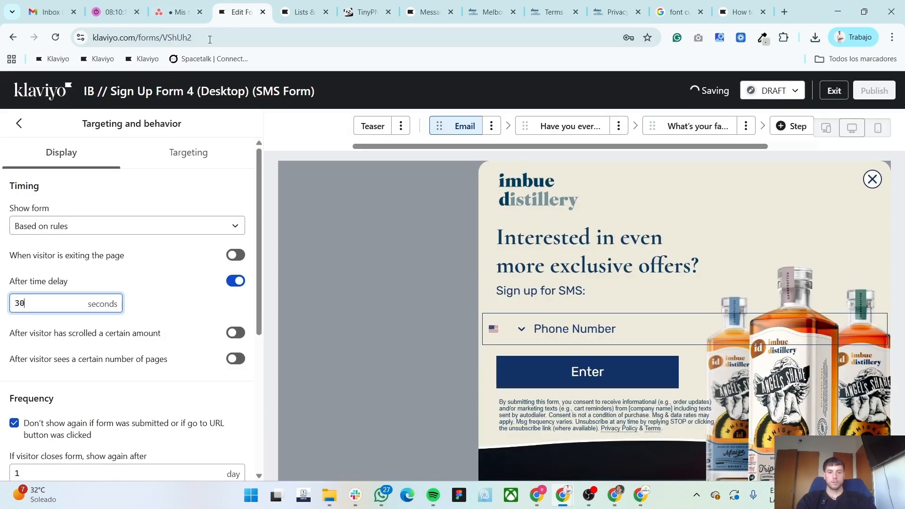
click(19, 123)
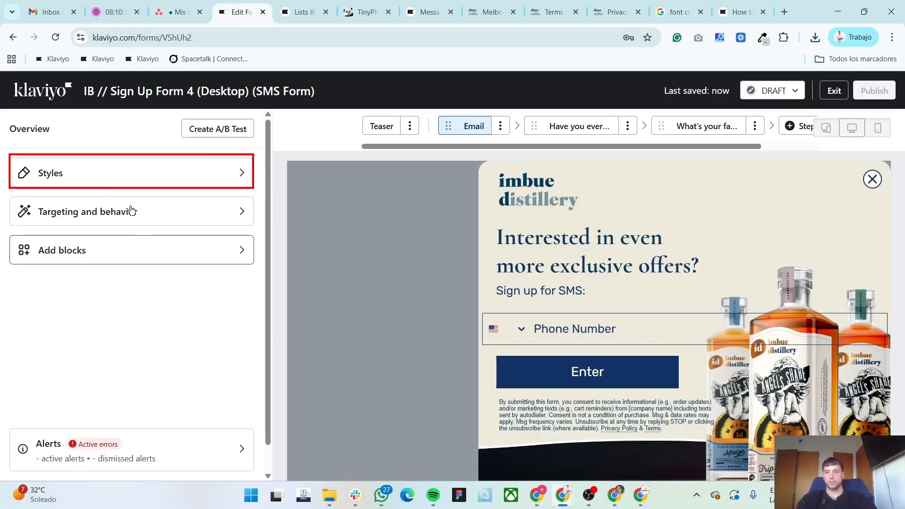
click(71, 172)
click(136, 187)
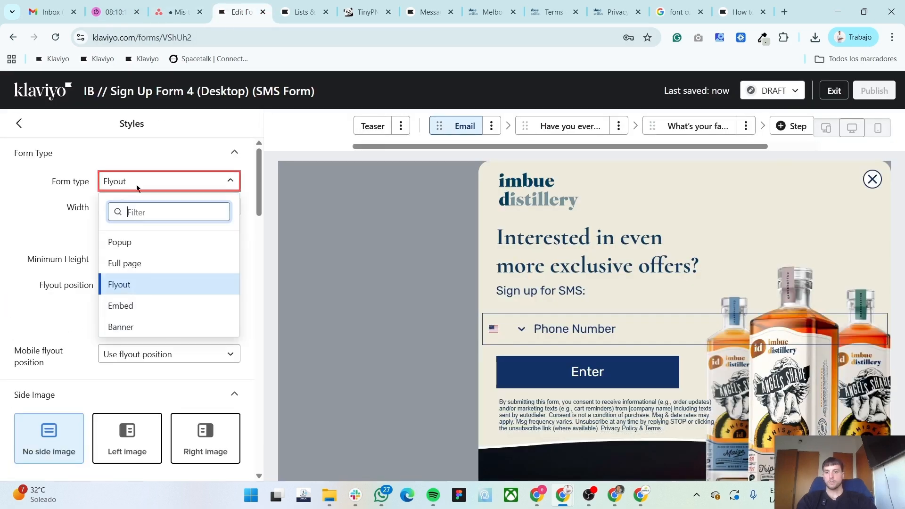
click(134, 242)
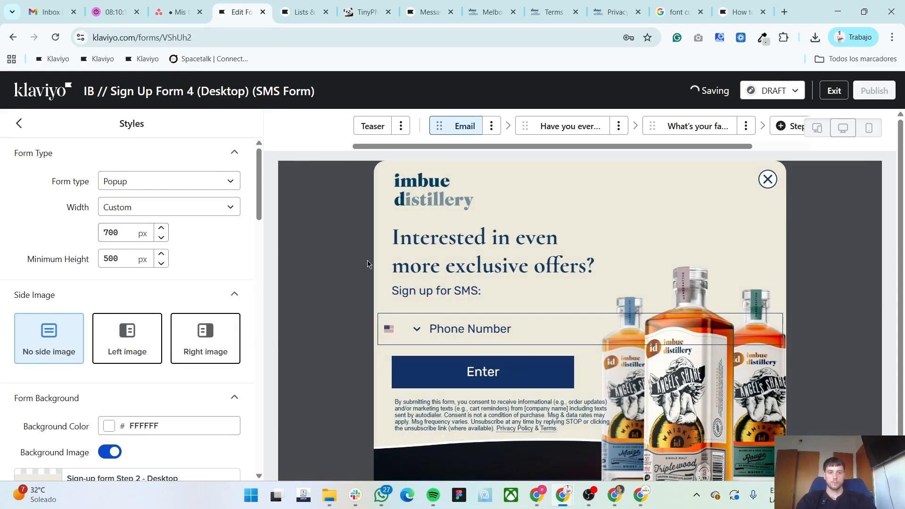
Check the reappearance rule in the Asana brief and set the Klaviyo form to show again 14 days after a visitor closes it
click(179, 12)
drag(640, 286, 658, 286)
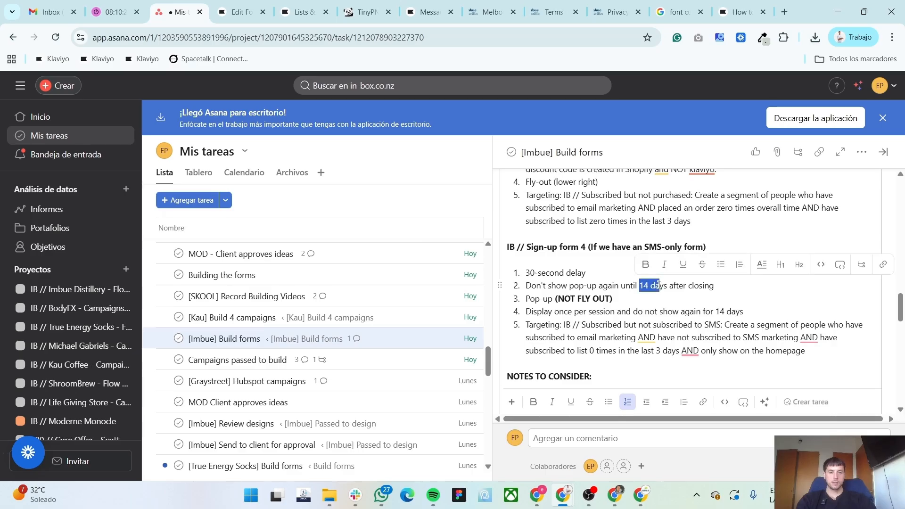
click(242, 12)
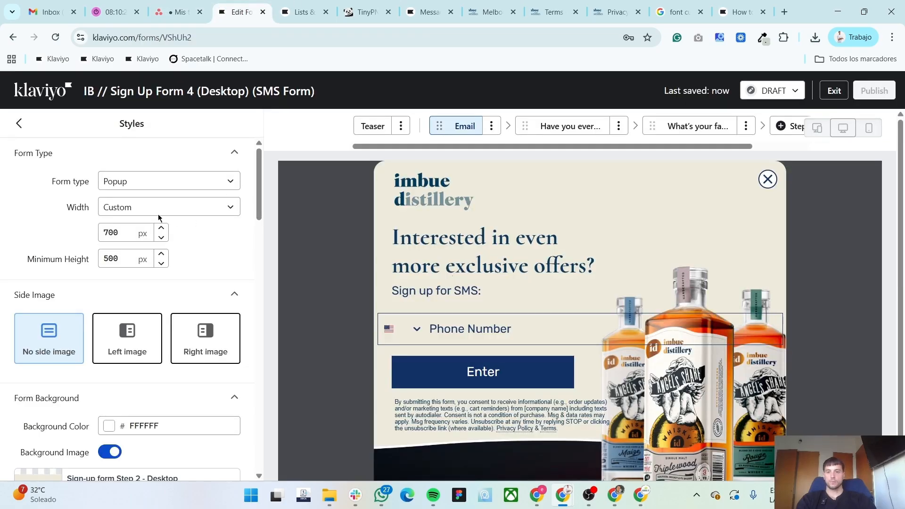
click(13, 130)
click(121, 208)
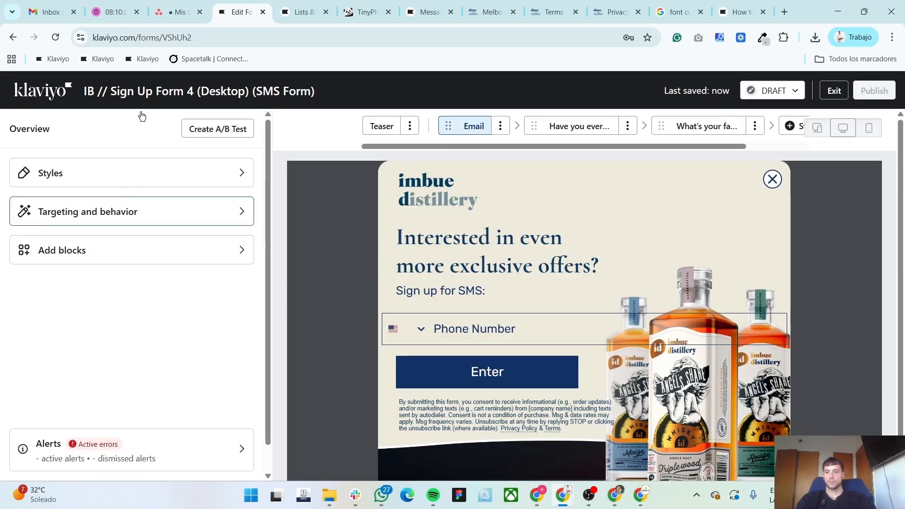
scroll(71, 370, down, 4)
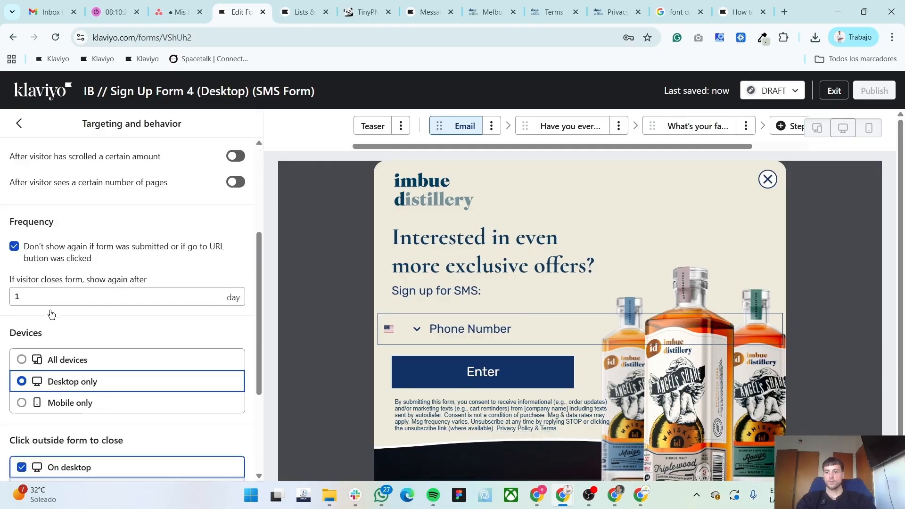
click(47, 298)
text(4)
scroll(2, 311, up, 4)
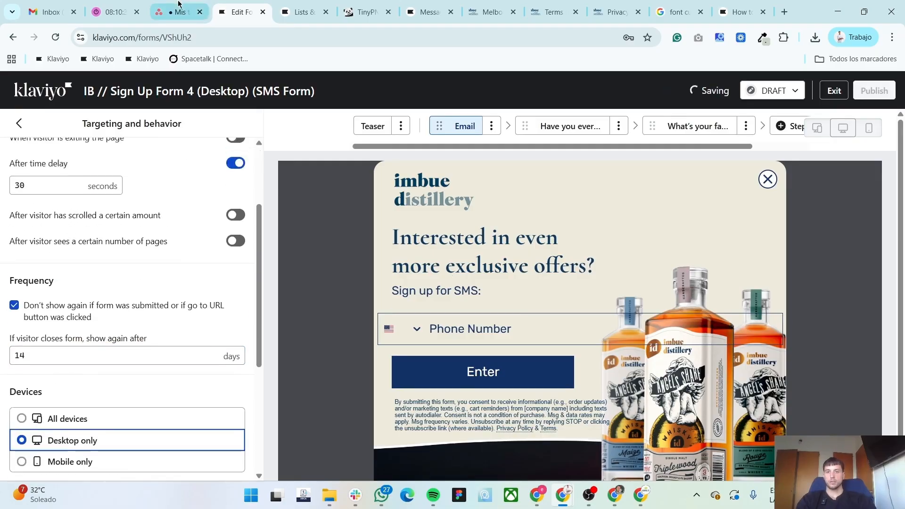
Review the form 4 frequency and homepage targeting requirements in Asana and switch to Klaviyo's Lists & segments page
click(177, 12)
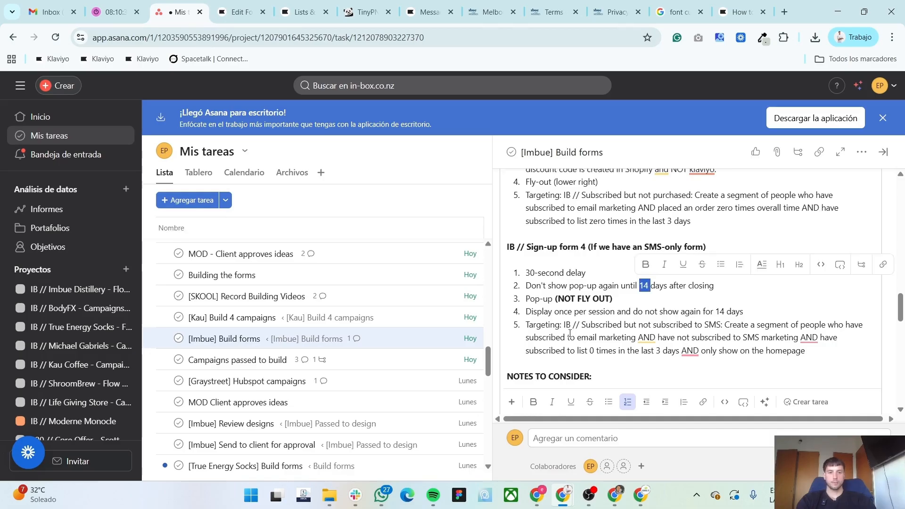
drag(563, 313, 711, 312)
drag(804, 357, 682, 351)
click(297, 8)
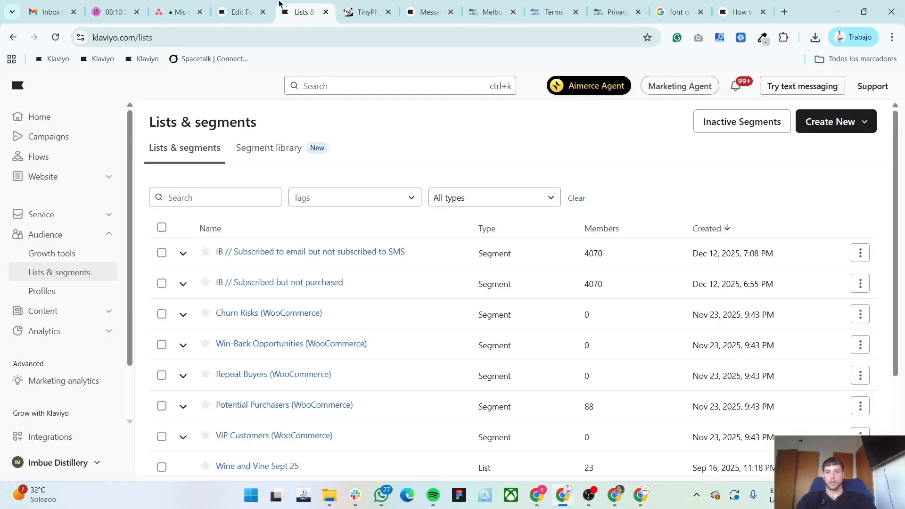
In the SMS form's targeting settings, enable Don't show on certain URLs and exclude URLs containing cart
click(240, 8)
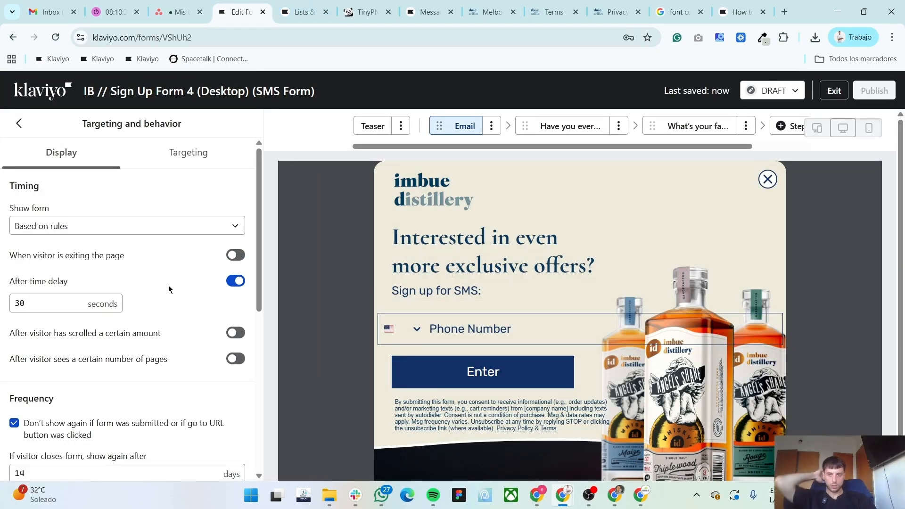
click(190, 153)
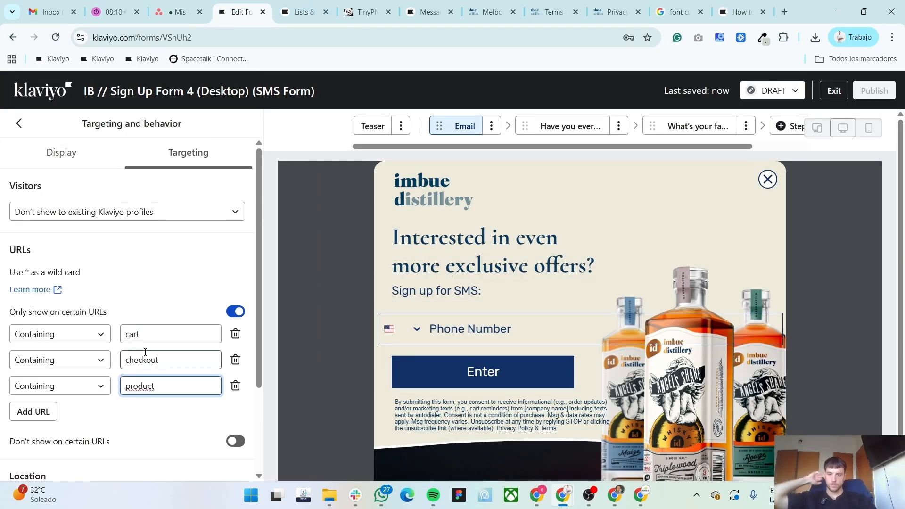
scroll(146, 358, down, 2)
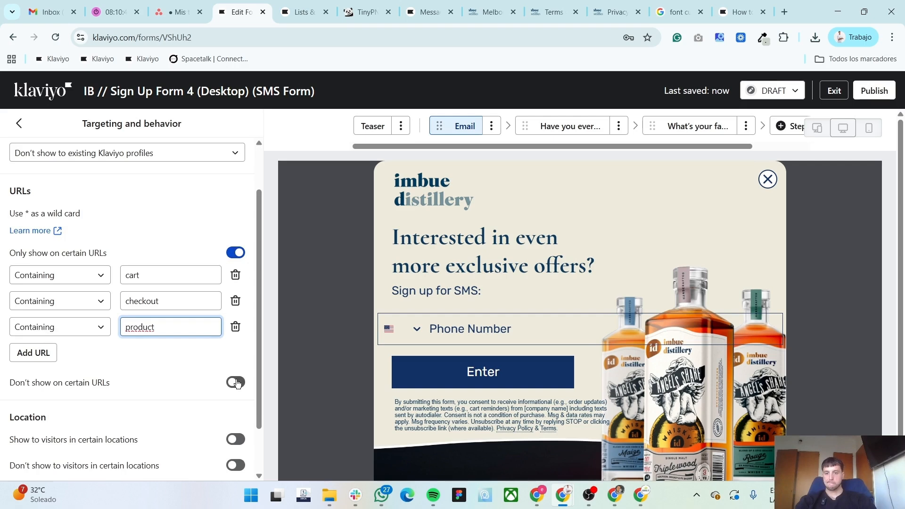
click(236, 383)
scroll(170, 302, down, 2)
double_click(154, 218)
key(ctrl+c)
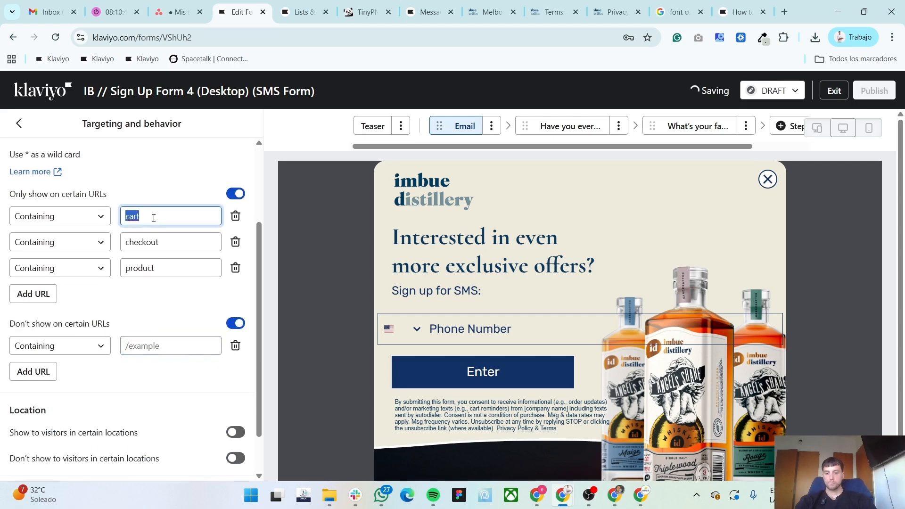
click(159, 351)
key(ctrl+v)
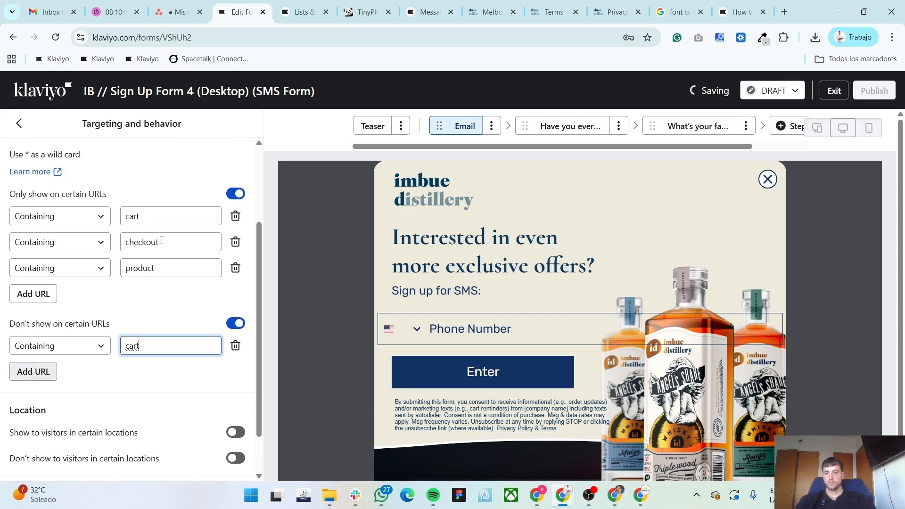
Add checkout and product to the URL exclusions, each with the Containing condition
double_click(161, 241)
key(ctrl+c)
click(161, 373)
key(ctrl+v)
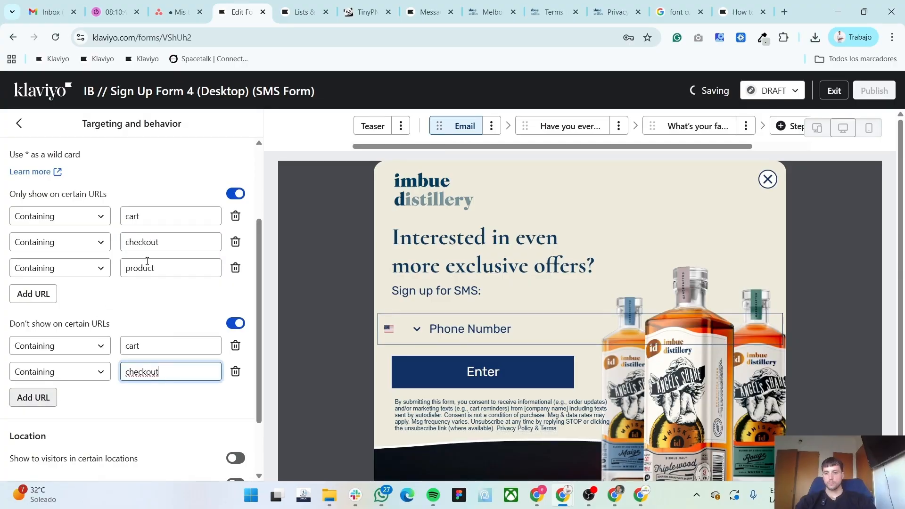
double_click(148, 268)
key(ctrl+c)
click(174, 397)
key(ctrl+v)
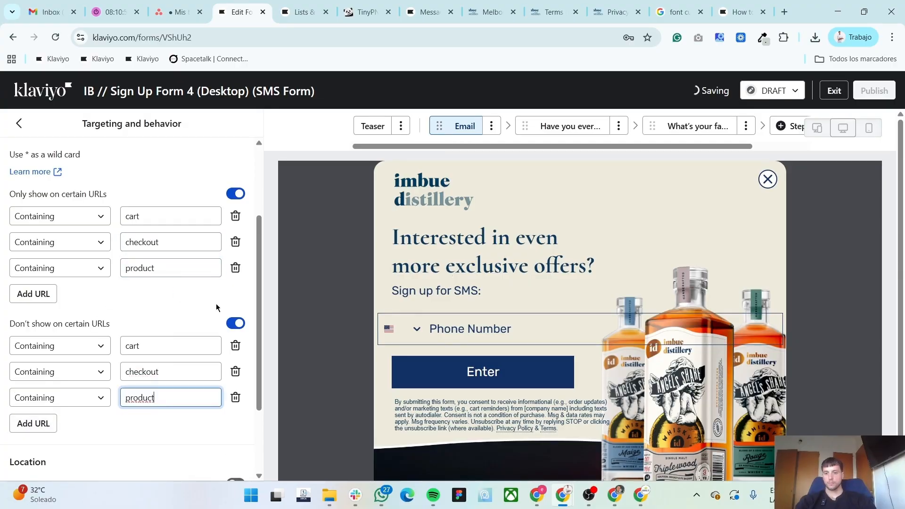
Turn off Only show on certain URLs and add an exclusion for URLs containing order
click(239, 197)
click(28, 324)
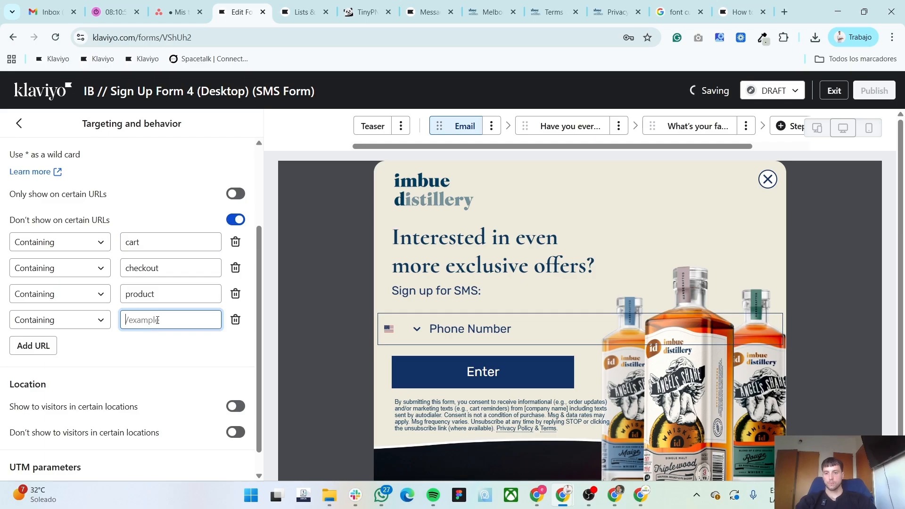
text(cart)
key(BackSpace)
key(BackSpace)
key(BackSpace)
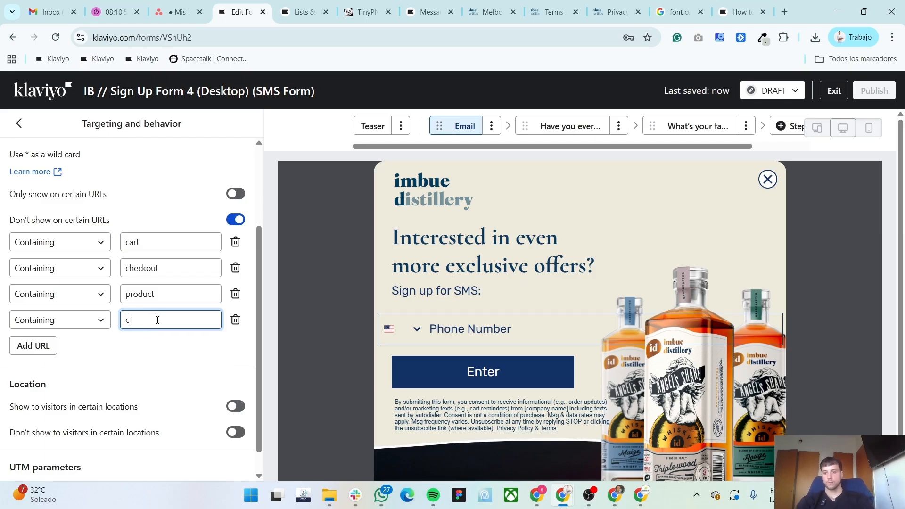
text(order)
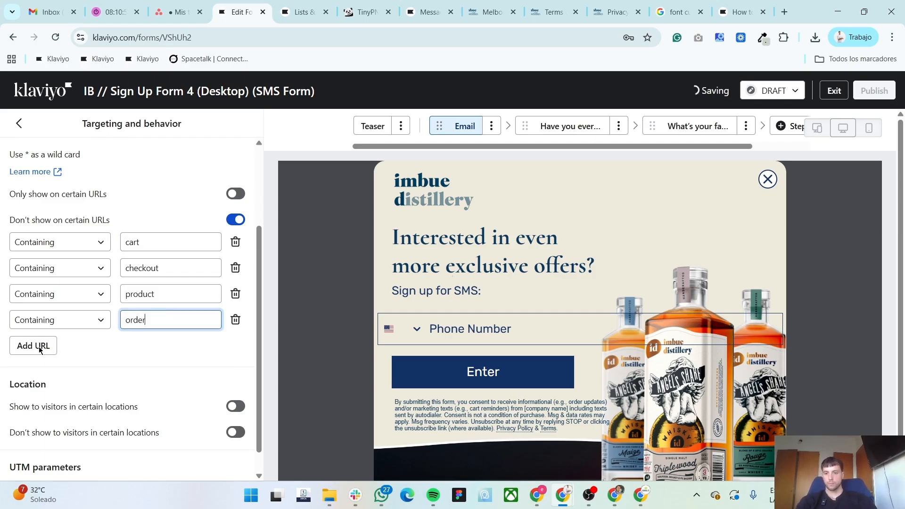
Add three more URL exclusions containing pages, product and thank_you
click(38, 347)
text(pages)
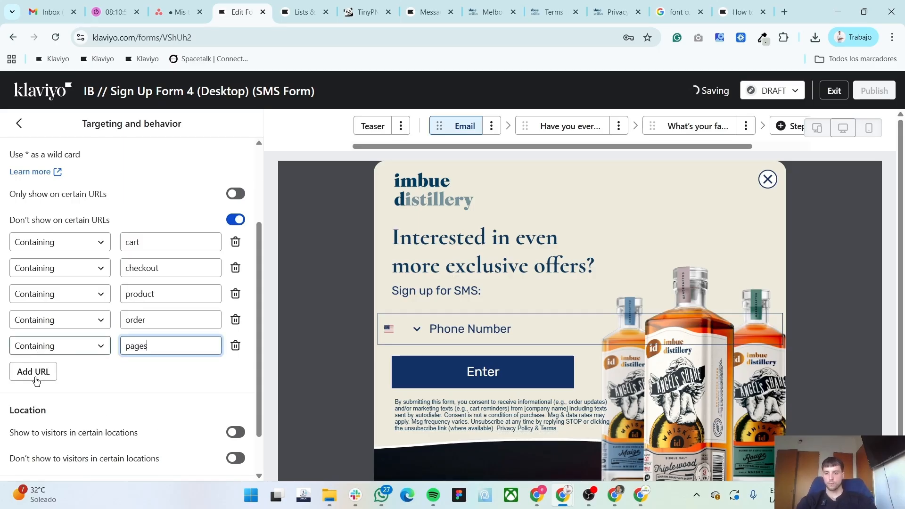
click(36, 382)
text(product)
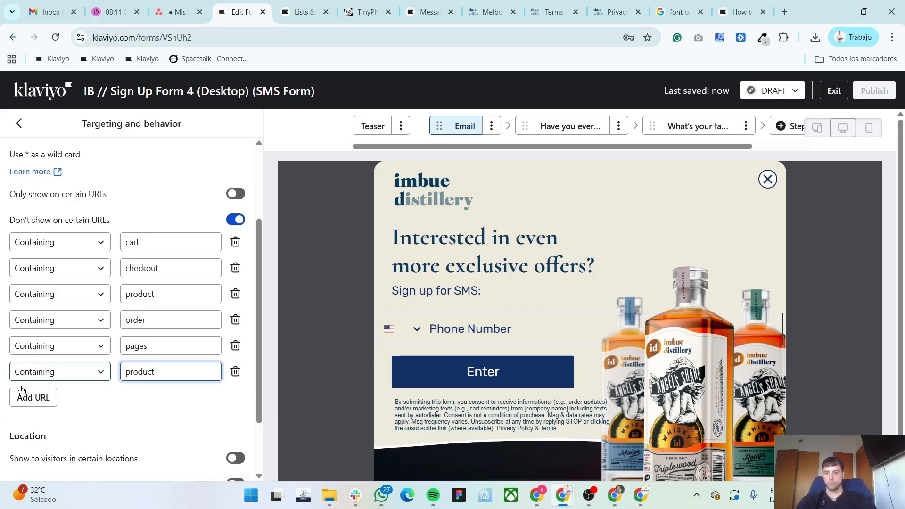
click(28, 402)
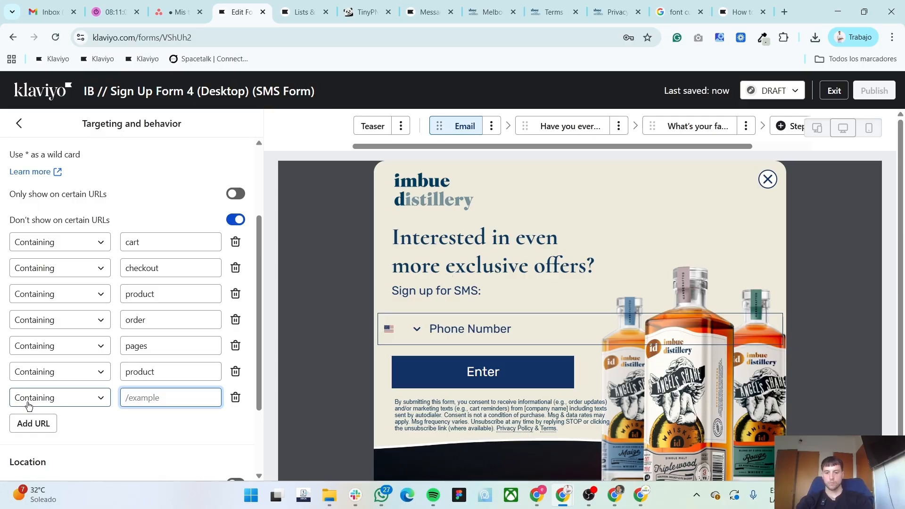
text(thank_you)
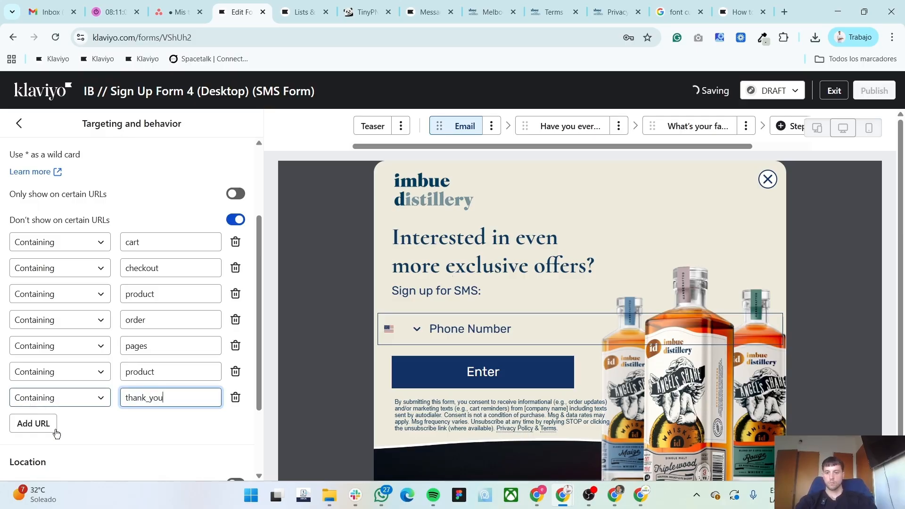
Show the form only to specific profiles, including the segment IB // Subscribed to email but not subscribed to SMS
scroll(57, 434, up, 3)
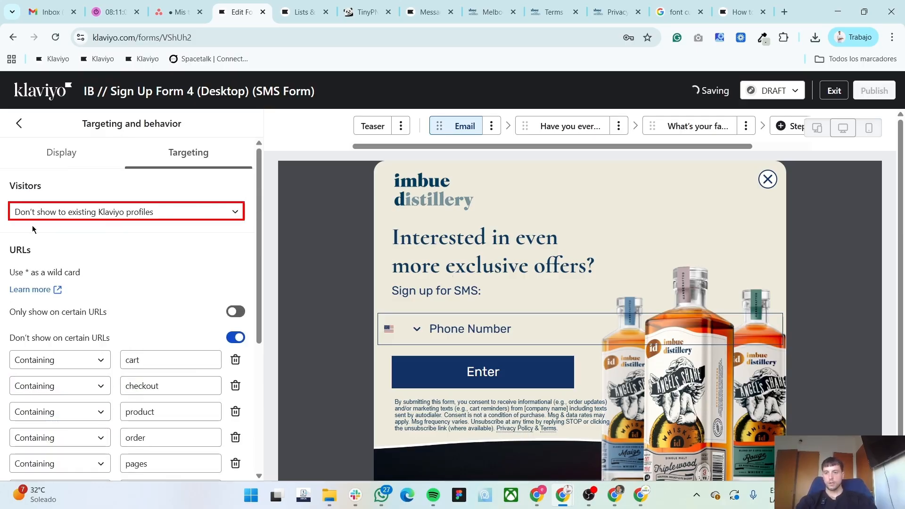
click(79, 216)
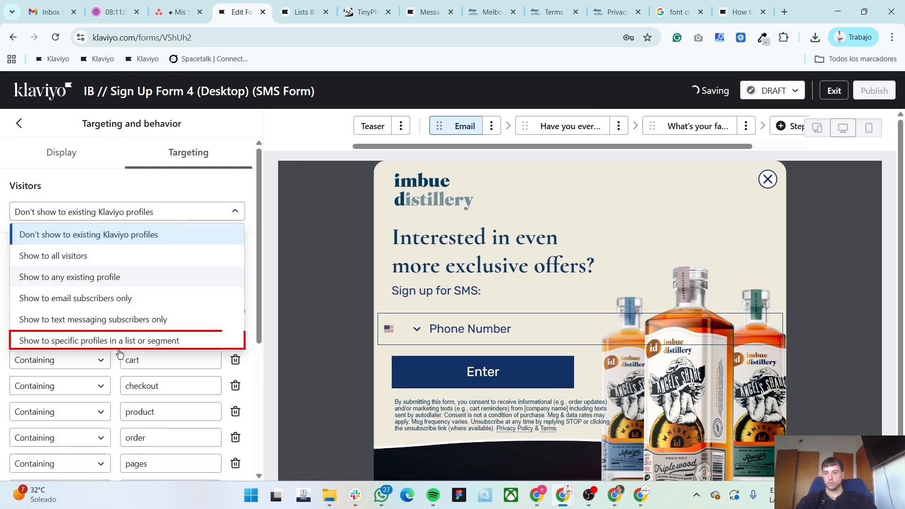
key(Return)
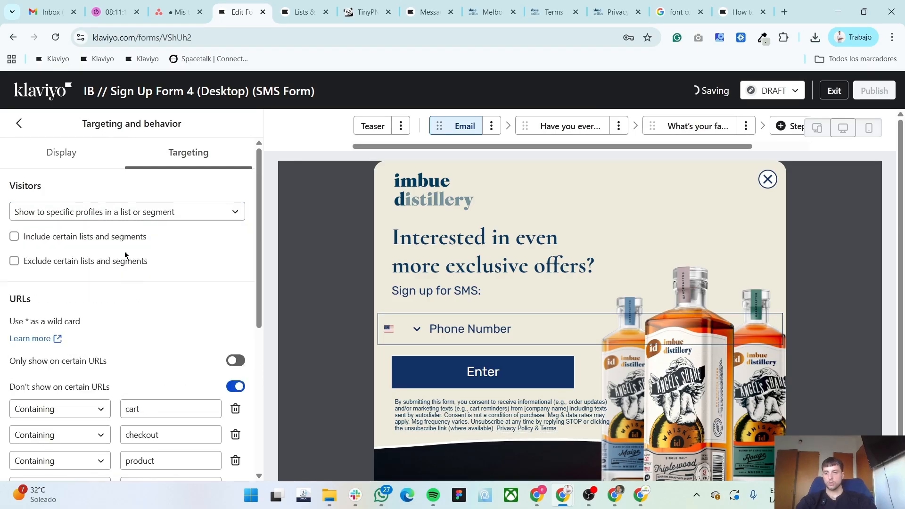
click(120, 242)
click(111, 269)
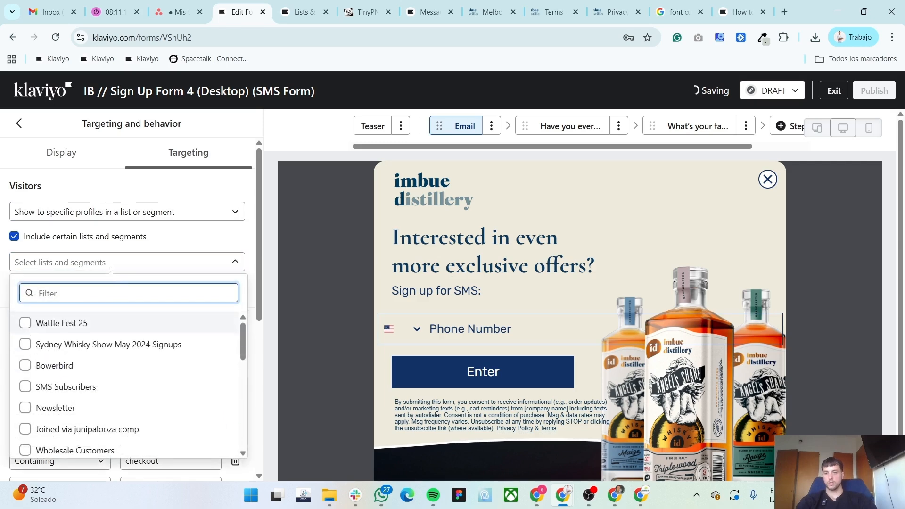
text(IB //)
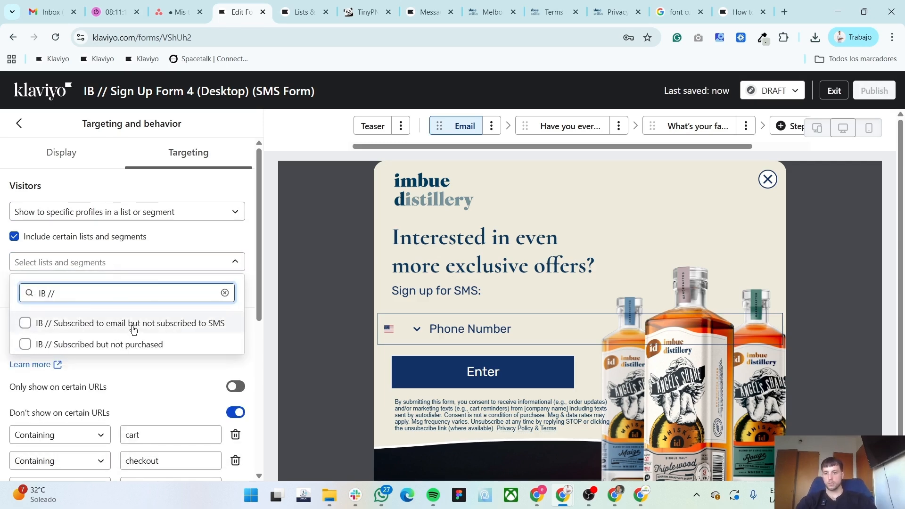
key(Return)
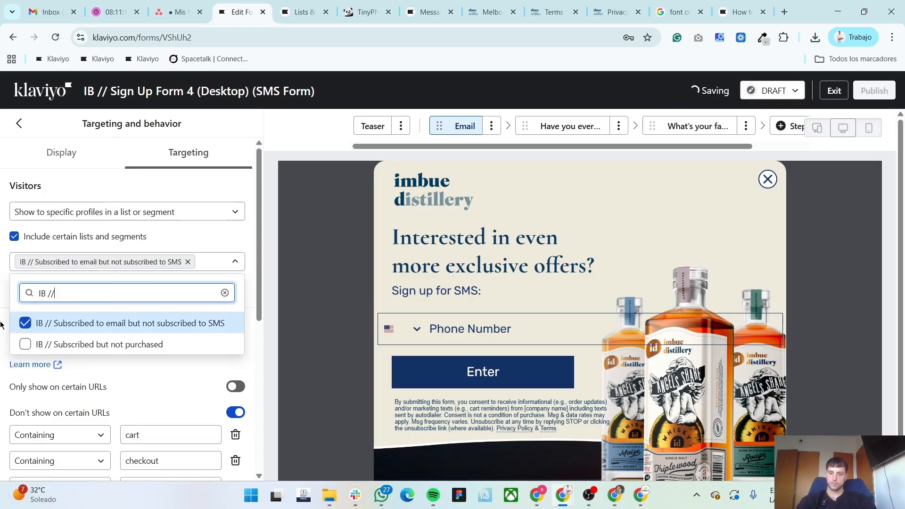
click(2, 327)
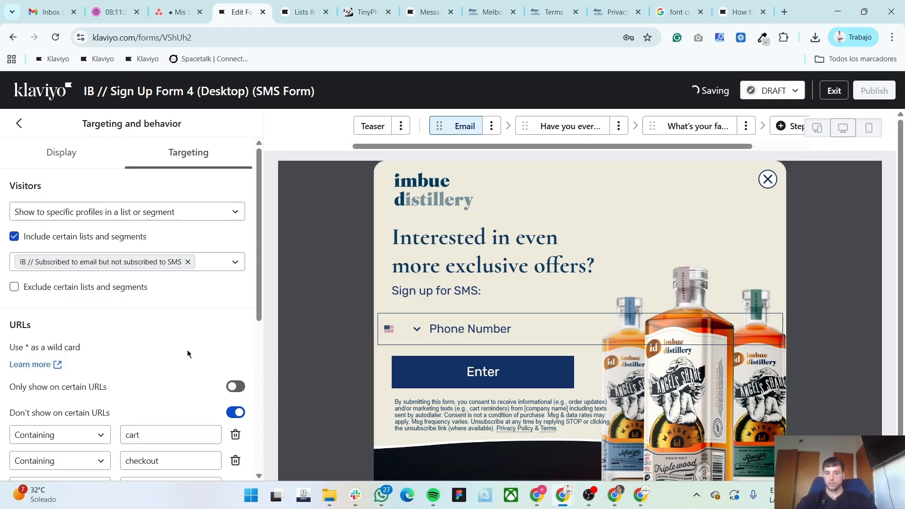
Leave the targeting settings and delete the "Have you ever..." and "What's your fa..." steps from the form
scroll(161, 418, down, 5)
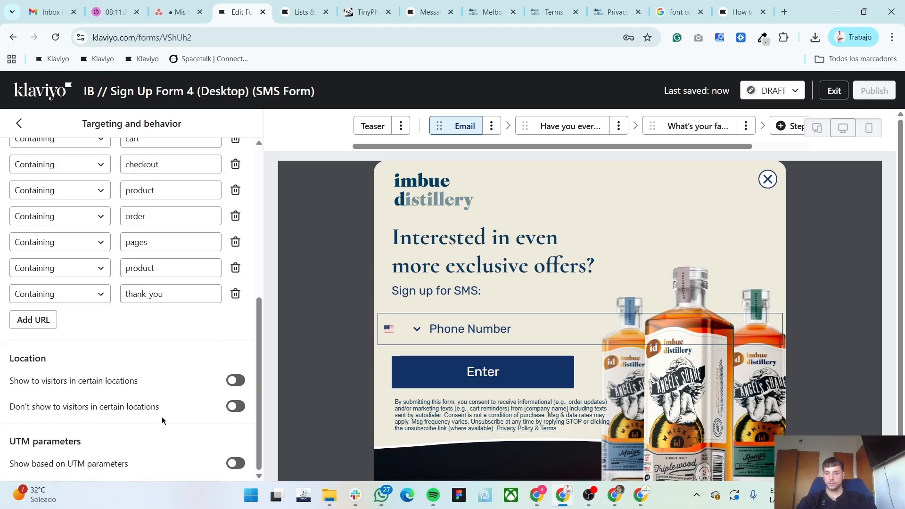
scroll(162, 422, up, 5)
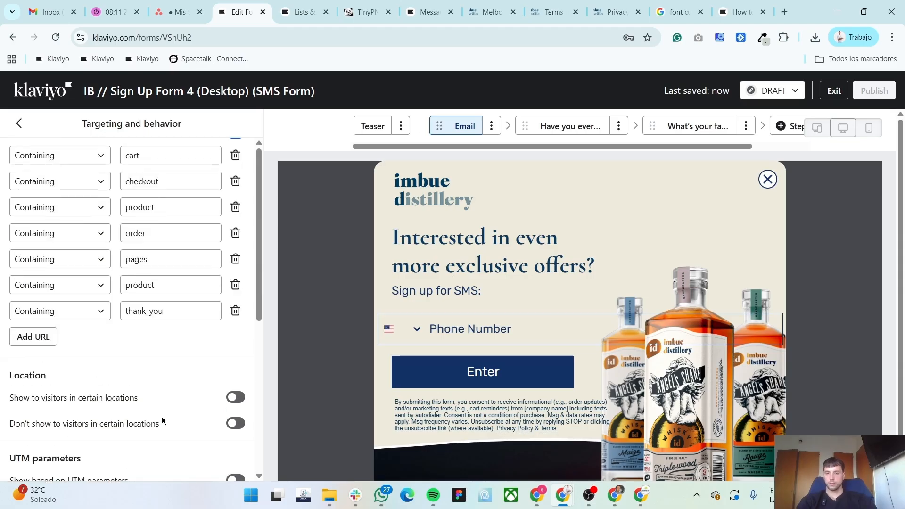
click(21, 122)
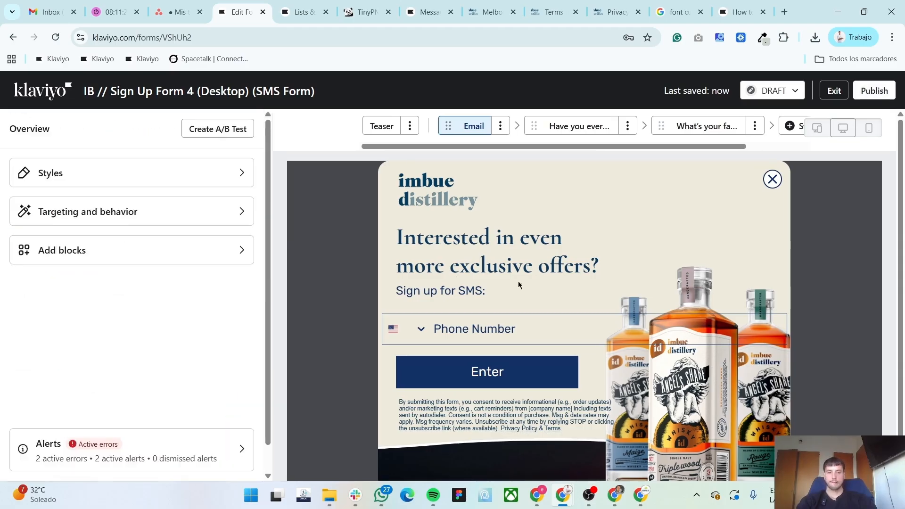
click(627, 130)
click(606, 185)
click(665, 239)
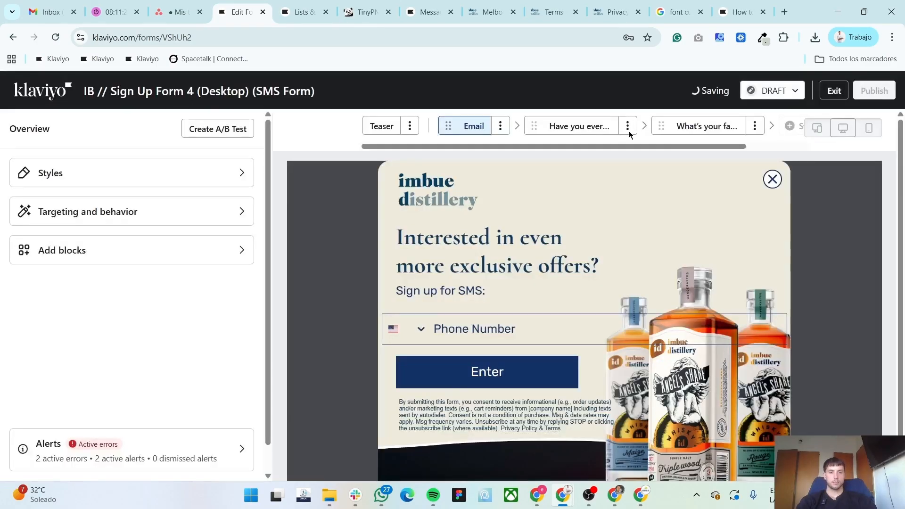
click(654, 129)
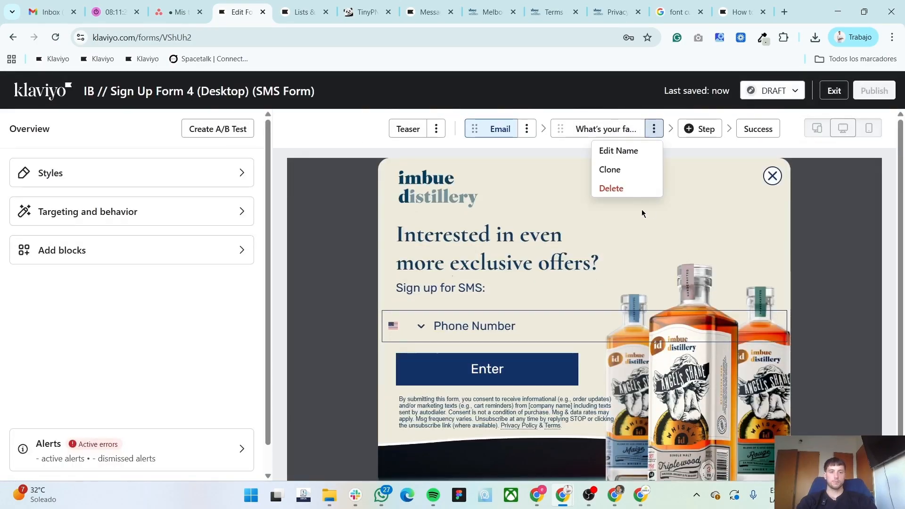
click(623, 189)
click(645, 309)
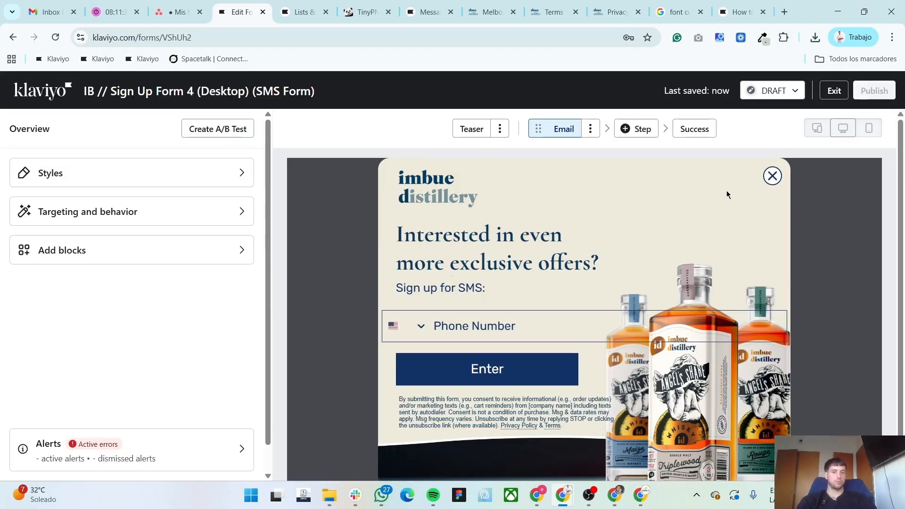
Open the form's Success step and find the matching "You are in!" desktop design in Figma
click(696, 128)
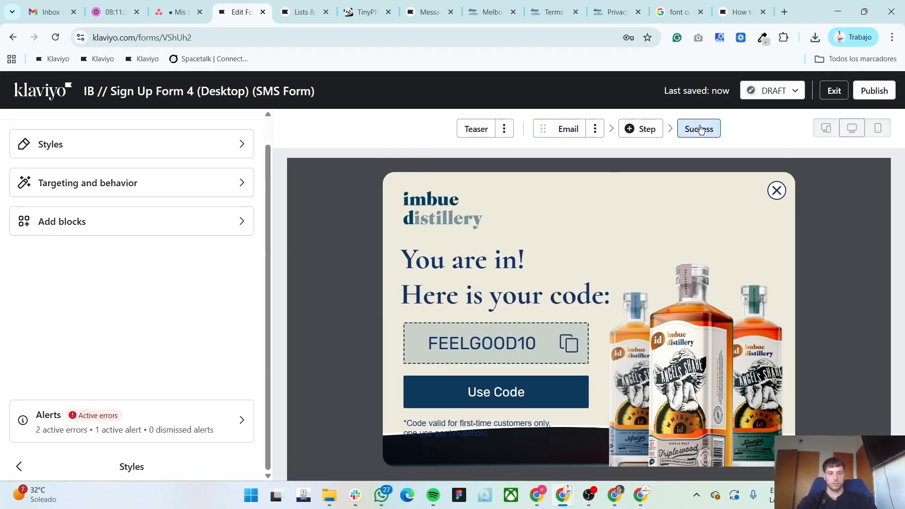
key(alt+Tab)
key(alt+Tab)
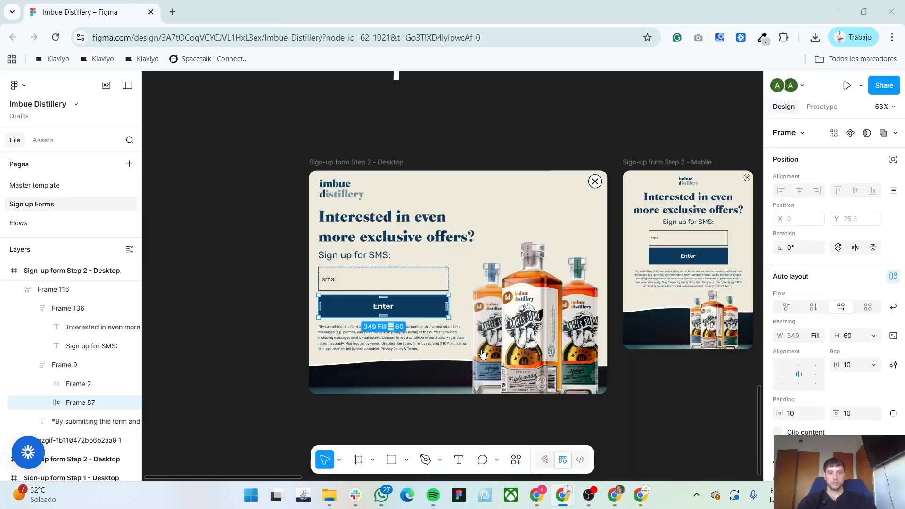
scroll(455, 346, right, 5)
key(alt+Tab)
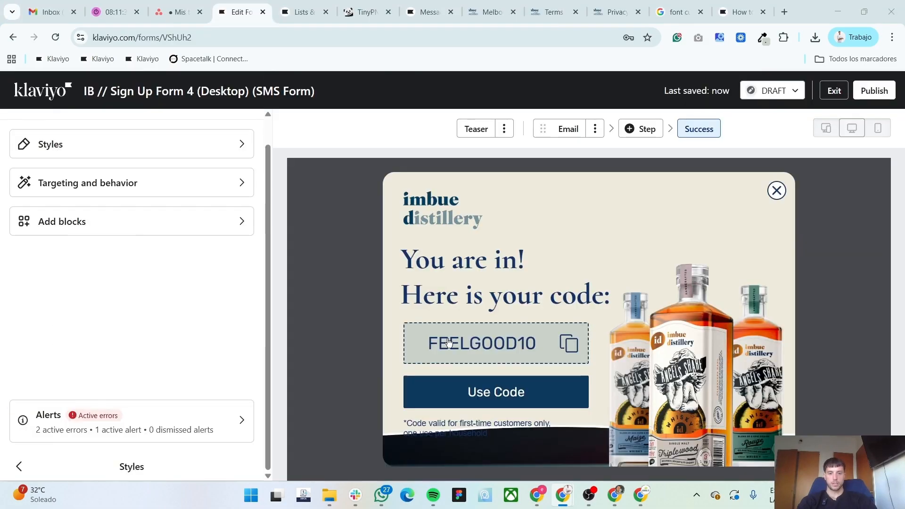
key(alt+Tab)
scroll(471, 340, right, 2)
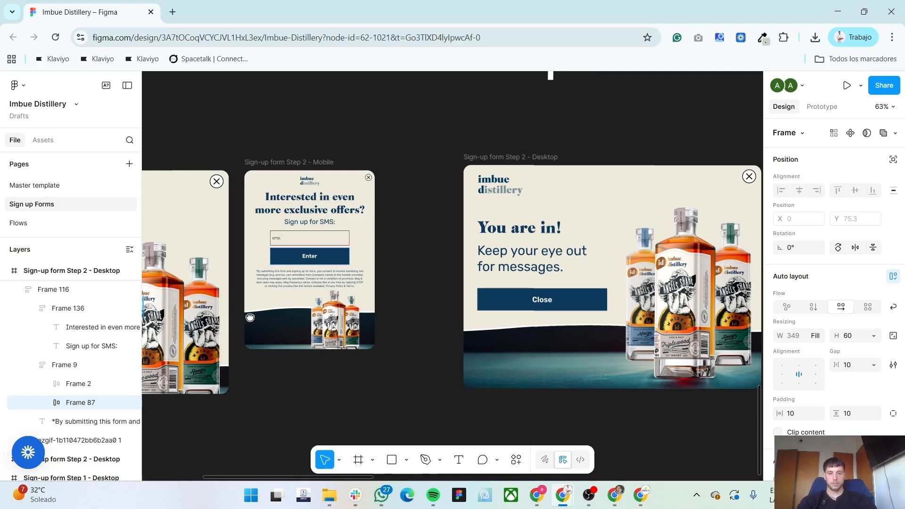
scroll(250, 317, right, 4)
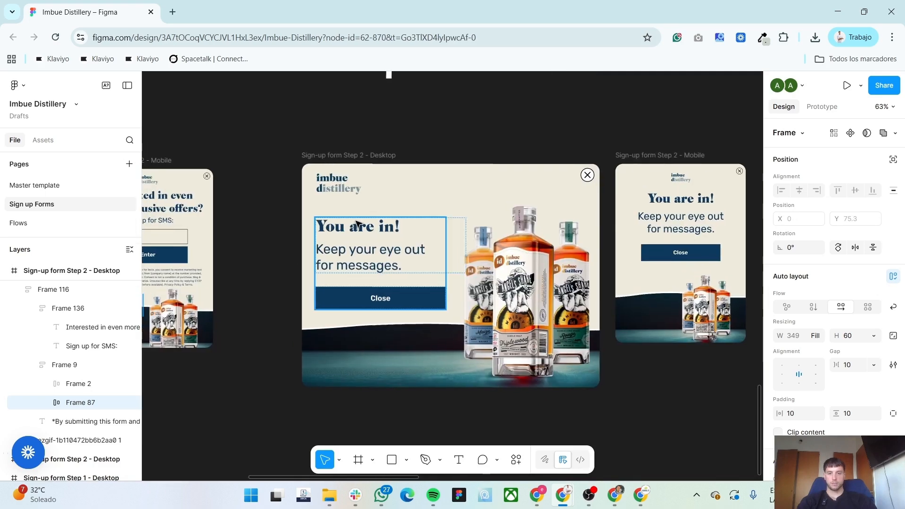
Using the "You are in!" text from the Figma desktop design, replace the Success step's heading in Klaviyo with "You are in!"
click(358, 224)
double_click(359, 225)
key(alt+Tab)
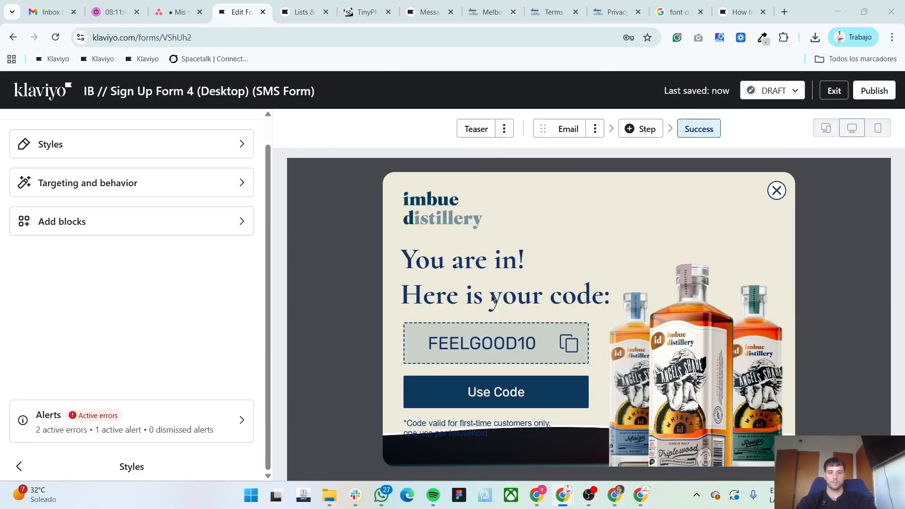
key(alt+Tab)
shift+click(355, 262)
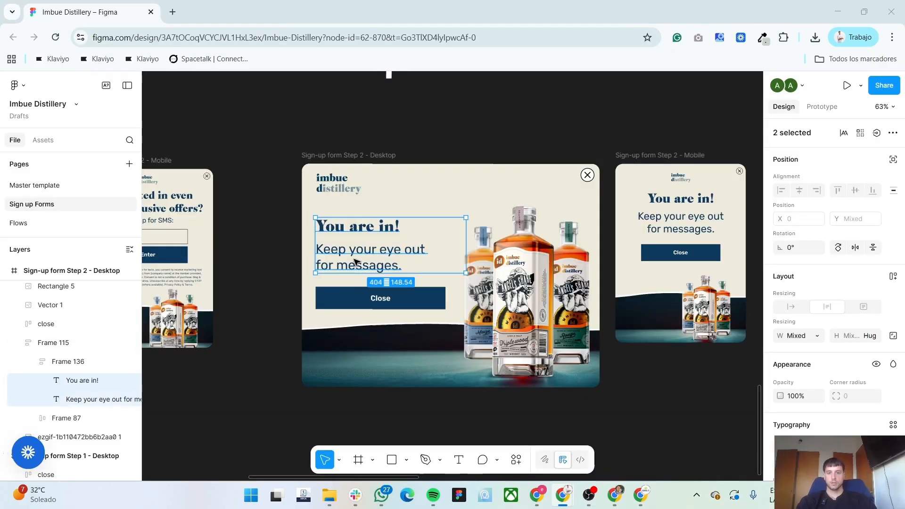
double_click(366, 228)
key(alt+Tab)
click(491, 273)
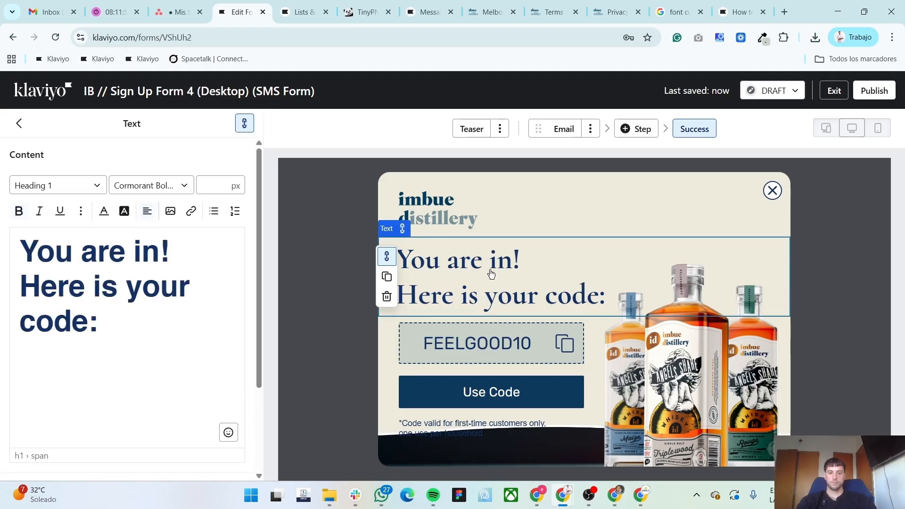
click(96, 323)
text(You are in!)
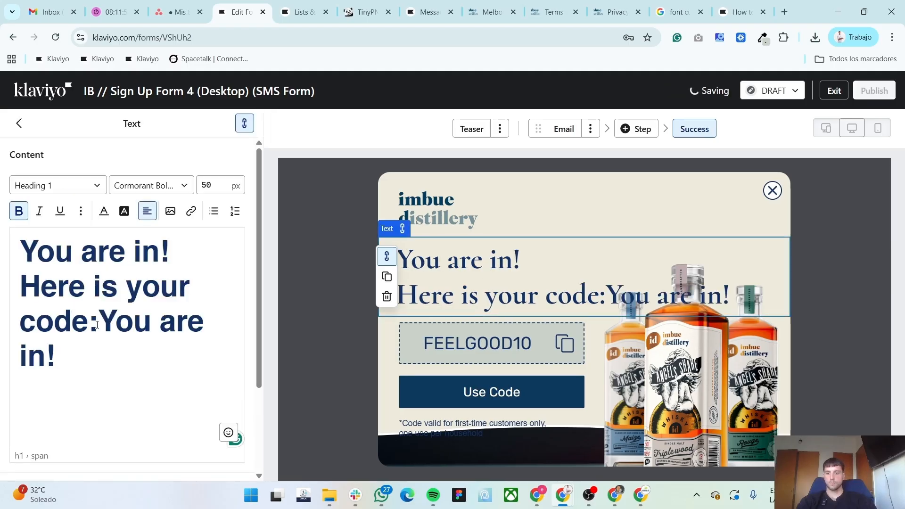
key(ctrl+a)
text(You are in!)
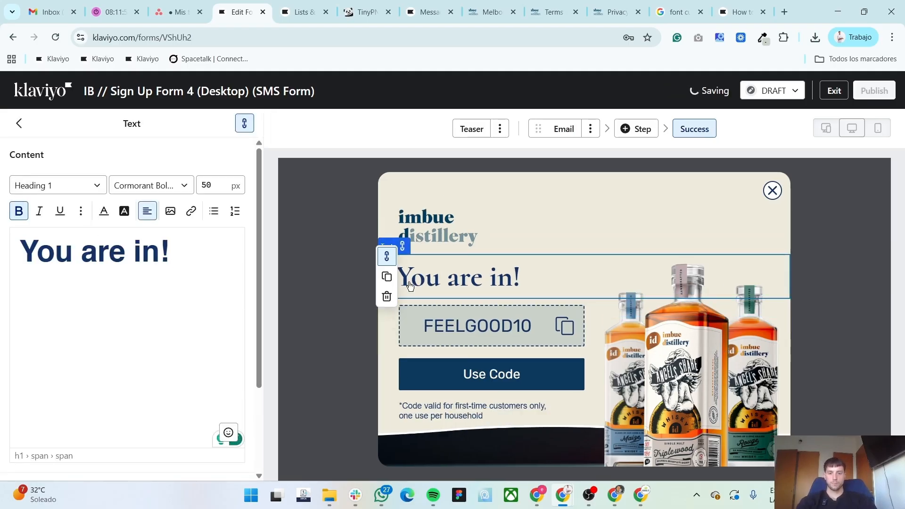
Duplicate the "You are in!" text block and replace the copy's text with "Keep your eye out for messages." from the Figma design
key(alt+Tab)
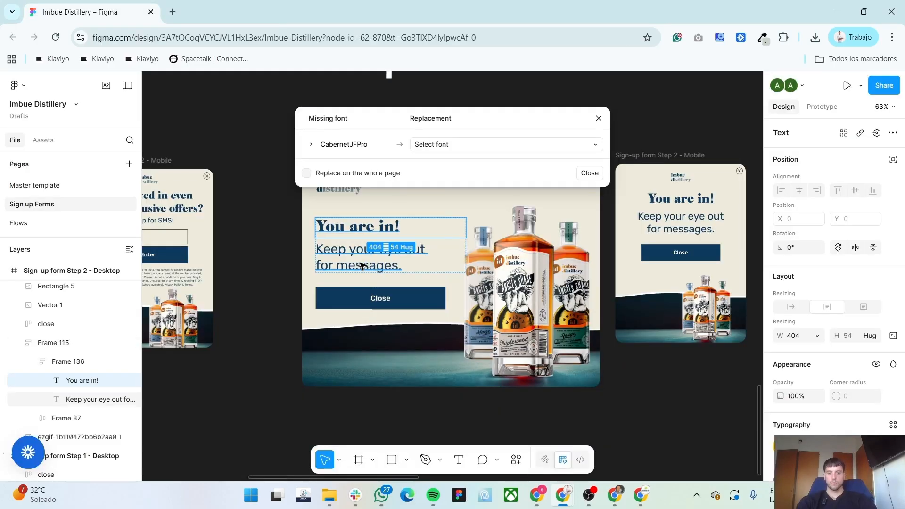
click(364, 267)
key(alt+Tab)
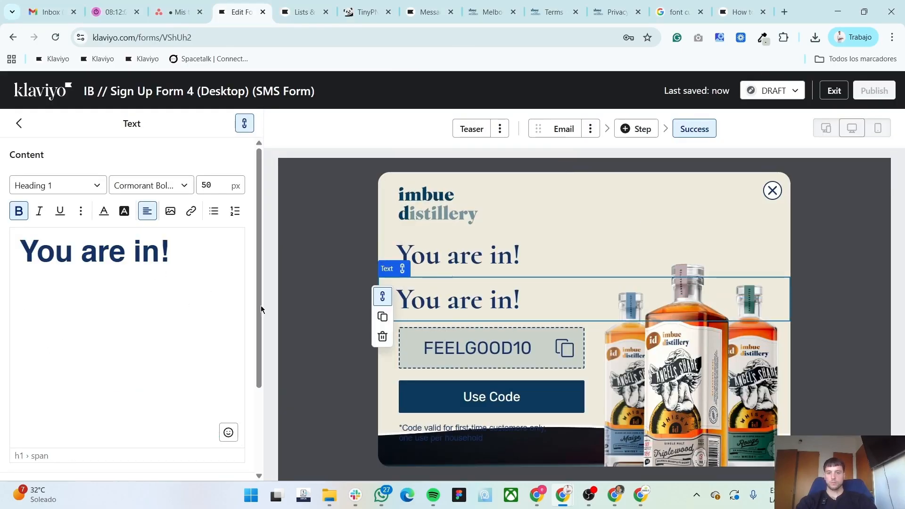
text(Keep your eye out for messages.)
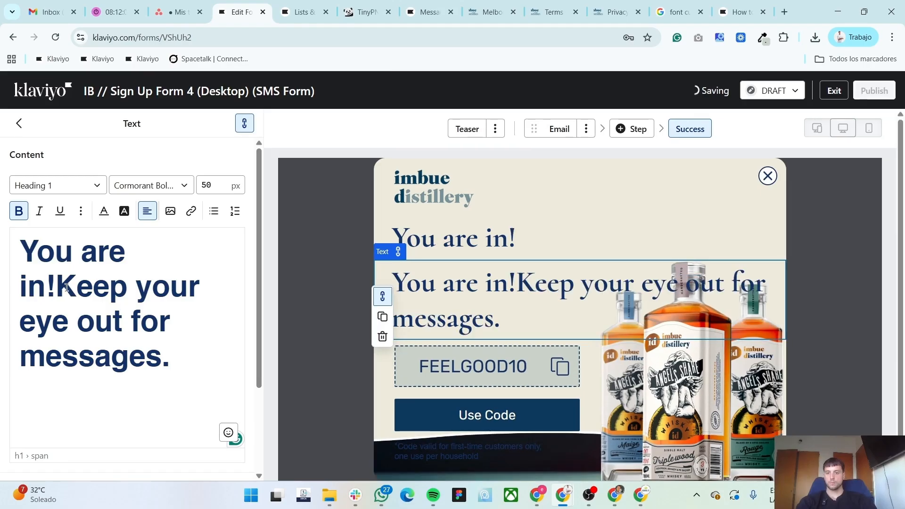
key(ctrl+shift+Home)
key(BackSpace)
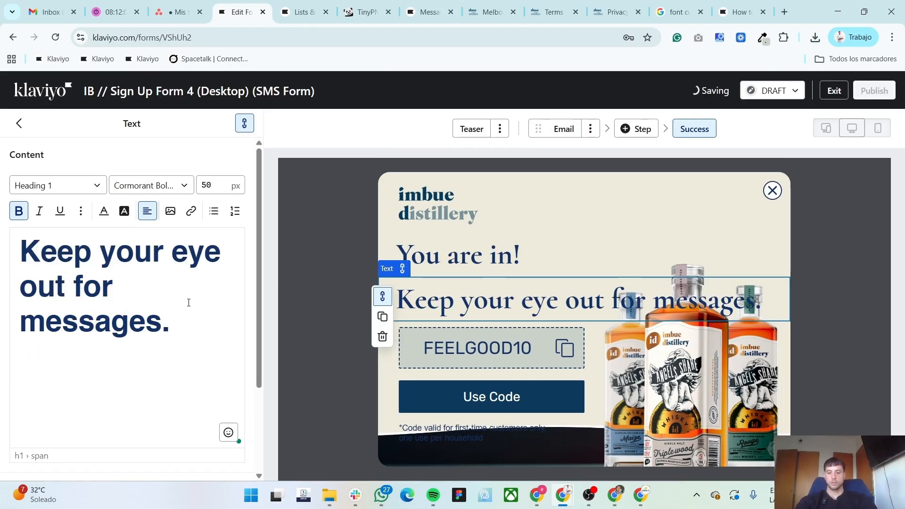
Set the "Keep your eye out for messages." text to Rubik Normal 400 at 30 px
key(ctrl+a)
click(118, 180)
scroll(150, 318, down, 2)
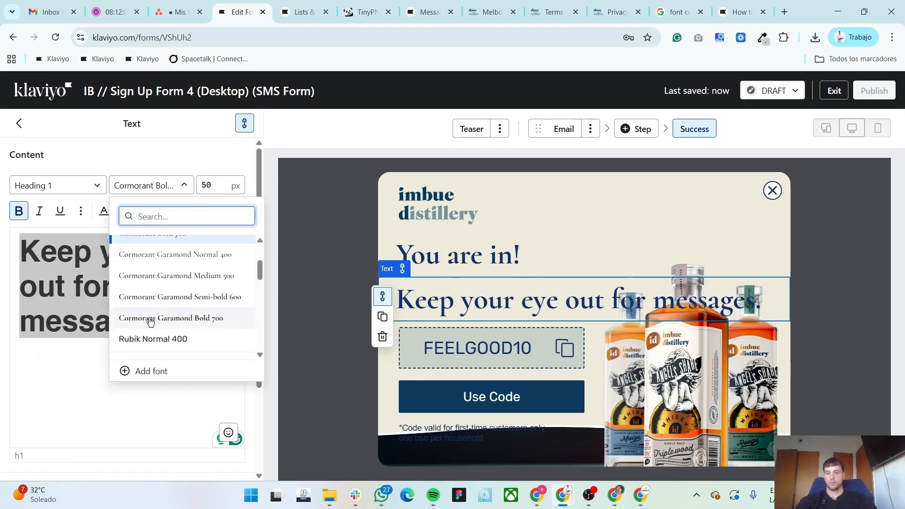
click(150, 327)
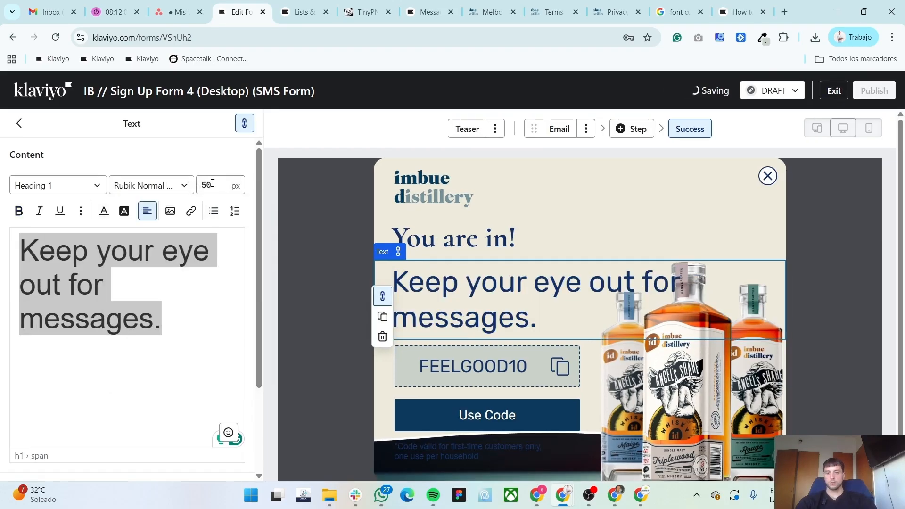
click(231, 190)
text(30)
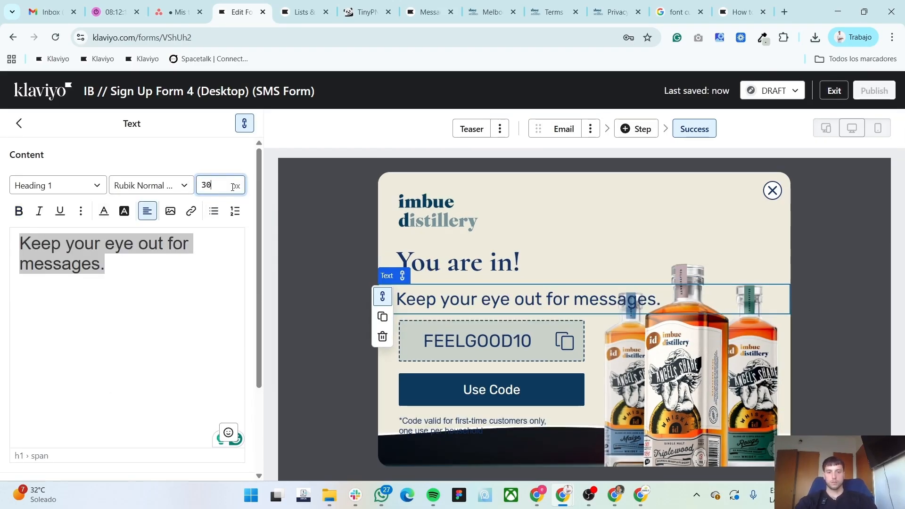
Compare the message with the Figma design and break its line after "Keep your eye out"
key(alt+Tab)
key(alt+Tab)
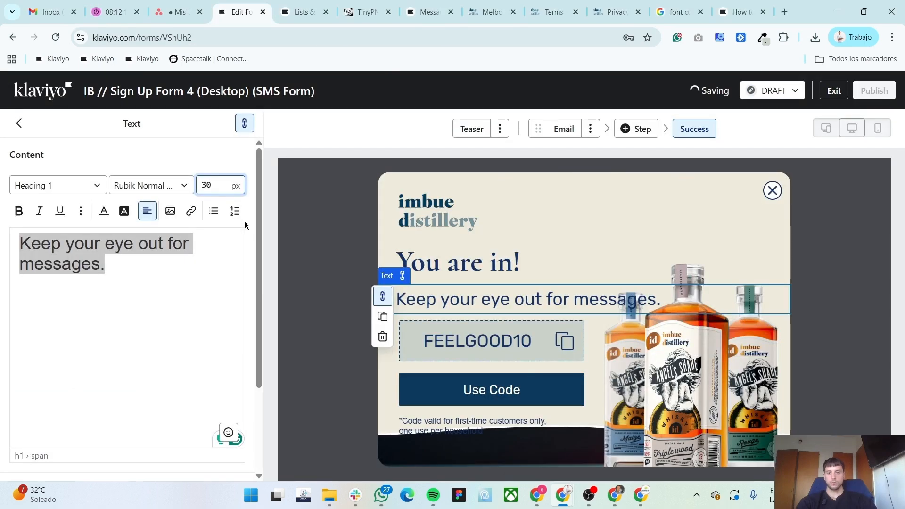
key(alt+Tab)
key(alt+Tab)
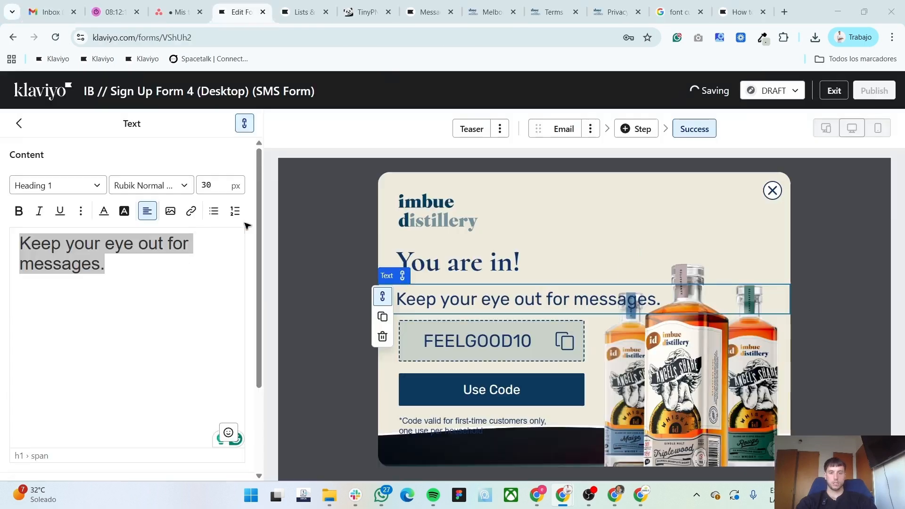
click(169, 244)
key(shift+Return)
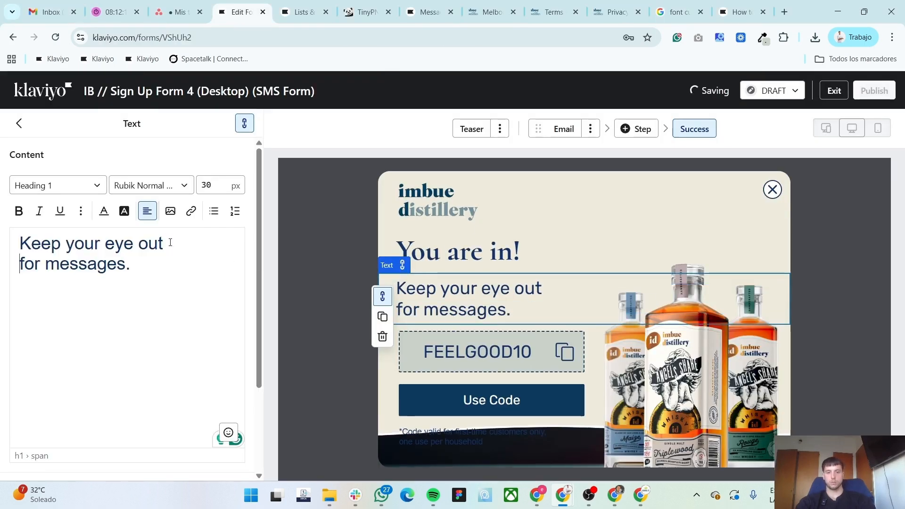
Delete the coupon block and the first-time customer disclaimer text block from the Success step
click(413, 362)
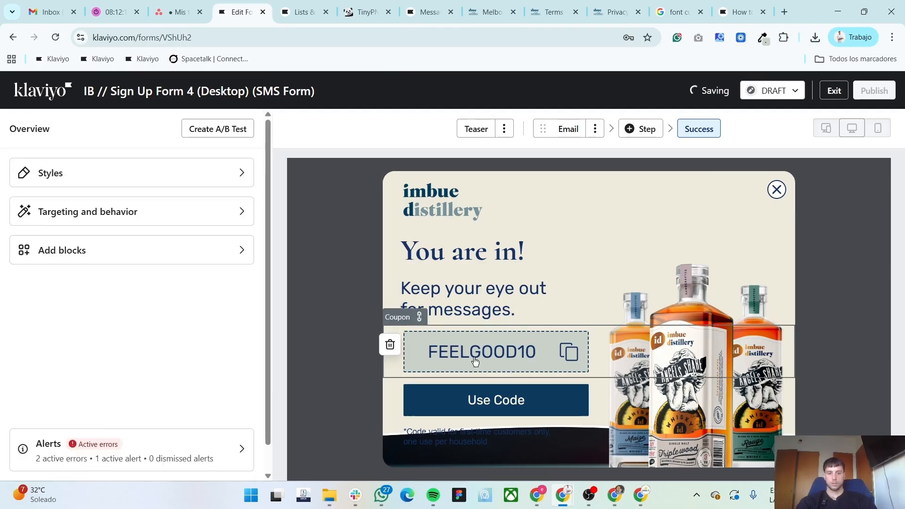
key(Delete)
click(655, 318)
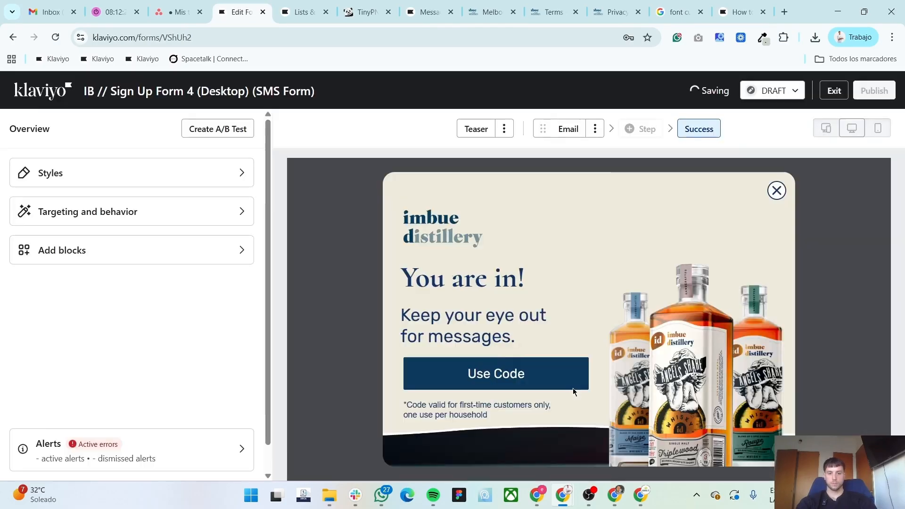
key(alt+Tab)
key(alt+Tab)
click(498, 413)
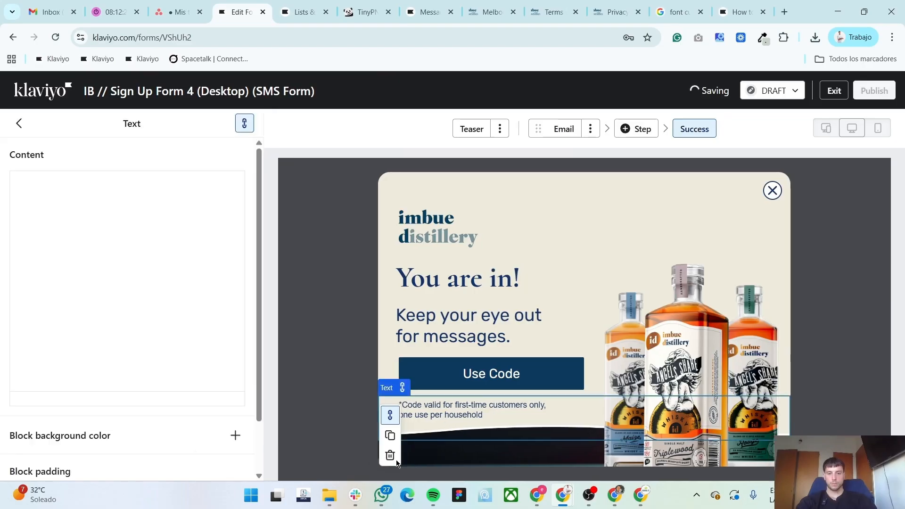
key(Delete)
key(Return)
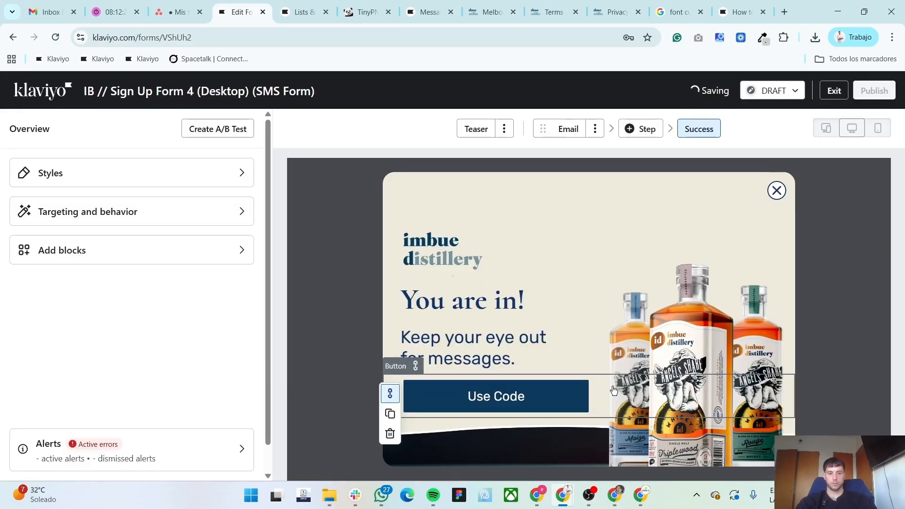
Change the text of the "Use Code" button to "Close" to match the Figma design
key(alt+Tab)
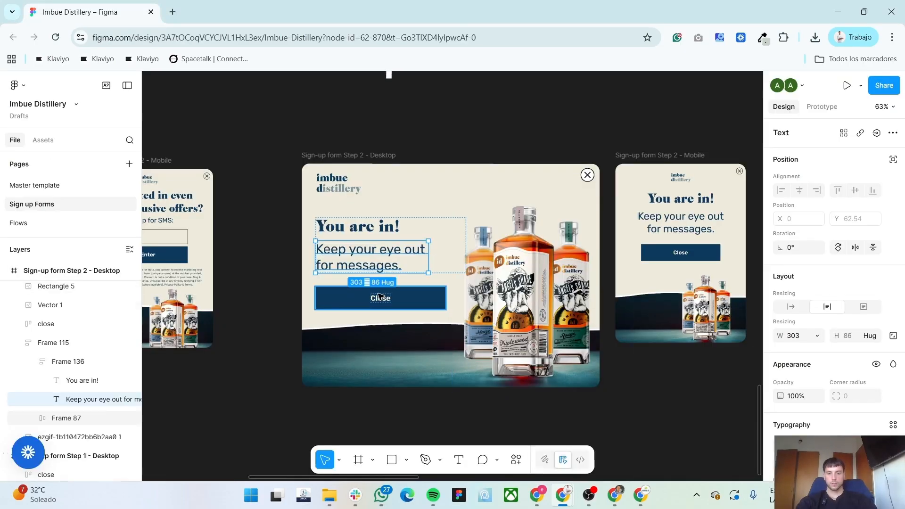
key(alt+Tab)
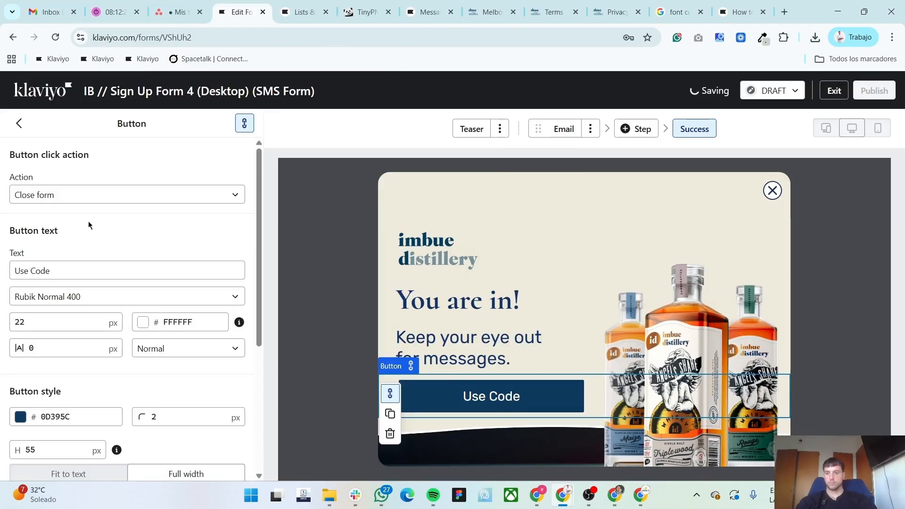
click(71, 269)
key(ctrl+a)
text(Close)
Set the Close button block's bottom padding to 100 px and leave the button settings
scroll(157, 363, down, 5)
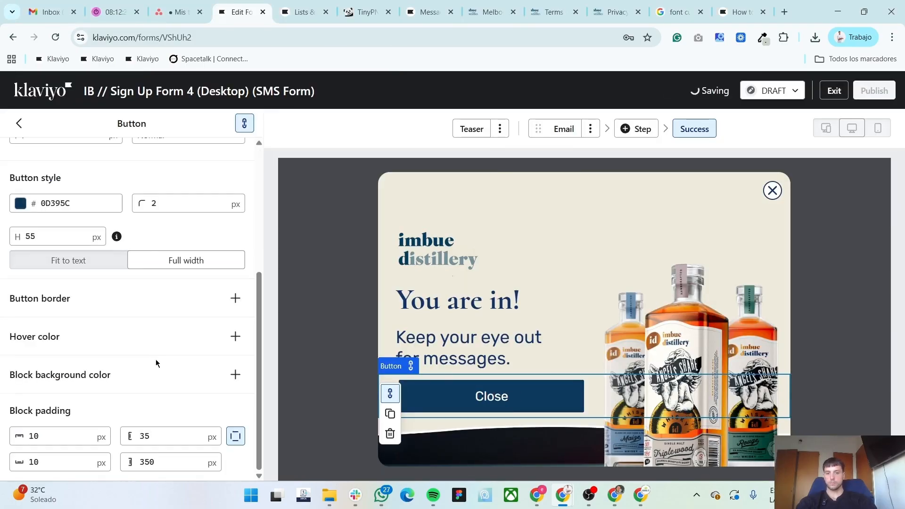
double_click(80, 463)
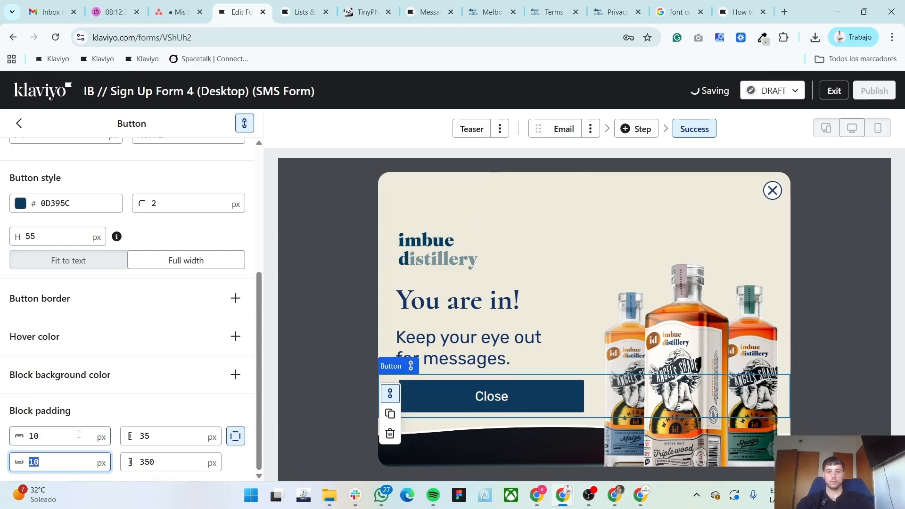
text(150)
key(BackSpace)
key(BackSpace)
text(00)
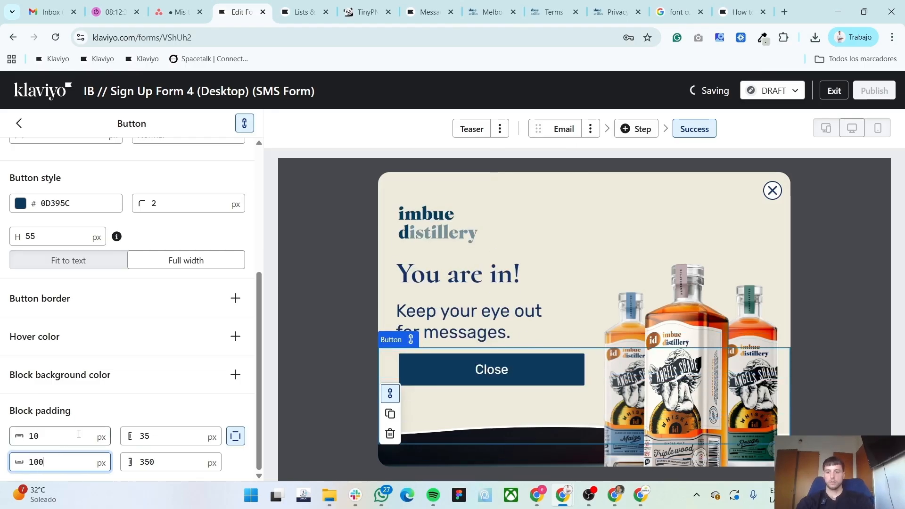
scroll(79, 433, up, 5)
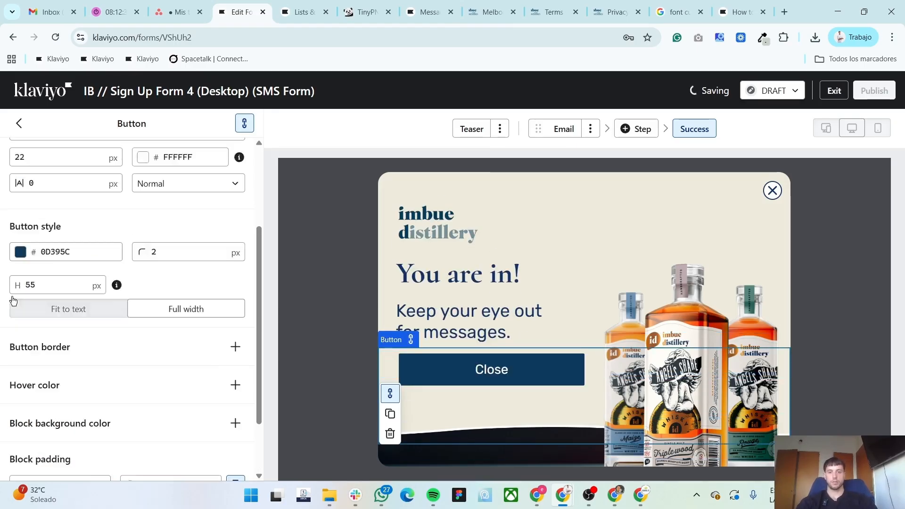
click(12, 120)
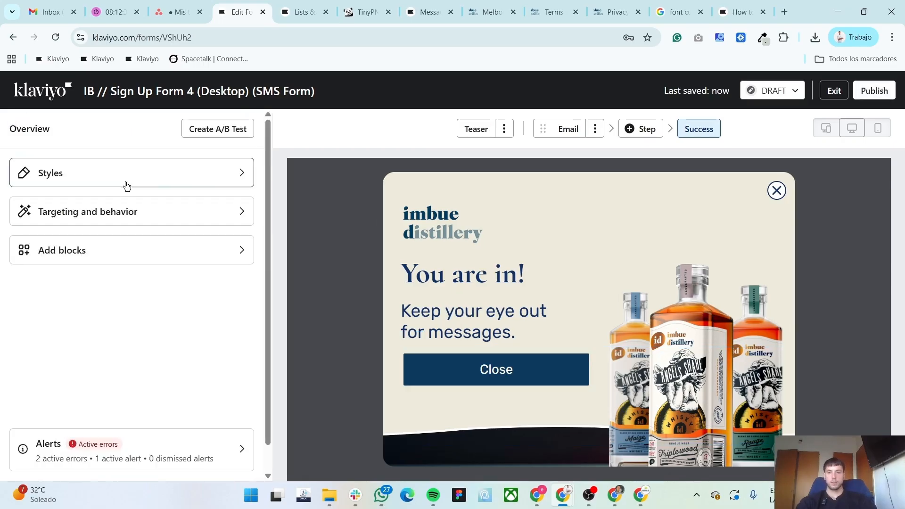
Return to the sign-up forms list and clone the desktop SMS form to this account as "IB // Sign Up Form 4 (Mobile) (SMS Form)"
click(573, 131)
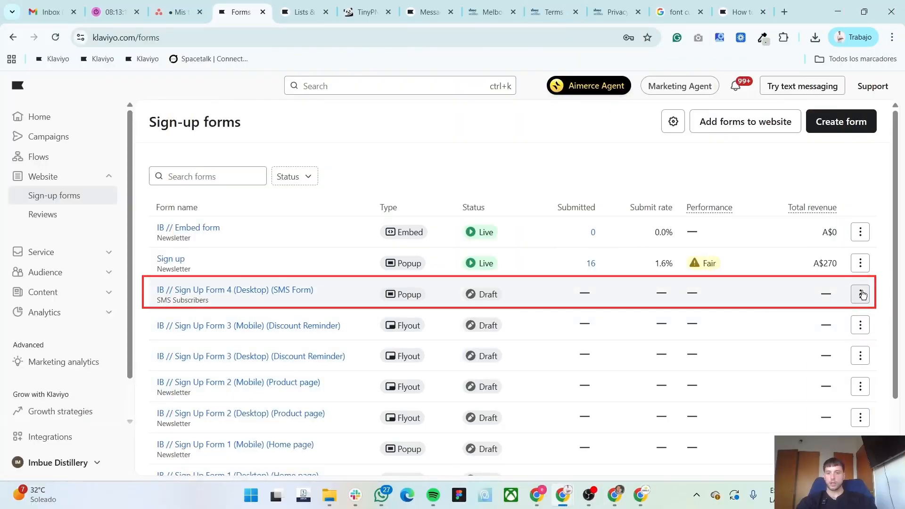
click(862, 294)
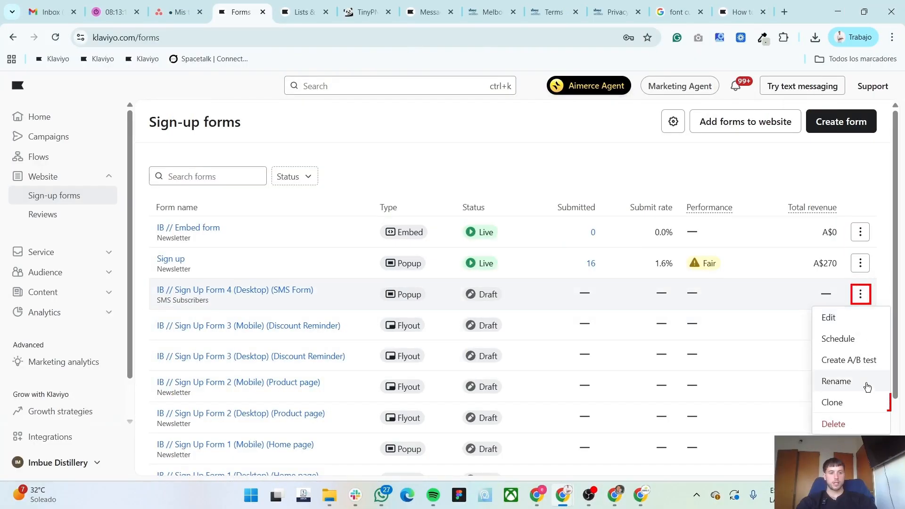
click(853, 398)
click(765, 208)
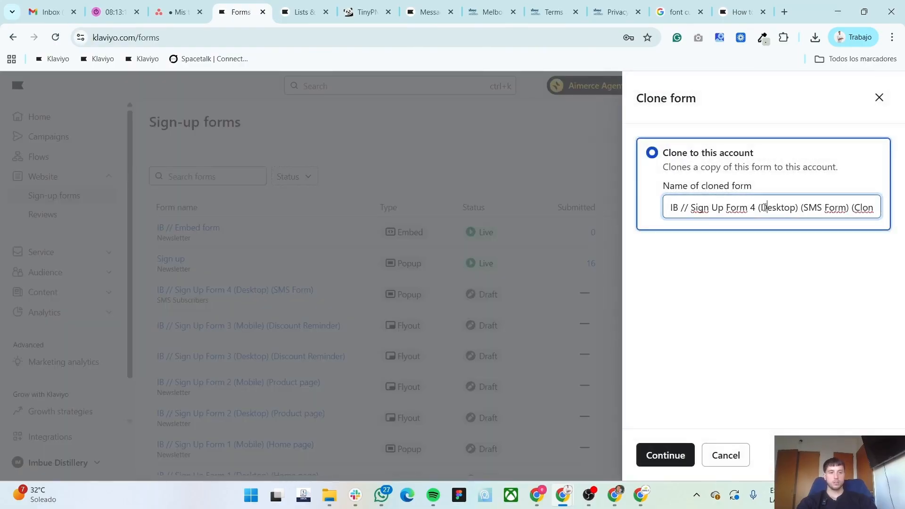
text(Mobilee)
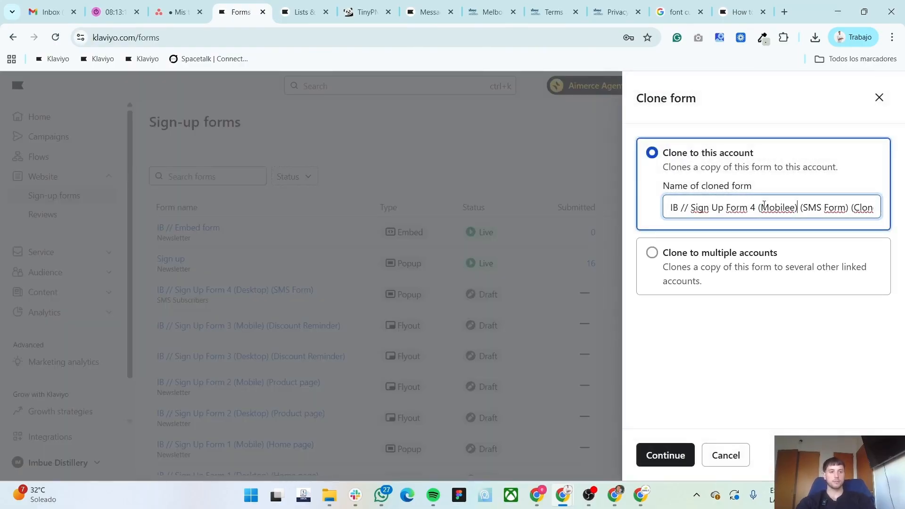
key(BackSpace)
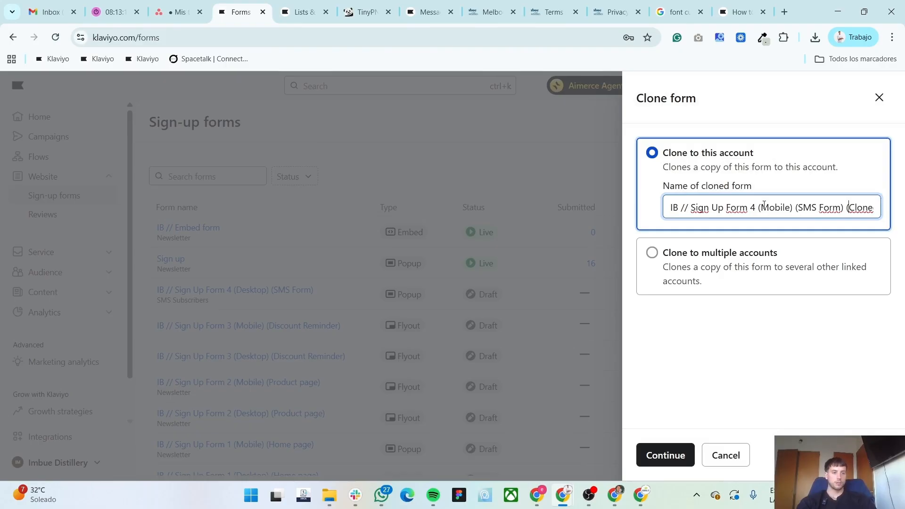
key(shift+End)
key(BackSpace)
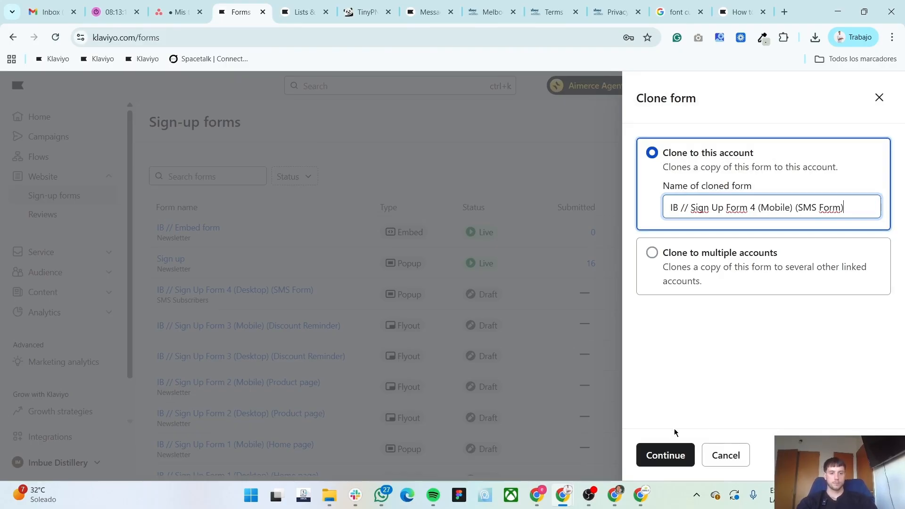
click(663, 455)
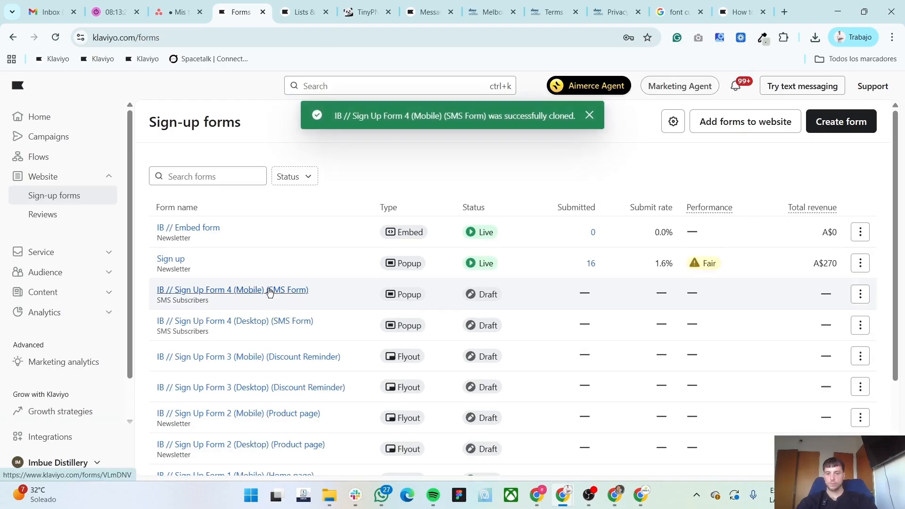
Open the cloned mobile SMS form and set its targeting to show on mobile devices only
click(270, 291)
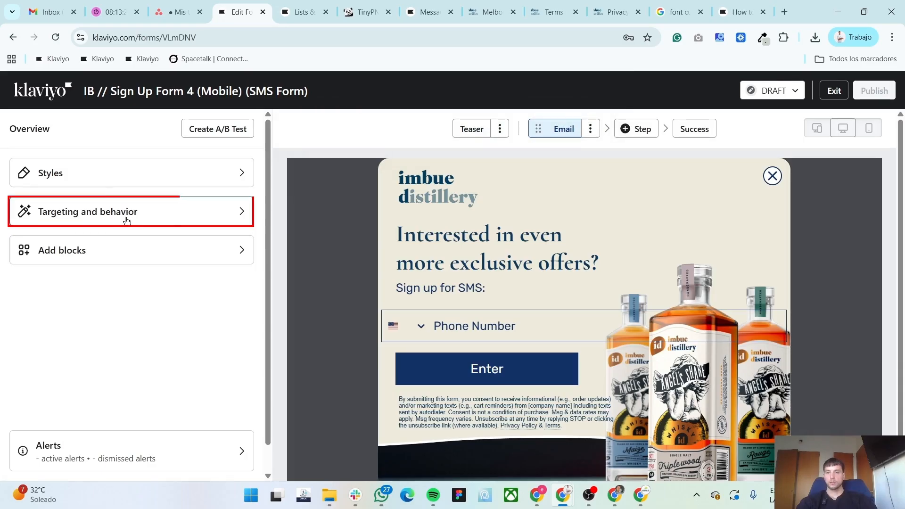
click(126, 219)
scroll(99, 347, down, 5)
click(86, 348)
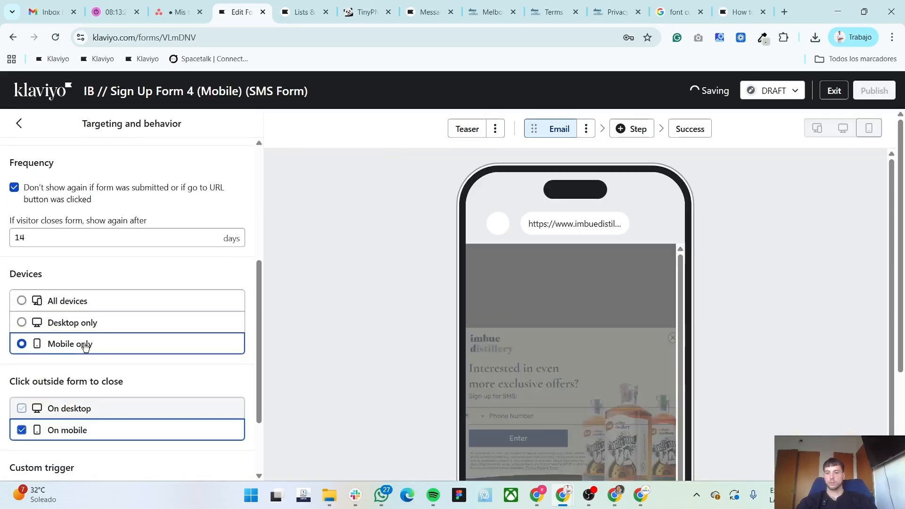
Set the popup form's custom width to 350 px and its minimum height to 400 px
scroll(84, 342, up, 5)
click(19, 123)
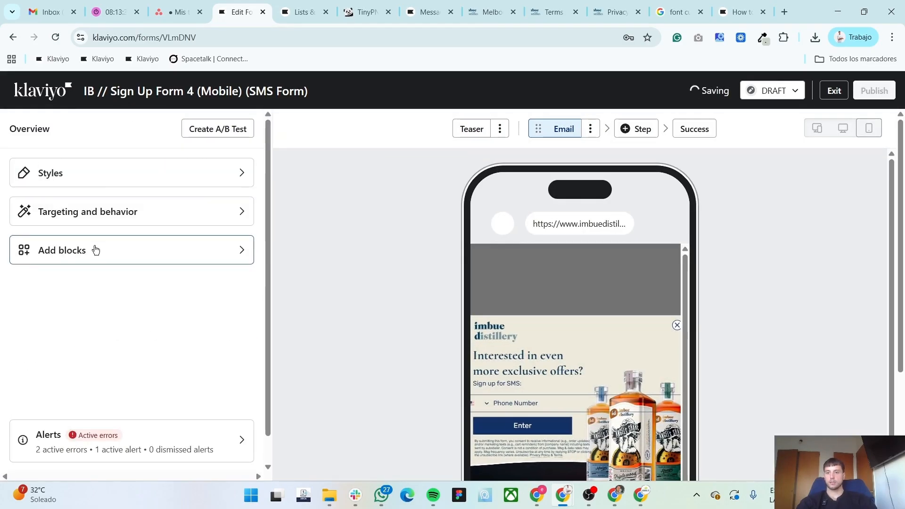
click(115, 173)
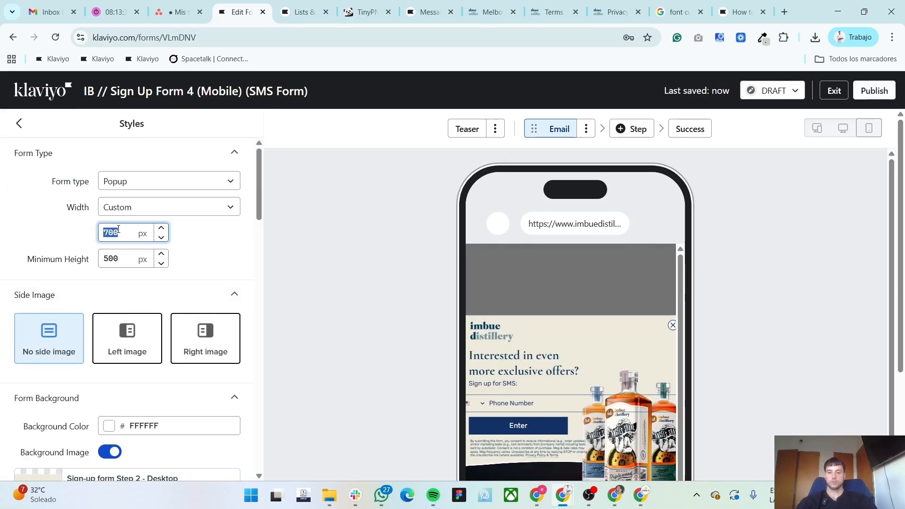
click(115, 233)
text(350)
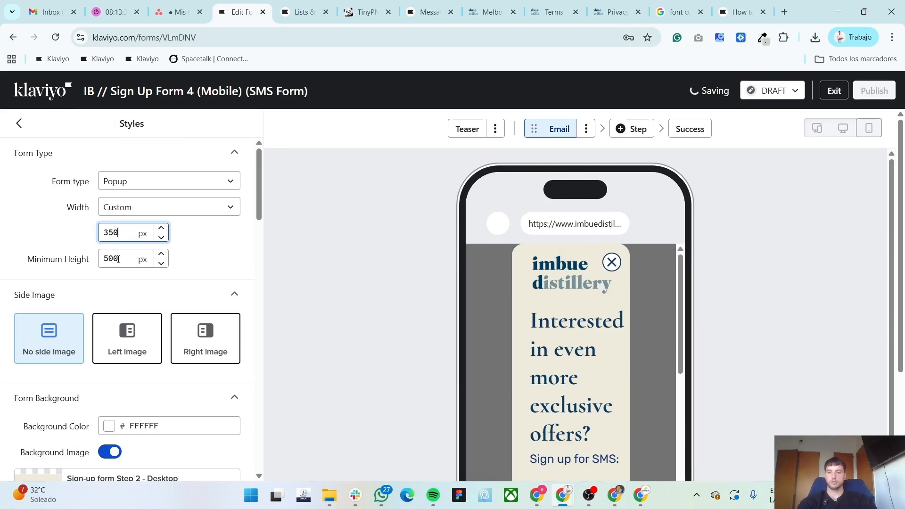
double_click(118, 259)
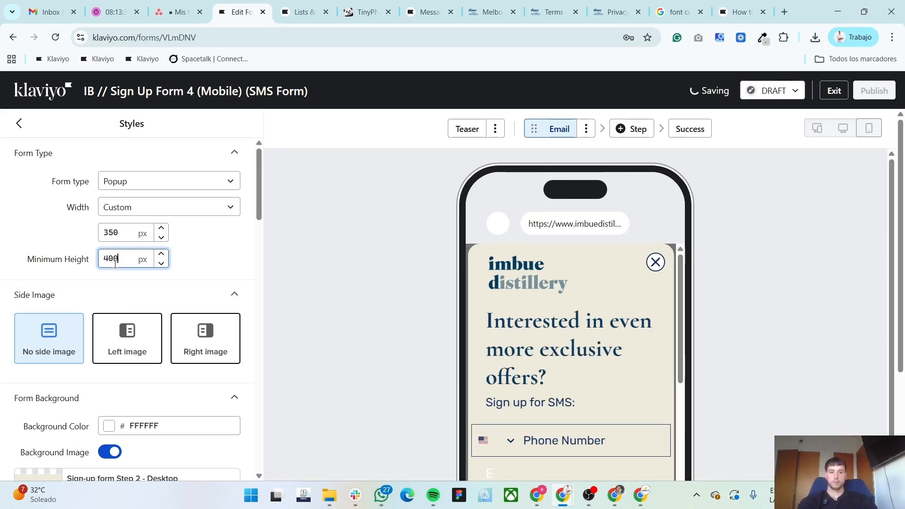
Replace the form's background image with the uploaded file "Sign-up form Step 2 - Mobile (2)"
scroll(93, 355, down, 3)
click(96, 389)
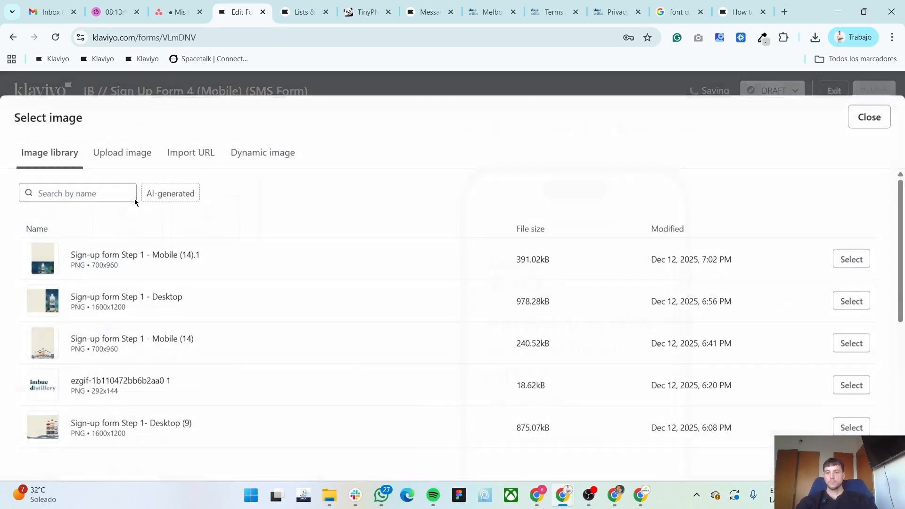
click(122, 152)
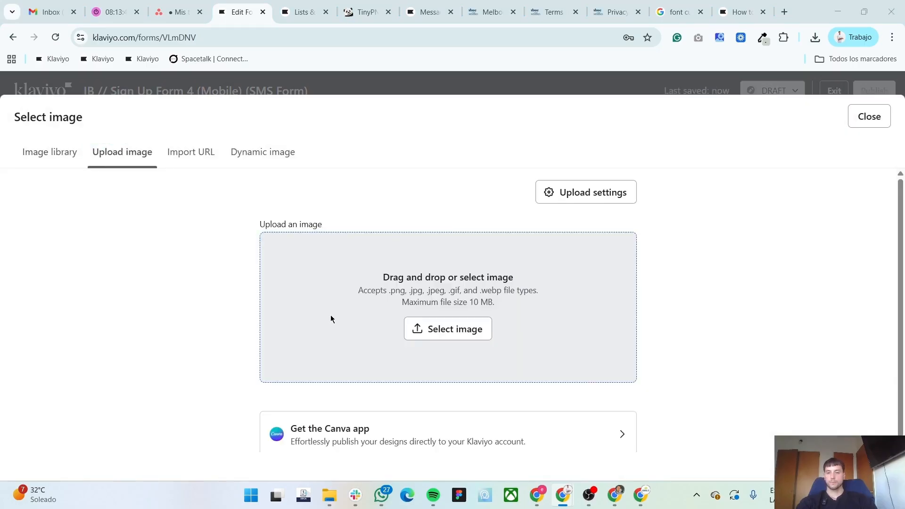
click(330, 316)
double_click(214, 109)
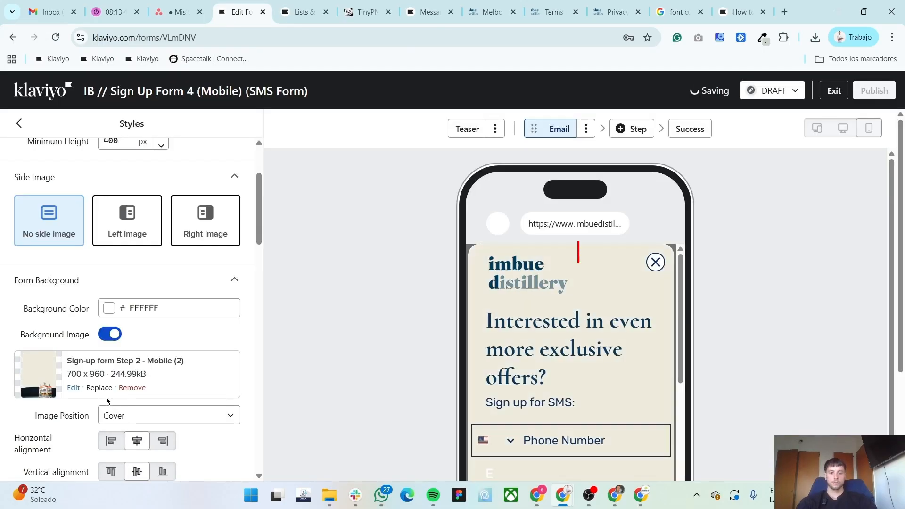
Set the logo image's width to 120 px, center it and set its block's left padding to 0 px
click(523, 271)
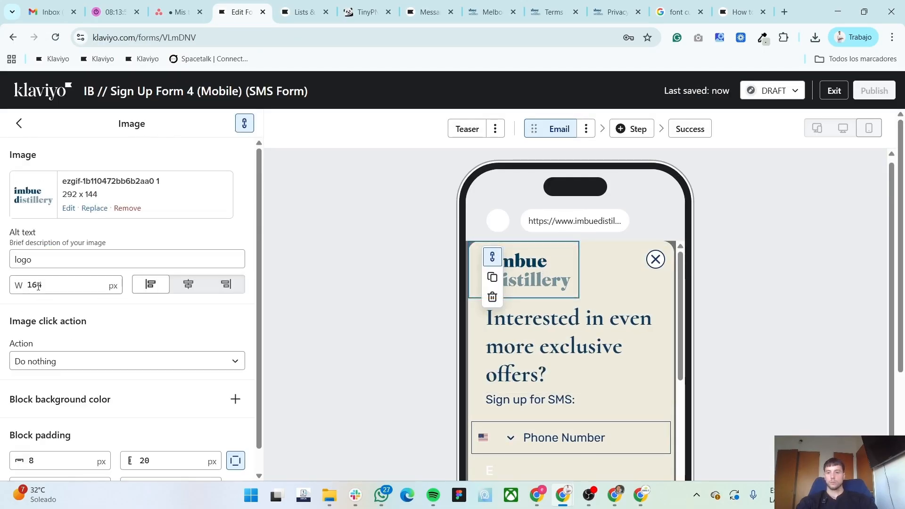
double_click(39, 286)
text(120)
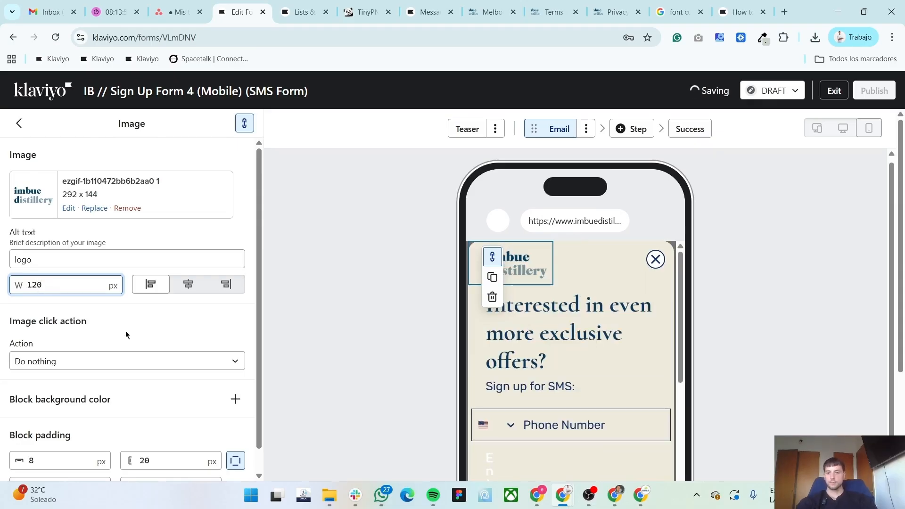
click(189, 287)
scroll(165, 451, down, 1)
double_click(164, 464)
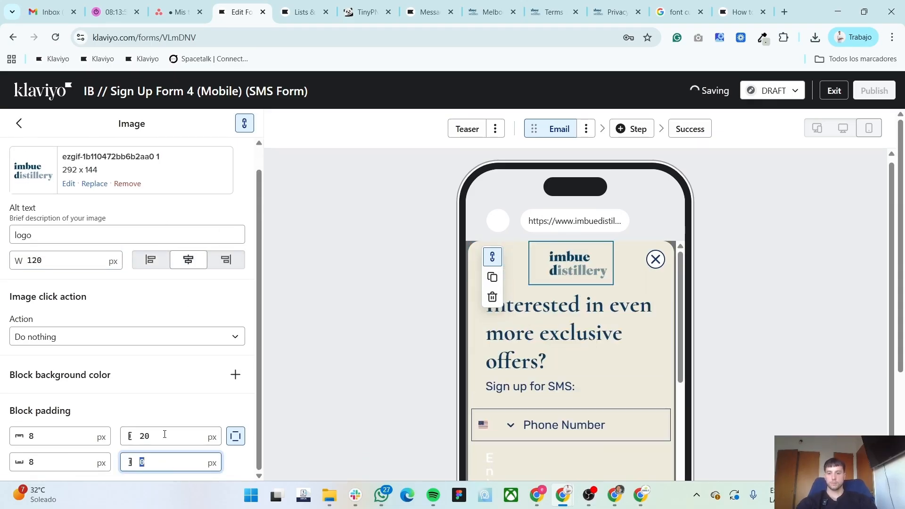
double_click(164, 435)
text(0)
Set the left block padding of the "Interested in even more exclusive offers?" heading to 0 px
click(571, 339)
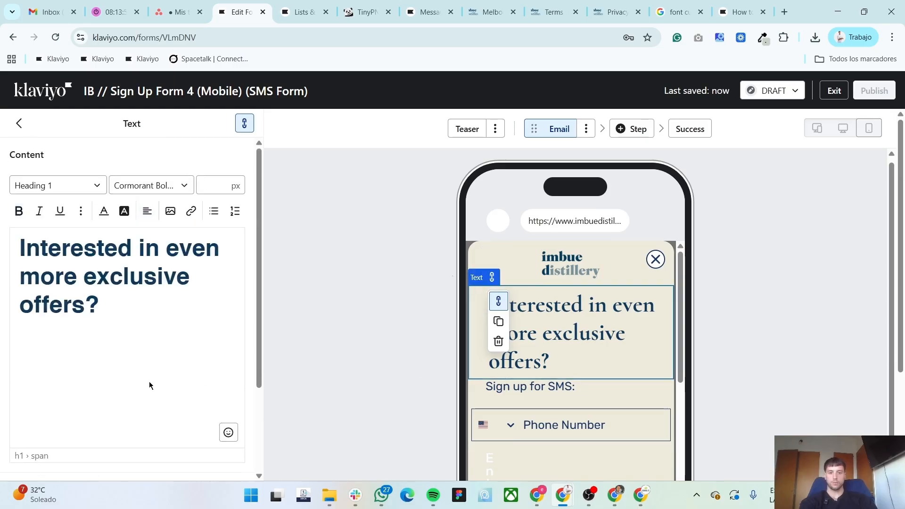
scroll(149, 386, down, 2)
double_click(159, 436)
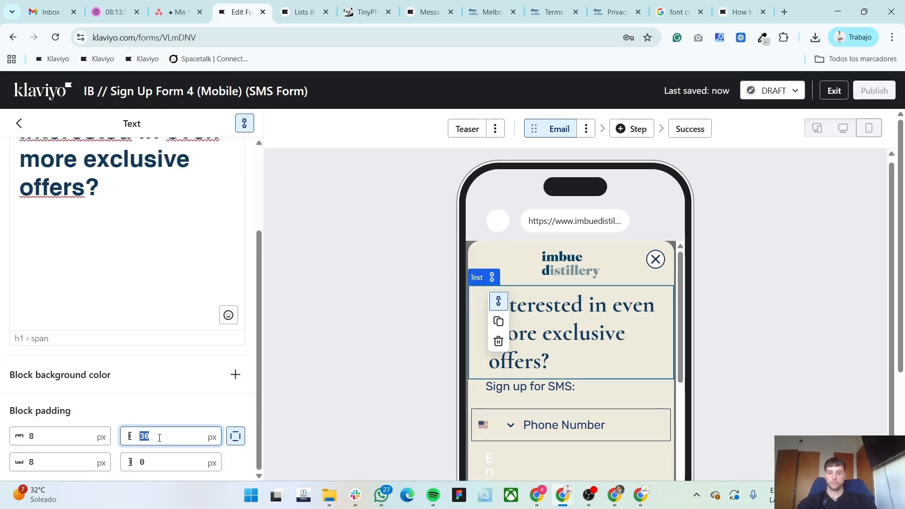
text(0)
click(141, 462)
Set the whole heading's font size to 30 px and center its text
scroll(141, 330, up, 5)
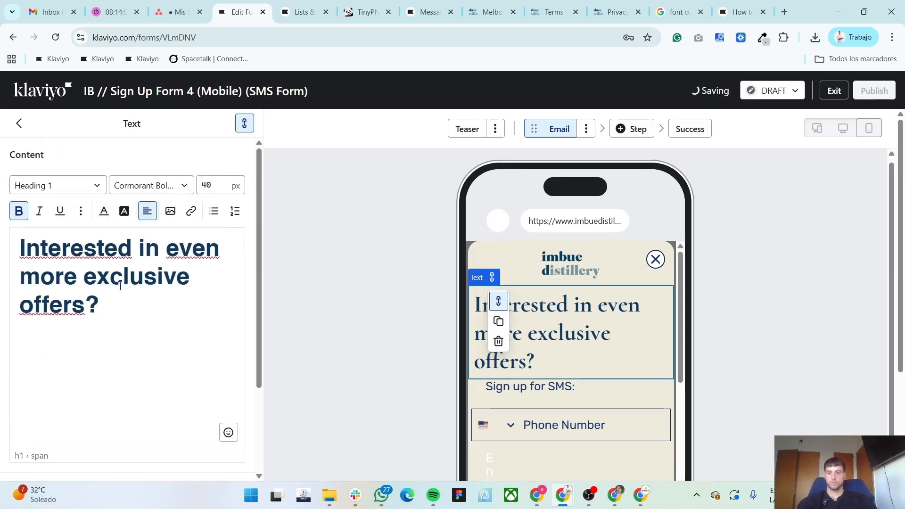
double_click(120, 286)
key(ctrl+a)
click(211, 185)
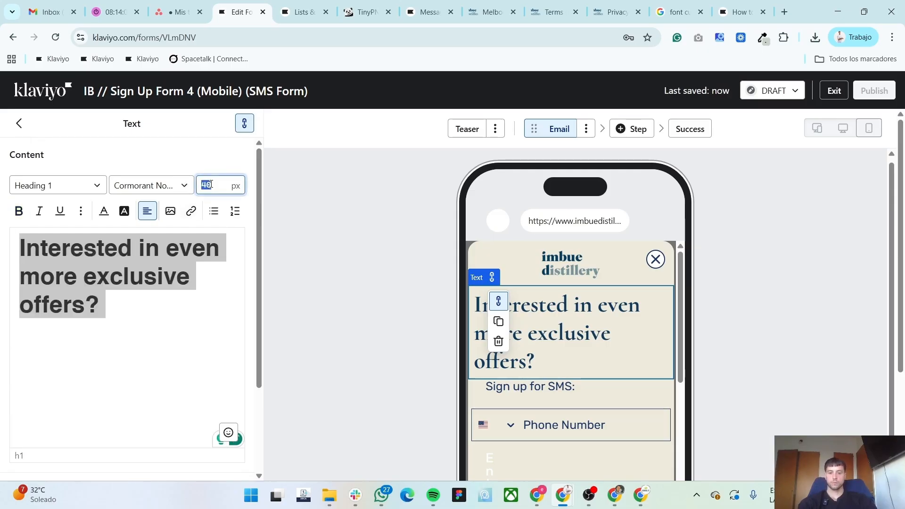
text(30)
click(146, 212)
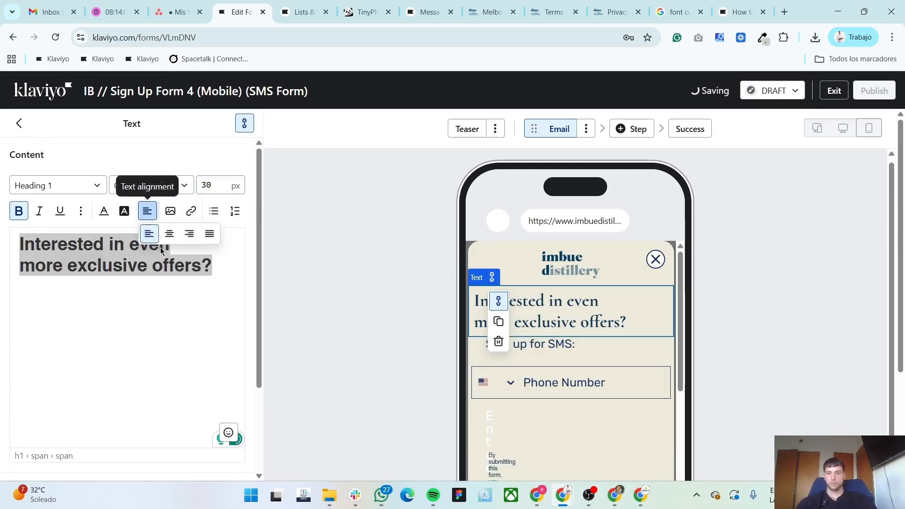
click(168, 233)
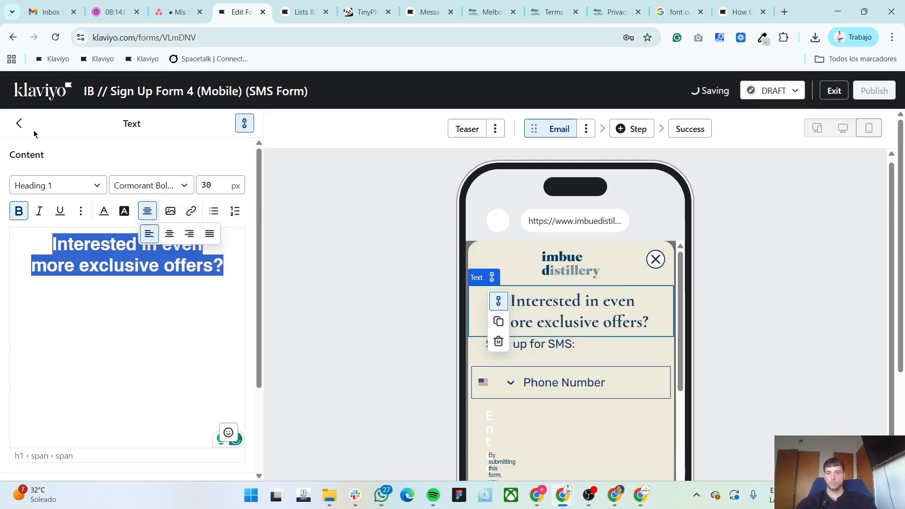
Center the "Sign up for SMS:" text below the heading
click(594, 347)
triple_click(112, 243)
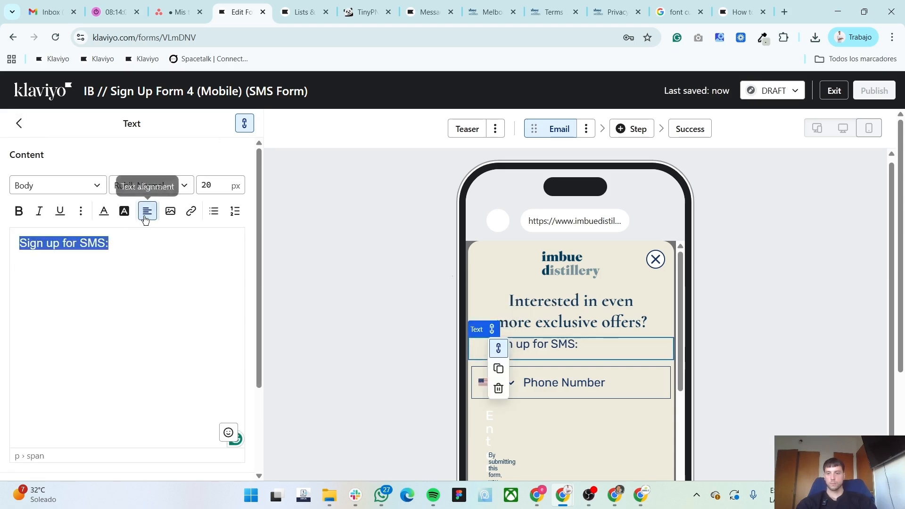
click(147, 212)
click(169, 233)
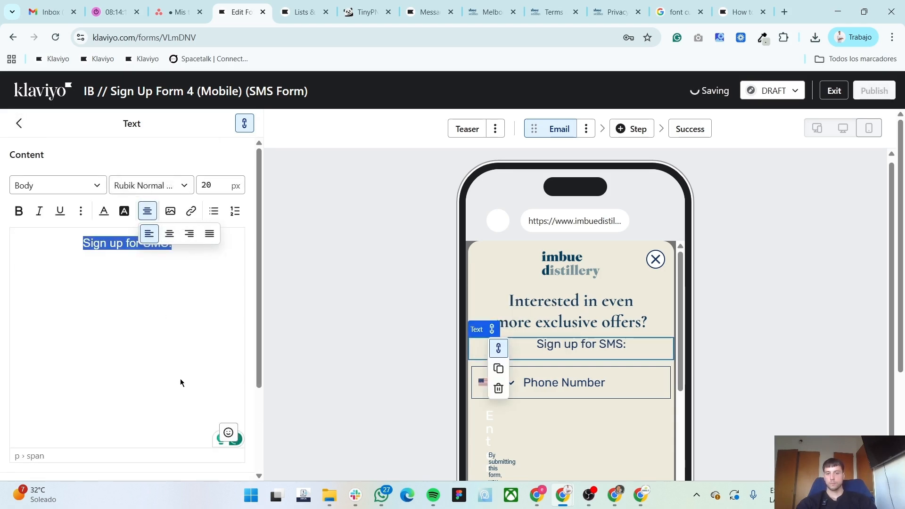
Set the left and right block padding of the "Sign up for SMS:" text to 5 px each
scroll(173, 374, down, 3)
click(159, 462)
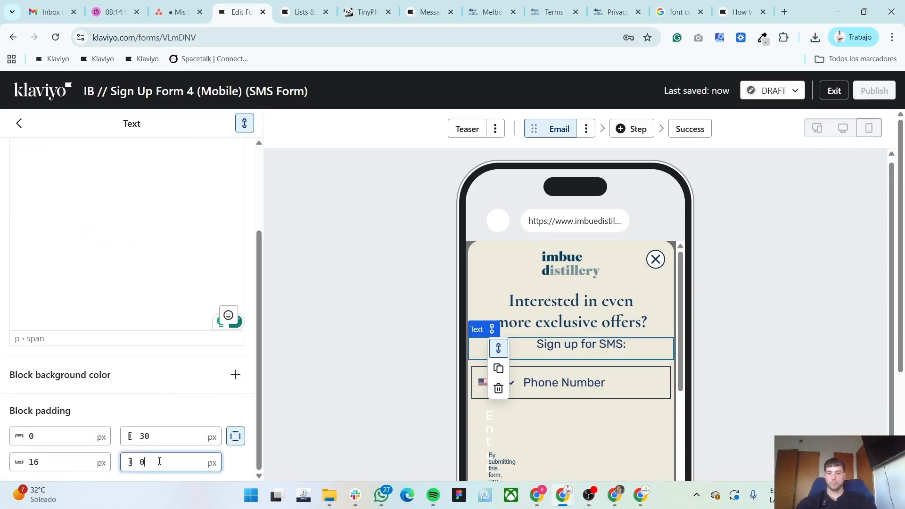
click(159, 431)
text(5)
click(166, 463)
text(5)
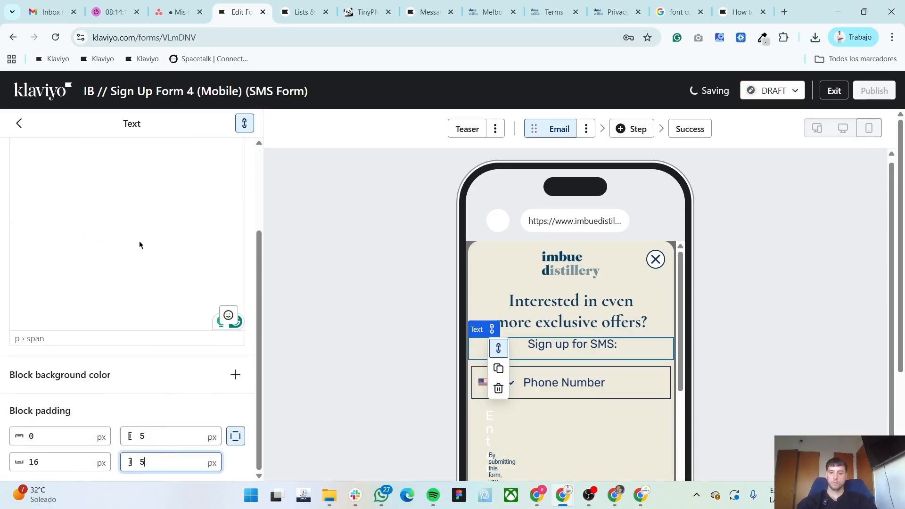
scroll(140, 244, up, 5)
Set the Enter button block's right padding to 30 px
click(608, 395)
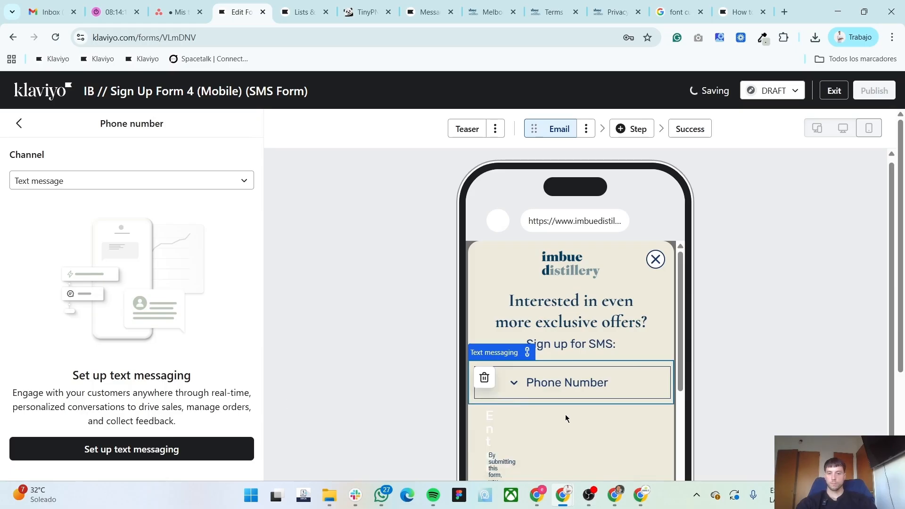
scroll(143, 386, down, 8)
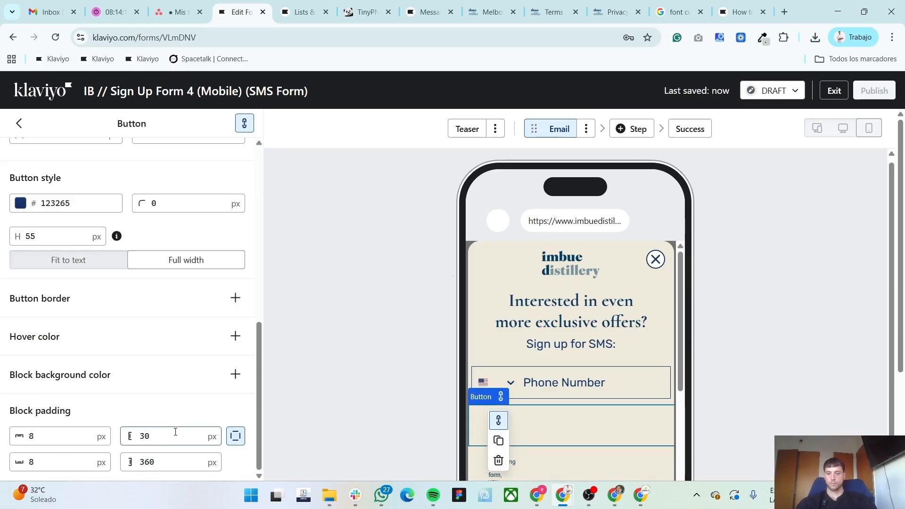
double_click(164, 461)
text(30)
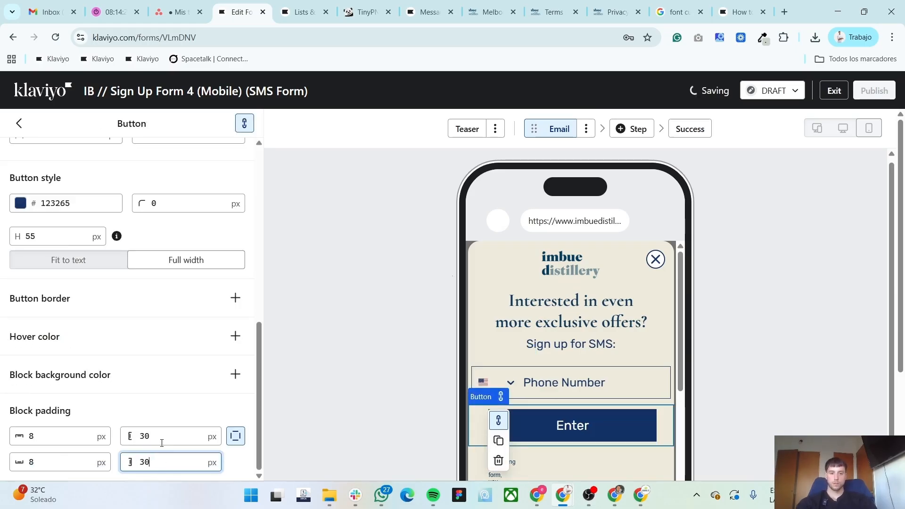
scroll(132, 385, up, 10)
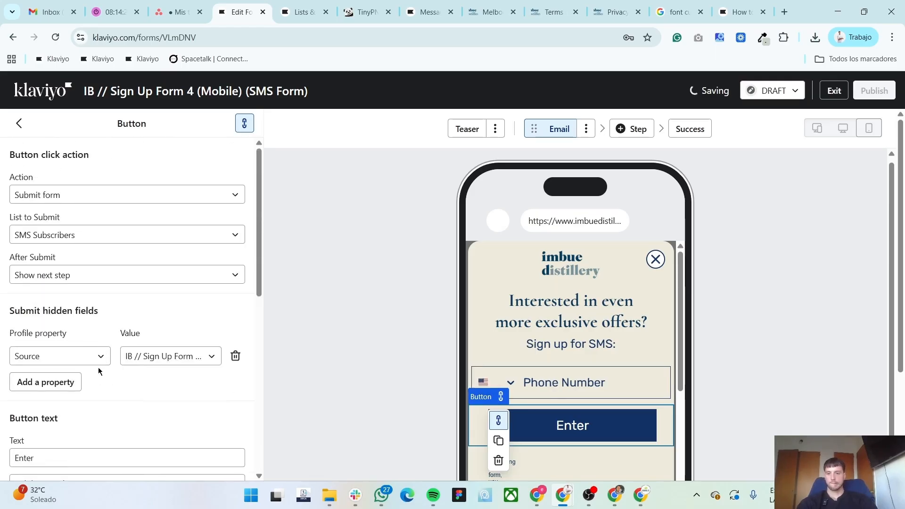
Set the left and right padding of the disclosures block below the Enter button to 5 px each
click(598, 367)
scroll(598, 368, down, 5)
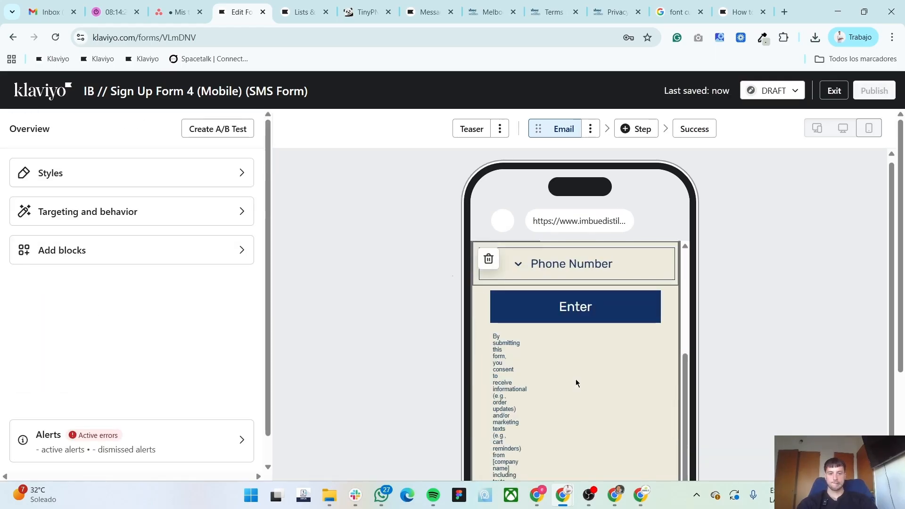
click(574, 385)
scroll(176, 426, down, 3)
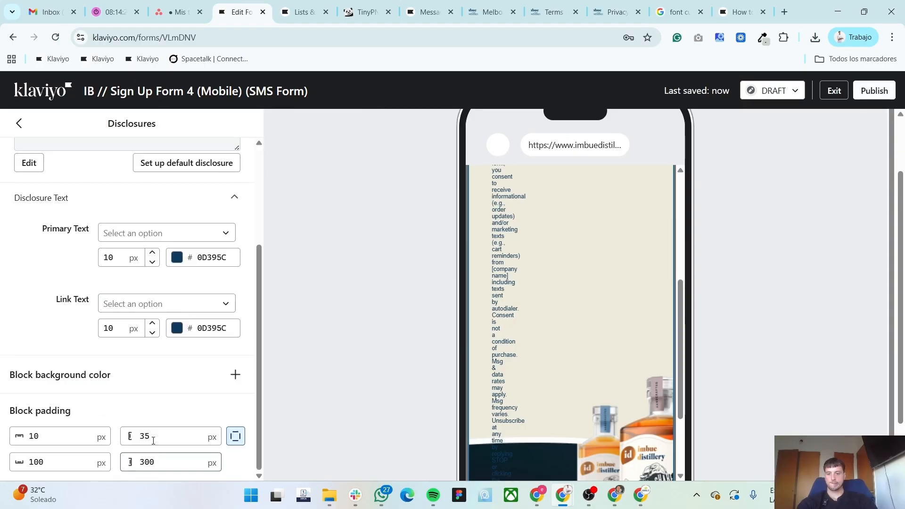
double_click(143, 436)
text(5)
double_click(163, 464)
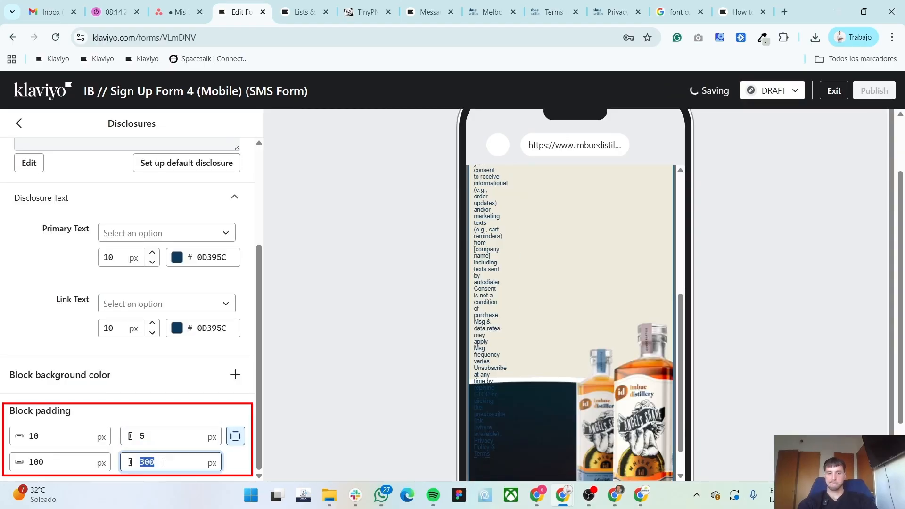
text(5)
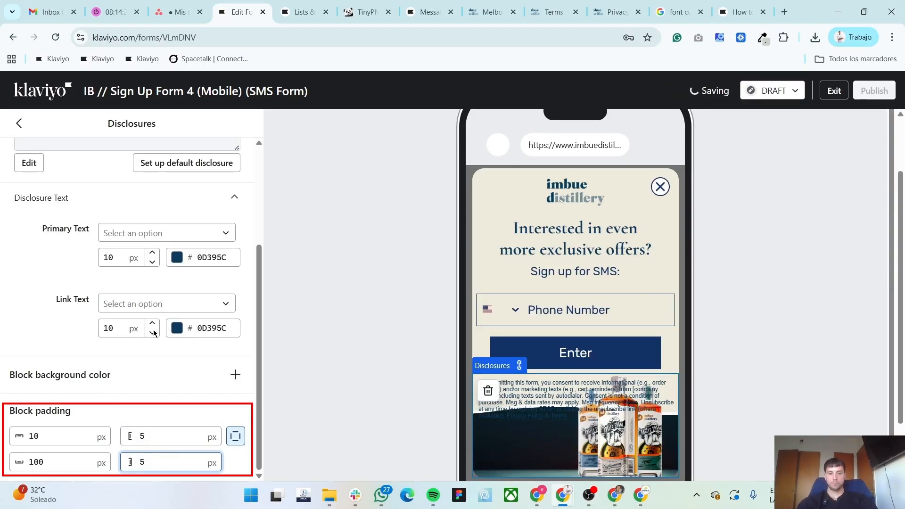
Set the disclosures block's bottom padding to 190 px
double_click(63, 466)
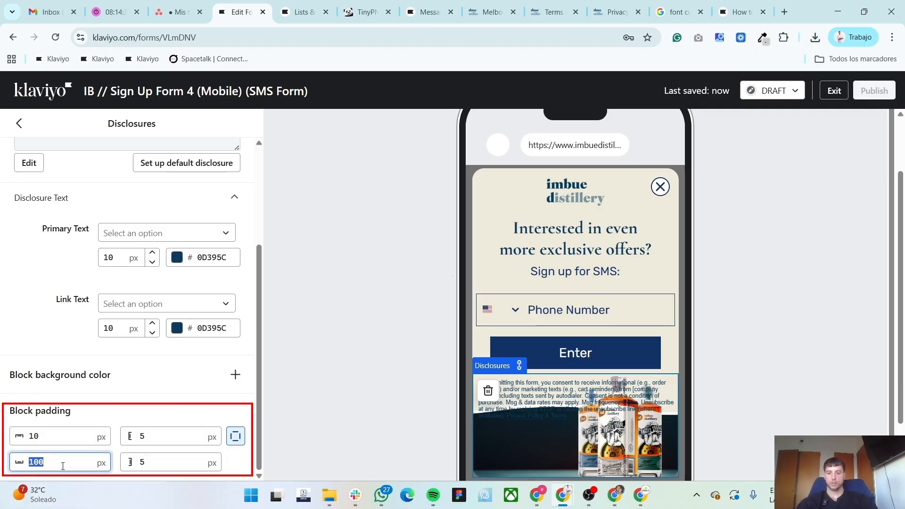
text(150)
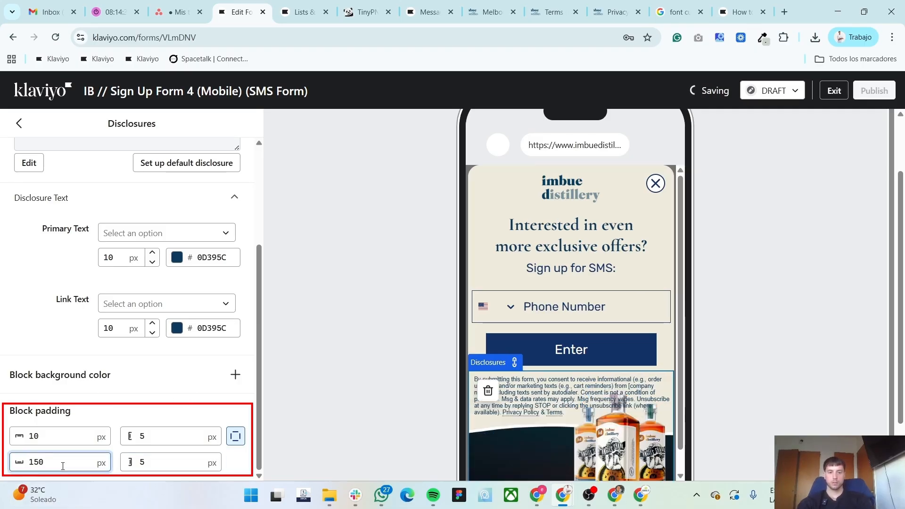
key(BackSpace)
key(BackSpace)
key(BackSpace)
text(0)
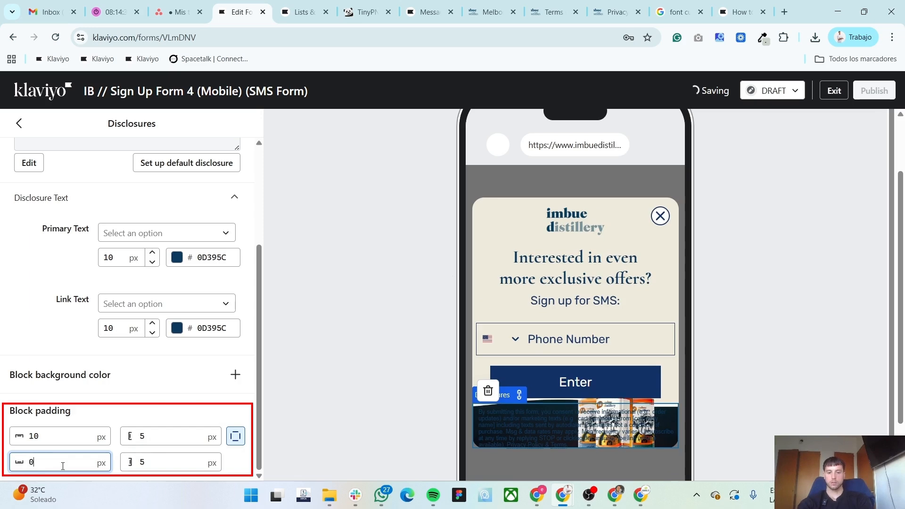
text(190)
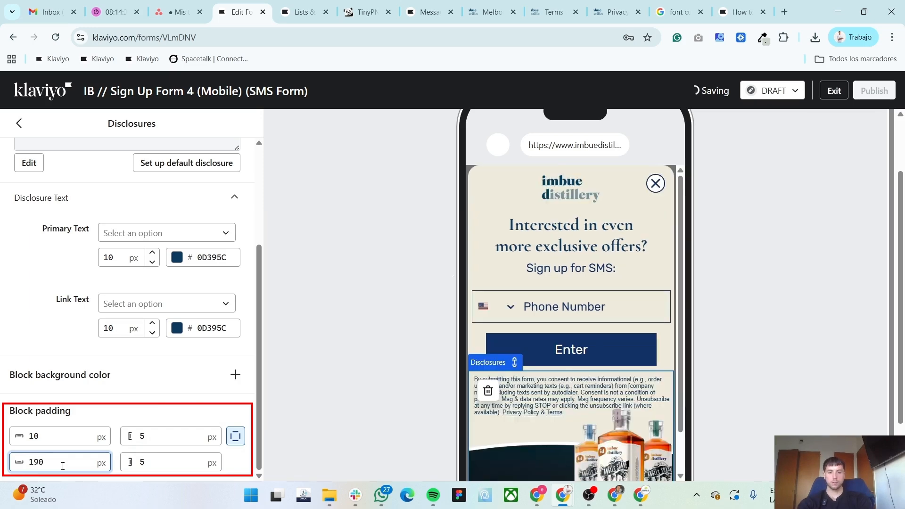
Center-align the whole disclosure text below the Enter button
scroll(71, 434, up, 3)
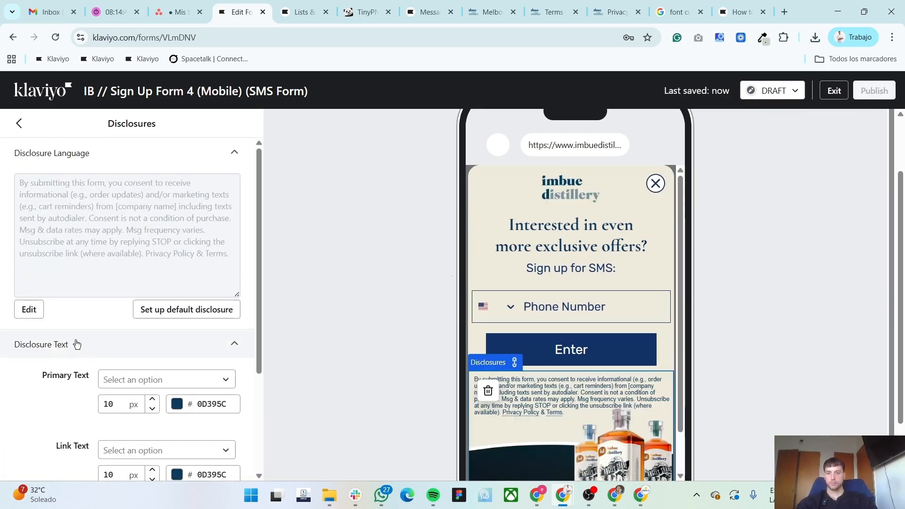
scroll(135, 395, down, 1)
click(29, 251)
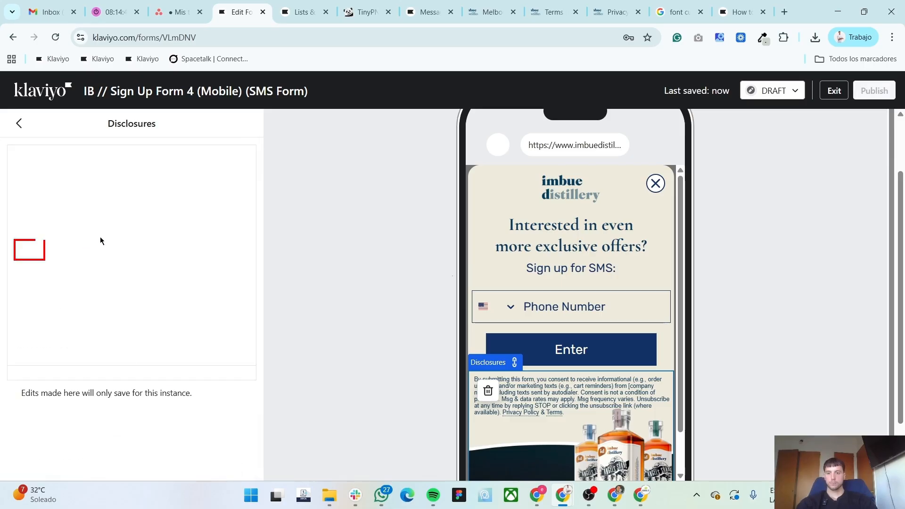
key(ctrl+a)
click(99, 160)
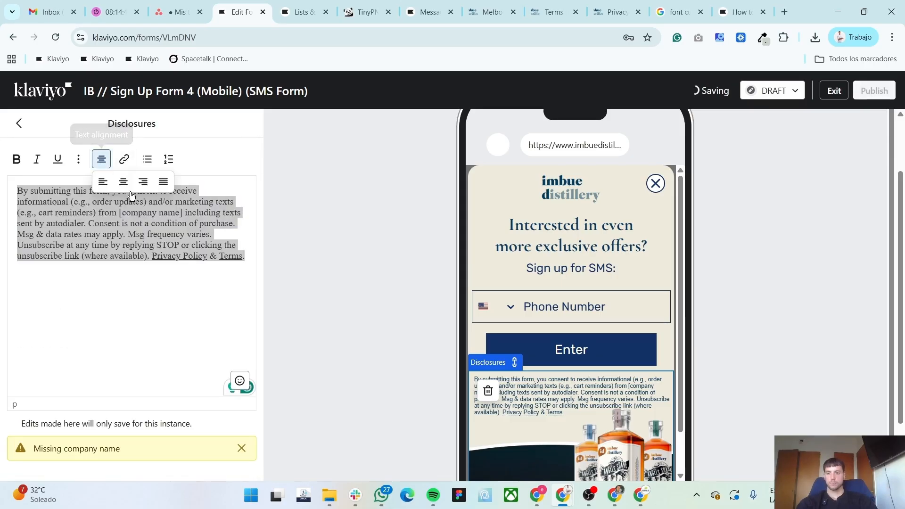
click(121, 180)
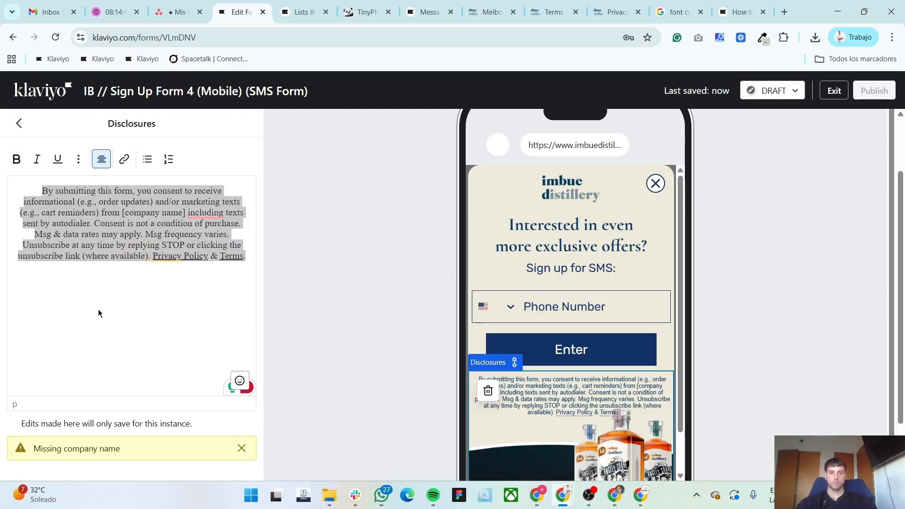
click(18, 124)
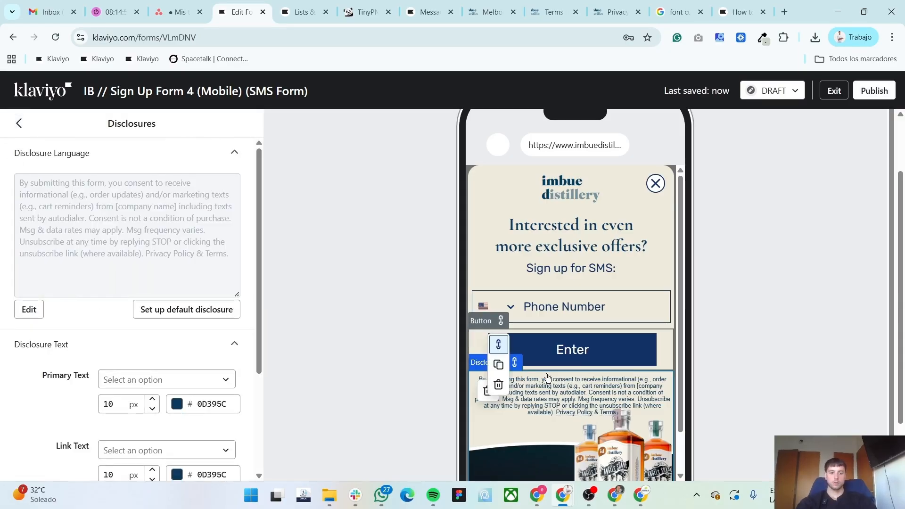
Set the bottom block padding of the "Sign up for SMS:" text to 5 px
click(618, 276)
scroll(102, 432, down, 2)
click(65, 461)
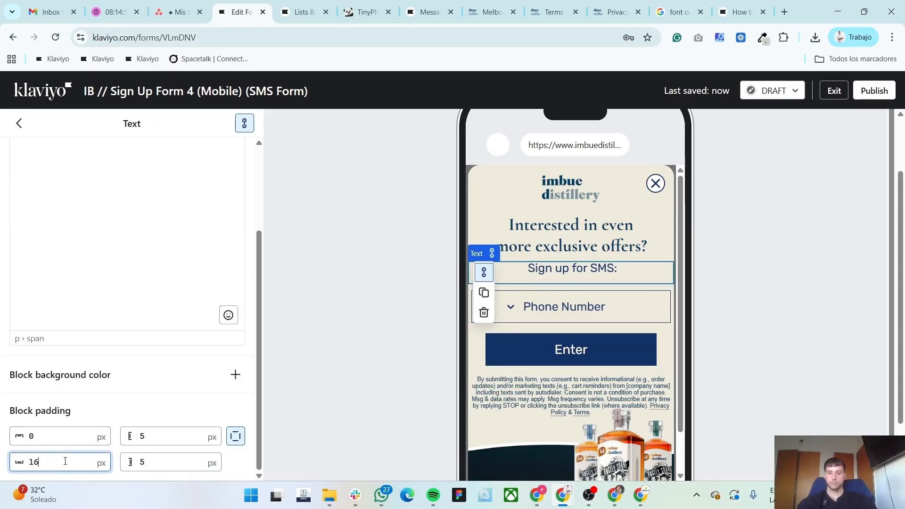
text(5)
Set the Enter button block's top and bottom padding to 5 px
click(607, 307)
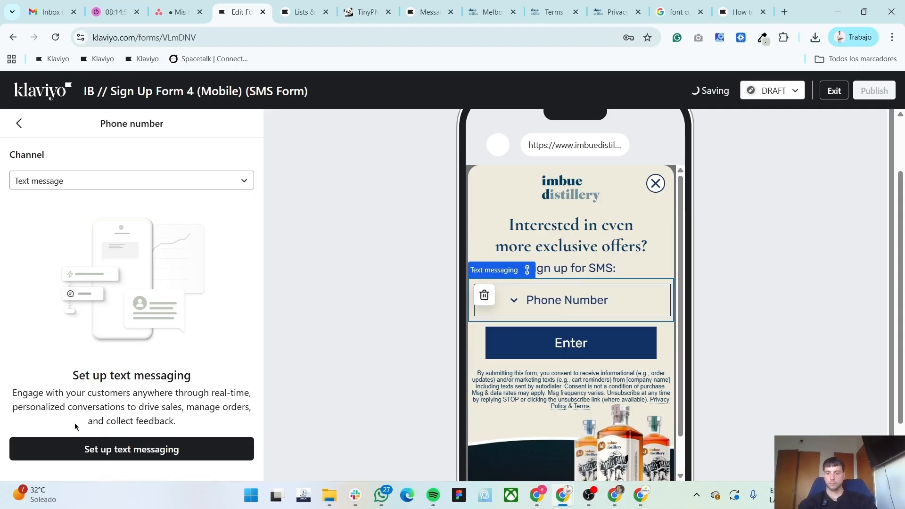
click(579, 341)
scroll(64, 449, down, 5)
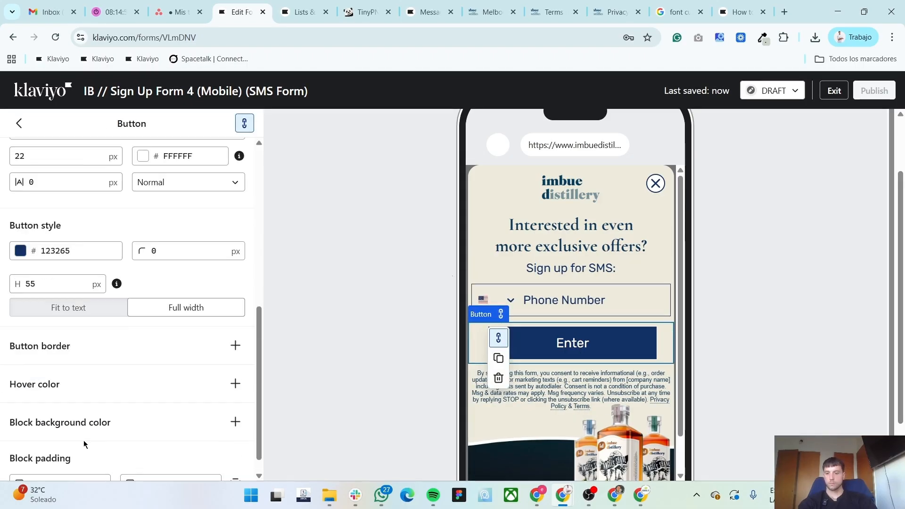
text(5)
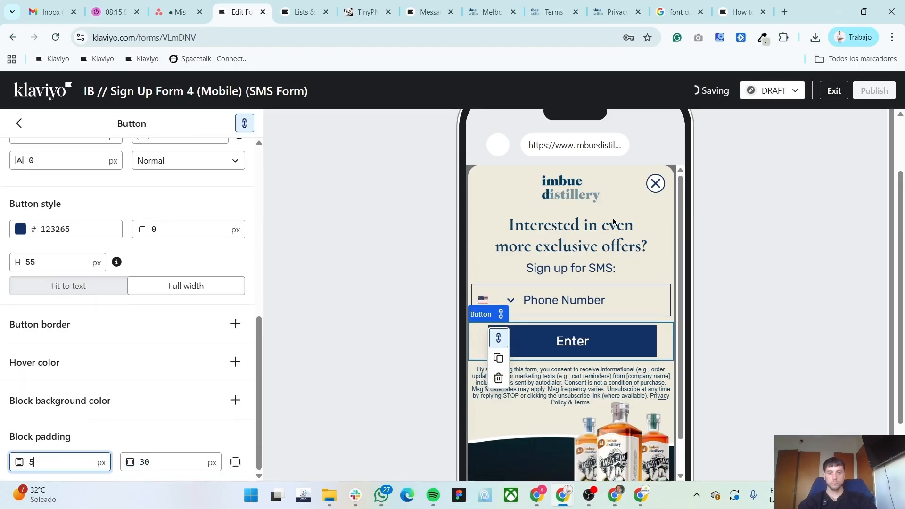
Set the top and bottom block padding of the "Interested in even more exclusive offers?" heading to 5 px
click(613, 226)
scroll(62, 443, down, 2)
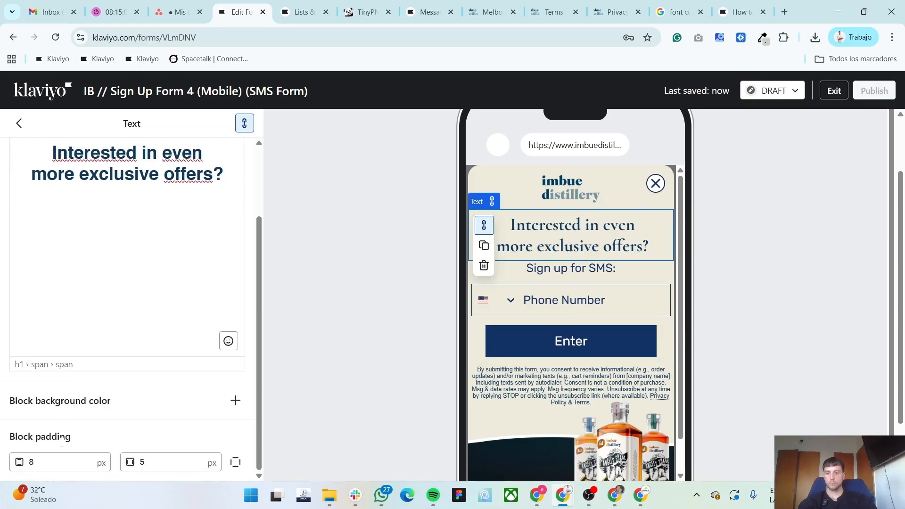
text(5)
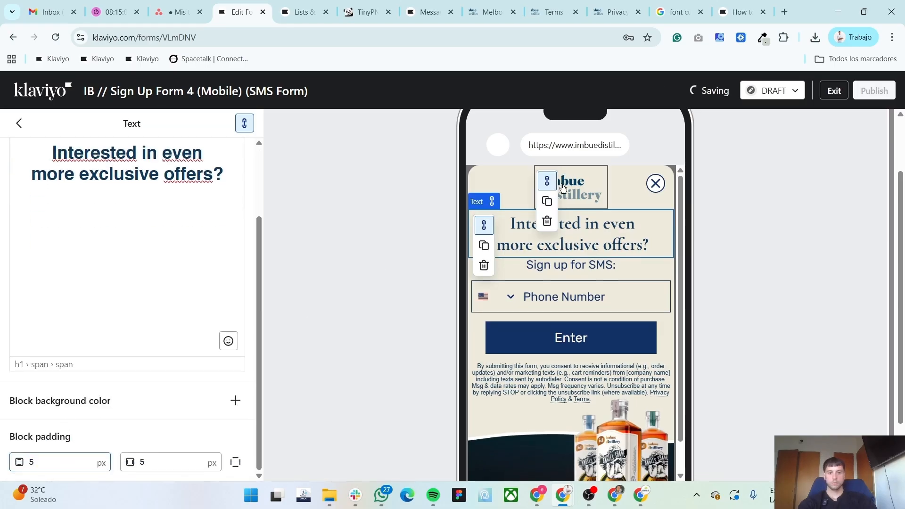
click(578, 189)
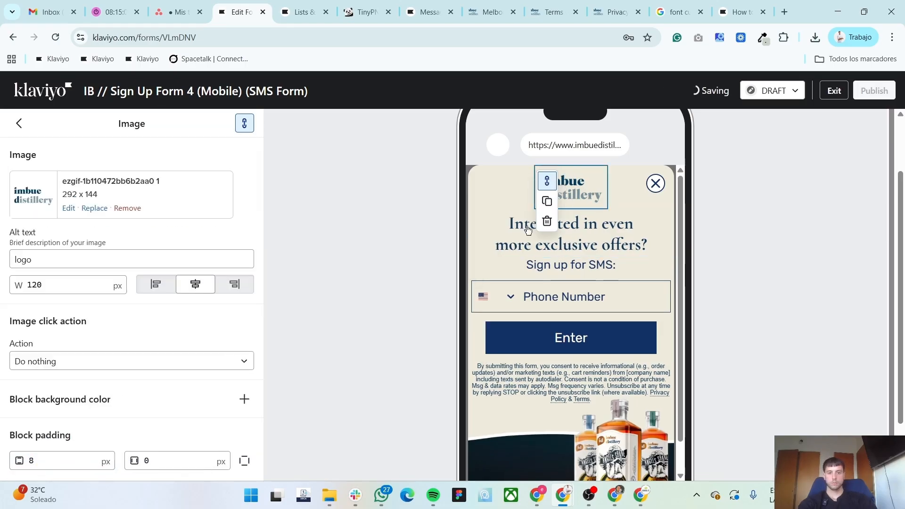
click(24, 127)
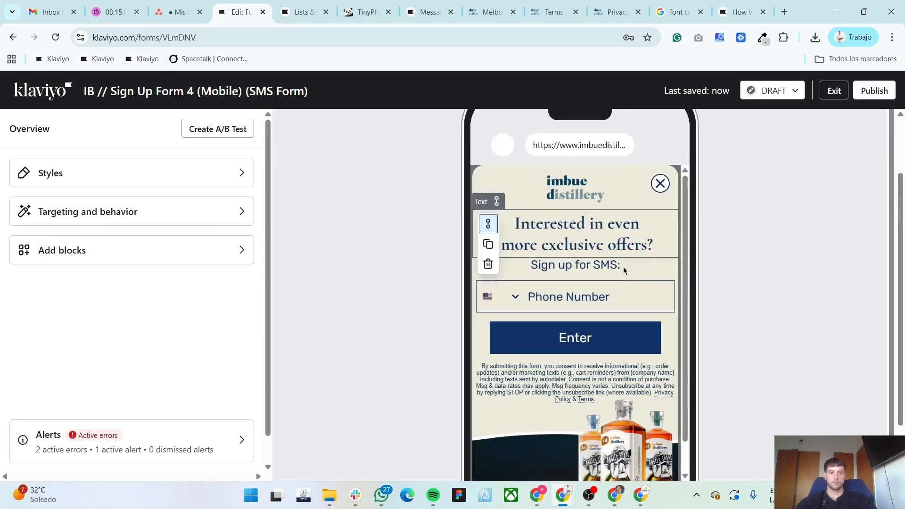
On the Success step, set the logo image's width to 120 px and center it
scroll(624, 270, up, 2)
click(695, 129)
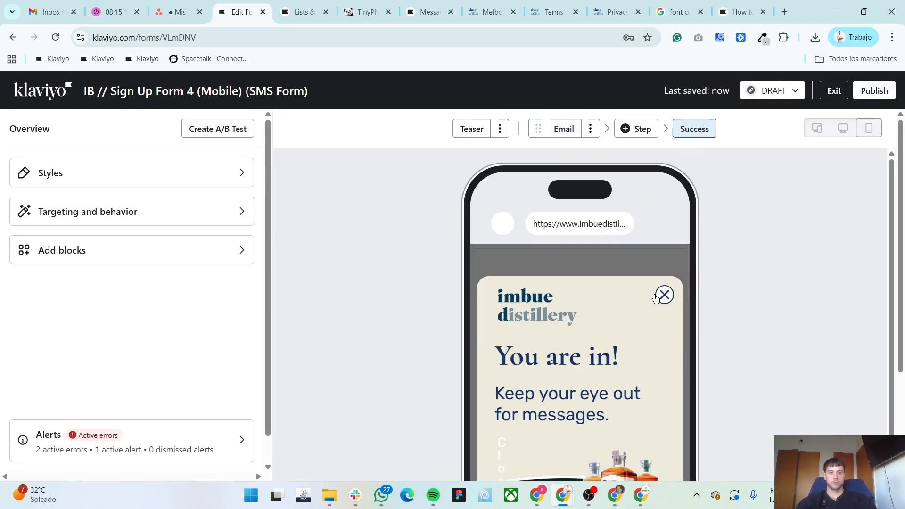
click(542, 304)
double_click(91, 277)
text(120)
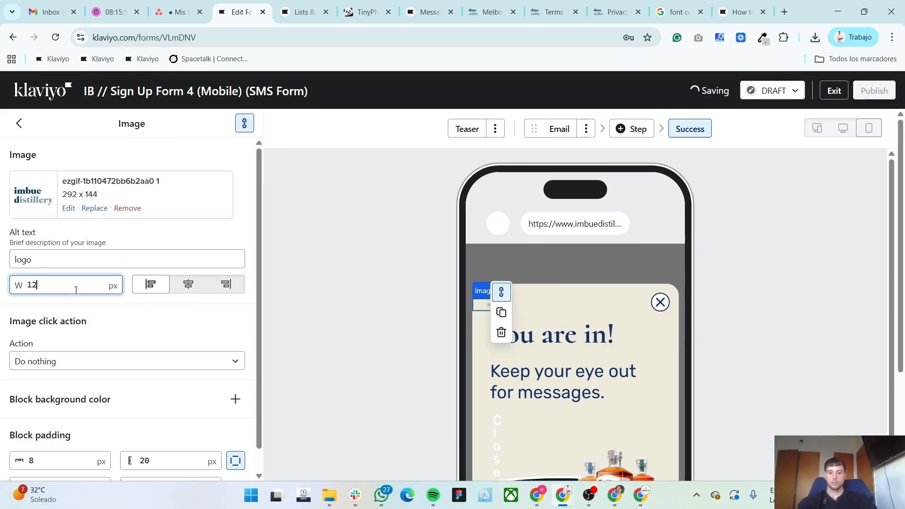
click(190, 297)
Set the Success step logo's left block padding to 0 px
scroll(184, 378, down, 1)
double_click(169, 434)
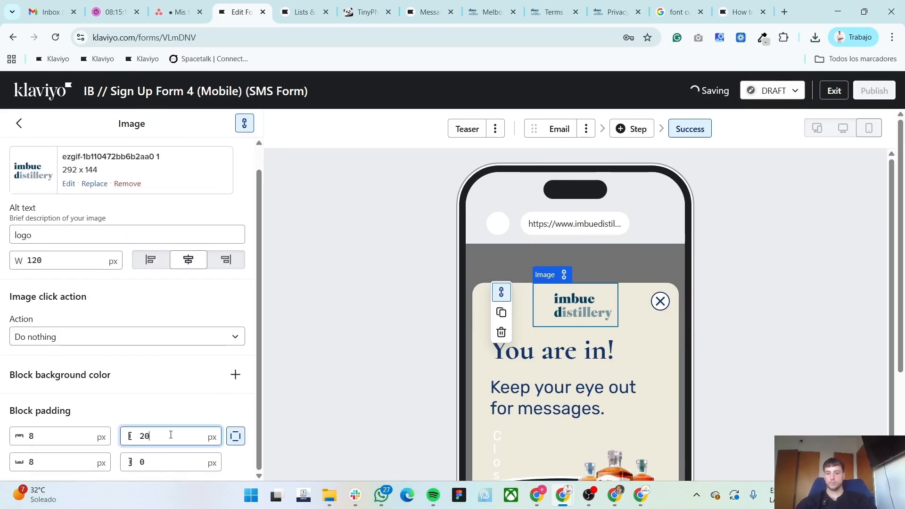
text(0)
Center-align the "You are in!" heading and set its left block padding to 0 px
click(583, 356)
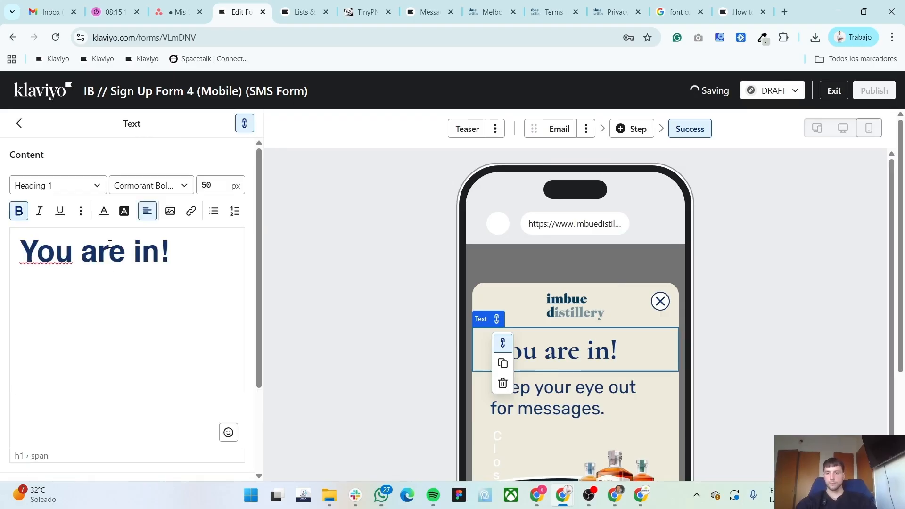
triple_click(100, 250)
click(145, 214)
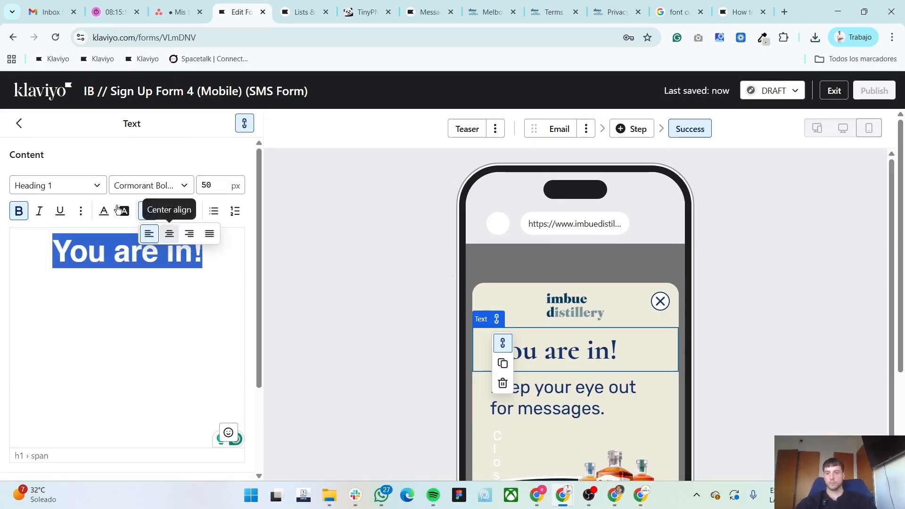
click(170, 233)
scroll(160, 406, down, 3)
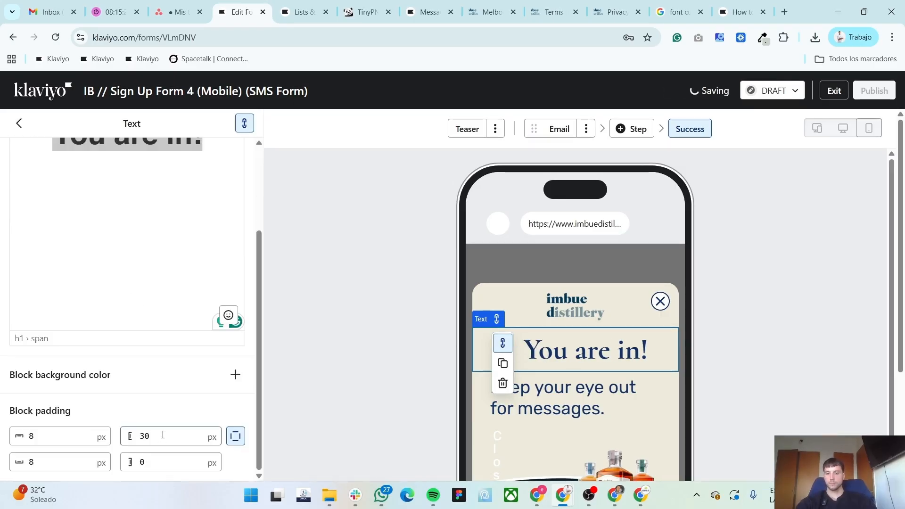
double_click(163, 435)
text(0)
Set the font size of the "Keep your eye out for messages." text to 25 px
click(605, 403)
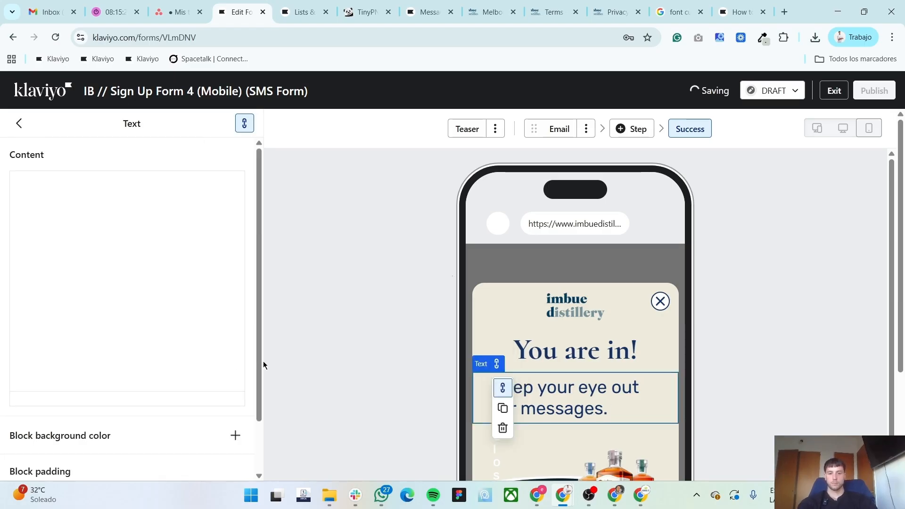
click(89, 262)
key(ctrl+a)
double_click(217, 182)
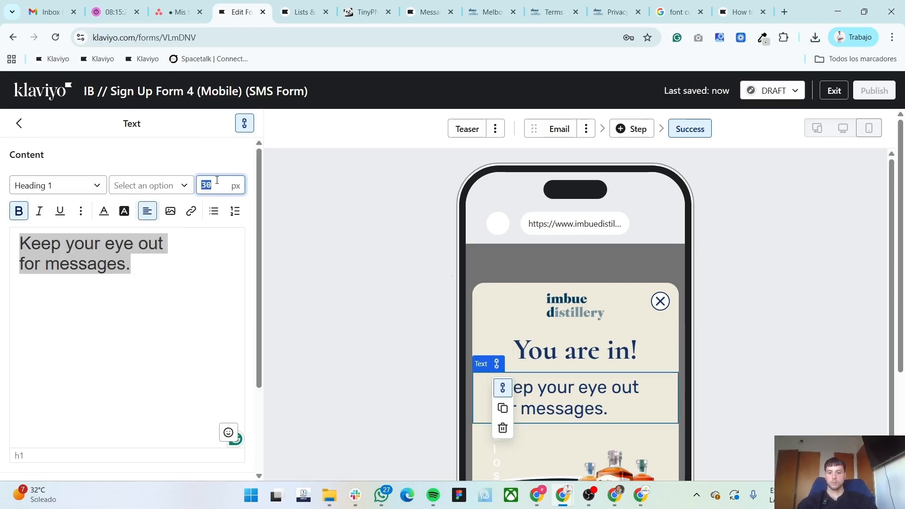
text(25)
Reduce the left block padding of the "Keep your eye out for messages." text and center-align it
scroll(164, 383, down, 3)
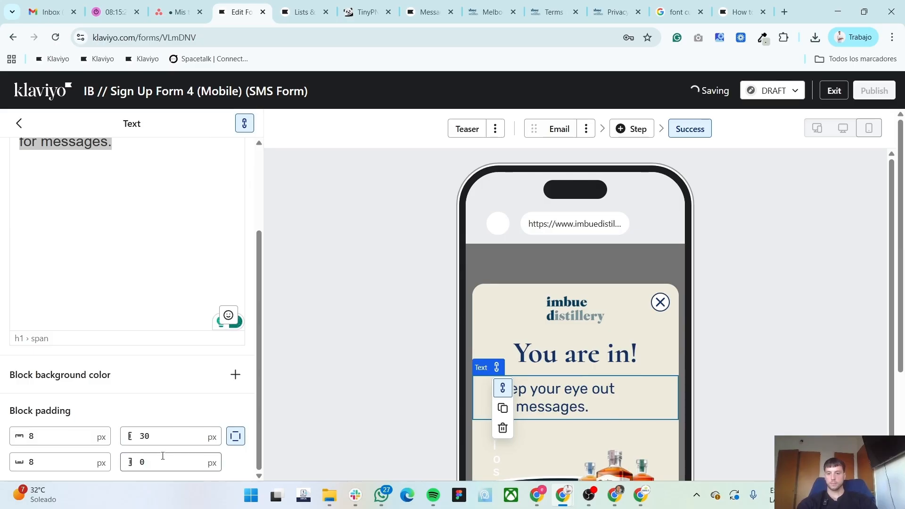
double_click(162, 435)
text(8)
scroll(164, 420, up, 3)
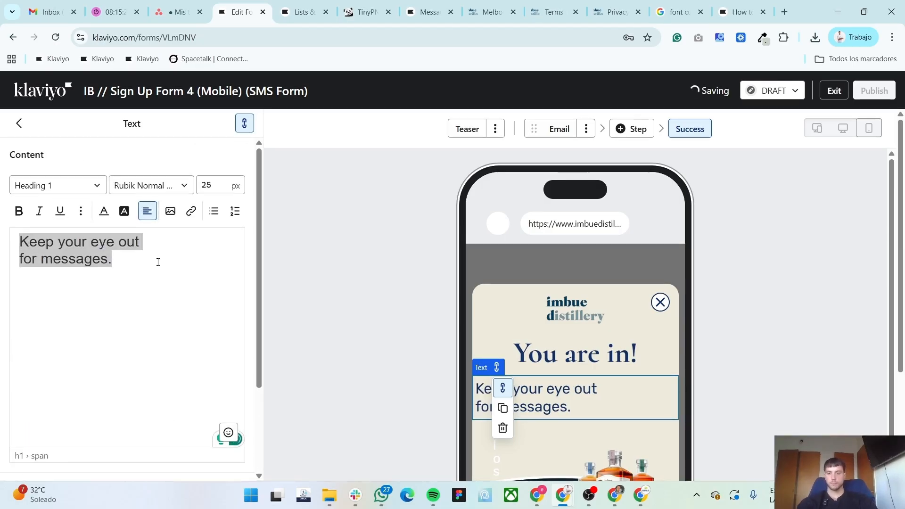
click(147, 211)
click(169, 233)
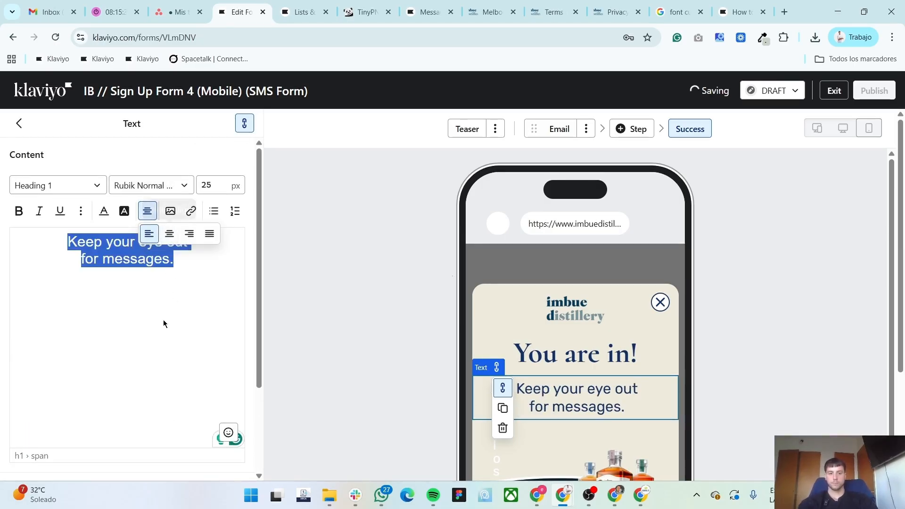
click(14, 149)
Set the Close button block's right padding to 35 px
click(627, 436)
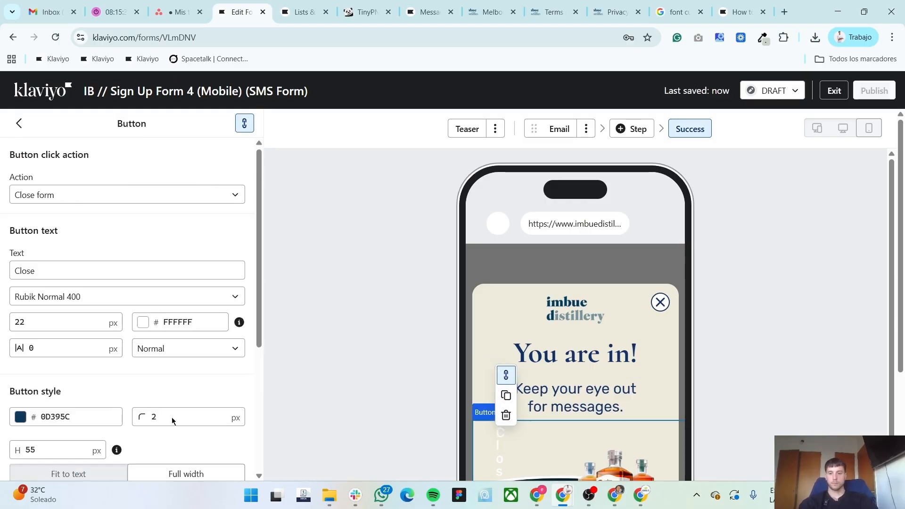
scroll(172, 419, down, 5)
double_click(161, 461)
text(35)
scroll(141, 353, up, 5)
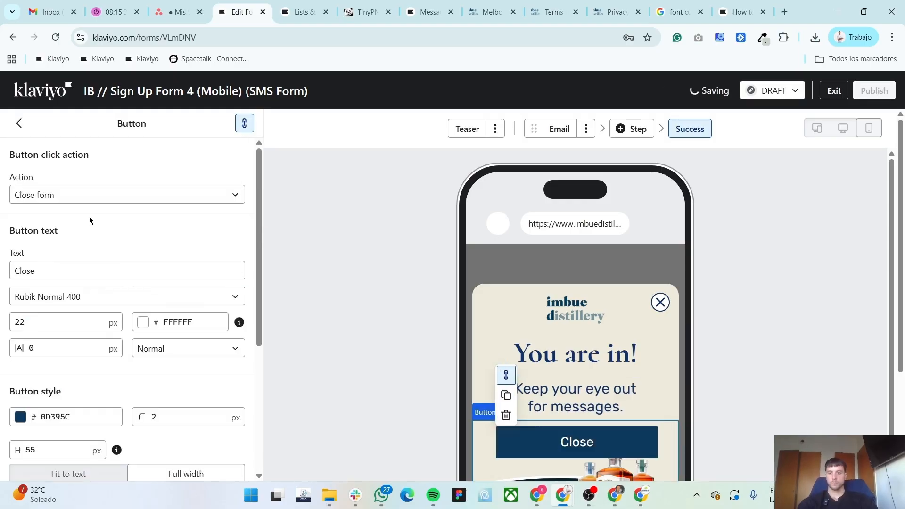
click(17, 122)
Set the Close button block's bottom padding to 200 px
scroll(566, 283, down, 3)
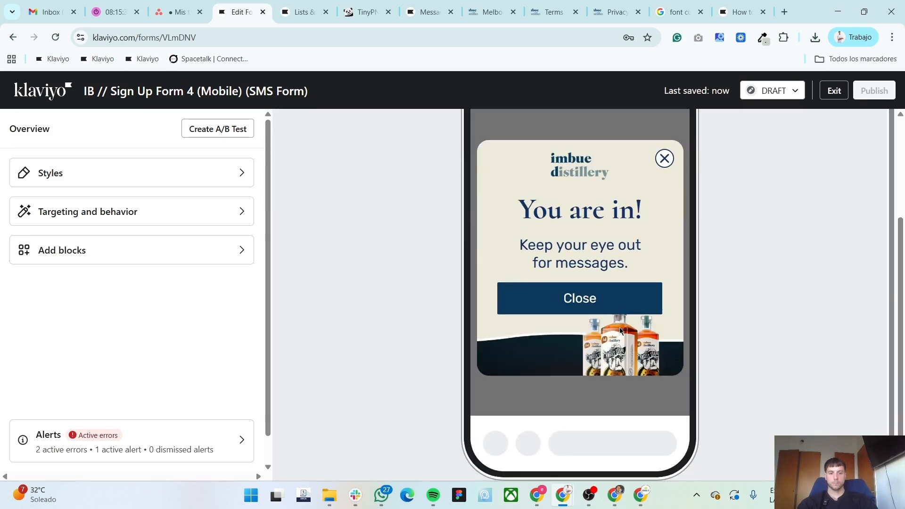
click(531, 303)
scroll(148, 351, down, 5)
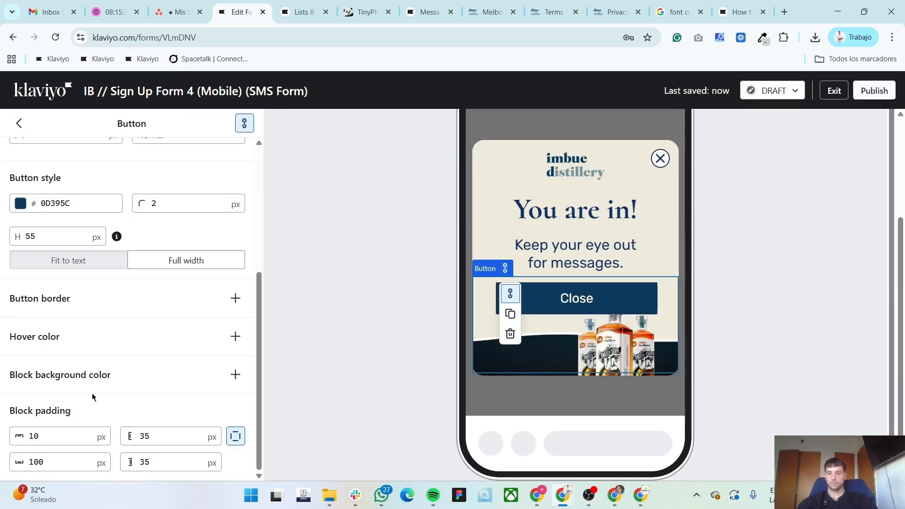
double_click(54, 461)
text(200)
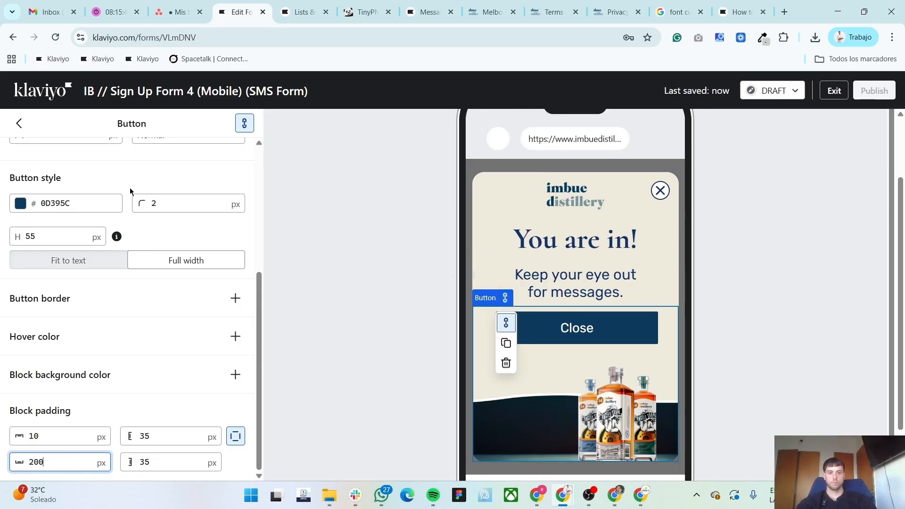
click(16, 126)
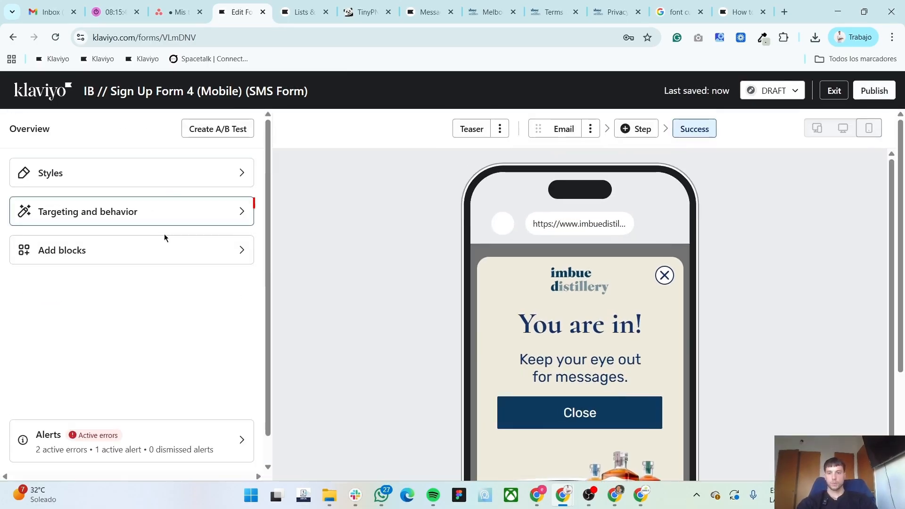
Review the form's targeting and behavior settings, including the display timing, frequency and URL rules
click(172, 210)
scroll(141, 338, down, 3)
scroll(141, 338, up, 3)
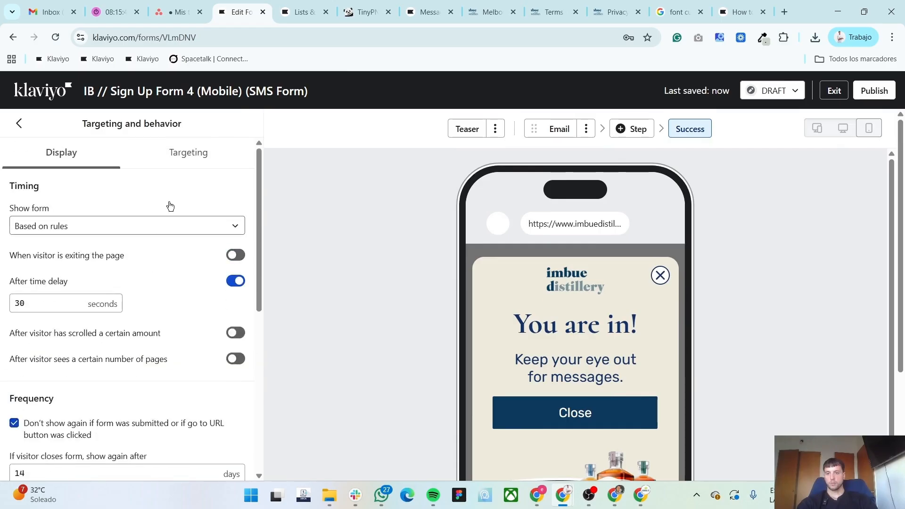
scroll(73, 154, down, 12)
scroll(91, 237, up, 5)
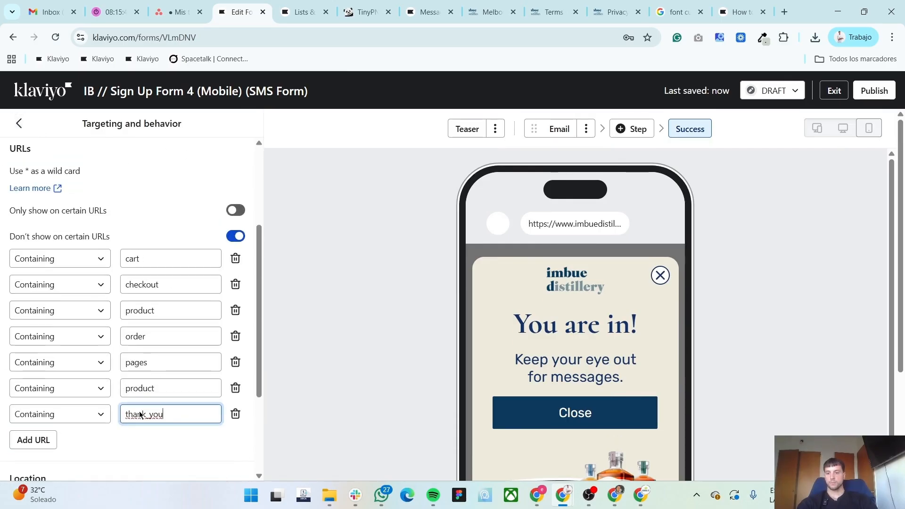
click(16, 124)
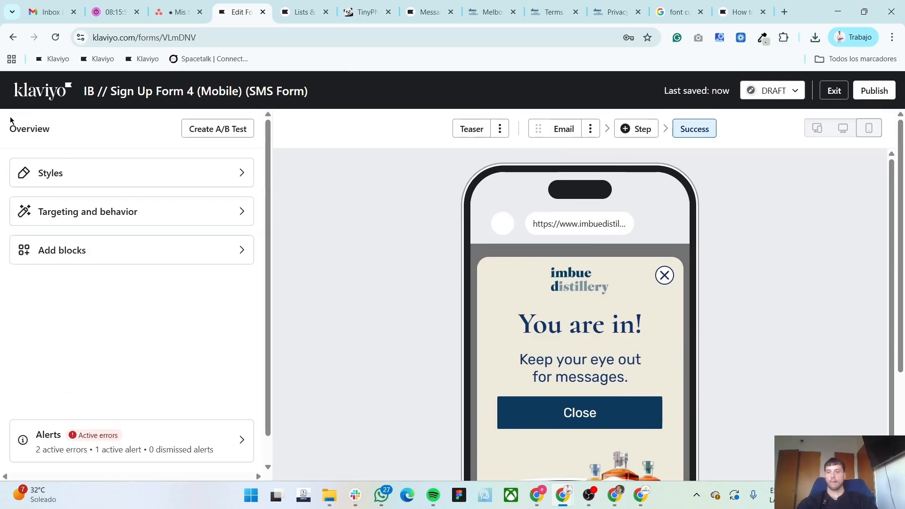
Check the Success step's mobile layout, and return to the Email step
scroll(821, 332, down, 3)
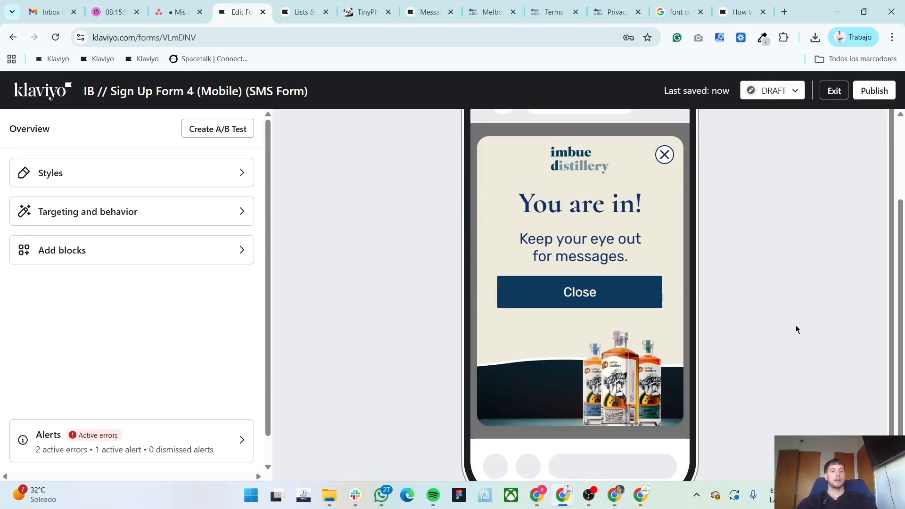
scroll(603, 162, up, 3)
click(573, 133)
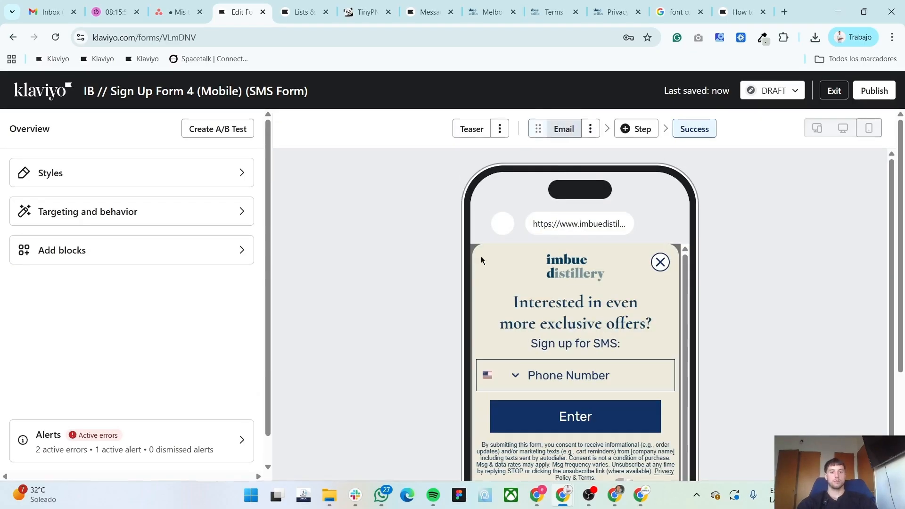
Leave the SMS form and start a blank sign-up form named "IB // Sign Up Form 1 (Desktop) (Home page)"
click(831, 92)
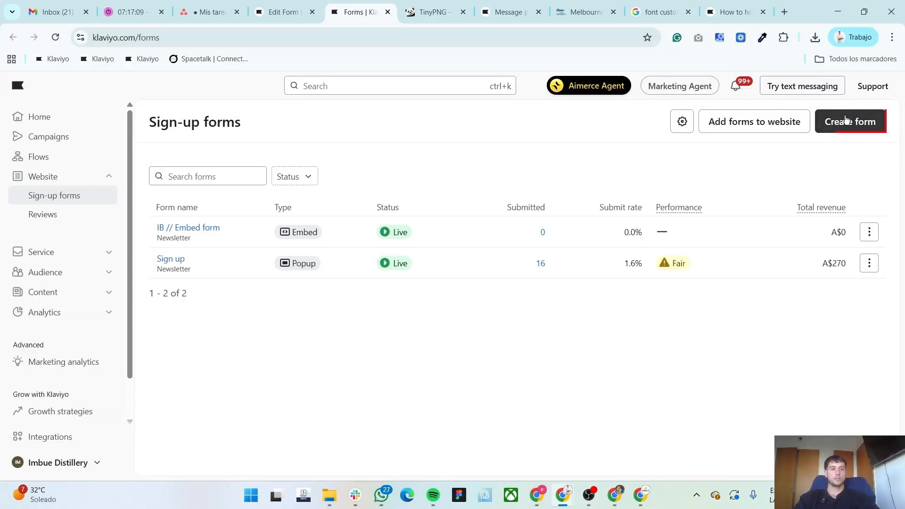
click(859, 124)
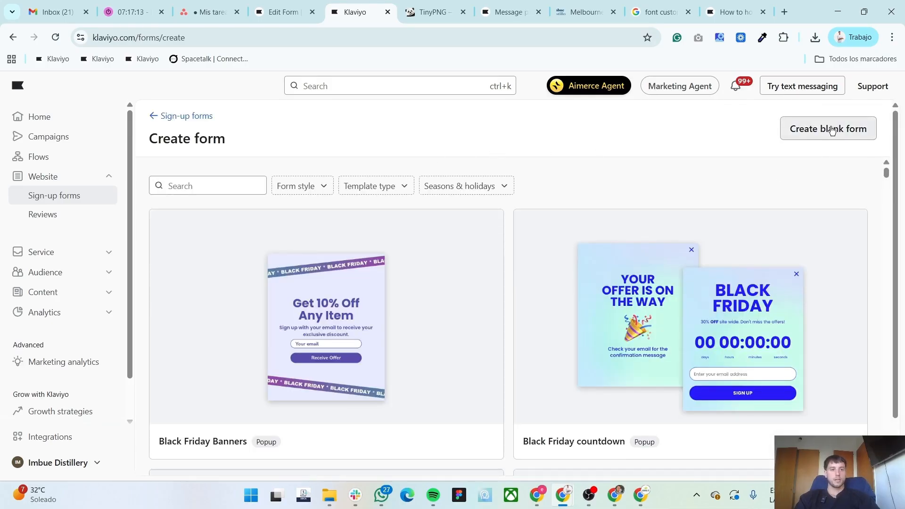
click(832, 131)
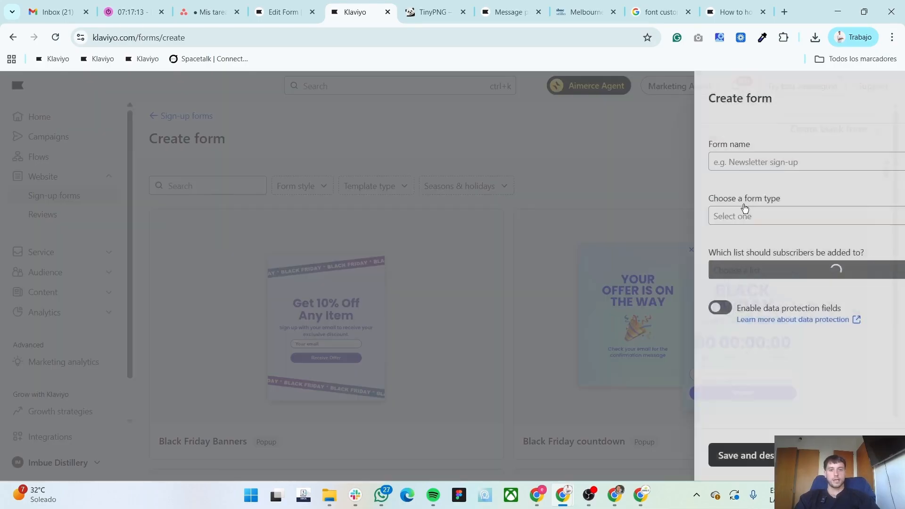
click(770, 160)
text(IB // Sign Up Form 1 (Desktop) (Home page))
Make the form a Popup that adds subscribers to the Newsletter list, and save it to open the design editor
click(762, 217)
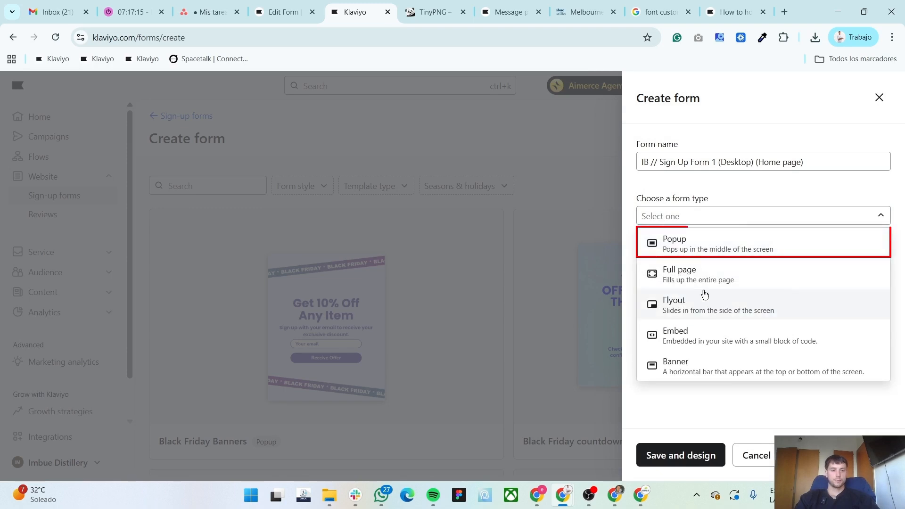
click(711, 248)
click(703, 271)
scroll(730, 373, down, 3)
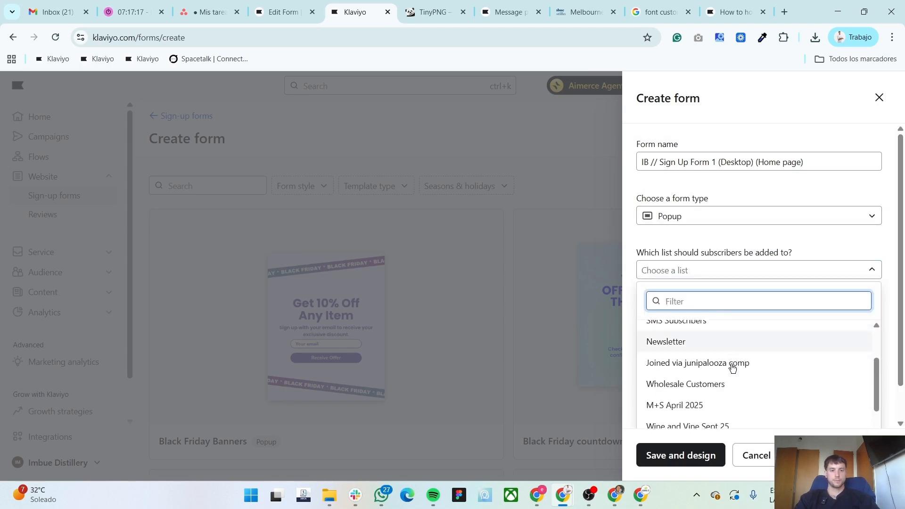
scroll(727, 366, up, 2)
click(707, 358)
click(681, 457)
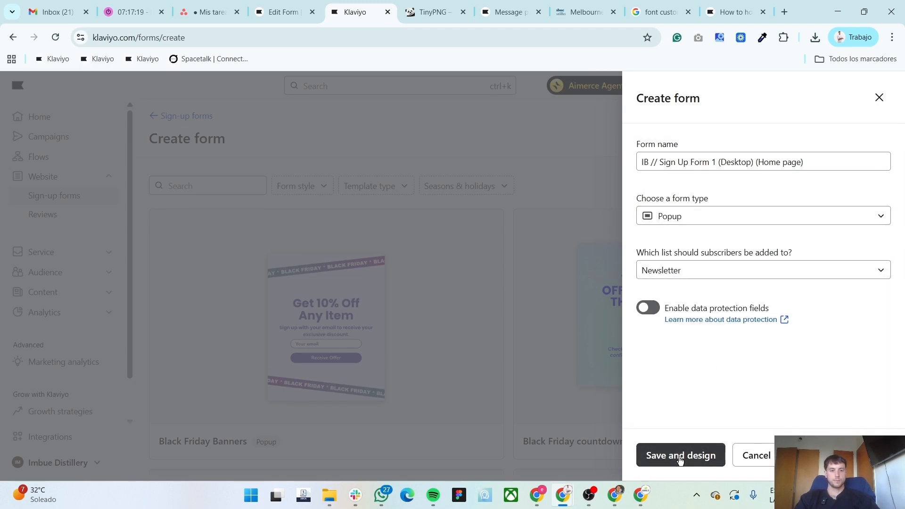
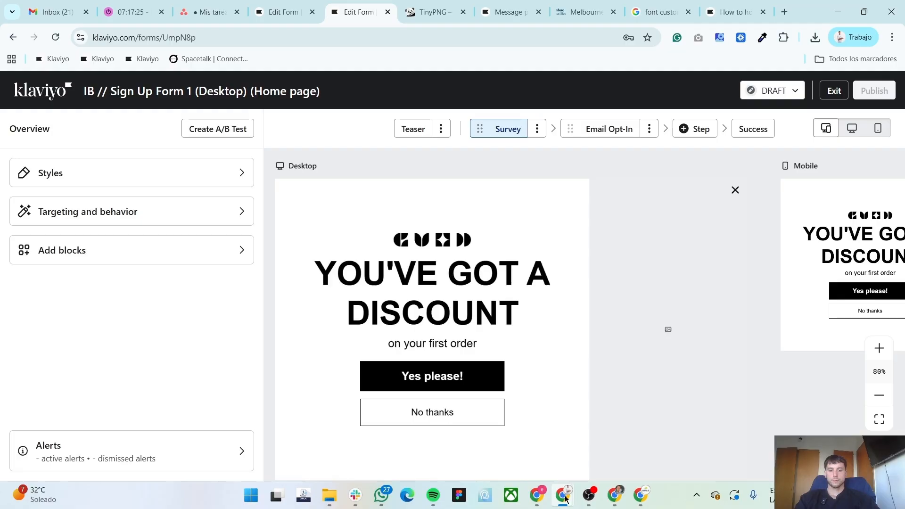
Switch to the Imbue Distillery Figma file and review the designs and steps of Forms 1, 2 and 3
mouse_move(566, 498)
click(615, 430)
click(250, 282)
scroll(250, 282, down, 5)
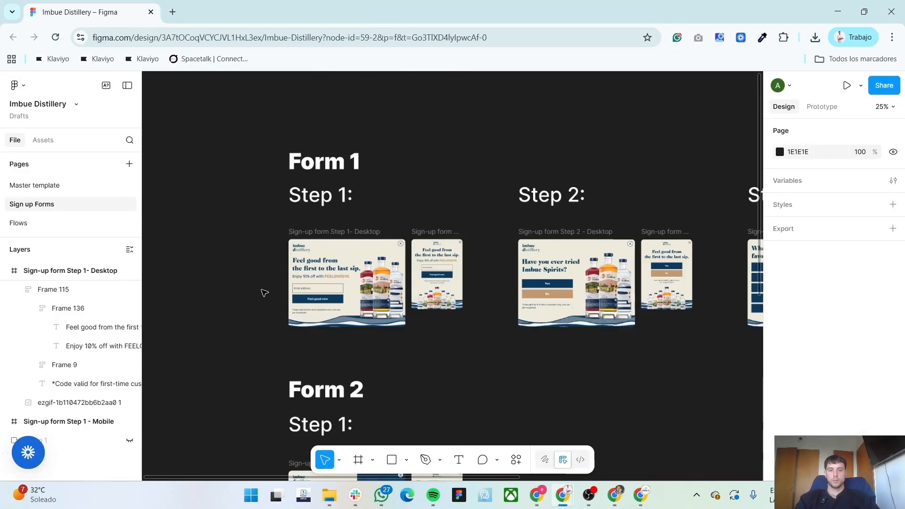
scroll(318, 314, down, 10)
scroll(314, 326, up, 8)
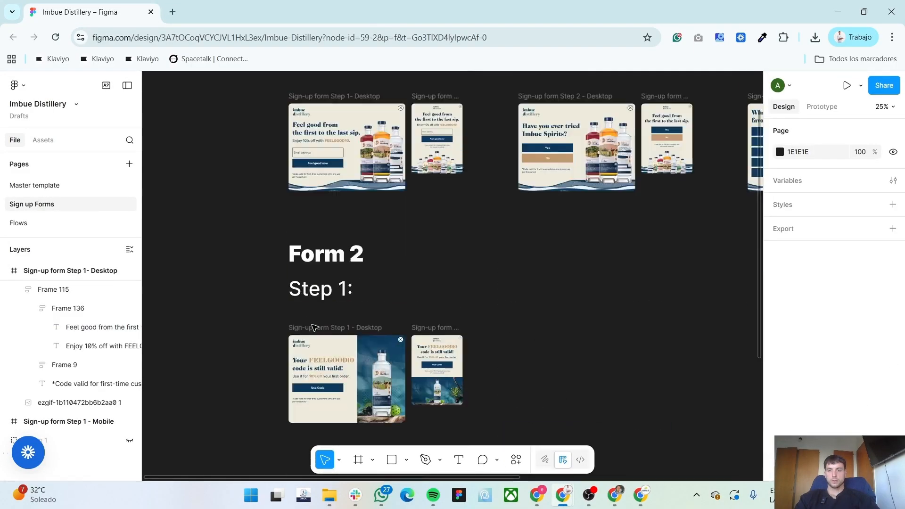
scroll(275, 360, down, 10)
scroll(275, 360, up, 8)
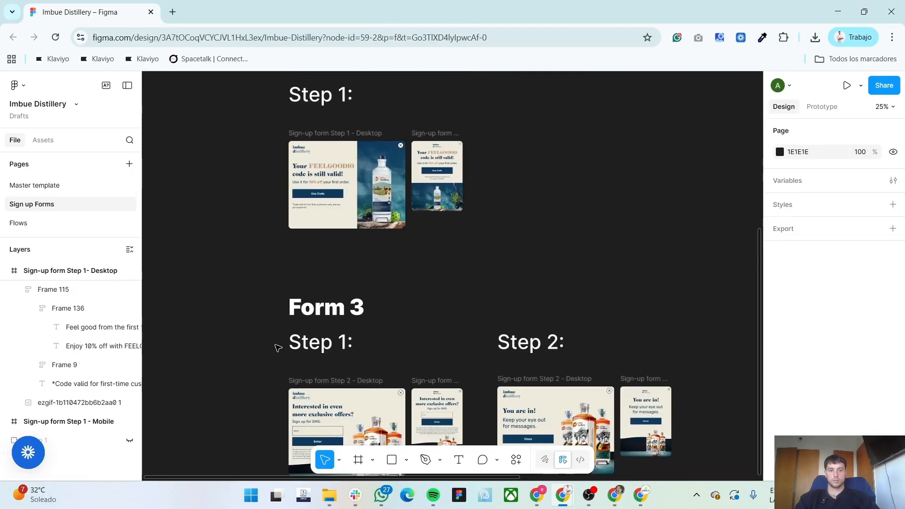
scroll(238, 358, up, 3)
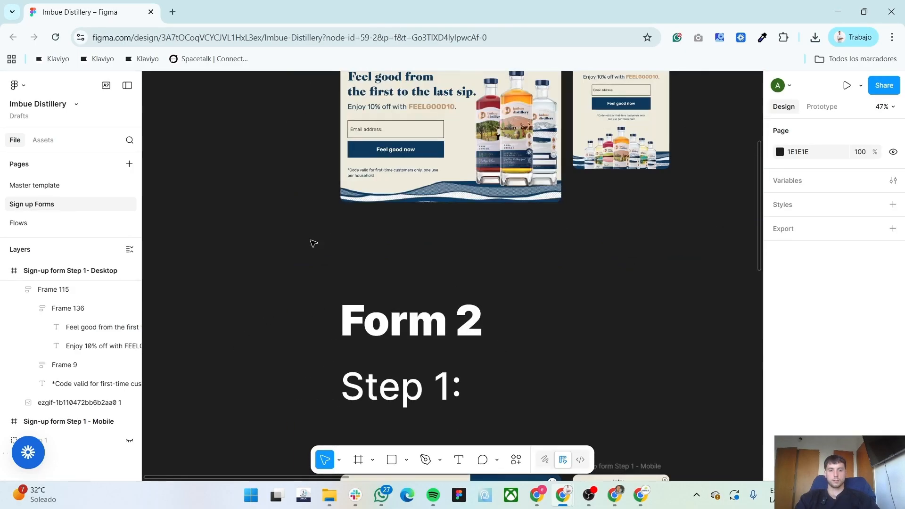
Compare the Step 1 desktop and mobile designs of Form 1 and Form 2, including how their bottle images are placed
scroll(254, 362, up, 5)
scroll(228, 346, down, 5)
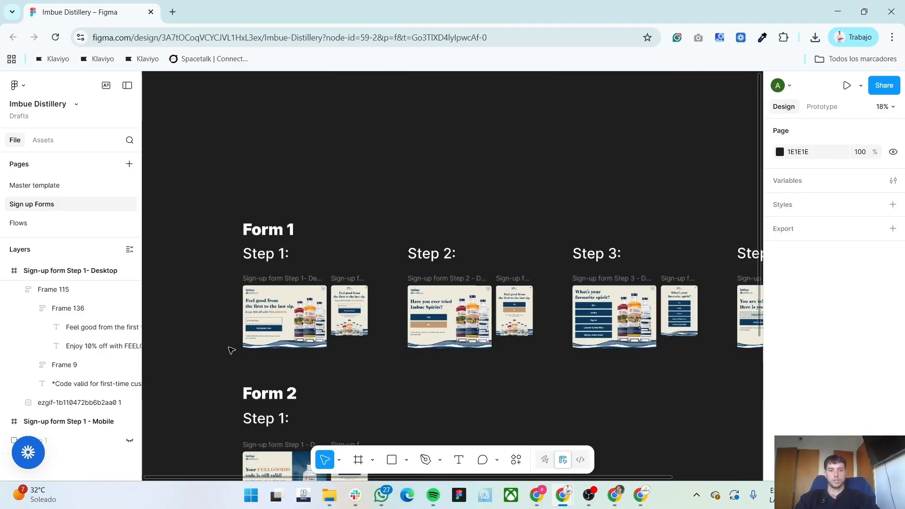
scroll(414, 212, down, 5)
scroll(368, 364, up, 4)
scroll(390, 380, down, 4)
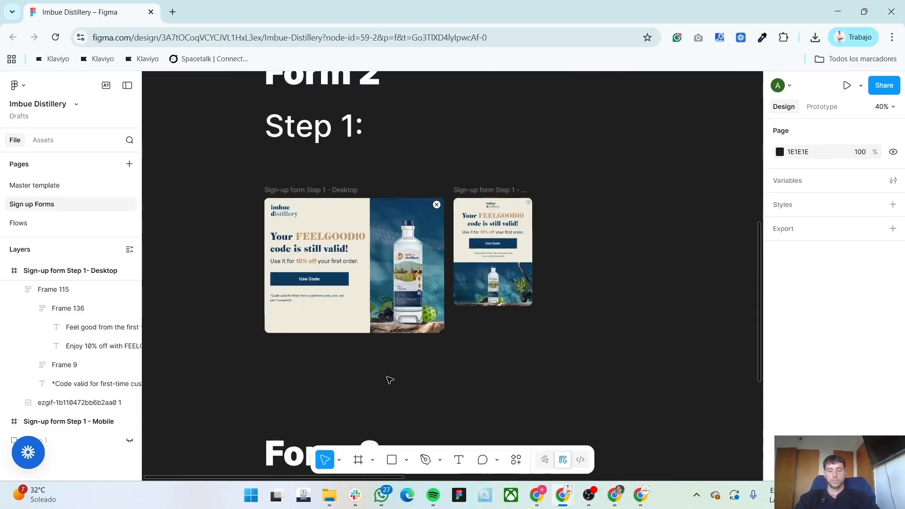
scroll(414, 248, up, 3)
scroll(414, 248, down, 2)
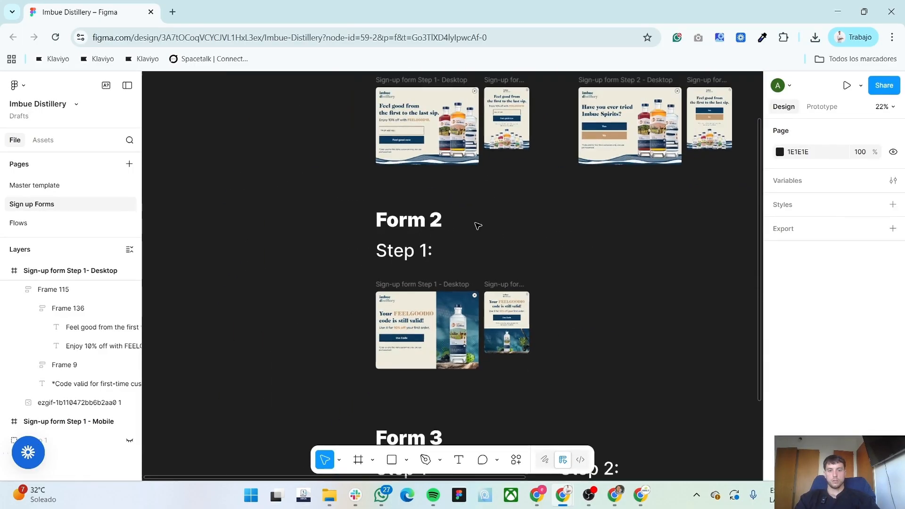
click(397, 76)
scroll(397, 73, up, 1)
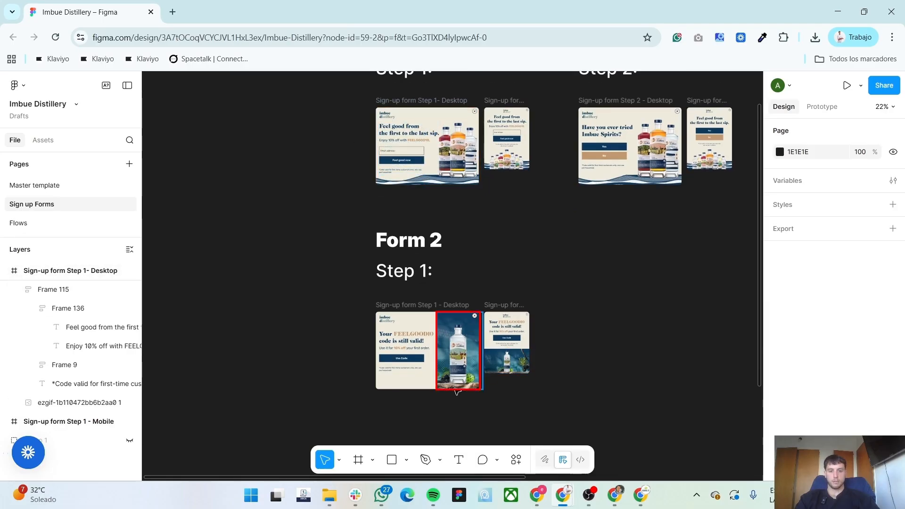
scroll(415, 292, up, 3)
scroll(430, 329, up, 3)
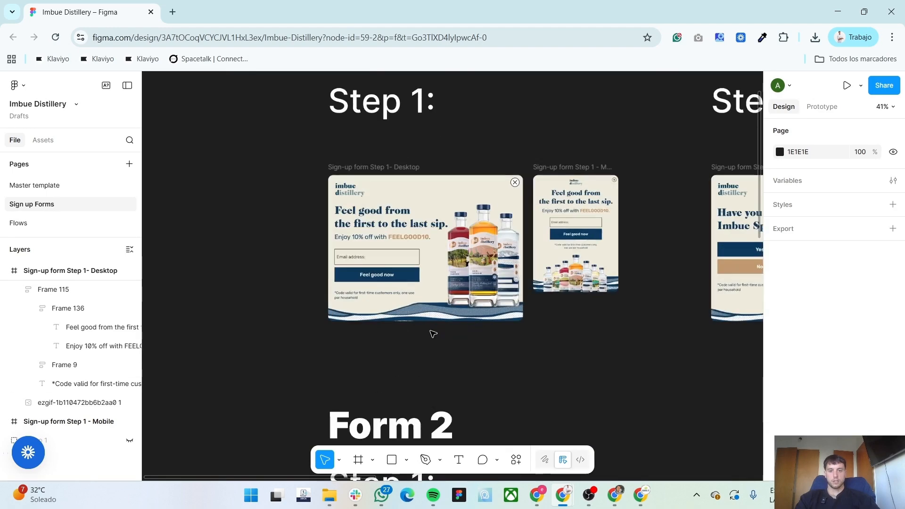
scroll(287, 324, up, 3)
scroll(287, 324, down, 1)
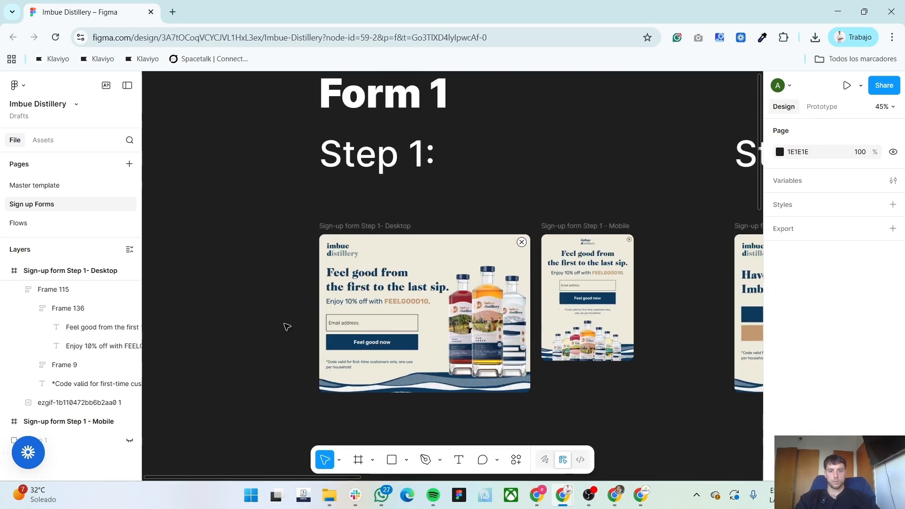
Return to Klaviyo and restrict the new form's targeting to Desktop only
key(alt+Tab)
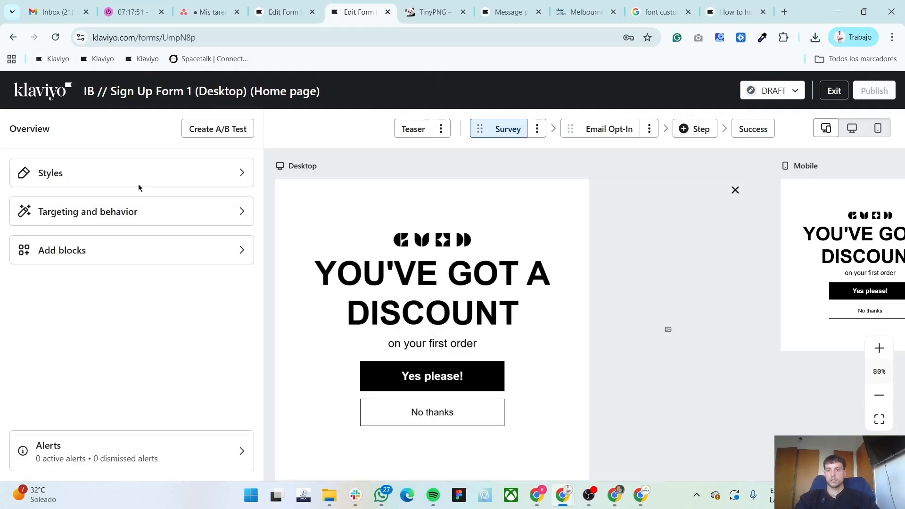
click(139, 187)
click(20, 125)
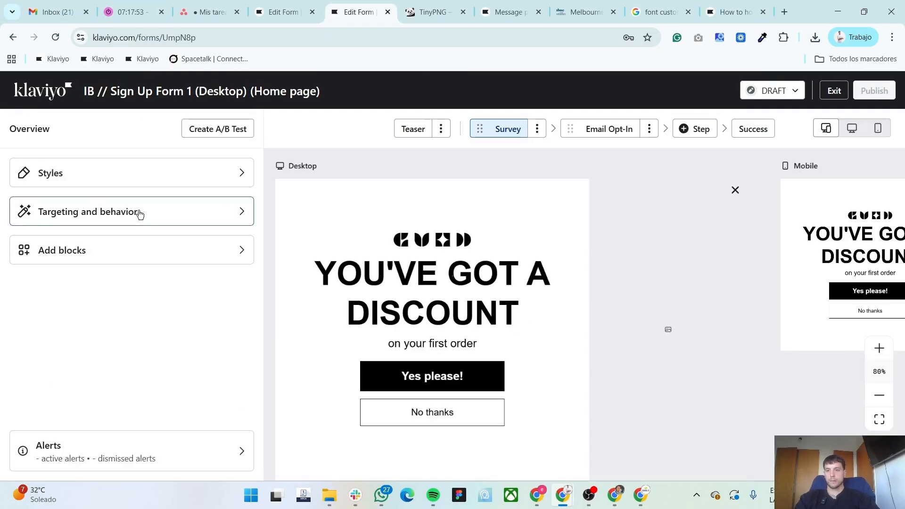
click(139, 213)
scroll(76, 171, down, 10)
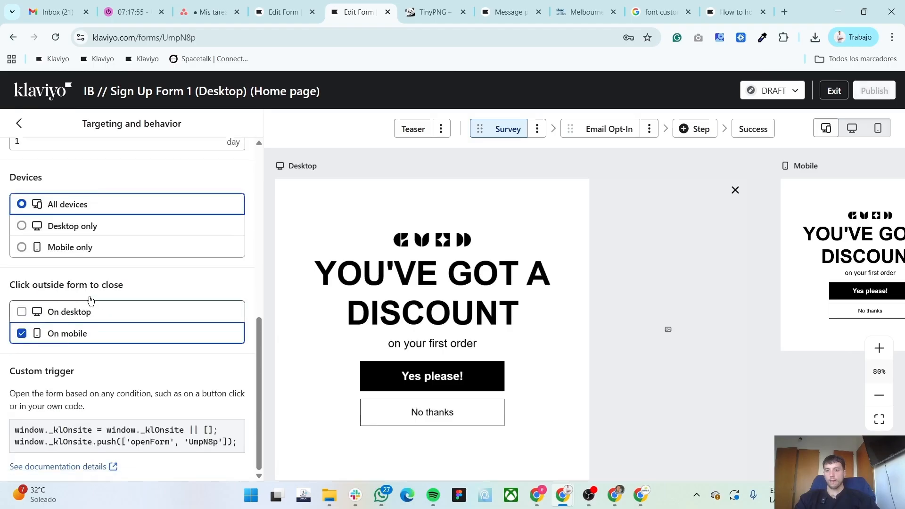
click(76, 225)
scroll(141, 326, up, 10)
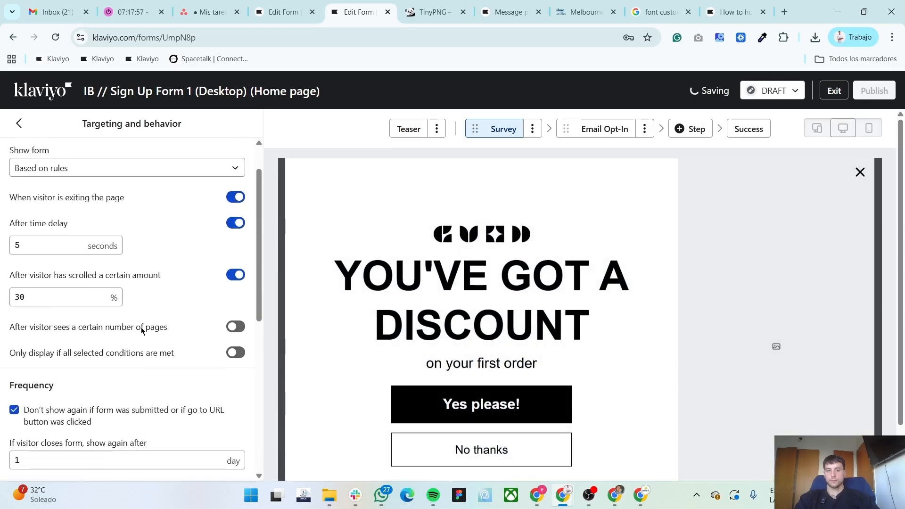
click(19, 123)
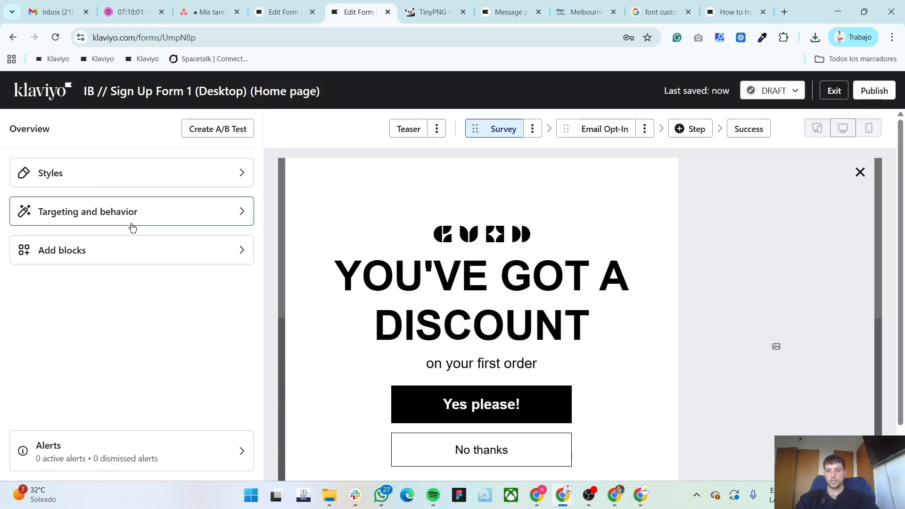
Remove the side image from the form's styles
click(143, 180)
scroll(125, 338, down, 5)
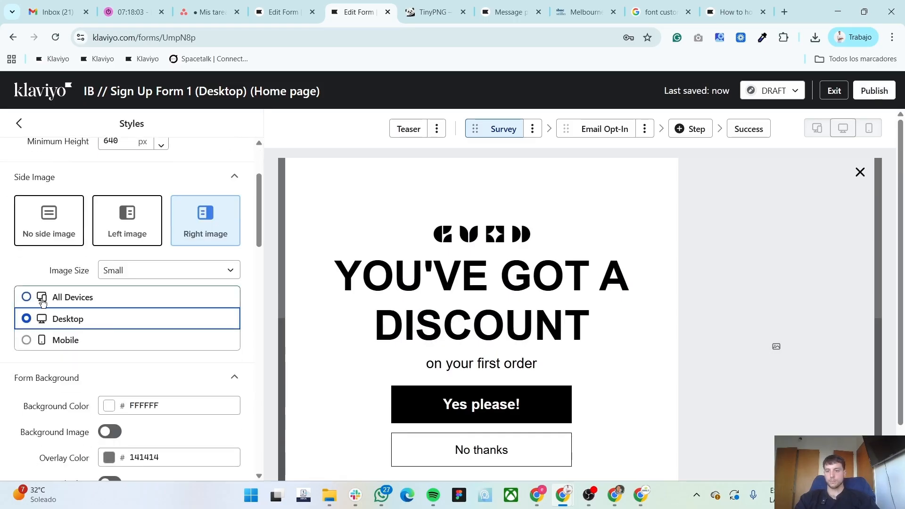
scroll(45, 337, up, 2)
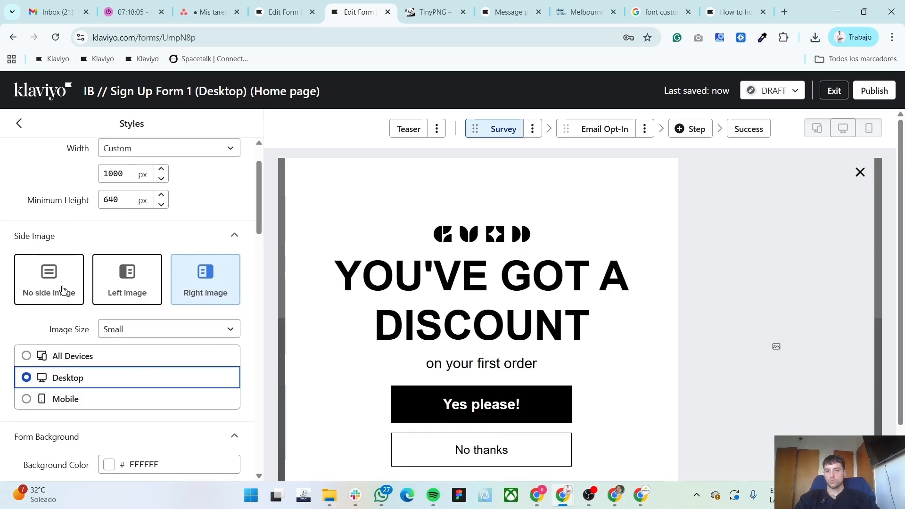
click(66, 289)
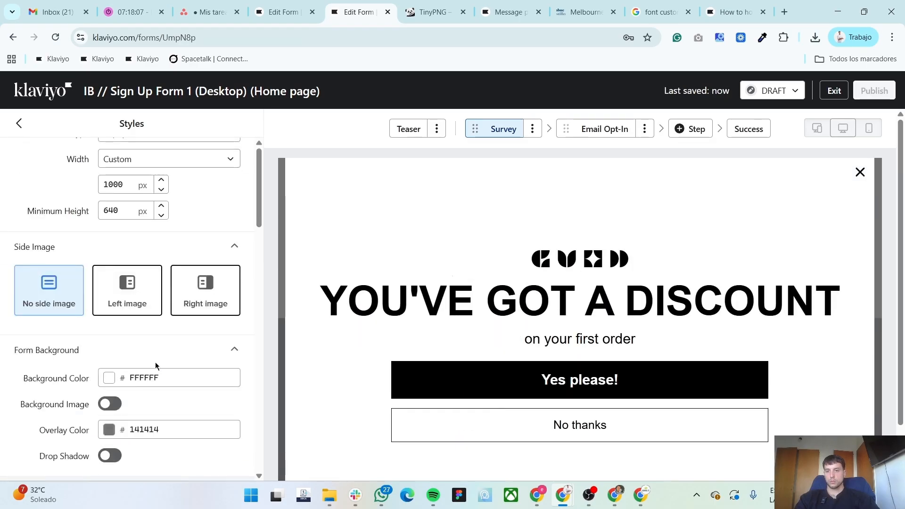
Set the form's custom width to 700 px and its minimum height to 500 px
scroll(156, 366, up, 1)
double_click(119, 232)
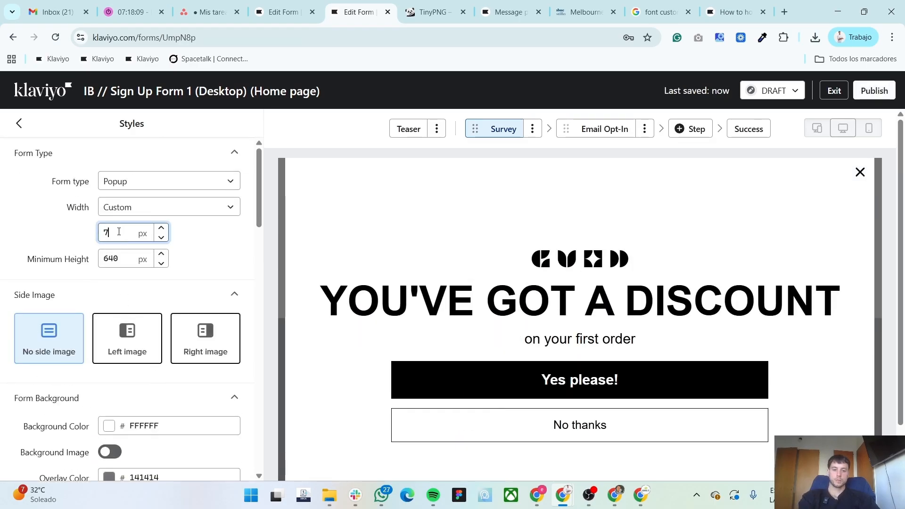
click(108, 259)
text(5)
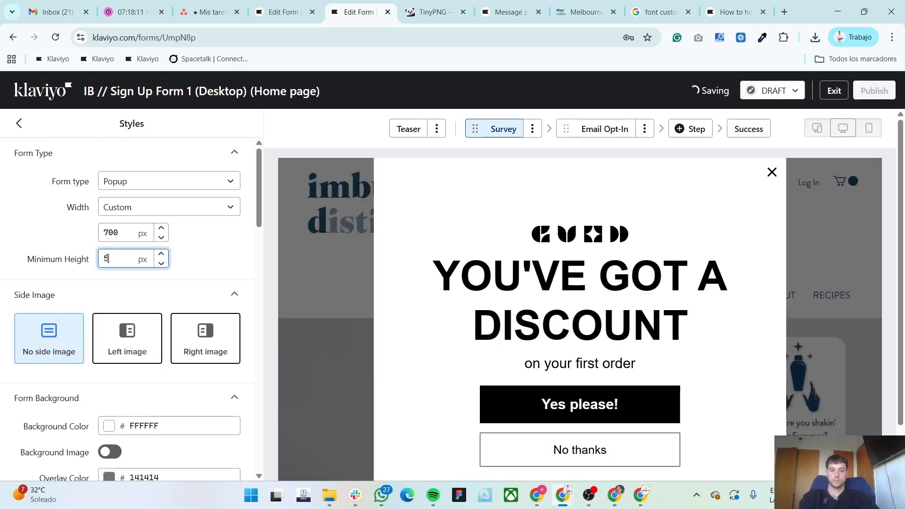
text(00)
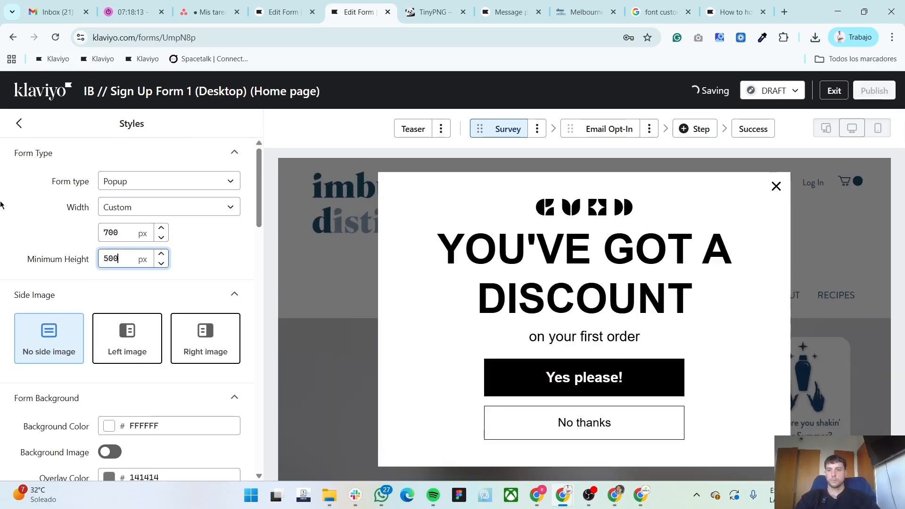
Add the library image "Sign-up form Step 1- Desktop (9)" as the form's background image and set its position to Cover
click(14, 131)
click(111, 182)
scroll(134, 363, down, 3)
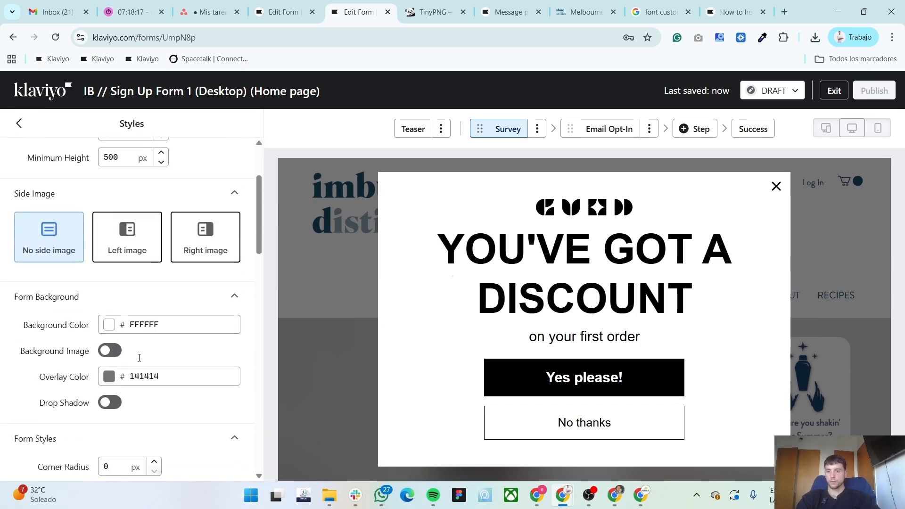
scroll(127, 361, up, 1)
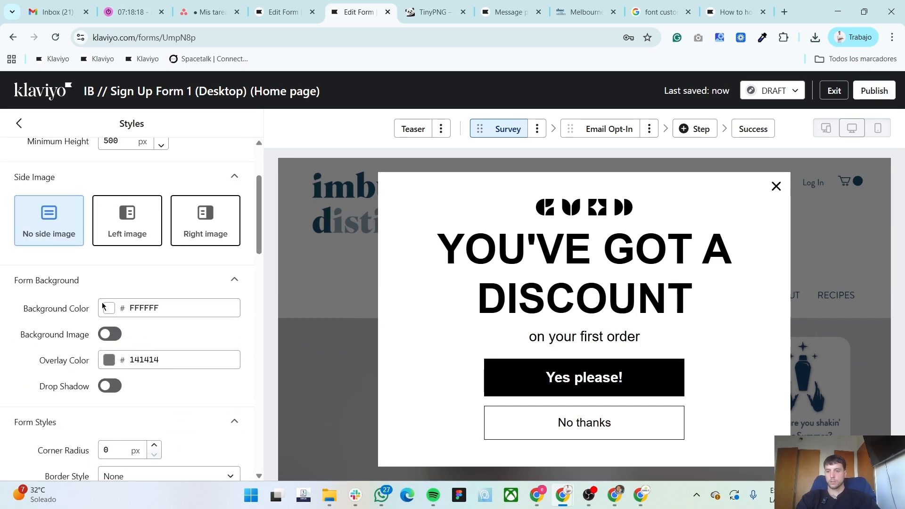
click(107, 334)
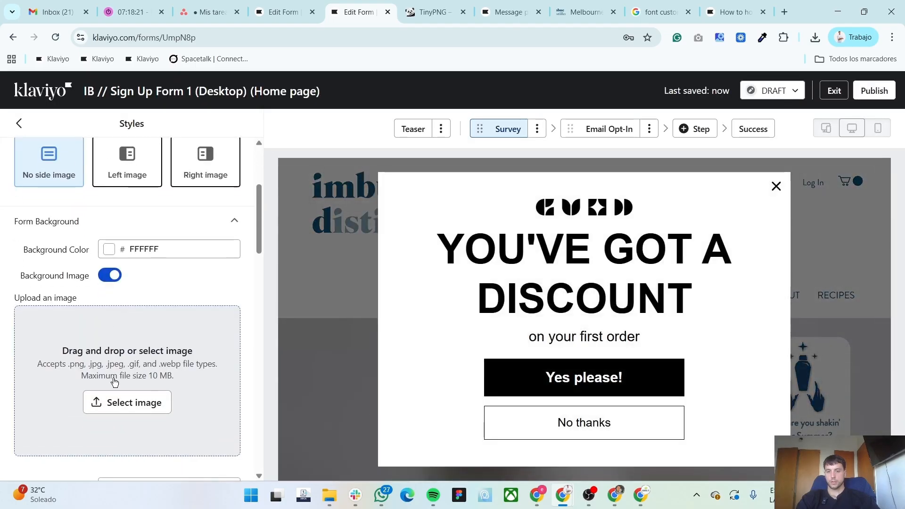
click(122, 383)
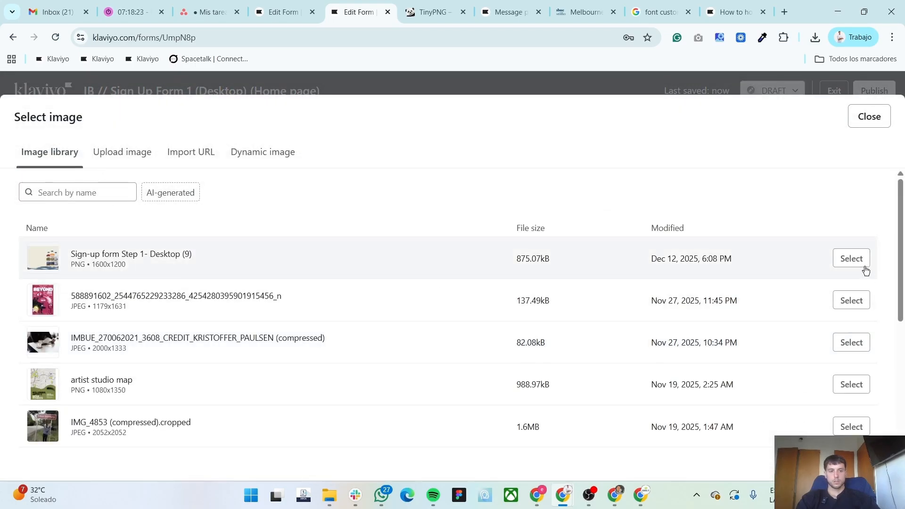
click(857, 265)
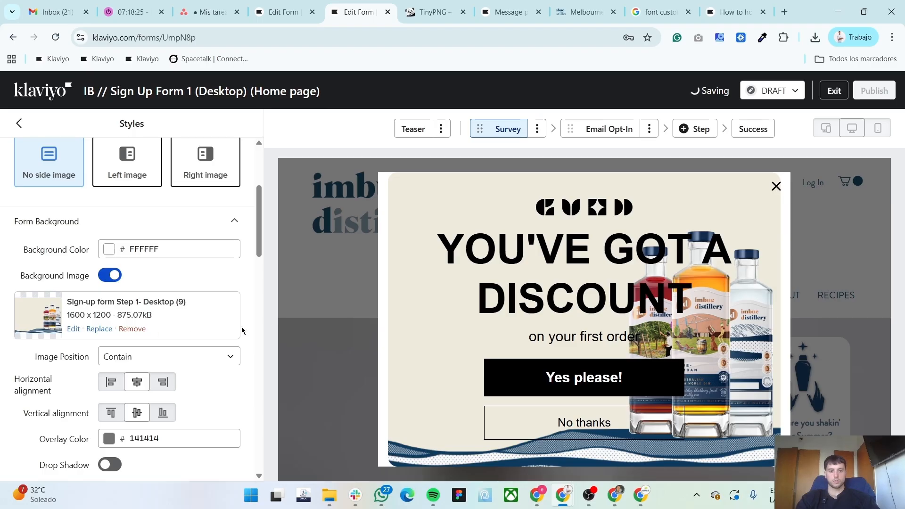
click(145, 356)
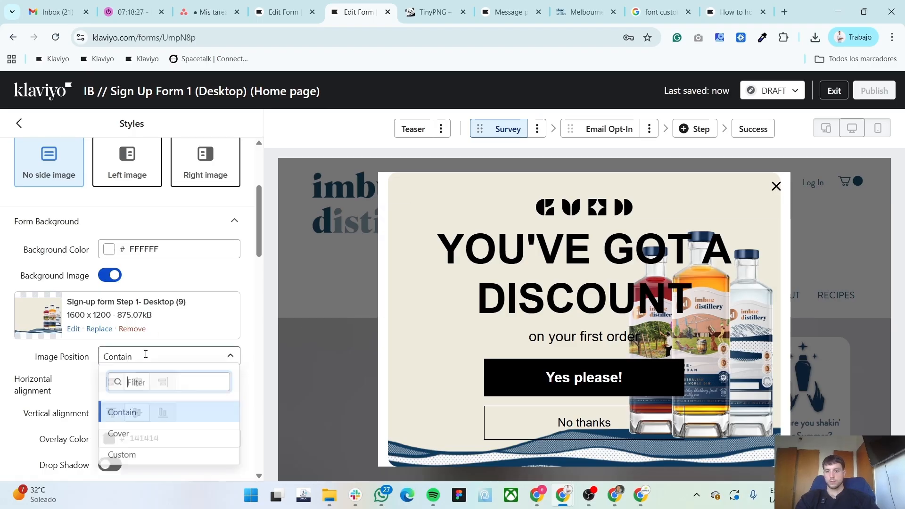
click(117, 440)
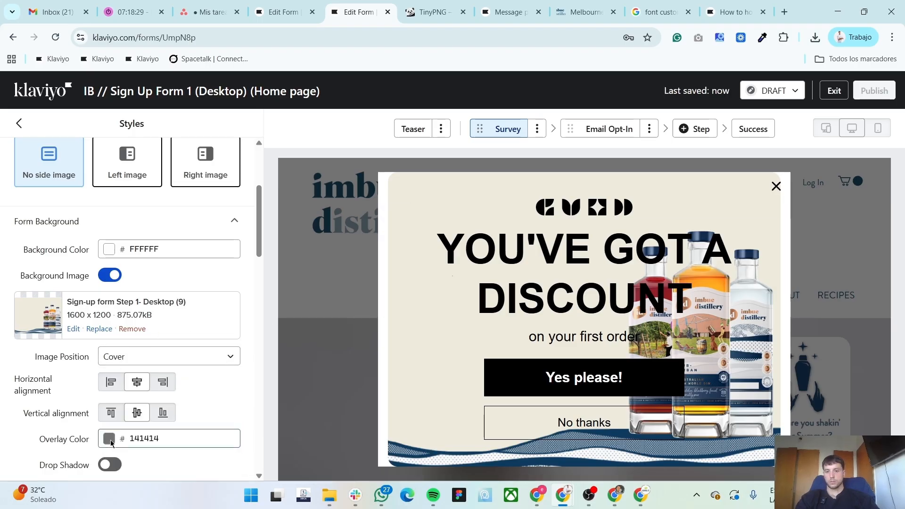
Replace the popup's placeholder logo with the uploaded image "ezgif-1b110472bb6b2aa0 1" from the form 1 folder
scroll(1, 316, down, 6)
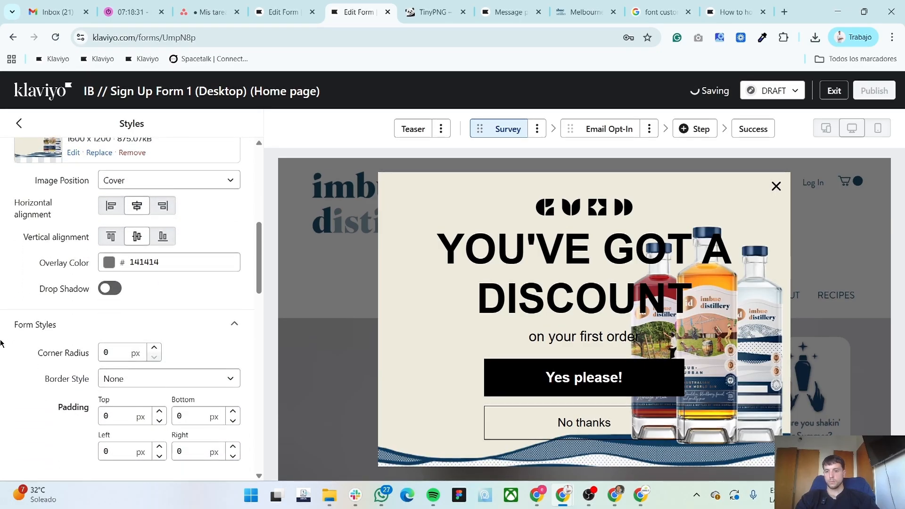
scroll(1, 351, up, 6)
scroll(1, 330, up, 5)
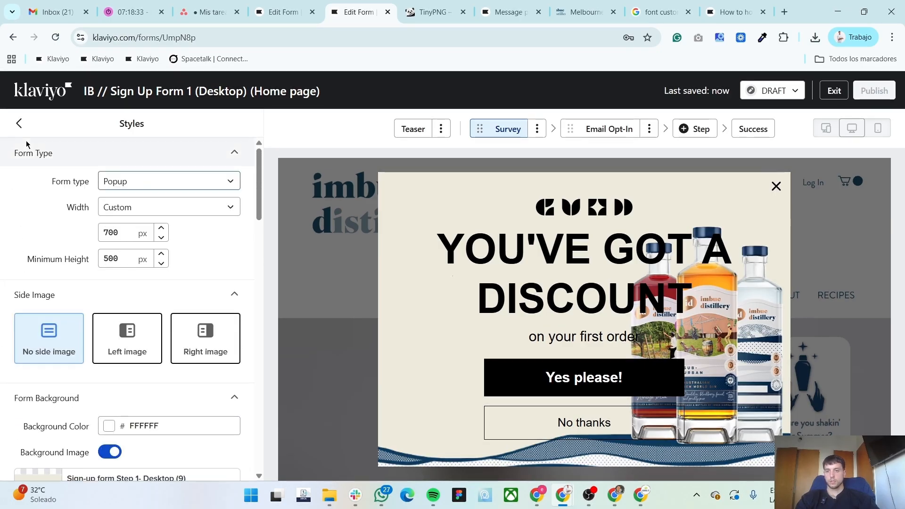
click(19, 123)
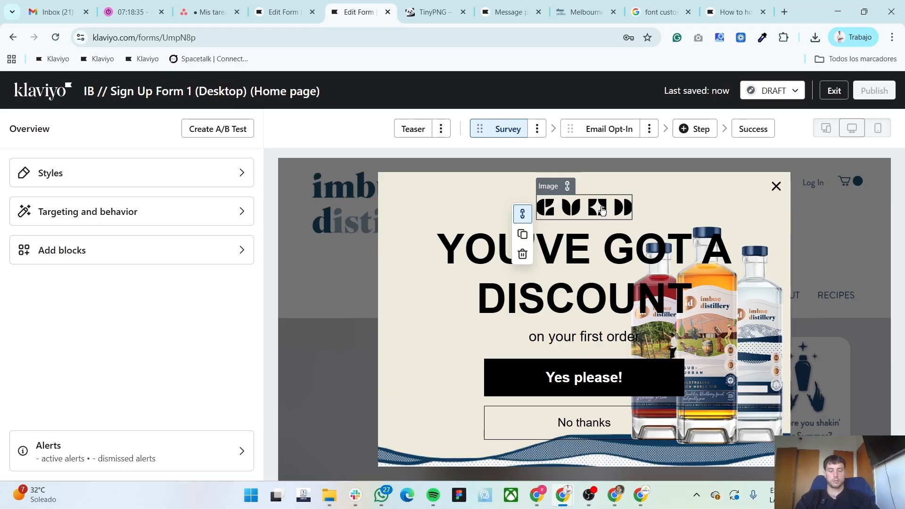
click(602, 210)
click(94, 208)
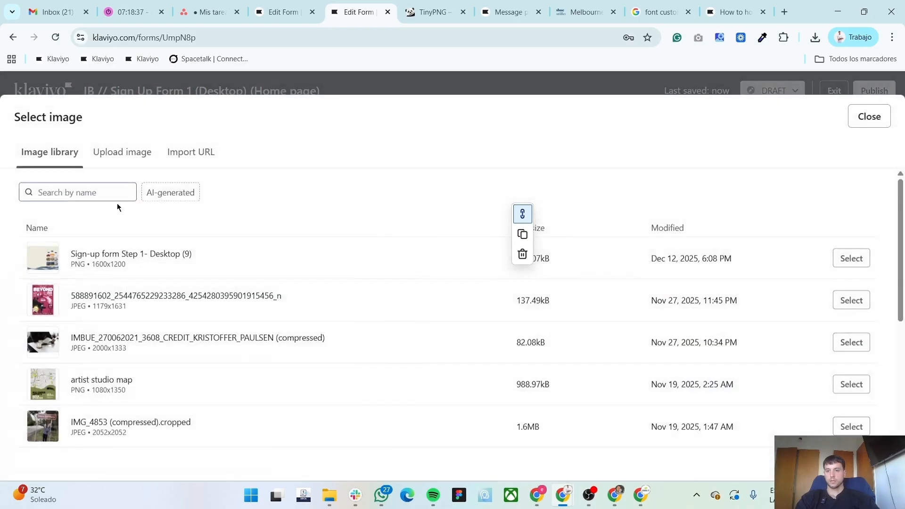
click(122, 152)
click(501, 333)
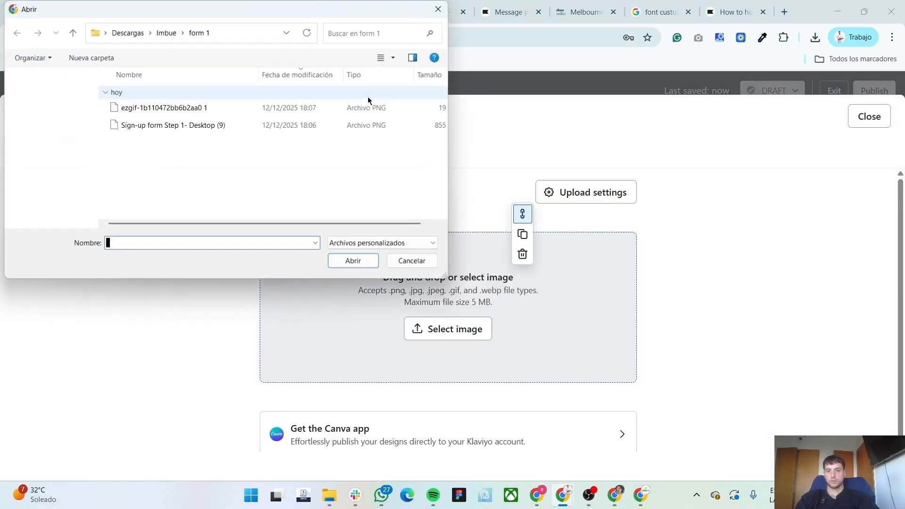
double_click(164, 108)
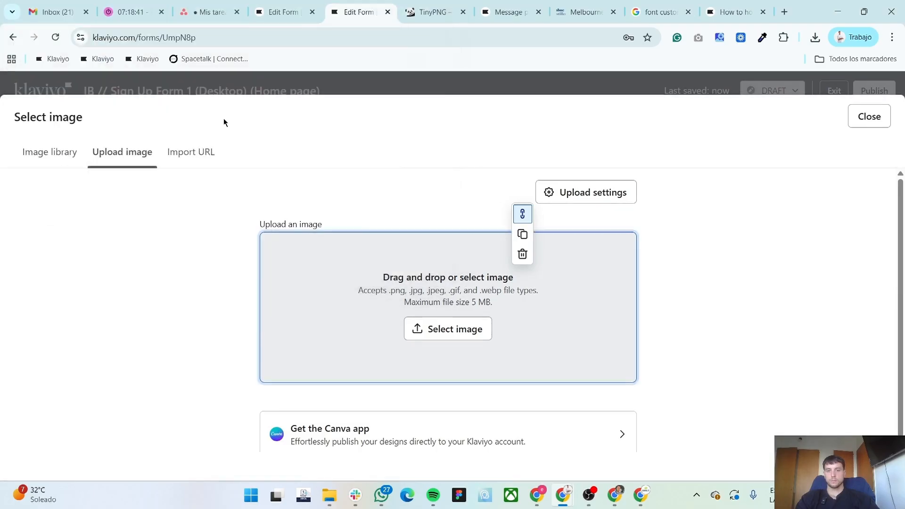
click(833, 441)
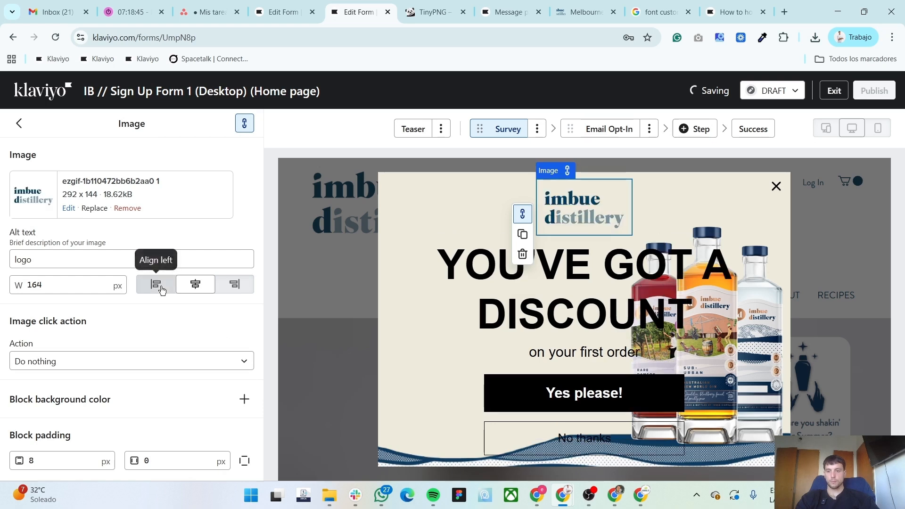
Align the logo to the left and set its individual left padding to 20 px
click(155, 284)
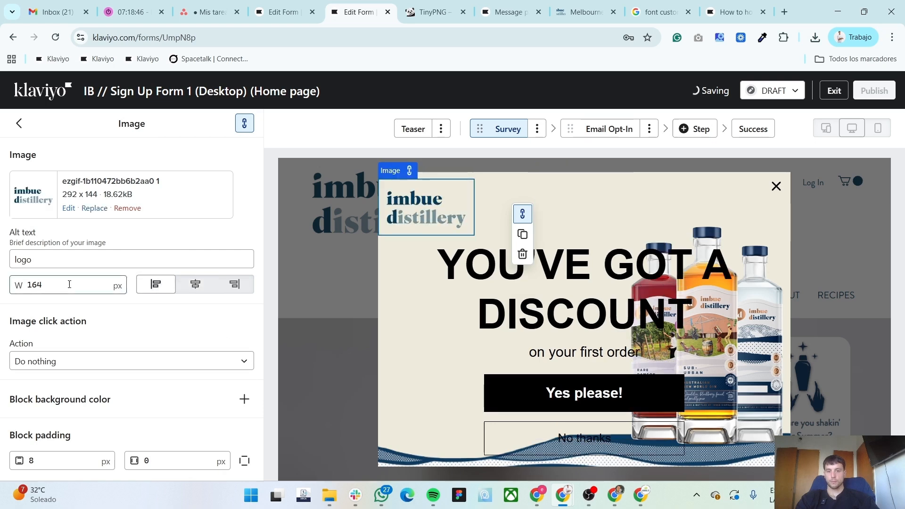
click(244, 461)
click(161, 462)
text(20)
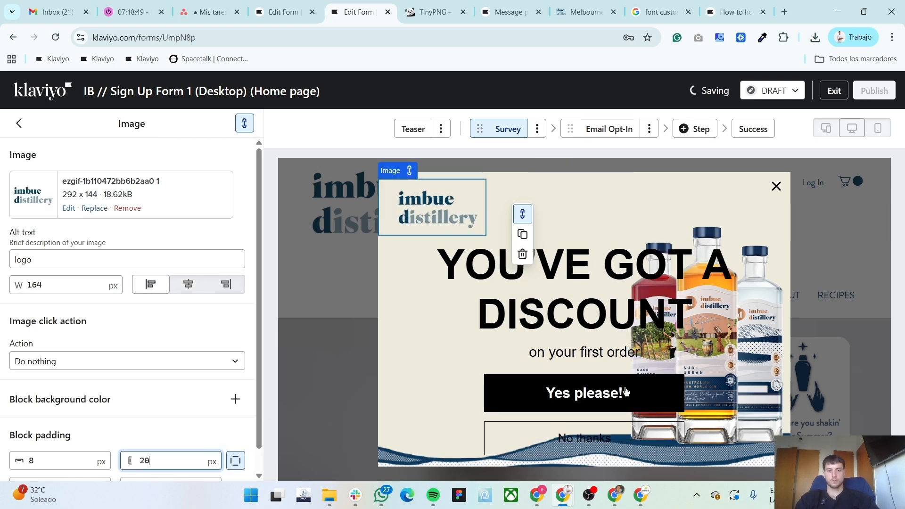
Replace the "YOU'VE GOT A DISCOUNT" heading with the Figma design's text "Feel good from the first to the last sip."
click(471, 283)
key(alt+Tab)
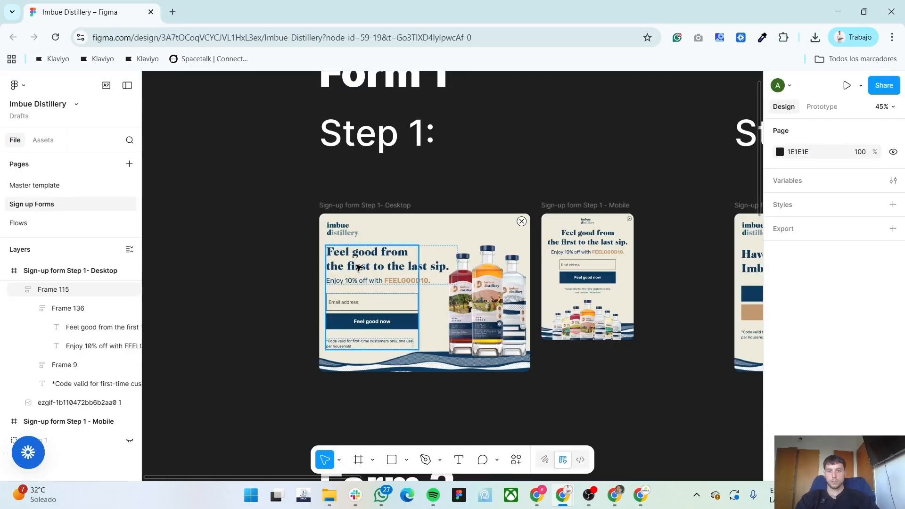
click(358, 267)
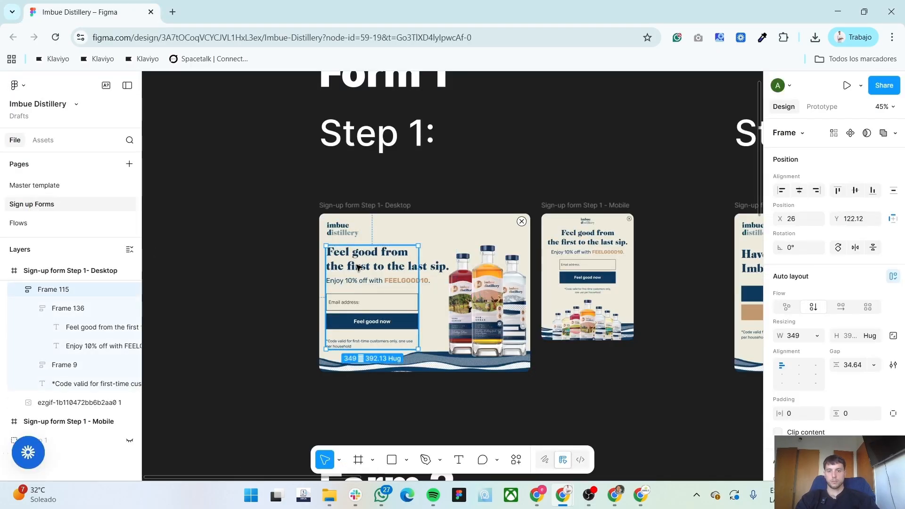
click(359, 268)
key(alt+Tab)
triple_click(90, 317)
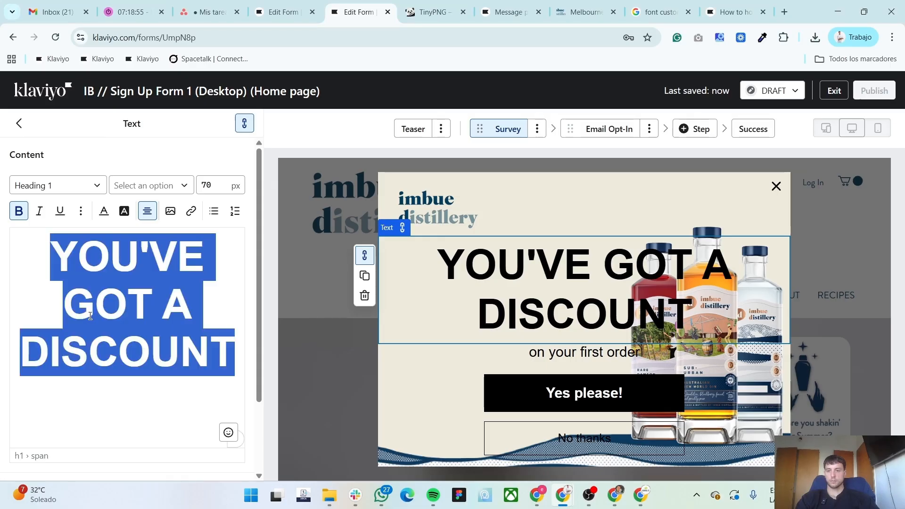
text(Feel good from the first to the last sip.)
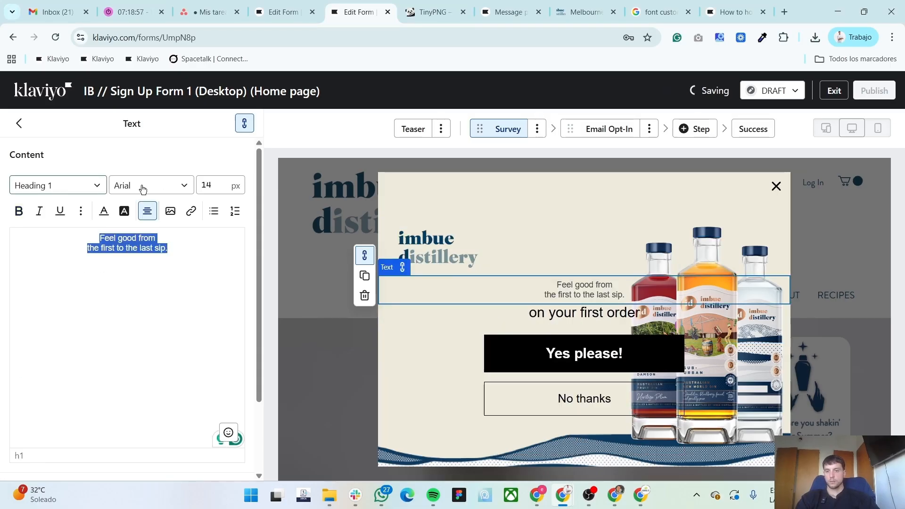
Set the heading's font to Cormorant Garamond Bold 700
click(151, 186)
scroll(160, 293, up, 5)
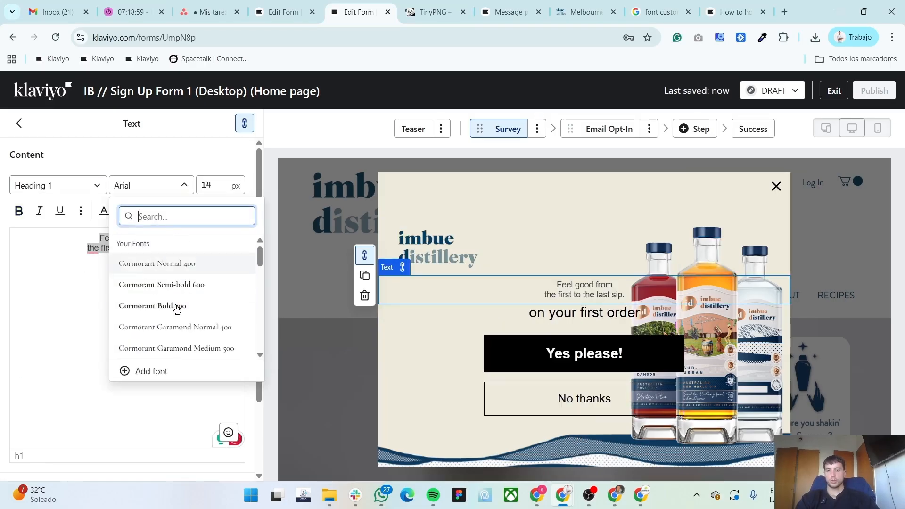
scroll(210, 305, down, 2)
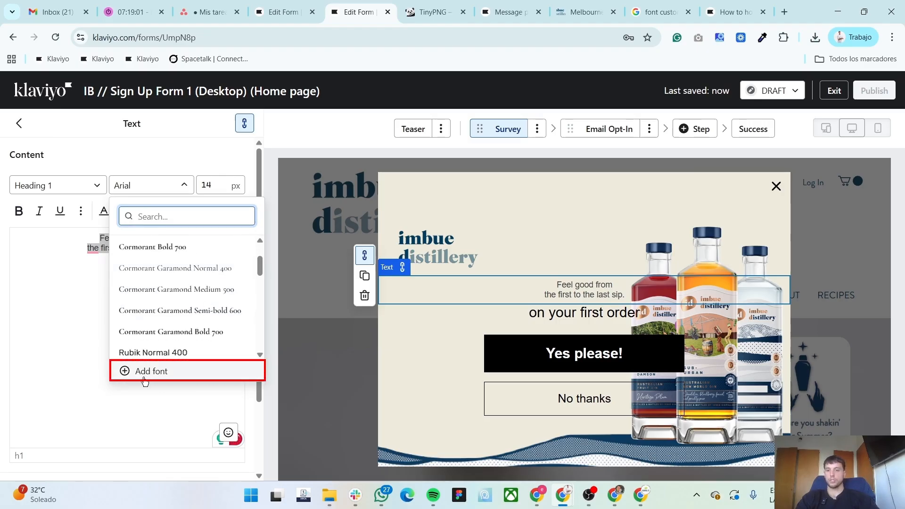
scroll(158, 295, down, 2)
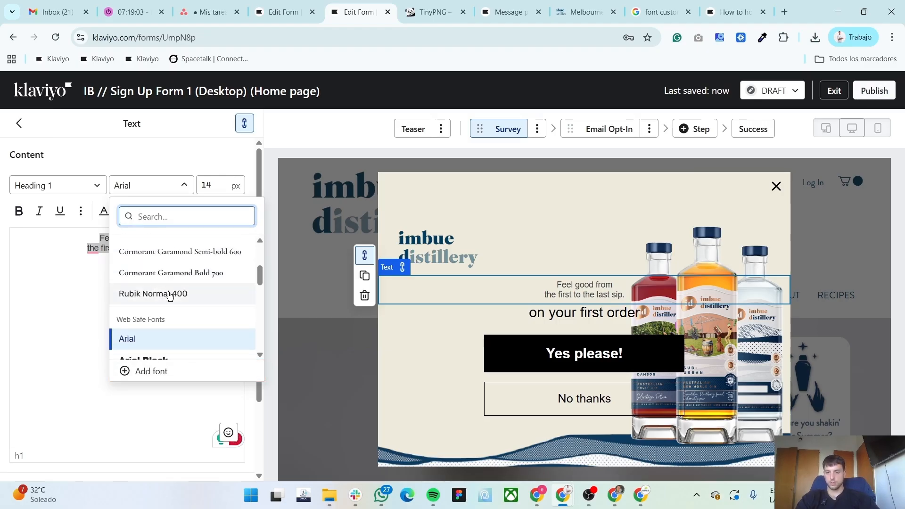
scroll(169, 298, up, 2)
click(188, 333)
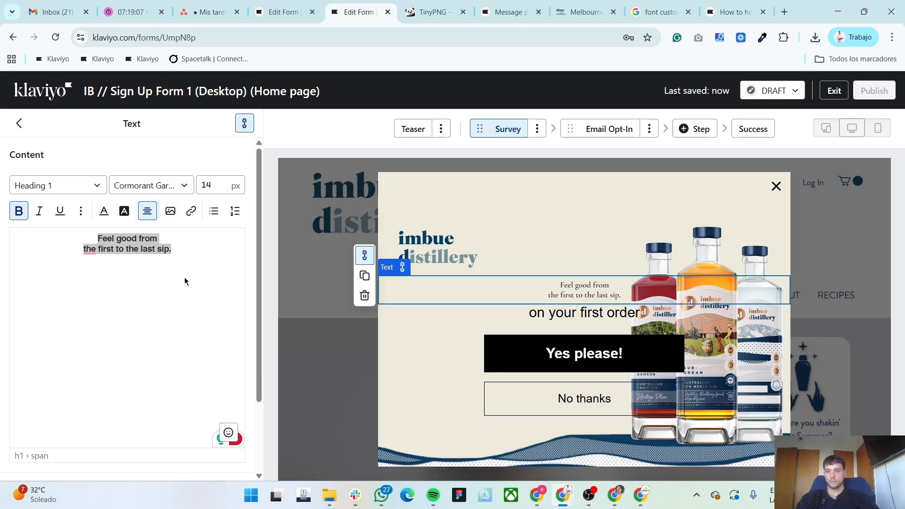
Set the heading's font to Cormorant Bold 700 and compare it with the desktop design in Figma
click(172, 191)
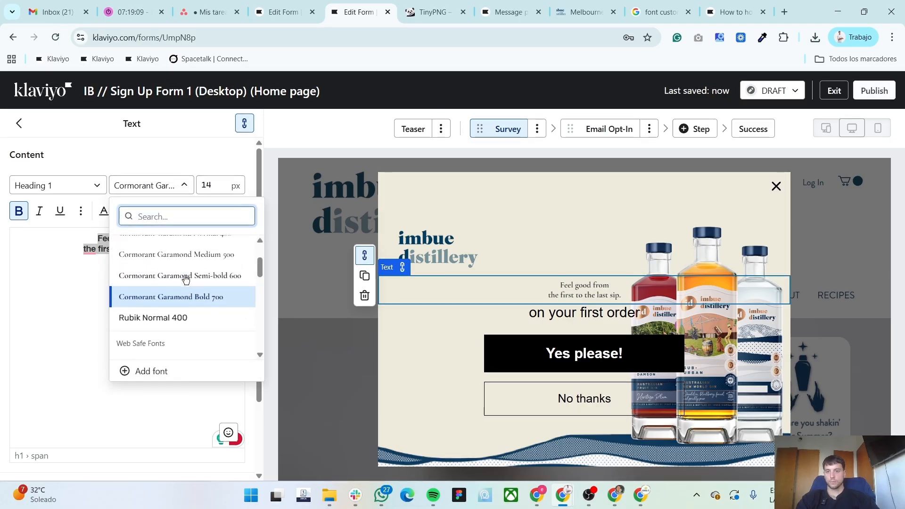
scroll(185, 287, up, 1)
click(178, 309)
key(alt+Tab)
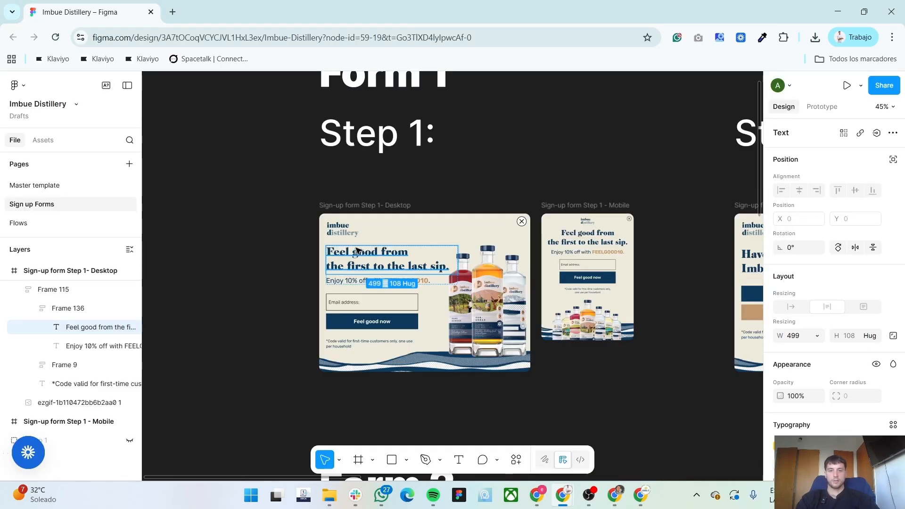
key(alt+Tab)
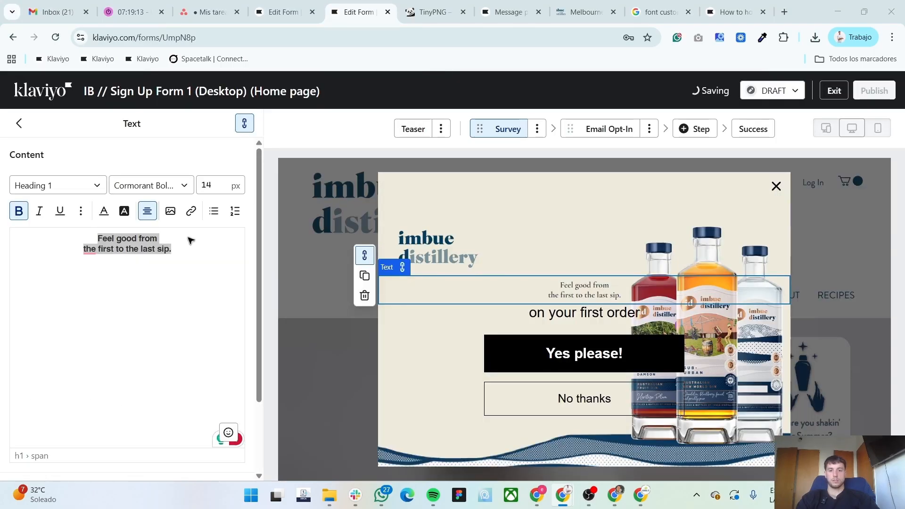
Left-align the whole heading text and set its font size to 40 px
click(135, 240)
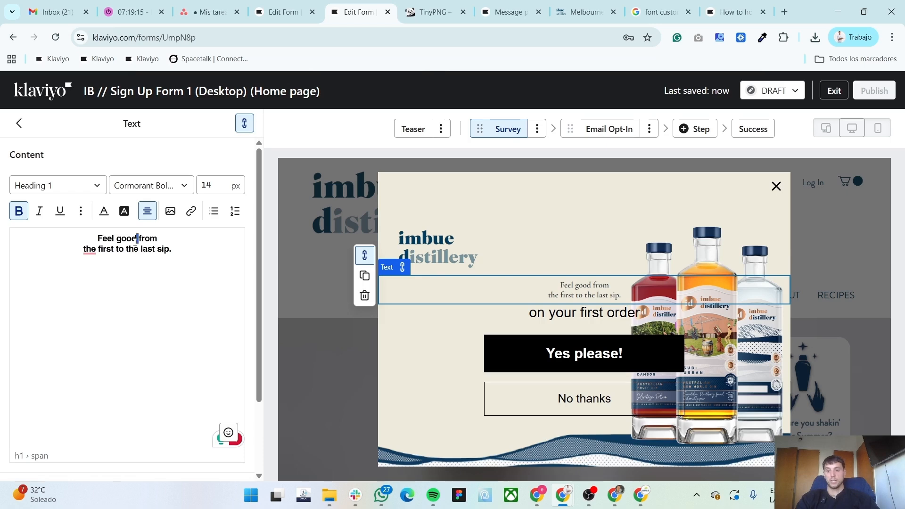
key(ctrl+a)
click(147, 211)
click(148, 235)
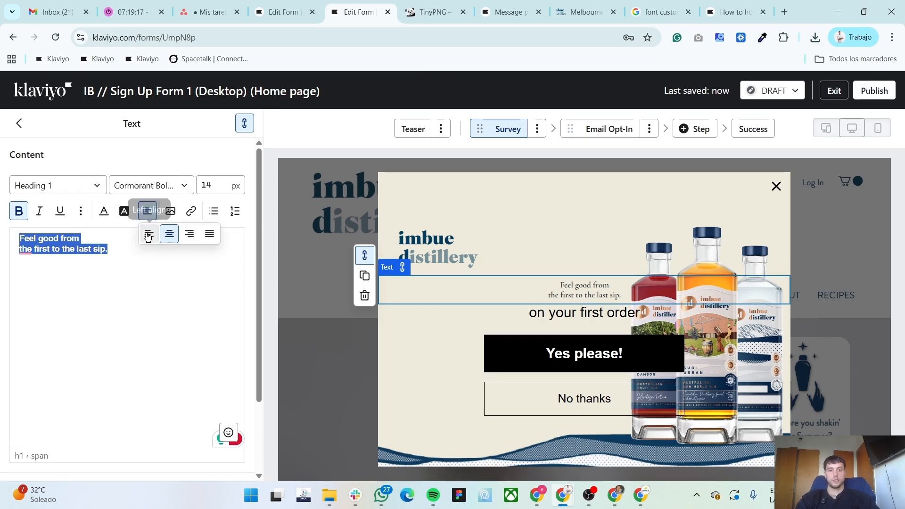
click(149, 234)
click(60, 247)
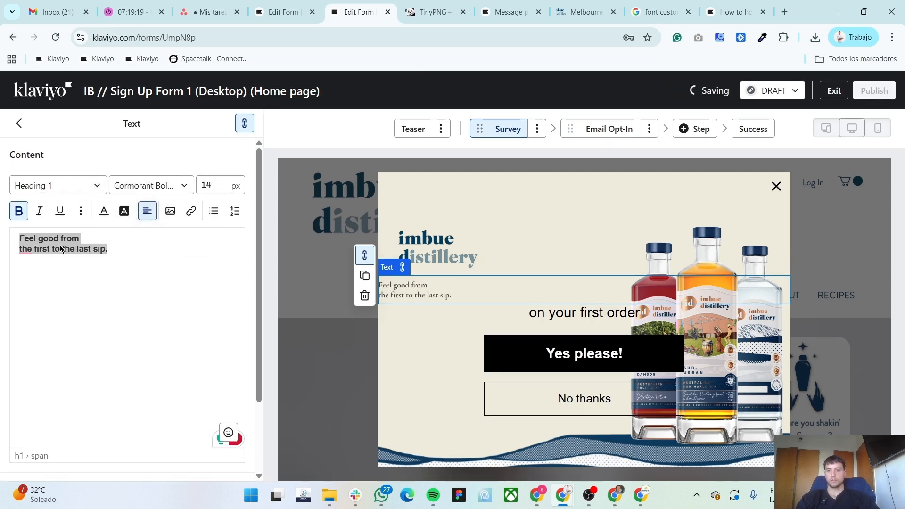
text(40)
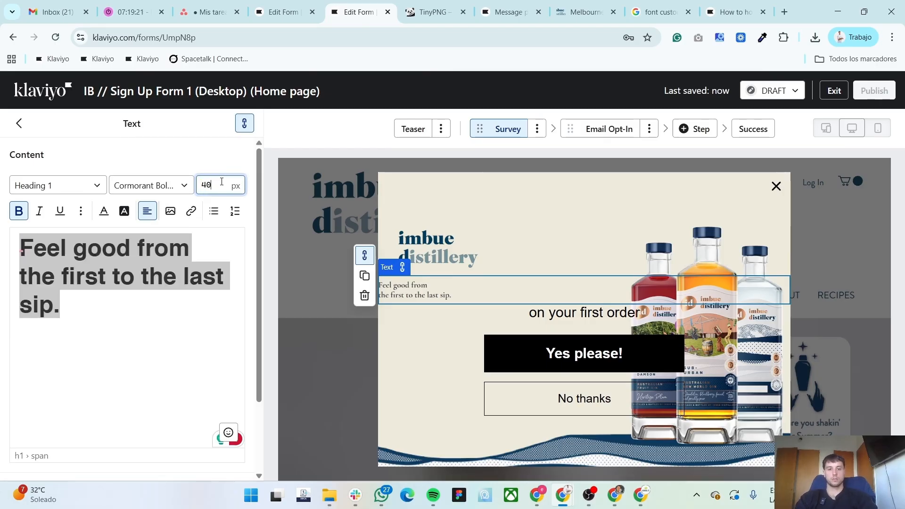
Set the heading block's individual left padding to 20 px
scroll(182, 347, down, 2)
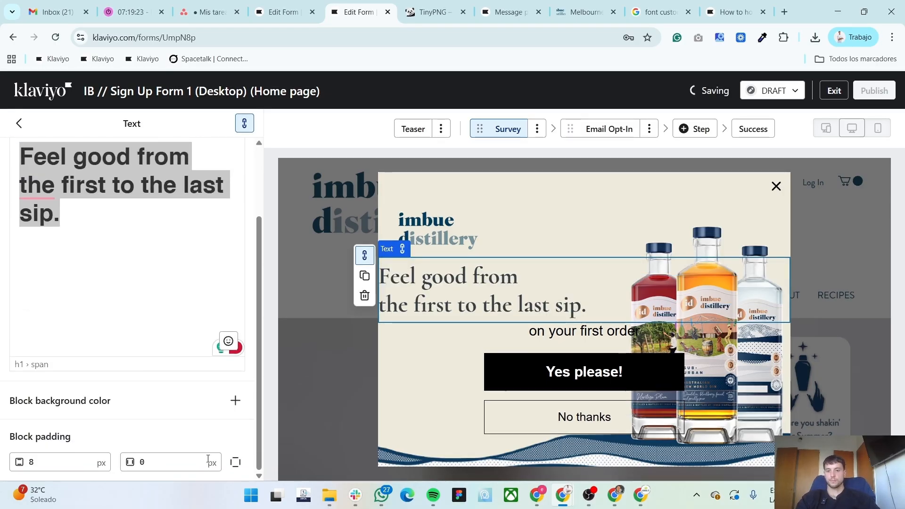
click(171, 463)
text(24)
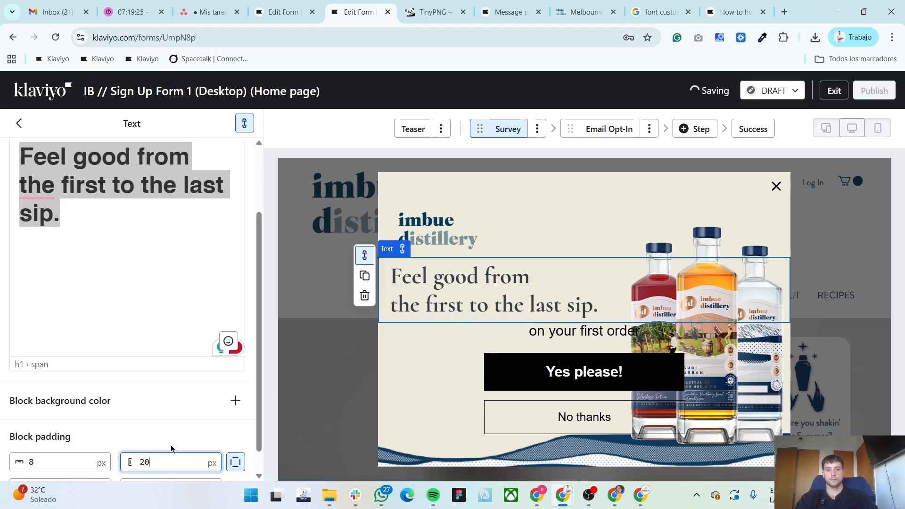
Apply the Figma heading's fill color 0D395C to the popup's heading text and return to the form overview
scroll(19, 143, up, 2)
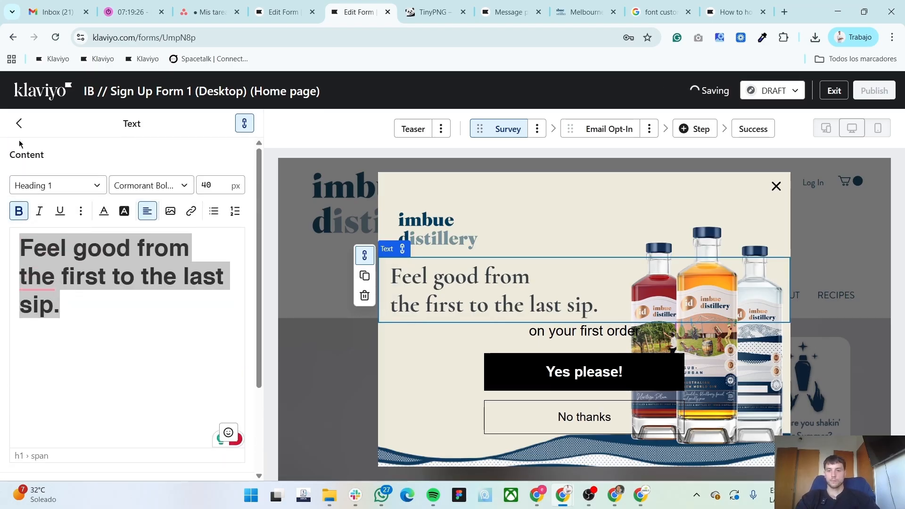
click(104, 211)
key(alt+Tab)
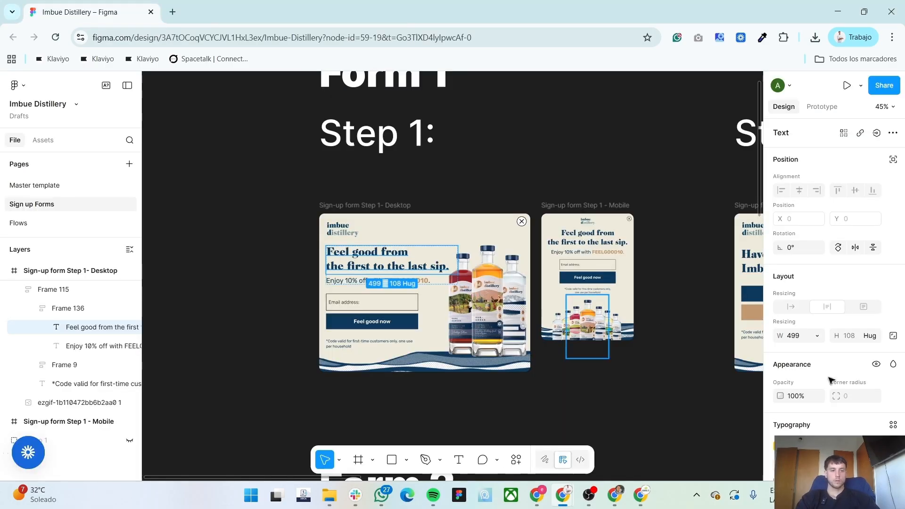
scroll(823, 396, down, 4)
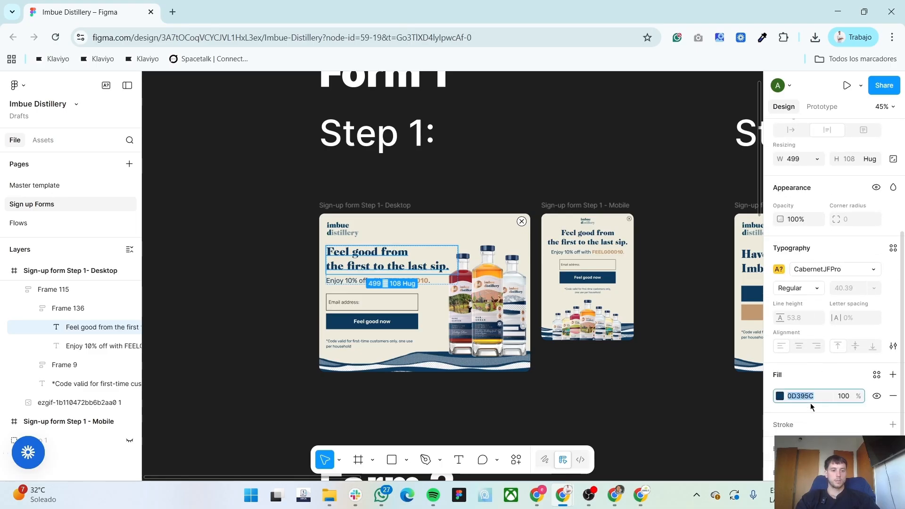
key(alt+Tab)
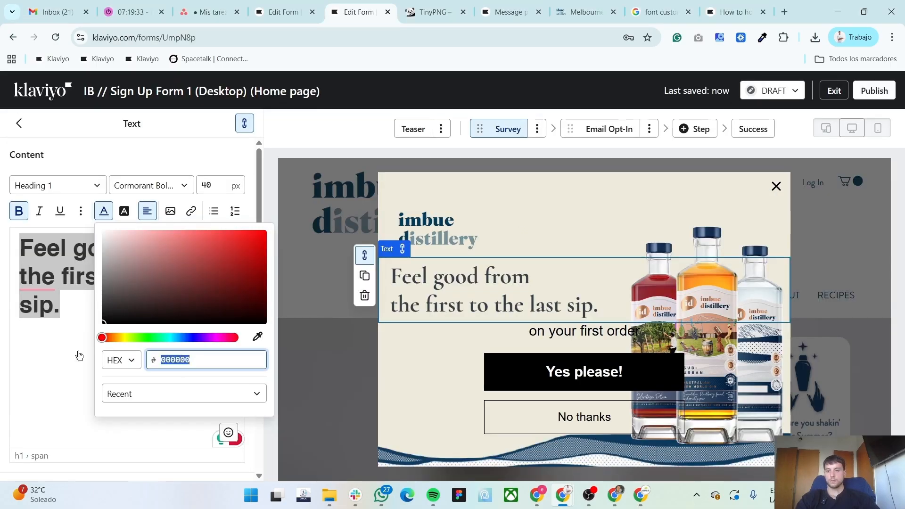
key(ctrl+v)
click(2, 279)
click(29, 309)
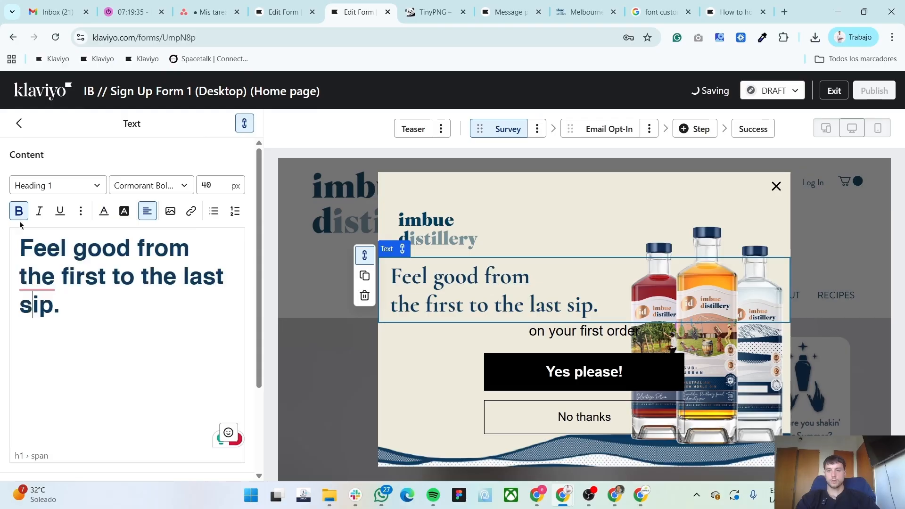
click(18, 124)
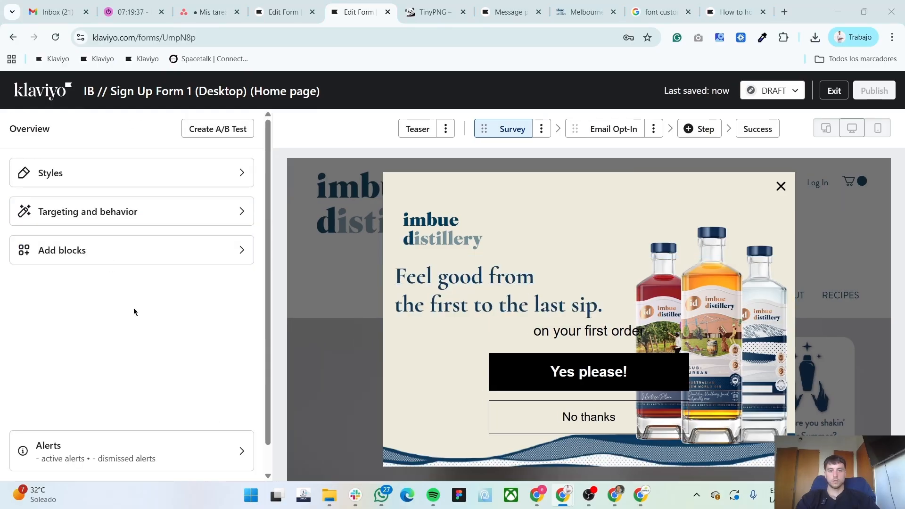
Replace the text below the popup heading with the Figma design's line "Enjoy 10% off with FEELGOOD10."
key(alt+Tab)
key(alt+Tab)
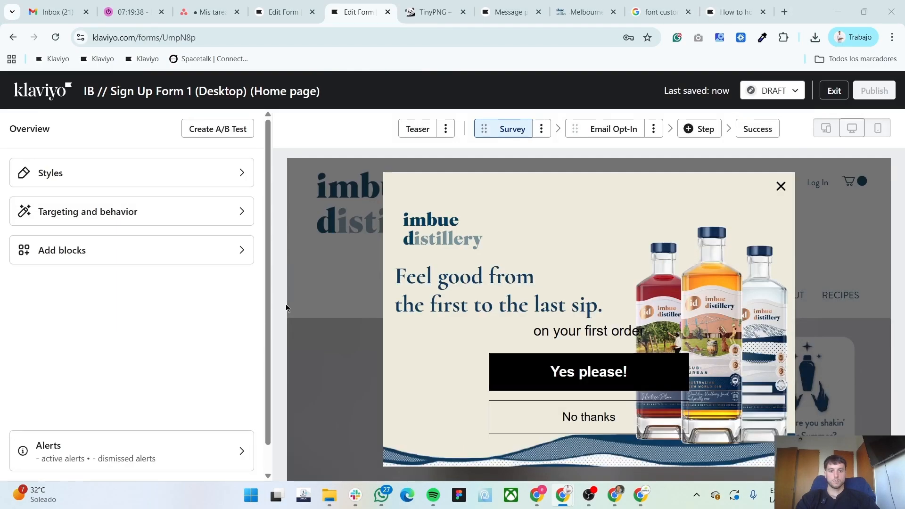
key(alt+Tab)
click(344, 283)
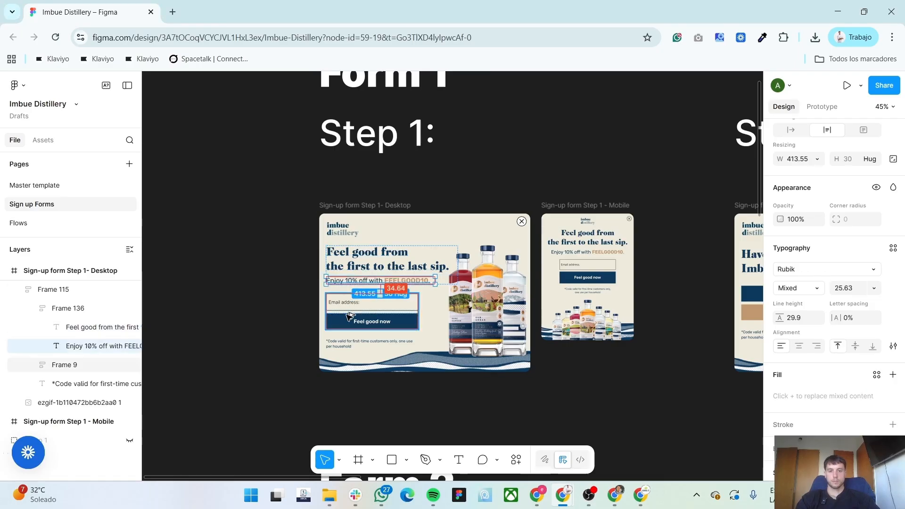
key(alt+Tab)
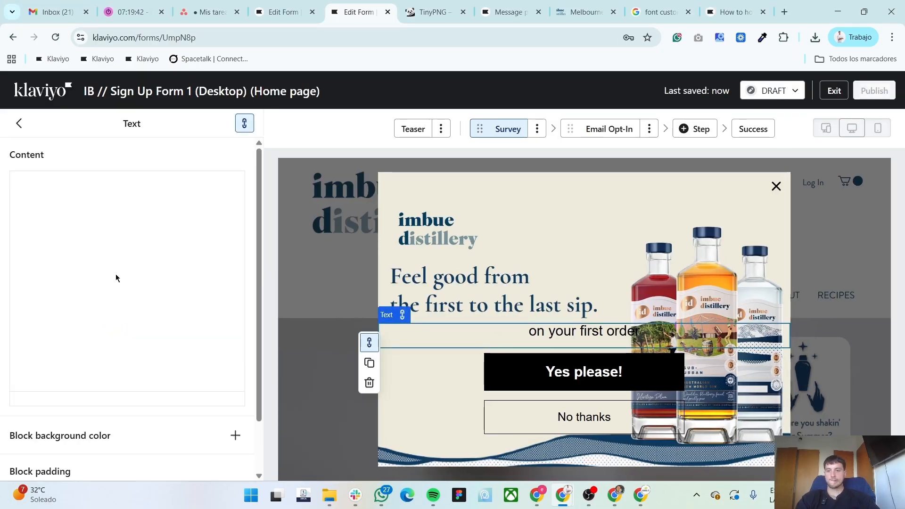
triple_click(123, 246)
text(Enjoy 10% off with FEELGOOD10)
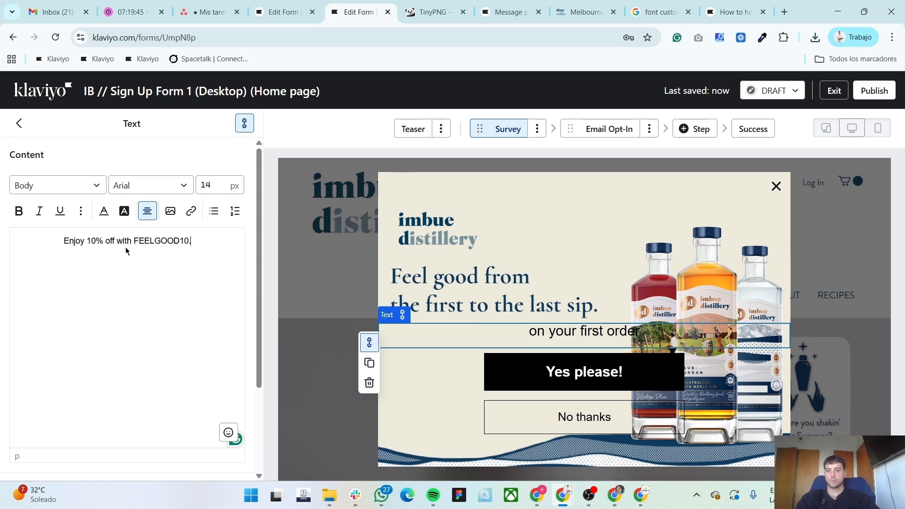
Format the whole discount line in Rubik Normal 400 at 20 px
key(ctrl+a)
click(148, 189)
scroll(132, 299, up, 3)
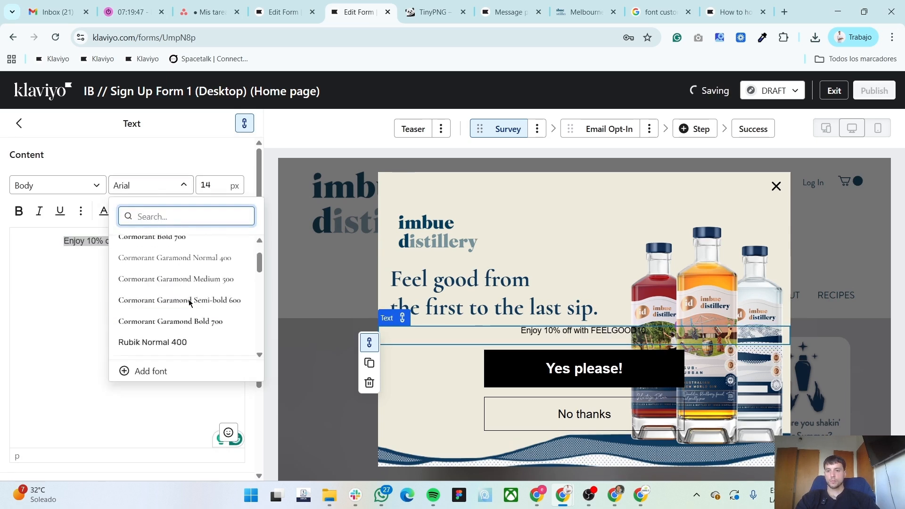
scroll(179, 297, down, 2)
click(177, 297)
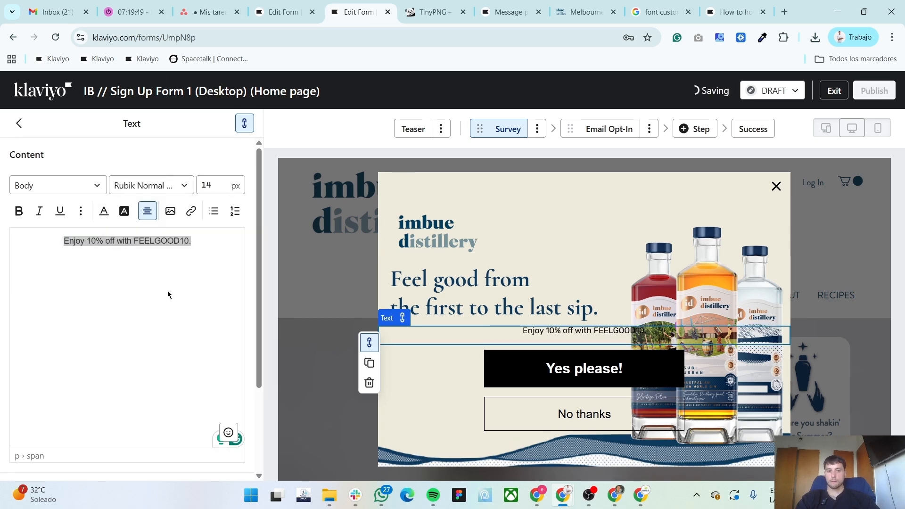
text(20)
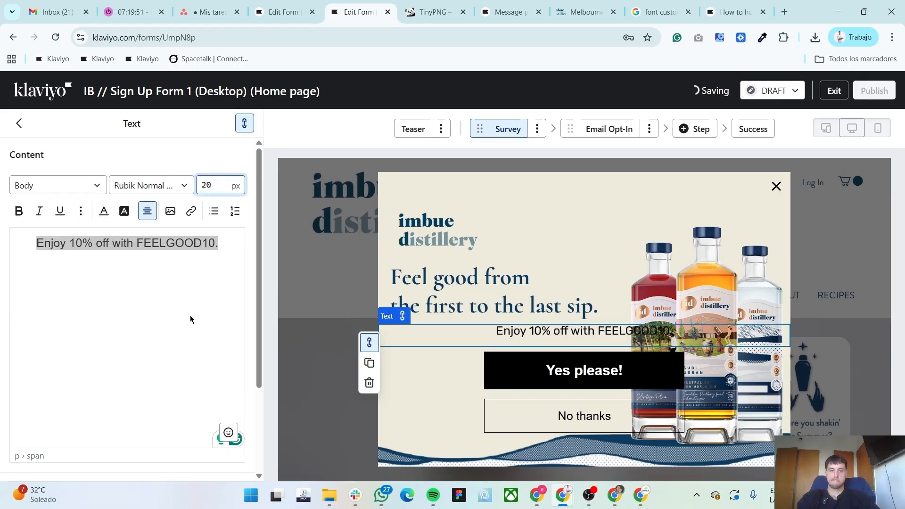
Left-align the discount line, set its block's individual left padding to 20 px and return to the form overview
scroll(188, 330, down, 3)
scroll(185, 376, up, 3)
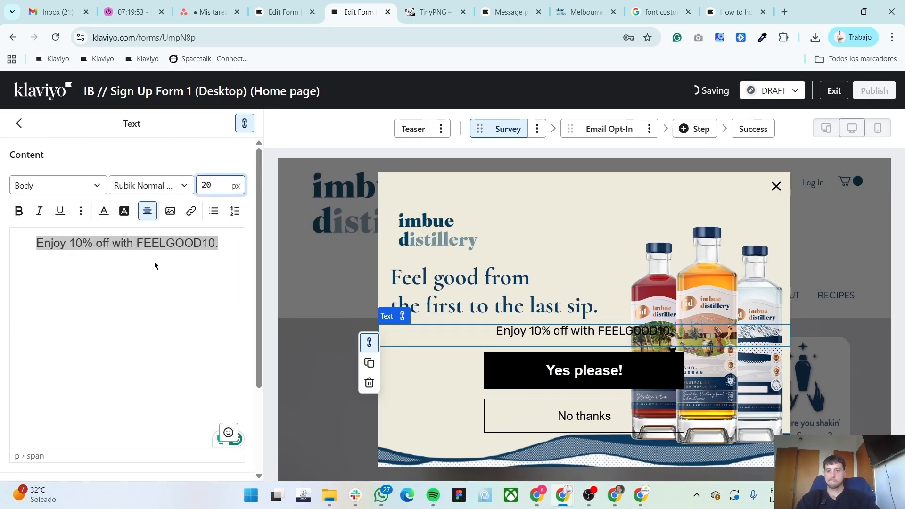
click(147, 210)
click(149, 233)
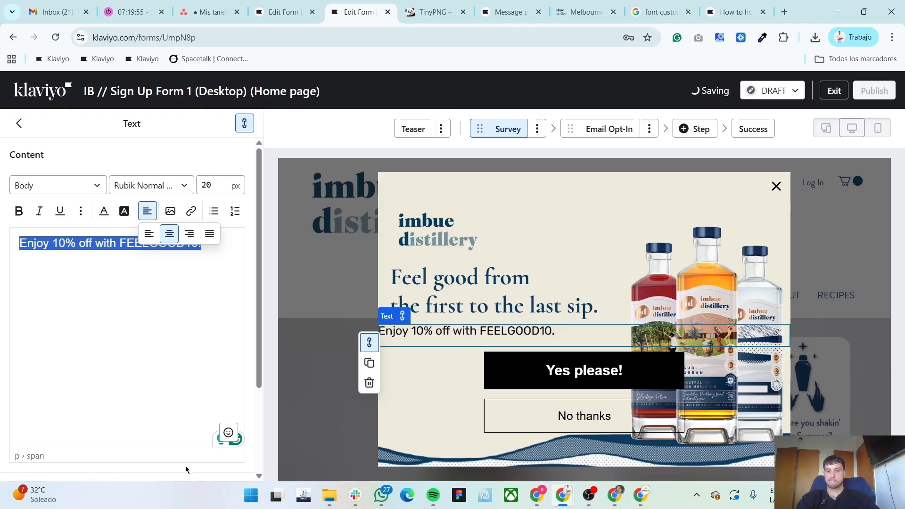
scroll(177, 315, down, 3)
click(162, 438)
text(2)
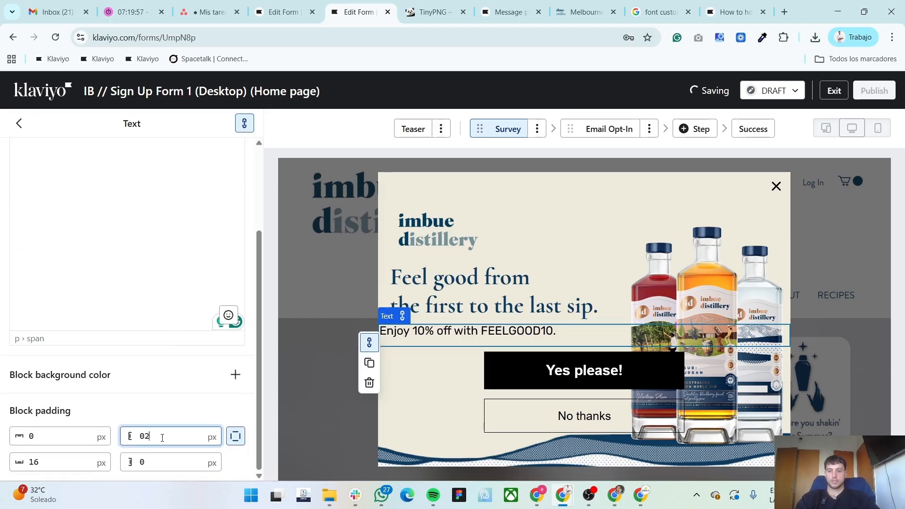
text(0)
scroll(123, 315, up, 2)
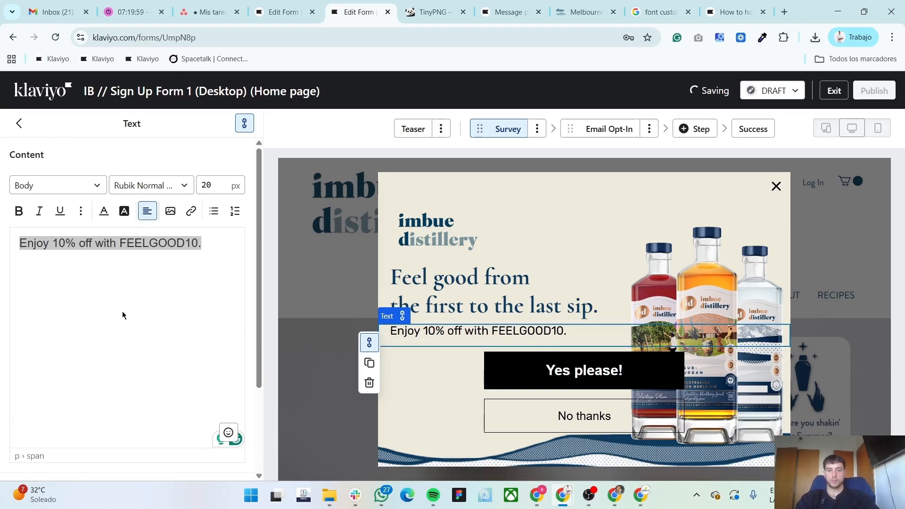
click(19, 123)
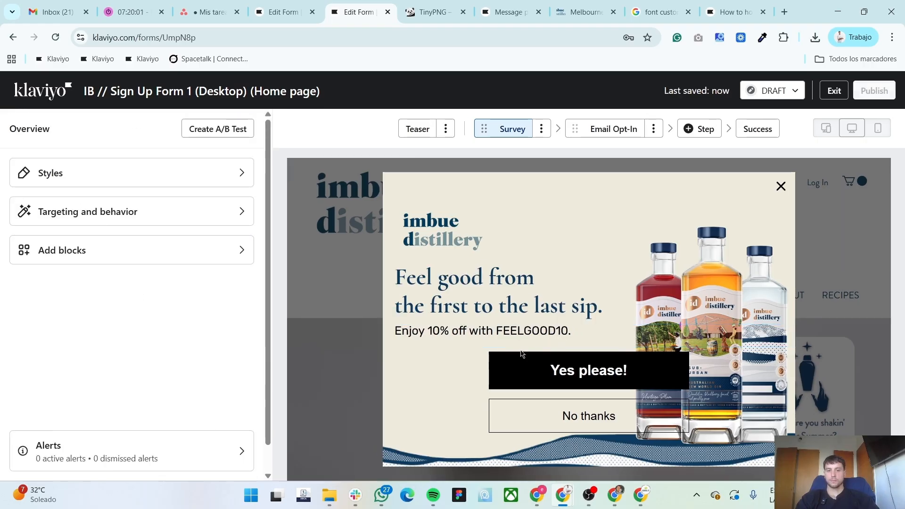
Color the whole discount line with the dark blue primary color 123265
click(519, 331)
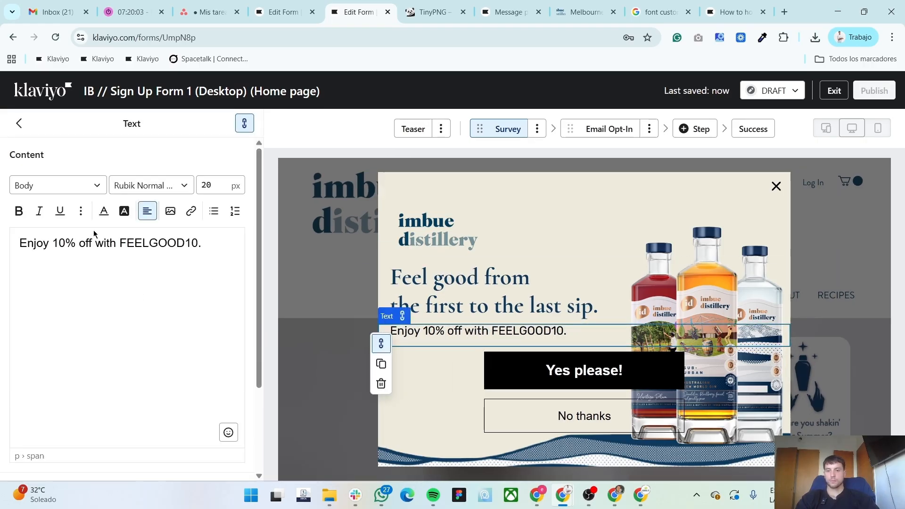
triple_click(96, 242)
click(103, 211)
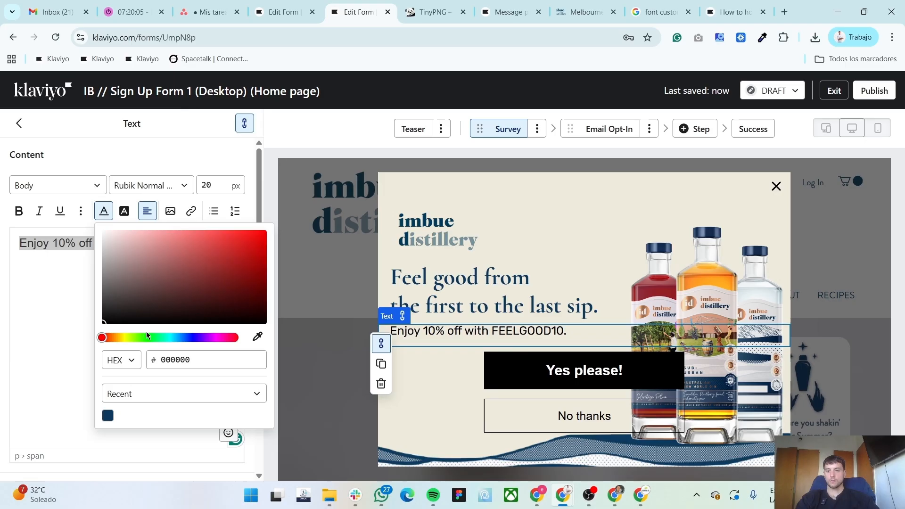
click(165, 400)
click(163, 433)
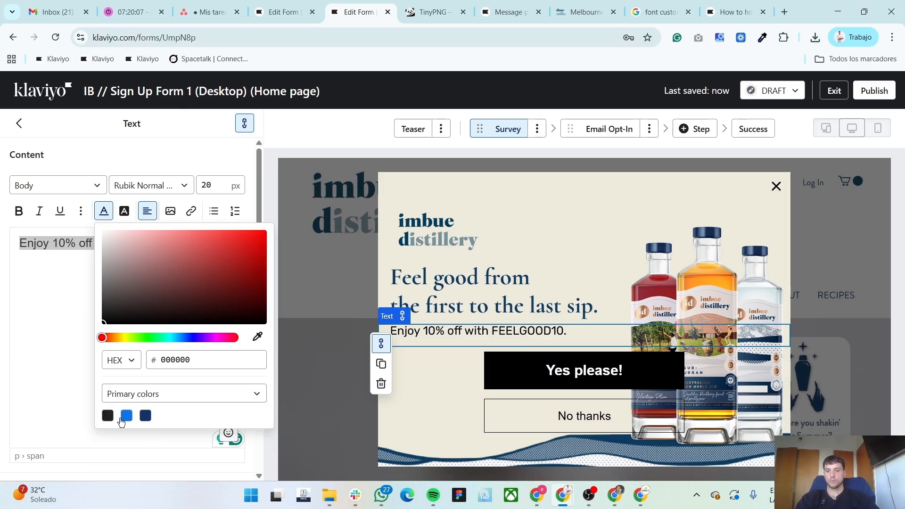
click(108, 416)
click(146, 416)
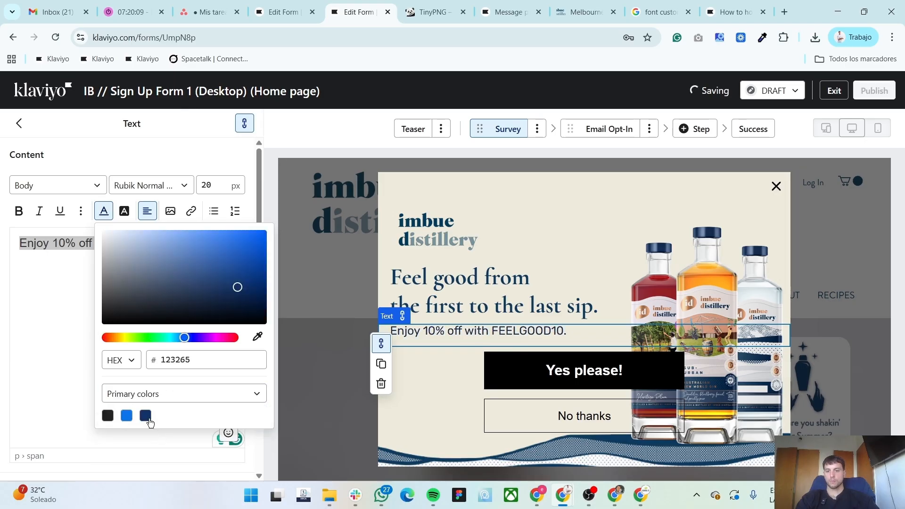
click(36, 286)
Apply the Figma design's fill color C09971 to the code FEELGOOD10 in the discount line
double_click(162, 243)
key(alt+Tab)
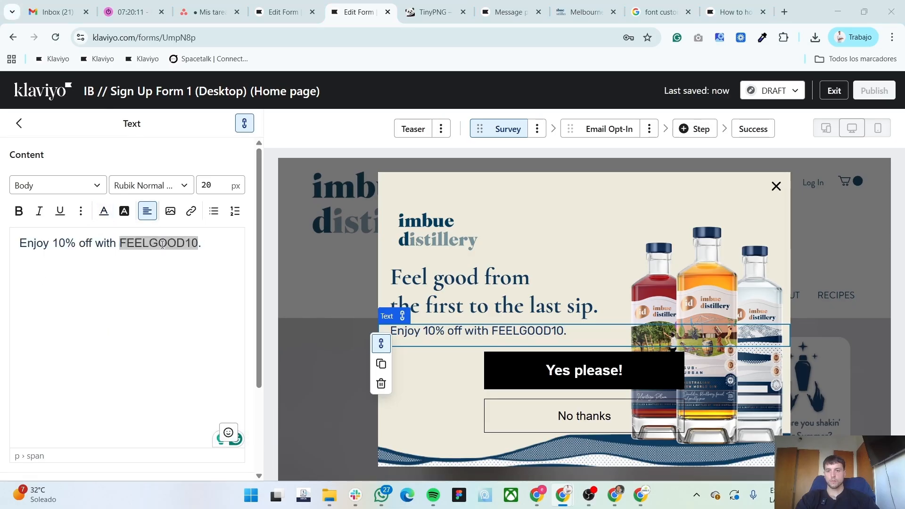
double_click(413, 283)
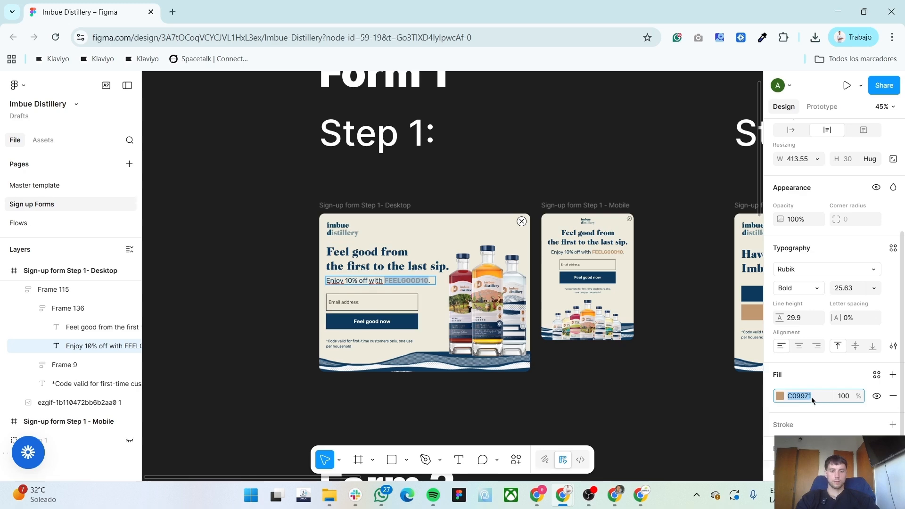
key(alt+Tab)
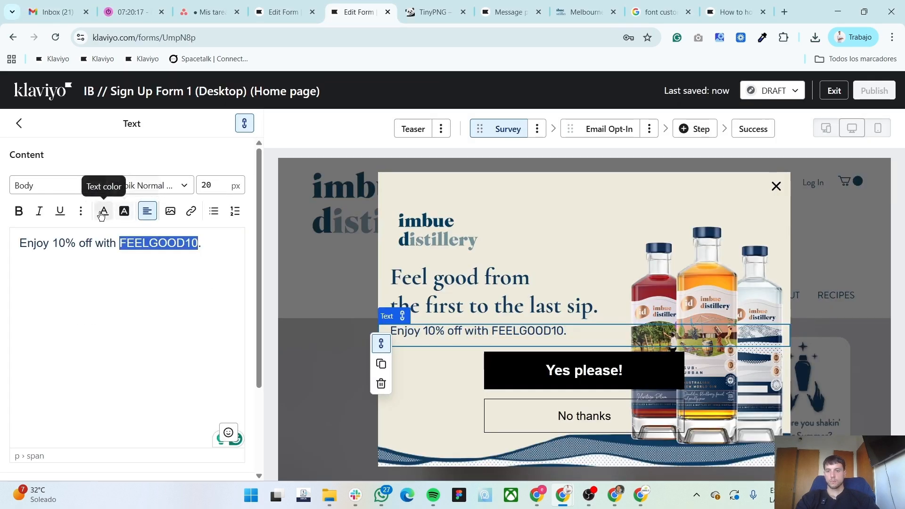
click(101, 216)
double_click(175, 361)
text(C09971)
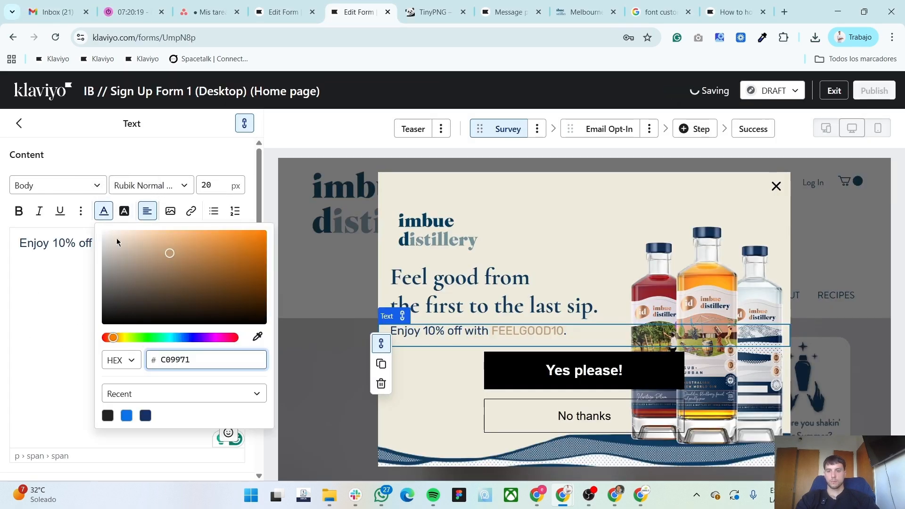
key(Escape)
Make the code FEELGOOD10 bold as in the Figma design and return to the form overview
key(alt+Tab)
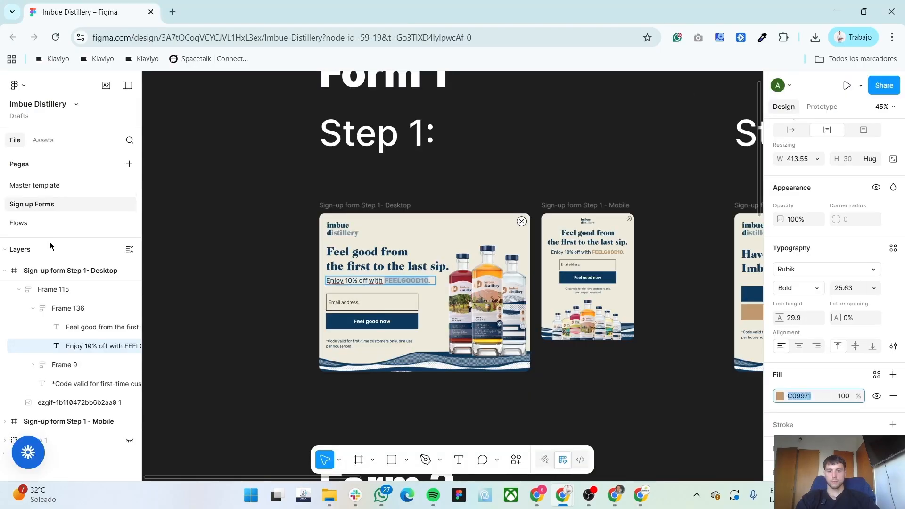
key(alt+Tab)
double_click(143, 249)
click(20, 213)
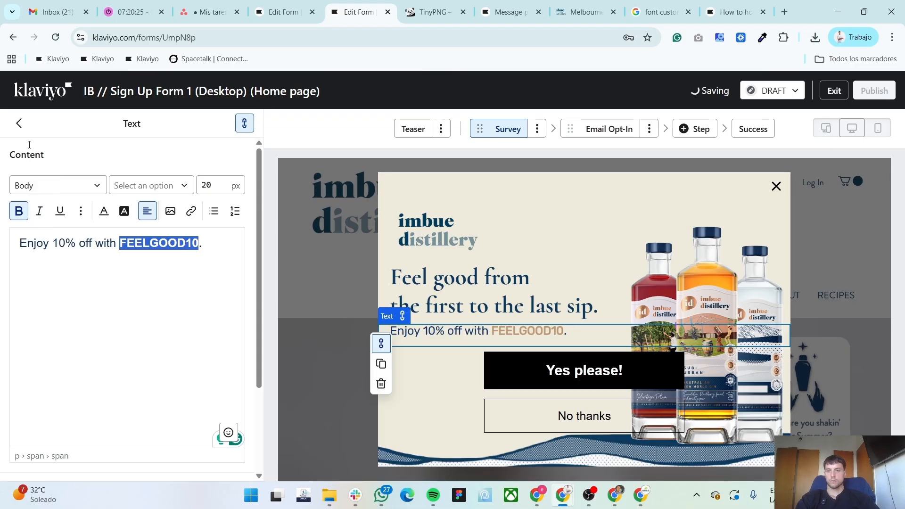
click(19, 124)
Check the email field in the Figma desktop design and delete the Email Opt-In step from the Klaviyo form
key(alt+Tab)
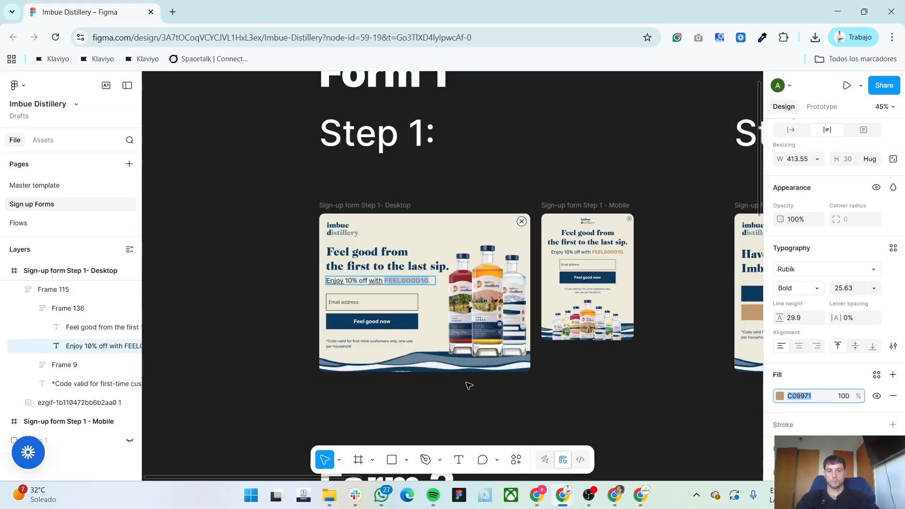
click(355, 305)
key(alt+Tab)
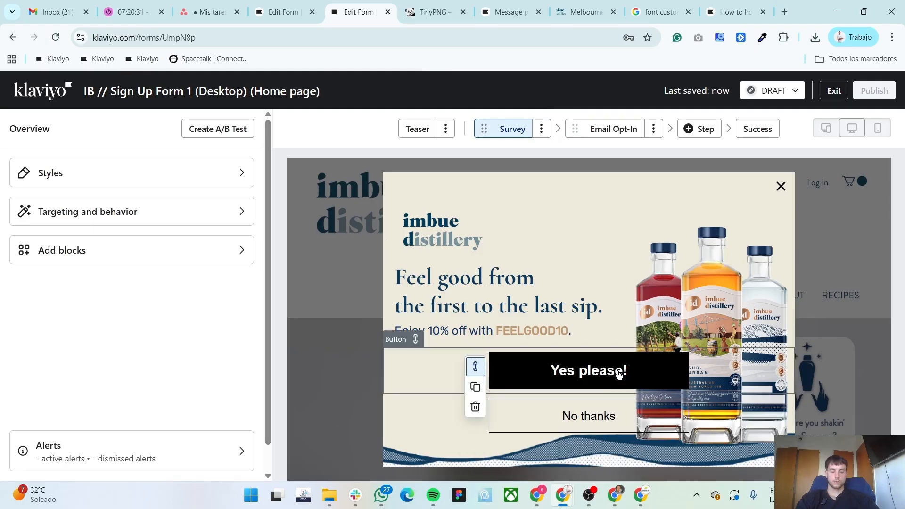
click(654, 129)
click(631, 186)
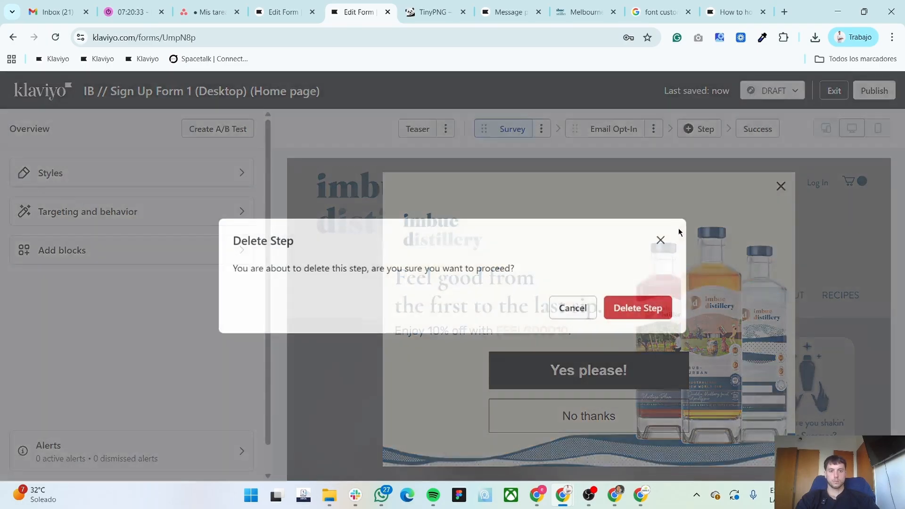
click(643, 308)
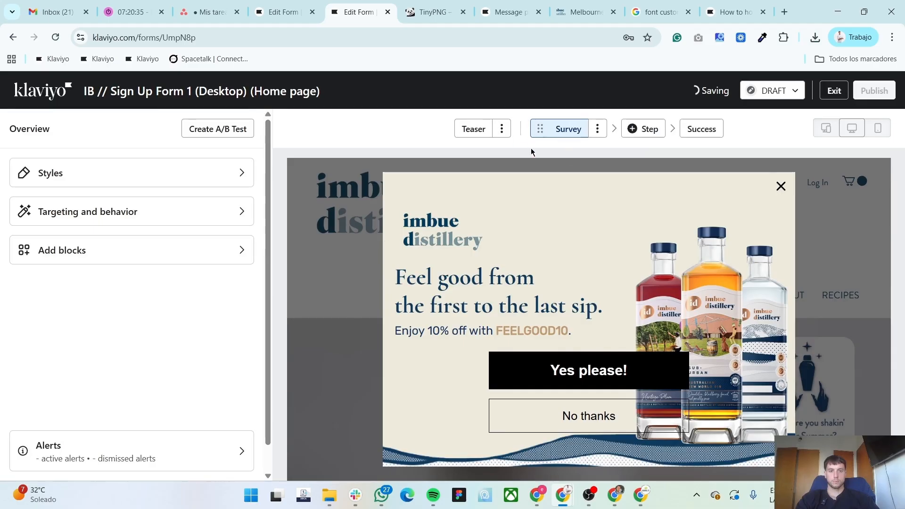
Delete the "No thanks" button block from the Survey step
click(587, 372)
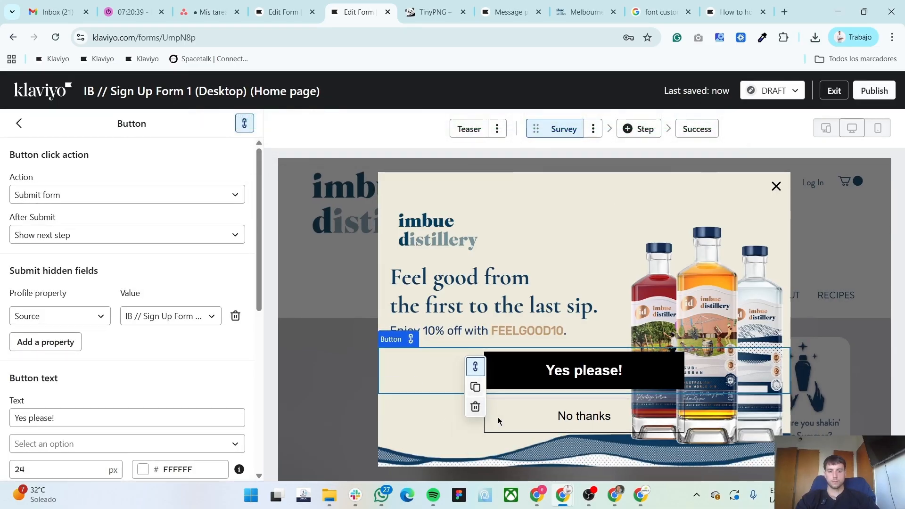
click(525, 425)
click(471, 454)
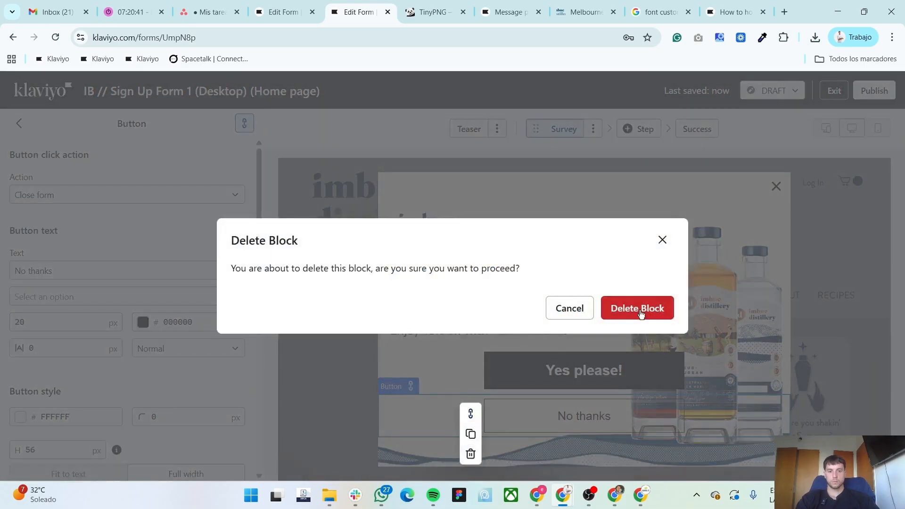
click(640, 312)
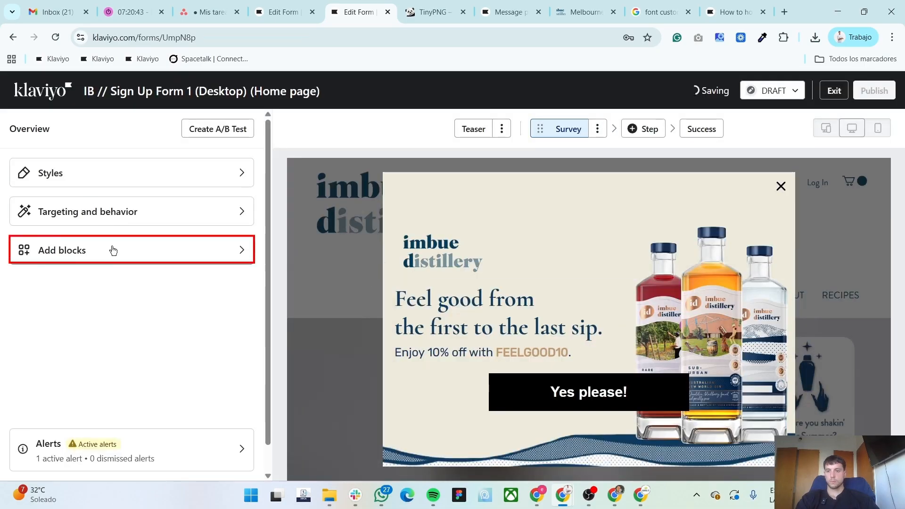
Add an Email input block between the discount line and the "Yes please!" button
click(113, 251)
scroll(155, 349, down, 5)
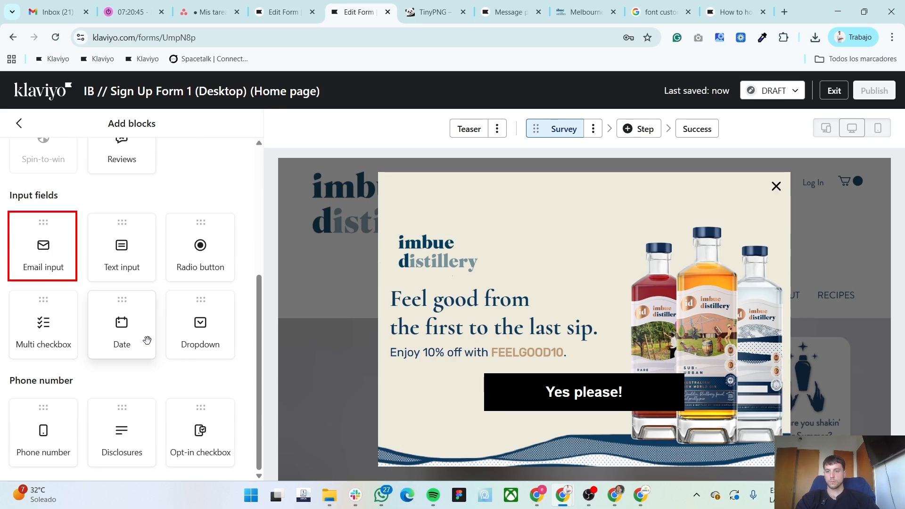
drag(69, 256, 586, 367)
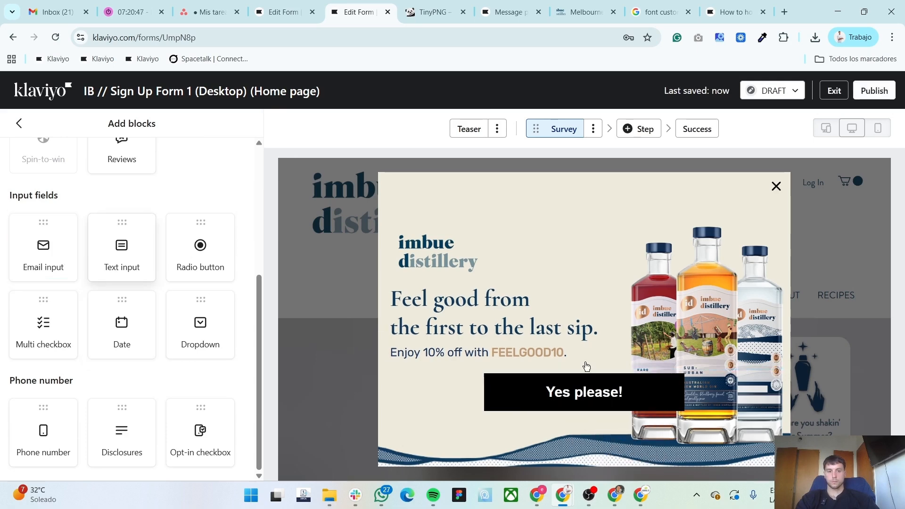
Set the email input's label to "Email address:" as in the Figma design, keeping the label hidden in the form
key(alt+Tab)
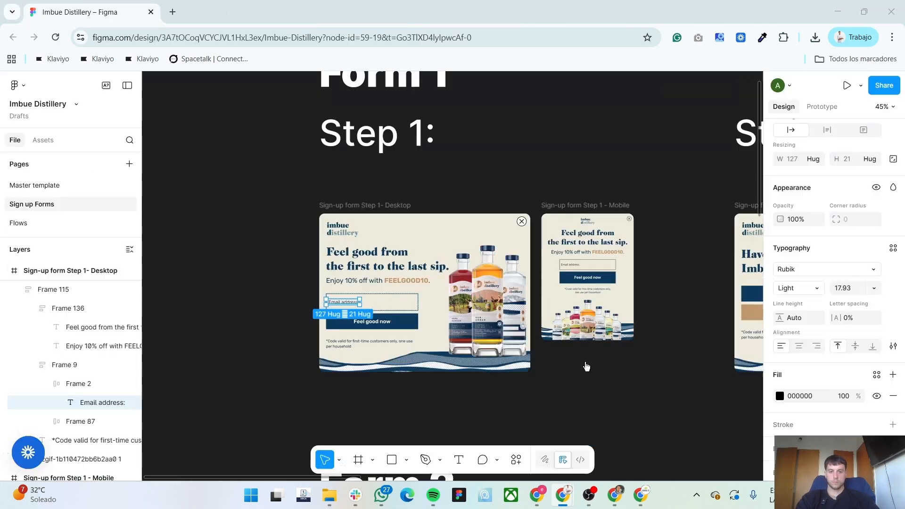
scroll(307, 306, up, 4)
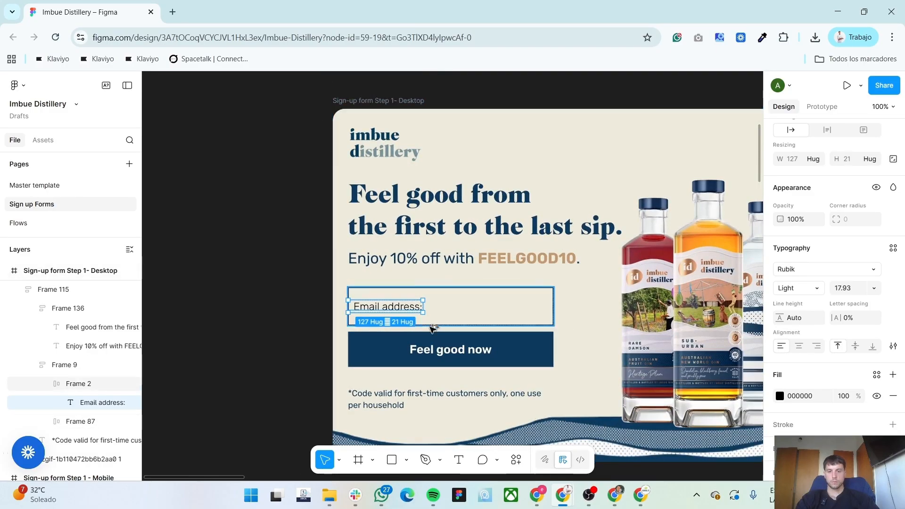
key(alt+Tab)
click(129, 203)
text(Email address:)
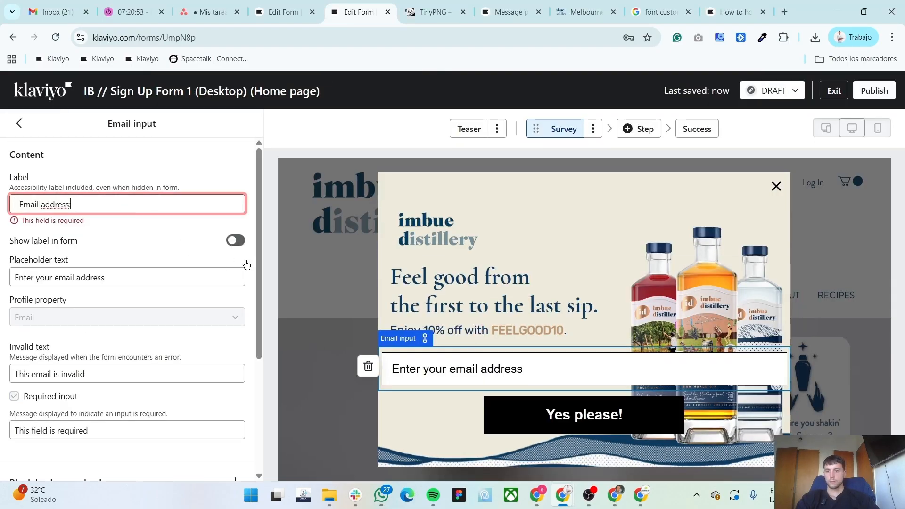
click(238, 241)
click(236, 227)
scroll(78, 262, down, 2)
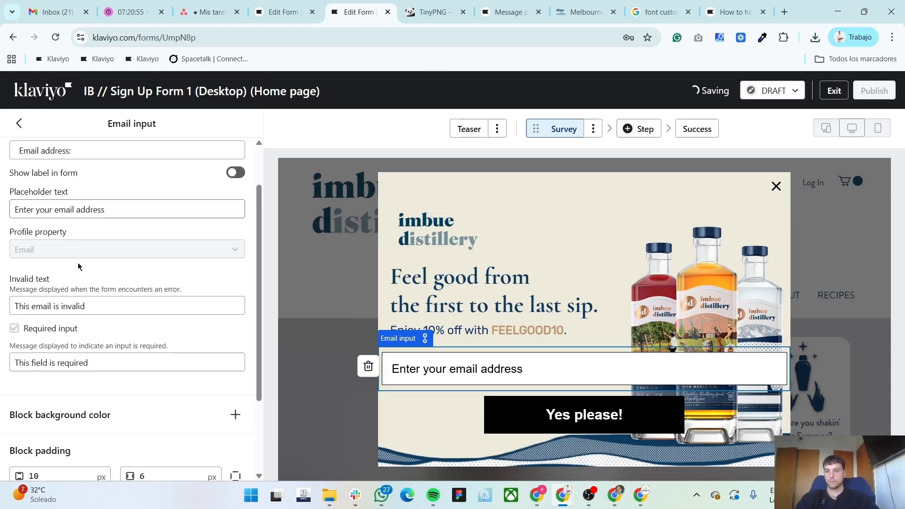
Set the email input's placeholder text to "Email address:" without a leading space
triple_click(120, 206)
text(Email address:)
scroll(85, 267, up, 1)
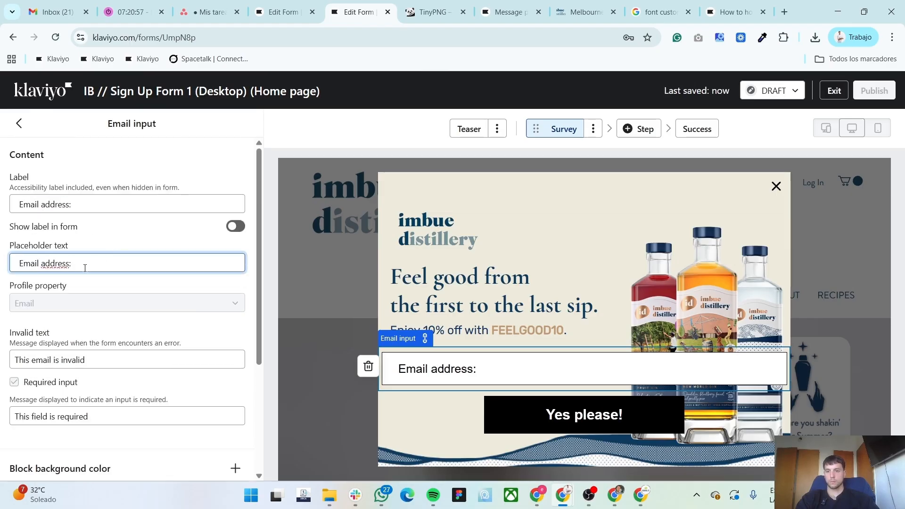
key(BackSpace)
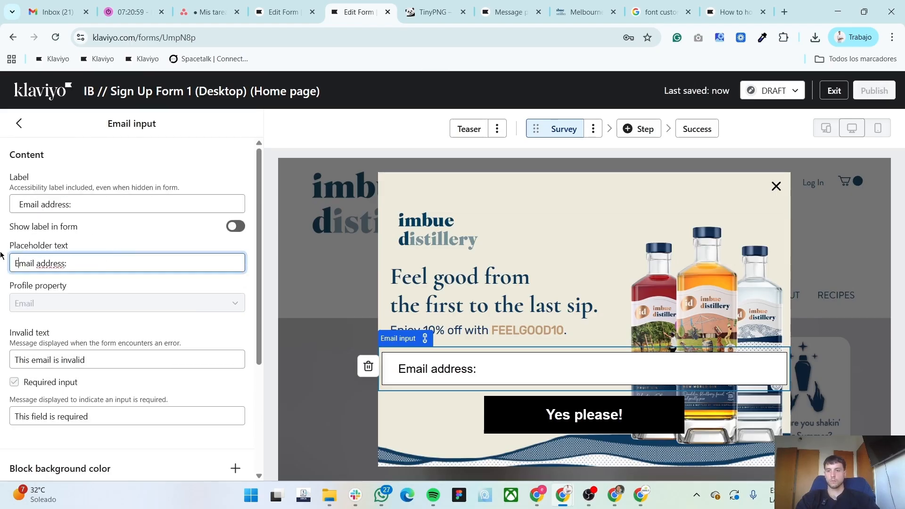
click(18, 124)
Check the email field frame in the Figma desktop design and make the Klaviyo form's input field background fully transparent to match
key(alt+Tab)
scroll(460, 315, up, 1)
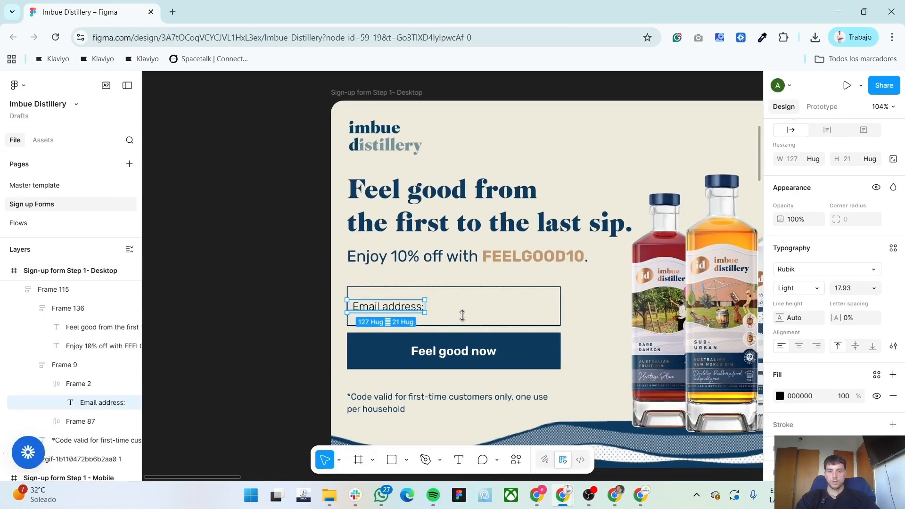
click(519, 310)
scroll(826, 368, down, 2)
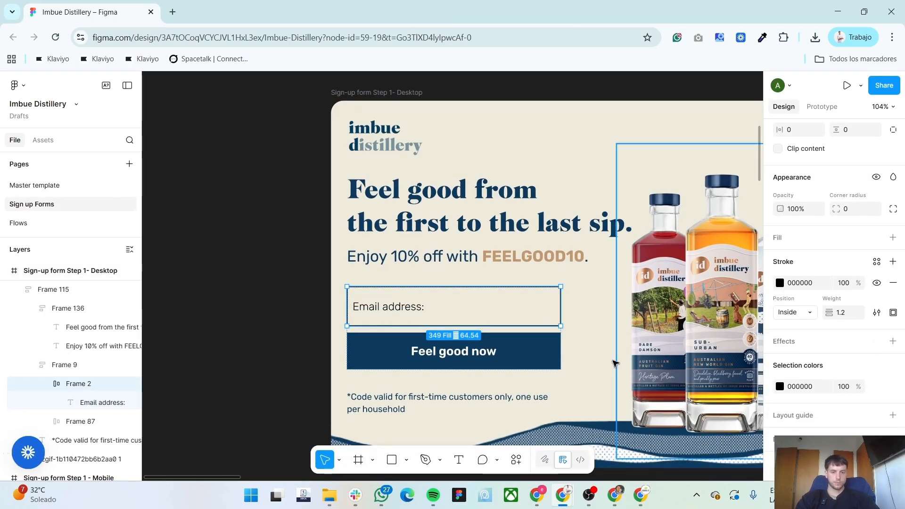
key(alt+Tab)
click(538, 372)
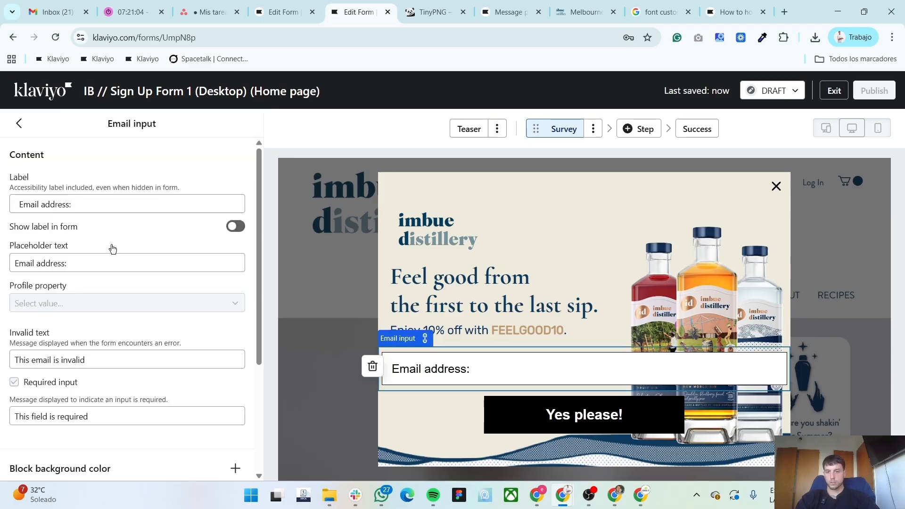
click(19, 123)
click(162, 181)
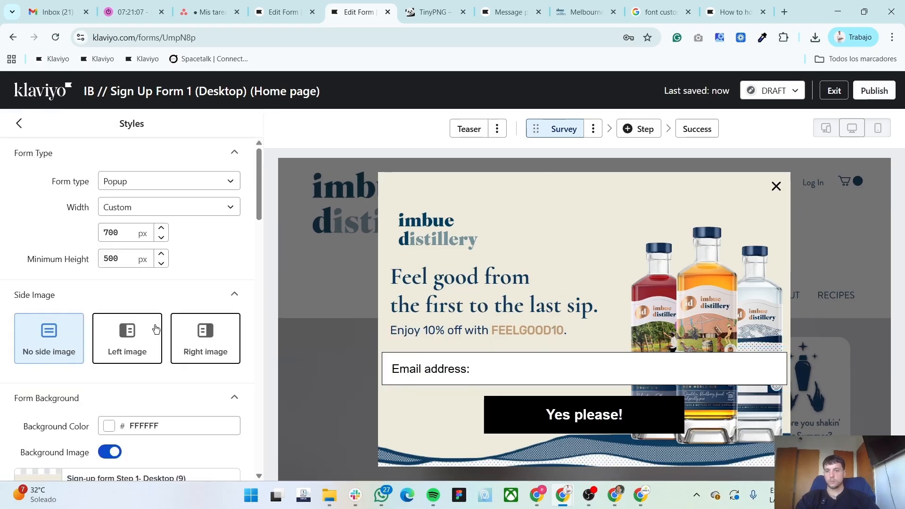
scroll(141, 320, down, 5)
scroll(137, 327, down, 10)
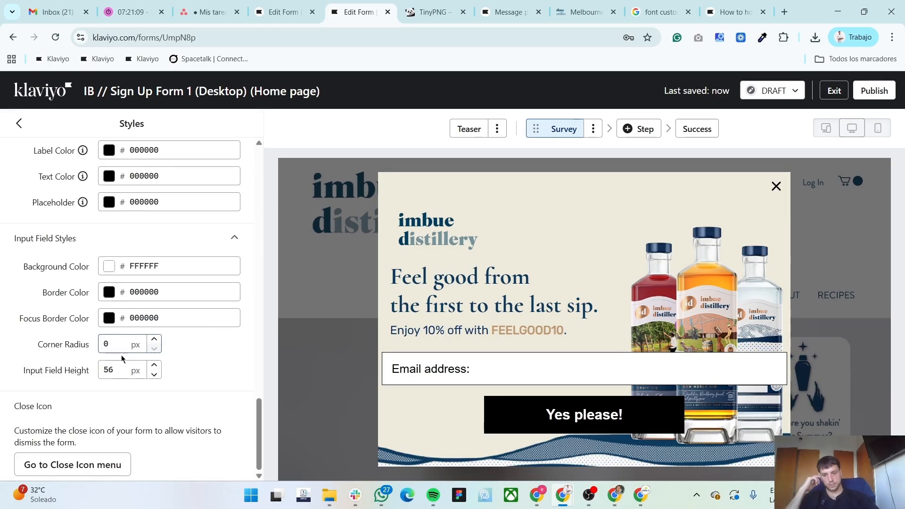
click(111, 273)
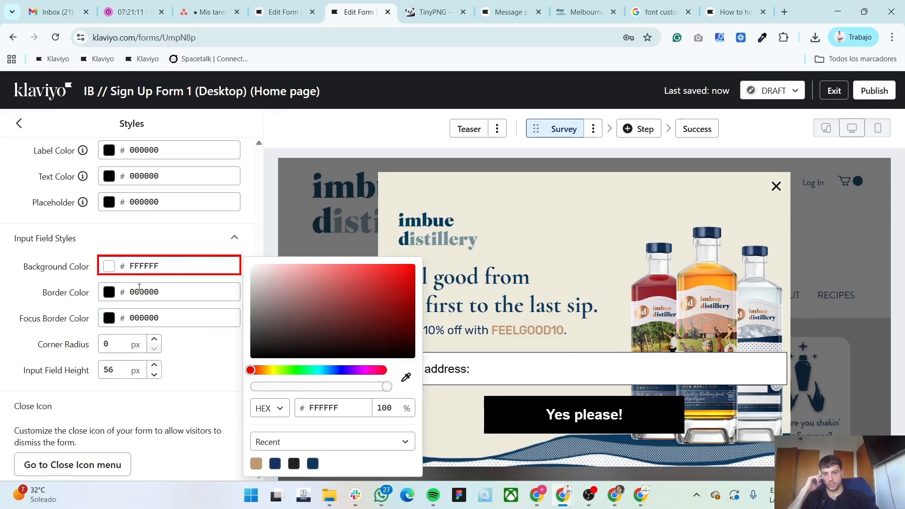
double_click(387, 408)
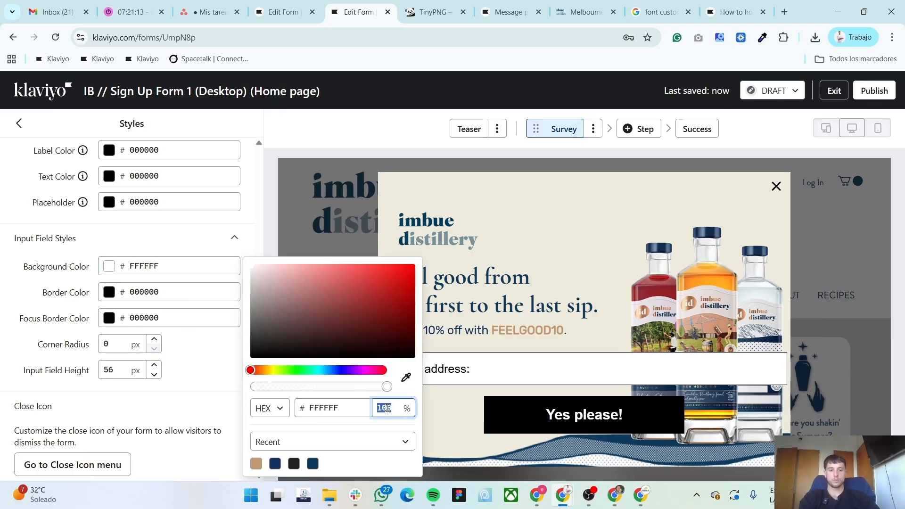
click(24, 300)
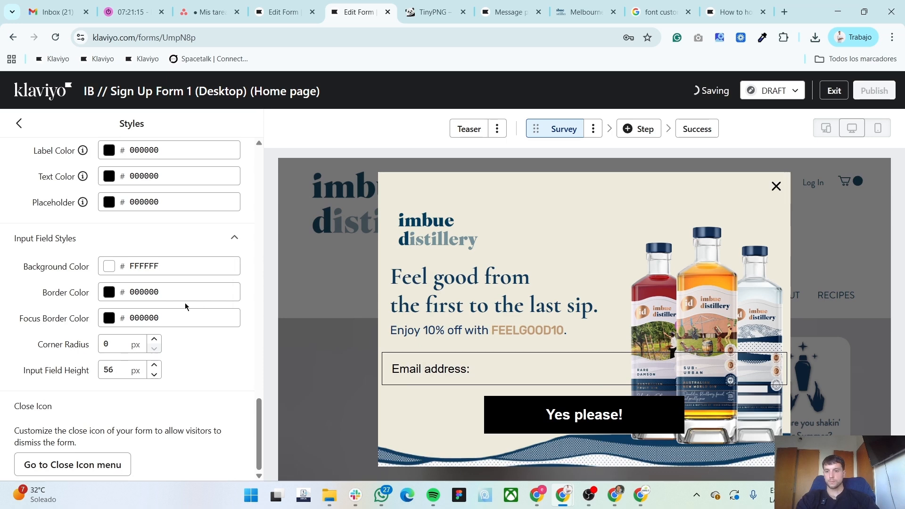
Set the input field border color to the recent navy 123265 in the form styles
click(108, 293)
click(297, 289)
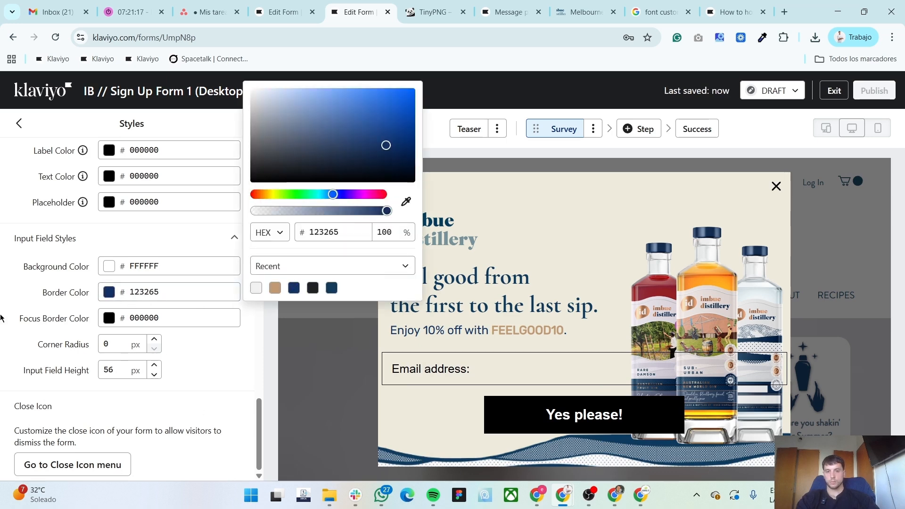
click(121, 334)
Set the opacity of the input field's focus border color to 0%
click(109, 319)
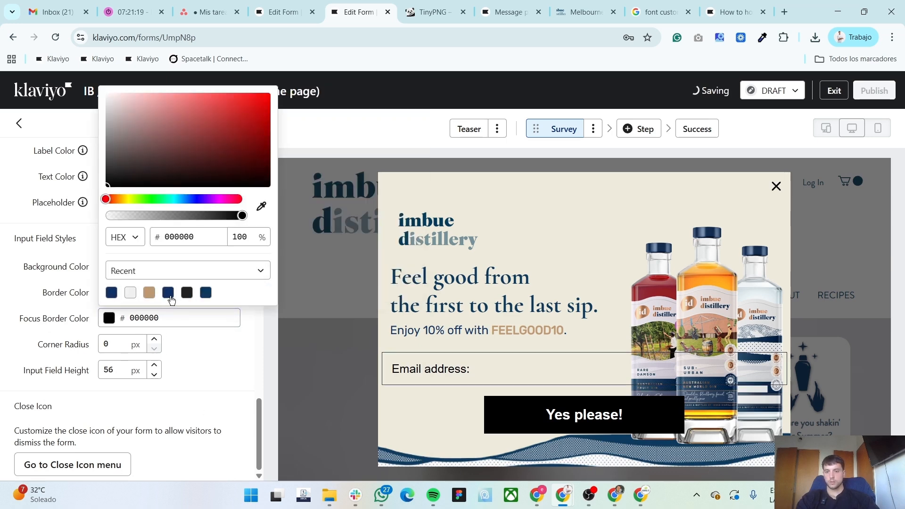
click(188, 335)
click(167, 317)
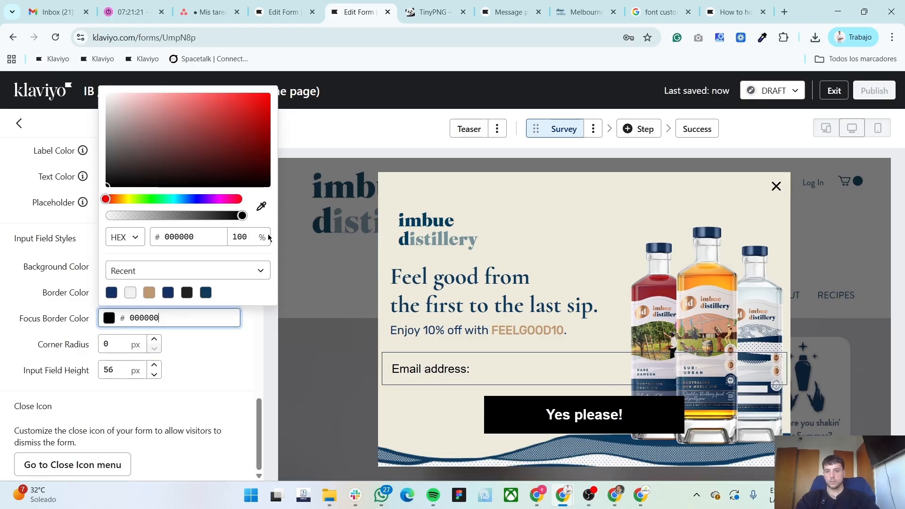
double_click(238, 236)
text(0)
click(68, 368)
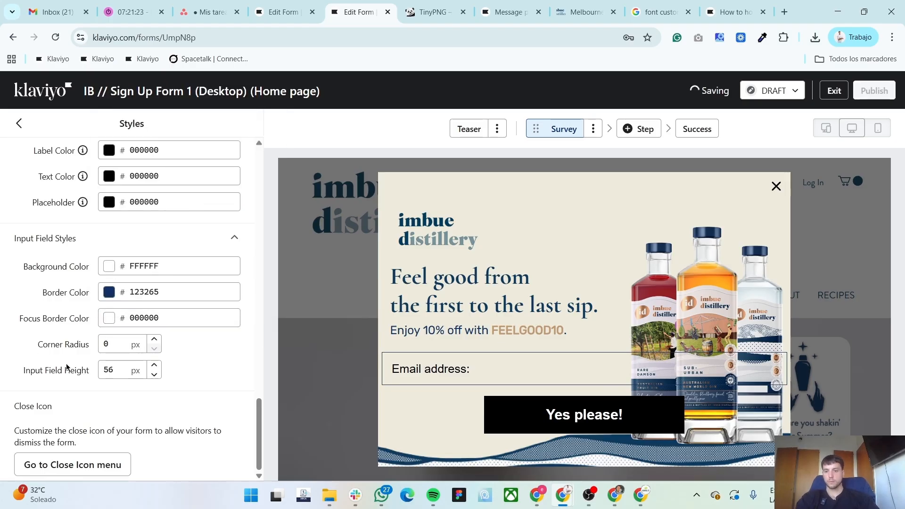
Compare with the Figma design and set the input field height to 55 px
click(117, 350)
key(alt+Tab)
key(alt+Tab)
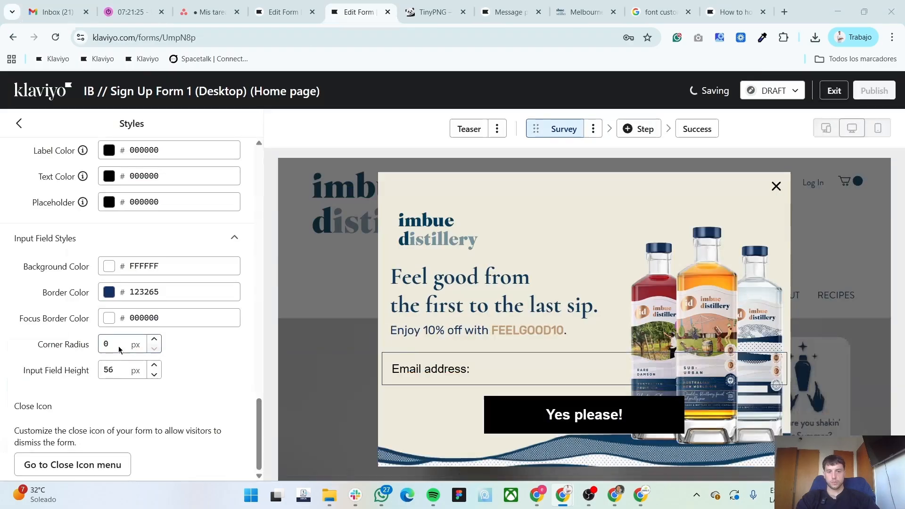
click(127, 371)
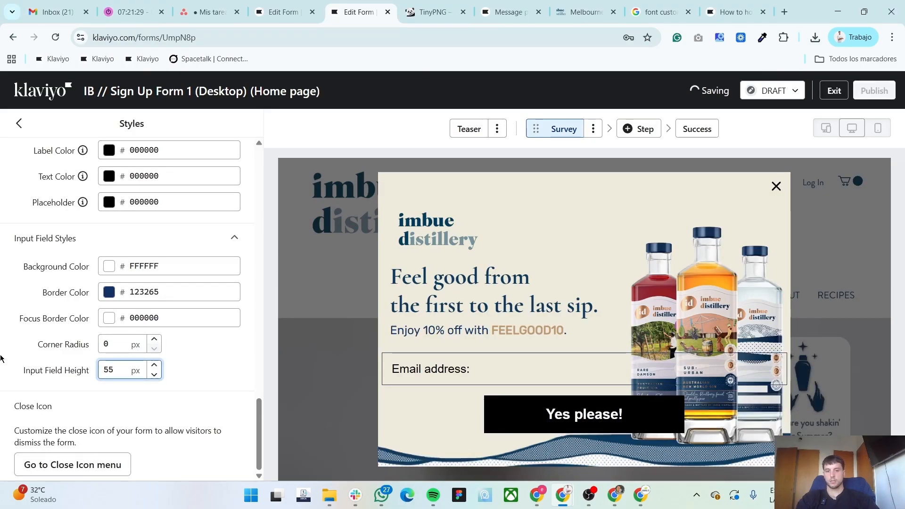
Set the input field text font to Rubik after checking the Figma design
scroll(12, 364, up, 6)
scroll(12, 363, down, 1)
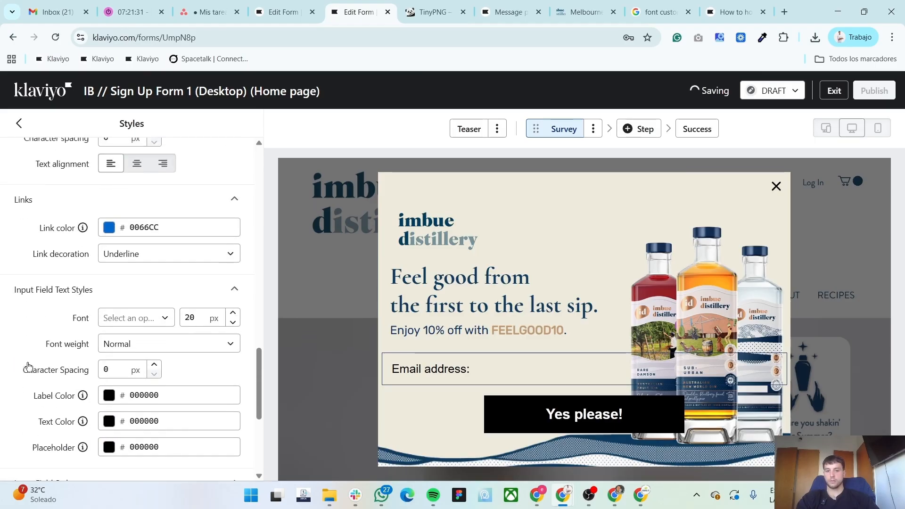
key(alt+Tab)
key(alt+Tab)
click(134, 308)
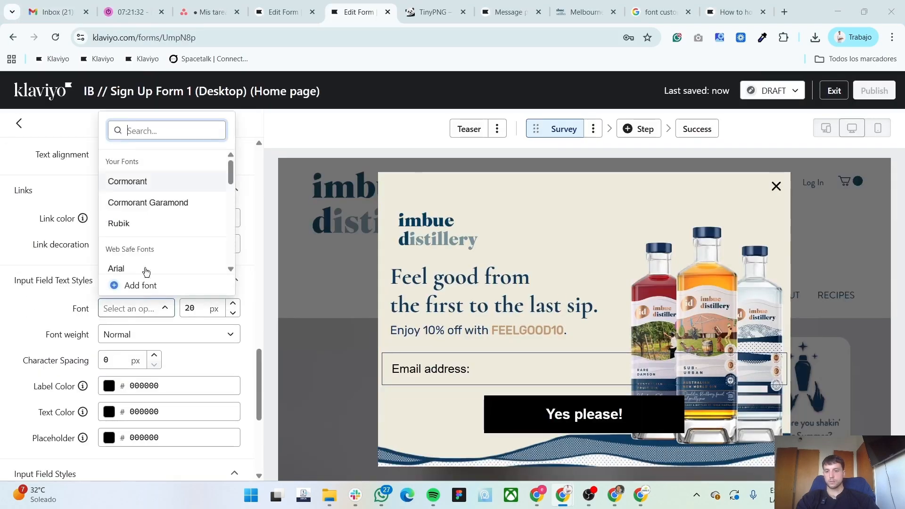
click(153, 223)
scroll(155, 220, down, 1)
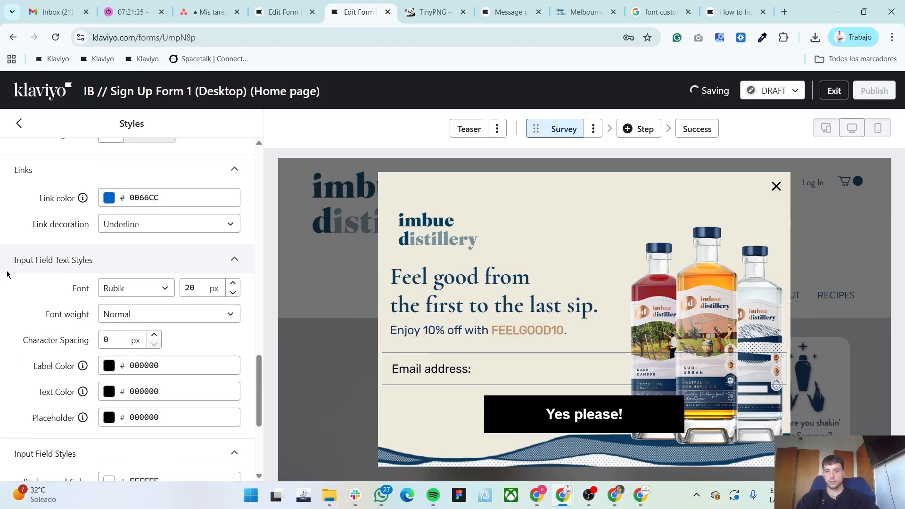
Set the input field's label, text and placeholder colors to navy 123265
scroll(61, 302, down, 1)
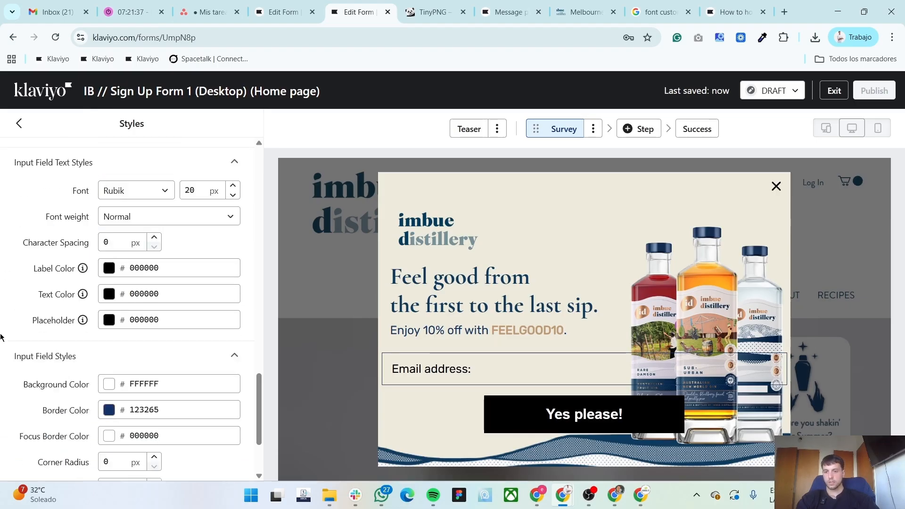
click(110, 270)
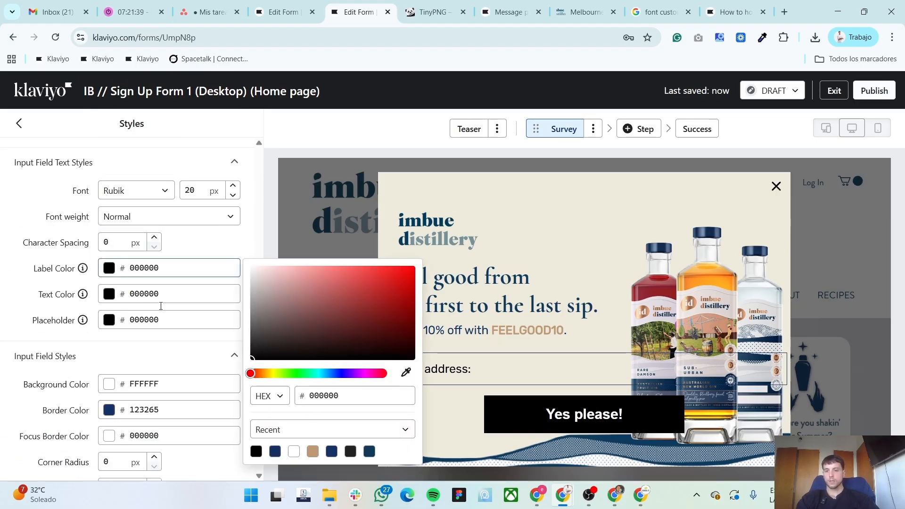
click(276, 452)
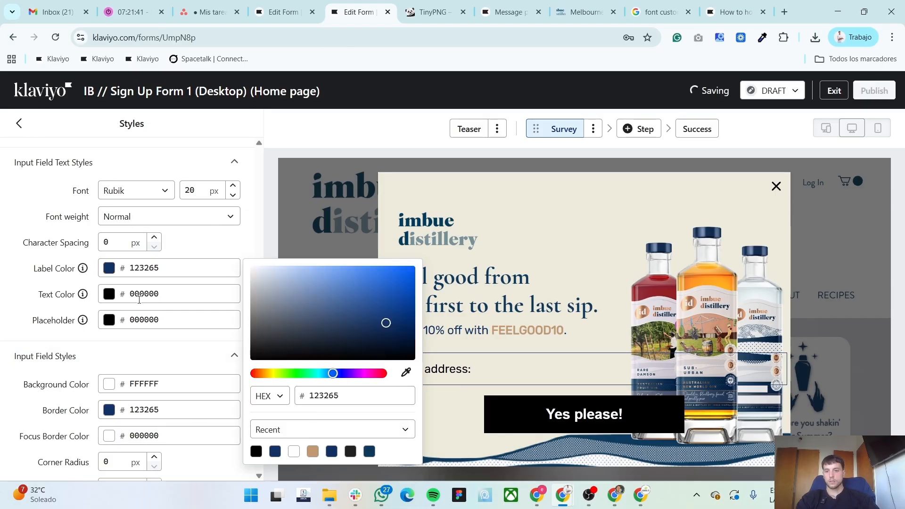
click(110, 296)
click(129, 272)
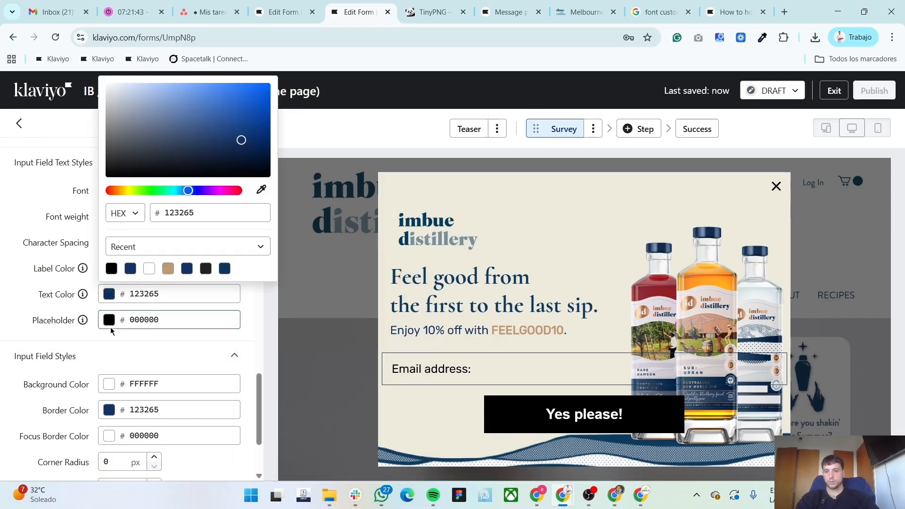
click(110, 321)
click(130, 294)
click(133, 394)
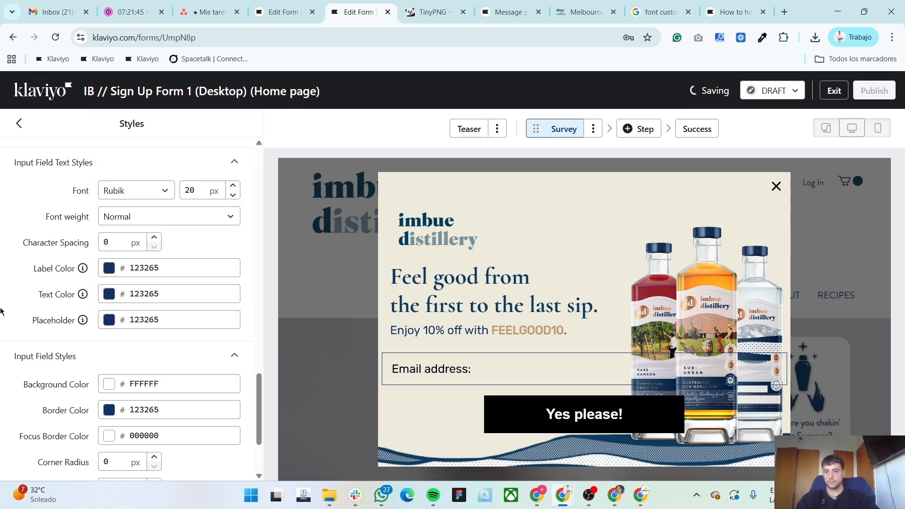
Check the button in the Figma design and change the "Yes please!" button's text to "Feel good now" in Klaviyo
scroll(133, 394, up, 4)
key(alt+Tab)
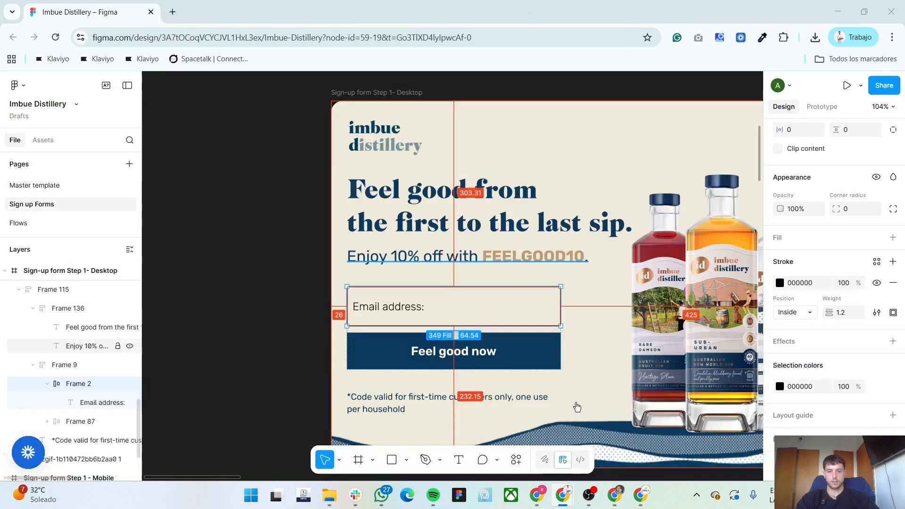
click(509, 355)
key(alt+Tab)
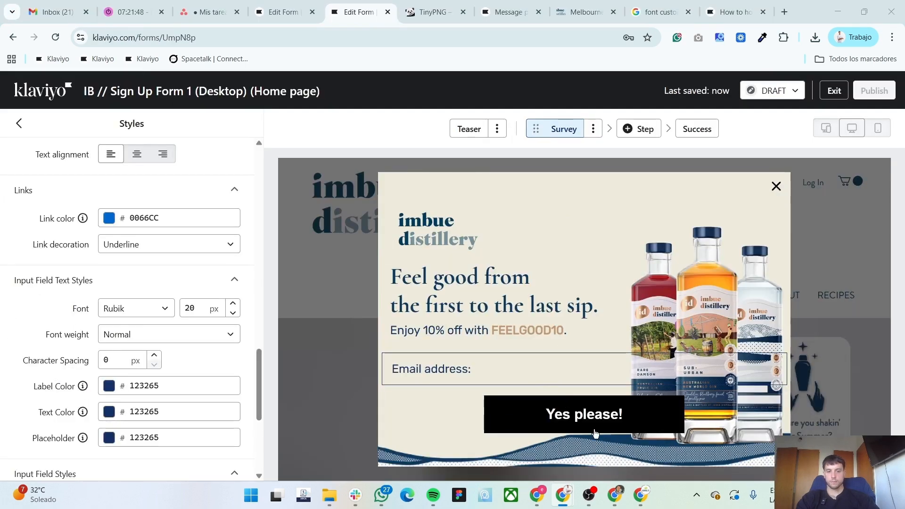
click(592, 426)
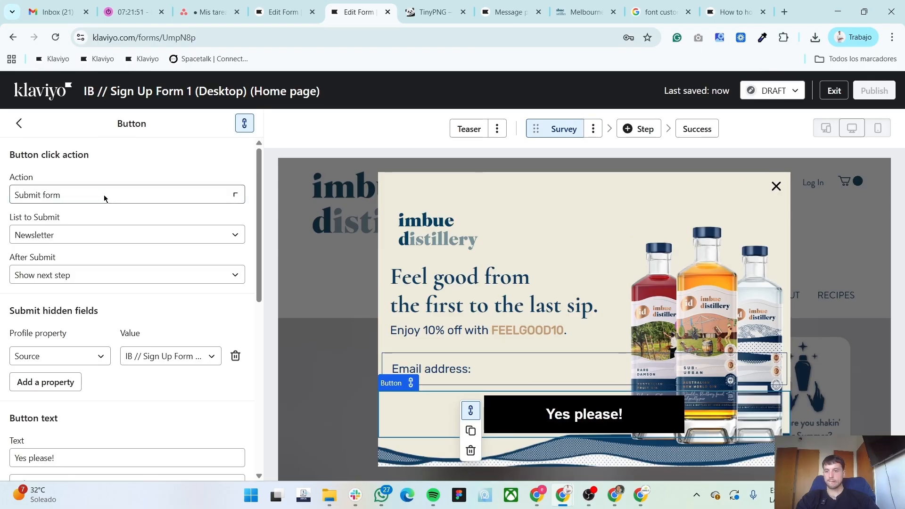
scroll(97, 279, down, 3)
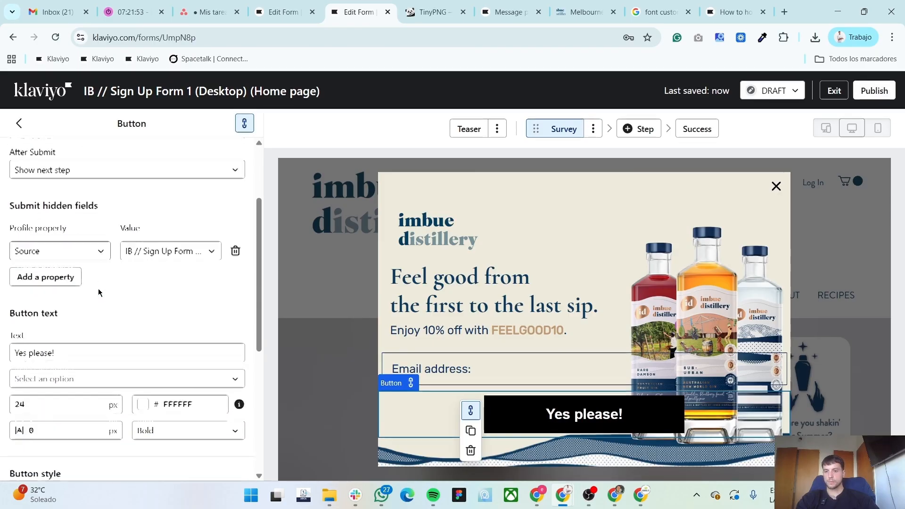
triple_click(85, 340)
text(Feel good now)
key(Tab)
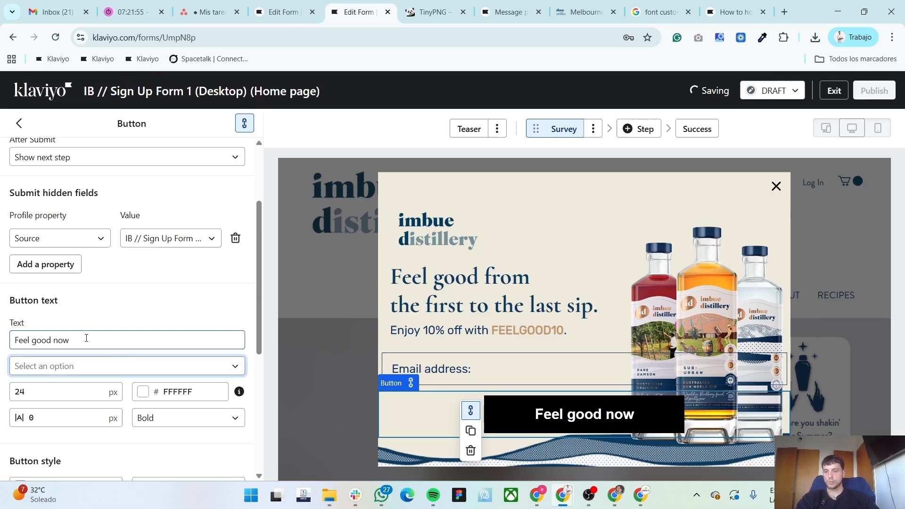
Set the button text's font to Rubik Normal 400 at 22 px
click(131, 368)
scroll(108, 264, down, 3)
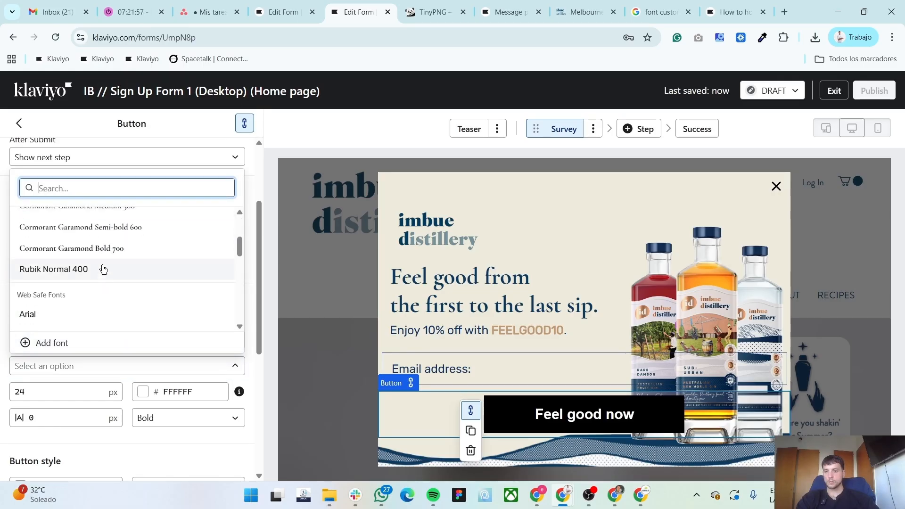
click(103, 269)
scroll(1, 312, down, 3)
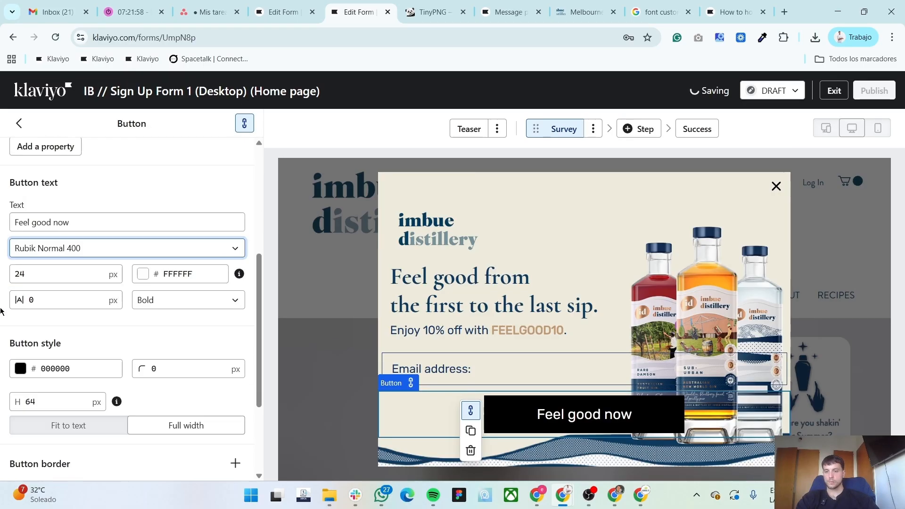
click(70, 274)
key(Down)
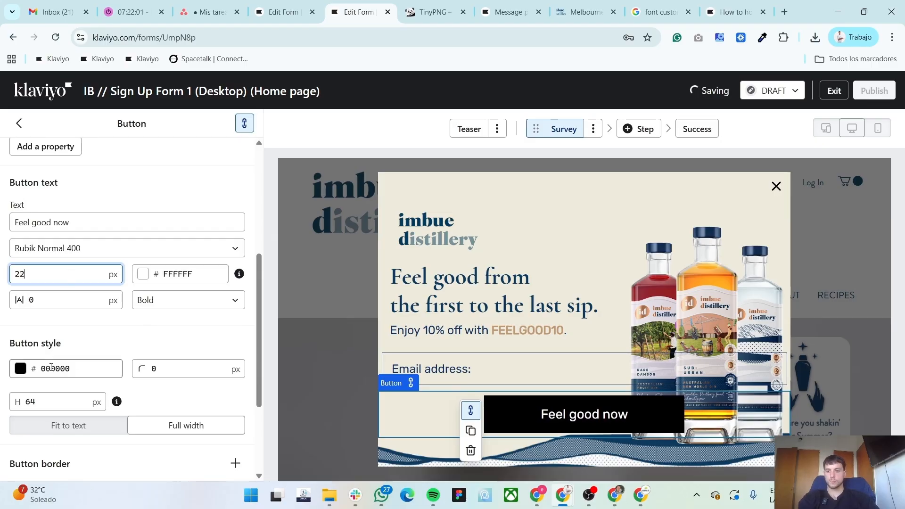
Set the "Feel good now" button's background color to navy 123265 and its height to 55 px
click(20, 369)
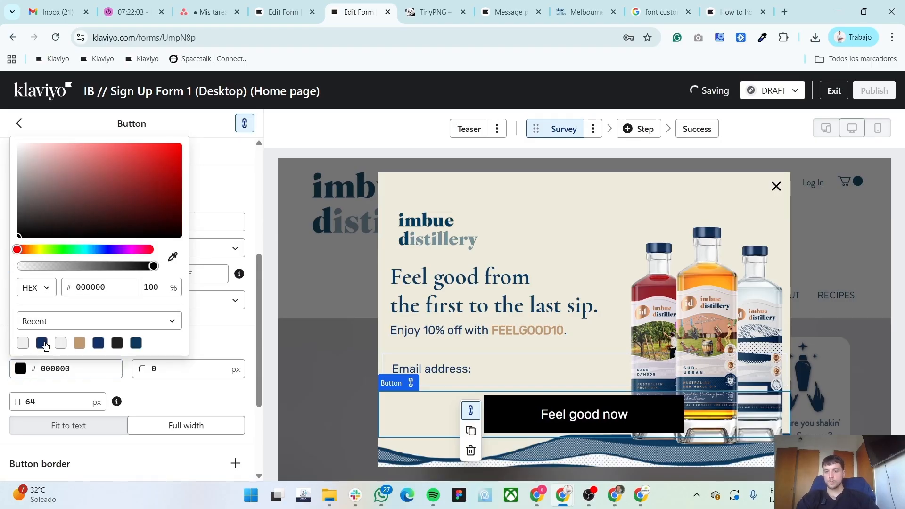
click(44, 345)
double_click(44, 397)
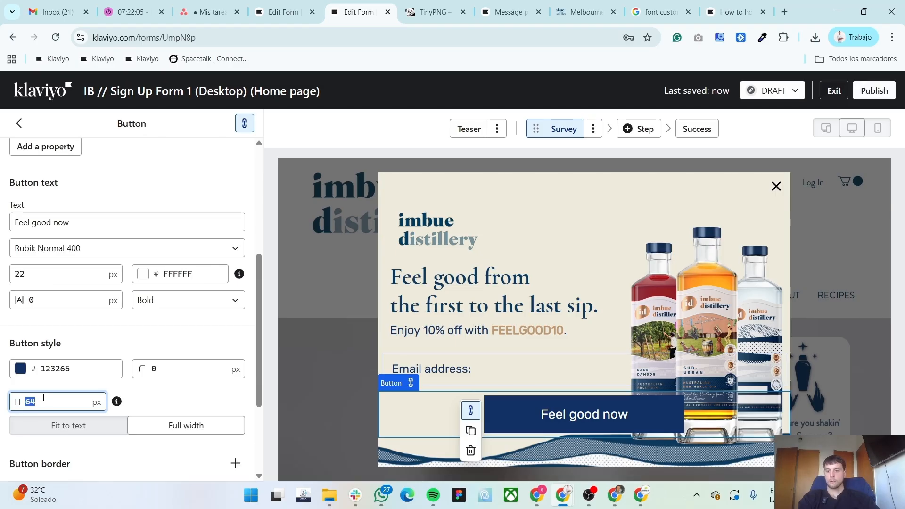
text(55)
scroll(180, 380, down, 3)
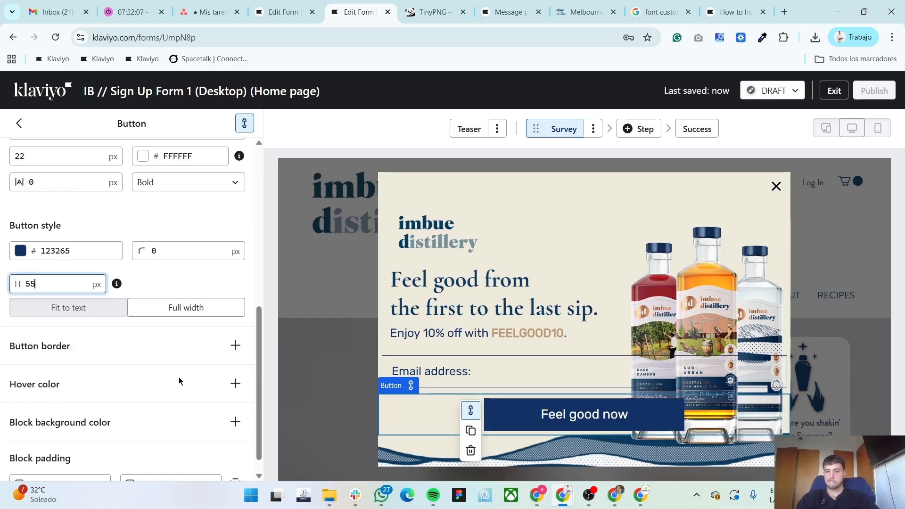
Give the "Feel good now" button block individual padding of 20 px on the left and 400 px on the right
scroll(182, 364, up, 6)
scroll(172, 350, down, 6)
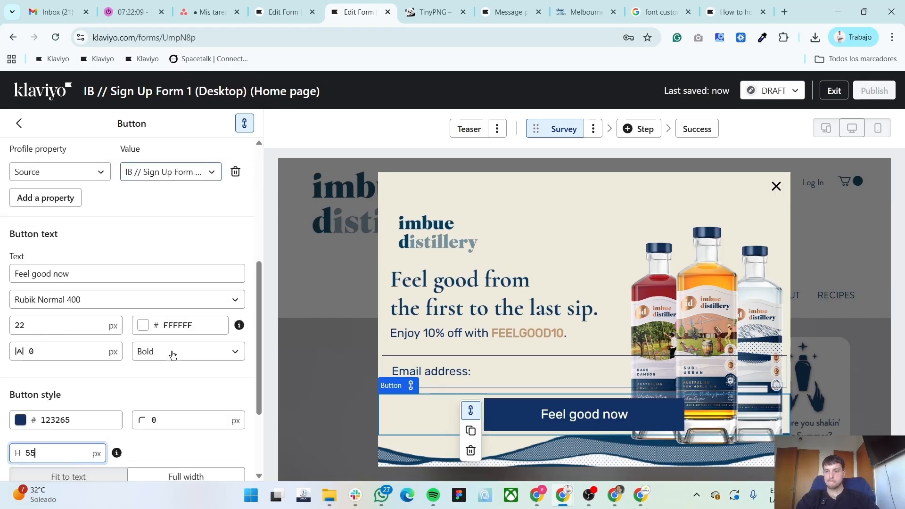
double_click(183, 456)
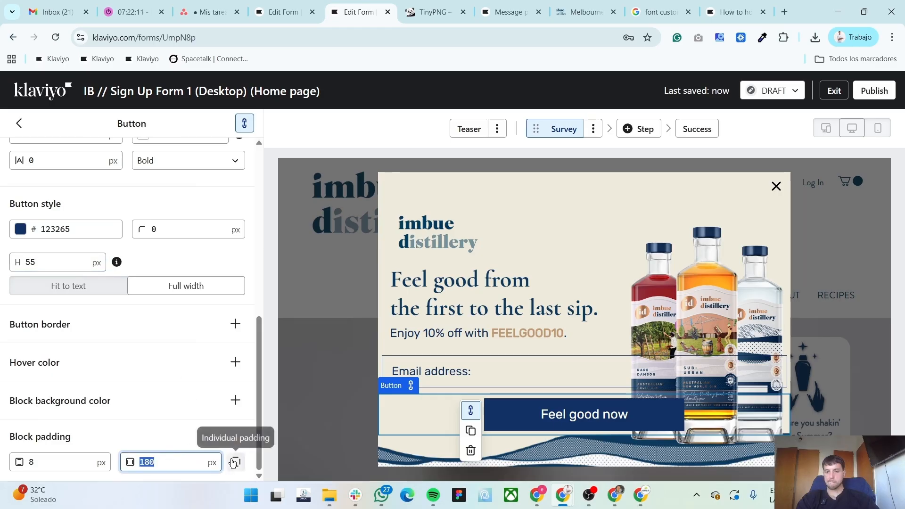
click(235, 461)
text(20)
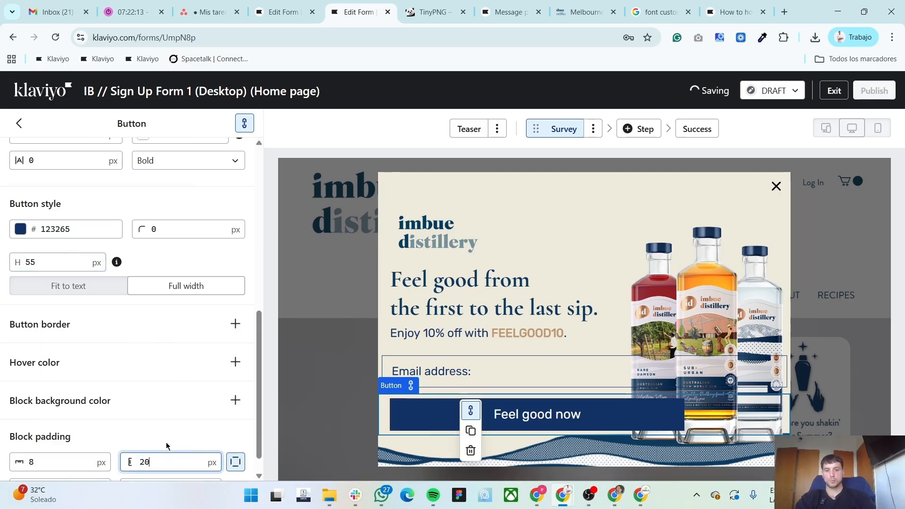
scroll(166, 442, down, 1)
double_click(169, 460)
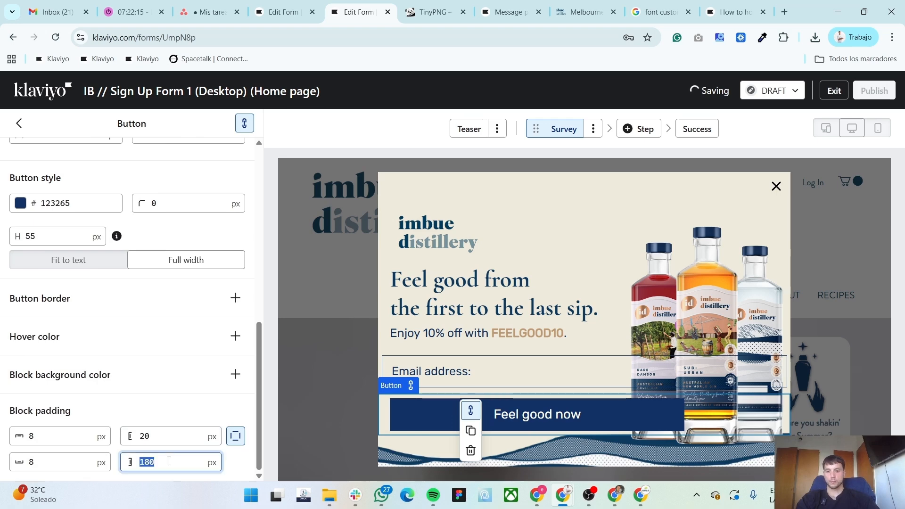
text(400)
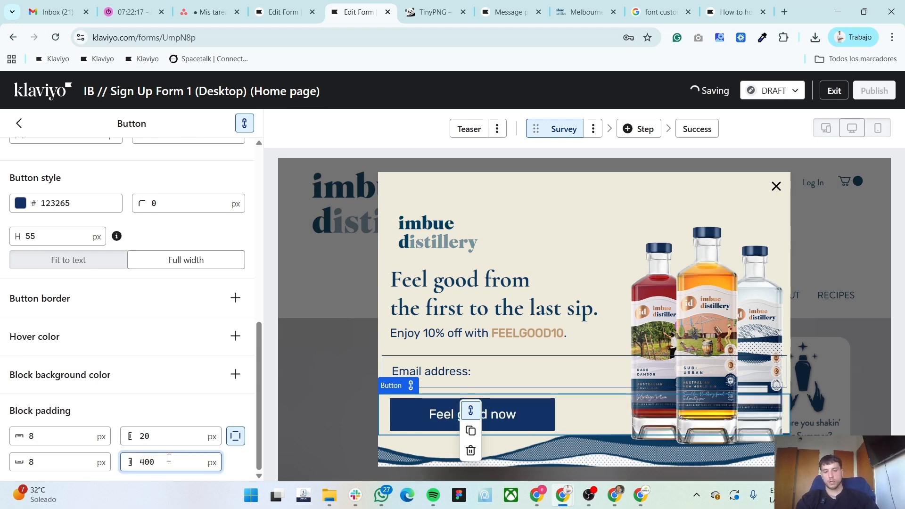
Check the Figma design, then set the email input block's individual padding to 20 px left and 400 px right
key(alt+Tab)
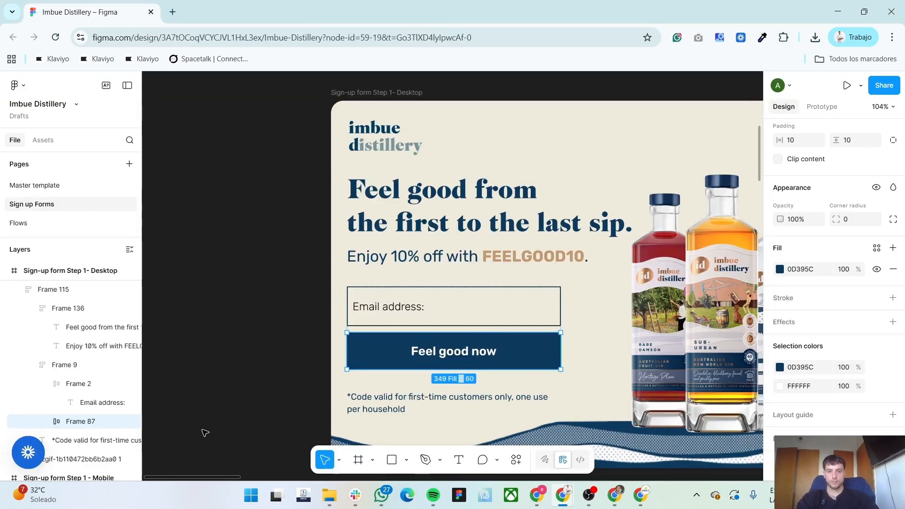
key(alt+Tab)
click(545, 370)
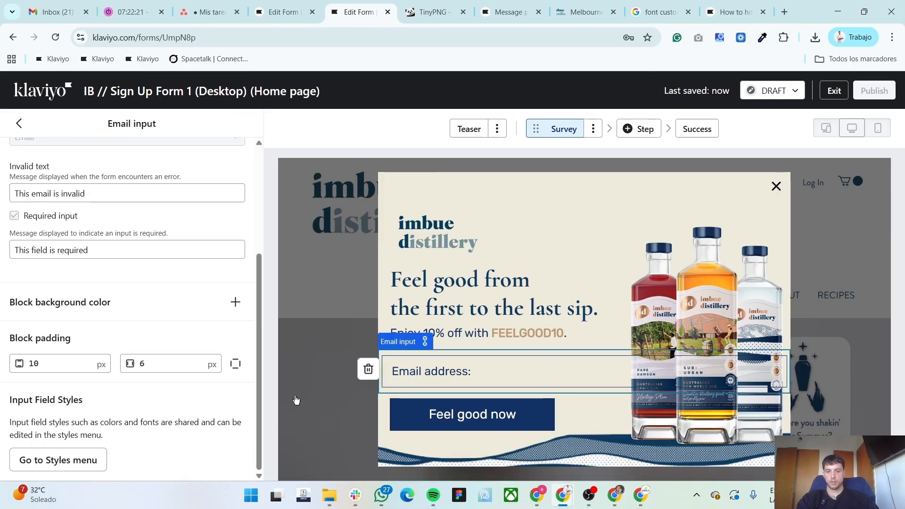
click(236, 363)
click(162, 363)
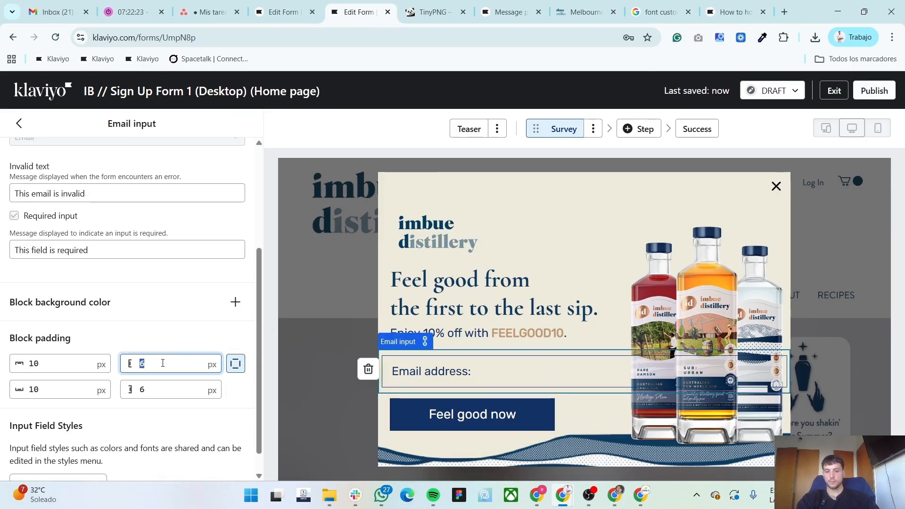
text(20)
key(Tab)
key(Tab)
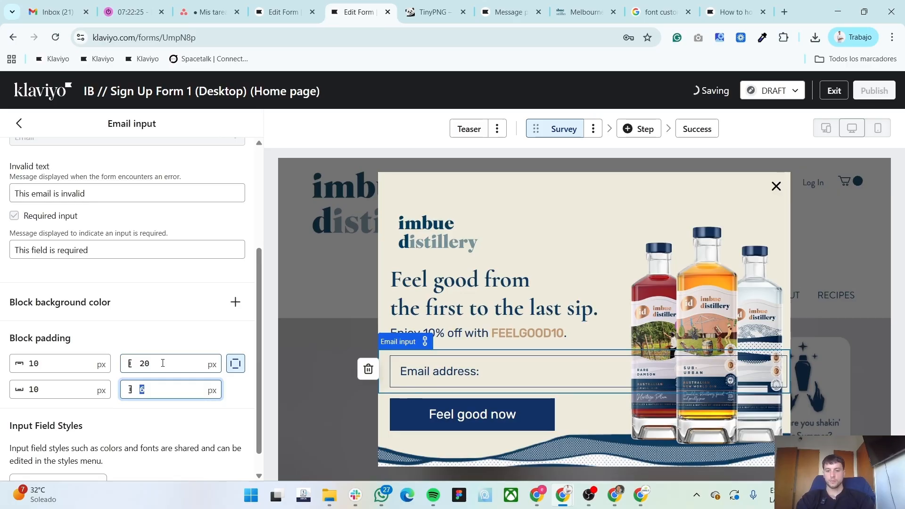
text(400)
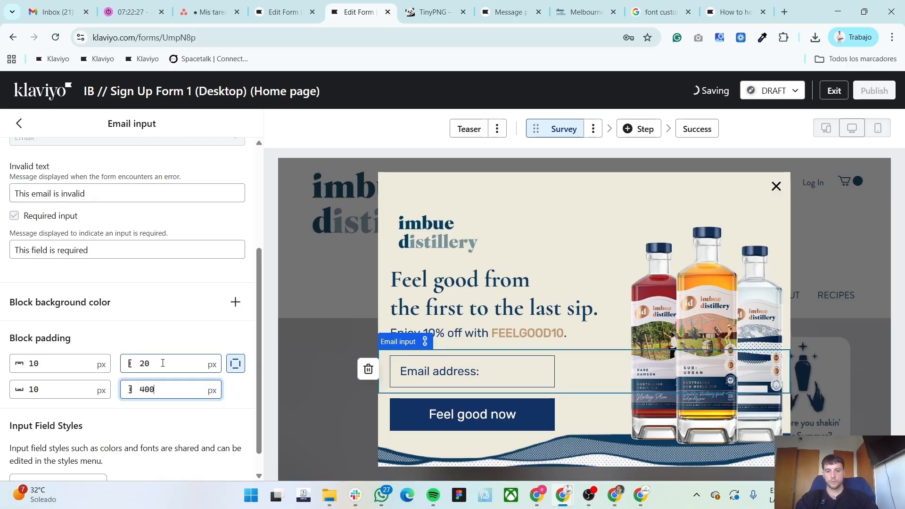
Add a text block below the button with Figma's disclaimer "*Code valid for first-time customers only, one use per household"
key(alt+Tab)
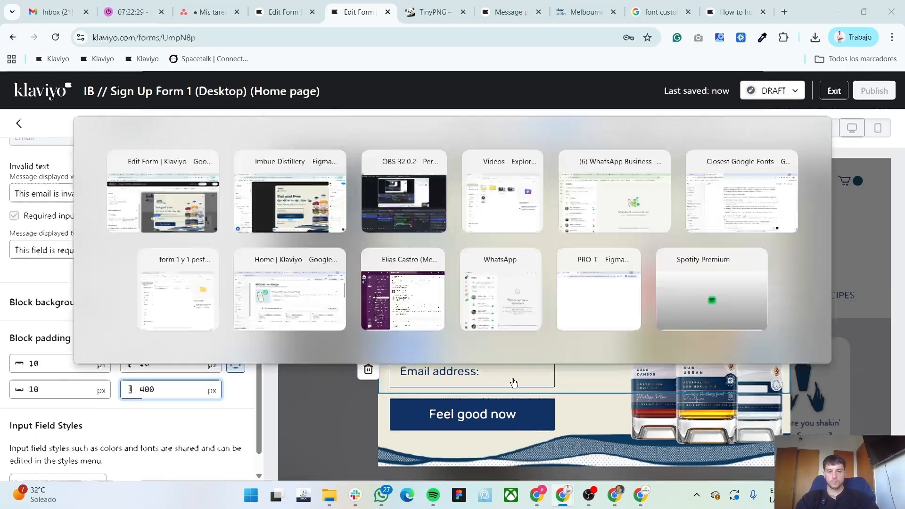
click(383, 408)
key(alt+Tab)
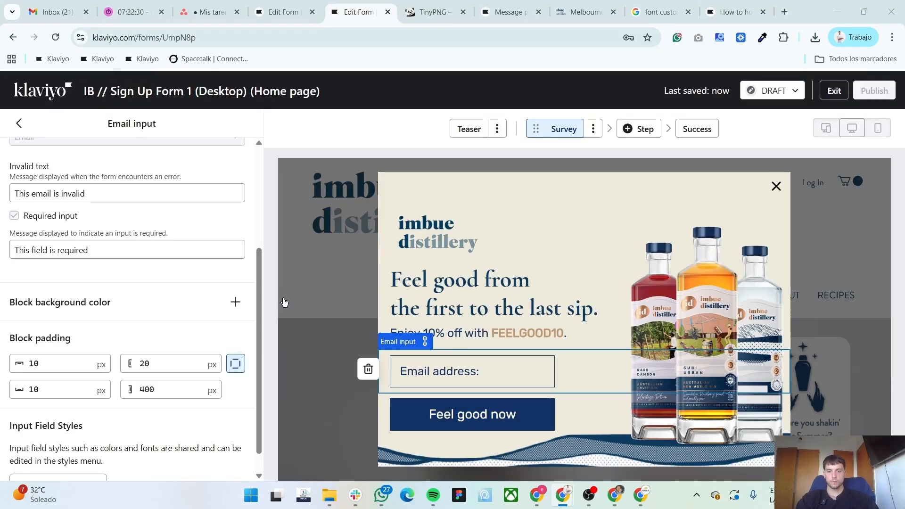
key(Escape)
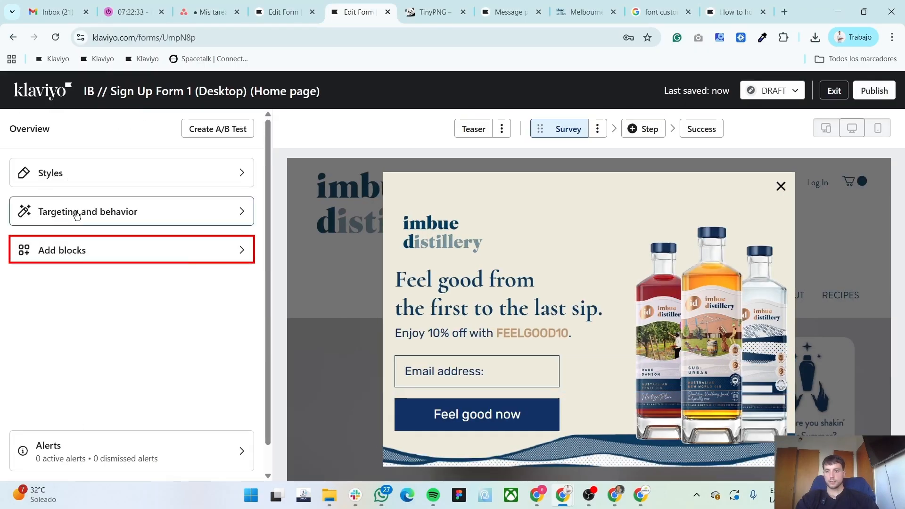
click(57, 249)
drag(56, 220, 511, 434)
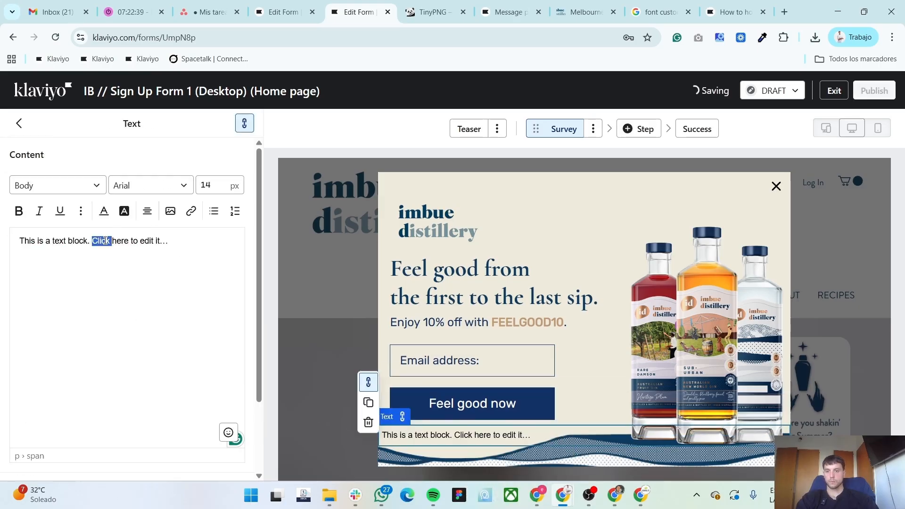
key(ctrl+a)
text(*Code valid for first-time customers only, one use per household)
Set the disclaimer text's font to Rubik Normal and its color to navy 123265
key(ctrl+a)
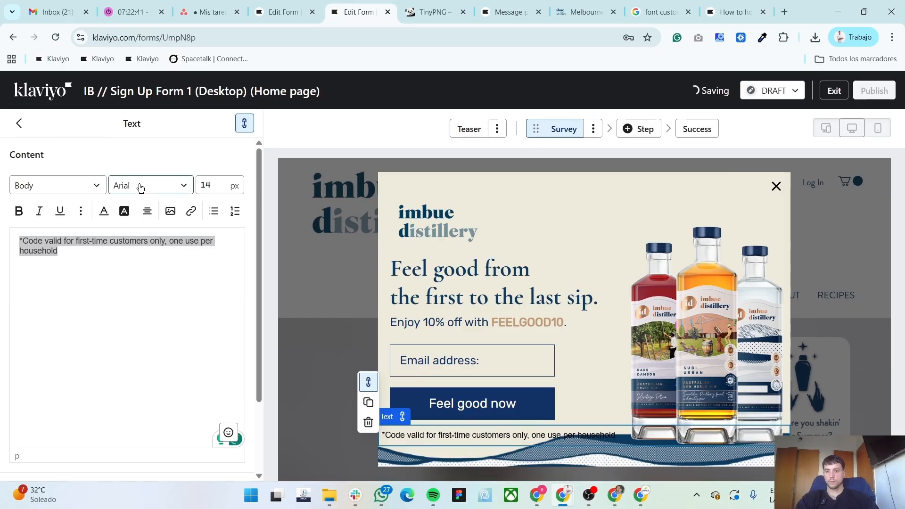
click(137, 185)
scroll(176, 284, up, 1)
click(172, 294)
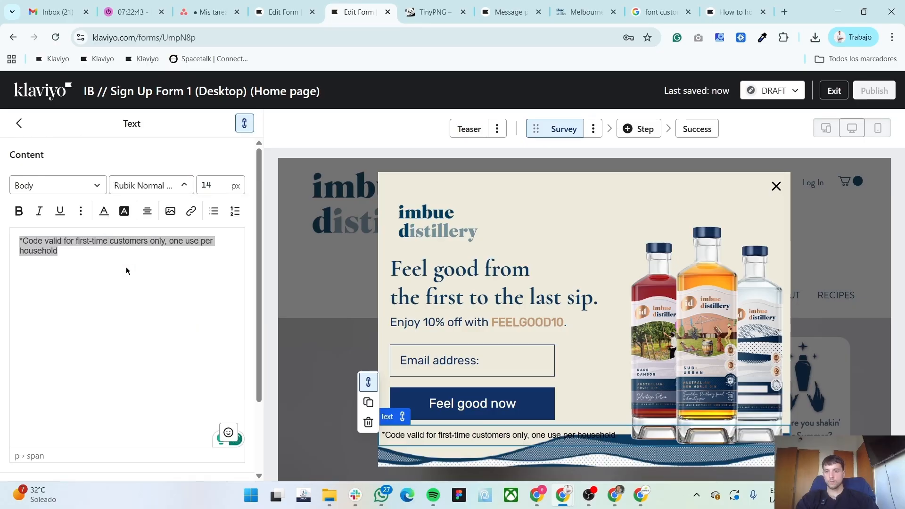
click(104, 211)
click(127, 416)
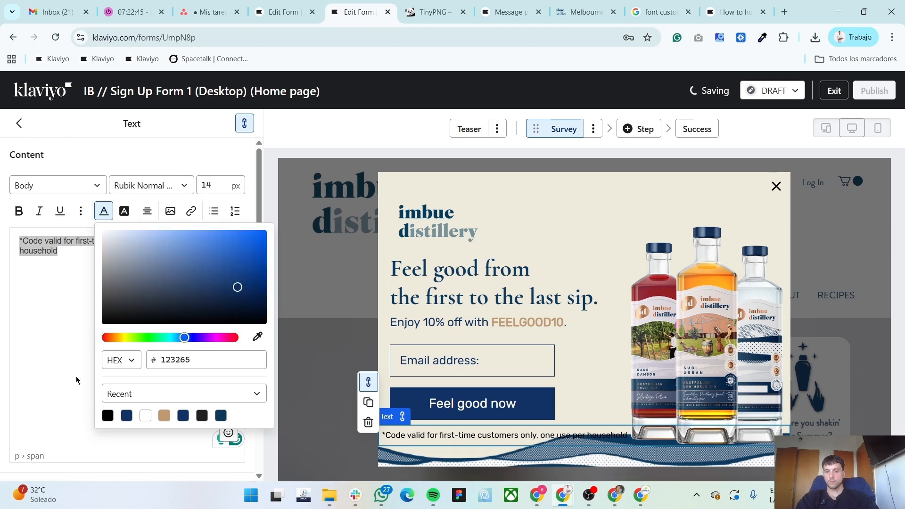
Compare the disclaimer with the Figma design and break its text onto a new line before "one use per household"
key(alt+Tab)
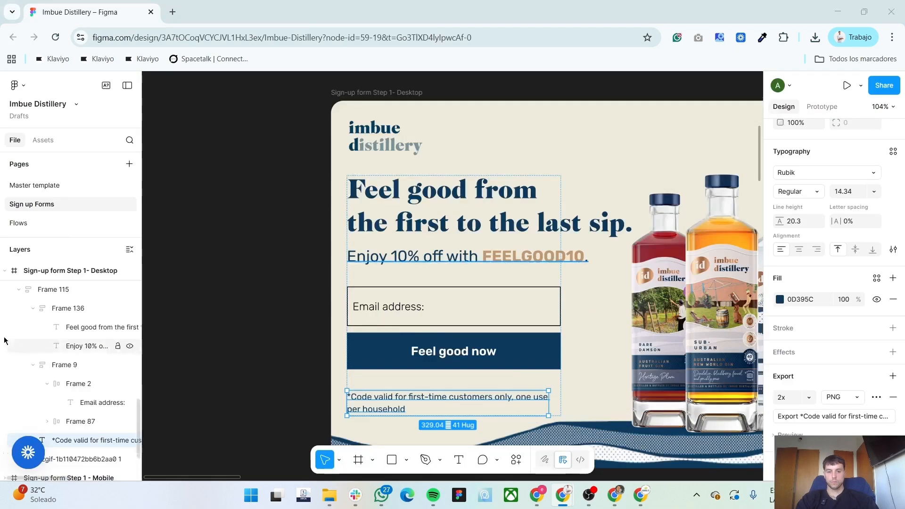
key(alt+Tab)
click(73, 245)
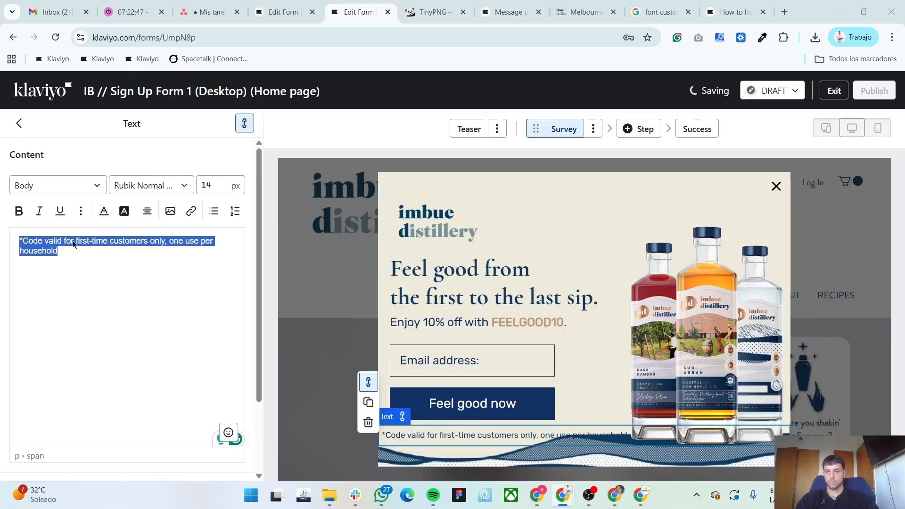
click(171, 242)
key(Return)
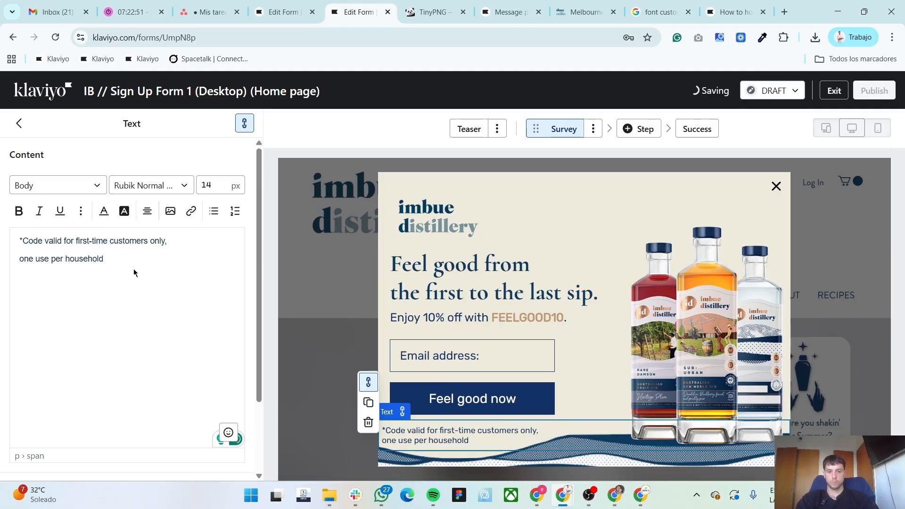
Switch the disclaimer block to individual padding and set its left padding to 25 px
scroll(118, 307, down, 2)
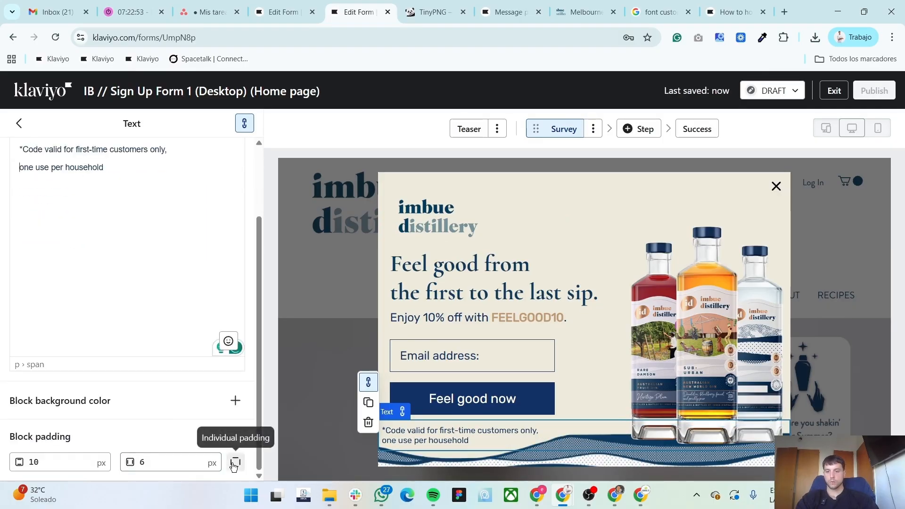
click(234, 461)
scroll(155, 432, down, 1)
click(164, 428)
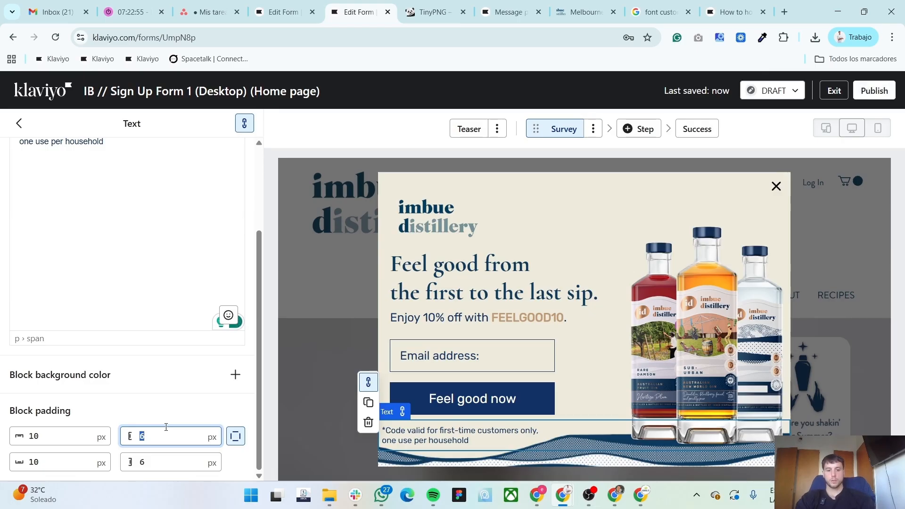
text(20)
key(BackSpace)
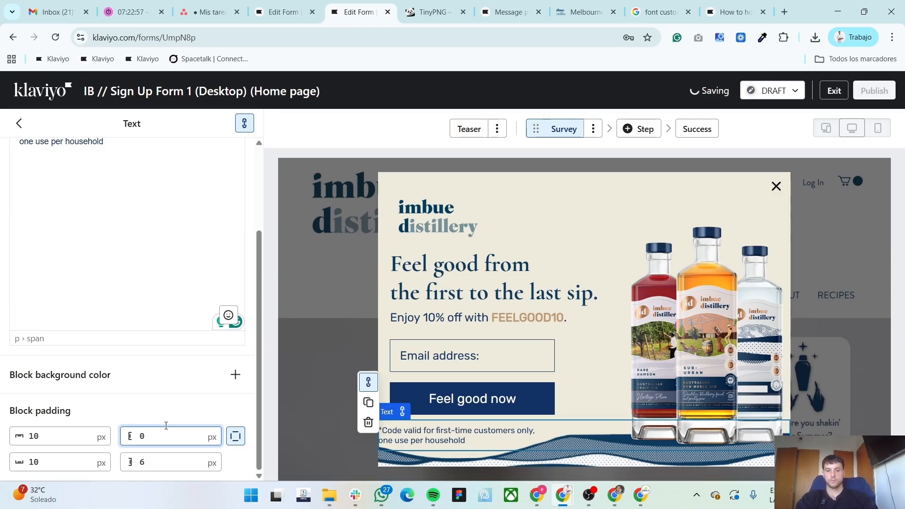
text(5)
Set the disclaimer block's bottom padding to 50 px and return to the form overview
double_click(60, 461)
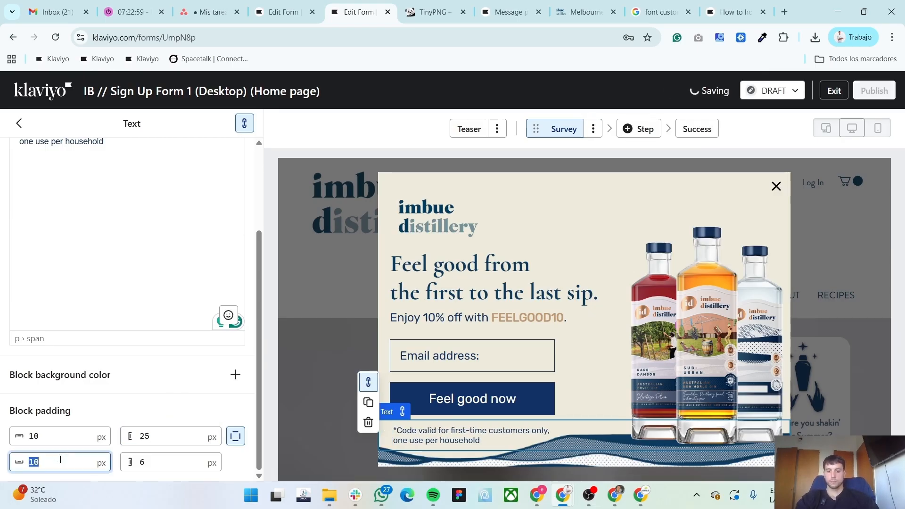
text(60)
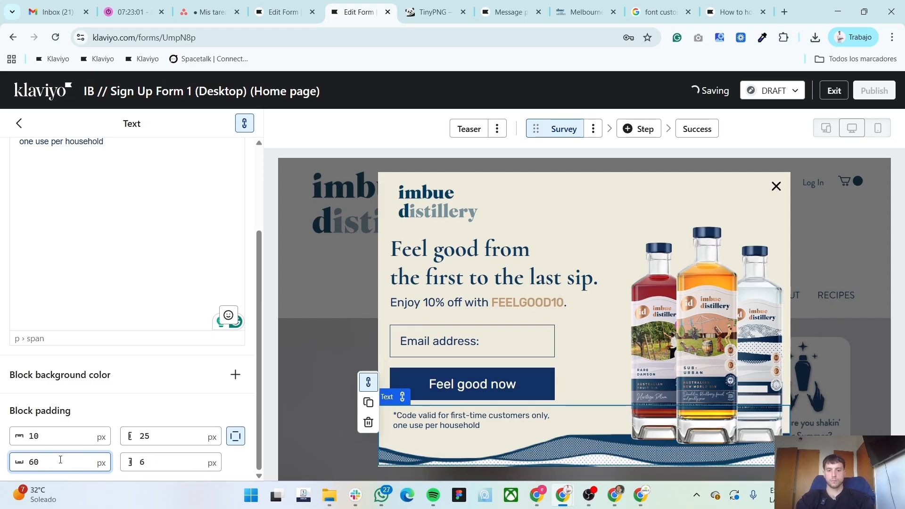
key(BackSpace)
key(BackSpace)
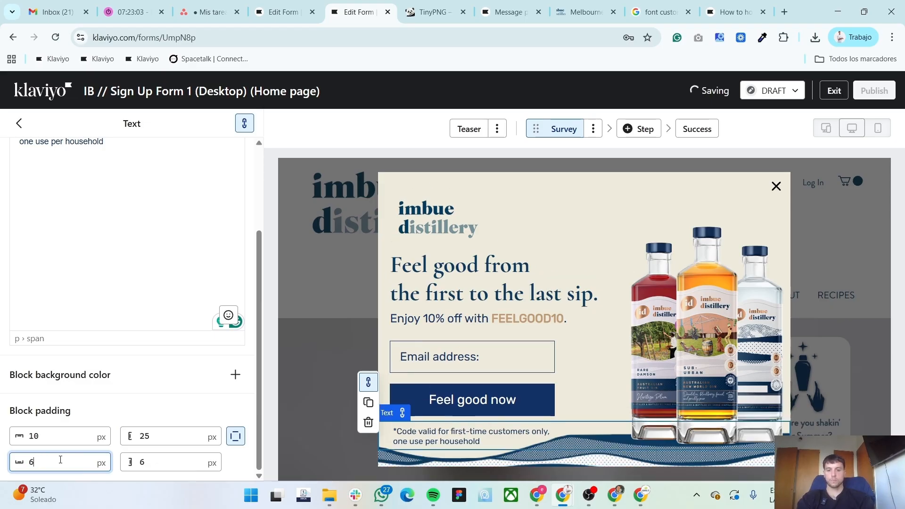
text(50)
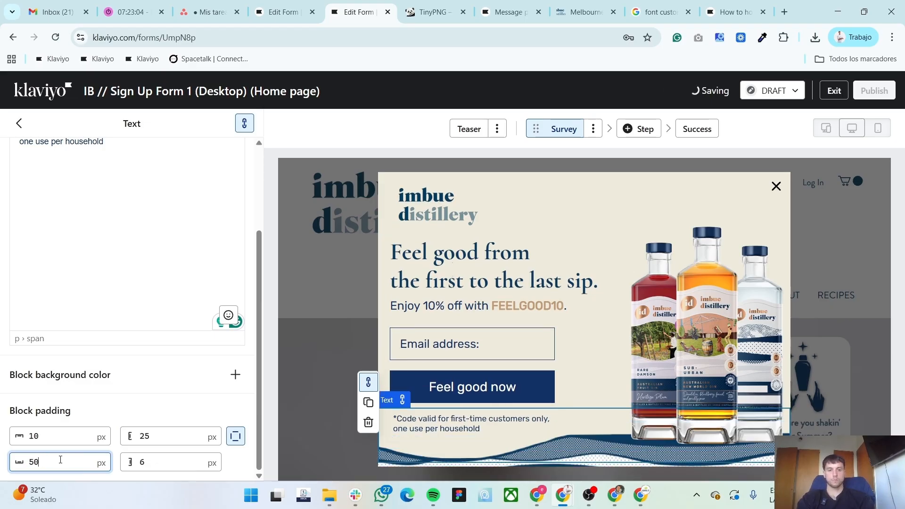
click(19, 124)
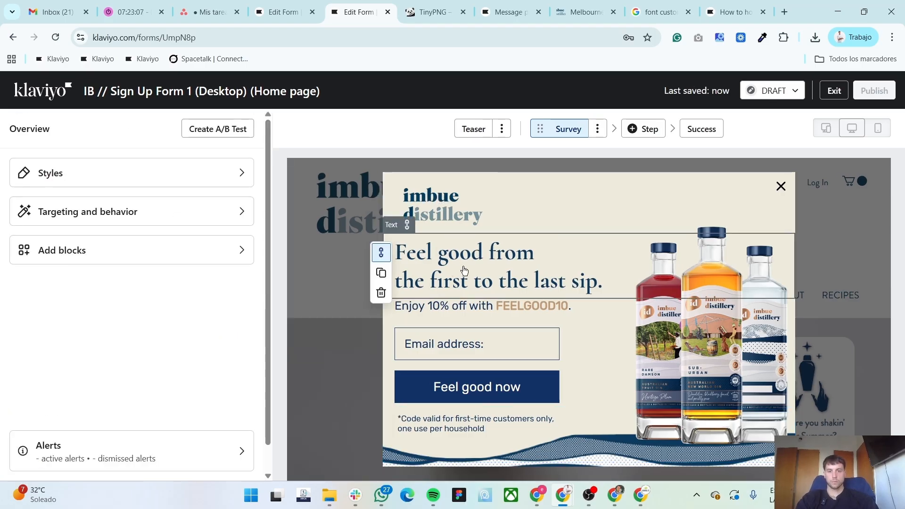
Set the left padding of the "Feel good from the first to the last sip." heading to 30 px
click(465, 270)
scroll(213, 323, down, 2)
double_click(172, 432)
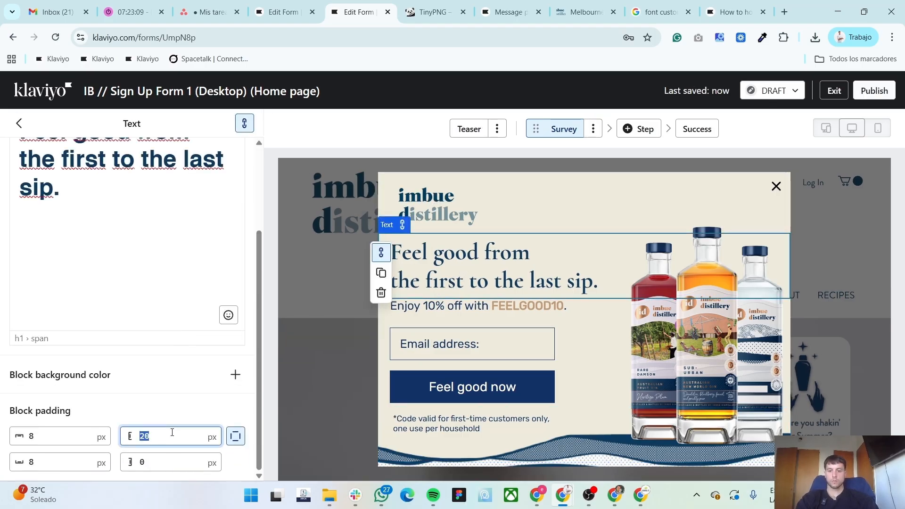
text(40)
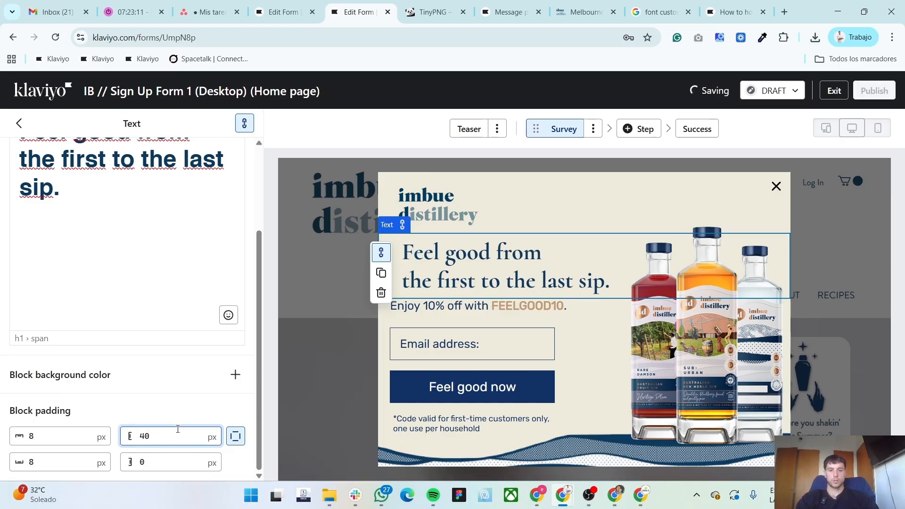
key(BackSpace)
key(BackSpace)
text(30)
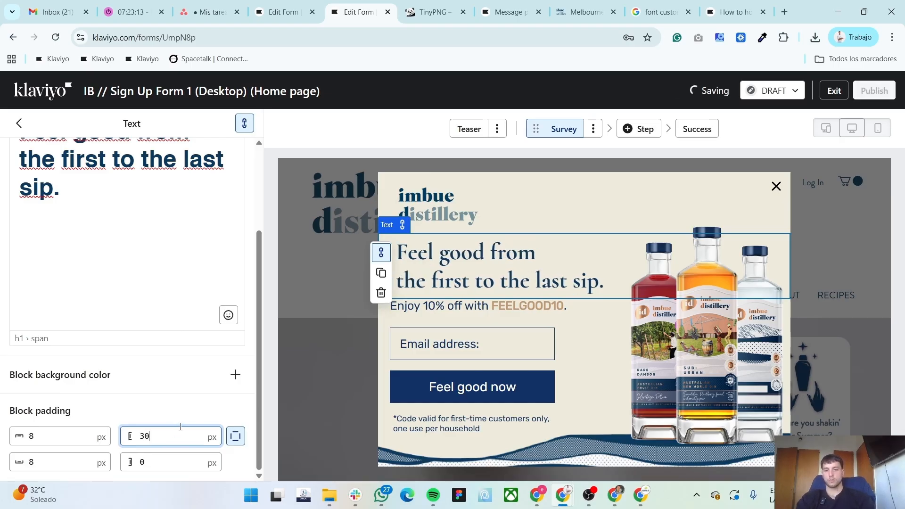
Set the left padding of the "Enjoy 10% off with FEELGOOD10." text block to 30 px
click(531, 309)
scroll(138, 344, down, 2)
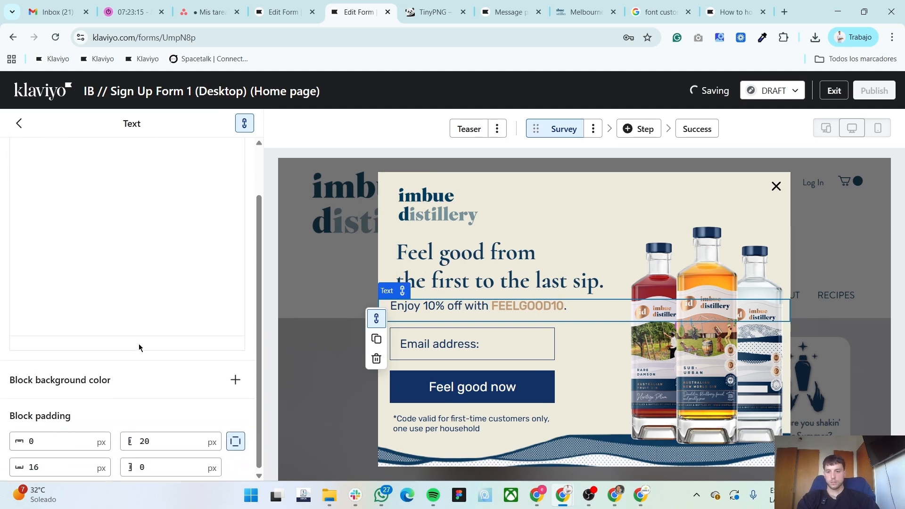
double_click(158, 432)
text(30)
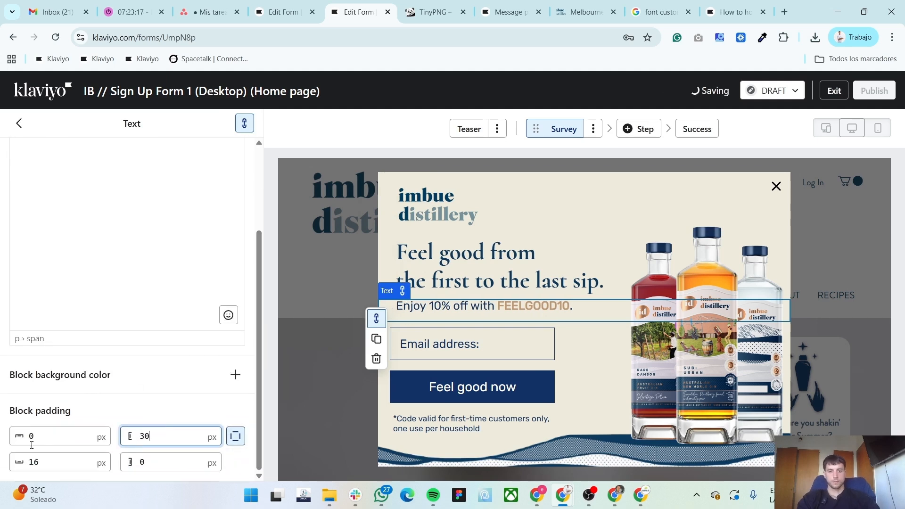
Set the email input block's left padding to 30 px
click(476, 348)
scroll(156, 391, down, 2)
click(162, 338)
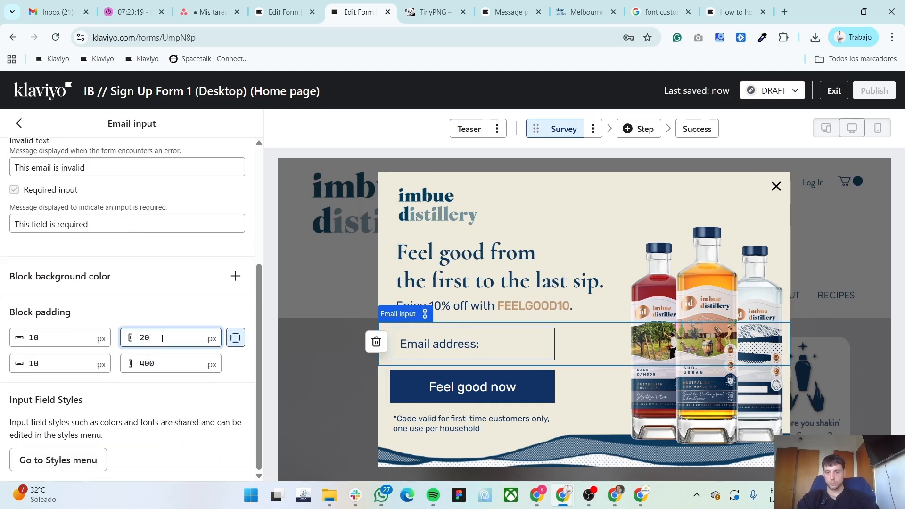
text(30)
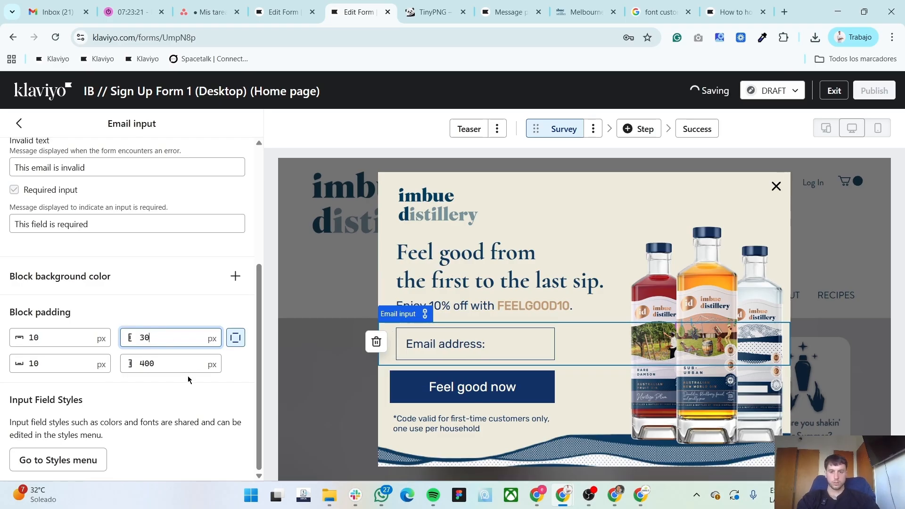
Set the email input block's right padding to 360 px
click(188, 359)
text(380)
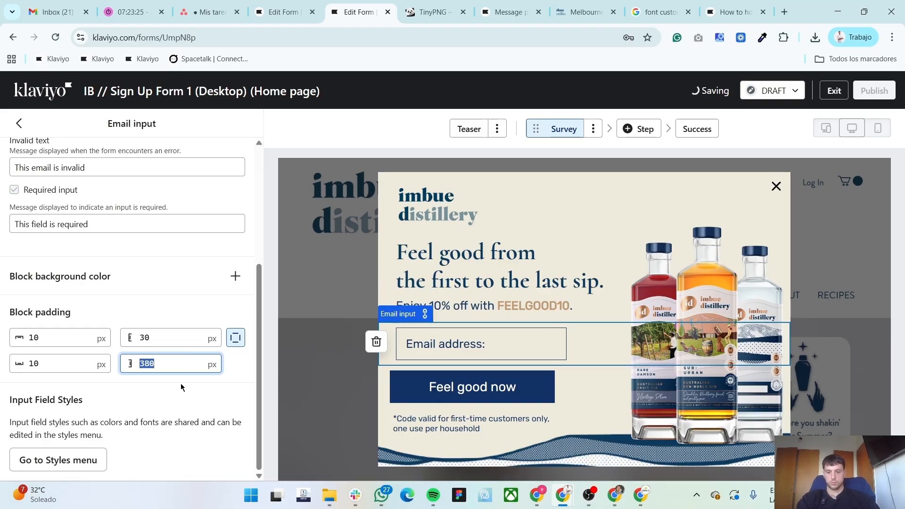
text(36)
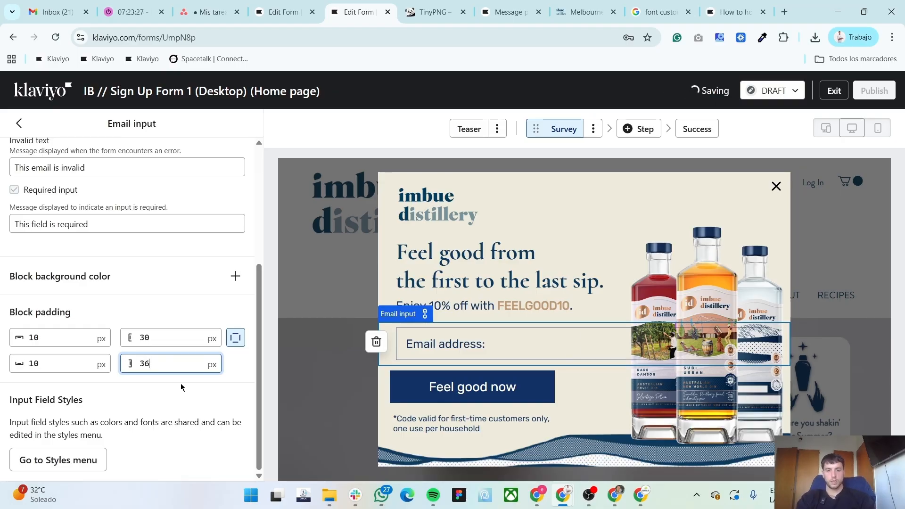
text(0)
Set the "Feel good now" button block's left padding to 30 px and right padding to 360 px
click(472, 386)
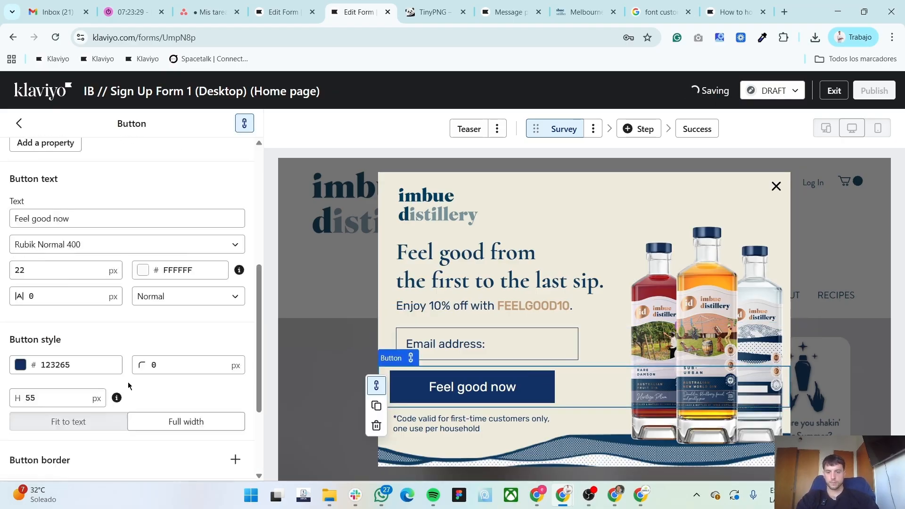
scroll(129, 385, down, 3)
double_click(190, 431)
text(30)
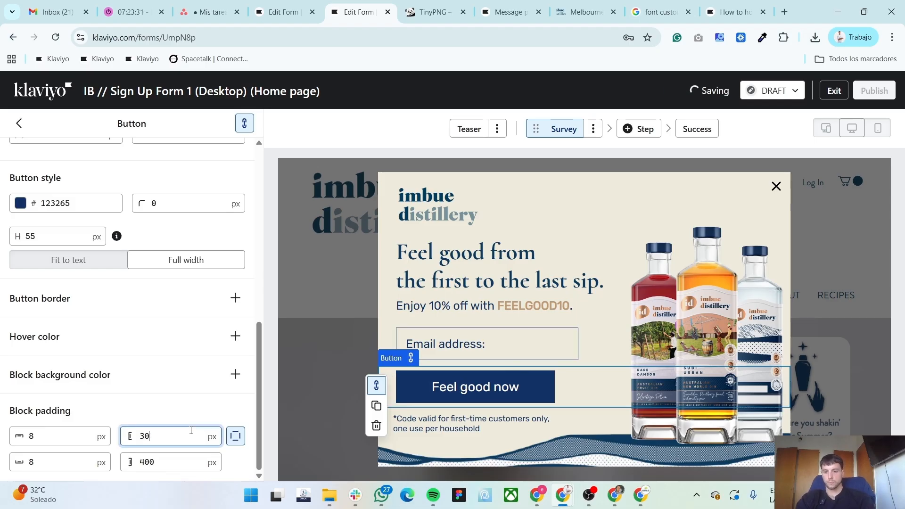
key(Tab)
key(Tab)
key(Tab)
text(360)
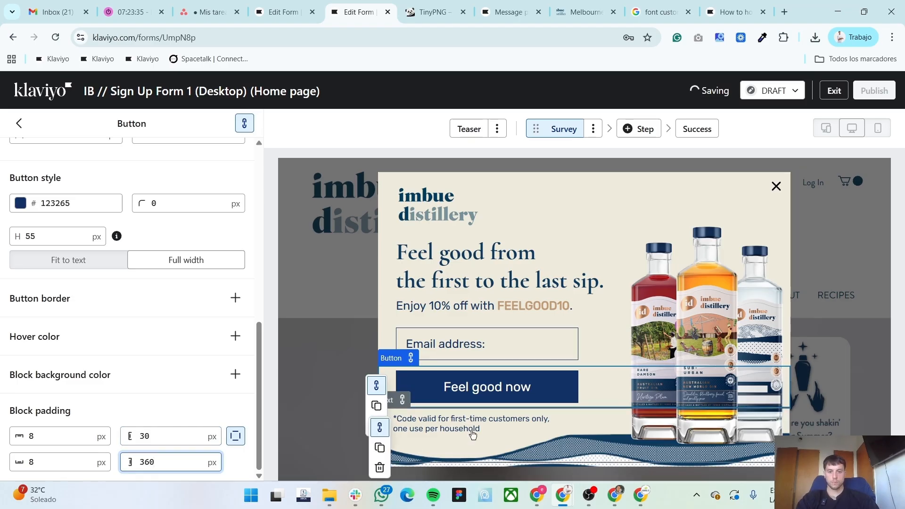
Set the left padding of the "*Code valid for first-time customers only" disclaimer to 35 px and leave the block's settings
click(470, 432)
click(175, 436)
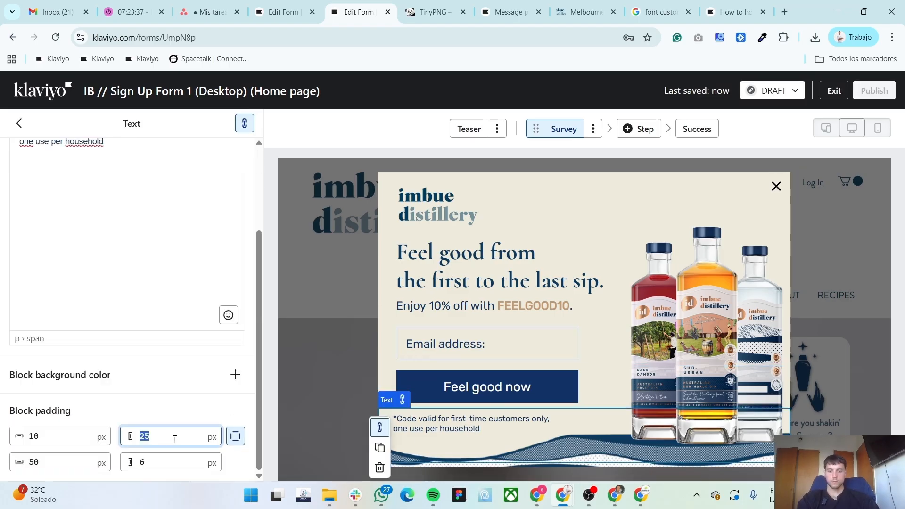
text(35)
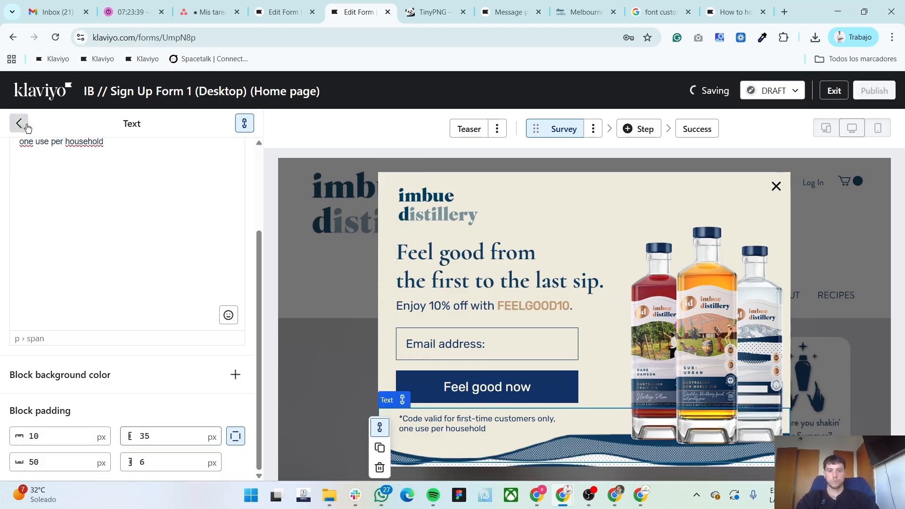
click(19, 123)
Set the form's corner radius to 20 px in the form styles
click(37, 172)
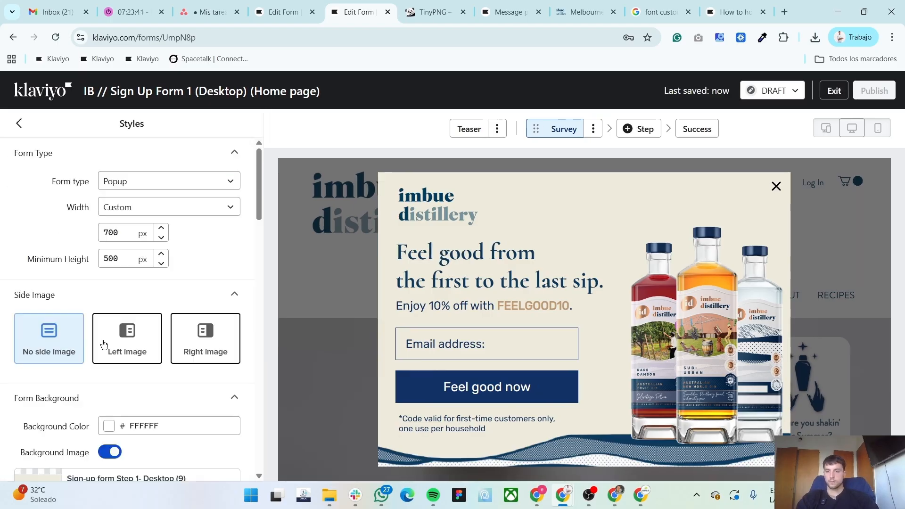
scroll(103, 343, down, 10)
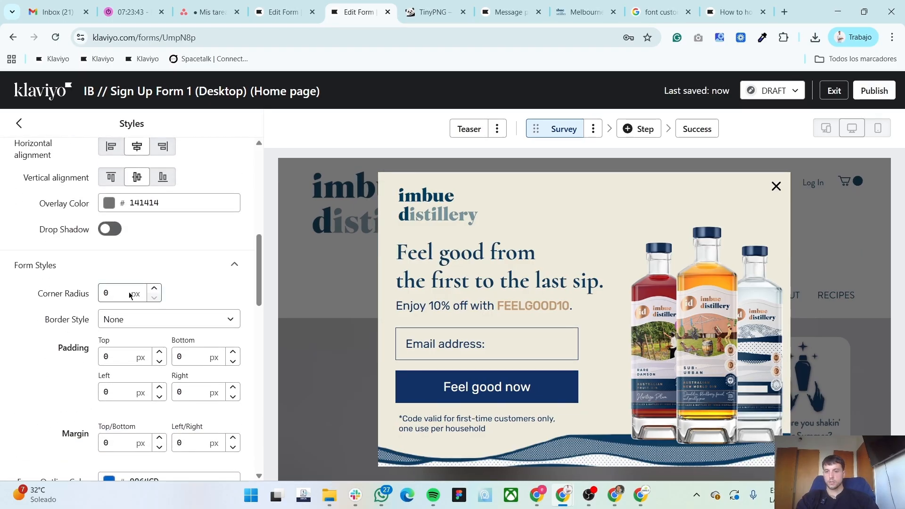
double_click(121, 289)
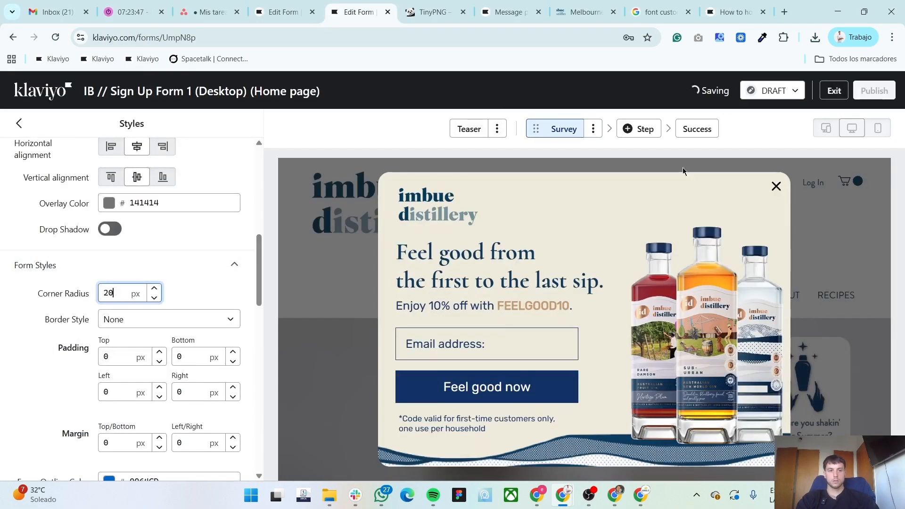
Check the close icon in the Figma Step 1 desktop design and set the popup close icon's X color to 123265
click(776, 186)
key(alt+Tab)
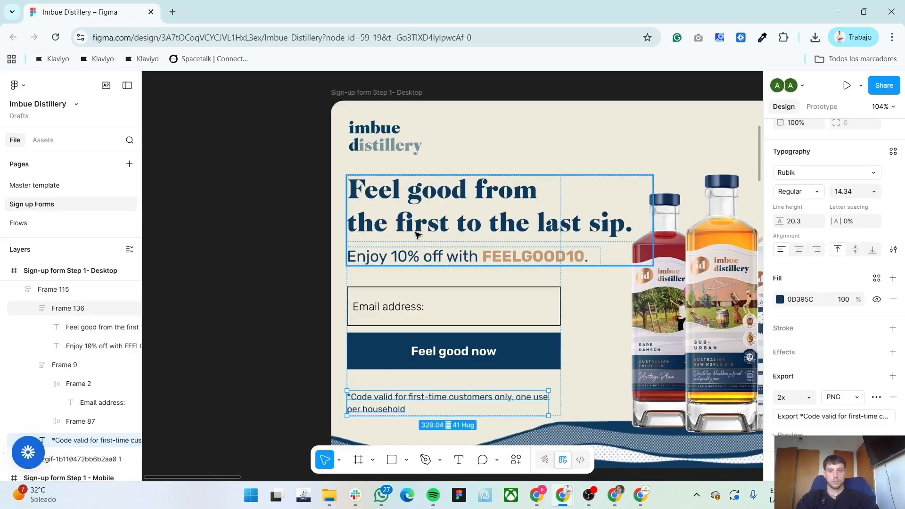
click(220, 220)
scroll(220, 220, down, 3)
drag(220, 220, 182, 222)
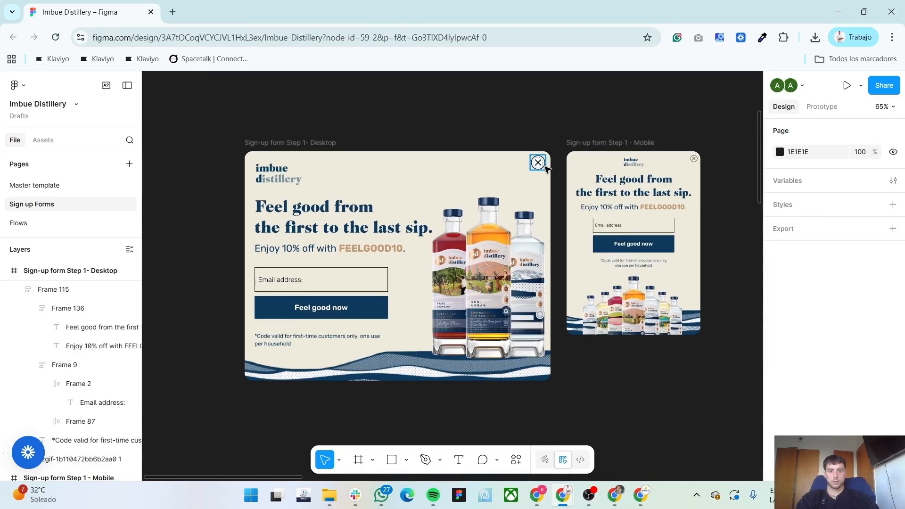
click(538, 163)
key(alt+Tab)
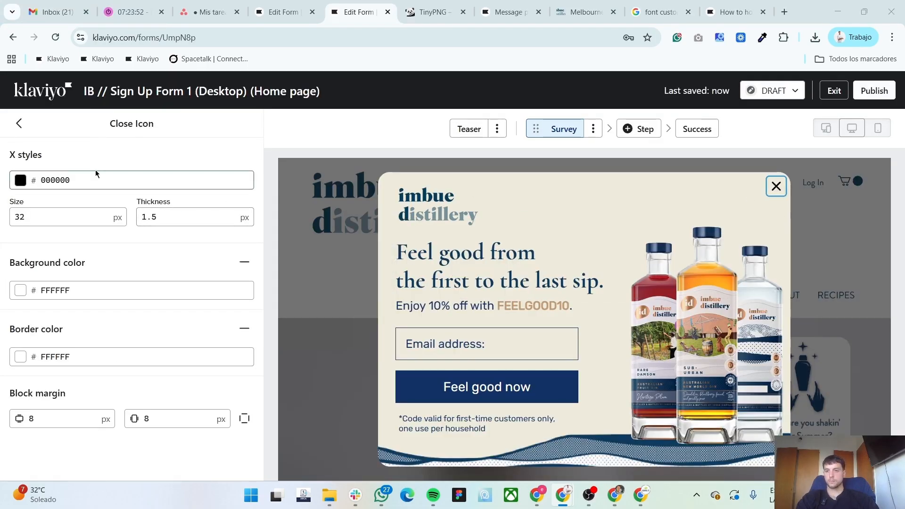
click(21, 181)
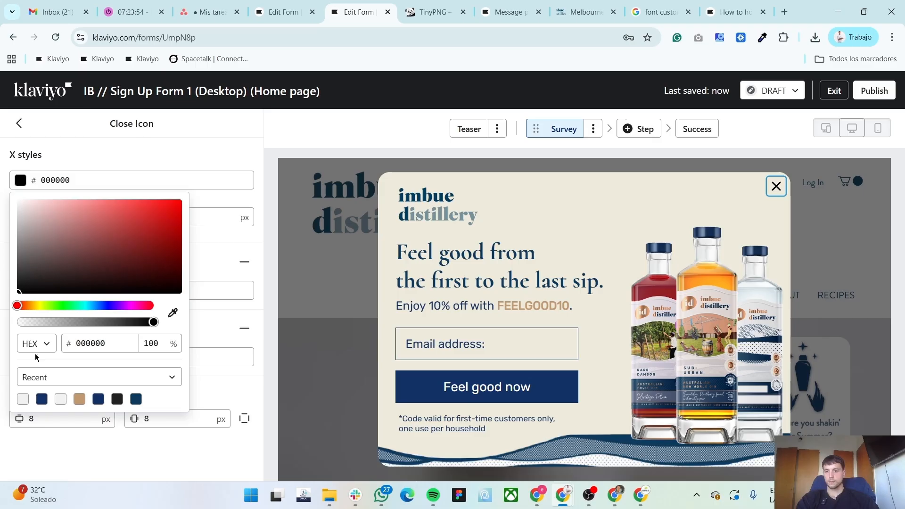
click(43, 401)
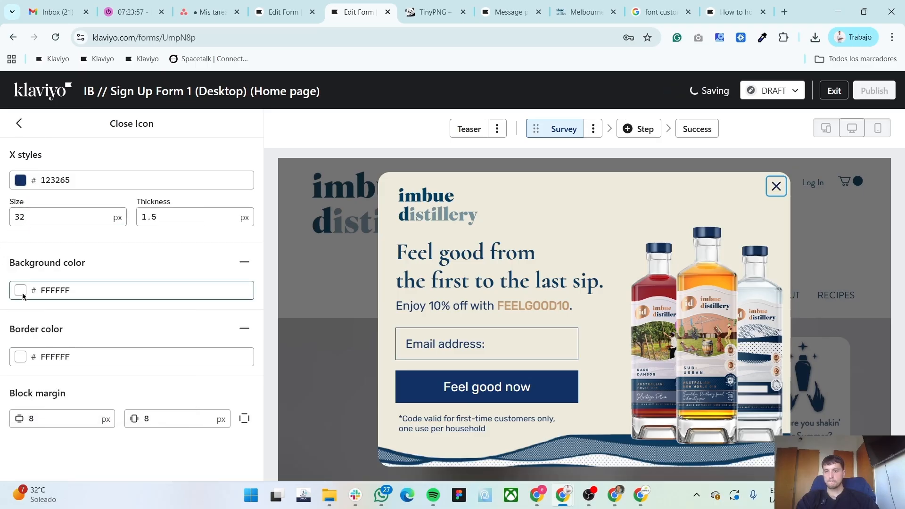
Give the close icon a FFFFFF background at 100% opacity and a 123265 border color
click(20, 291)
click(396, 233)
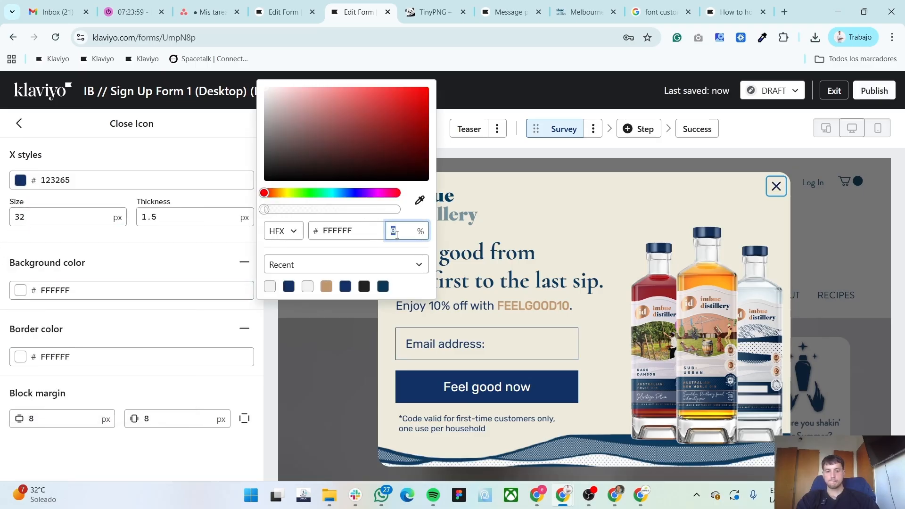
text(100)
key(Return)
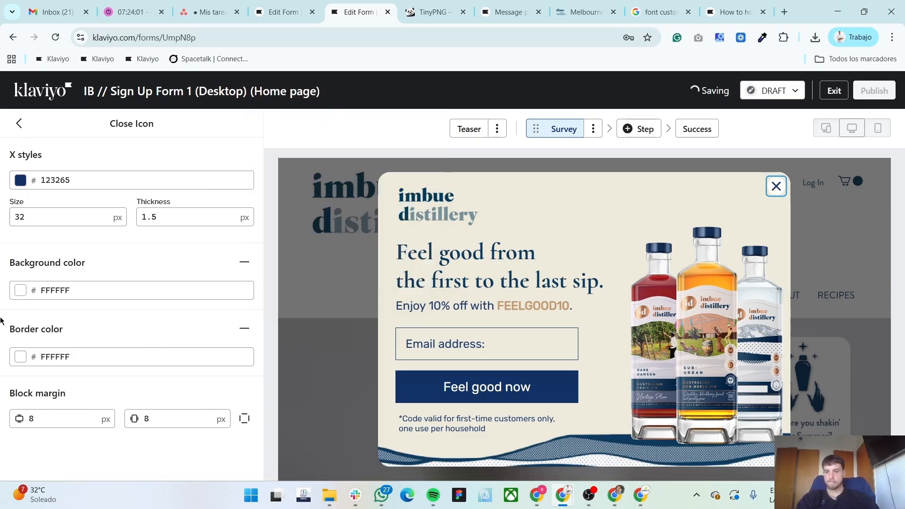
click(21, 357)
click(155, 276)
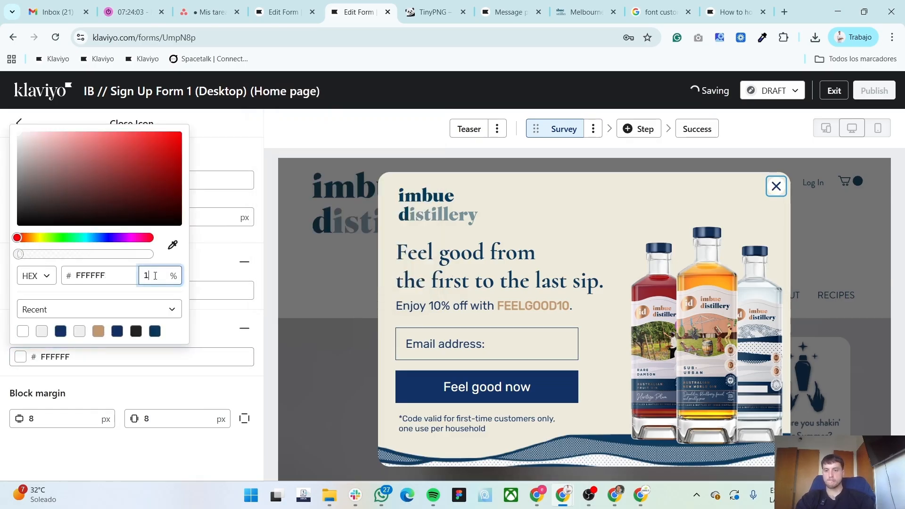
click(62, 333)
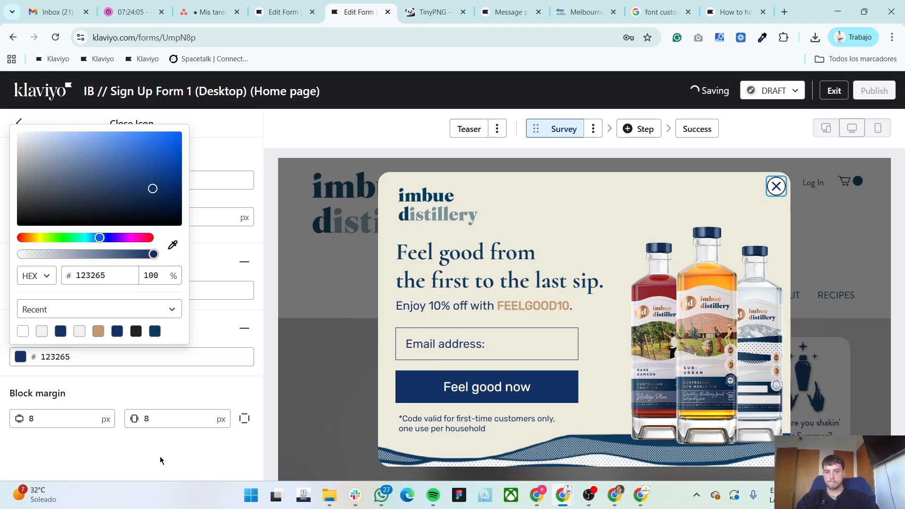
Set the close icon's vertical block margin to 15 px
click(67, 426)
text(15)
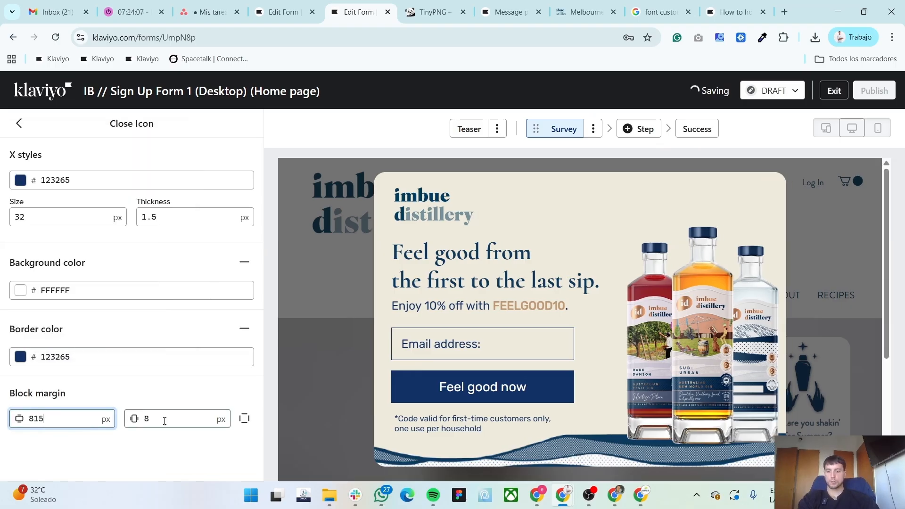
Set both block margins of the form's close icon to 15 px
double_click(56, 417)
text(15)
double_click(172, 420)
text(15)
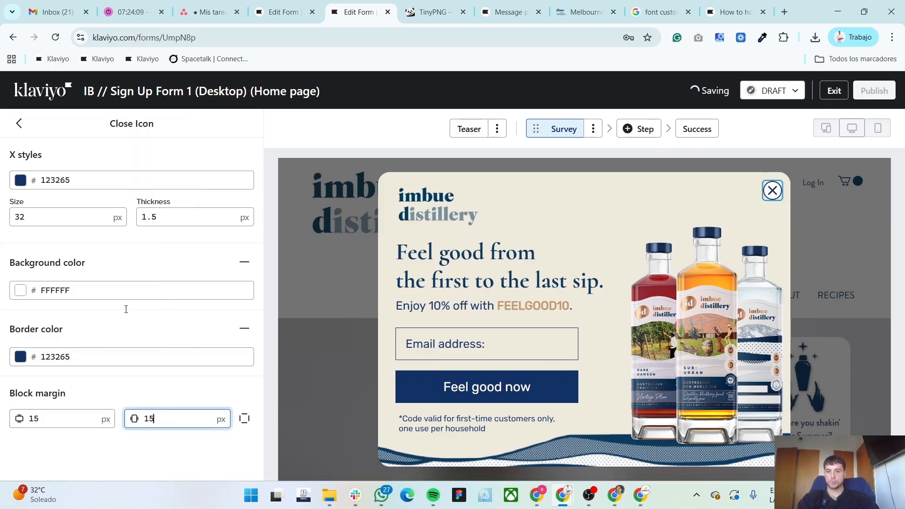
click(18, 124)
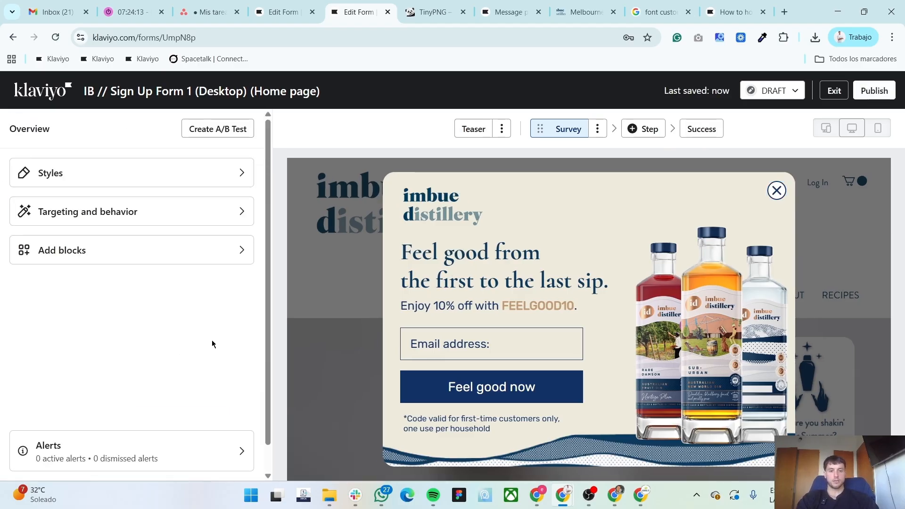
Check the Step 2 desktop design in Figma, and rename the form's Survey step as Email in Klaviyo
key(alt+Tab)
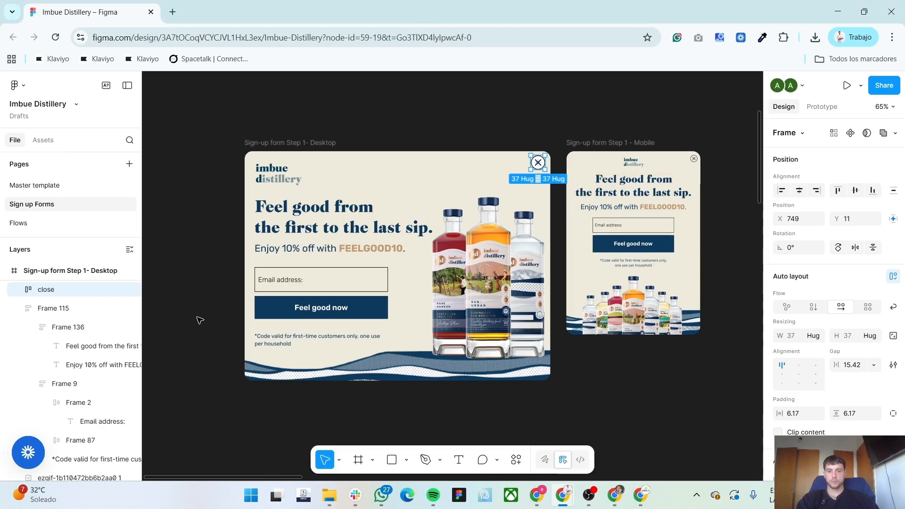
key(n)
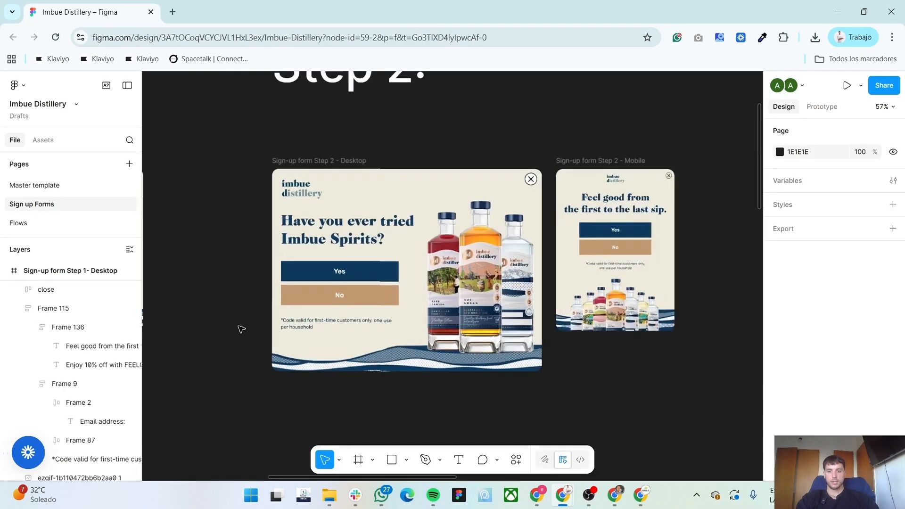
key(alt+Tab)
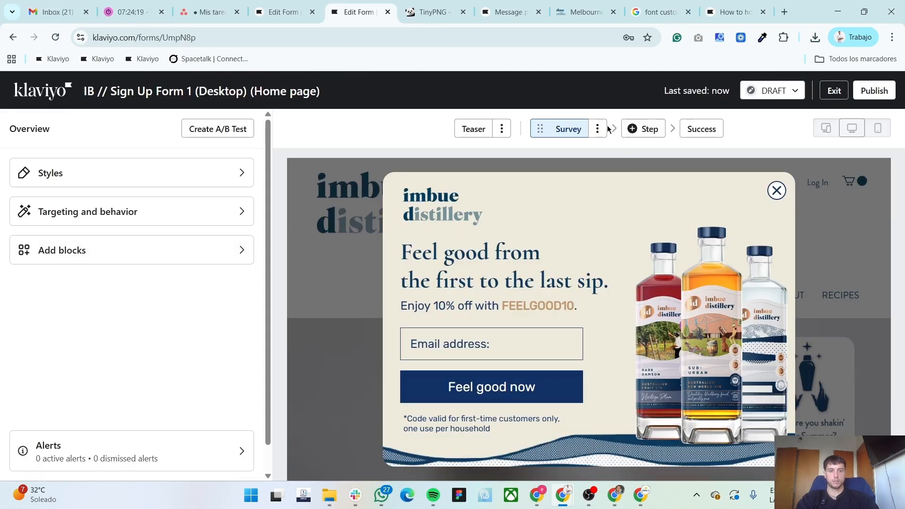
click(597, 132)
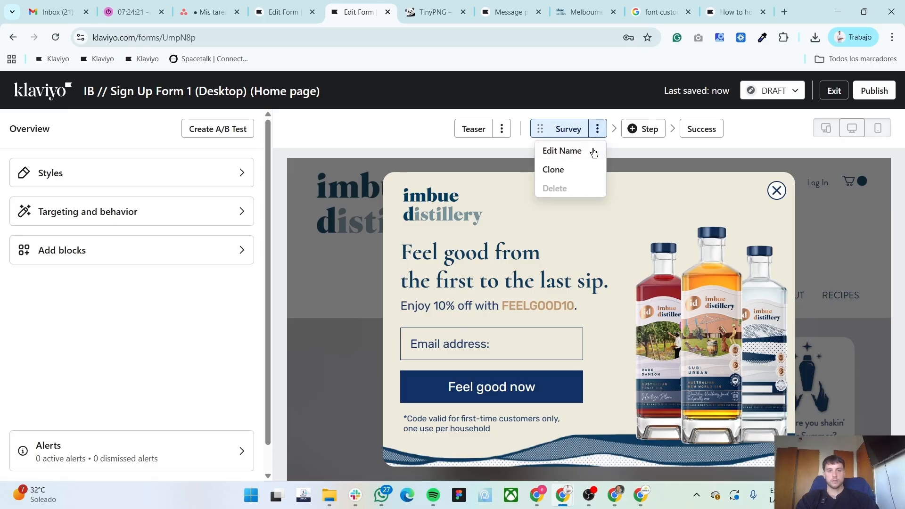
click(587, 150)
click(357, 274)
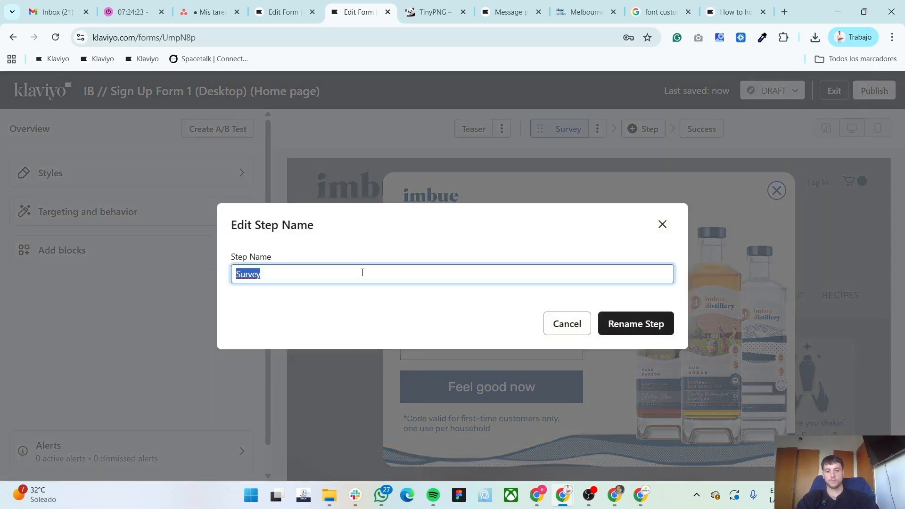
click(662, 324)
Clone the Email step, naming the copy with the question "Have you ever tried Imbue Spirits?" copied from the Figma design
click(596, 130)
click(569, 169)
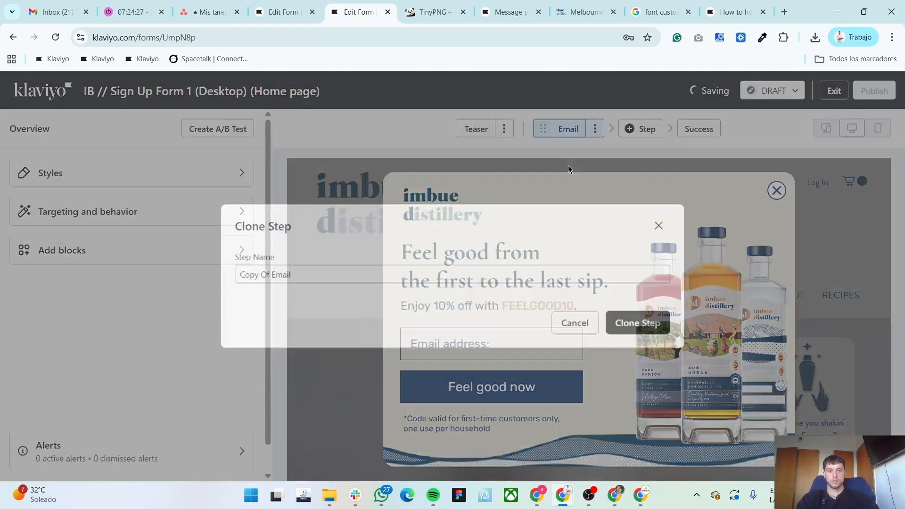
triple_click(352, 274)
key(alt+Tab)
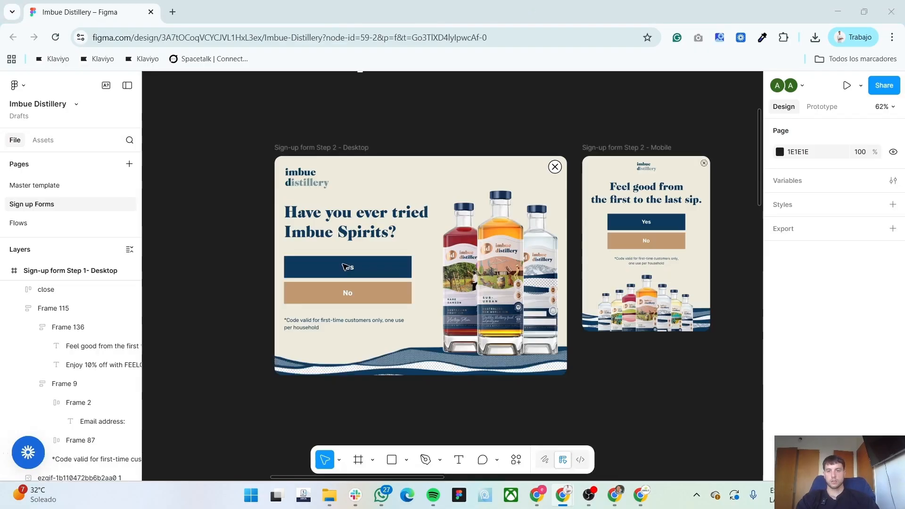
click(337, 224)
click(337, 224)
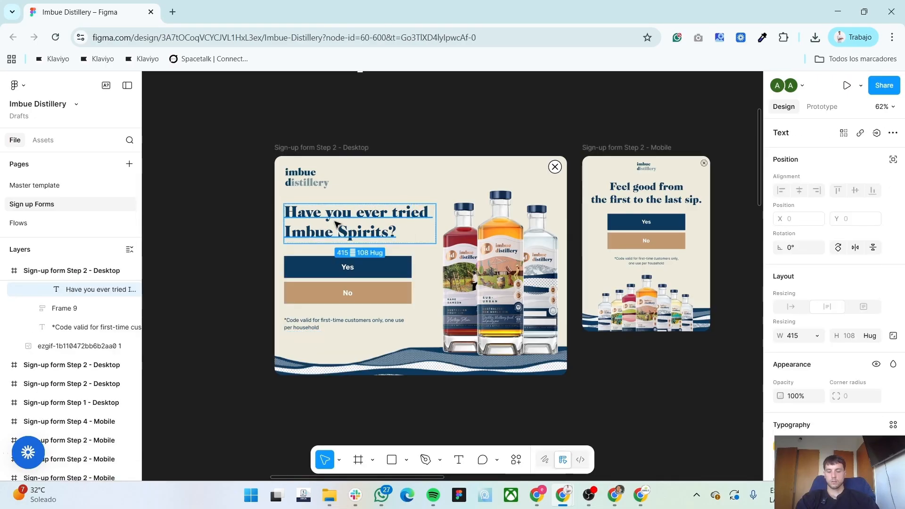
key(alt+Tab)
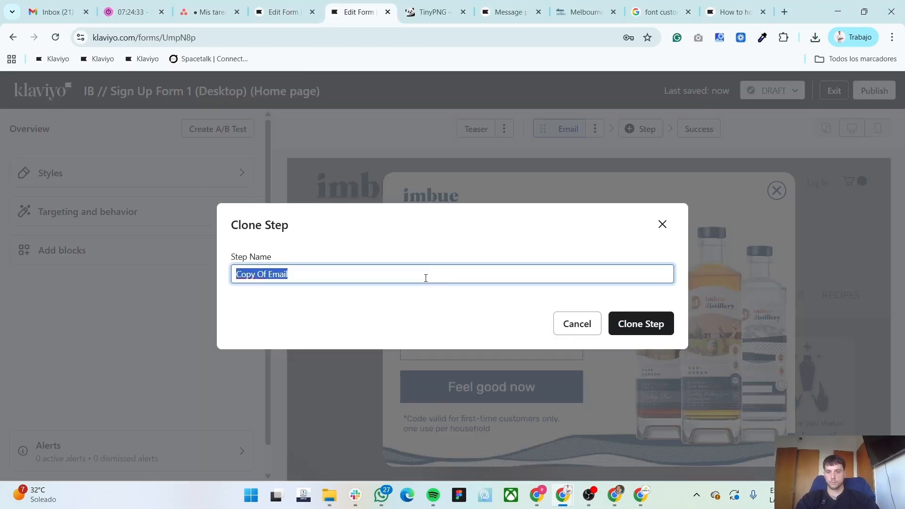
key(ctrl+v)
click(634, 324)
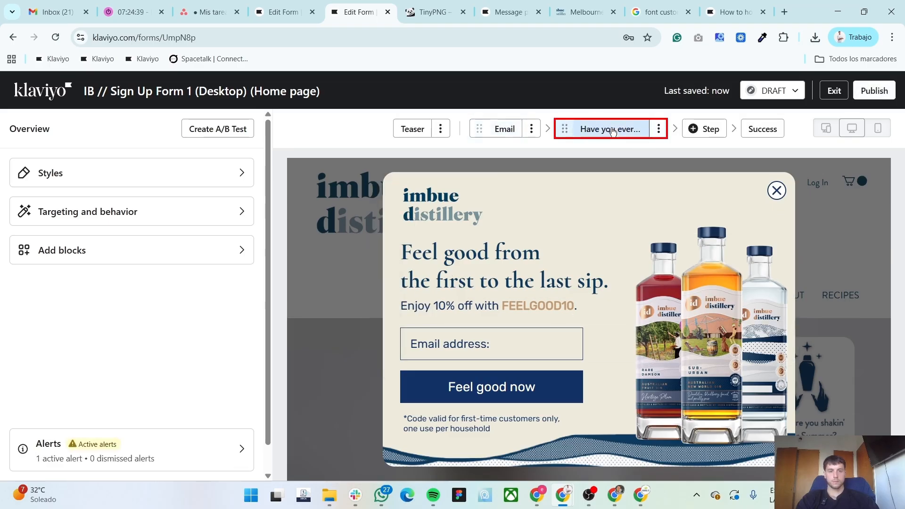
Replace the cloned step's heading with "Have you ever tried Imbue Spirits?" copied from the Figma design
key(alt+Tab)
double_click(362, 234)
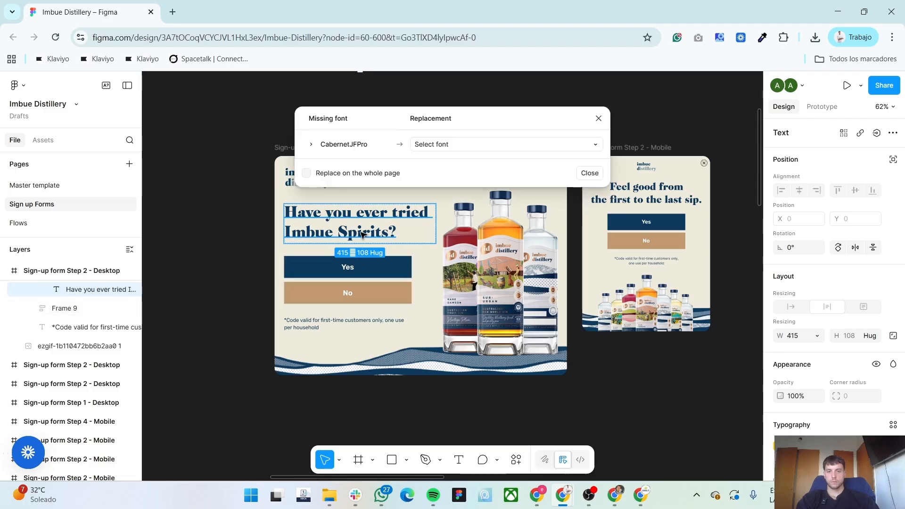
key(alt+Tab)
click(485, 264)
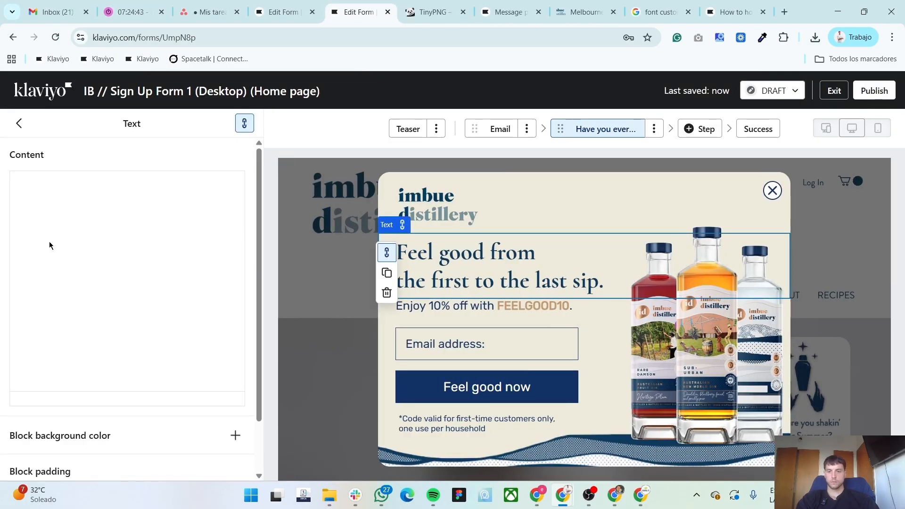
click(122, 303)
key(ctrl+v)
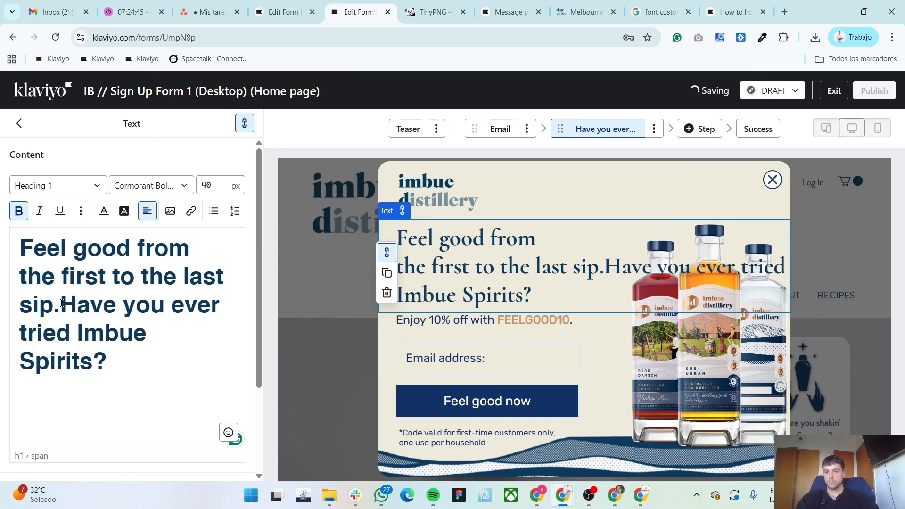
click(62, 303)
key(ctrl+shift+Home)
key(BackSpace)
Break the heading onto a second line before "Imbue Spirits?" to match the Figma design
key(alt+Tab)
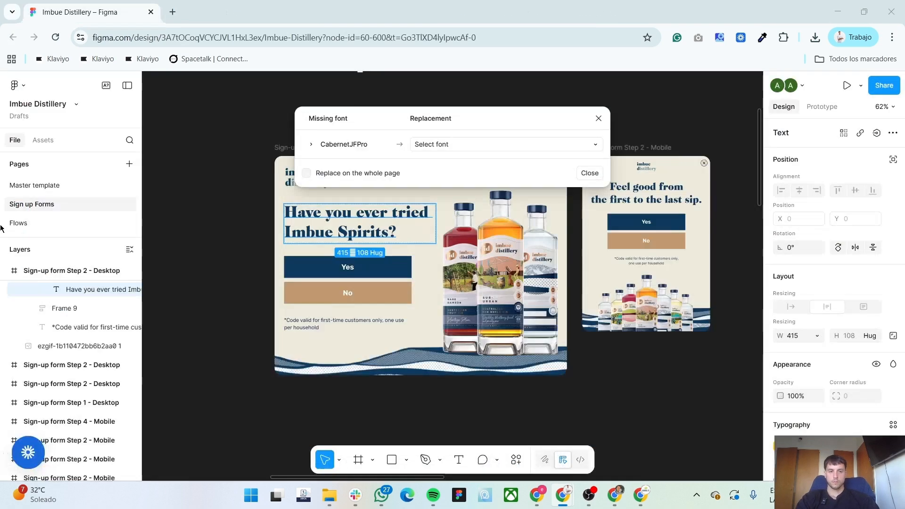
key(alt+Tab)
key(alt+Tab)
key(alt+Tab)
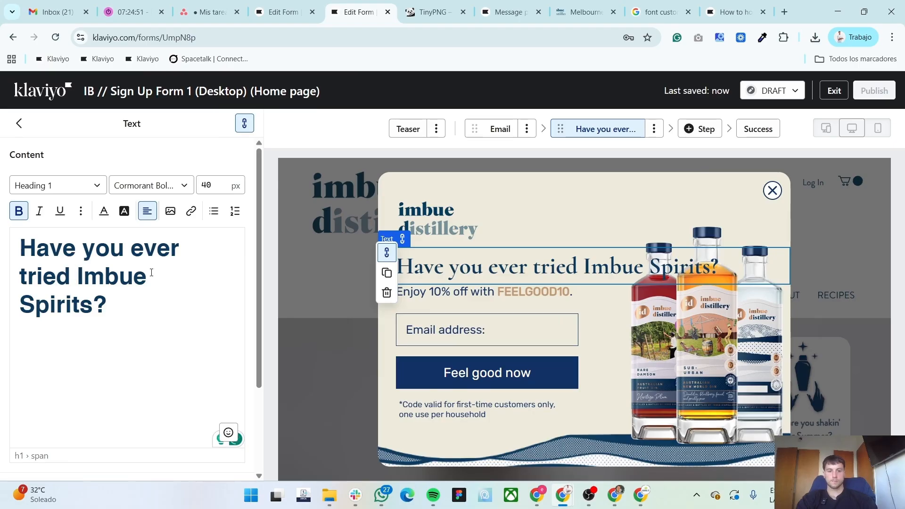
key(Return)
click(21, 125)
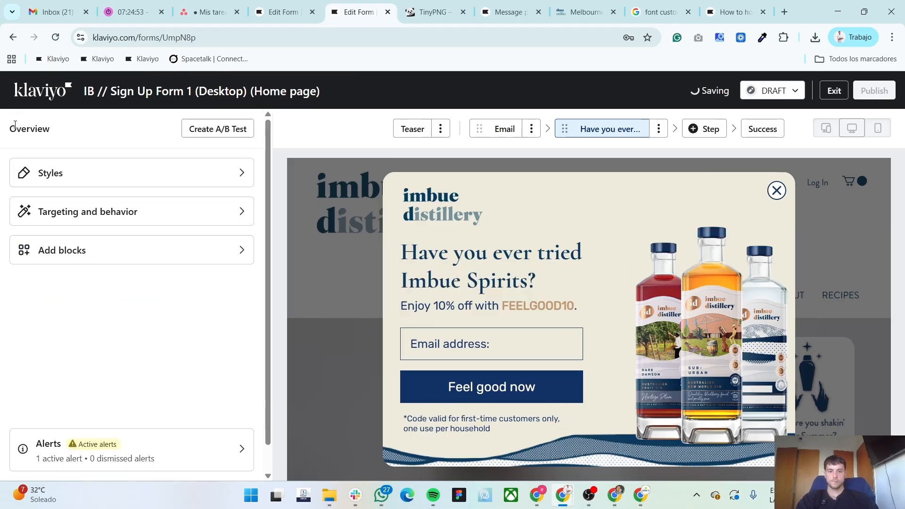
Compare the cloned step with the Figma design, and delete its "Enjoy 10% off" text block and email input
key(alt+Tab)
key(alt+Tab)
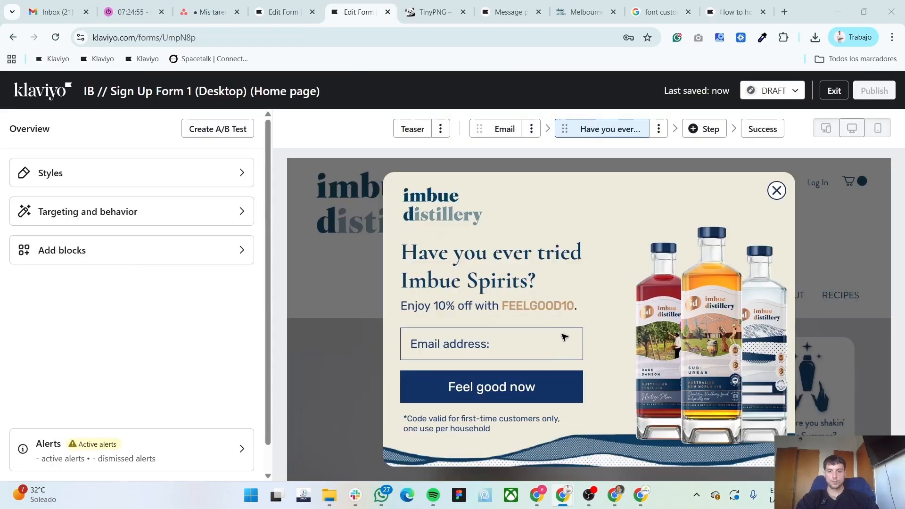
key(alt+Tab)
click(382, 288)
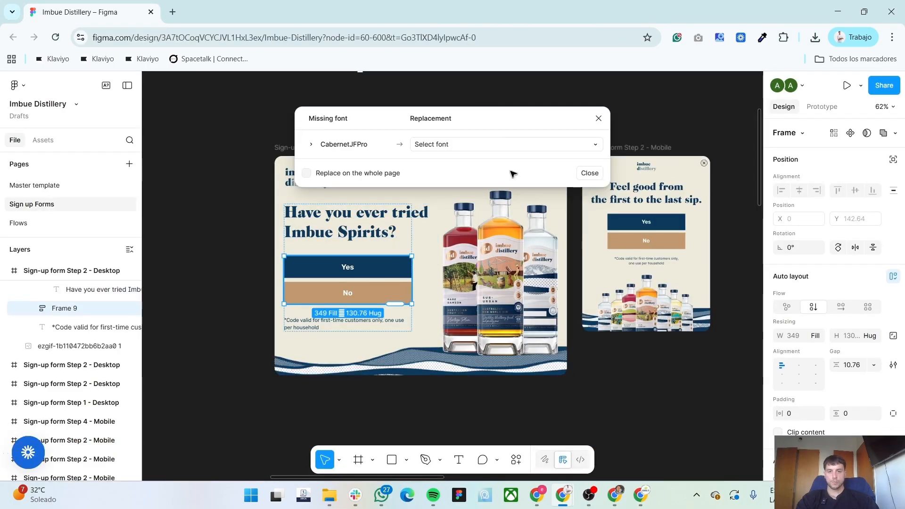
key(alt+Tab)
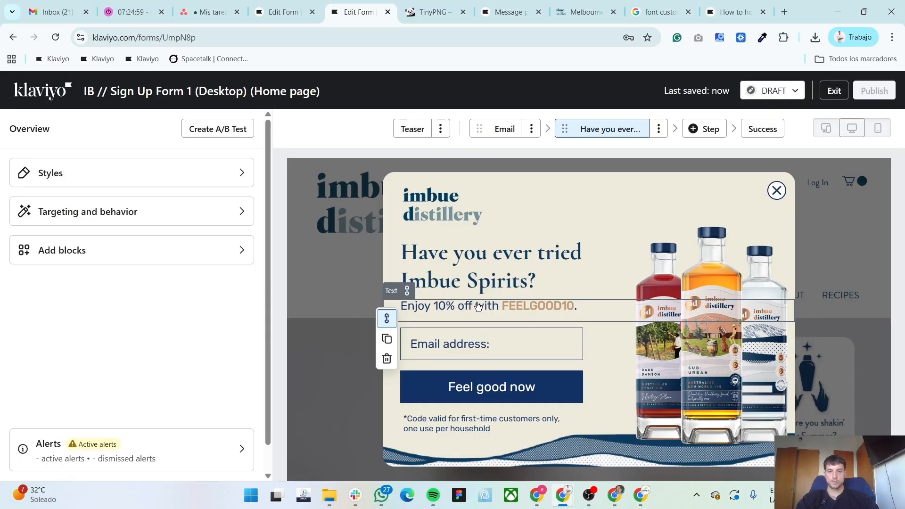
click(401, 326)
click(387, 358)
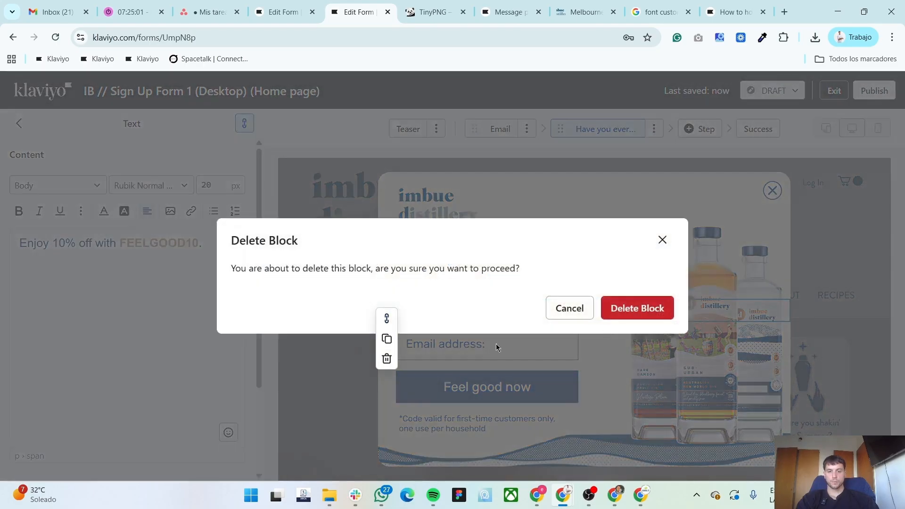
click(653, 316)
click(389, 330)
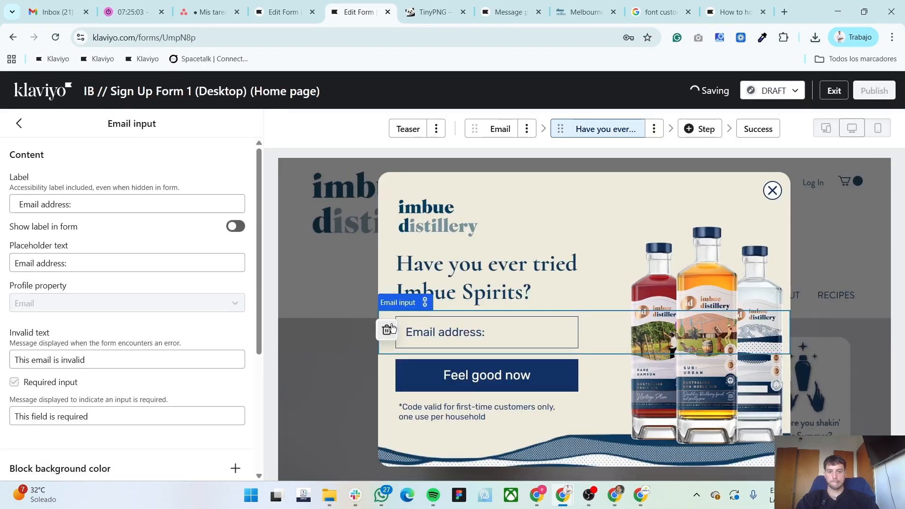
click(659, 306)
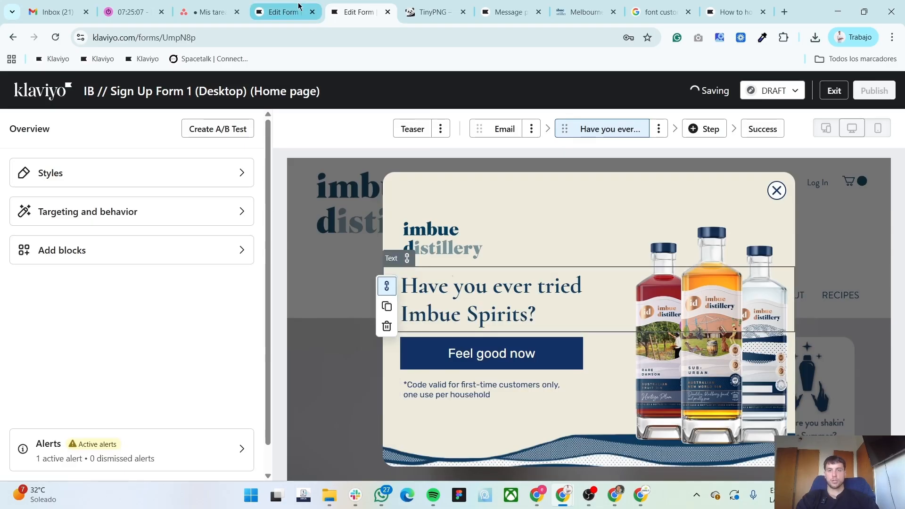
Open Klaviyo's main site in a separate browser tab and close the old duplicate form editor
click(283, 12)
middle_click(38, 101)
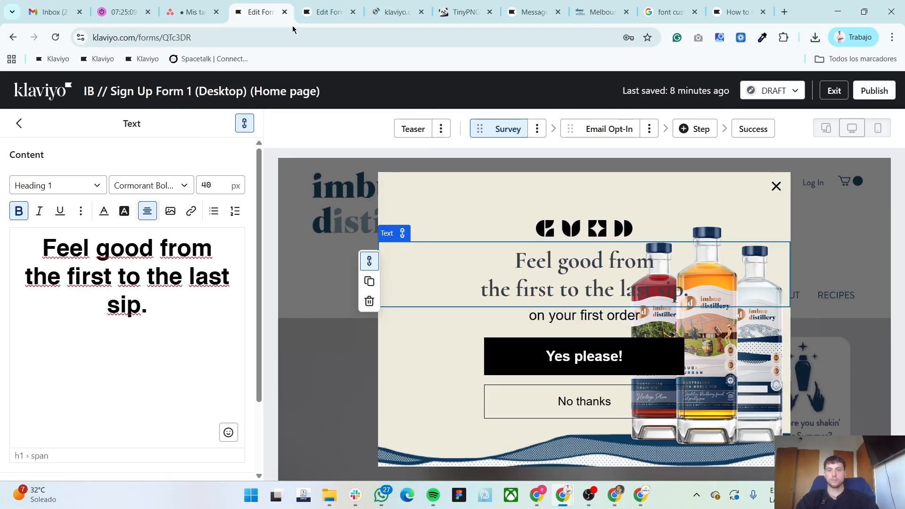
click(285, 13)
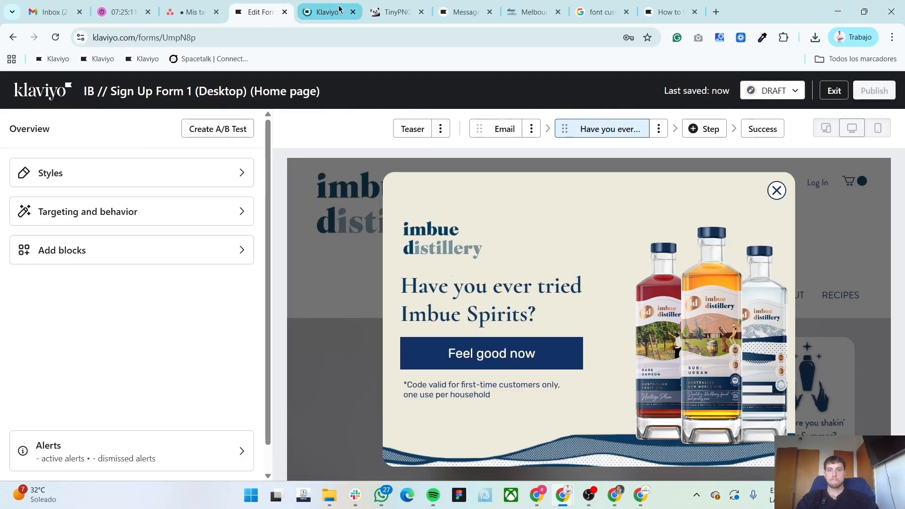
click(339, 8)
click(268, 9)
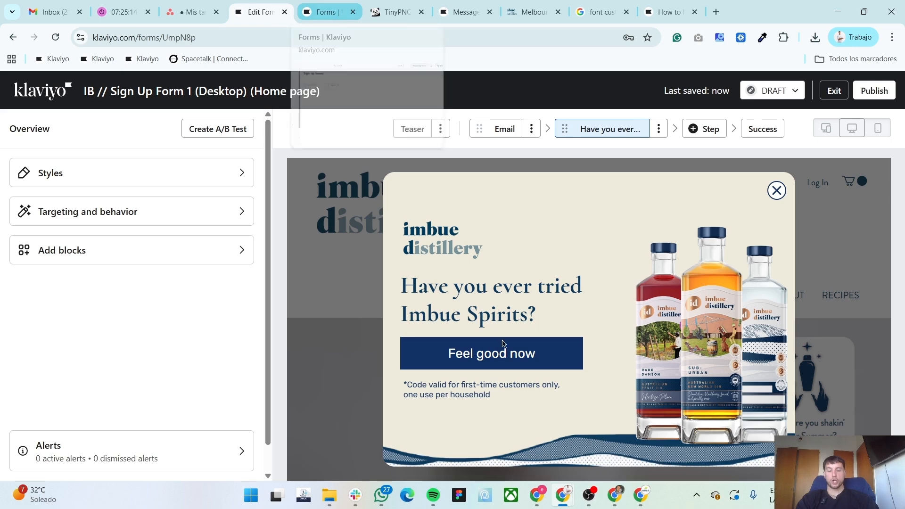
Examine the question and the answer buttons of the Step 2 desktop design in Figma
key(alt+Tab)
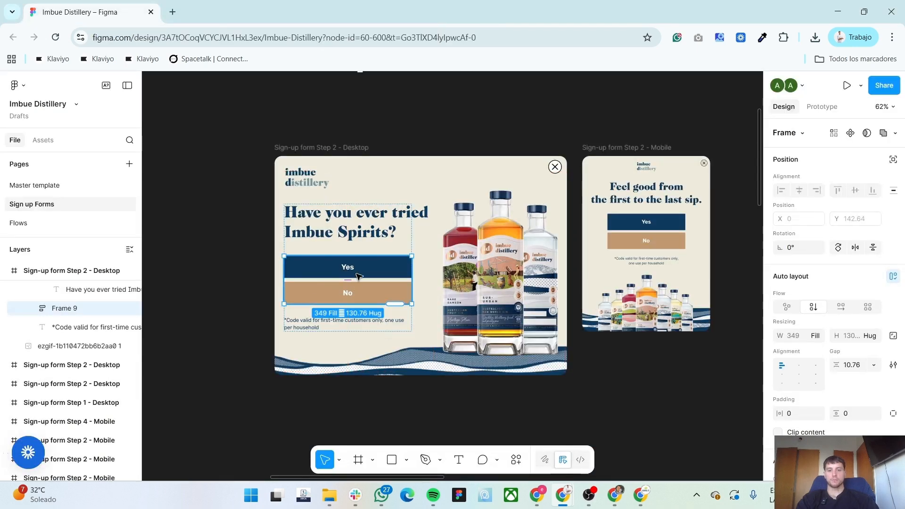
click(351, 234)
key(shift+a)
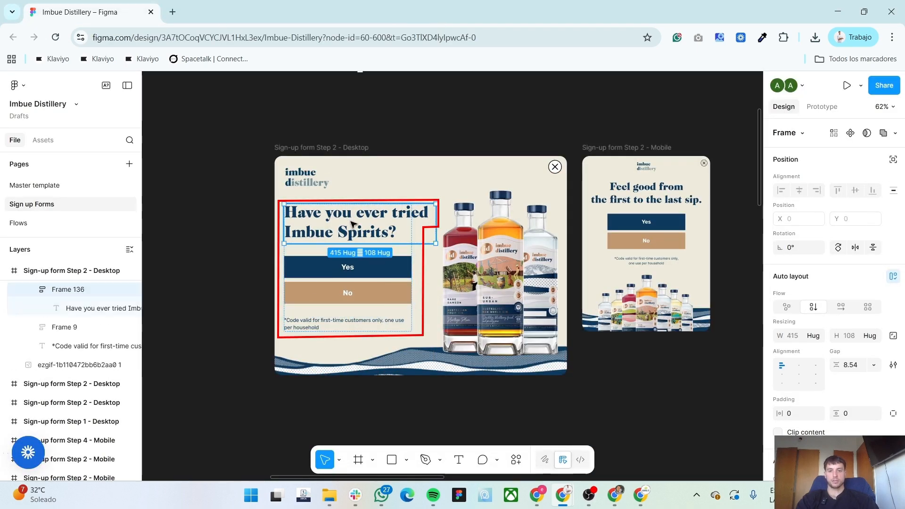
key(alt+Tab)
Open the first listed customer's profile from the audience profiles in Klaviyo
click(359, 12)
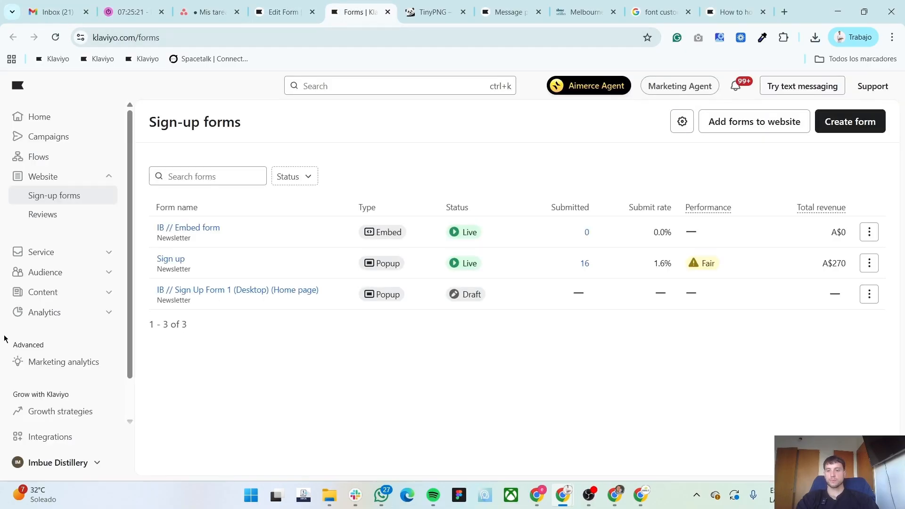
click(75, 272)
click(42, 291)
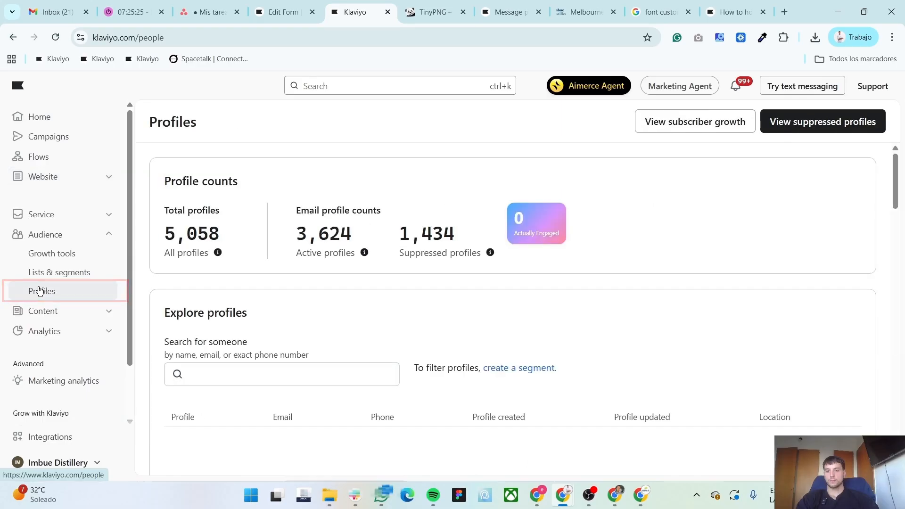
scroll(309, 297, down, 2)
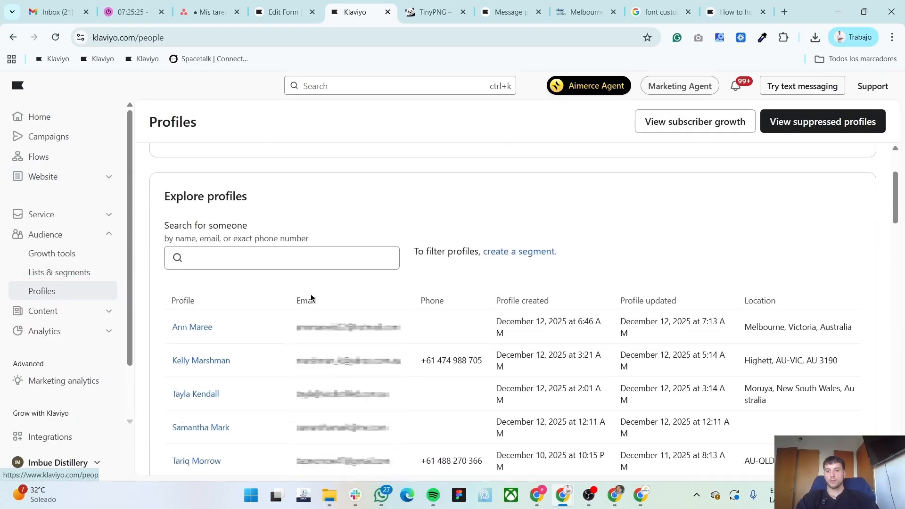
click(187, 330)
Start a new custom property on the customer's profile, named "Have you ever tried Imbue Spirits?" after the Figma question
scroll(445, 297, down, 12)
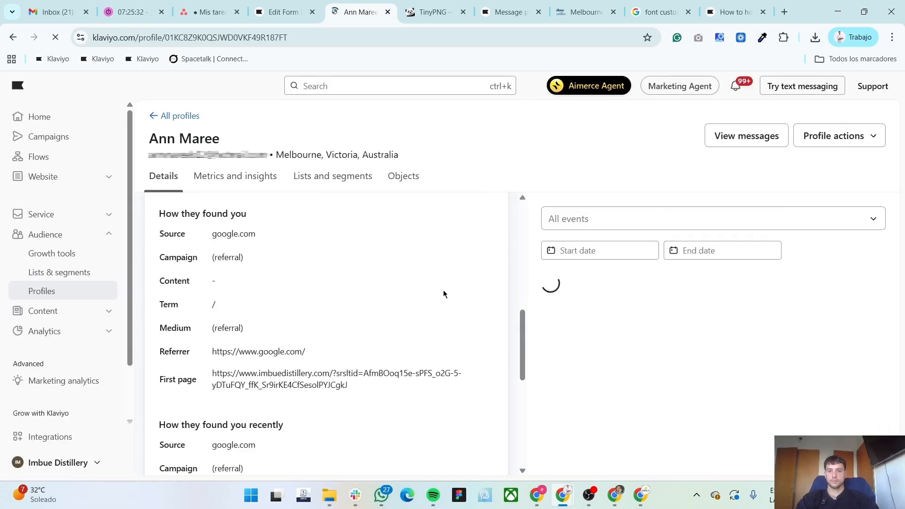
scroll(442, 290, up, 8)
scroll(443, 292, up, 5)
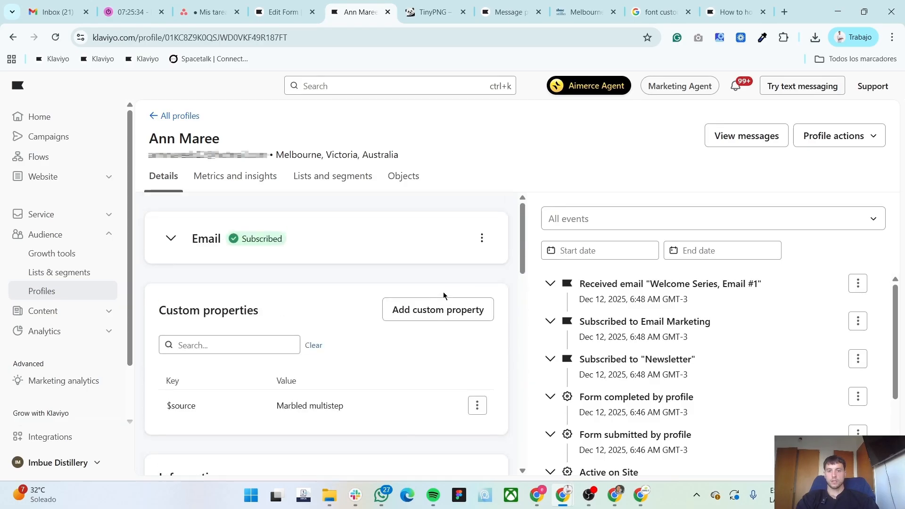
click(436, 314)
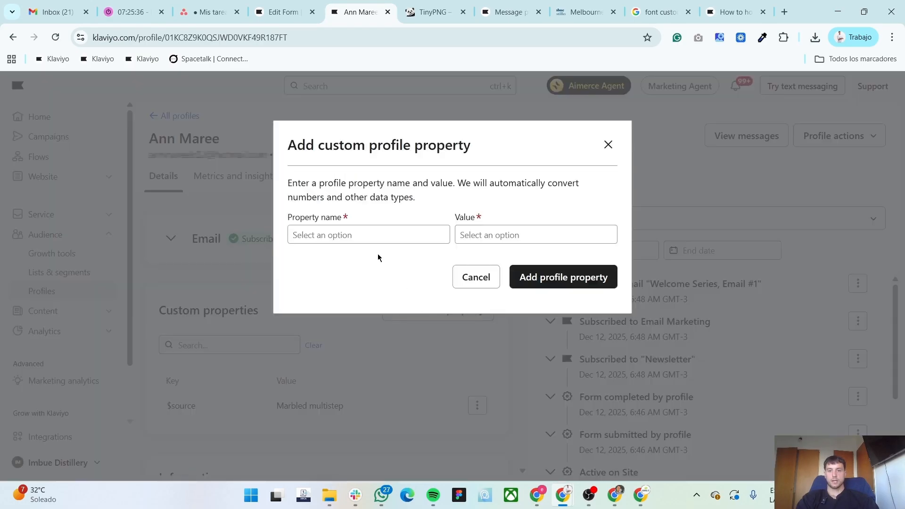
click(361, 236)
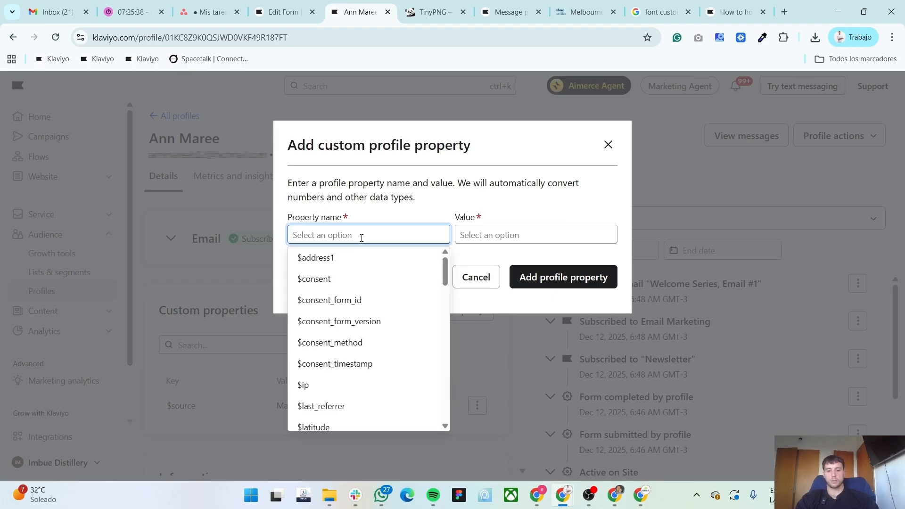
key(alt+Tab)
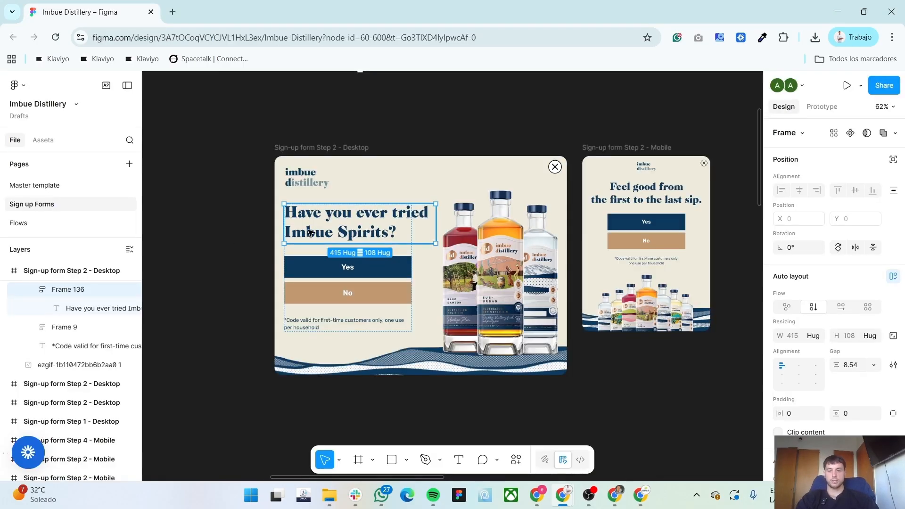
key(alt+Tab)
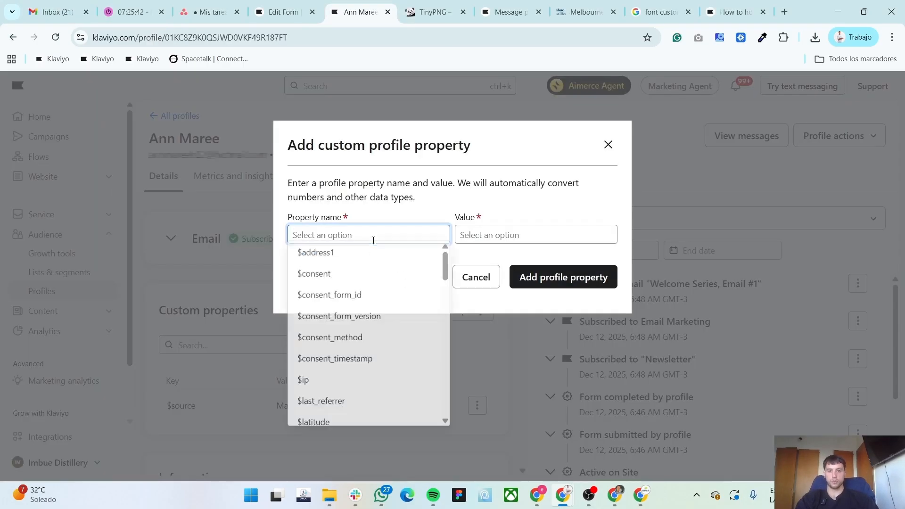
text(Have you ever tried Imbue Spirits?)
key(Tab)
Give the new profile property the value "Yes" from the Figma design and add it to the profile
key(alt+Tab)
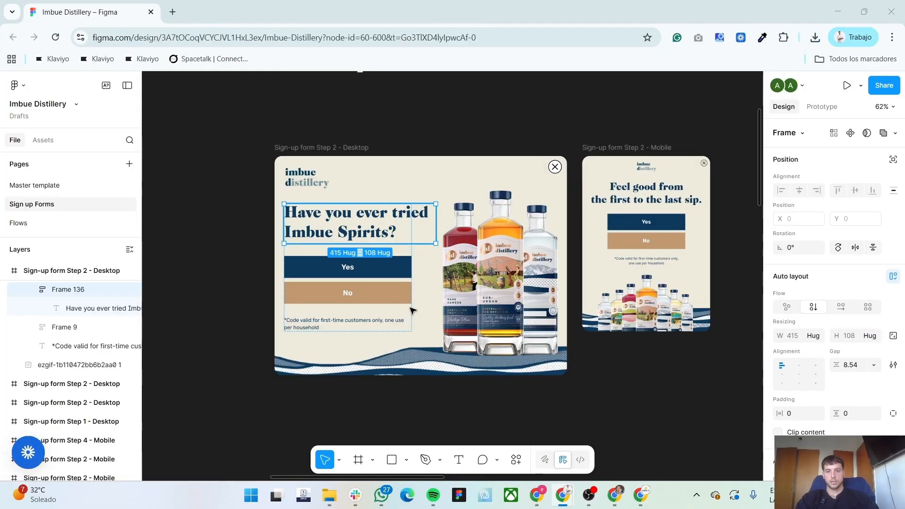
key(alt+Tab)
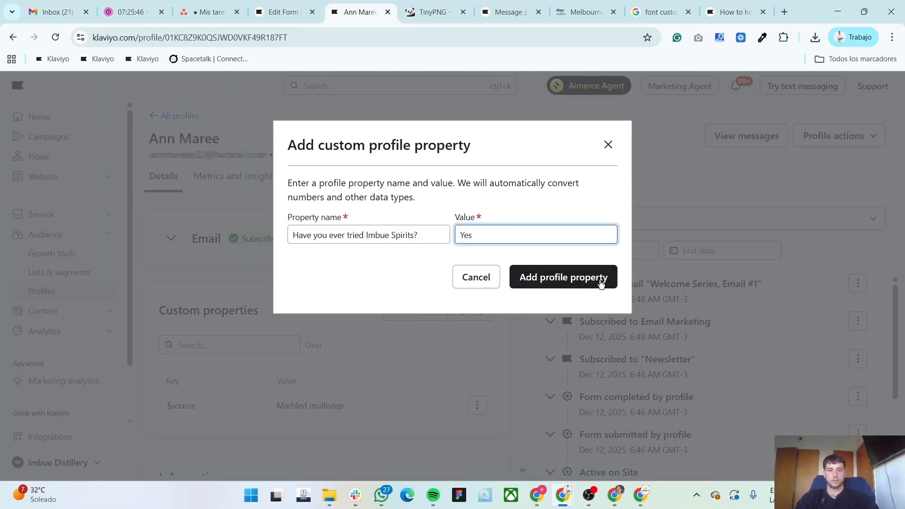
text(Yes)
click(602, 282)
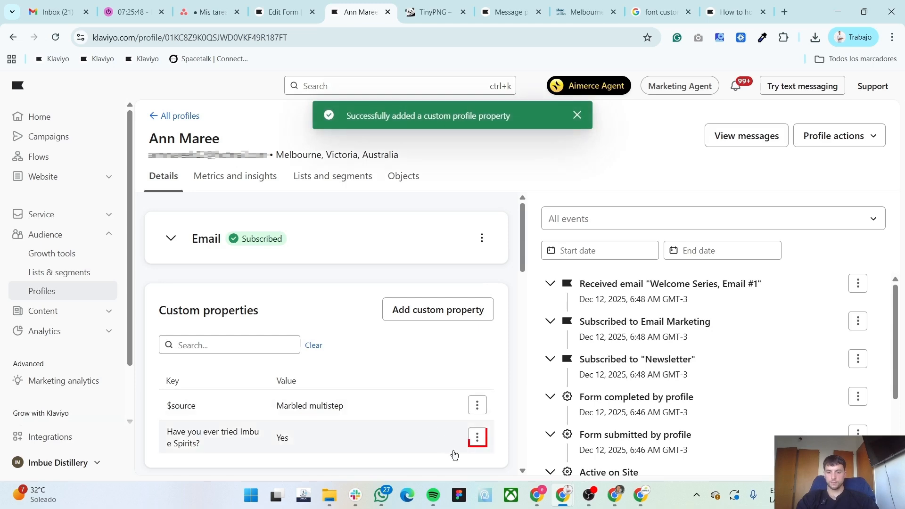
Change the value of the "Have you ever tried Imbue Spirits?" custom property to "No"
click(477, 438)
click(464, 375)
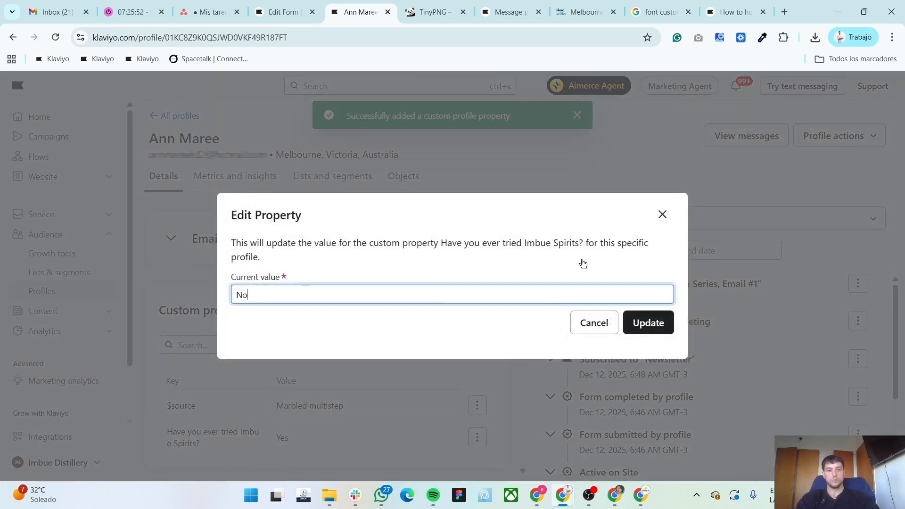
click(667, 321)
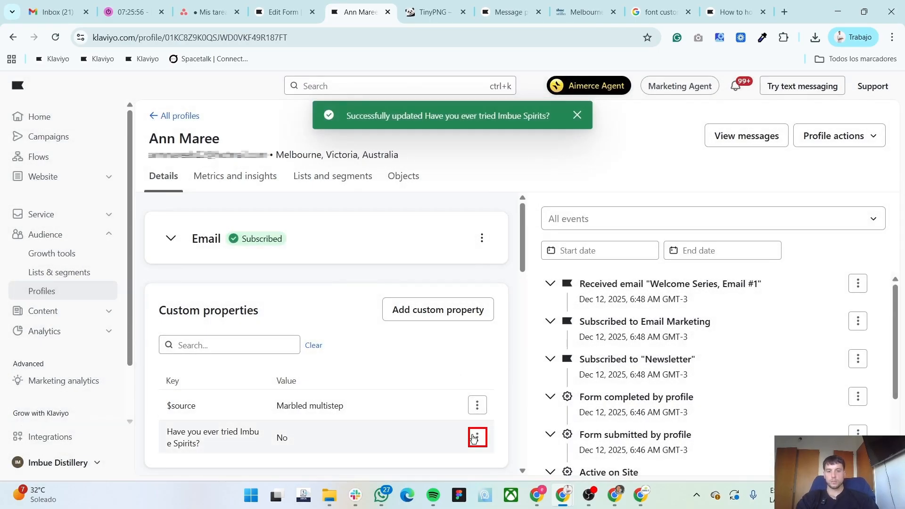
Delete the "Have you ever tried Imbue Spirits?" custom property from the profile
click(475, 438)
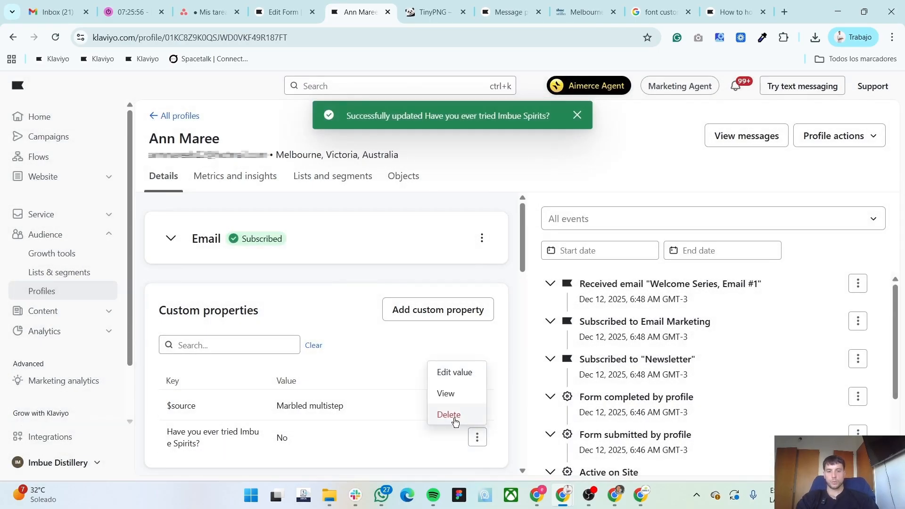
click(449, 415)
click(650, 313)
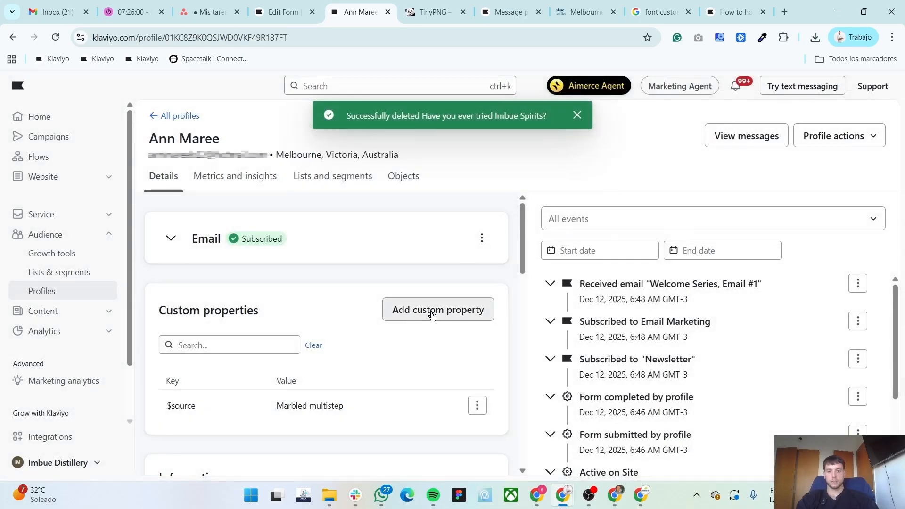
Start another custom profile property, named "What’s your favourite spirit?" after the question in the Step 3 desktop design
click(433, 315)
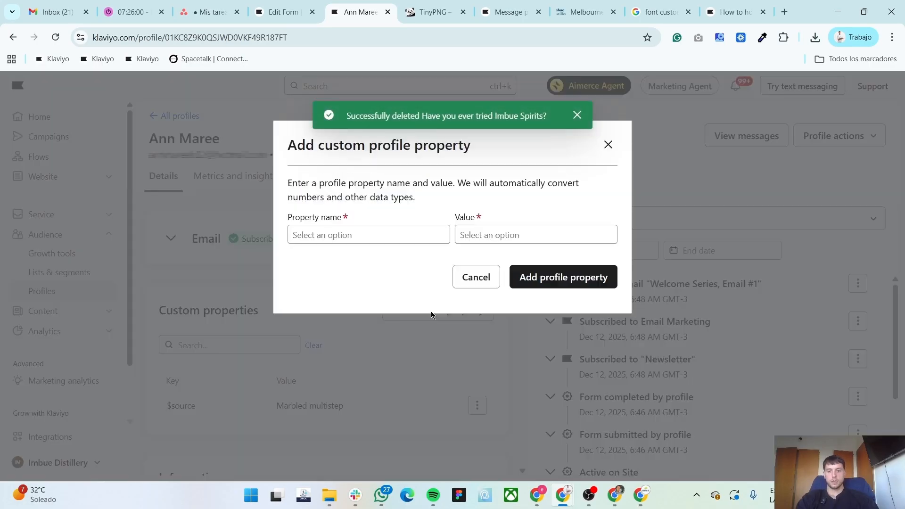
key(alt+Tab)
scroll(431, 313, right, 10)
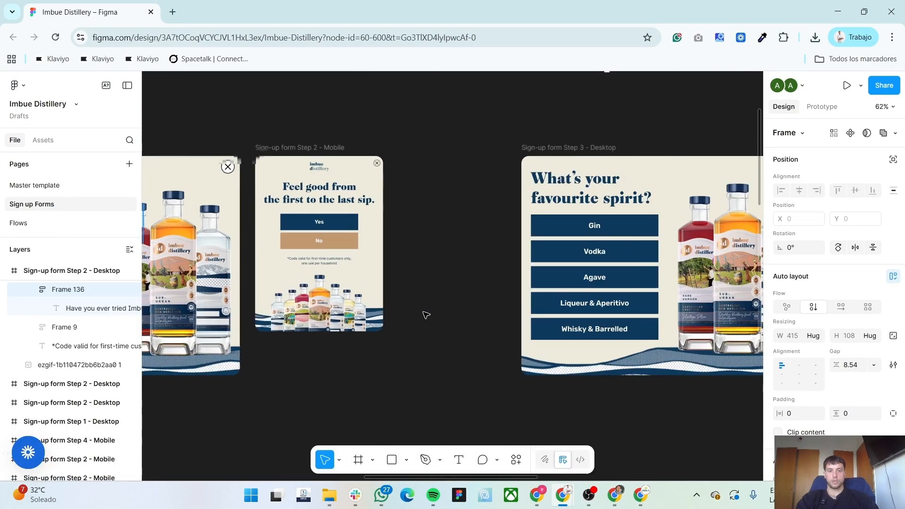
click(407, 189)
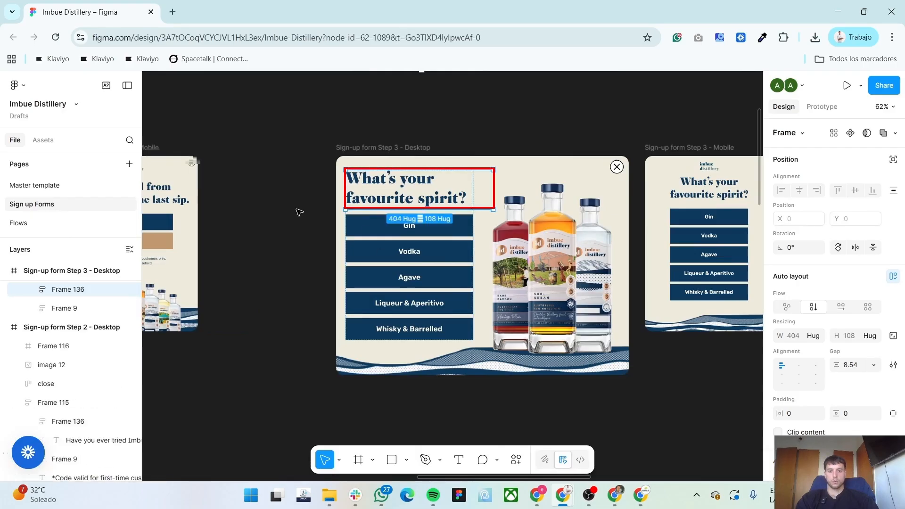
key(alt+Tab)
click(368, 238)
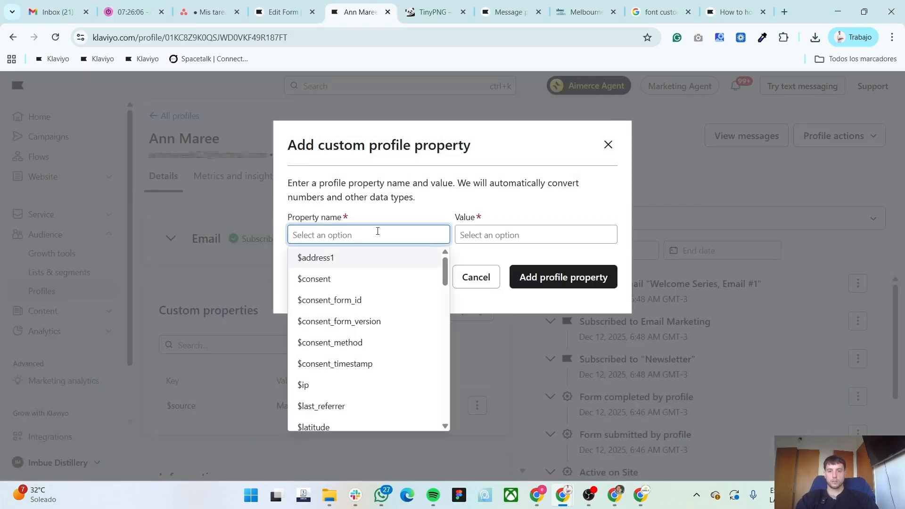
text(What’s your favourite spirit?)
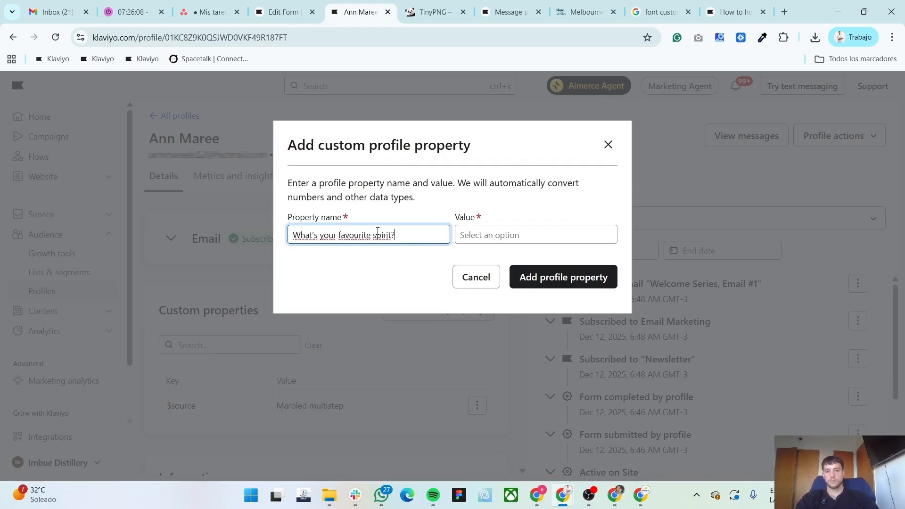
key(Tab)
Enter the Step 3 design's first answer, "Gin", as the favourite-spirit property's value and add the property
key(alt+Tab)
double_click(402, 232)
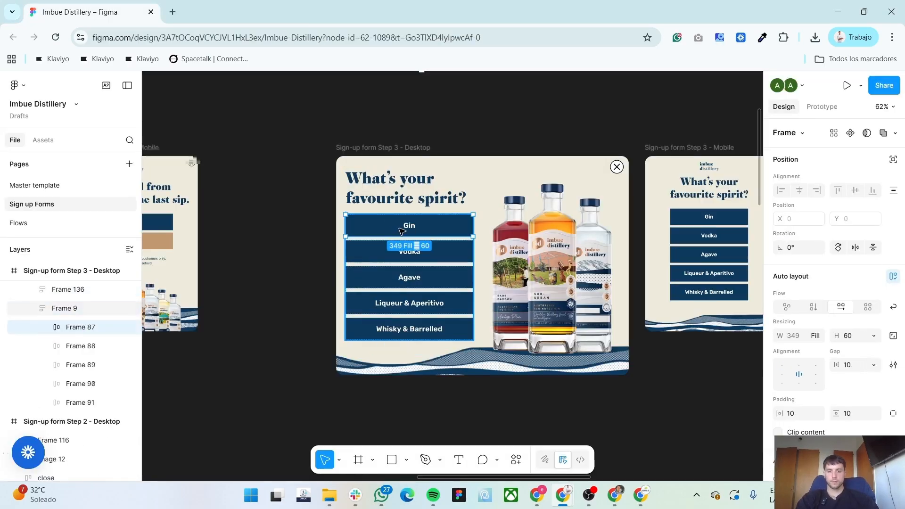
key(alt+Tab)
click(520, 233)
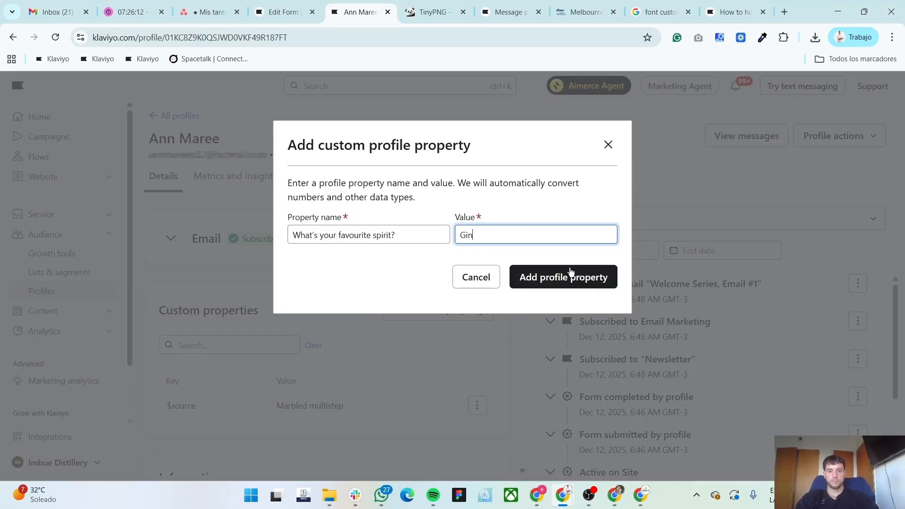
Update the "What’s your favourite spirit?" property to "Vodka", the second answer in the Figma design
key(alt+Tab)
click(441, 251)
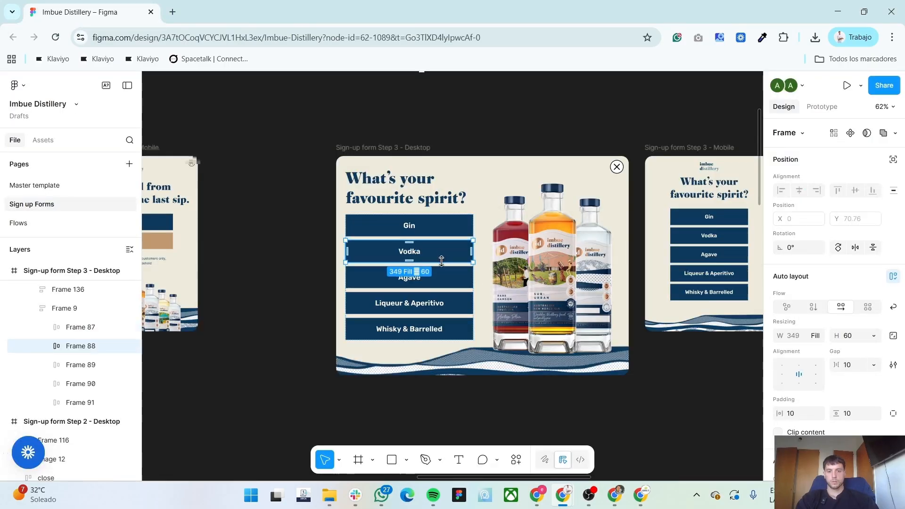
key(alt+Tab)
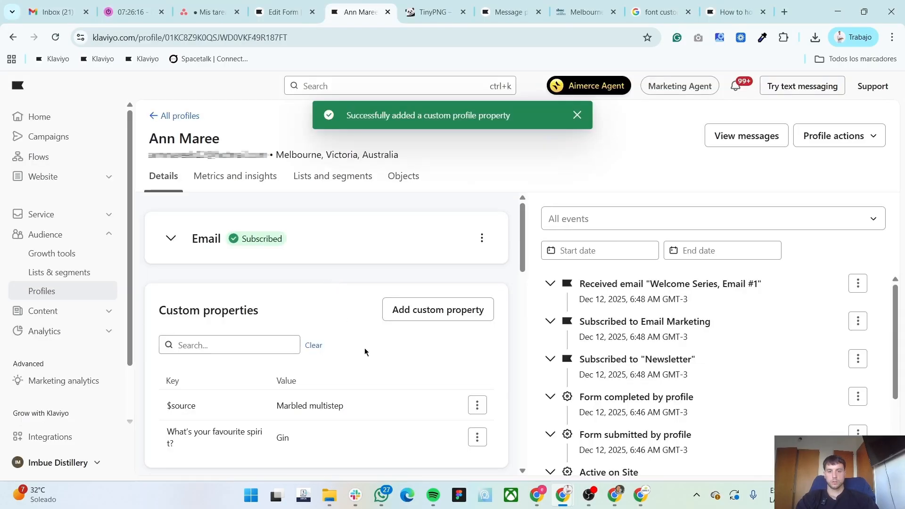
click(477, 438)
click(464, 375)
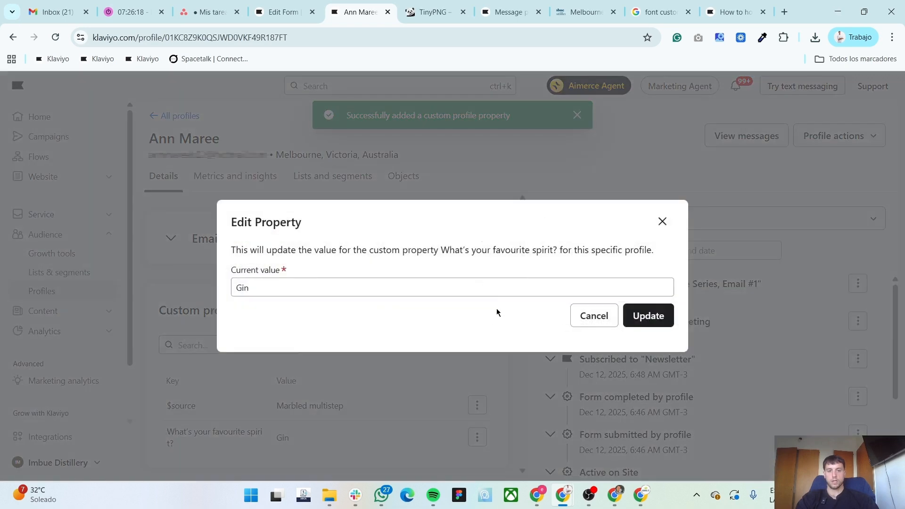
click(453, 286)
key(ctrl+a)
key(alt+Tab)
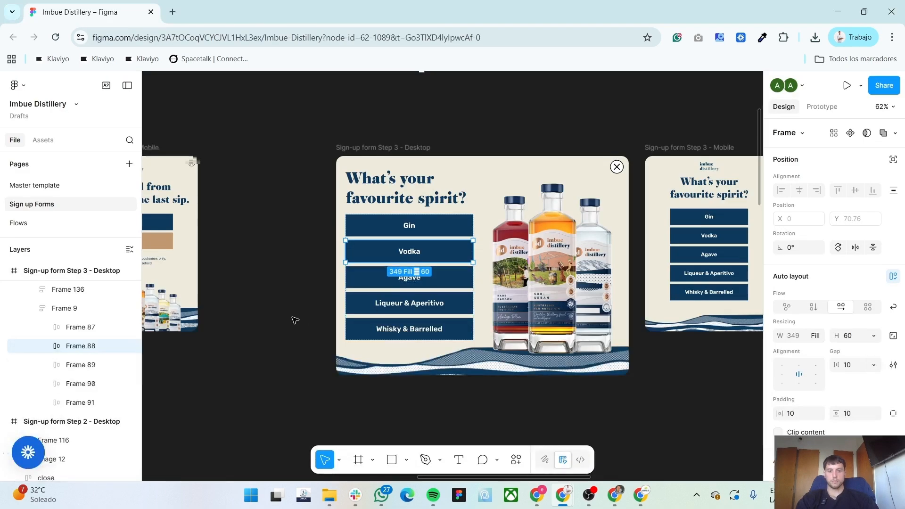
key(alt+Tab)
text(Vodka)
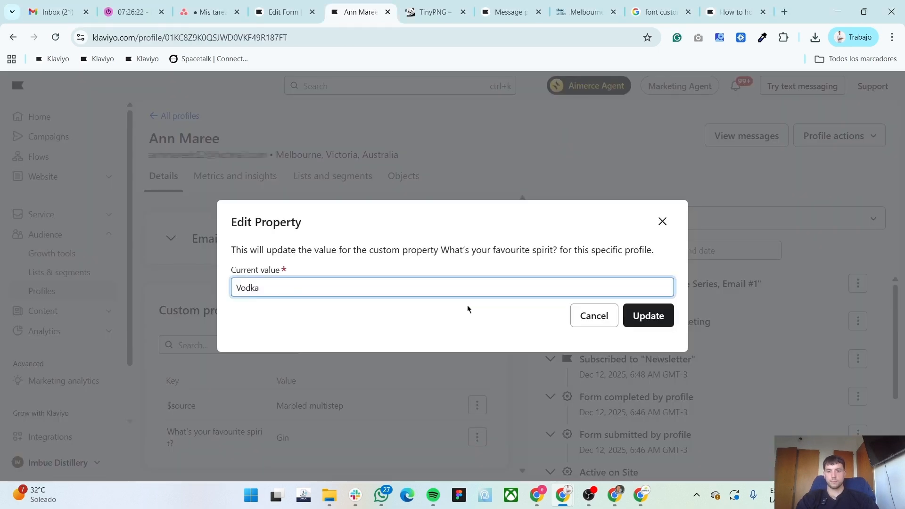
click(645, 319)
Update the "What’s your favourite spirit?" property to "Agave", the third answer in the Figma design
key(alt+Tab)
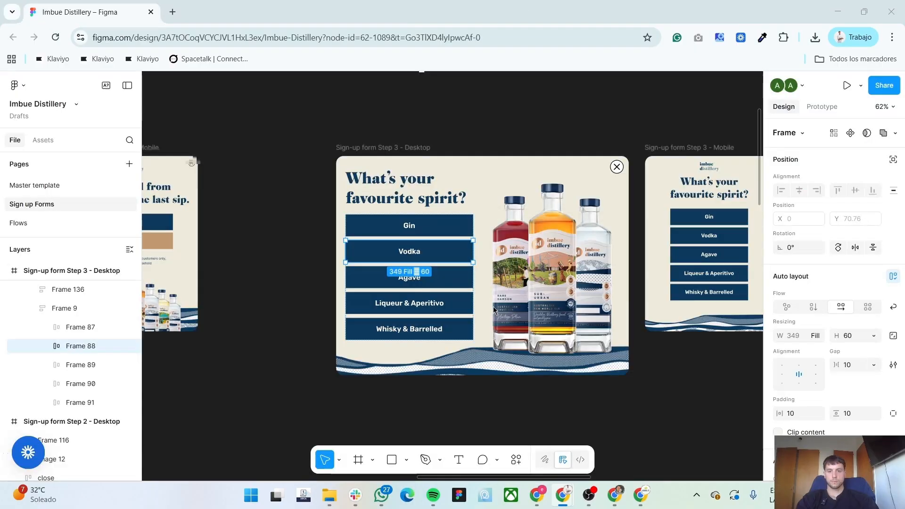
key(alt+Tab)
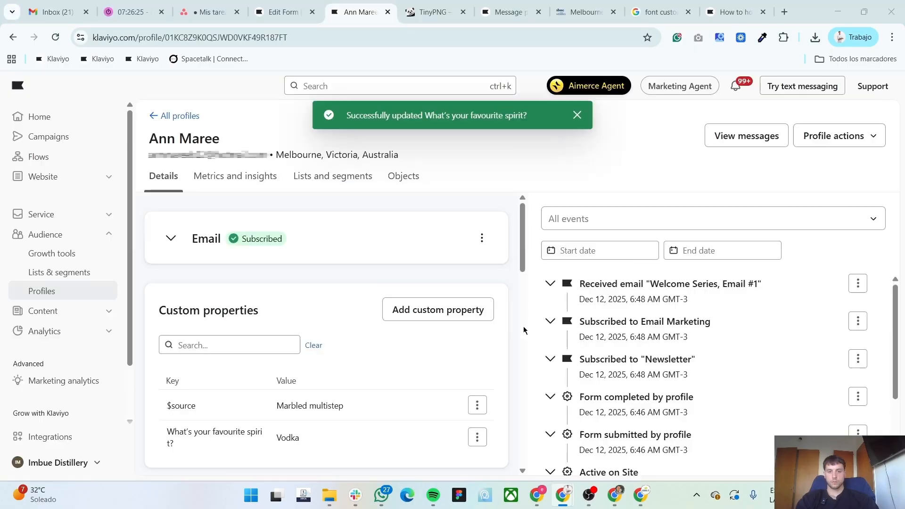
click(478, 437)
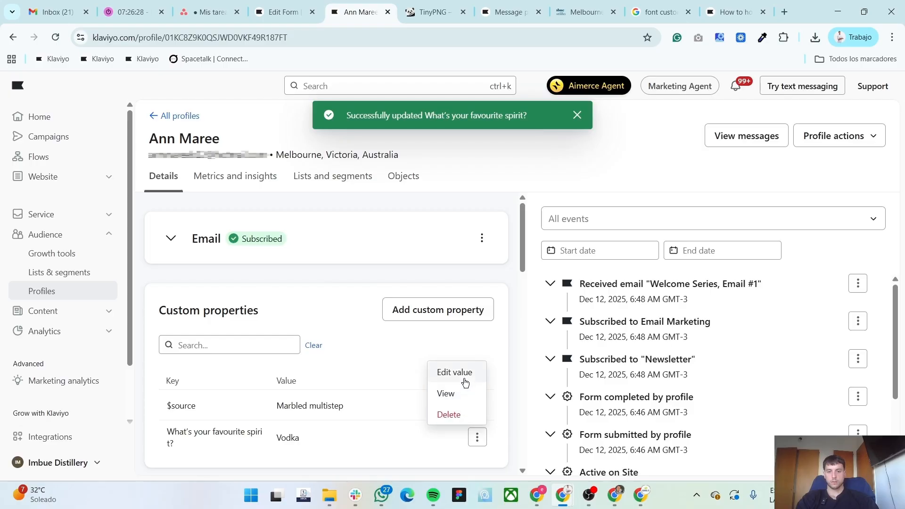
click(466, 375)
double_click(414, 283)
text(Agave)
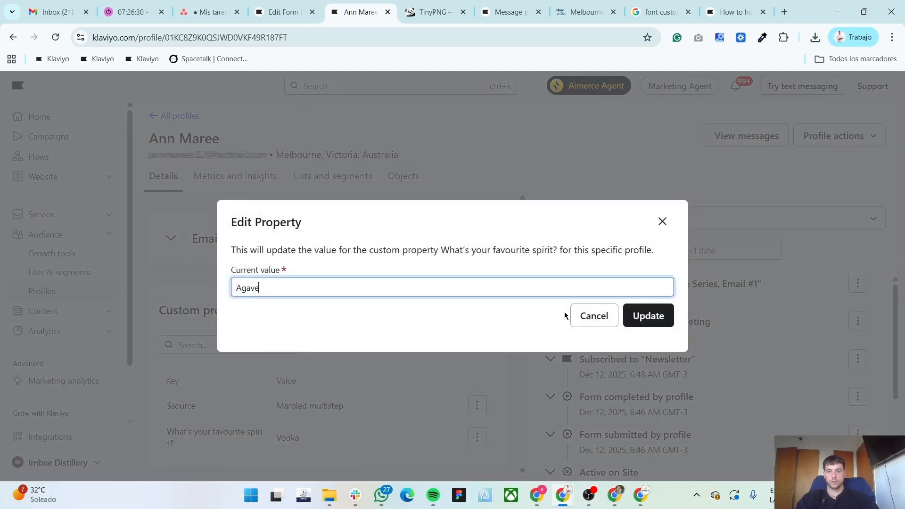
click(653, 324)
Update the "What’s your favourite spirit?" property to "Liqueur & Aperitivo", the fourth answer in the Figma design
key(alt+Tab)
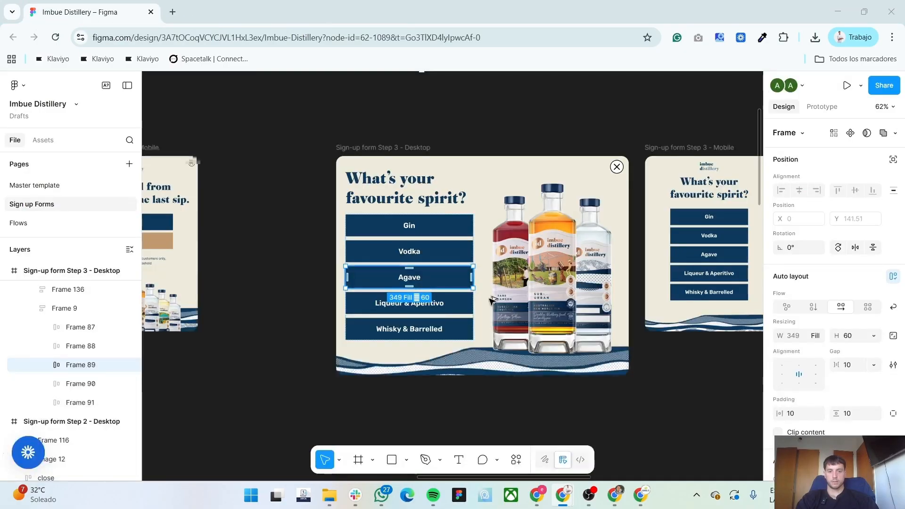
click(444, 312)
key(alt+Tab)
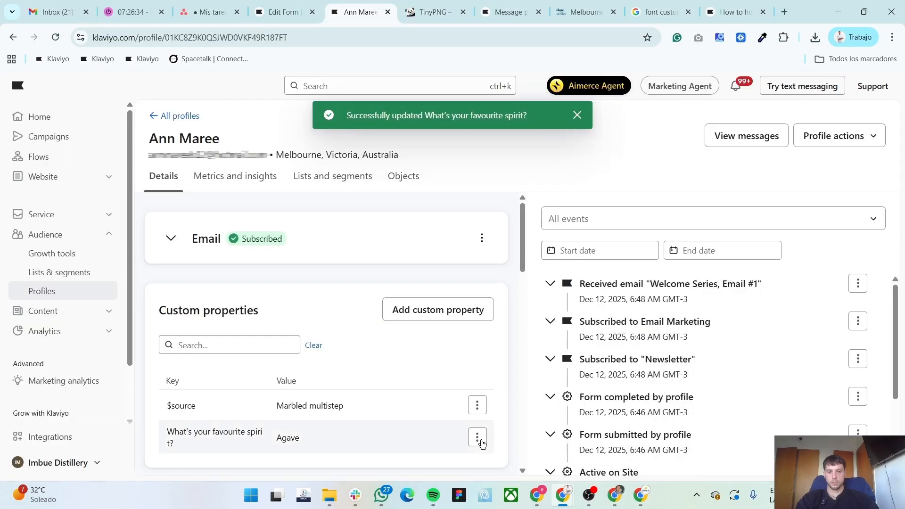
click(477, 437)
click(463, 373)
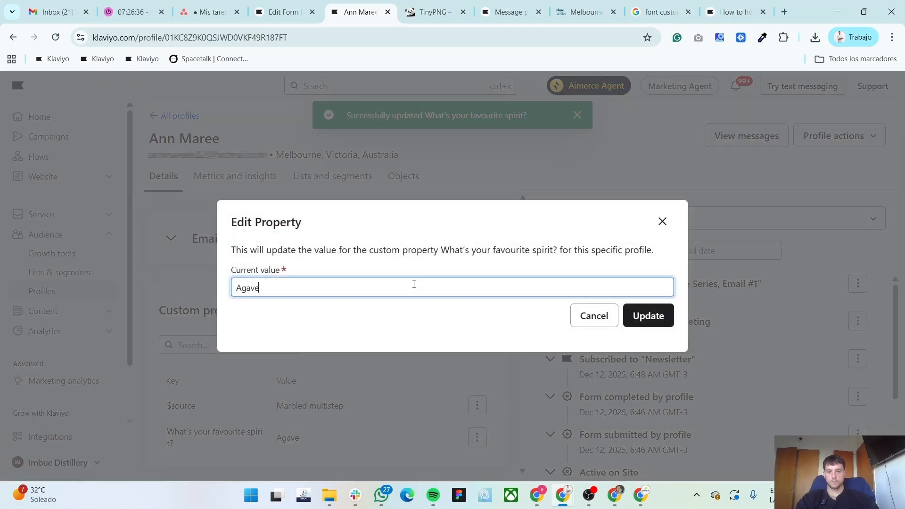
click(649, 316)
Update the "What's your favourite spirit?" property to "Whisky & Barrelled", the fifth answer in the Figma Step 3 design
key(alt+Tab)
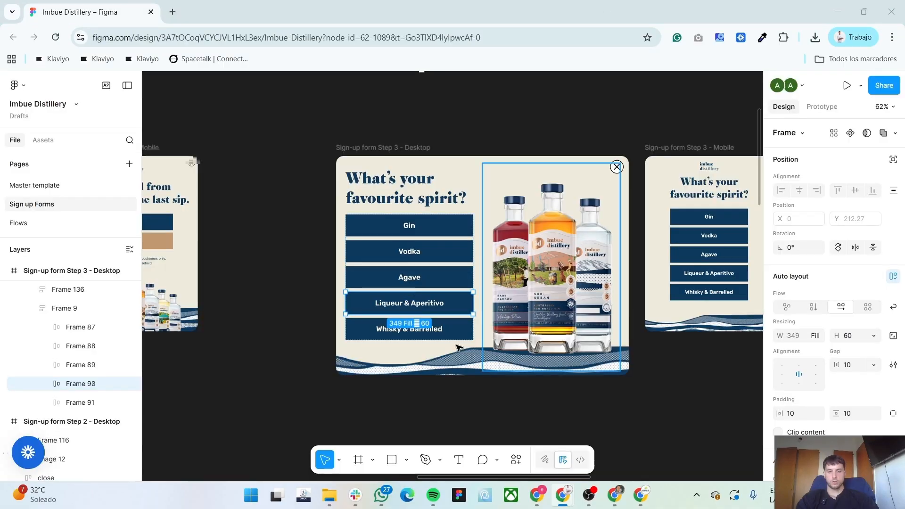
click(426, 329)
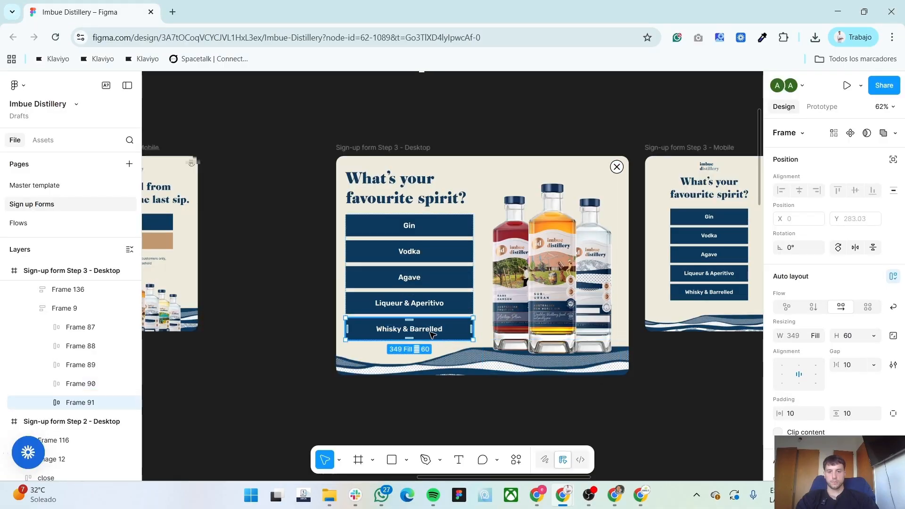
key(alt+Tab)
key(alt+Tab)
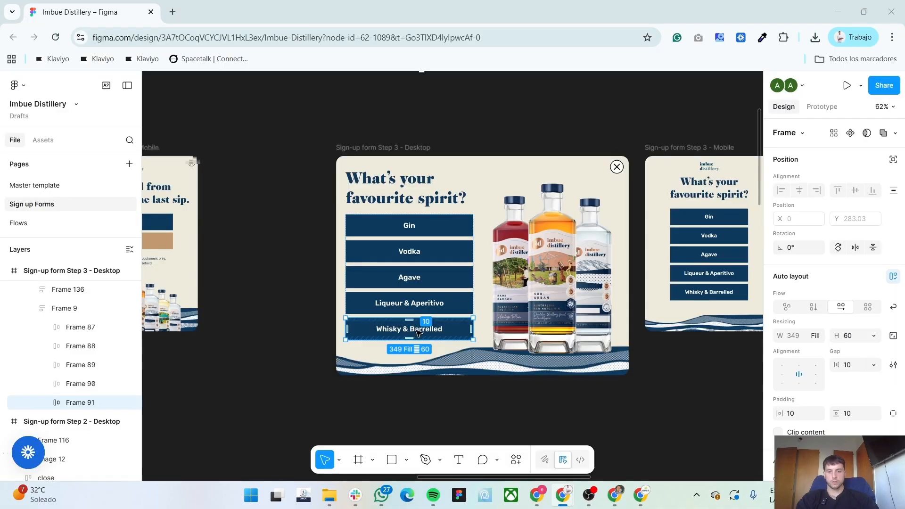
key(alt+Tab)
click(477, 438)
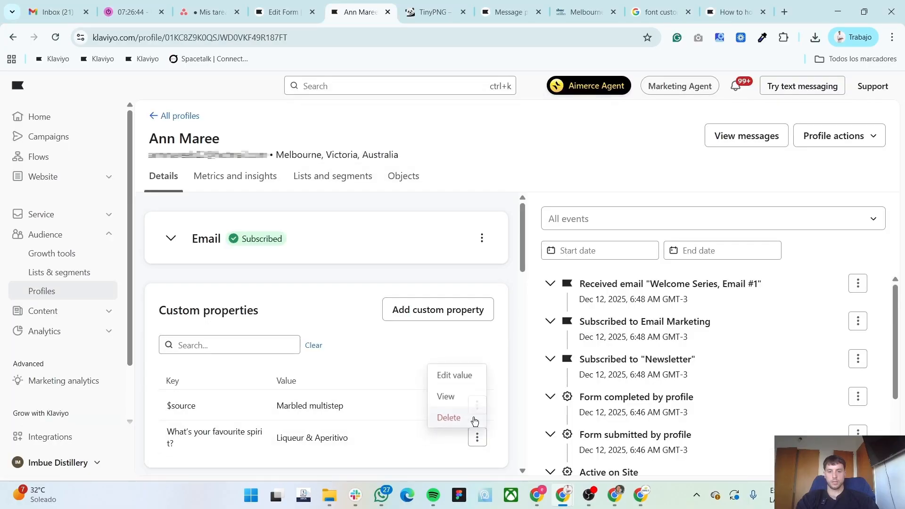
click(455, 372)
key(ctrl+a)
text(Whisky & Barrelled)
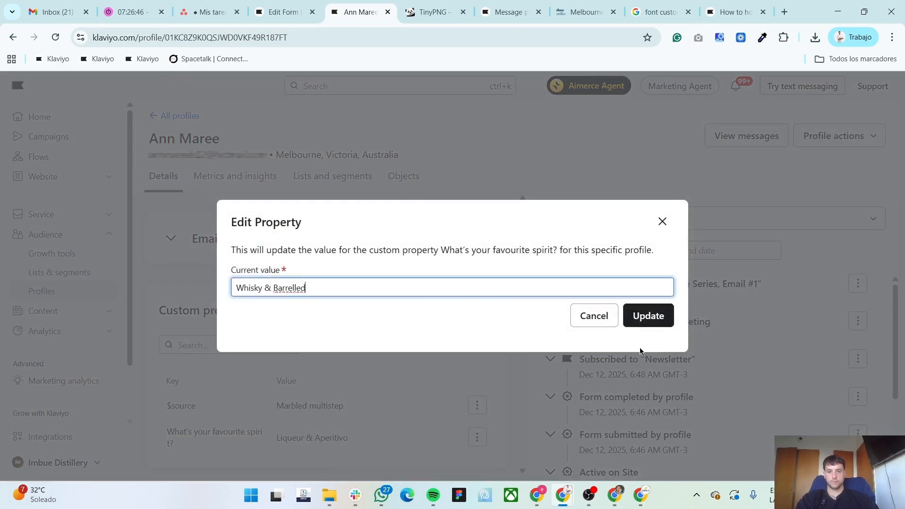
click(650, 316)
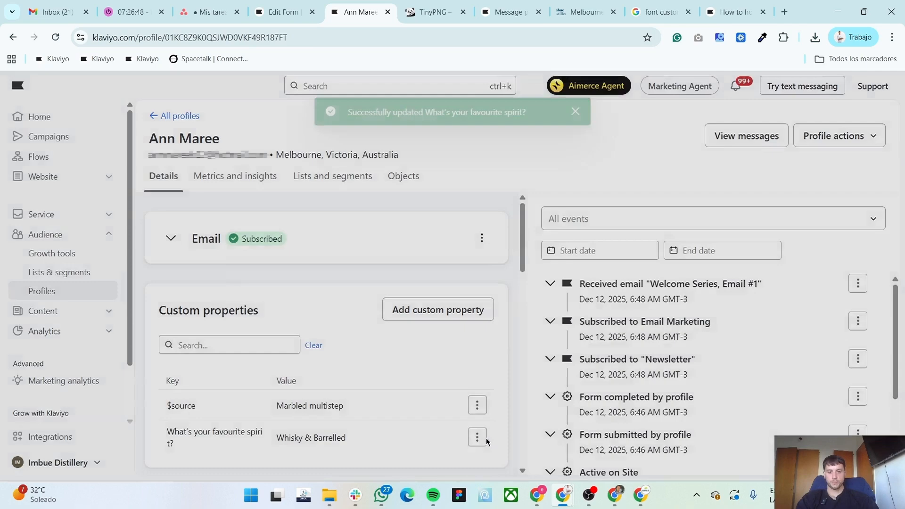
Delete the "What's your favourite spirit?" custom property from this profile and confirm the deletion
click(477, 437)
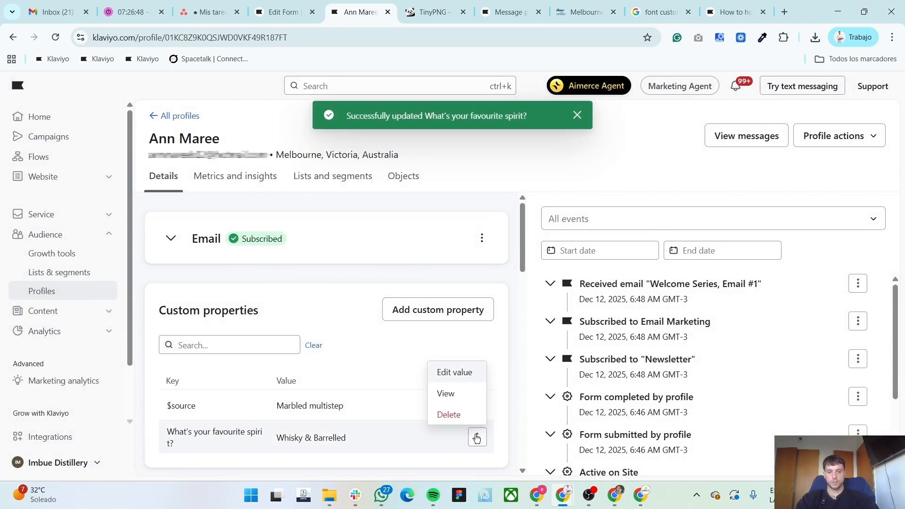
click(457, 415)
click(650, 314)
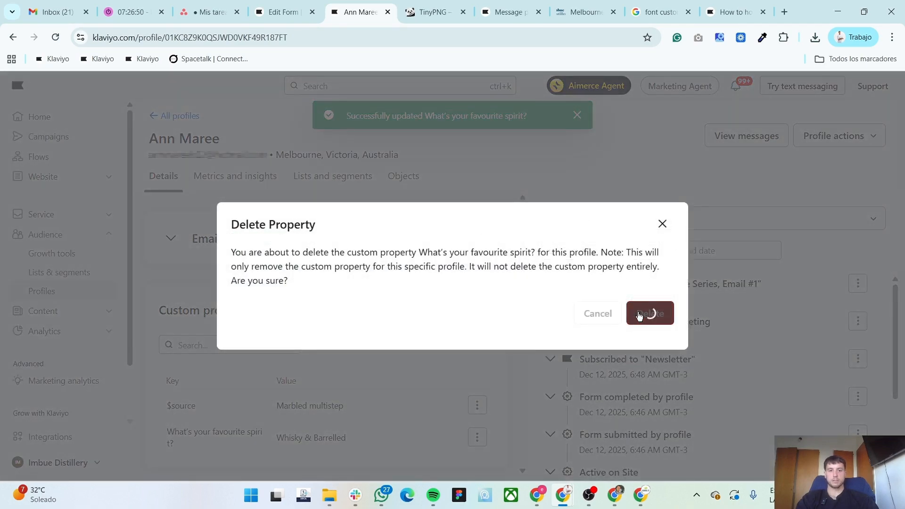
Close the profile page, return to the desktop sign-up form editor, reload it and open the "Have you ever..." step
key(ctrl+w)
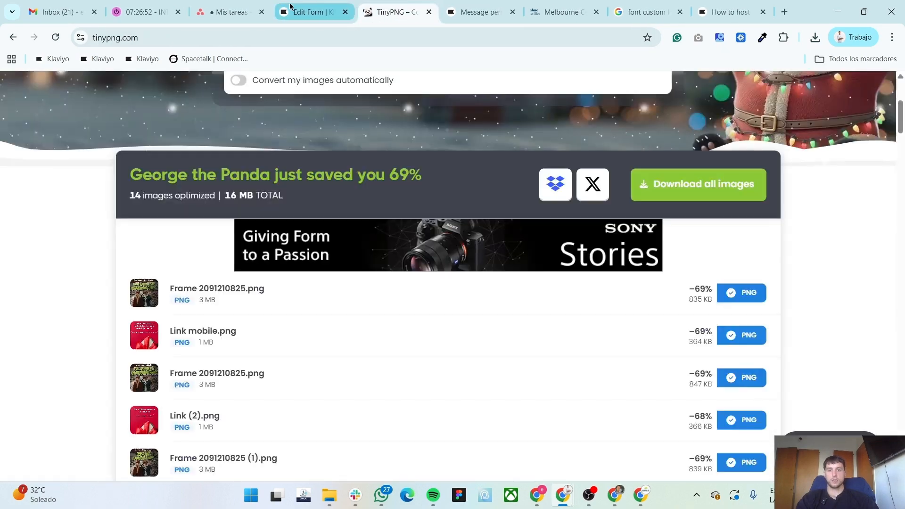
click(306, 13)
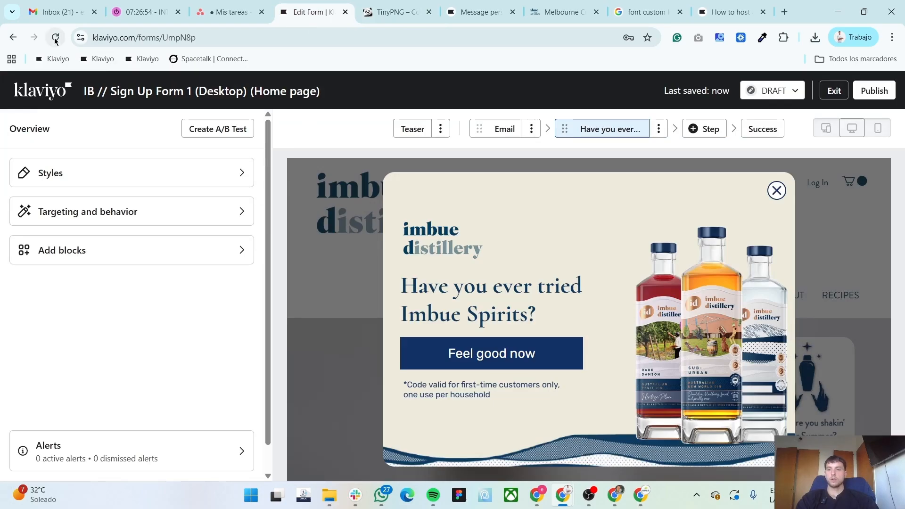
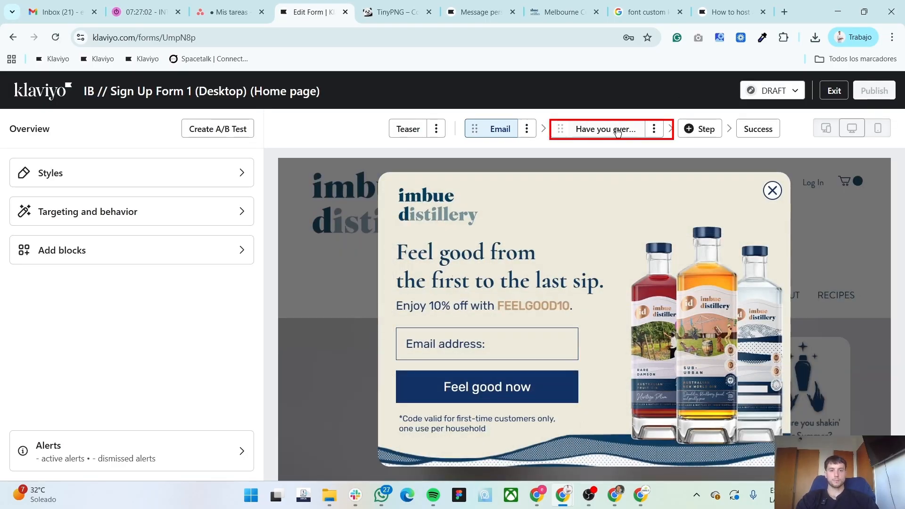
click(618, 131)
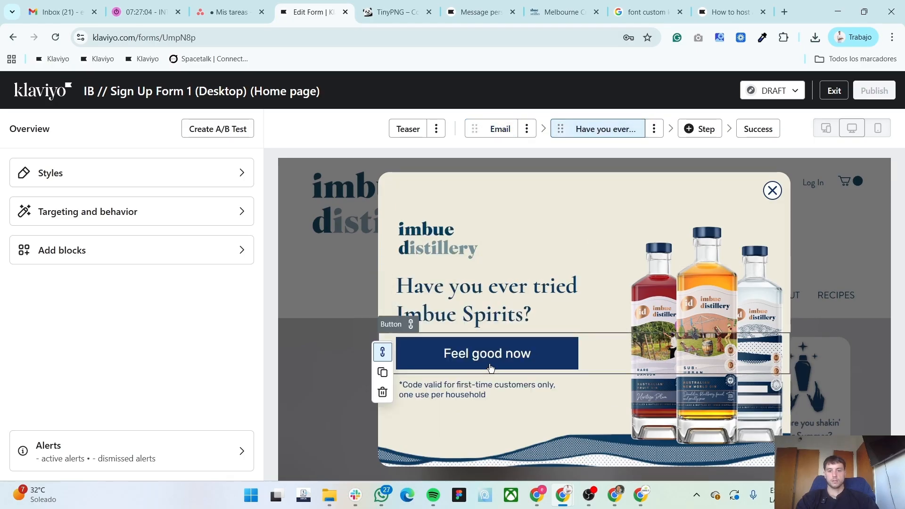
Check the "Yes" button in Figma's Step 2 desktop design and open the settings of the form's "Feel good now" button
key(alt+Tab)
scroll(306, 324, left, 10)
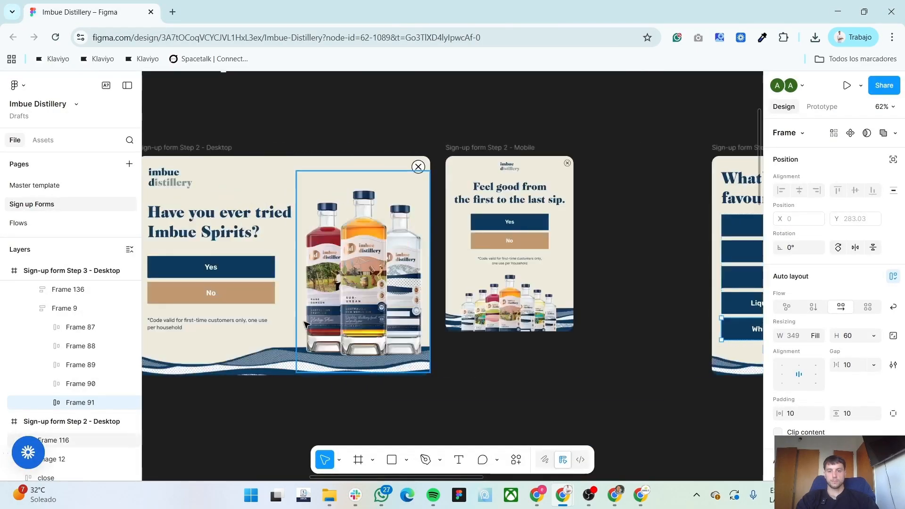
scroll(307, 324, left, 5)
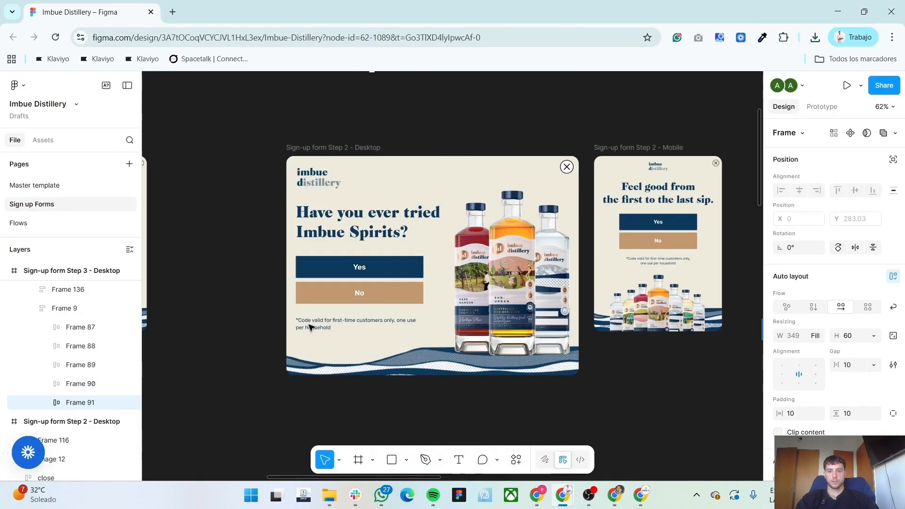
click(409, 269)
double_click(408, 269)
key(alt+Tab)
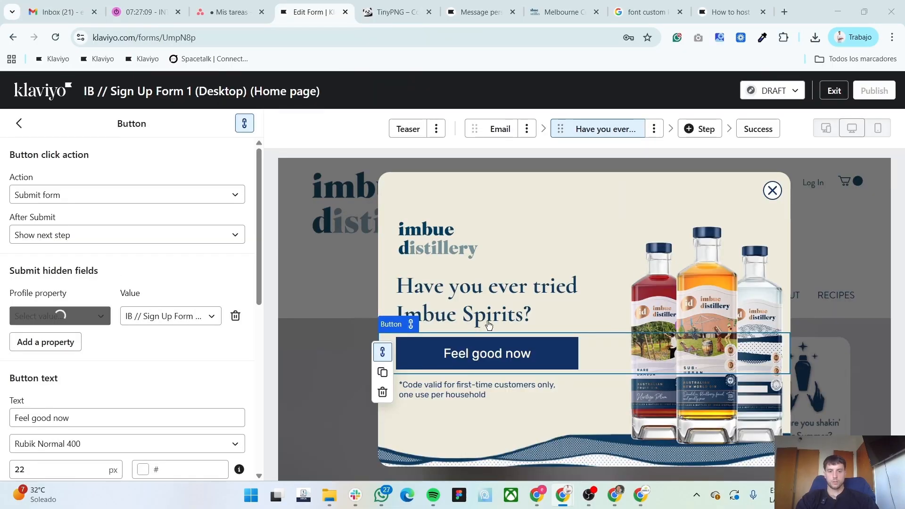
click(105, 198)
click(105, 198)
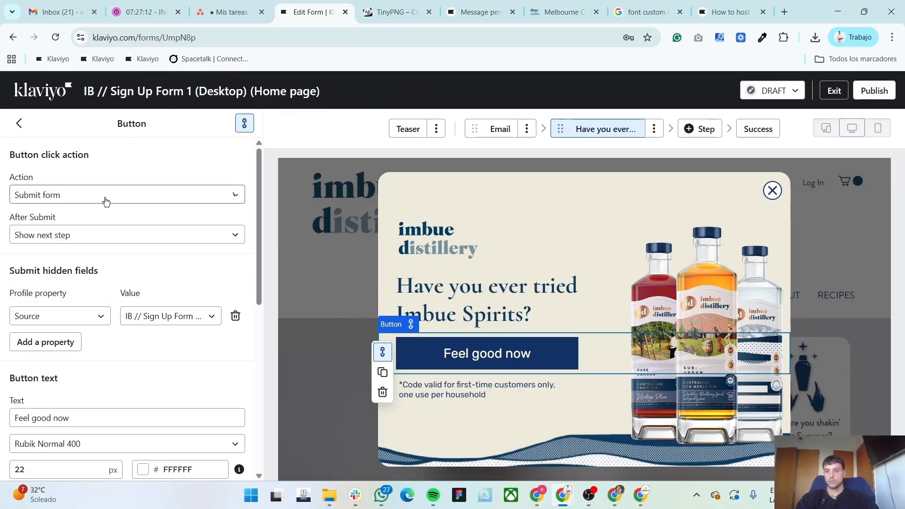
Add the existing custom property "Have you ever tried Imbue Spirits?" to the button's submitted hidden fields
scroll(71, 257, down, 3)
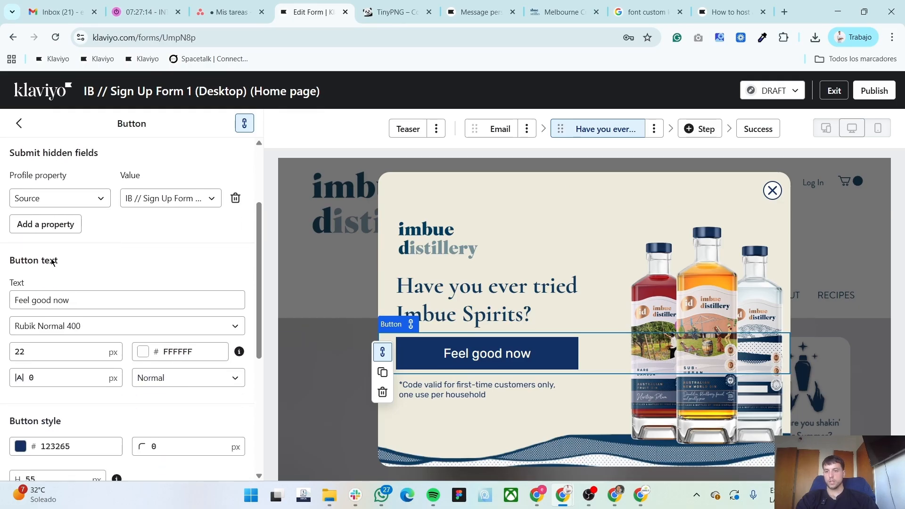
click(53, 226)
click(52, 225)
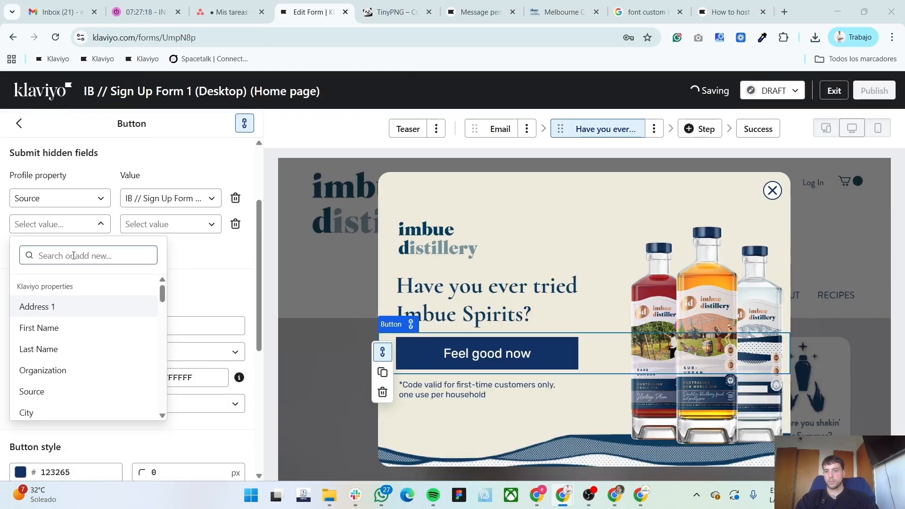
click(74, 256)
text(Have you ever tried Imbue Spirits?)
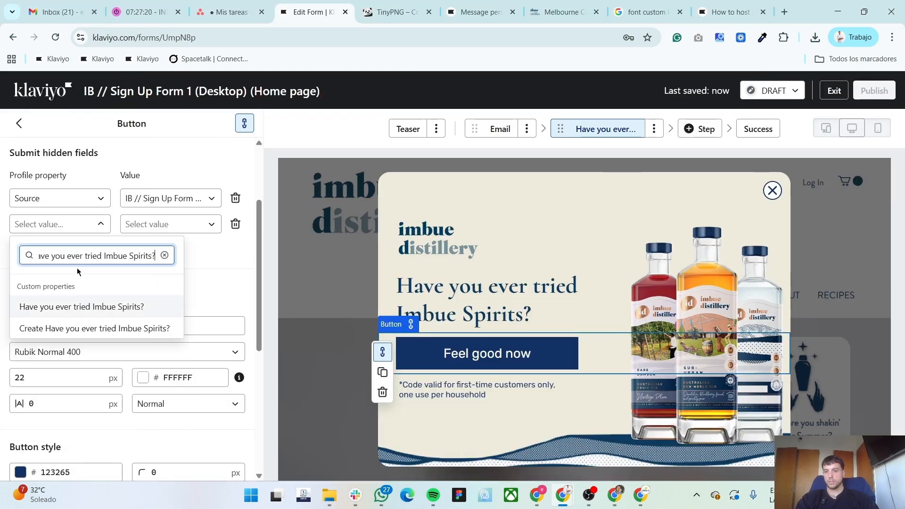
click(81, 308)
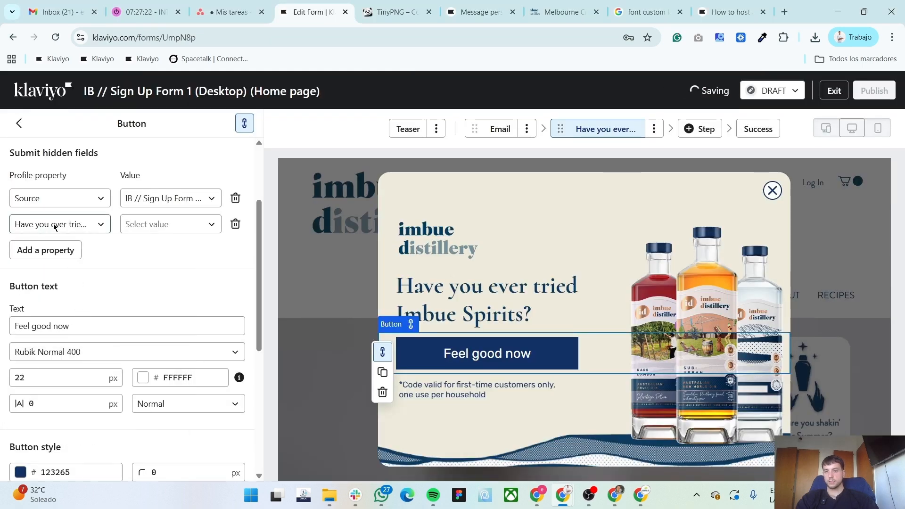
Set the hidden "Have you ever tried Imbue Spirits?" property's value to "Yes"
click(54, 226)
click(55, 227)
click(55, 227)
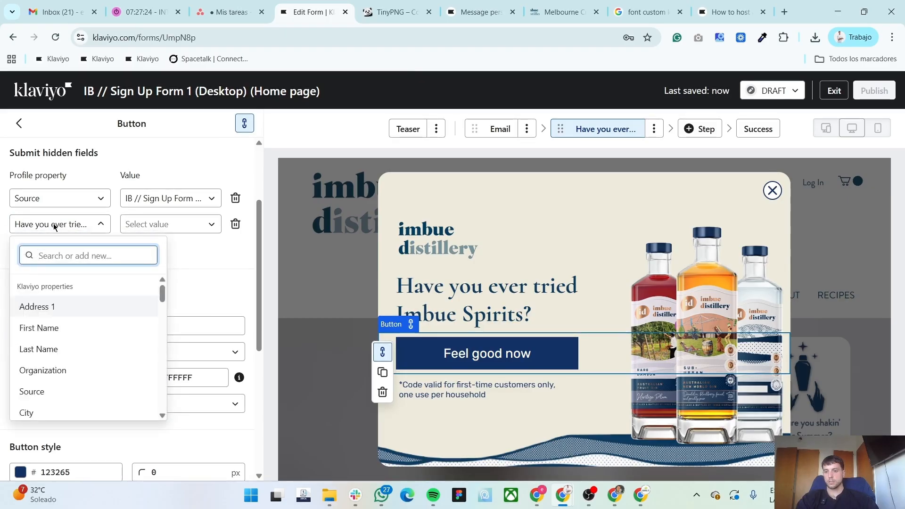
click(54, 226)
click(146, 226)
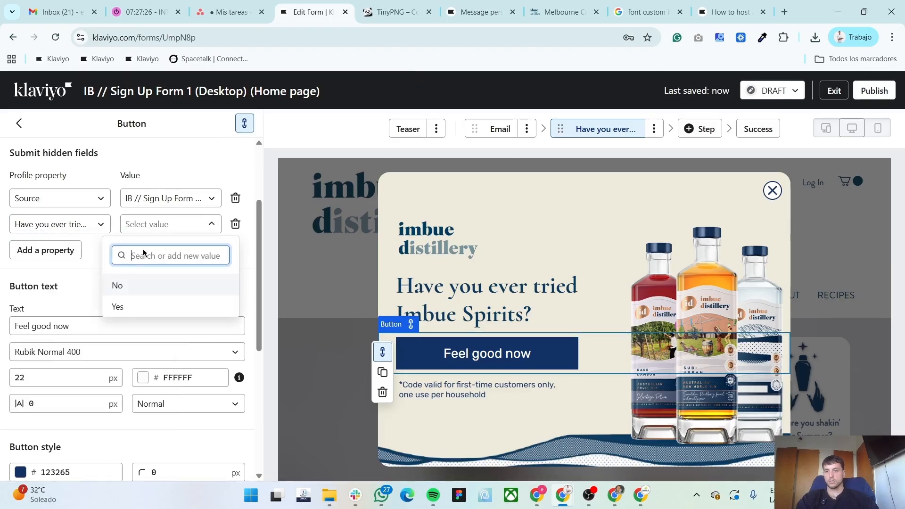
click(132, 309)
Change the "Feel good now" button's text to "Yes" and look over its remaining settings
click(62, 325)
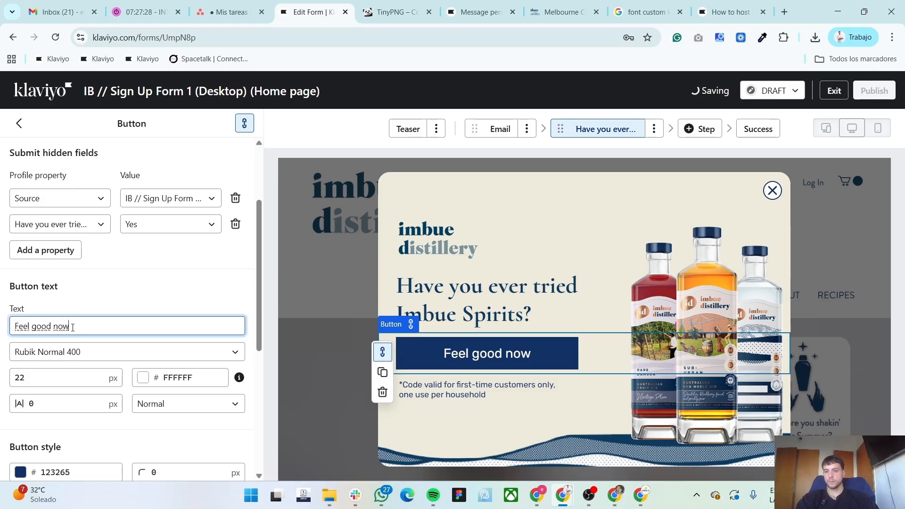
key(ctrl+a)
text(Yes)
key(Tab)
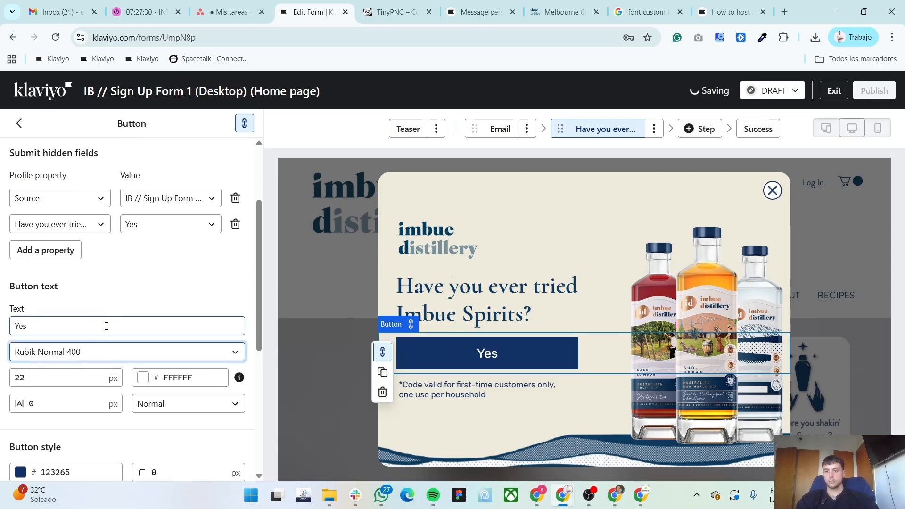
scroll(4, 357, down, 1)
scroll(3, 358, down, 4)
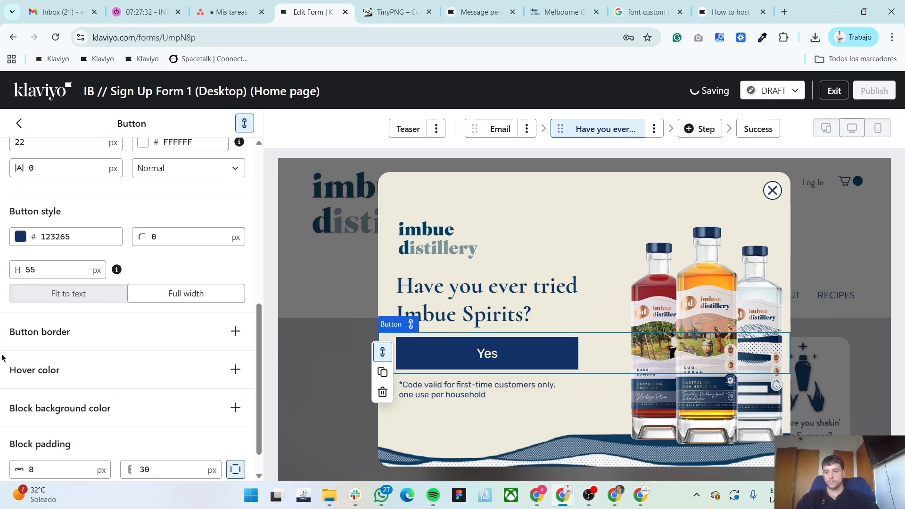
scroll(2, 359, up, 7)
scroll(2, 361, up, 1)
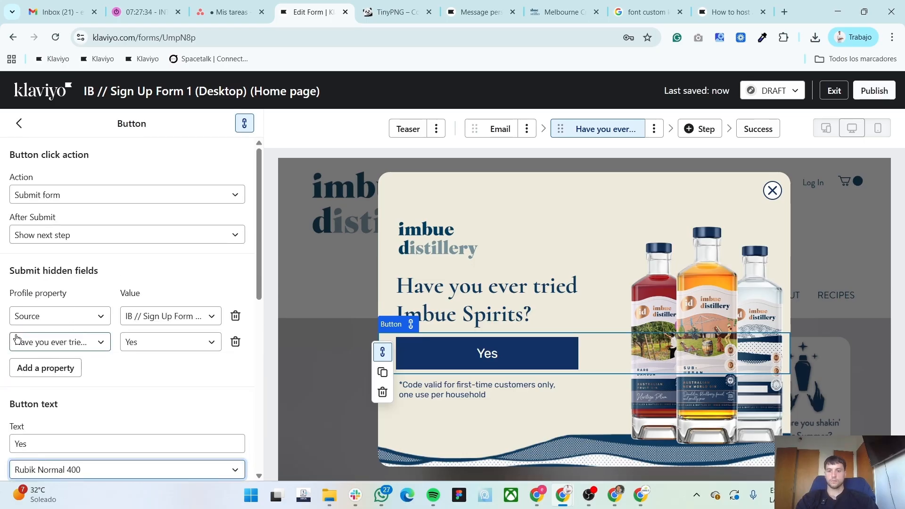
Check the "No" button in Figma's Step 2 desktop design and add a new button block directly above the form's "Yes" button
key(alt+Tab)
click(379, 301)
click(380, 300)
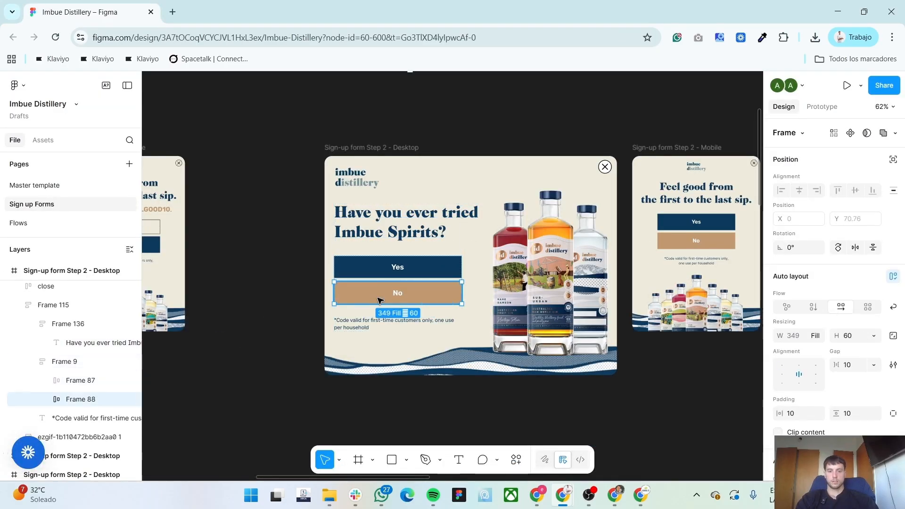
key(alt+Tab)
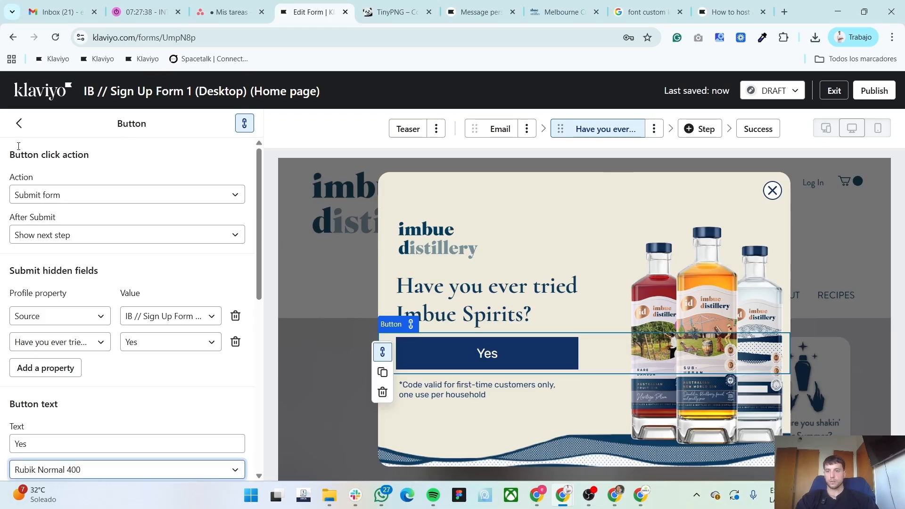
click(19, 123)
click(67, 251)
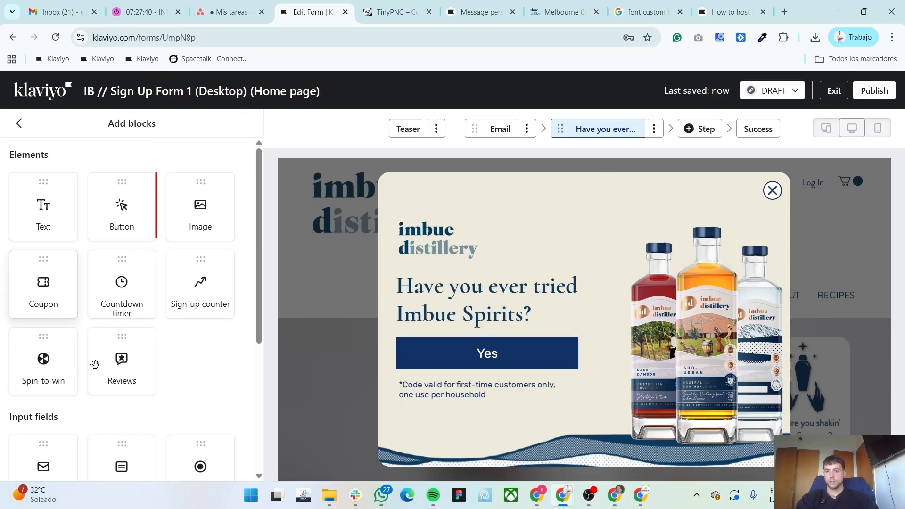
drag(121, 212, 484, 368)
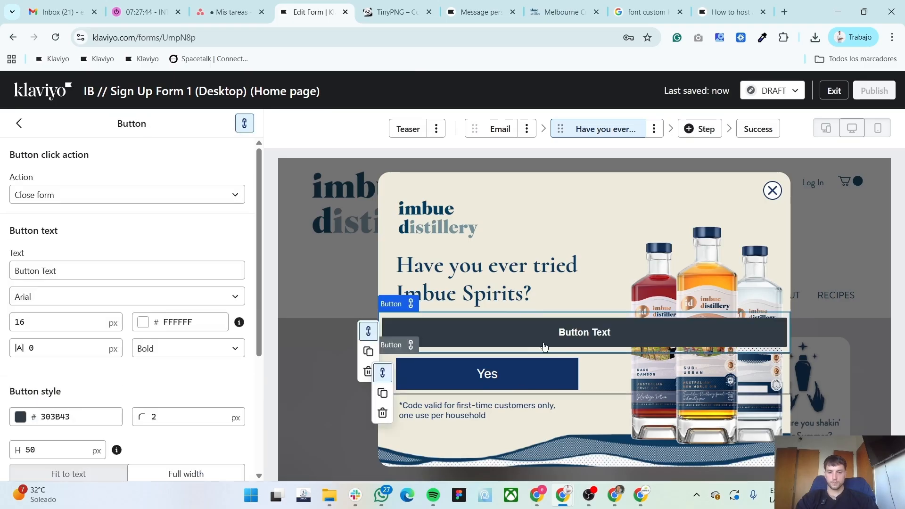
Set the new button's action to Submit form, with Show next step after submitting
click(110, 197)
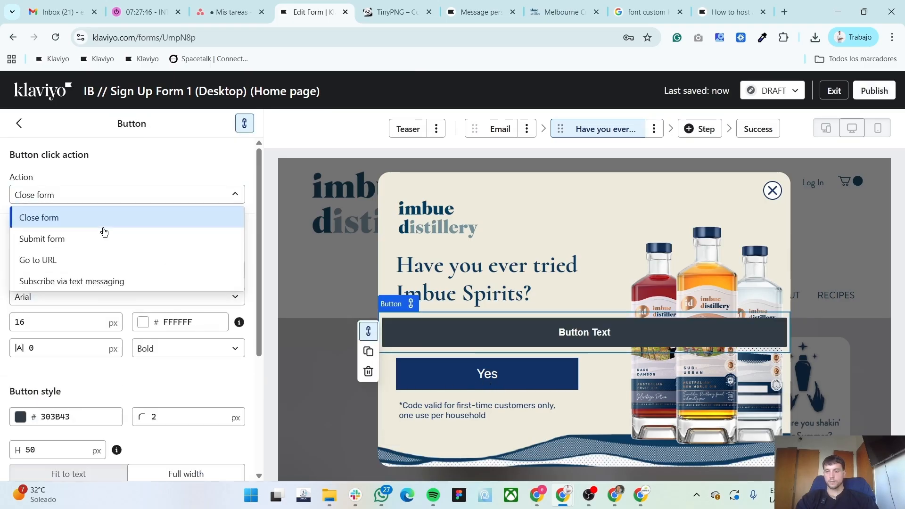
click(92, 240)
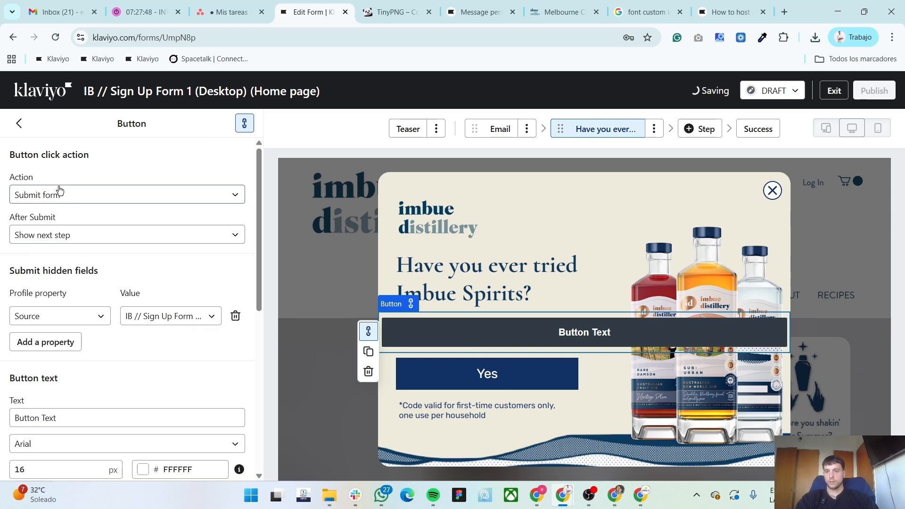
click(64, 240)
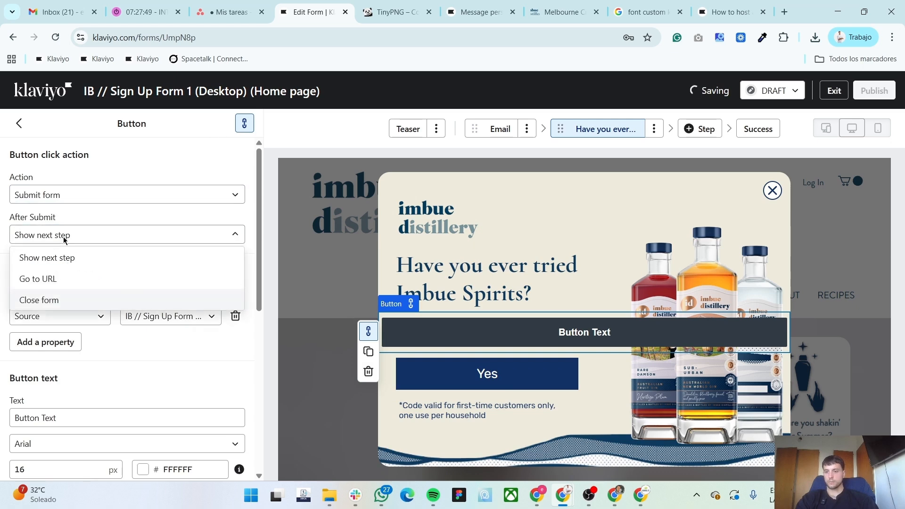
click(74, 260)
Add a hidden "Have you ever tried Imbue Spirits?" profile property with the value "No" to the new button
scroll(29, 314, down, 1)
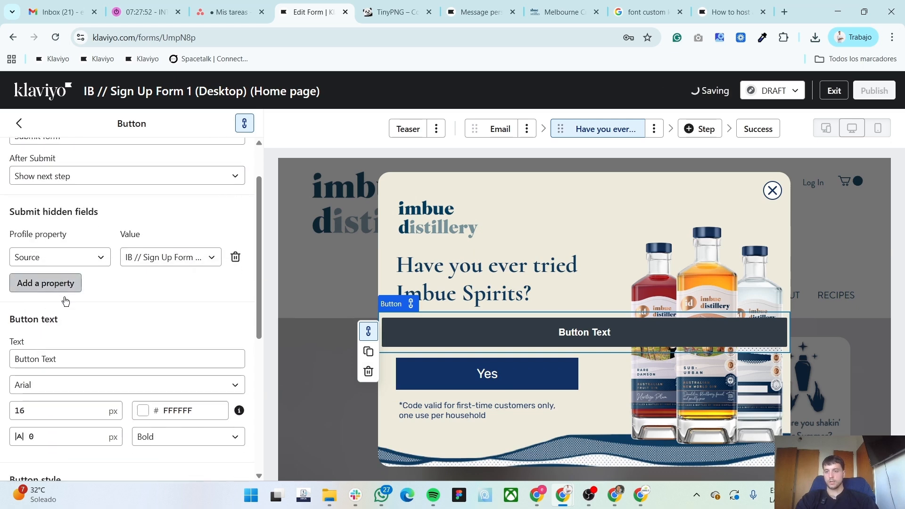
click(66, 283)
click(69, 284)
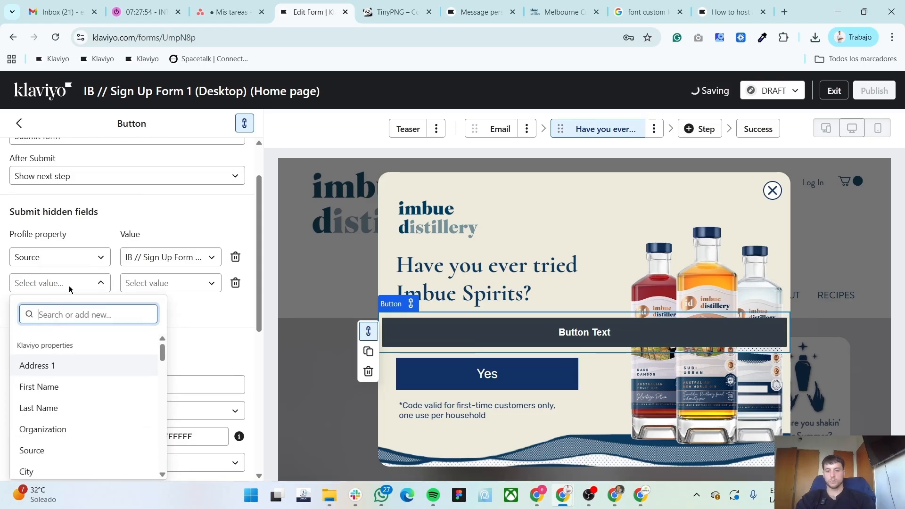
text(have)
click(88, 364)
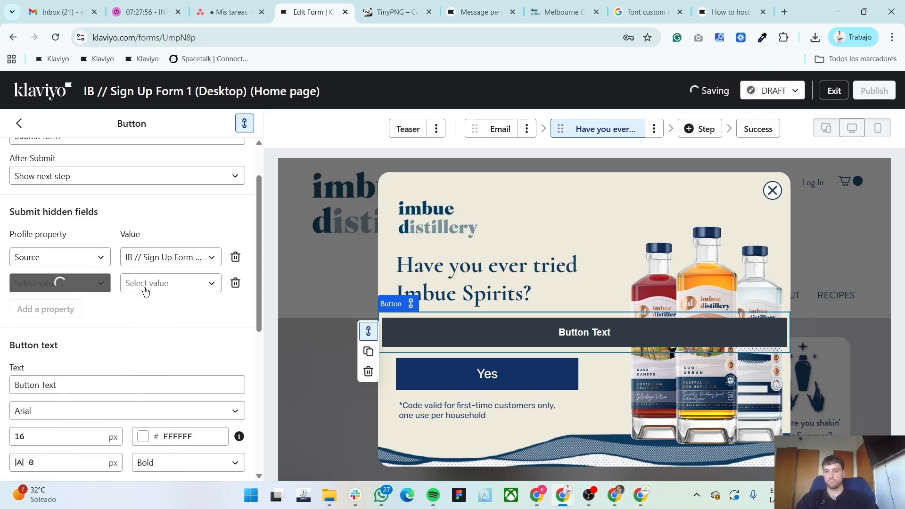
click(152, 285)
click(147, 344)
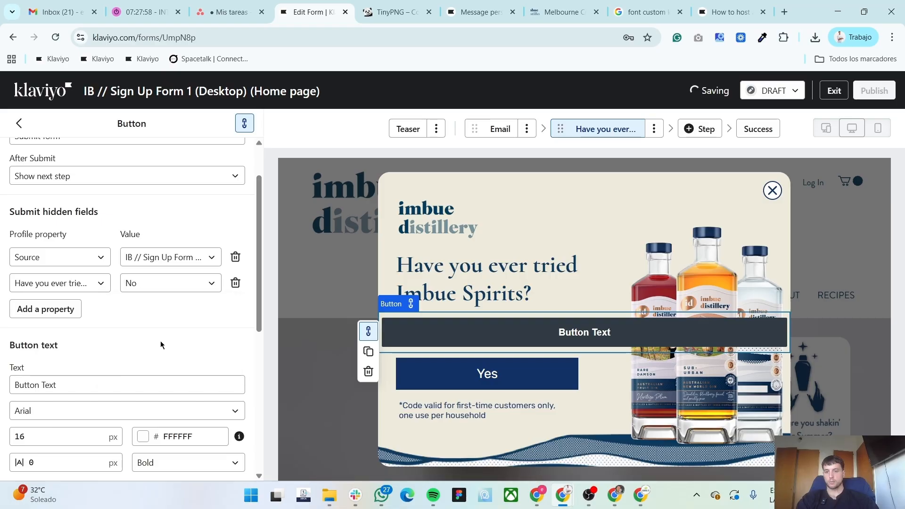
Change the new button's text to "No" and set it in Rubik Normal 400 at 22 px
scroll(159, 337, down, 1)
double_click(73, 327)
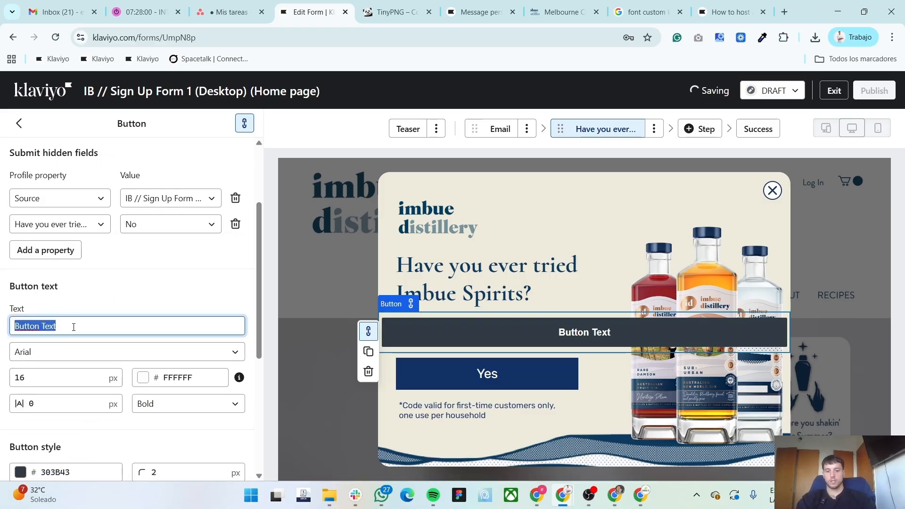
text(No)
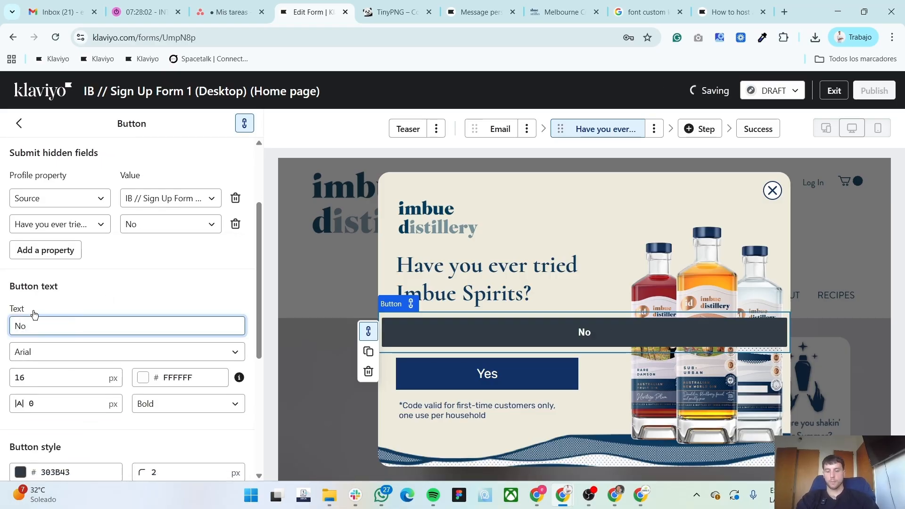
click(48, 351)
click(67, 249)
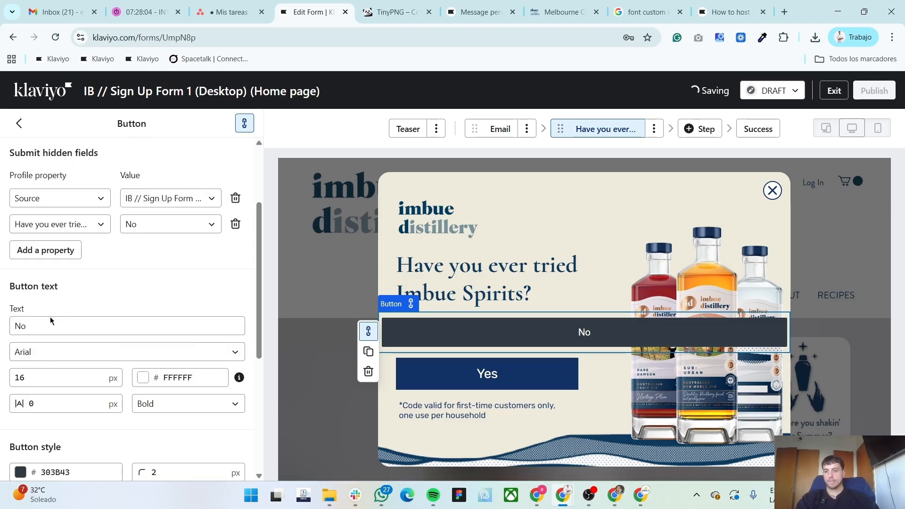
click(46, 361)
click(71, 198)
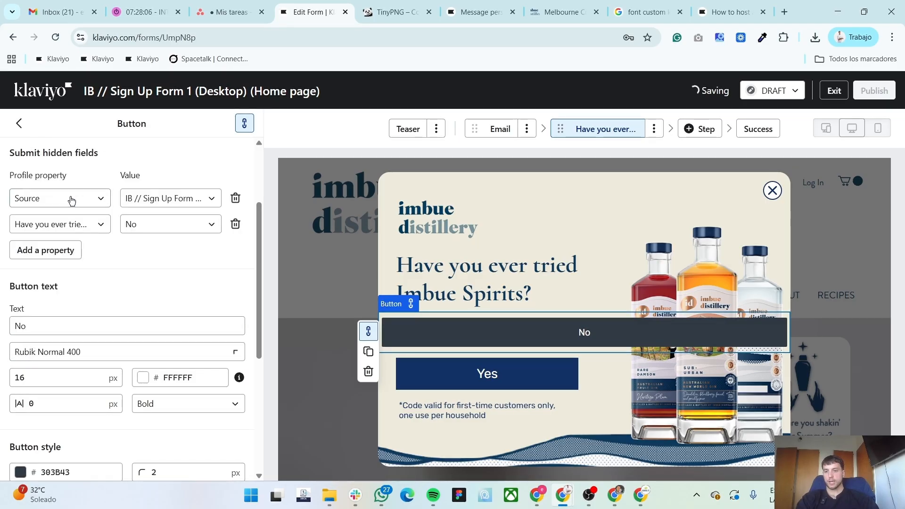
scroll(52, 361, down, 1)
click(36, 320)
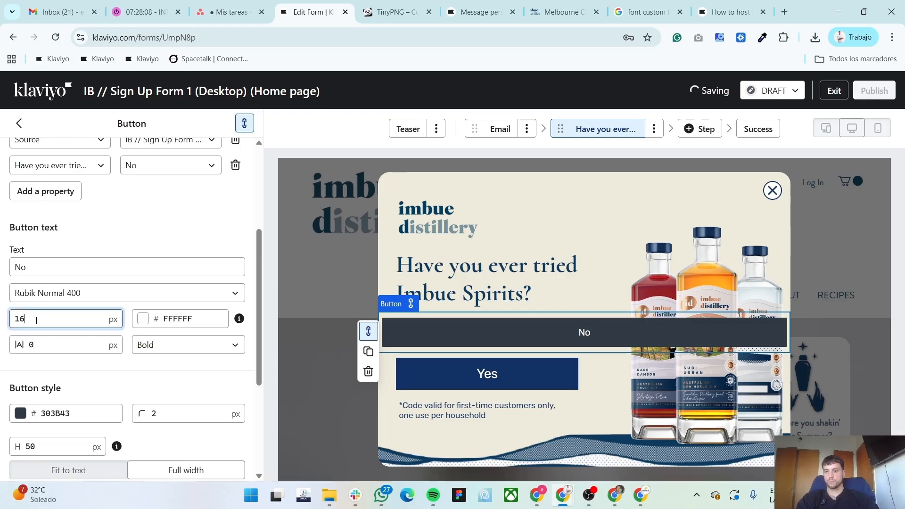
text(22)
Check the "No" button in the Figma design and set the form button's fill colour to C09971
scroll(135, 372, down, 2)
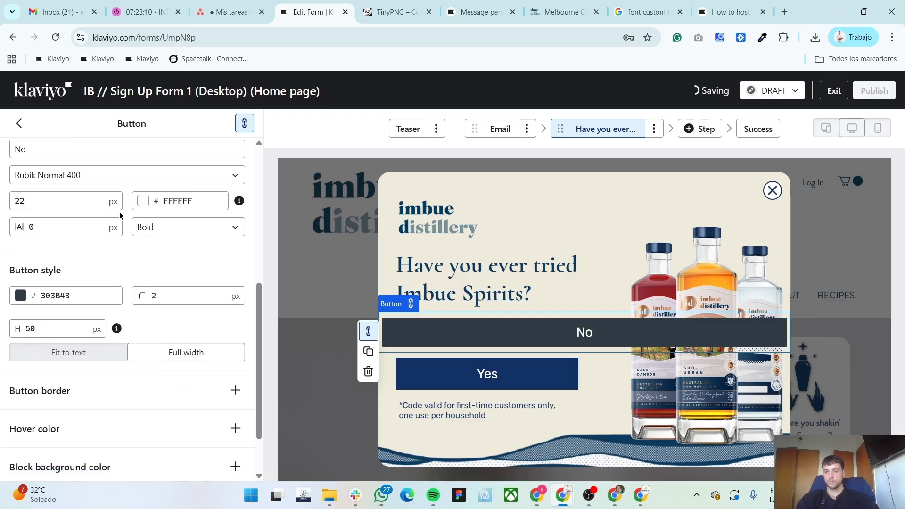
click(64, 301)
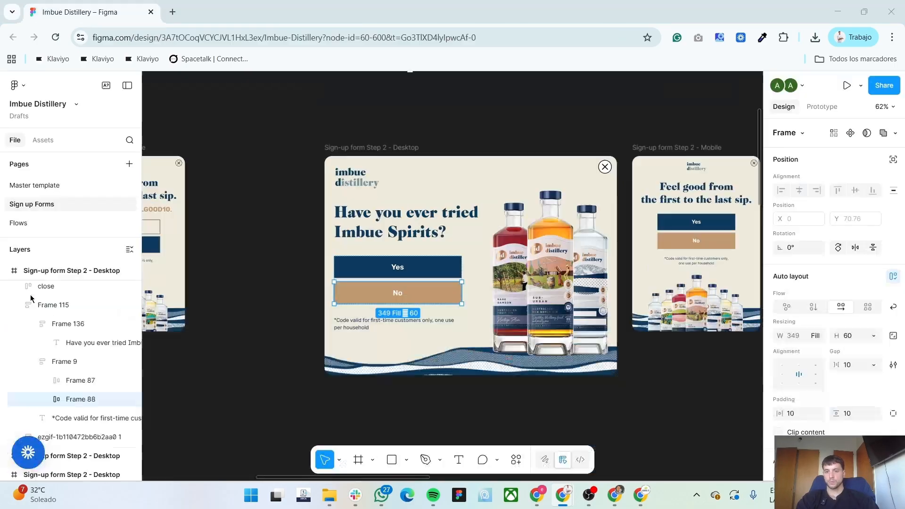
click(215, 295)
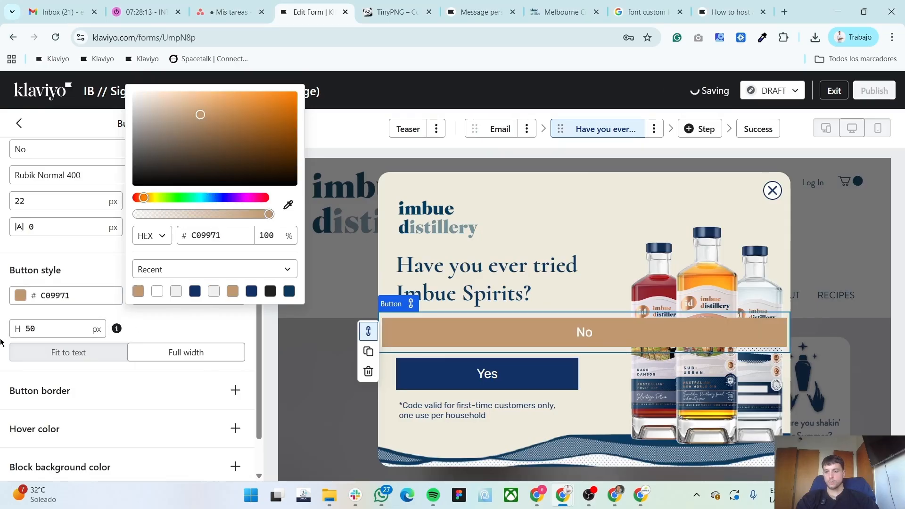
Compare with the "Yes" button's style and set the "No" button's height to 55 px
scroll(165, 414, down, 1)
click(469, 376)
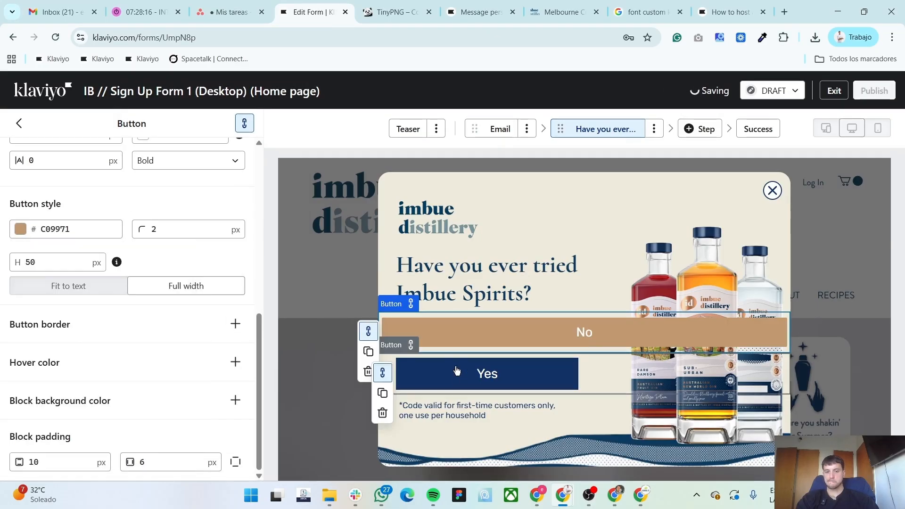
click(461, 336)
double_click(46, 264)
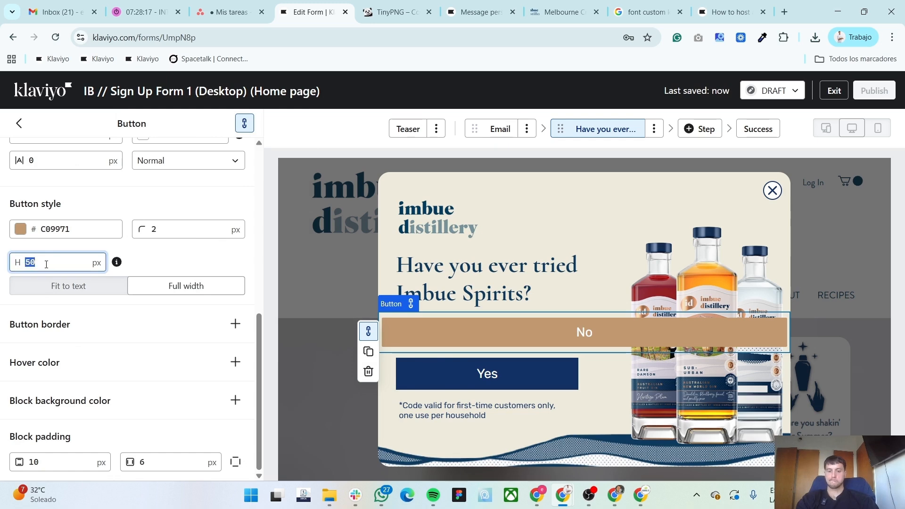
text(55)
Check the "Yes" button's padding and give the "No" button individual block padding of 30 px left and 360 px right
click(493, 385)
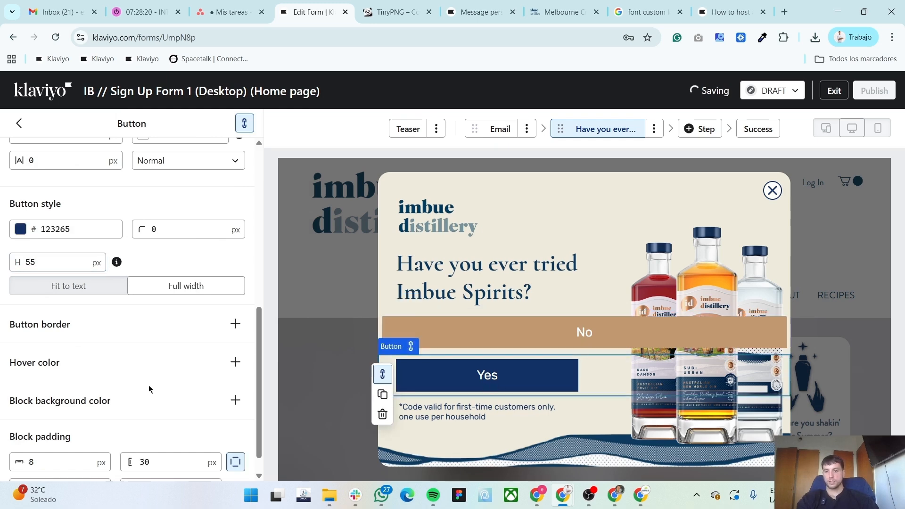
click(551, 335)
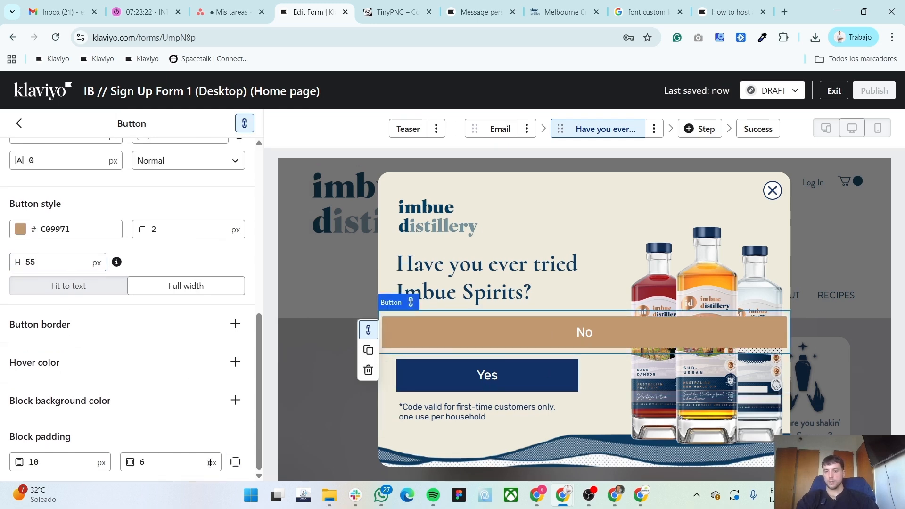
click(240, 461)
double_click(142, 462)
text(30)
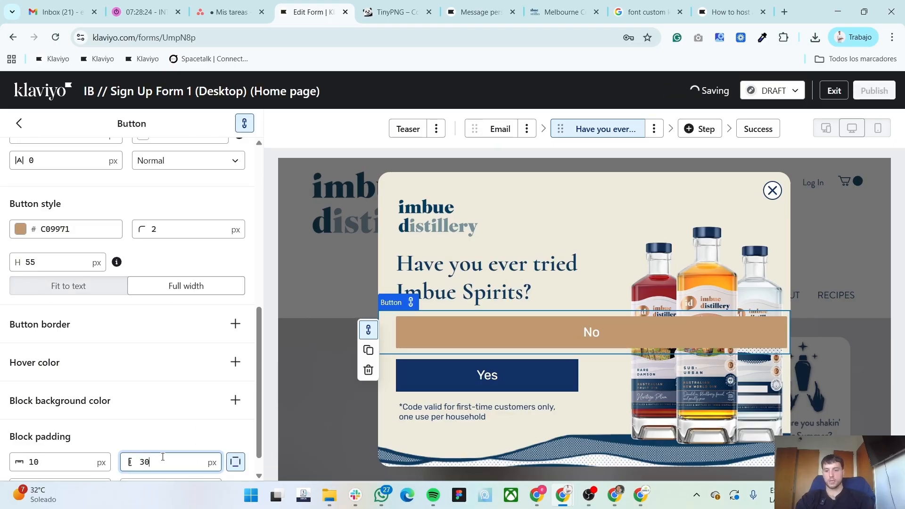
key(Tab)
key(Tab)
key(Tab)
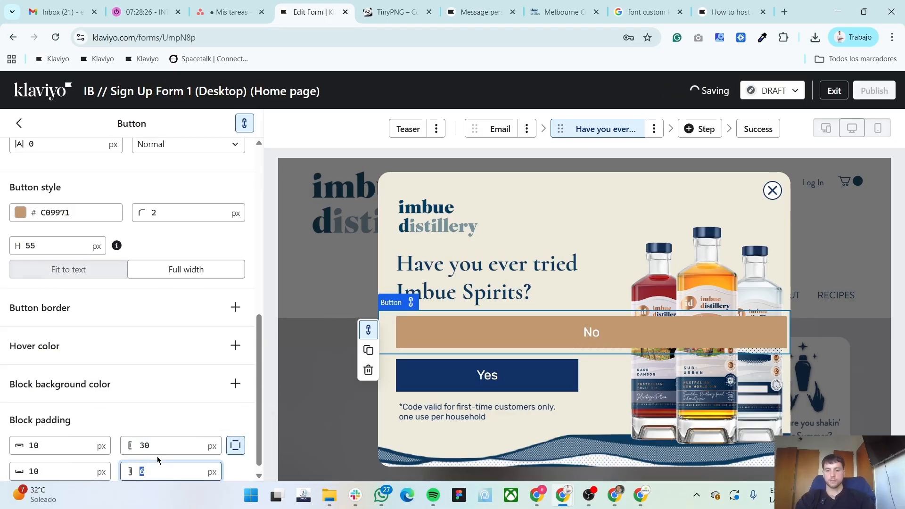
text(360)
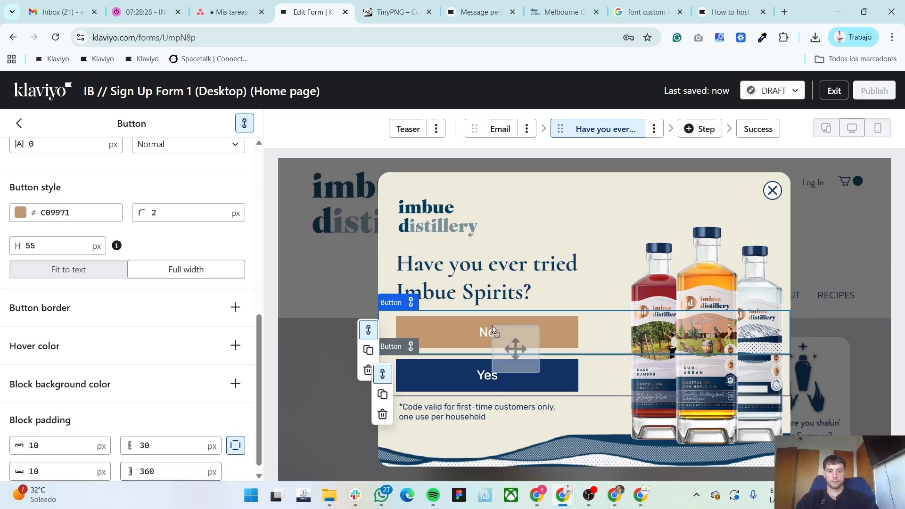
Move the "No" button below the "Yes" button and return to the form overview
drag(486, 306, 486, 306)
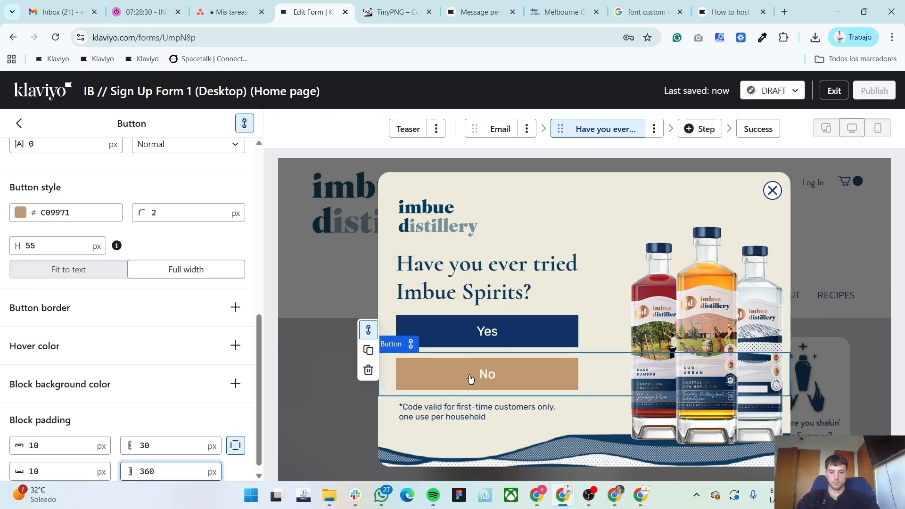
scroll(97, 369, down, 2)
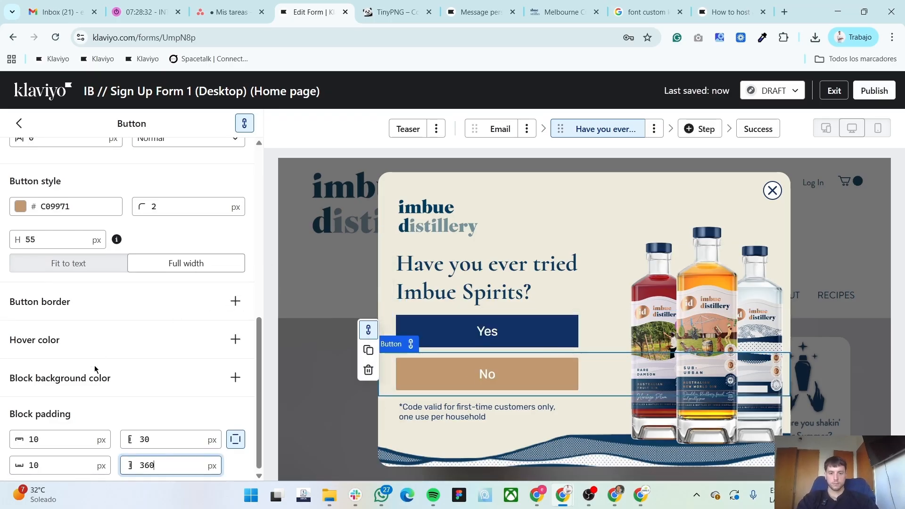
click(21, 131)
Switch to Figma and examine the Sign-up form Step 3 desktop design
key(alt+Tab)
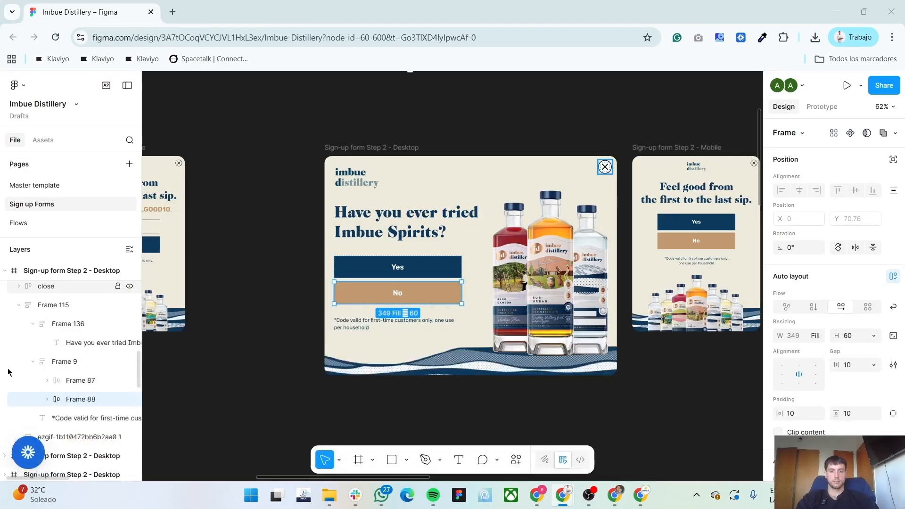
click(276, 382)
scroll(270, 382, right, 10)
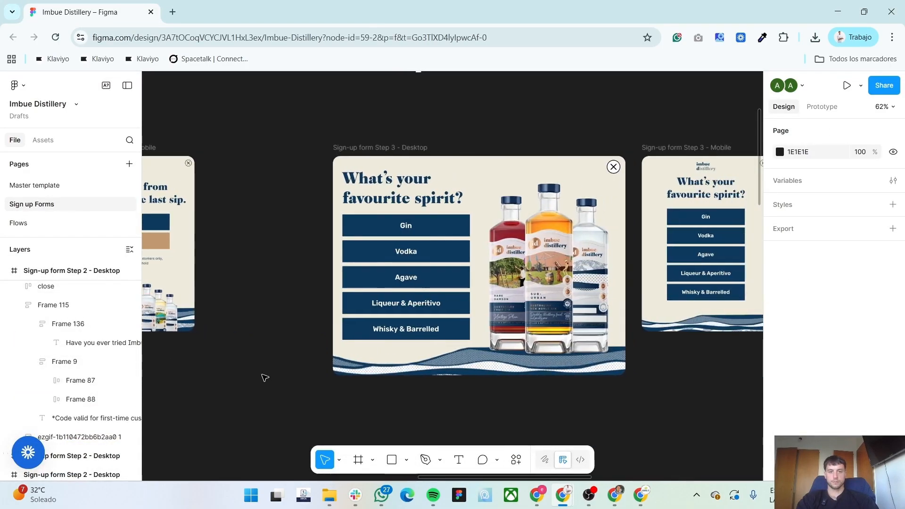
Clone the "Have you ever tried Imbue Spirits?" step in Klaviyo, naming it "What's your favourite spirit?" after the Figma heading
key(alt+Tab)
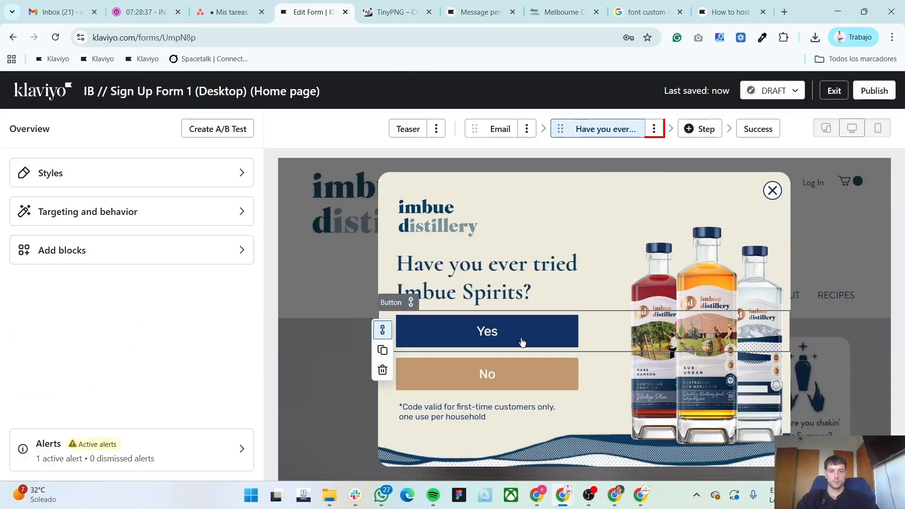
click(654, 129)
click(638, 170)
key(alt+Tab)
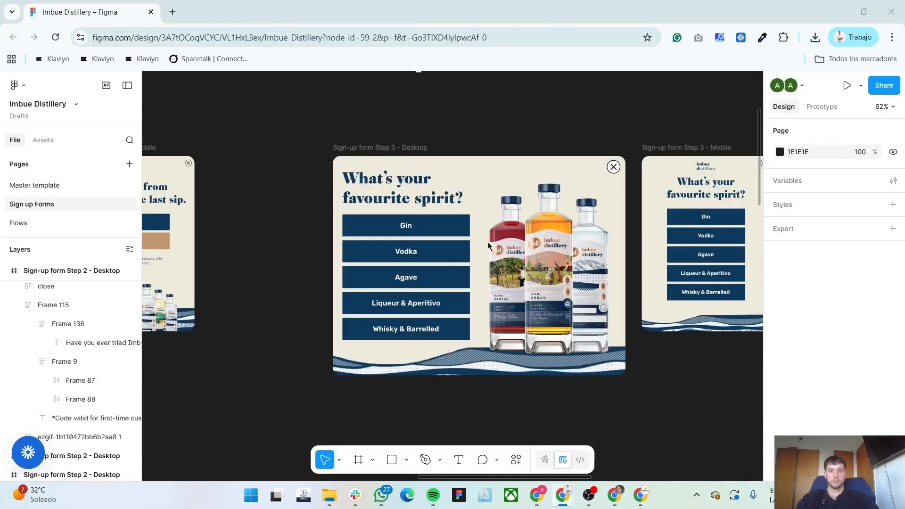
click(416, 198)
double_click(416, 198)
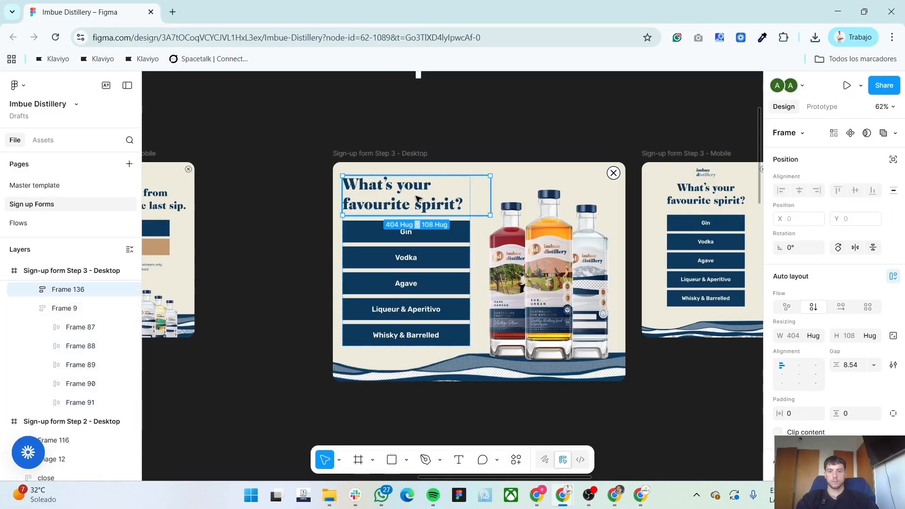
key(alt+Tab)
click(501, 274)
key(ctrl+a)
text(What’s your favourite spirit?)
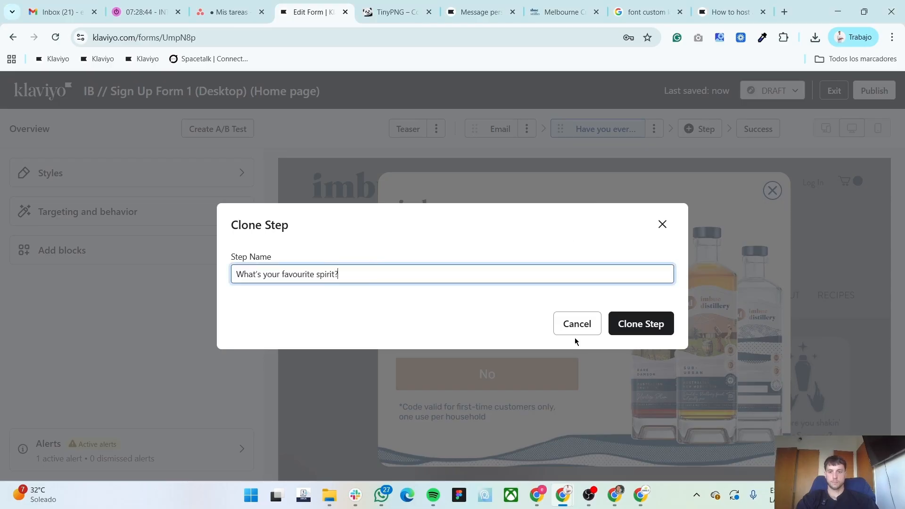
click(641, 324)
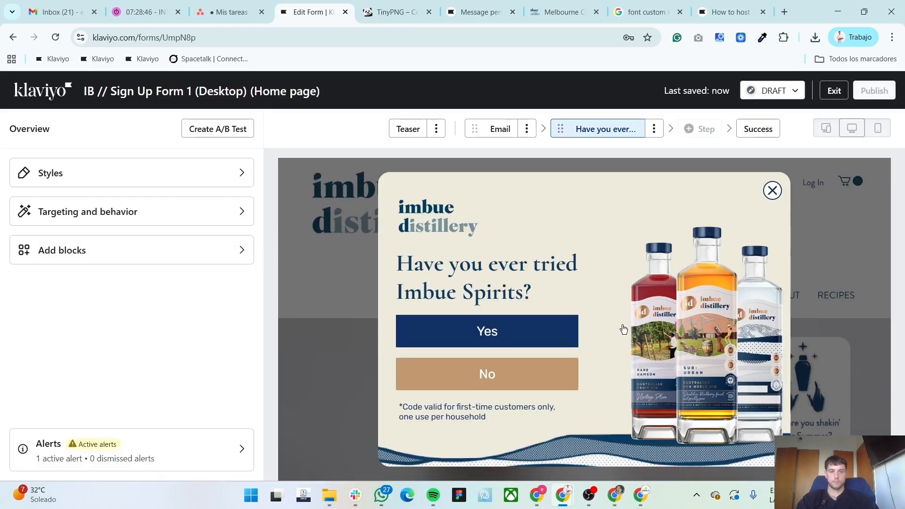
Following Figma's Step 3 answers, switch the cloned step's "Yes" button's survey property to "What's your favourite spirit?" with the value "Gin"
key(alt+Tab)
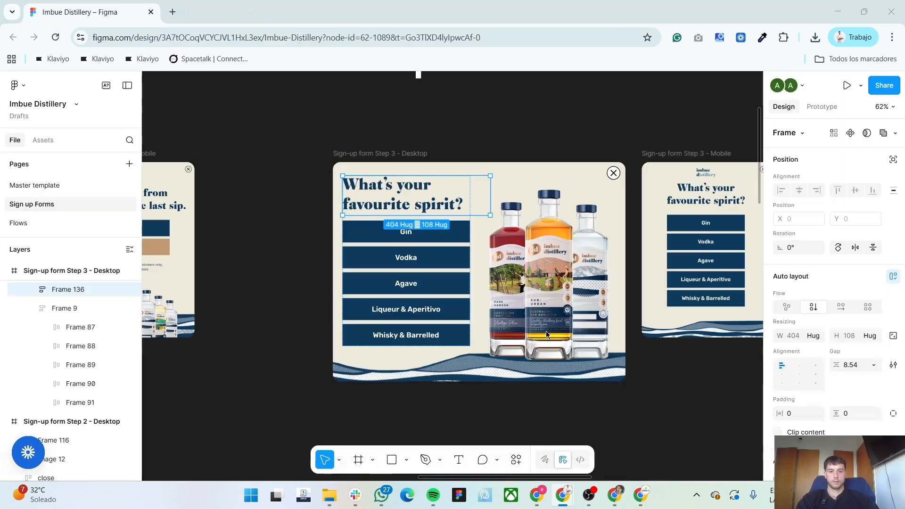
double_click(374, 235)
key(alt+Tab)
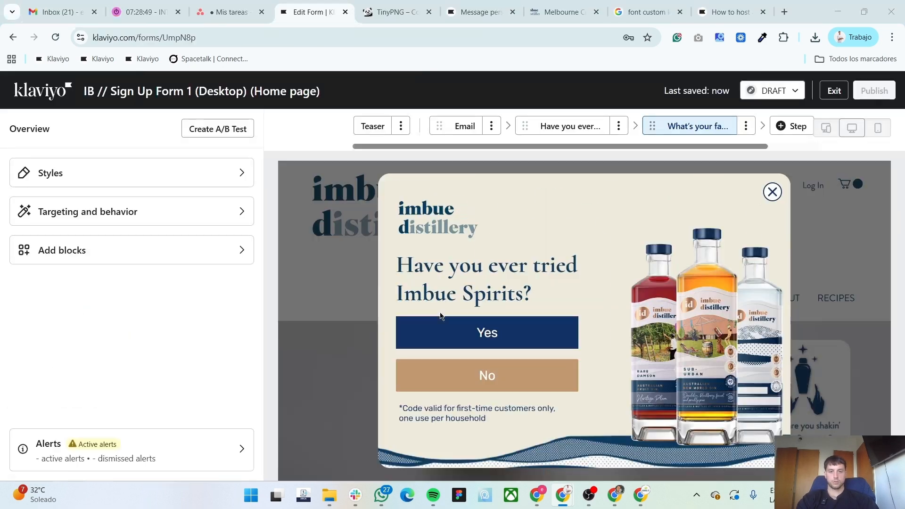
click(484, 335)
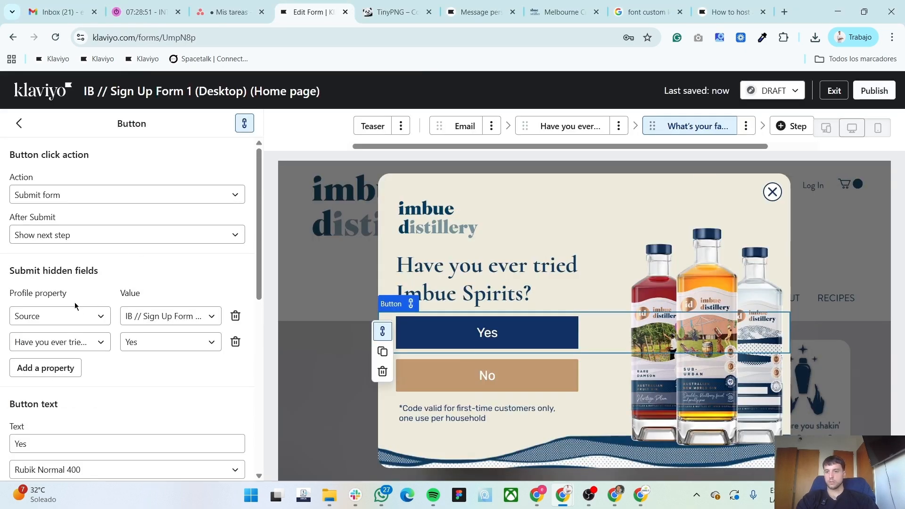
click(63, 341)
key(alt+Tab)
key(alt+Tab)
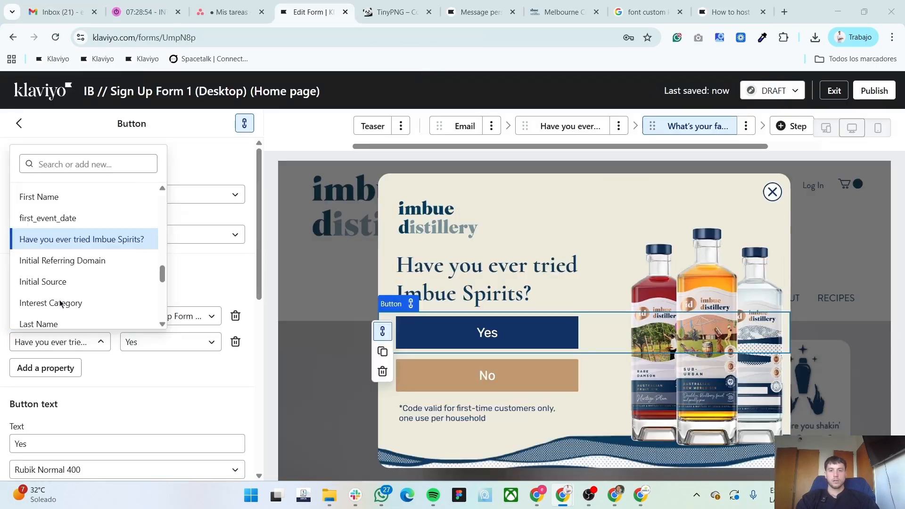
text(what)
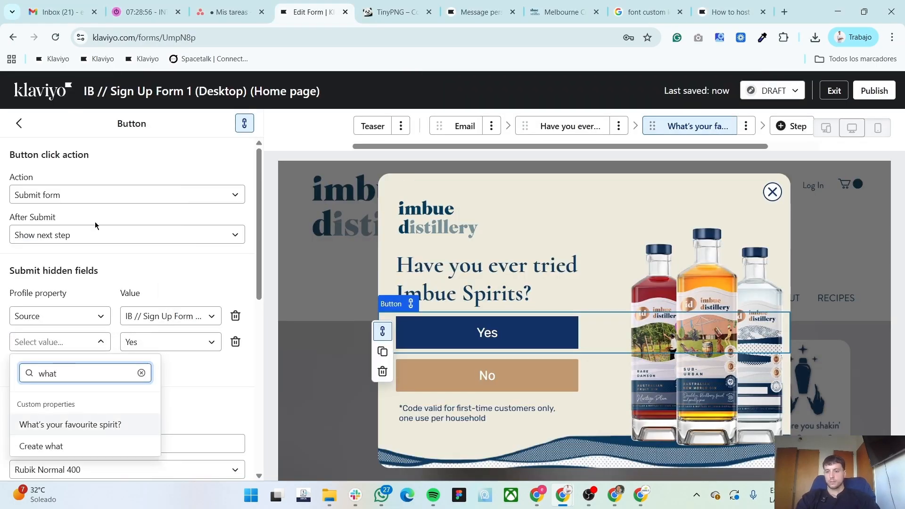
click(72, 423)
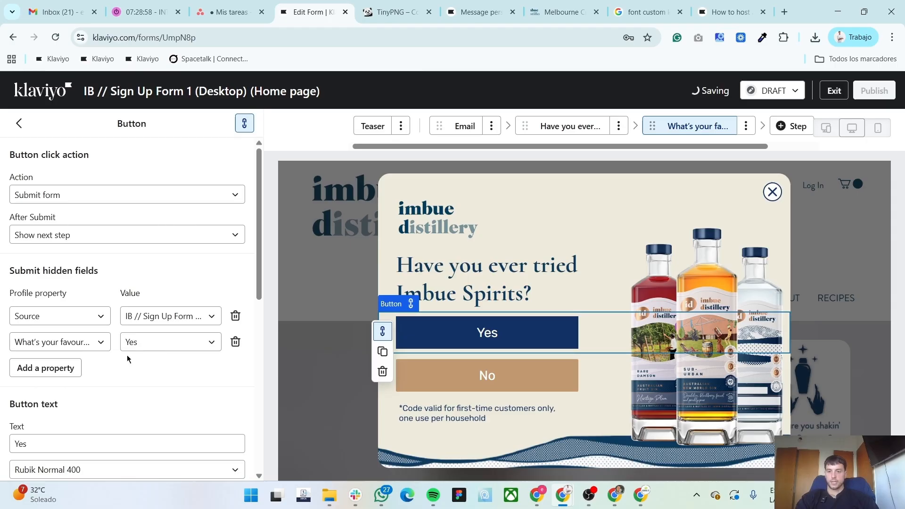
click(152, 350)
click(162, 261)
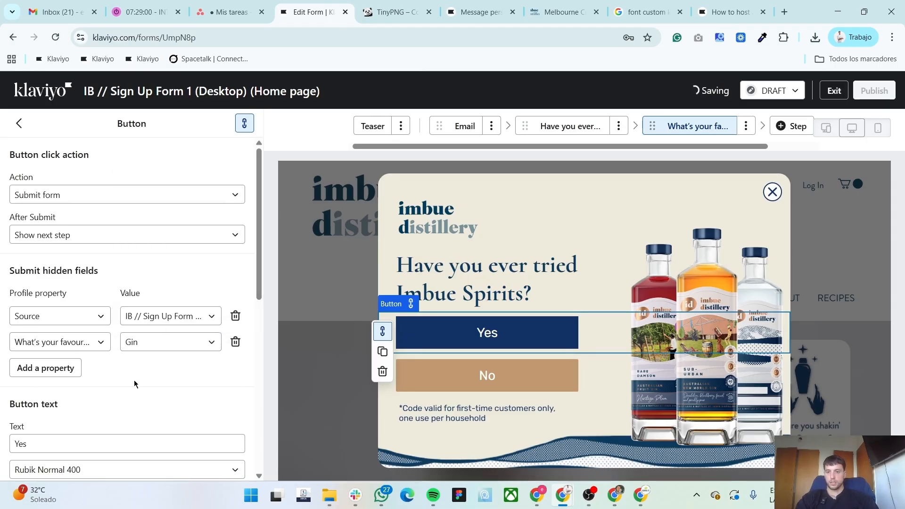
Change the text of the "Yes" button in the favourite spirit step to "Gin"
scroll(135, 376, down, 4)
scroll(103, 350, up, 1)
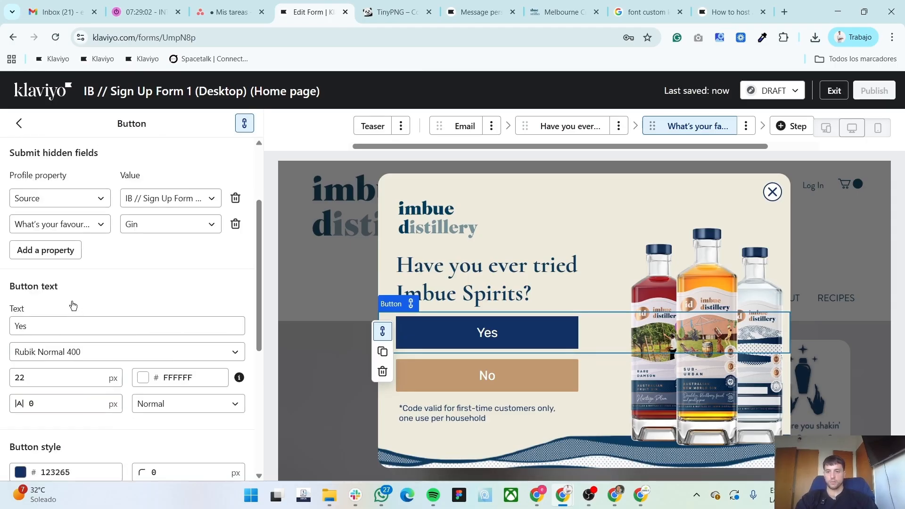
click(79, 334)
double_click(80, 334)
text(Gin)
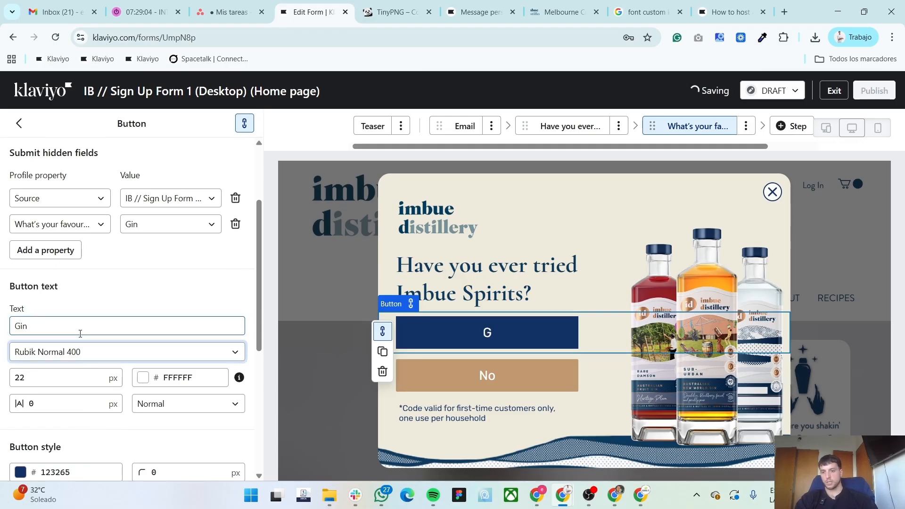
click(112, 358)
scroll(2, 363, down, 6)
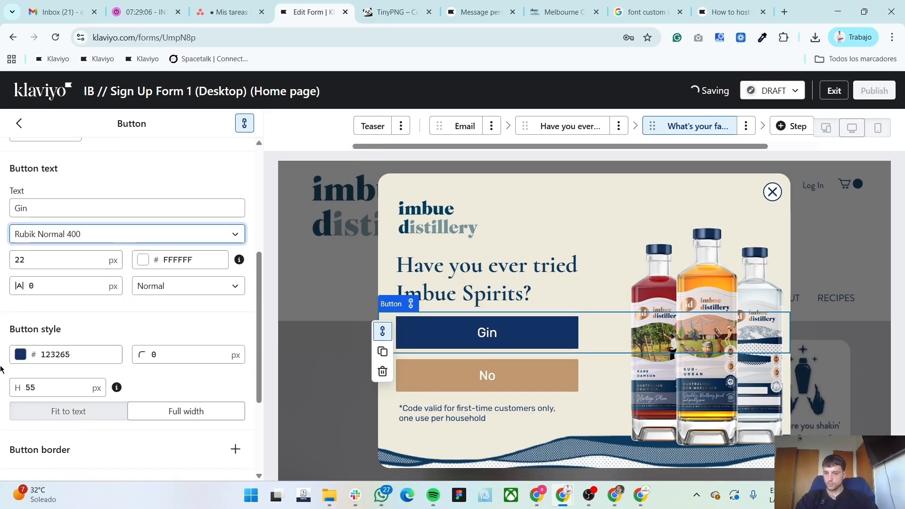
scroll(2, 364, up, 5)
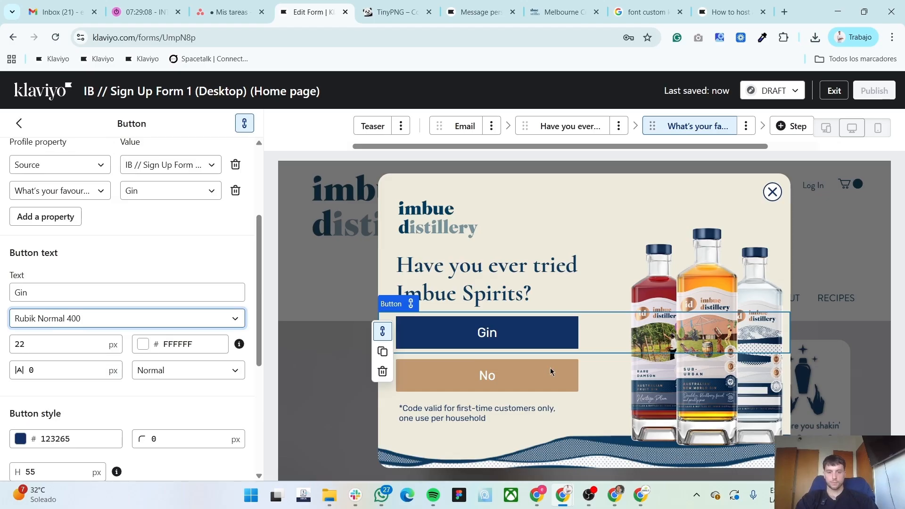
Recolour the "No" button with the same dark blue as the Gin button, 123265
click(529, 377)
scroll(73, 314, up, 2)
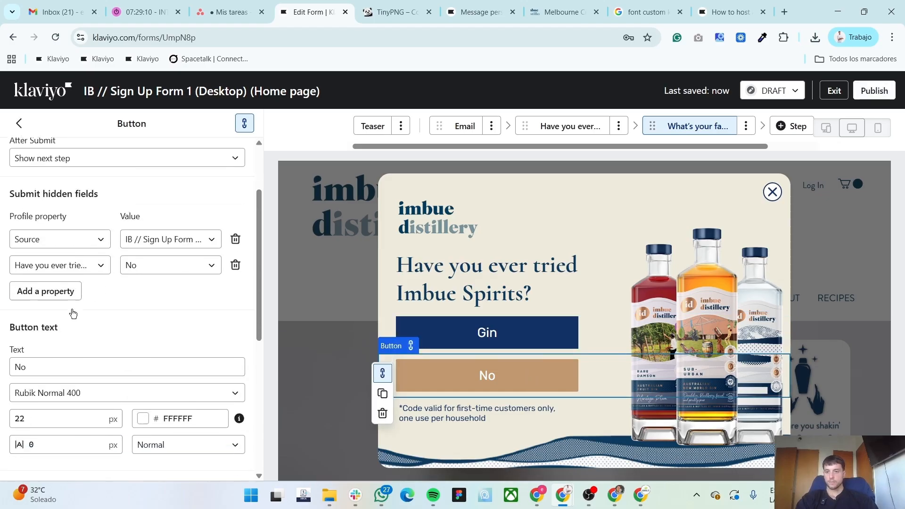
scroll(57, 330, down, 2)
click(42, 439)
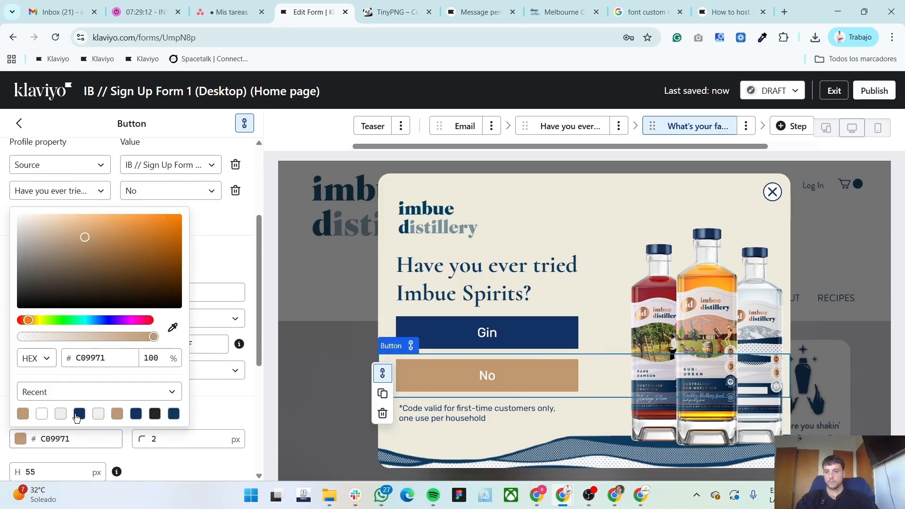
click(79, 413)
scroll(83, 238, up, 3)
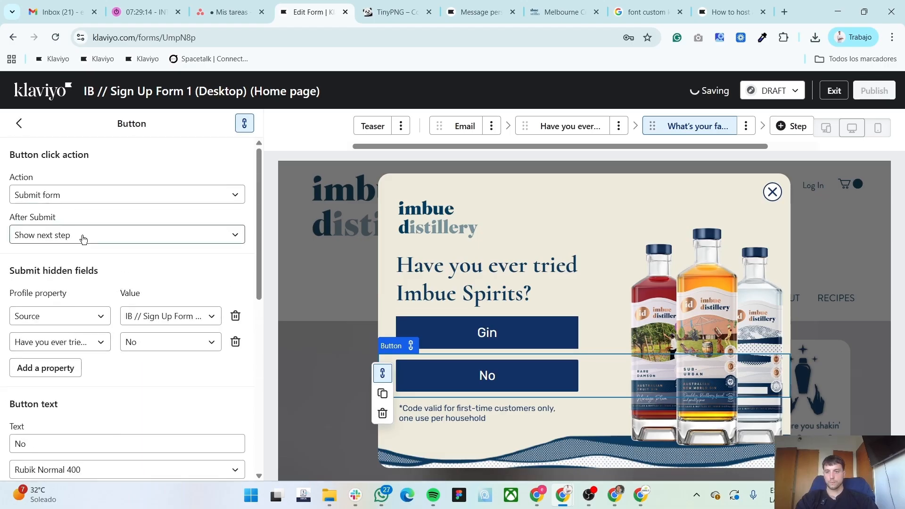
Switch the "No" button's survey property to "What's your favourite spirit?" with the value "Vodka", following the Figma answers
click(51, 347)
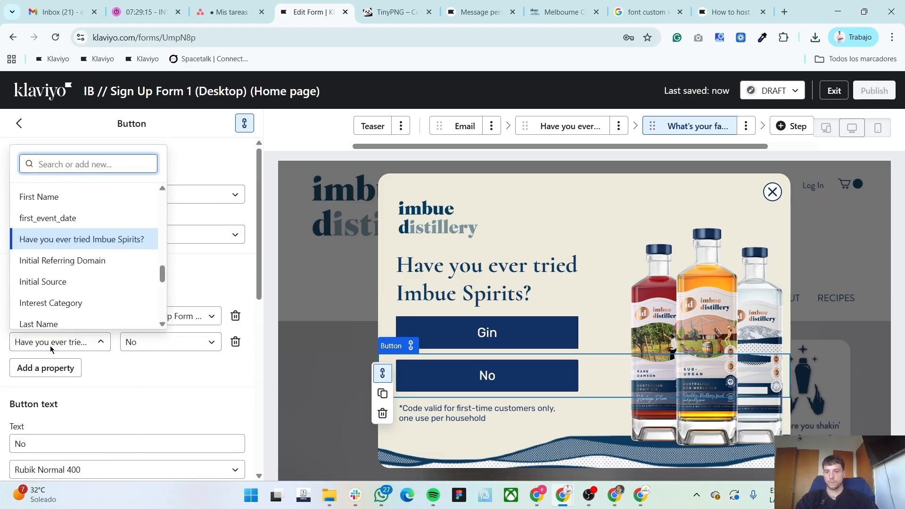
key(alt+Tab)
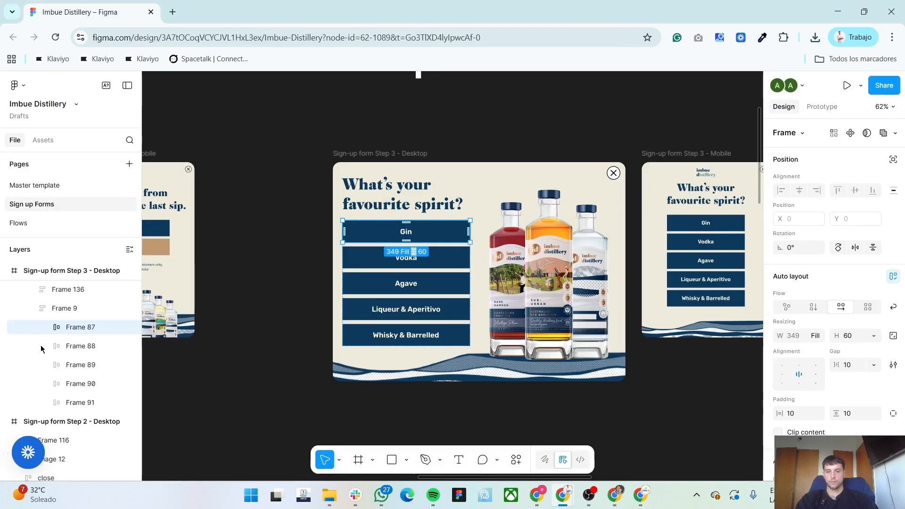
key(alt+Tab)
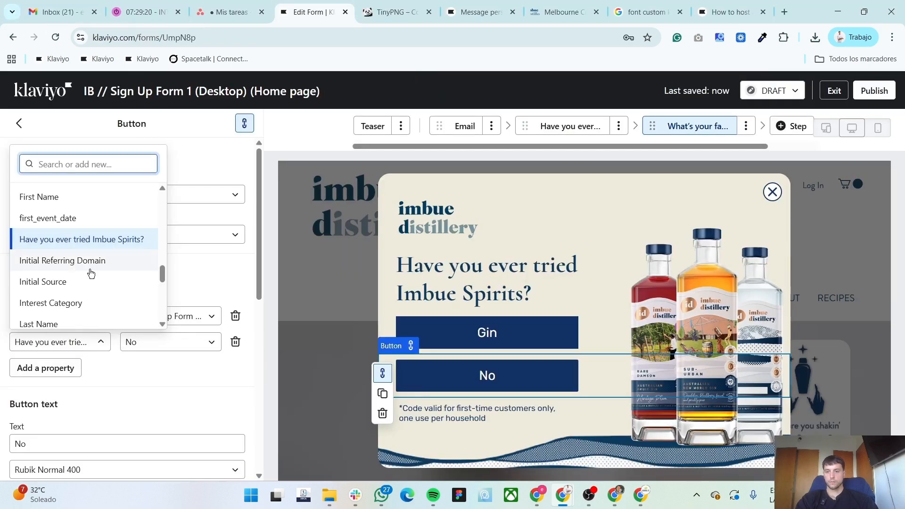
key(alt+Tab)
key(alt+Tab)
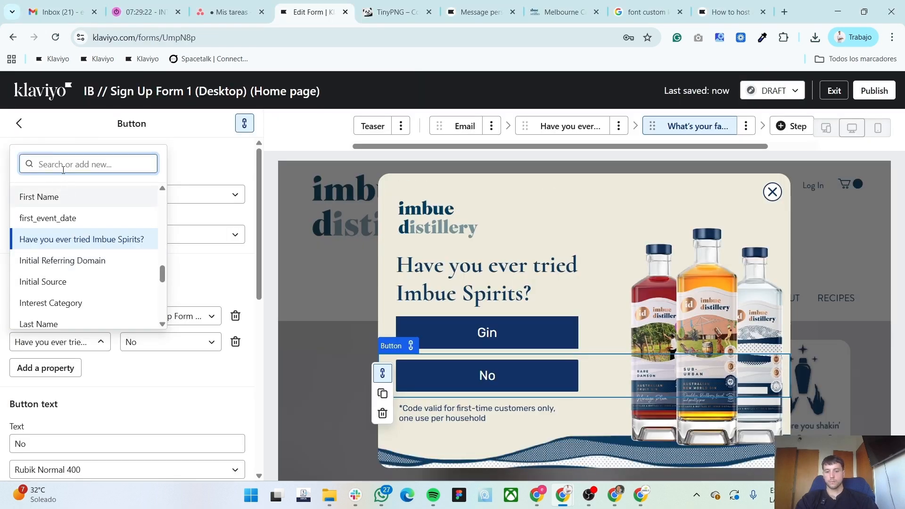
text(what)
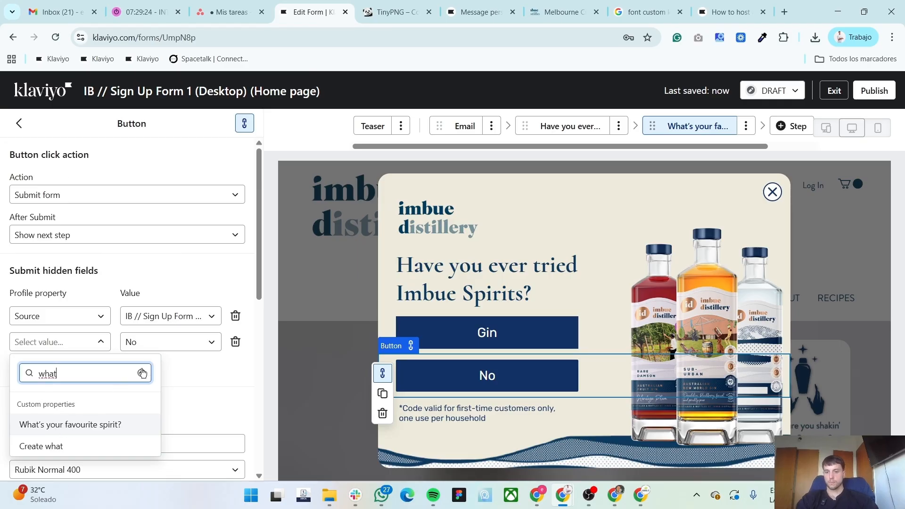
key(Return)
click(161, 342)
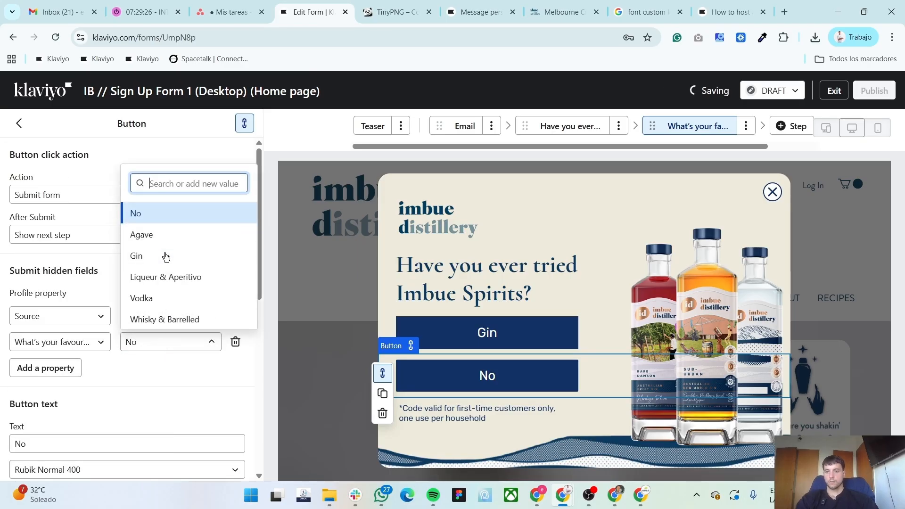
click(141, 298)
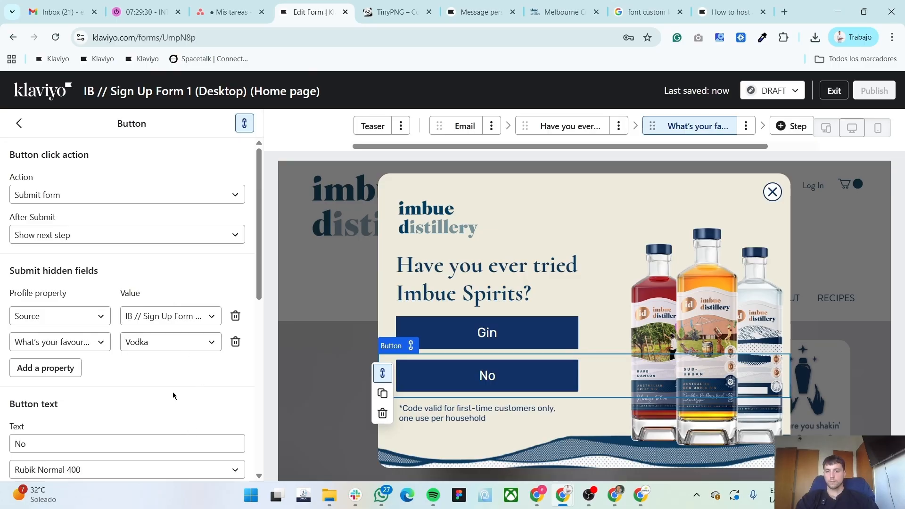
Change the "No" button's text to "Vodka"
scroll(173, 396, down, 3)
click(100, 319)
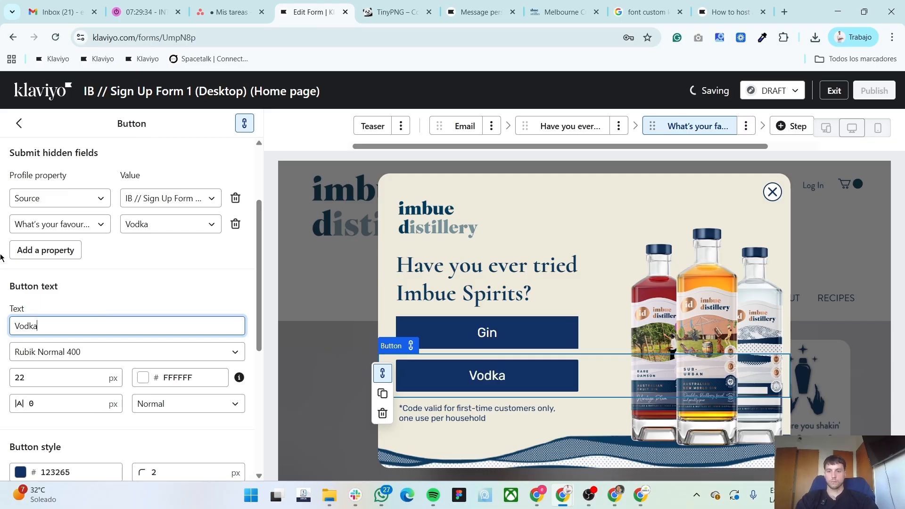
click(81, 274)
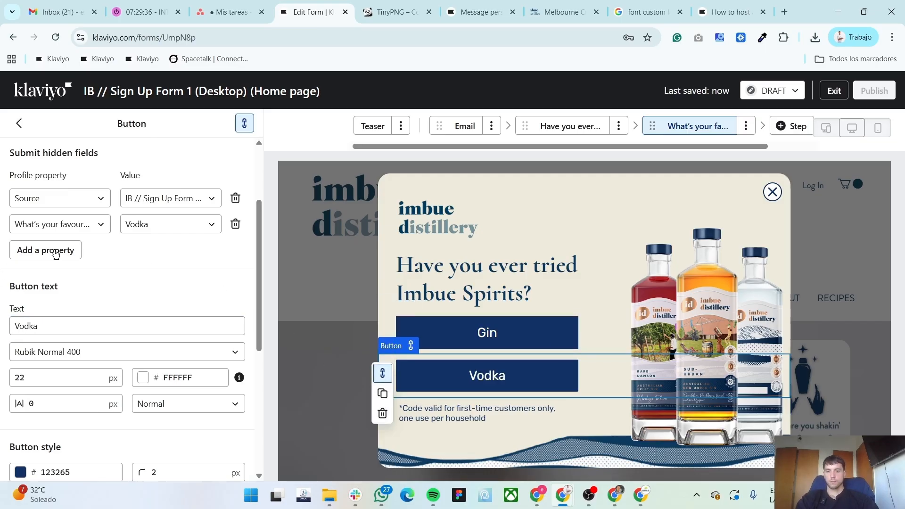
Duplicate the Vodka button and set the copy's text and favourite spirit value to "Agave", the third answer in Figma
click(382, 394)
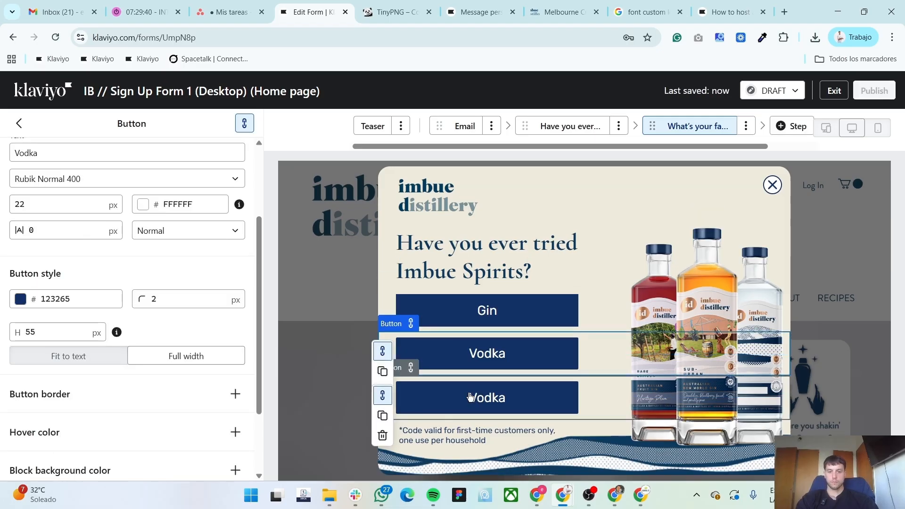
key(alt+Tab)
click(410, 285)
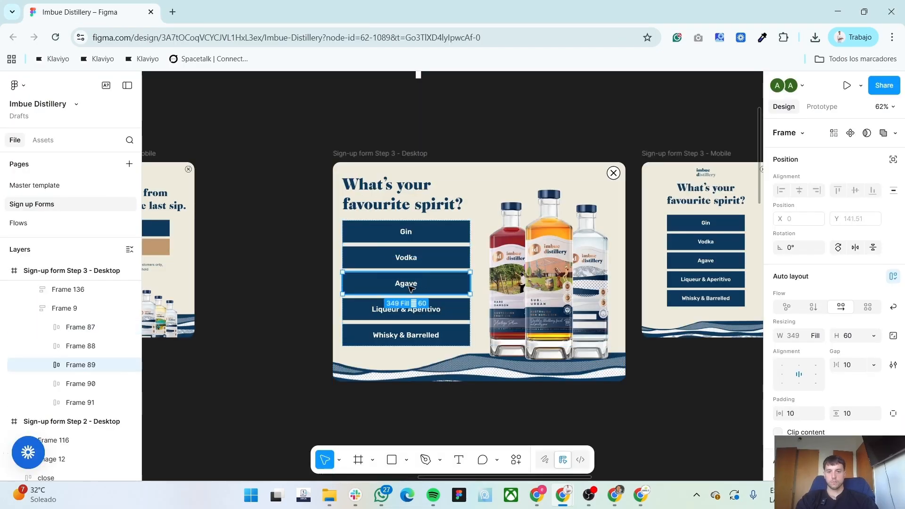
key(alt+Tab)
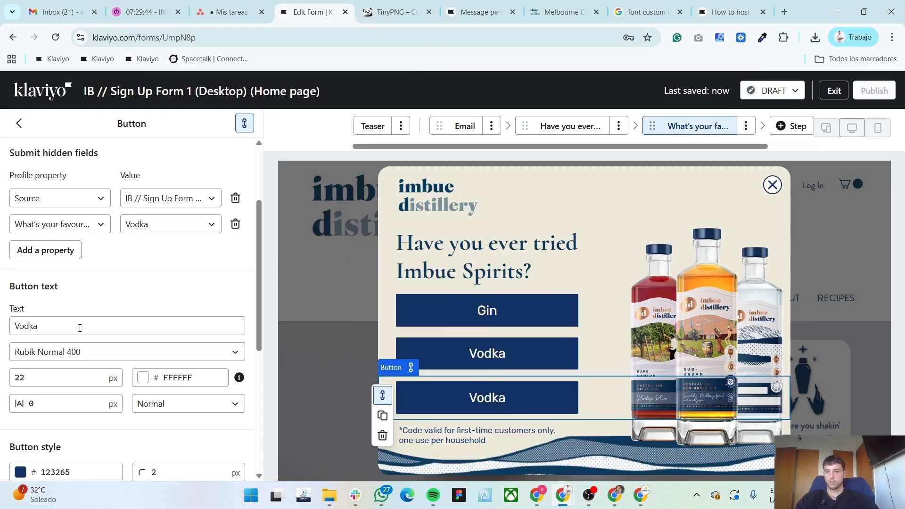
double_click(80, 328)
text(Agave)
click(141, 224)
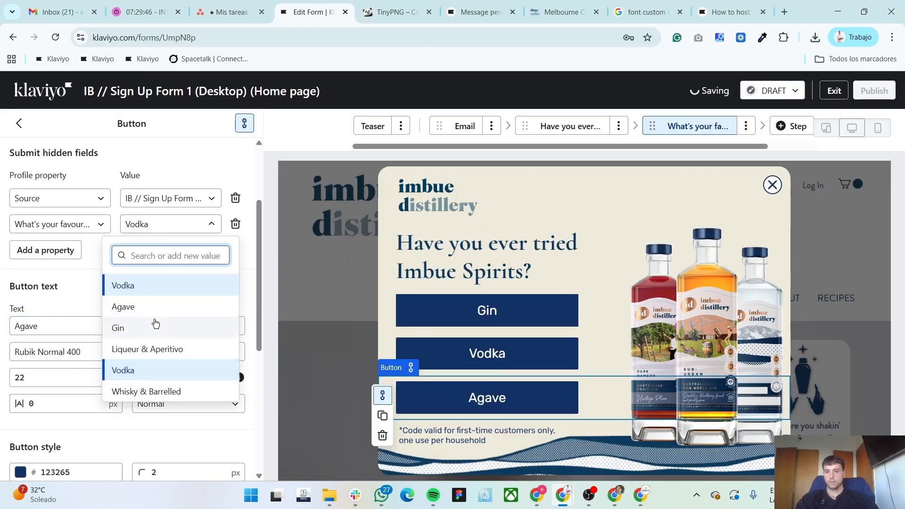
click(137, 307)
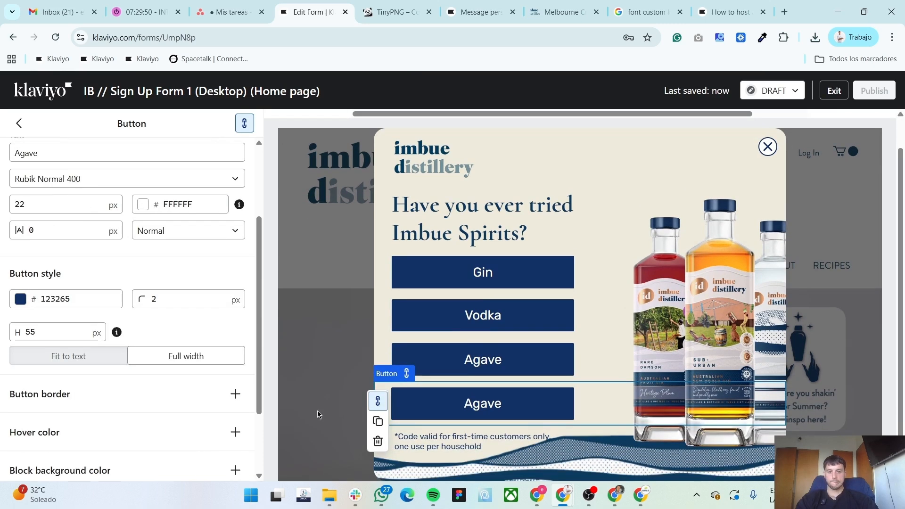
Check the fourth answer in Figma, then set the click action of the duplicated lower Agave button to Submit form
key(alt+Tab)
click(386, 314)
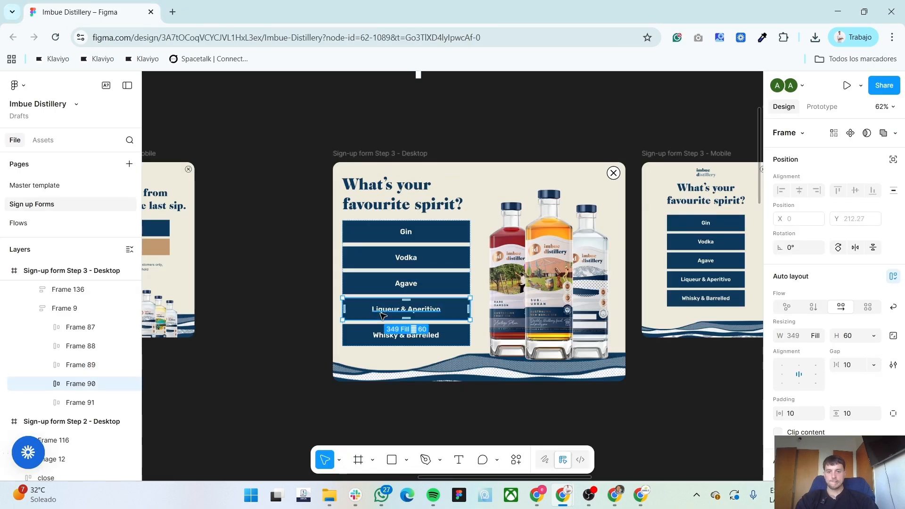
key(alt+Tab)
scroll(113, 259, up, 3)
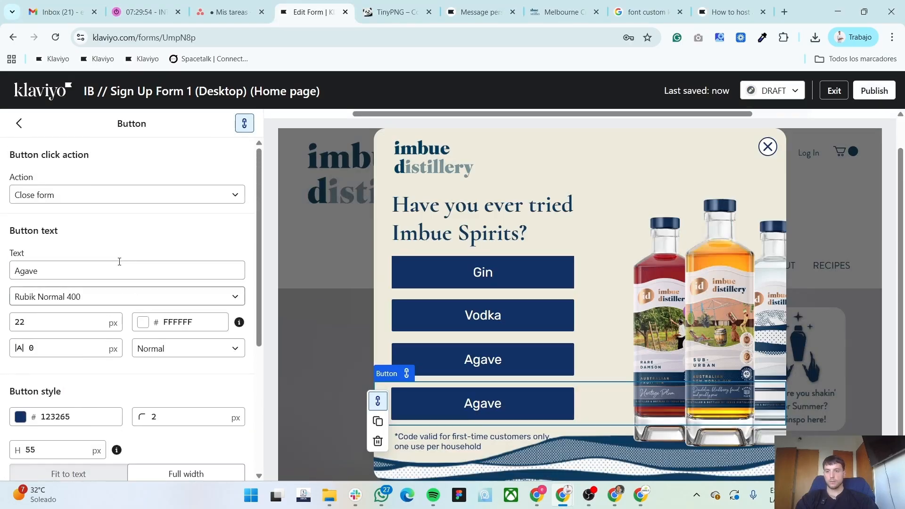
scroll(504, 367, up, 2)
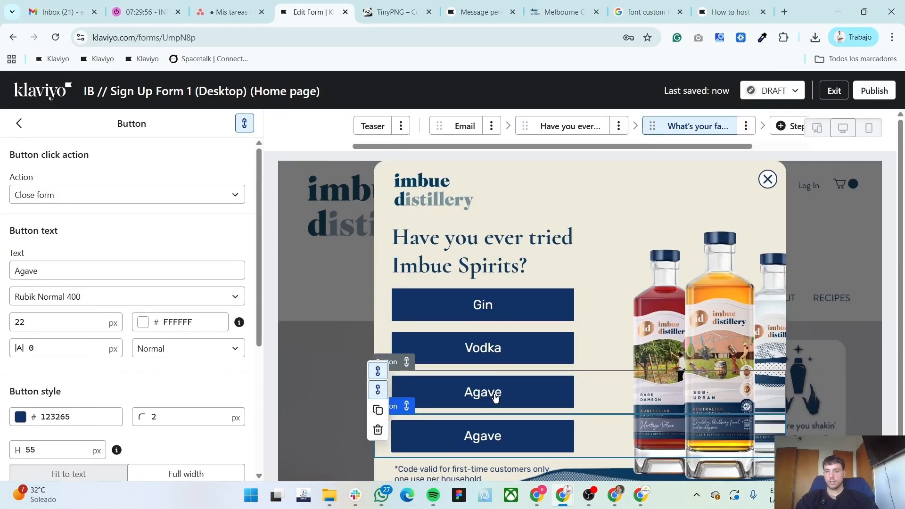
click(495, 399)
click(494, 434)
click(64, 197)
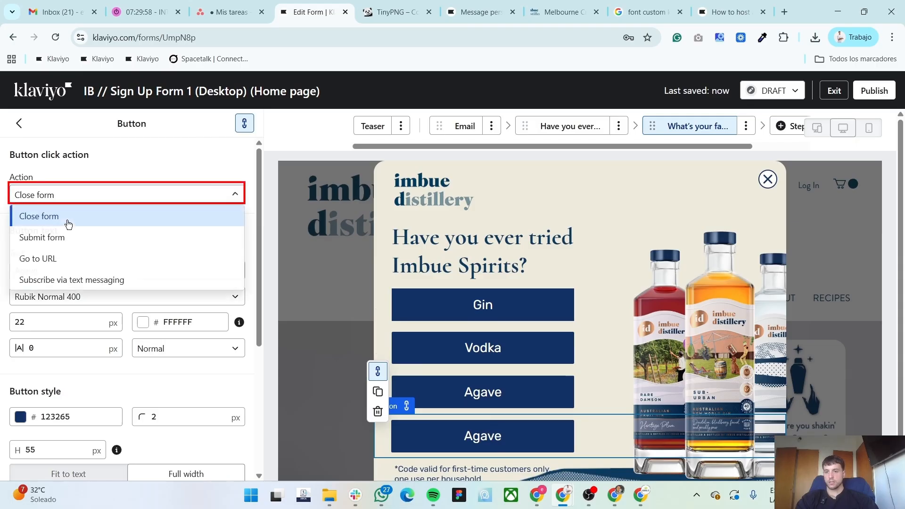
click(71, 237)
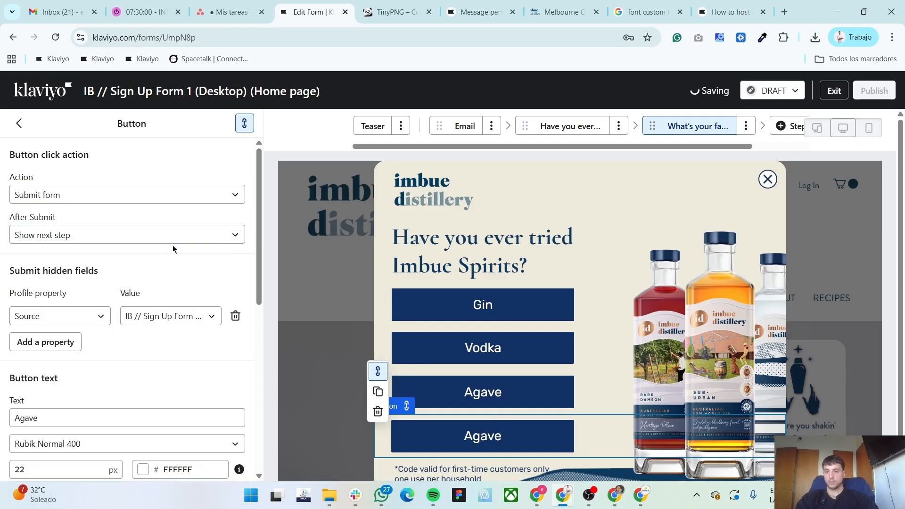
Add the hidden property "What's your favourite spirit?" with value "Liqueur & Aperitivo" to the lower Agave button and give it the same text
scroll(121, 340, down, 1)
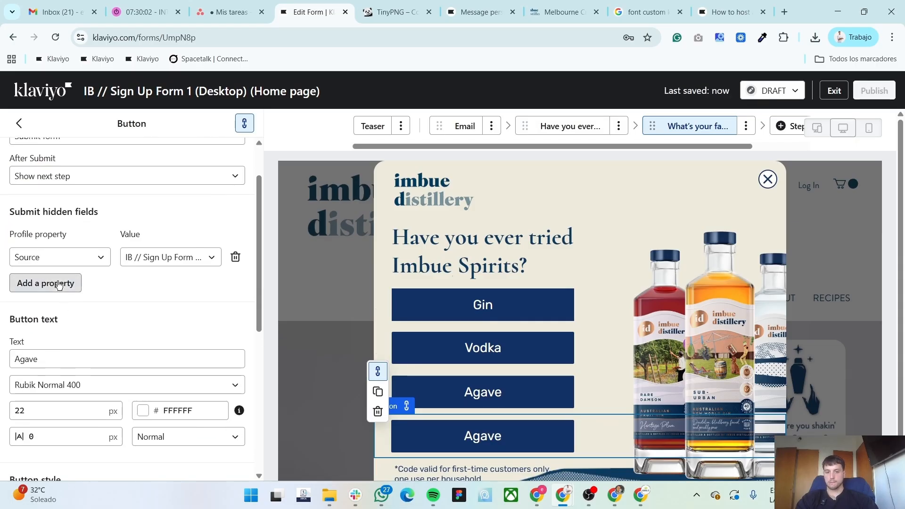
click(56, 284)
click(65, 284)
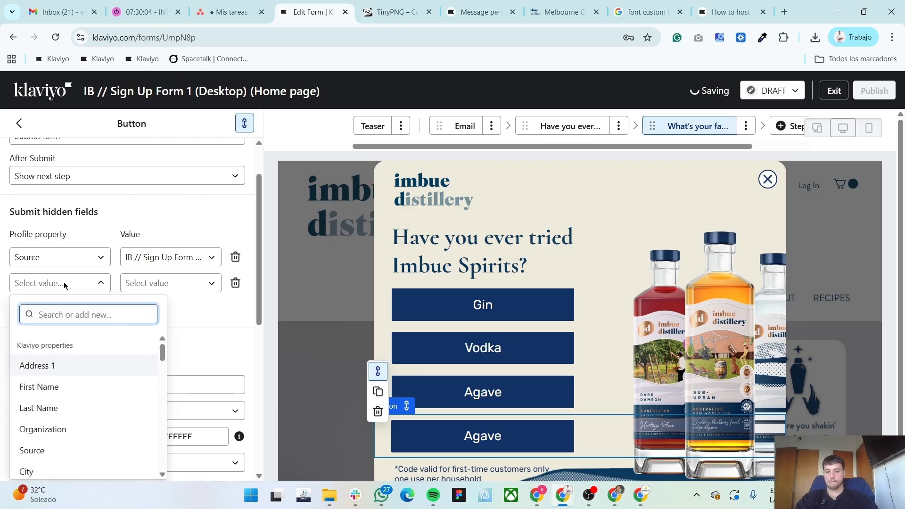
text(what)
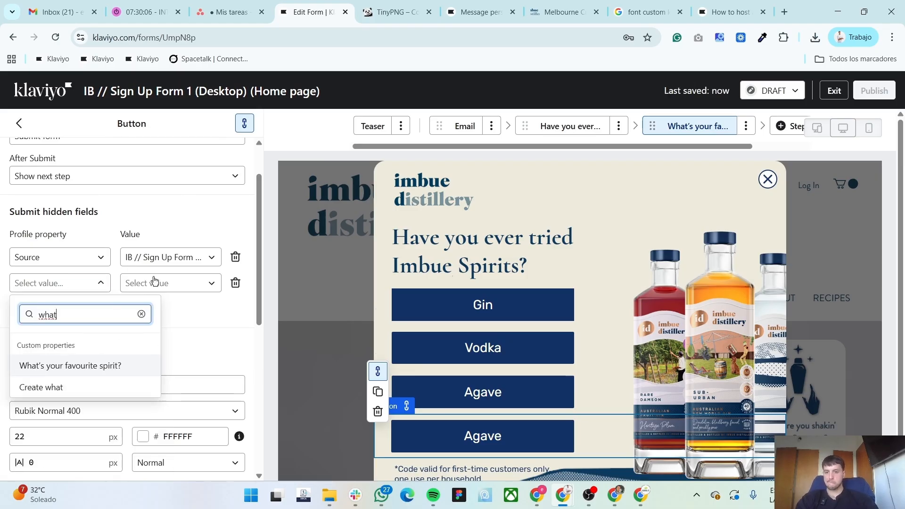
click(127, 365)
double_click(108, 383)
text(Liqueur & Aperitivo)
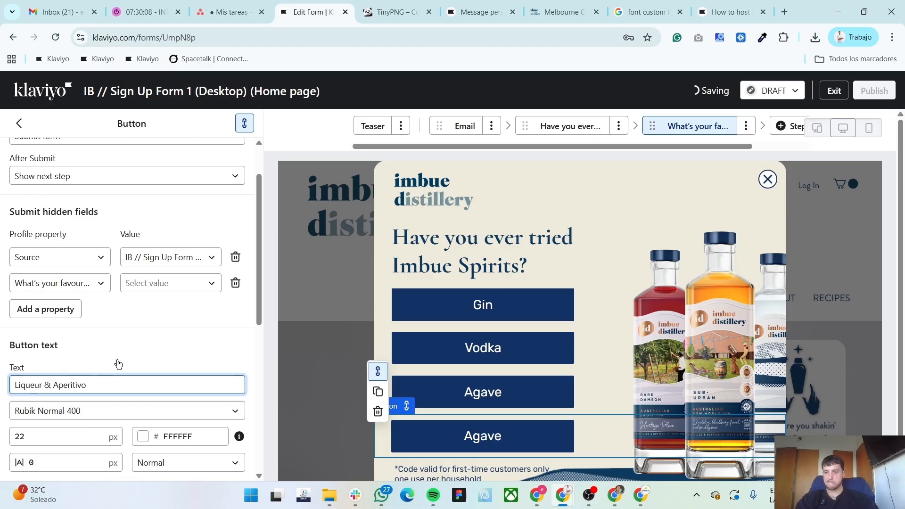
click(184, 289)
click(170, 387)
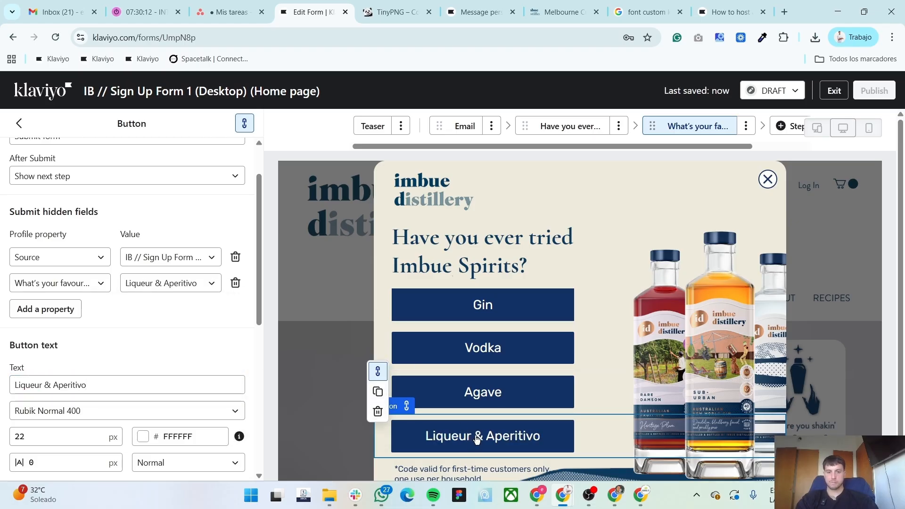
Check the fifth answer in Figma, then duplicate the Liqueur & Aperitivo button and set the copy's text to "Whisky & Barrelled"
scroll(475, 435, down, 1)
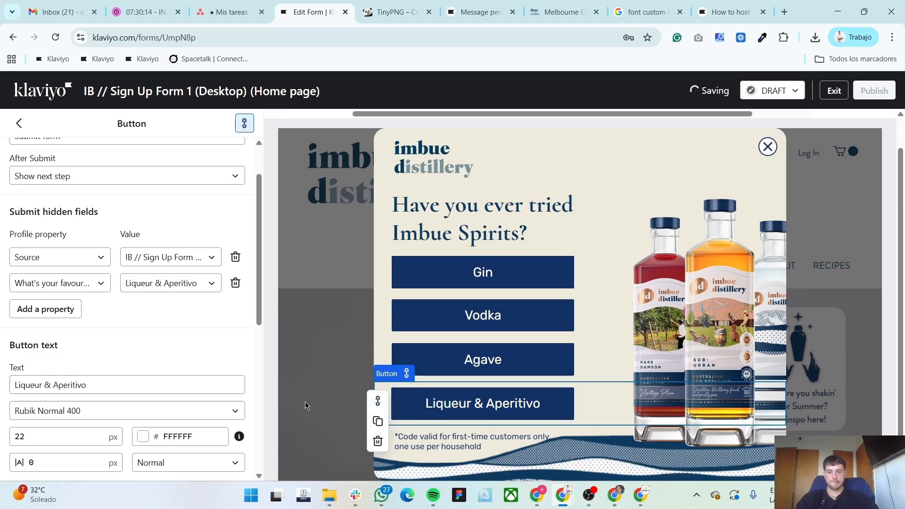
key(alt+Tab)
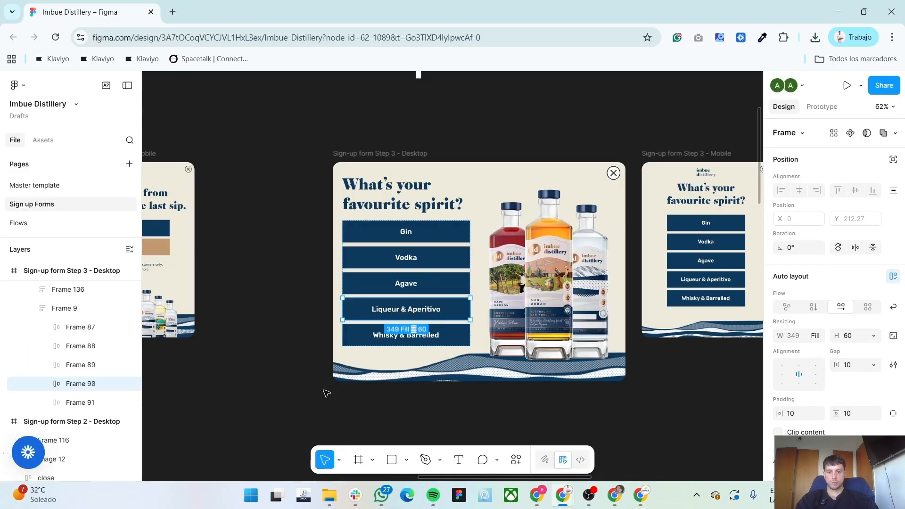
click(382, 340)
key(alt+Tab)
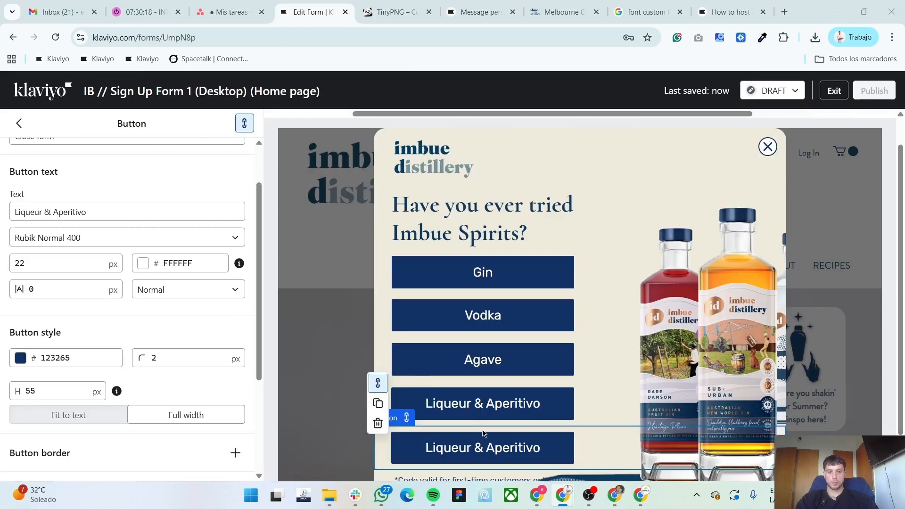
scroll(485, 452, down, 2)
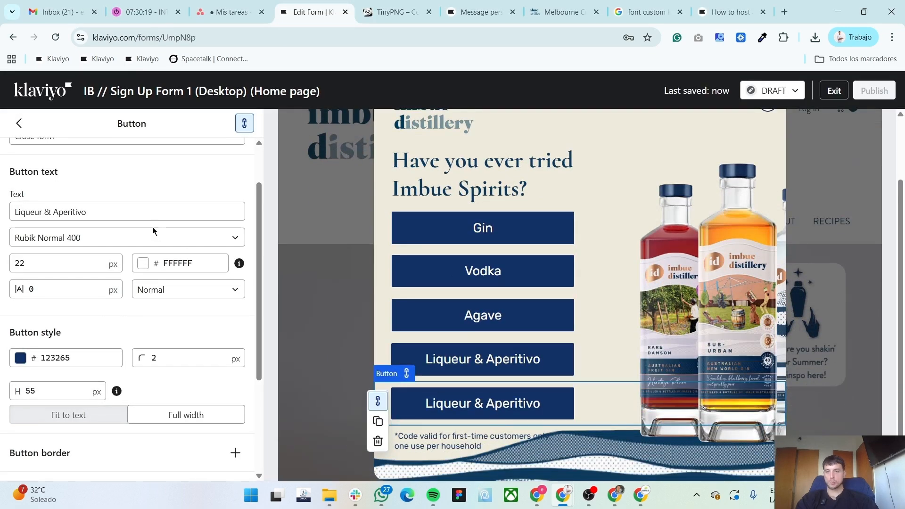
triple_click(137, 220)
text(Whisky & Barrelled)
scroll(105, 182, up, 2)
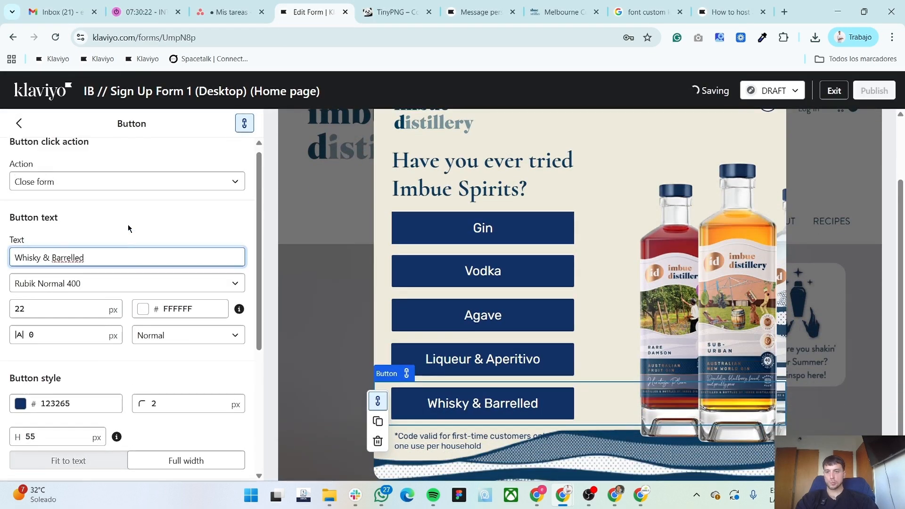
Set the Whisky & Barrelled button's click action to Submit form, keeping Show next step after submit
click(104, 194)
click(99, 236)
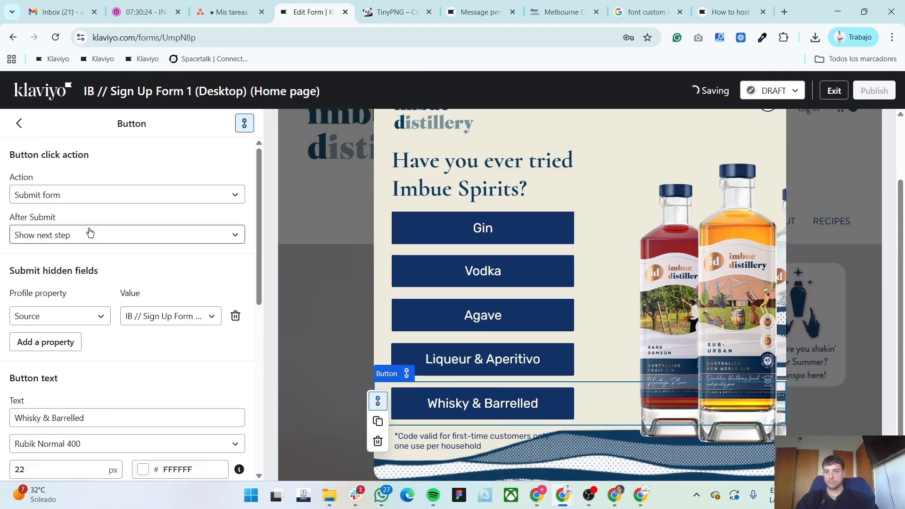
click(94, 235)
click(94, 235)
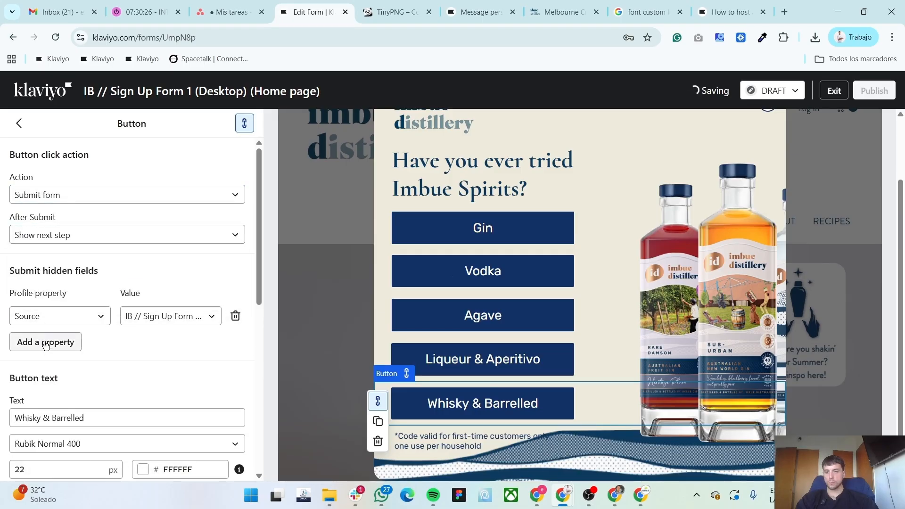
Add the hidden property "What's your favourite spirit?" with value "Whisky & Barrelled" to the Whisky & Barrelled button
click(56, 343)
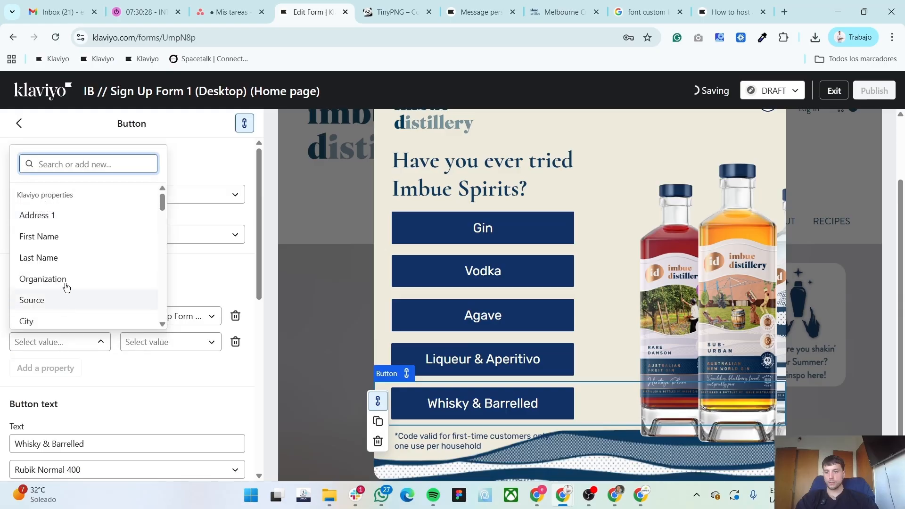
text(what)
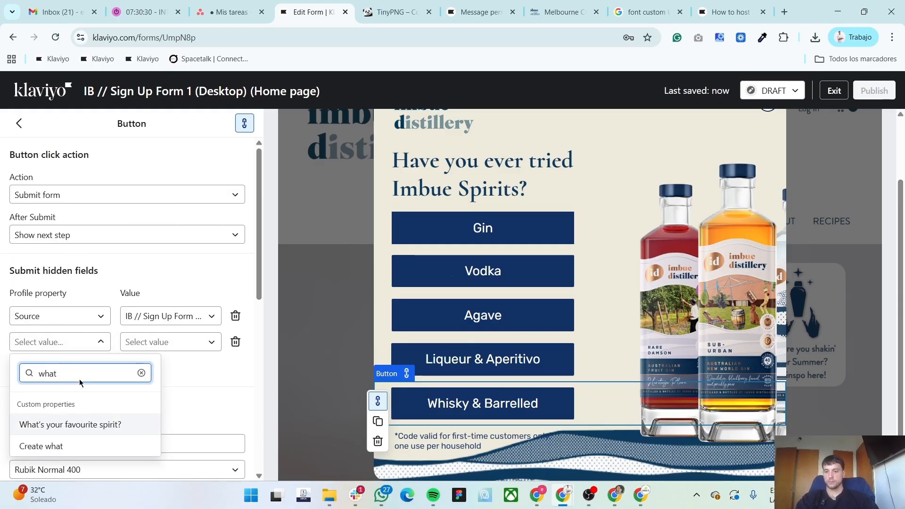
key(Return)
click(157, 343)
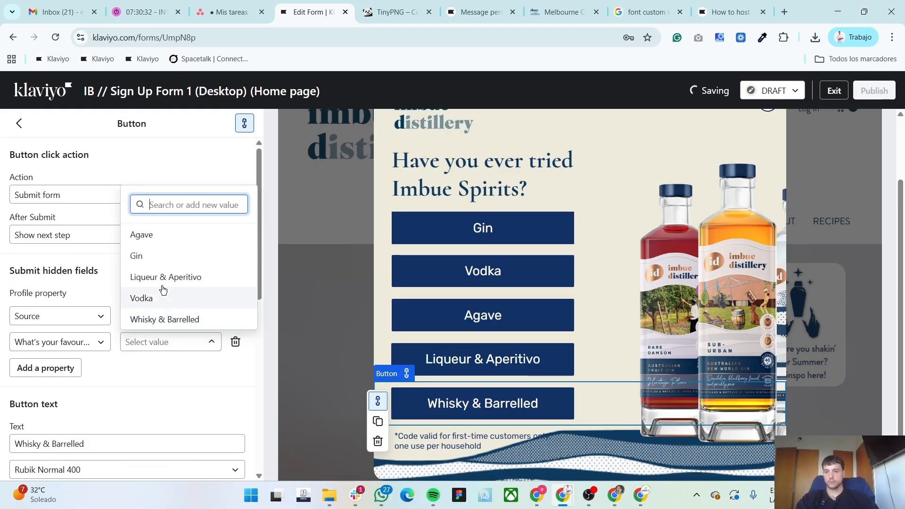
key(Return)
scroll(2, 325, down, 8)
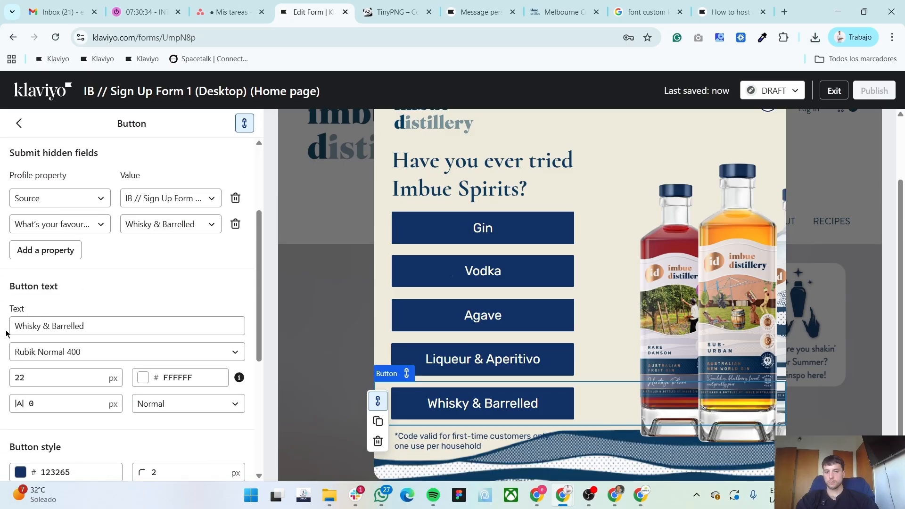
scroll(2, 336, up, 10)
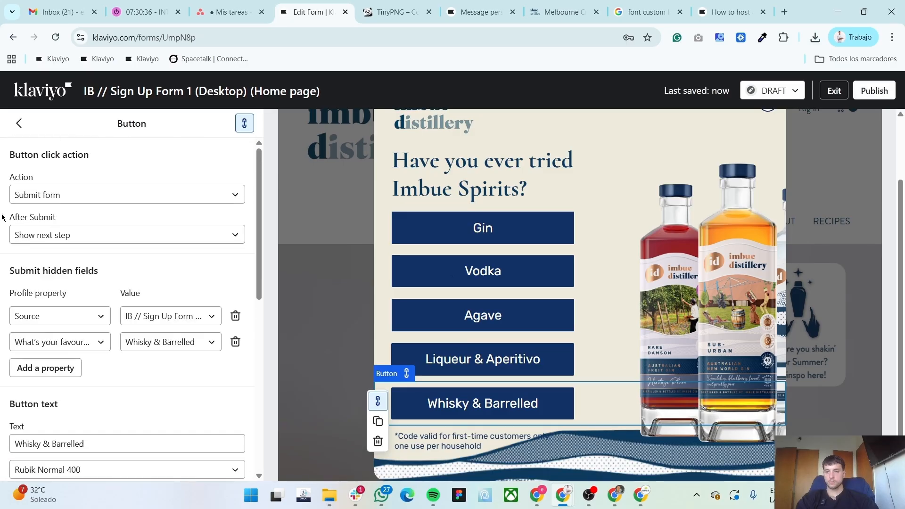
click(18, 124)
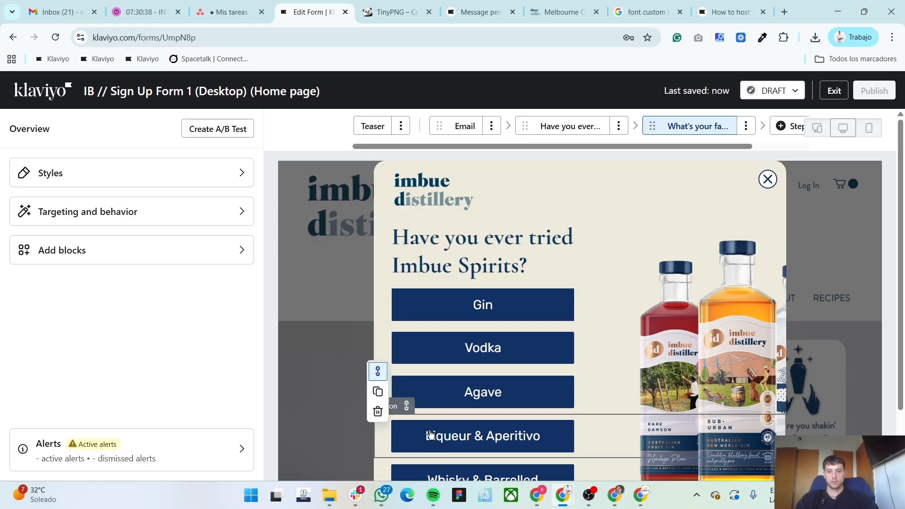
Delete the "*Code valid for first-time customers only" text block below the answer buttons
click(440, 445)
scroll(439, 450, down, 2)
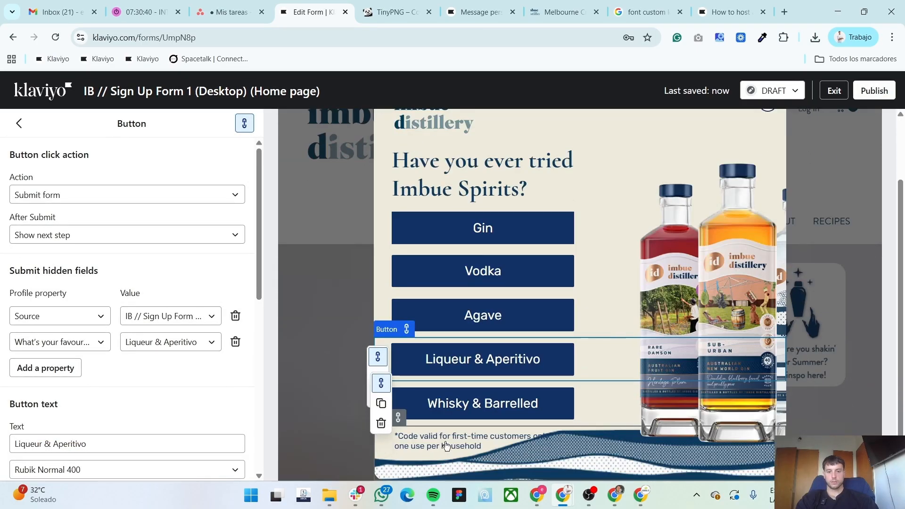
click(446, 443)
click(381, 423)
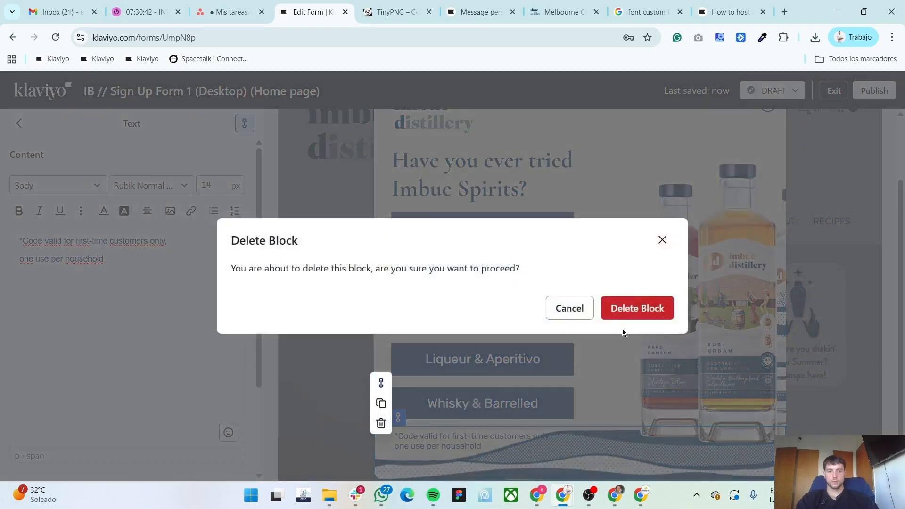
click(637, 310)
Copy the question "What's your favourite spirit?" from Figma's Step 3 desktop design into the form step's heading block
key(alt+Tab)
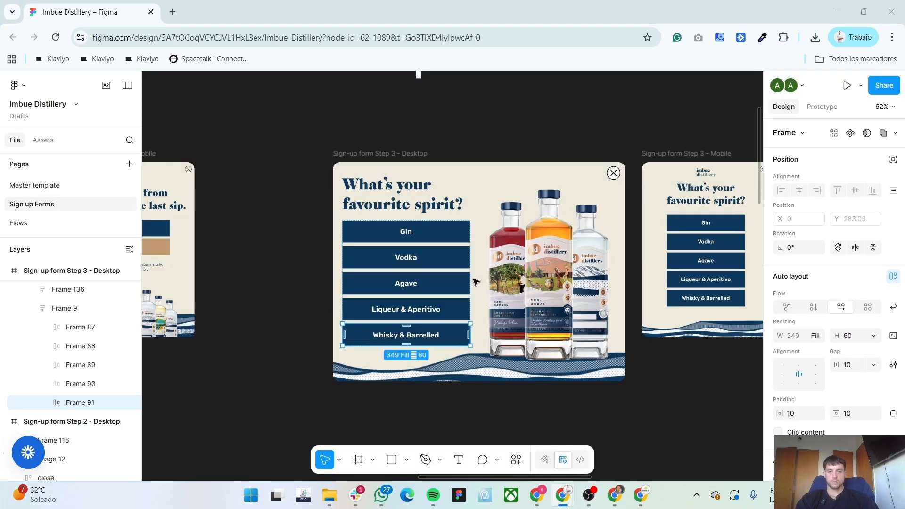
click(386, 193)
key(alt+Tab)
click(467, 247)
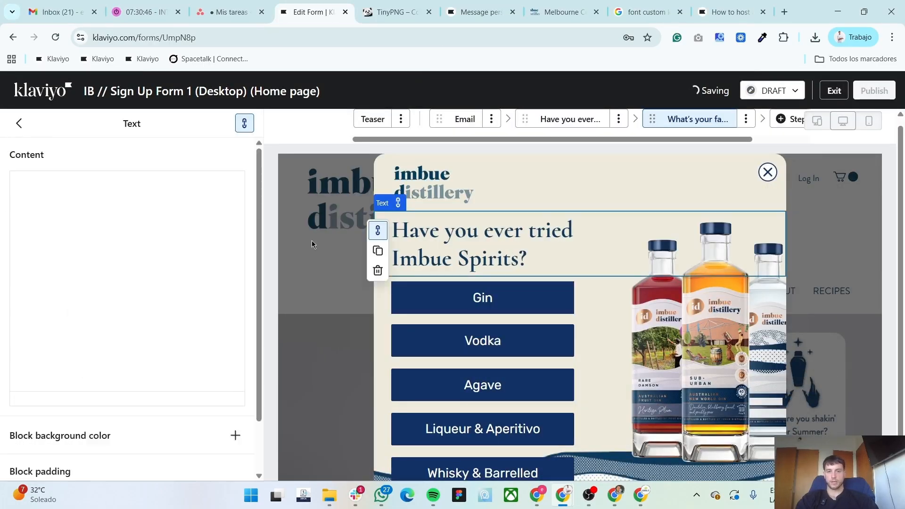
click(204, 319)
key(ctrl+a)
key(ctrl+v)
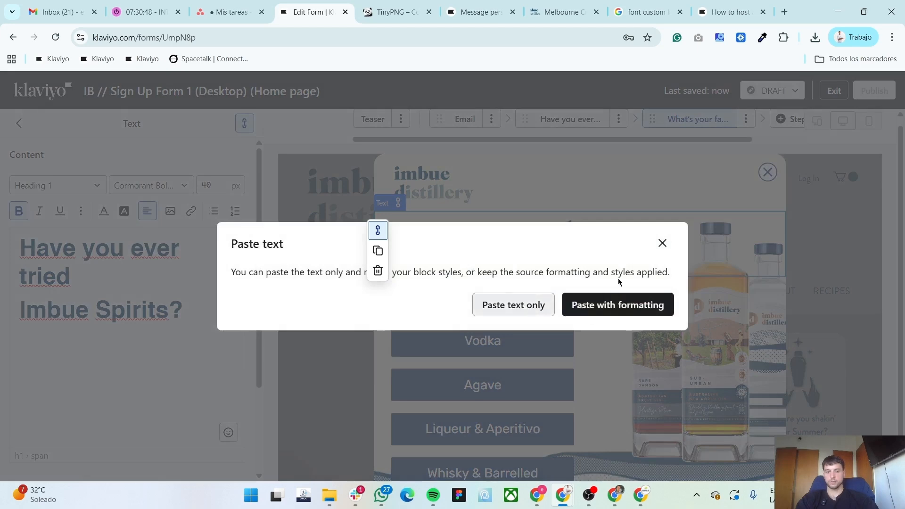
click(663, 242)
text(What’s your favourite spirit?)
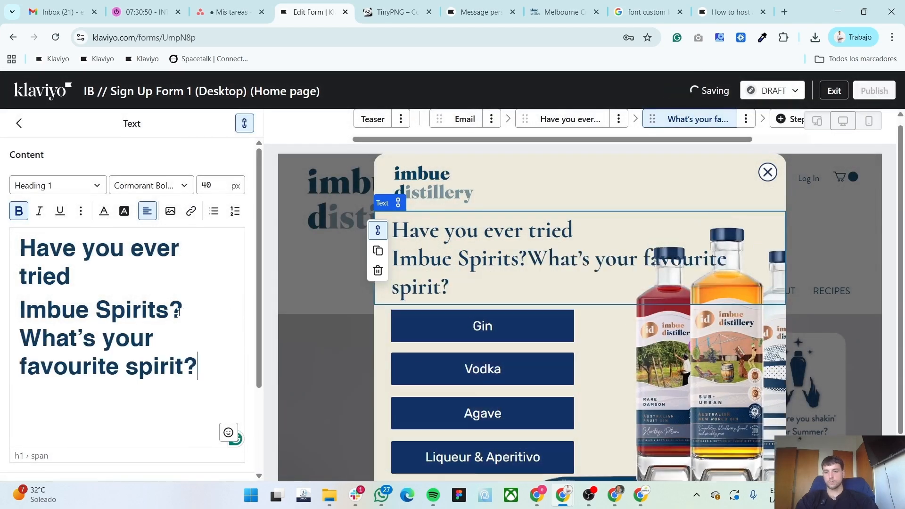
Remove "Have you ever tried Imbue Spirits?" from the heading and break the remaining question before "favourite"
drag(185, 311, 14, 238)
key(BackSpace)
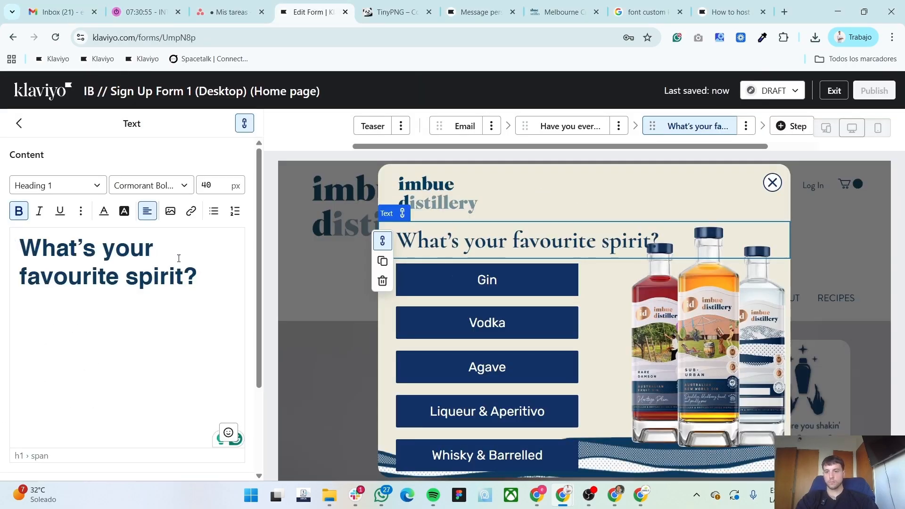
key(shift+Return)
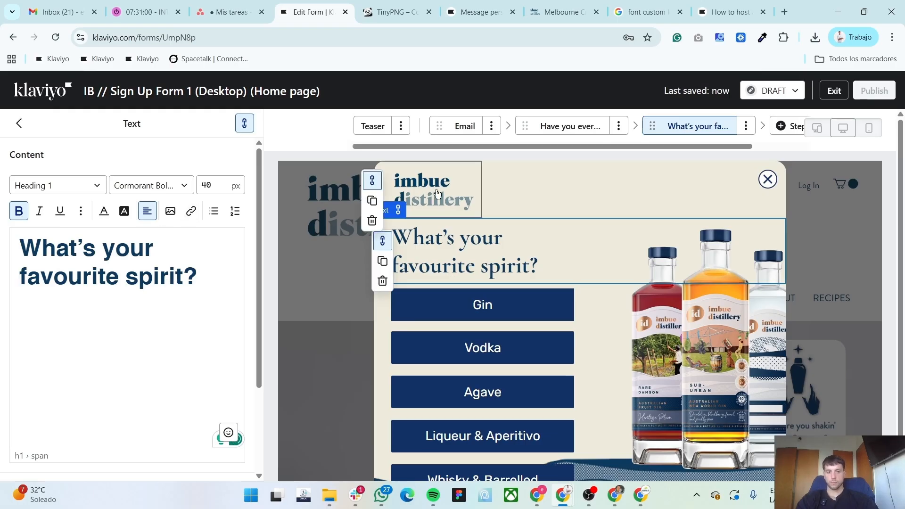
Delete the logo image block above the heading and compare the step with the Figma design
click(382, 212)
click(372, 221)
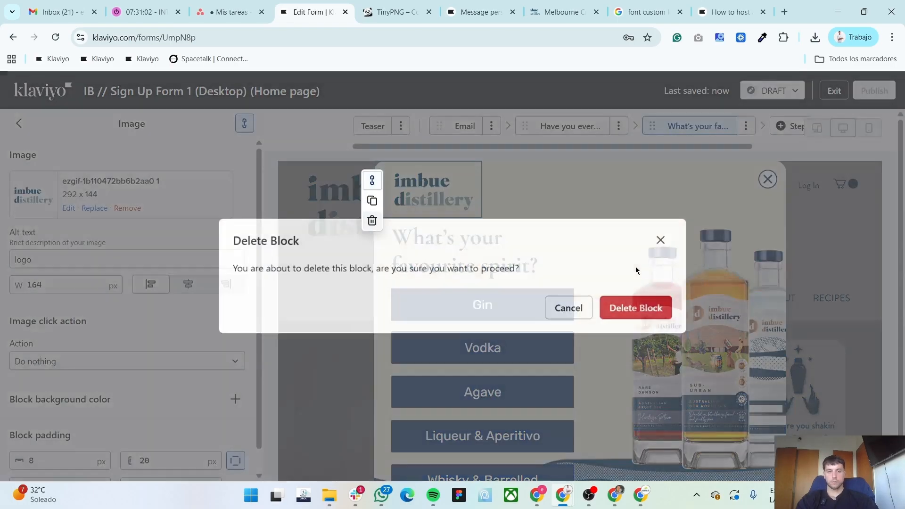
click(645, 308)
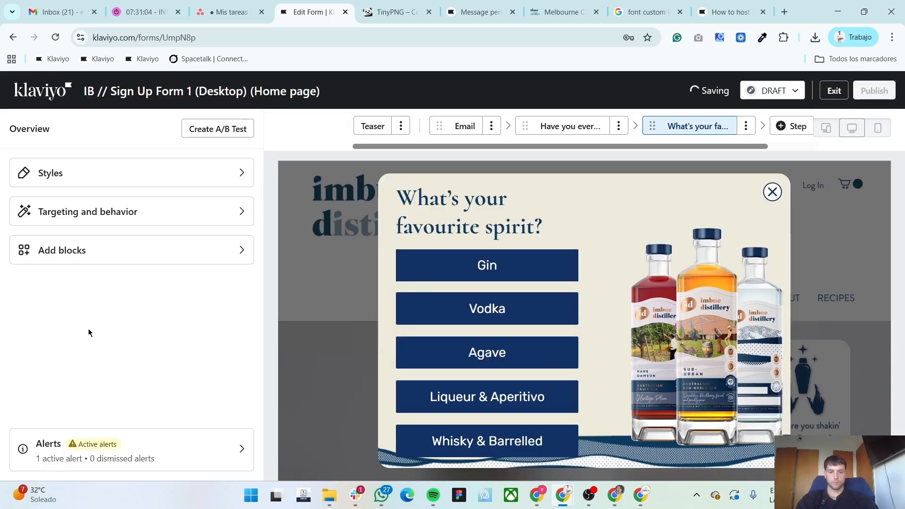
key(alt+Tab)
key(alt+Tab)
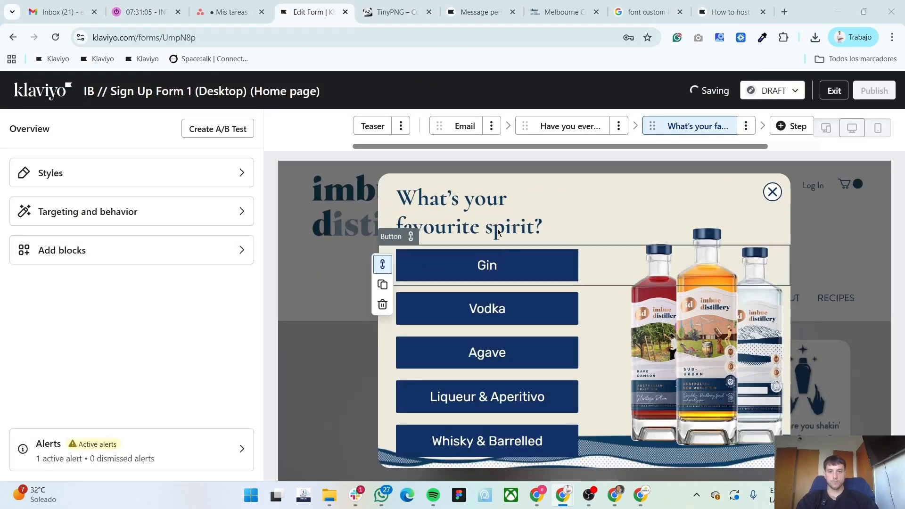
Set the Gin button's bottom block padding to 5 px and the Vodka button's top and bottom padding to 5 px
click(520, 269)
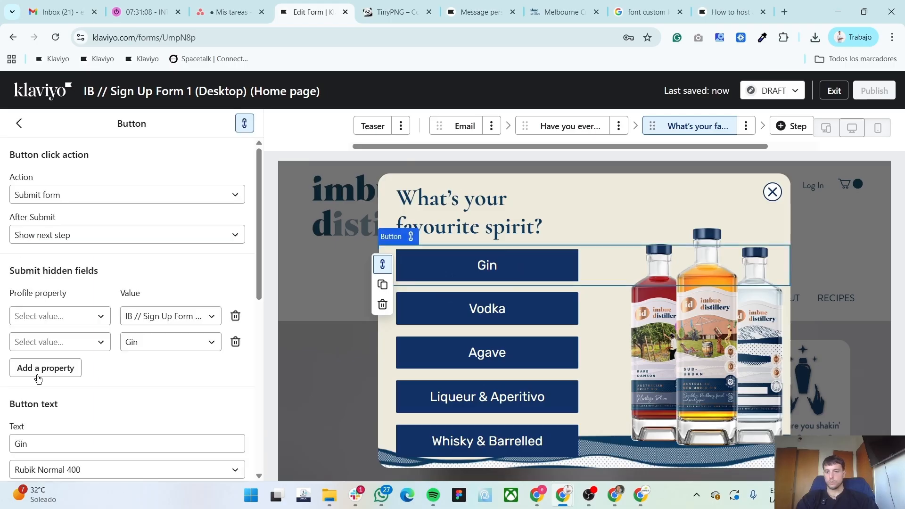
scroll(87, 381, down, 10)
click(64, 461)
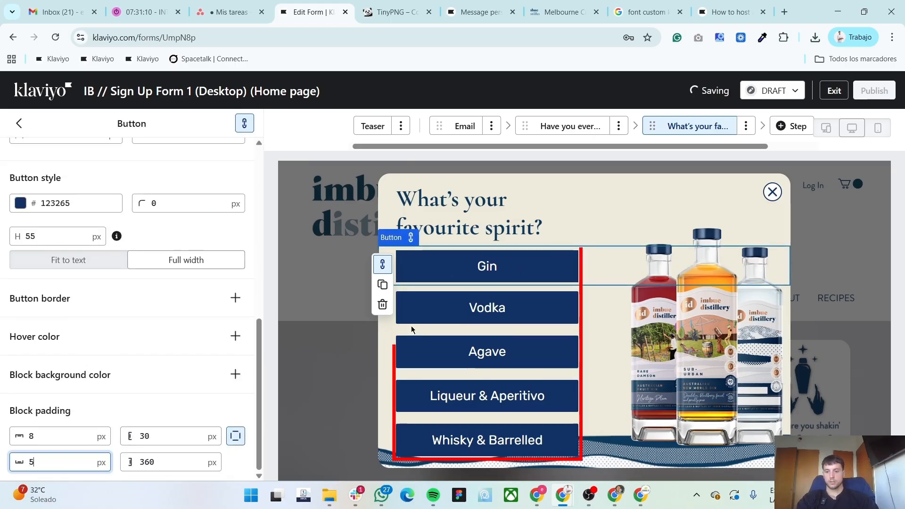
click(485, 303)
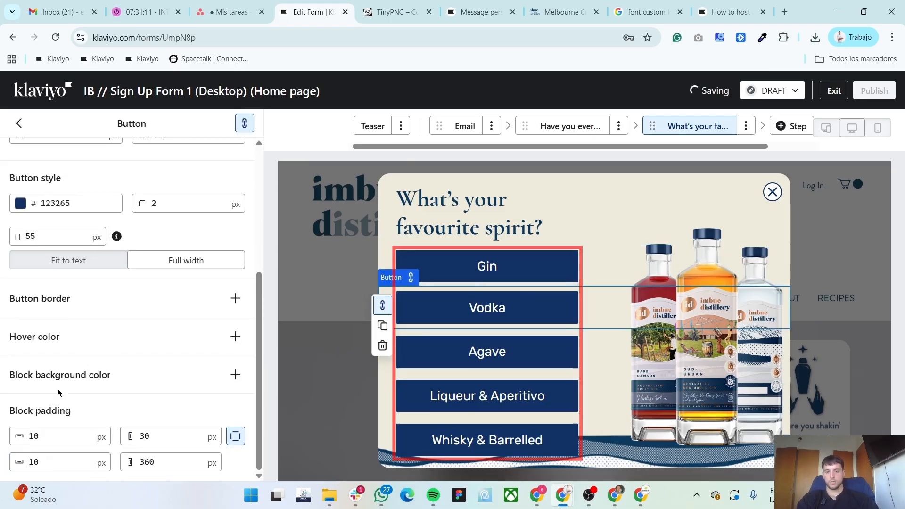
text(5)
double_click(55, 463)
text(5)
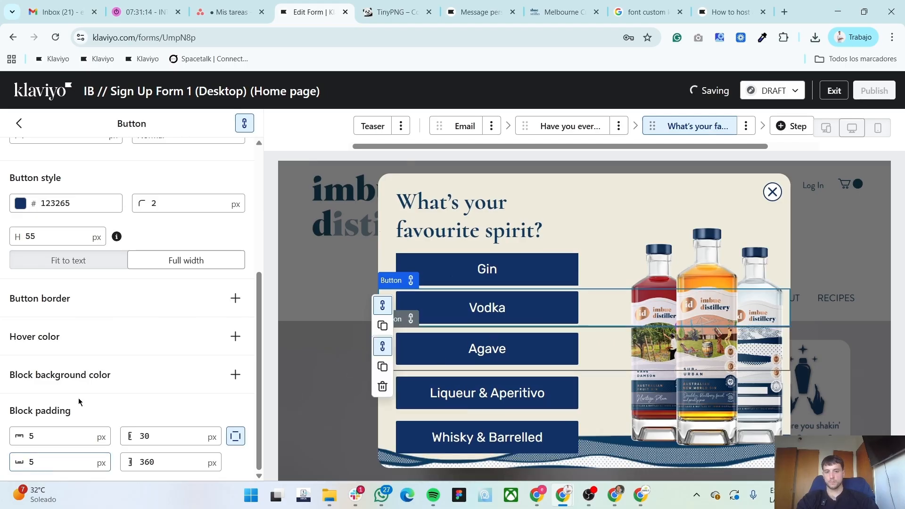
Set the top and bottom block padding of the Agave and Liqueur & Aperitivo buttons to 5 px
text(5)
double_click(52, 460)
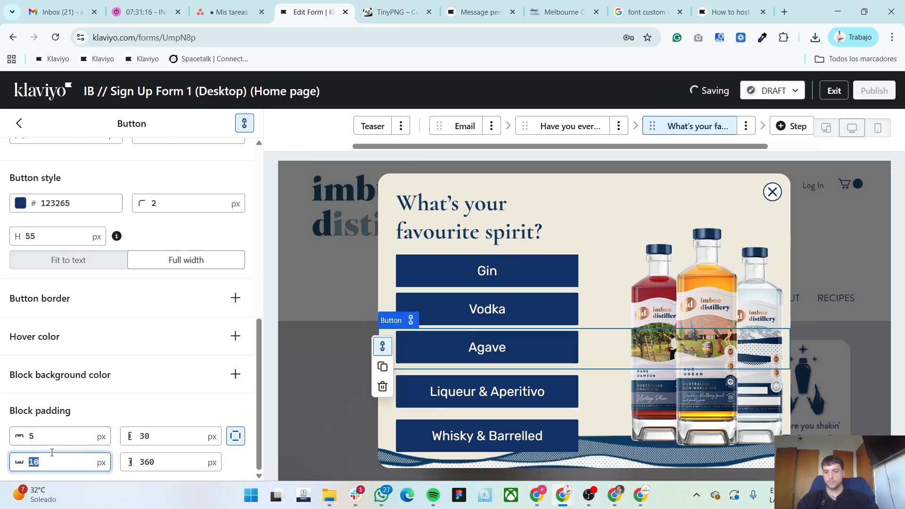
text(5)
click(482, 390)
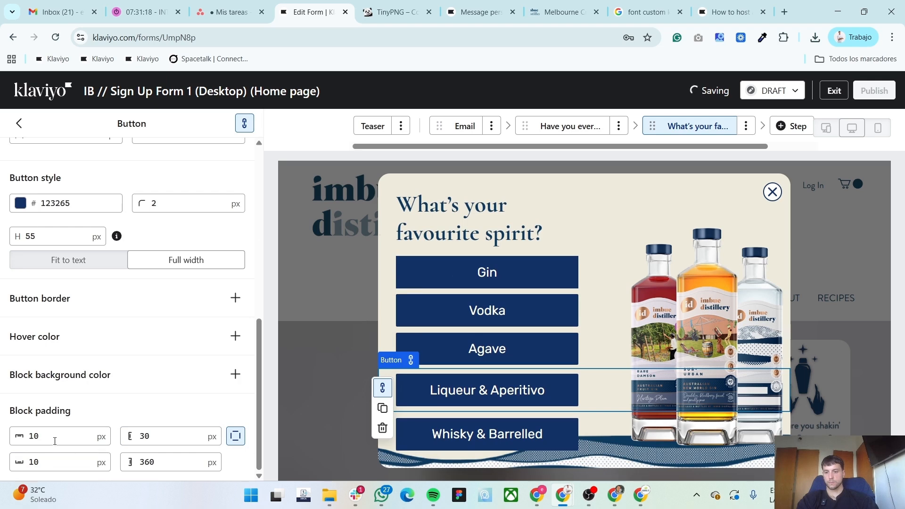
text(5)
double_click(51, 460)
text(5)
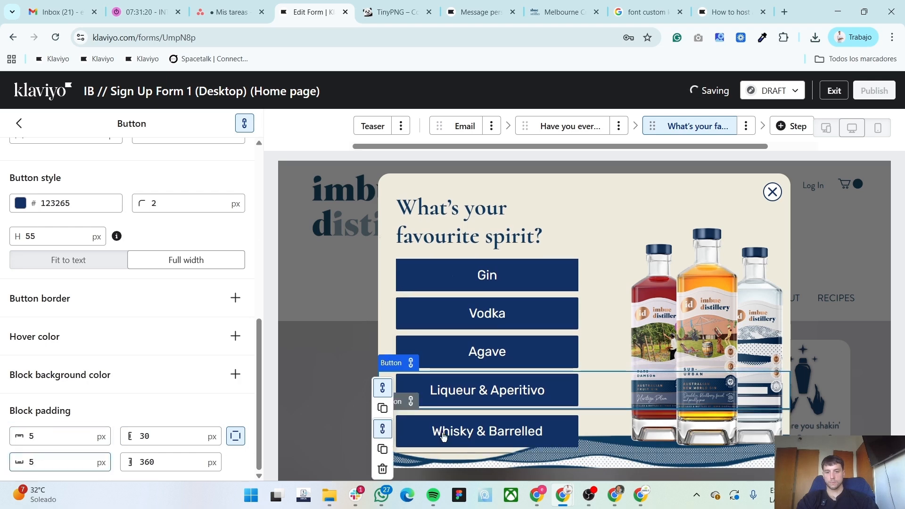
Set the Whisky & Barrelled button's block padding to 5 px at the top and 50 px at the bottom
click(442, 433)
text(5)
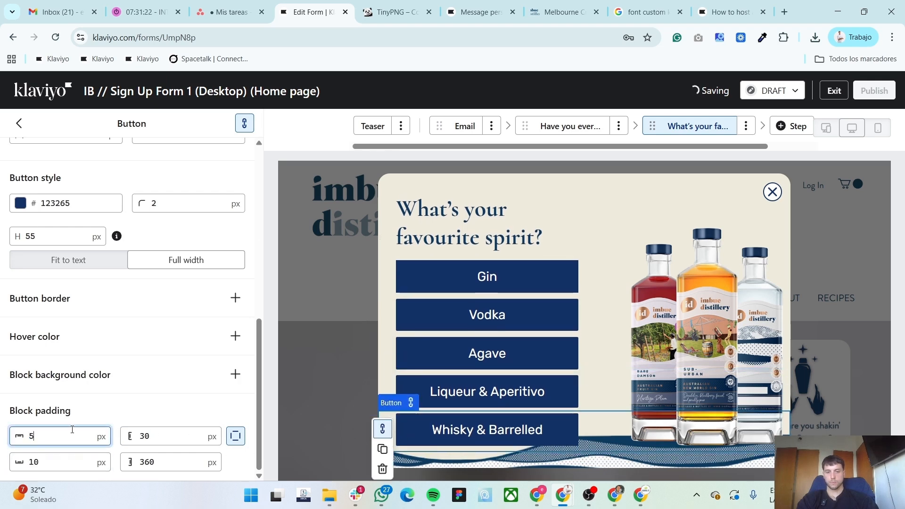
double_click(53, 455)
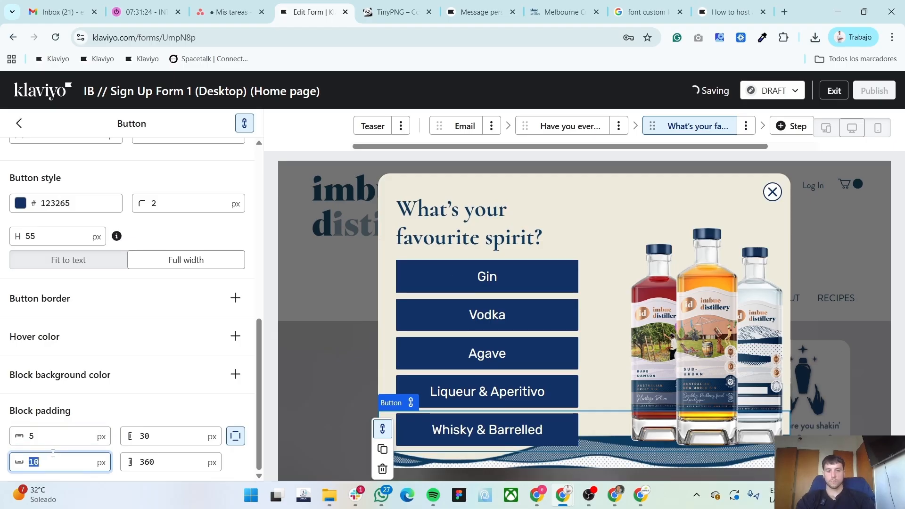
text(50)
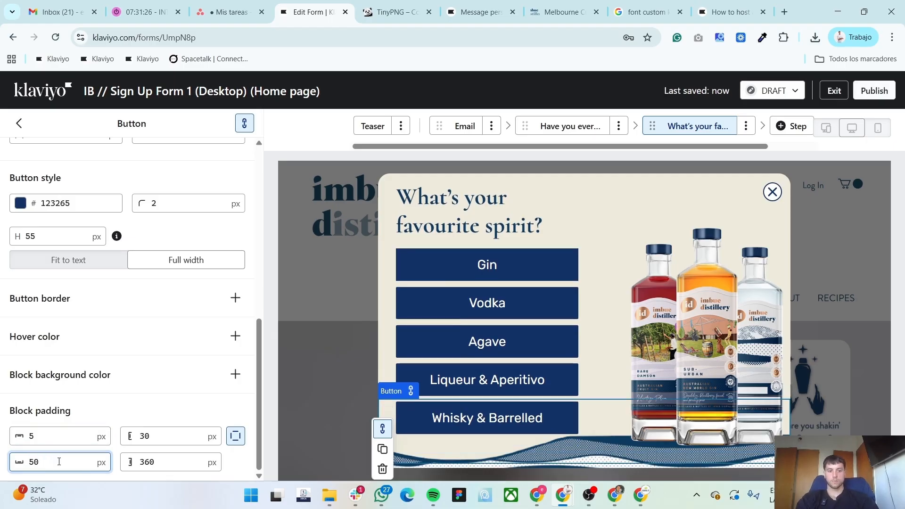
scroll(70, 324, up, 10)
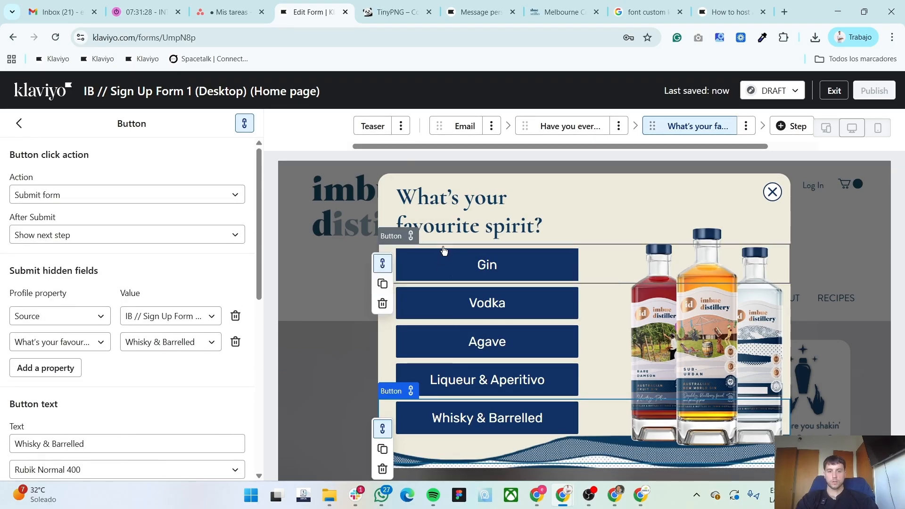
Review the Gin button's click action, hidden fields, text and style settings
click(500, 265)
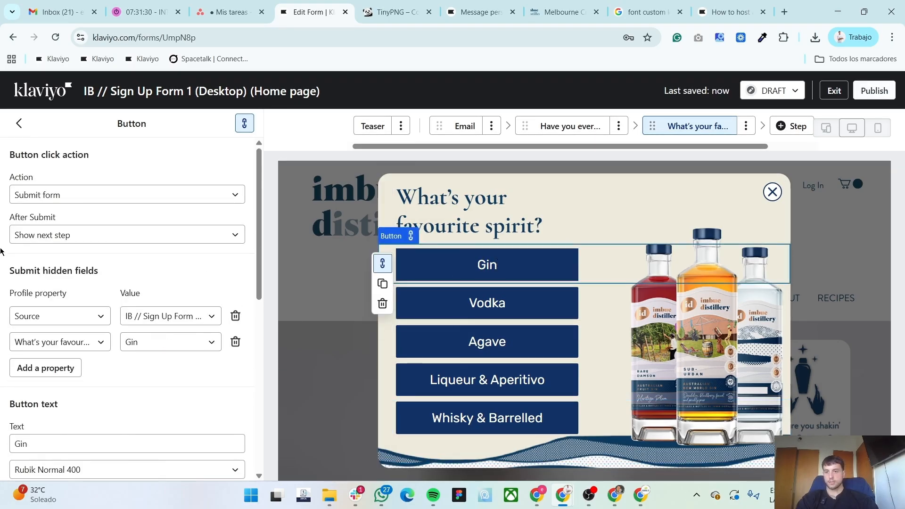
scroll(2, 272, down, 1)
scroll(2, 272, up, 1)
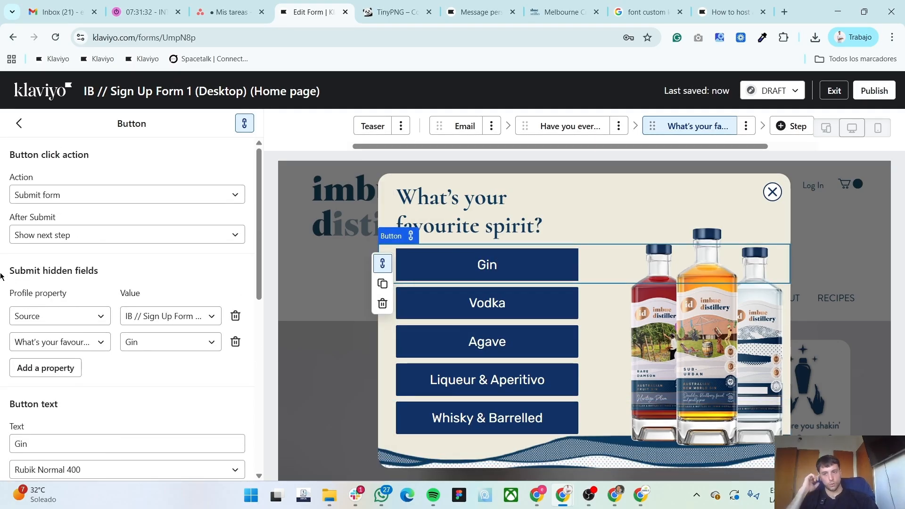
scroll(2, 277, down, 1)
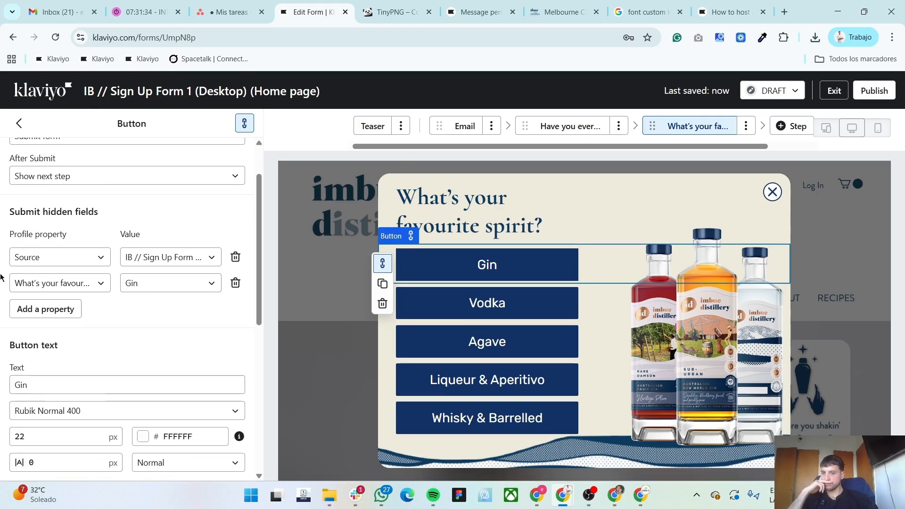
scroll(2, 277, up, 1)
scroll(2, 278, down, 1)
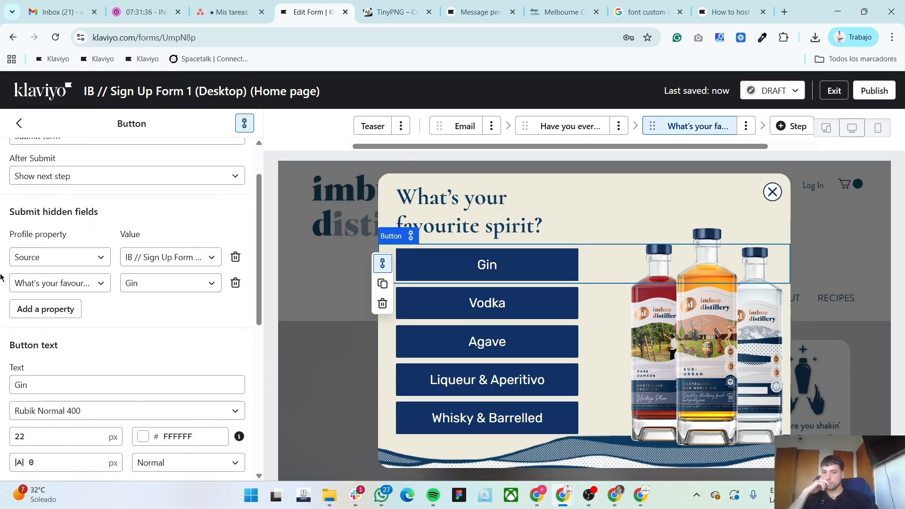
scroll(2, 277, down, 1)
scroll(106, 318, down, 4)
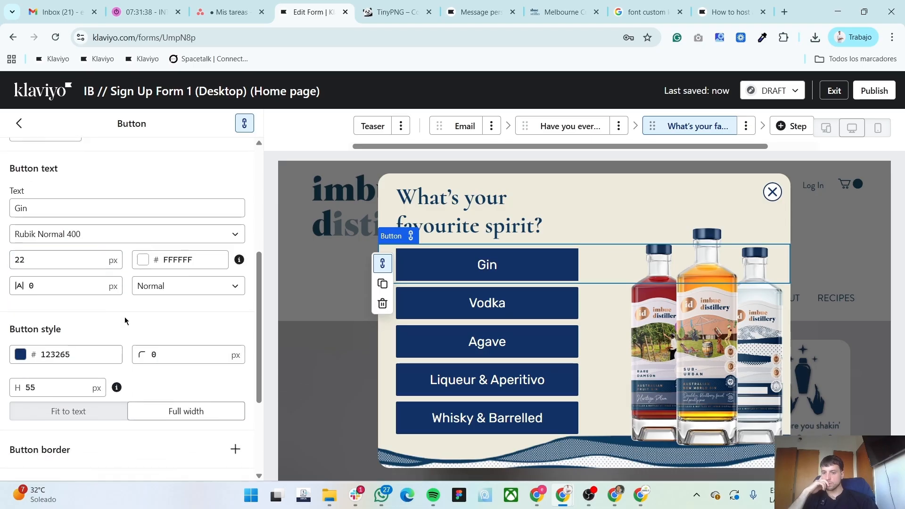
Change the Vodka button's click action to Submit form, with Show next step after submitting
click(518, 314)
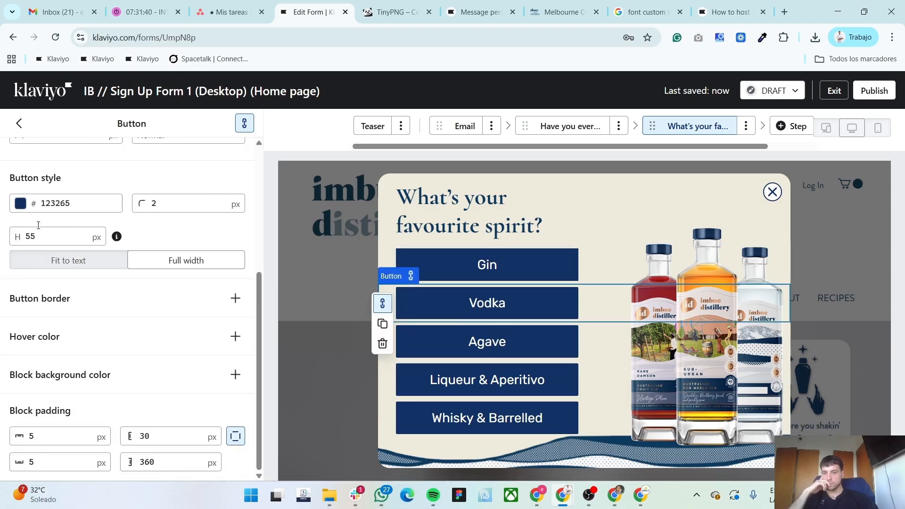
scroll(77, 323, up, 4)
click(66, 195)
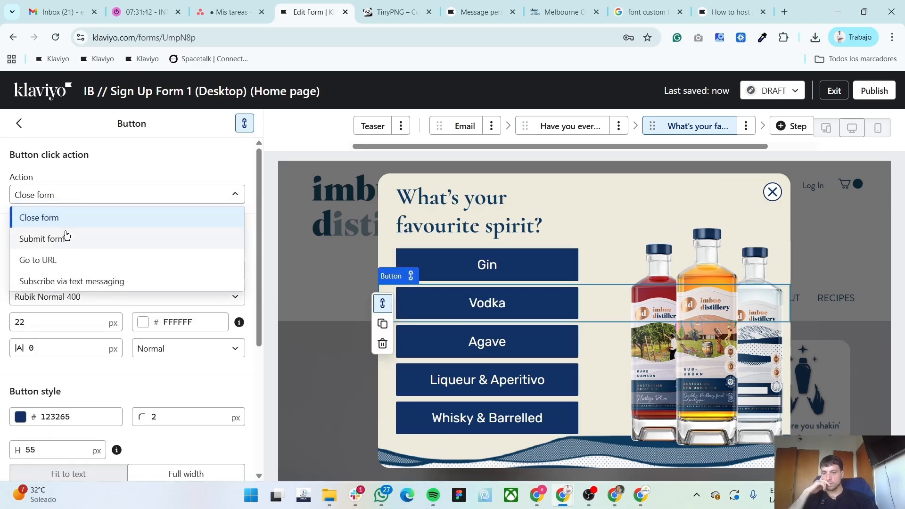
click(63, 239)
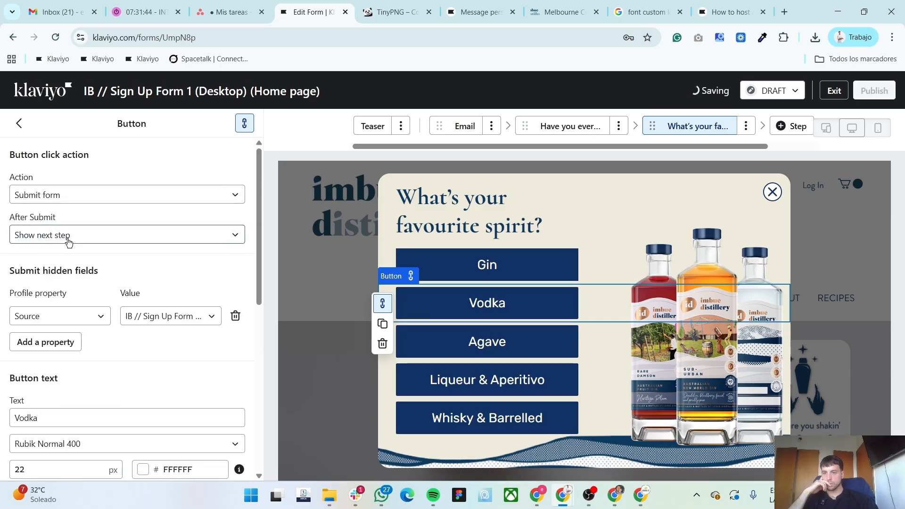
click(68, 242)
click(69, 241)
Add a hidden profile property to the Vodka button for the favourite spirit question with the value Vodka
scroll(1, 285, down, 2)
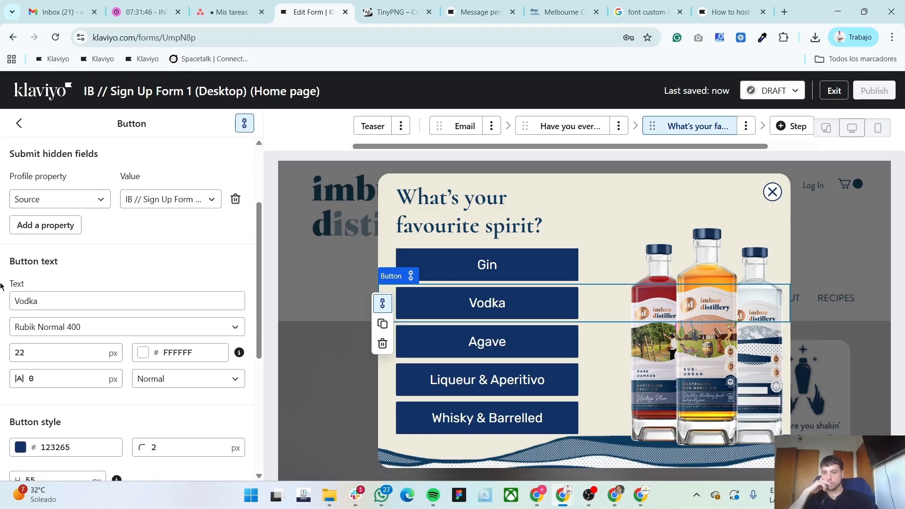
scroll(15, 321, up, 2)
scroll(29, 302, down, 1)
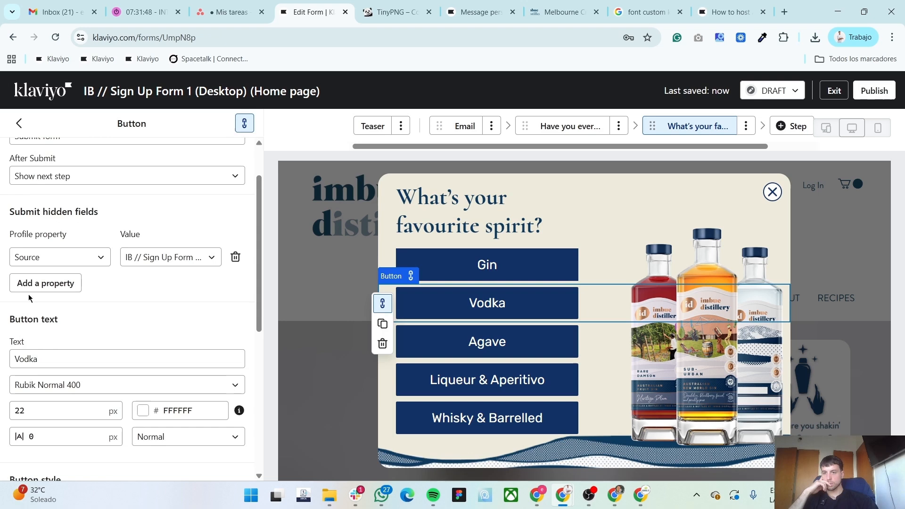
click(49, 282)
click(62, 285)
text(wht)
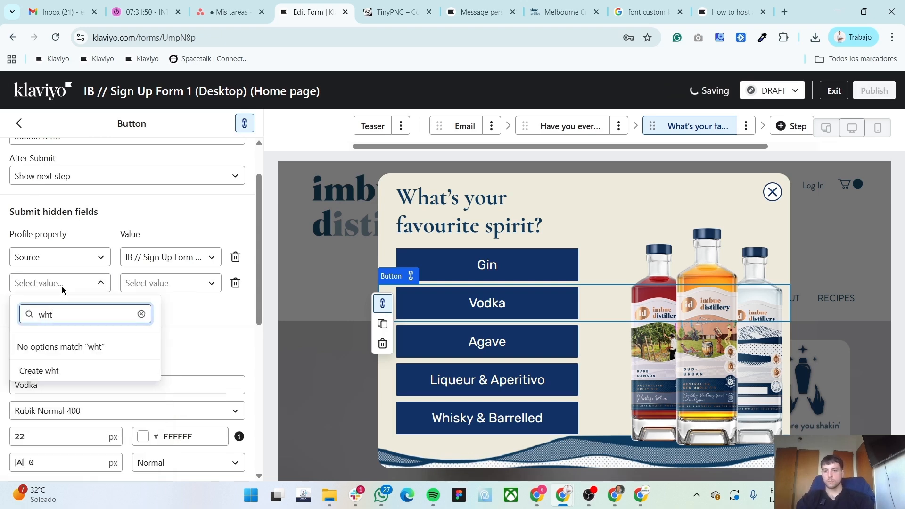
key(BackSpace)
key(BackSpace)
text(hat)
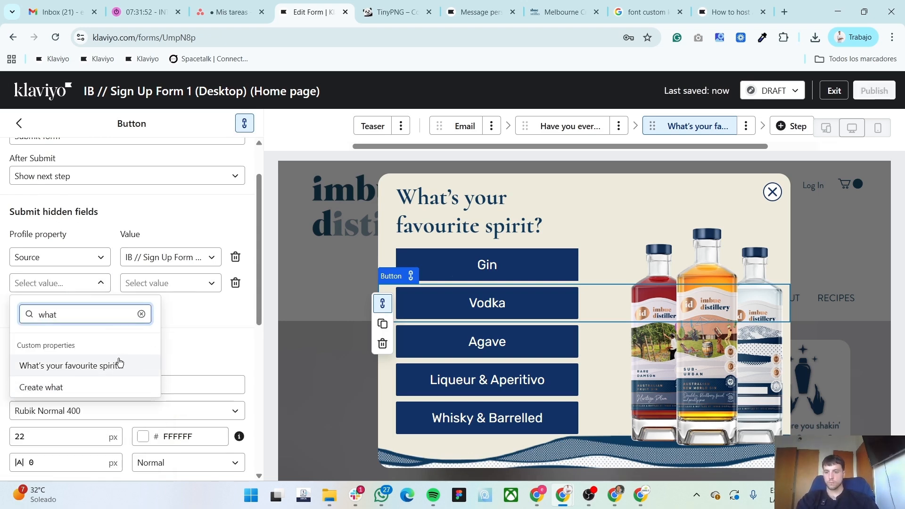
key(Return)
click(151, 283)
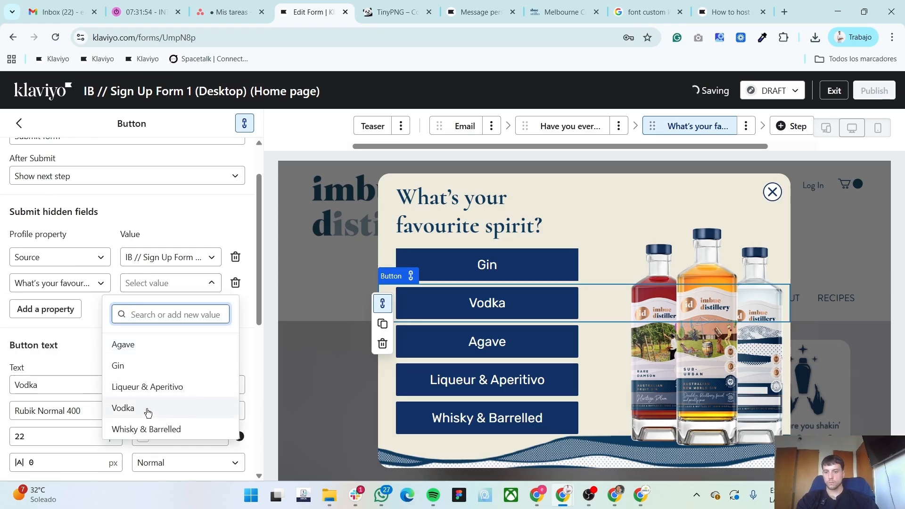
click(123, 408)
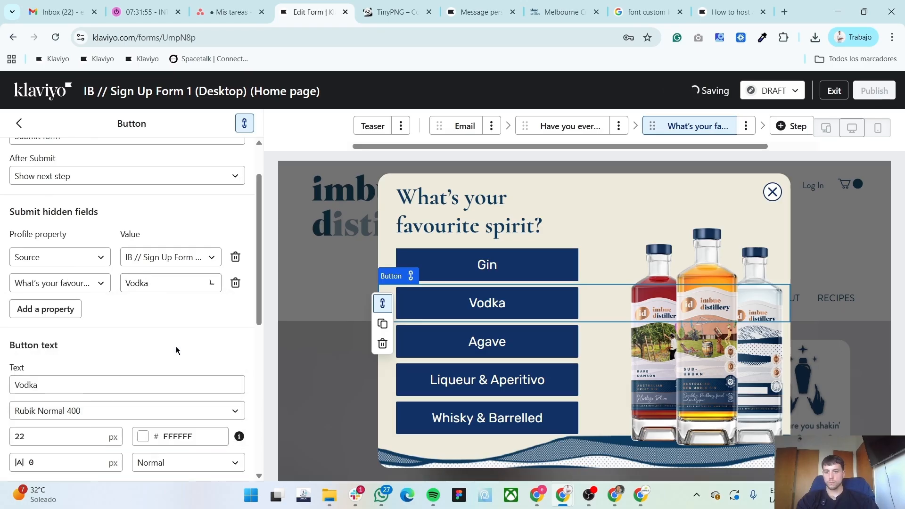
Check the click action, hidden fields and style of the Vodka, Agave, Liqueur & Aperitivo and Whisky & Barrelled buttons
click(476, 274)
click(477, 307)
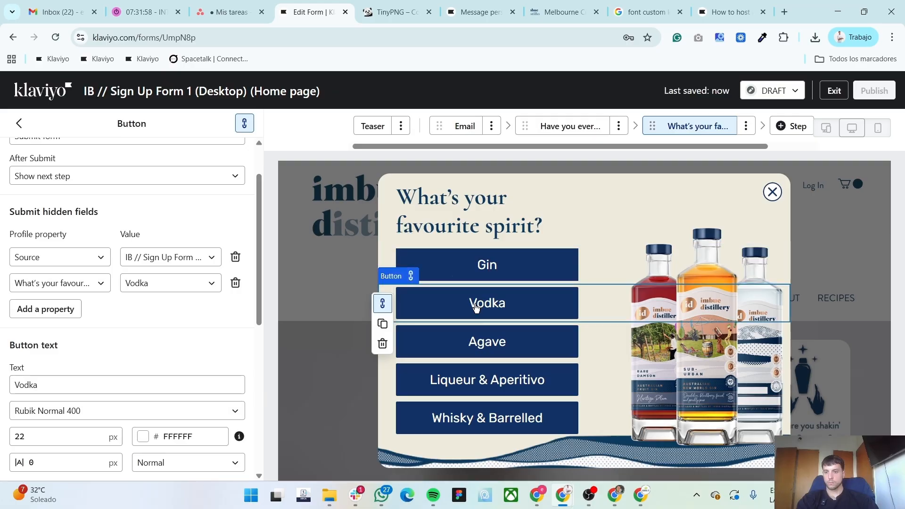
click(482, 345)
scroll(200, 342, up, 1)
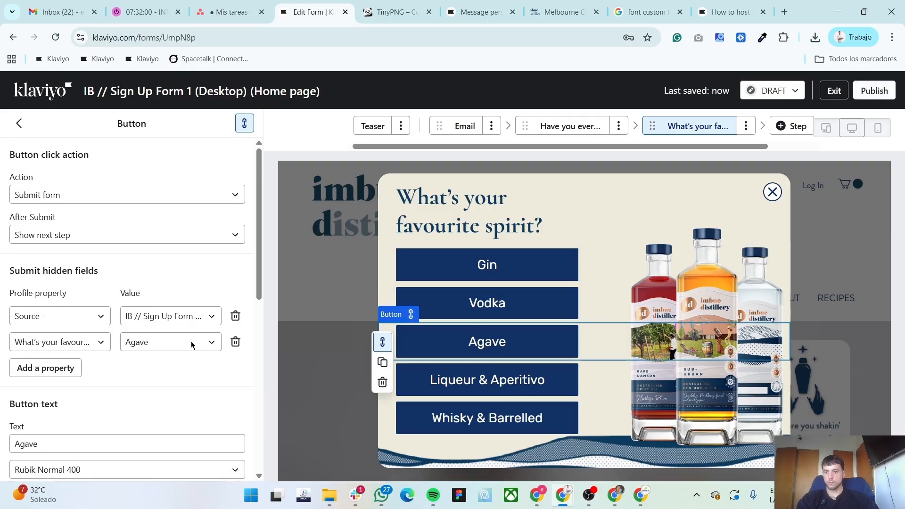
scroll(189, 339, down, 2)
scroll(185, 338, down, 4)
scroll(186, 338, up, 6)
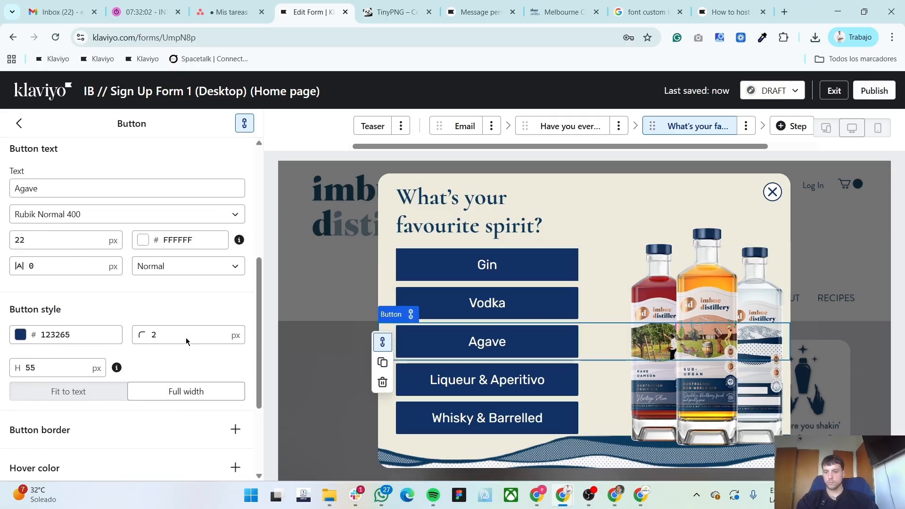
click(472, 376)
scroll(147, 386, down, 10)
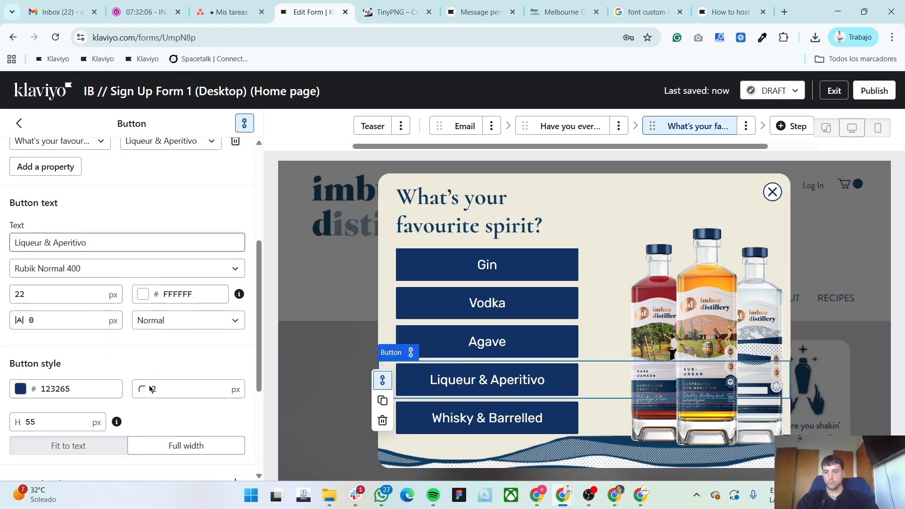
click(455, 424)
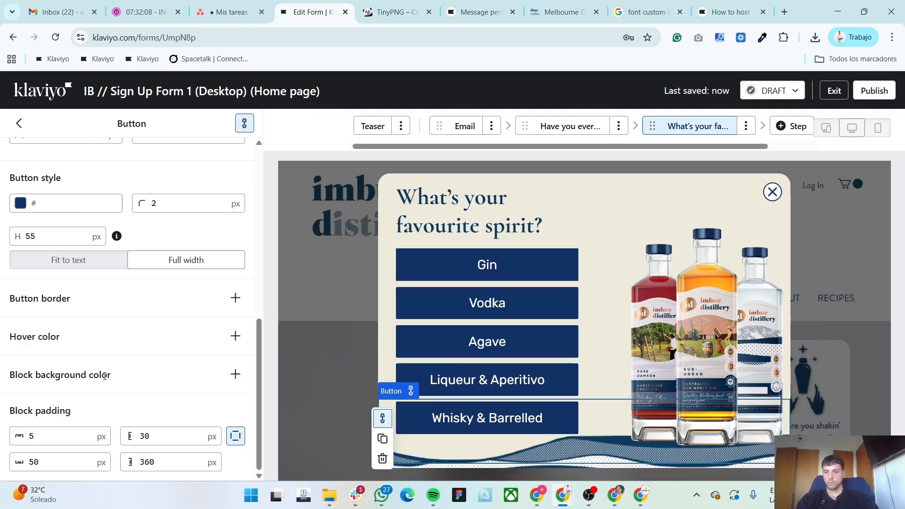
scroll(110, 382, up, 3)
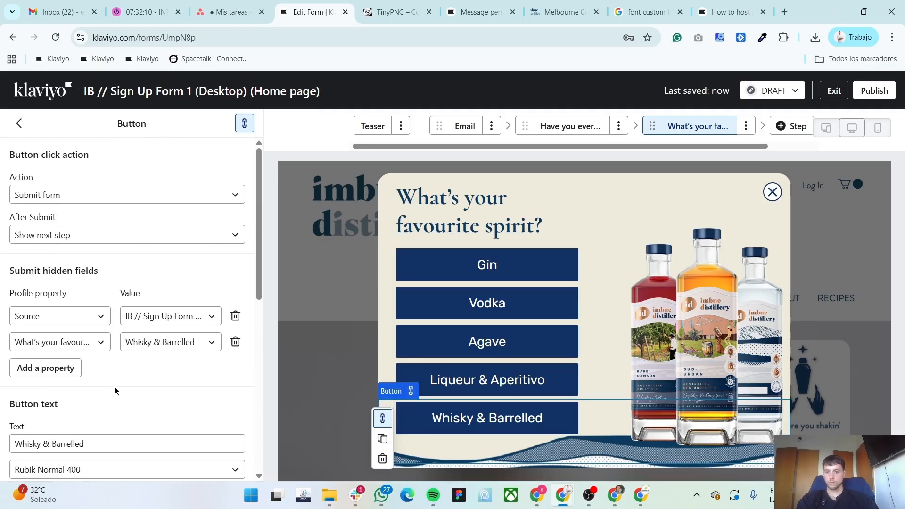
scroll(115, 391, down, 3)
scroll(1, 165, up, 3)
click(19, 124)
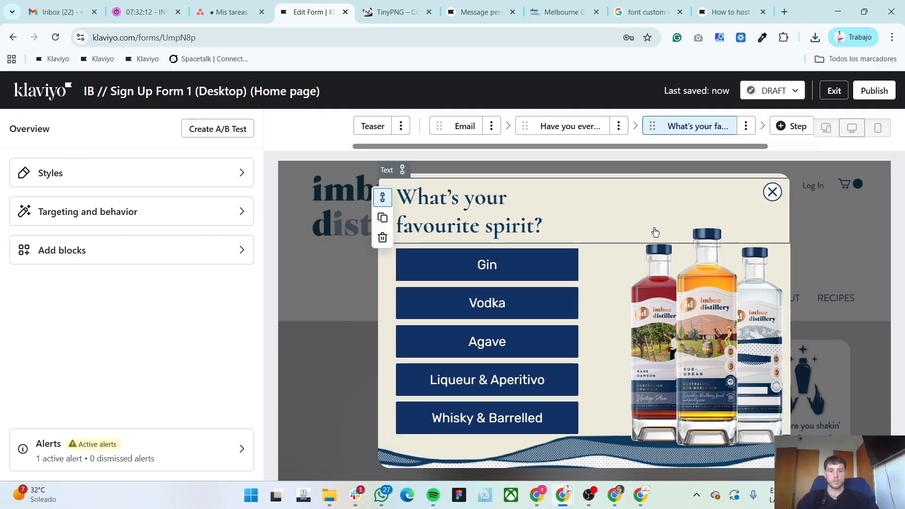
Open the form's Success step and look up its heading in the Step 4 desktop design in Figma
drag(750, 147, 798, 147)
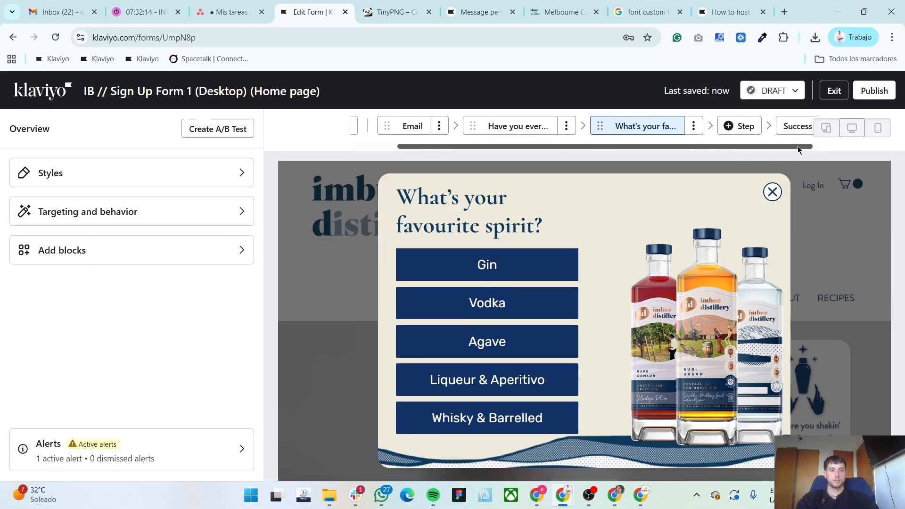
click(787, 126)
key(alt+Tab)
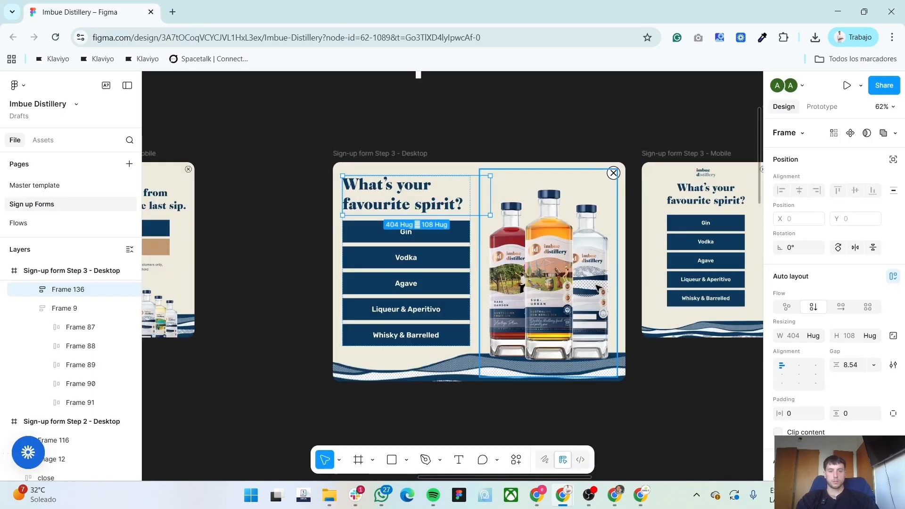
scroll(597, 287, right, 10)
scroll(595, 282, right, 2)
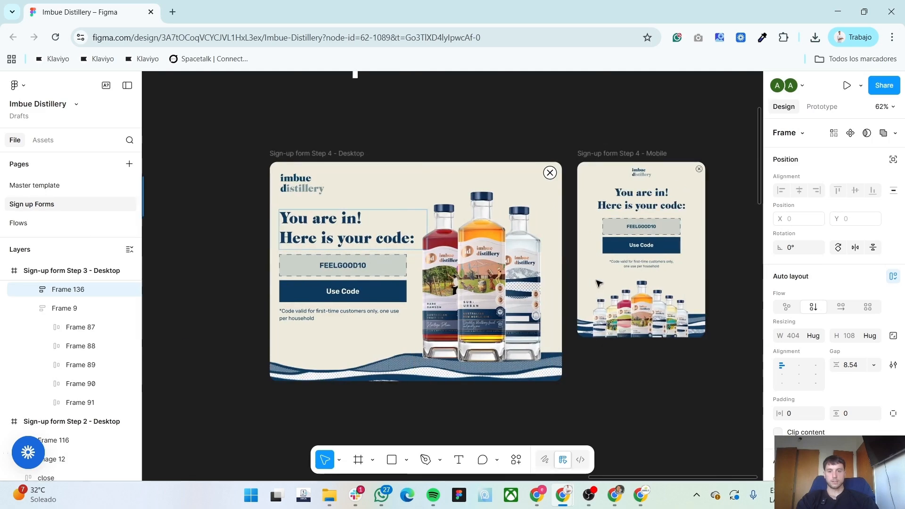
click(326, 232)
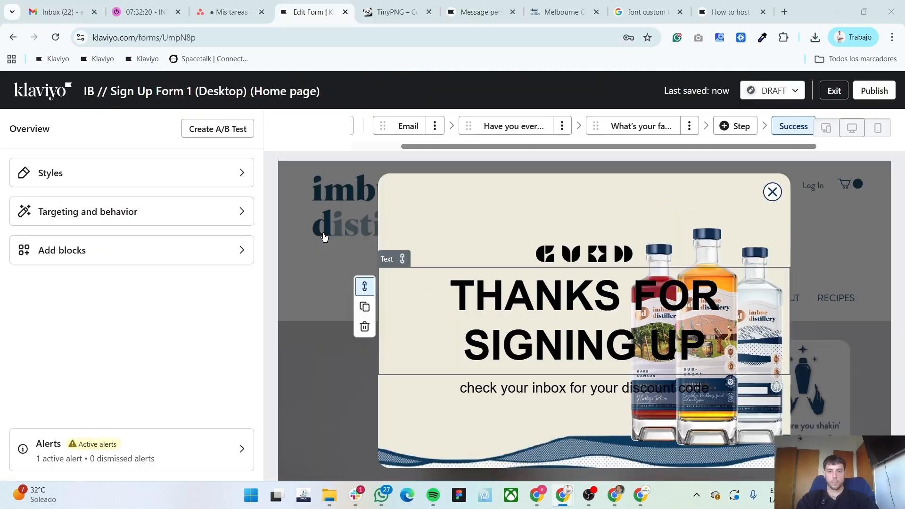
key(alt+Tab)
Replace the Success step's thank-you heading with "You are in! Here is your code:" on two lines
click(584, 317)
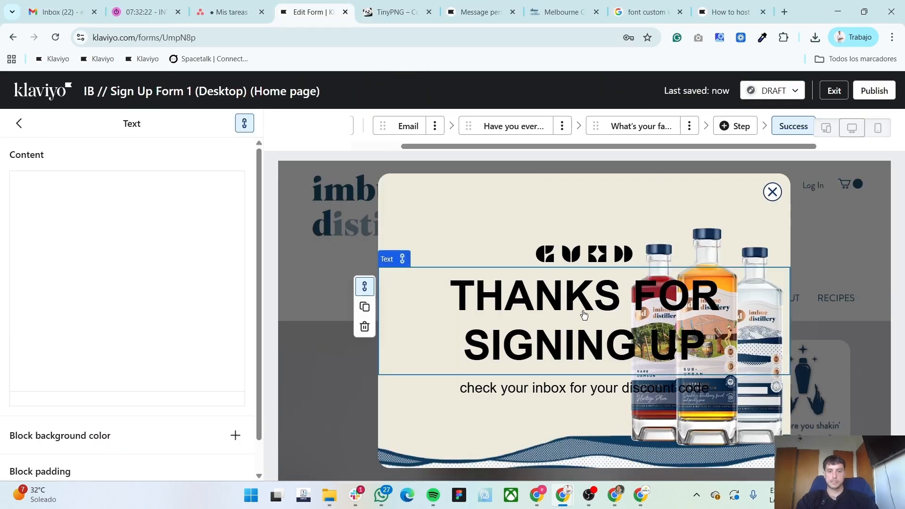
key(ctrl+a)
text(You are in! Here is your code:)
key(ctrl+a)
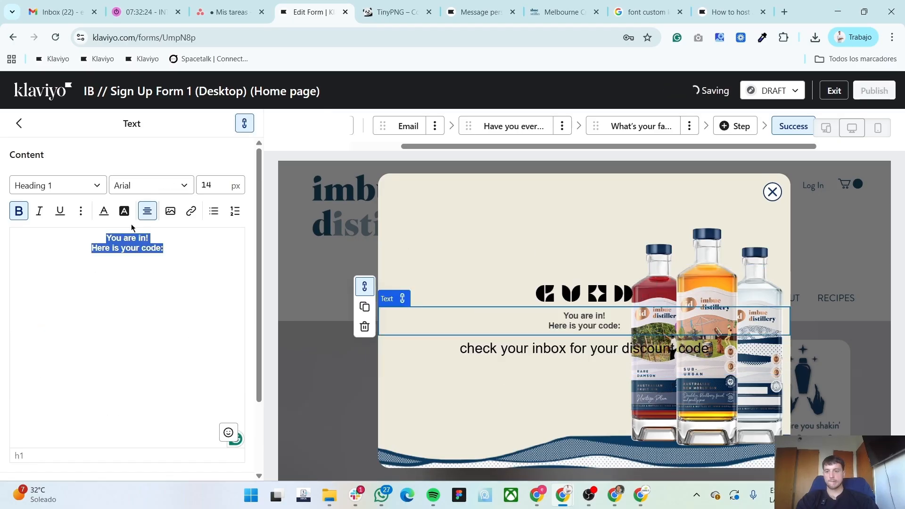
Set the Success heading's font to Cormorant Bold and align the text left
click(151, 185)
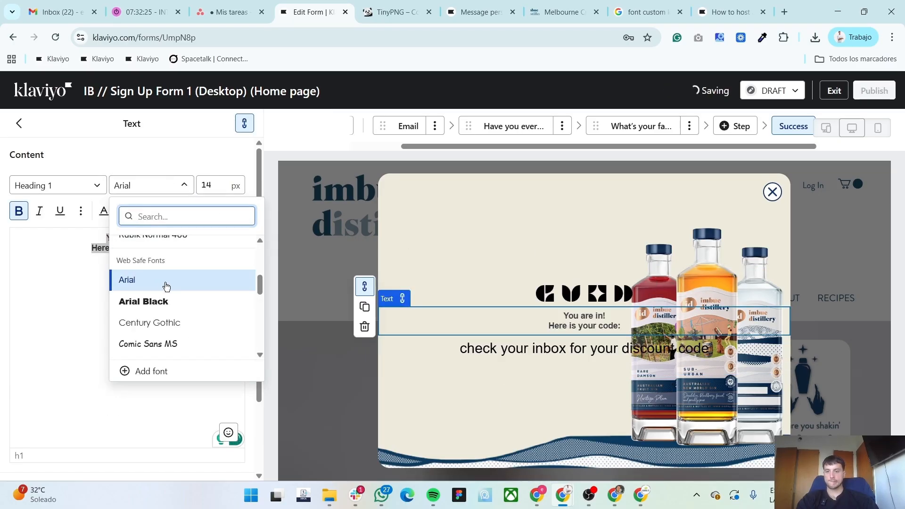
scroll(165, 283, up, 3)
scroll(187, 283, up, 3)
click(185, 304)
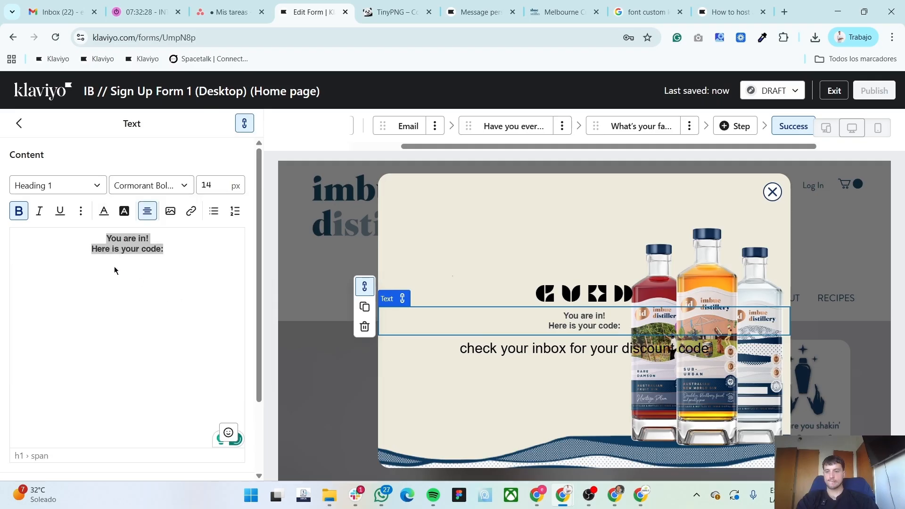
click(148, 212)
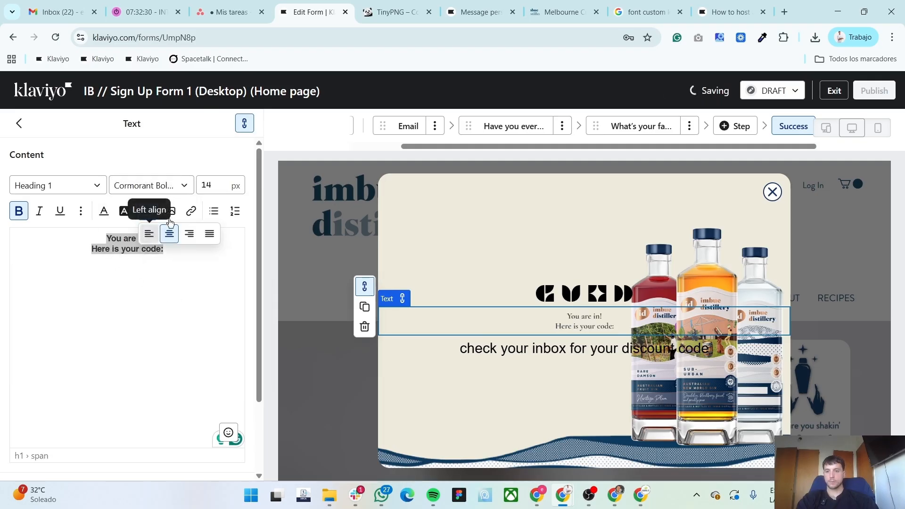
click(148, 233)
Set the Success heading's font size to 50 px and its text colour to the recently used navy blue
double_click(210, 180)
text(50)
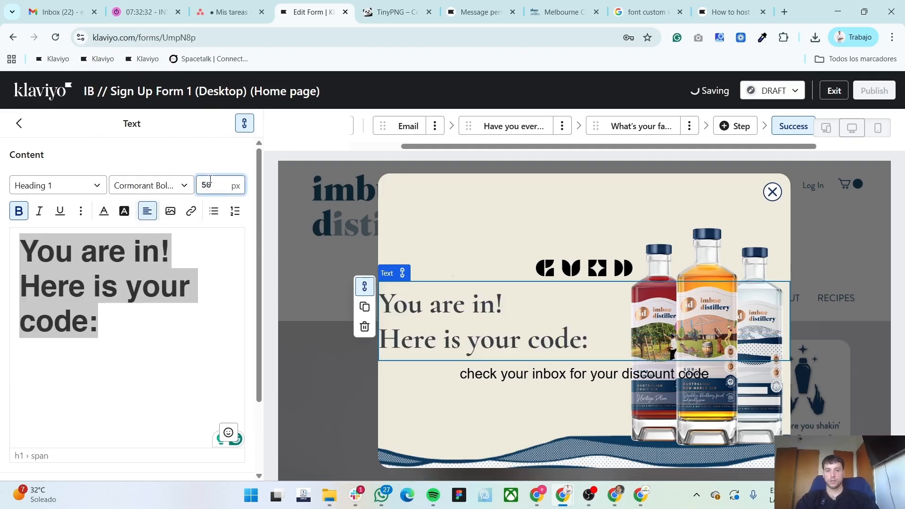
click(104, 212)
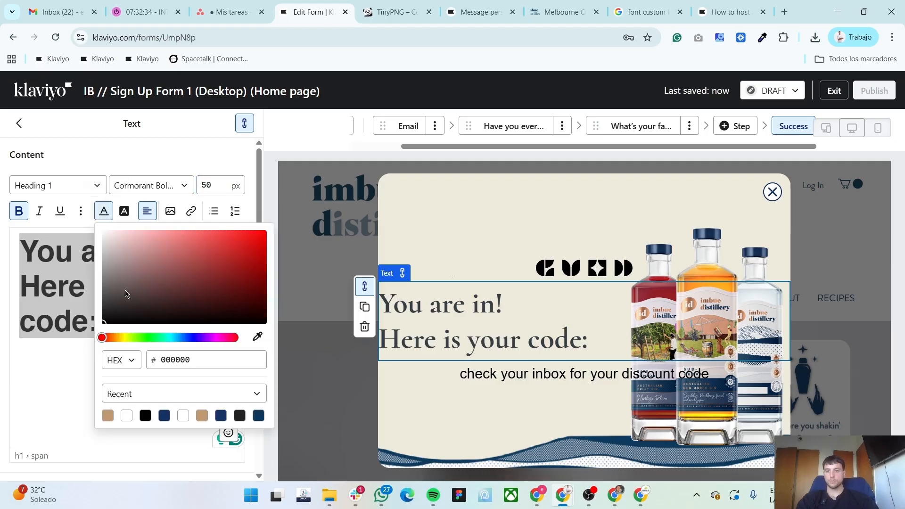
click(163, 416)
click(66, 312)
Enable individual block padding for the Success heading and set its left padding to 30 px
scroll(67, 311, down, 2)
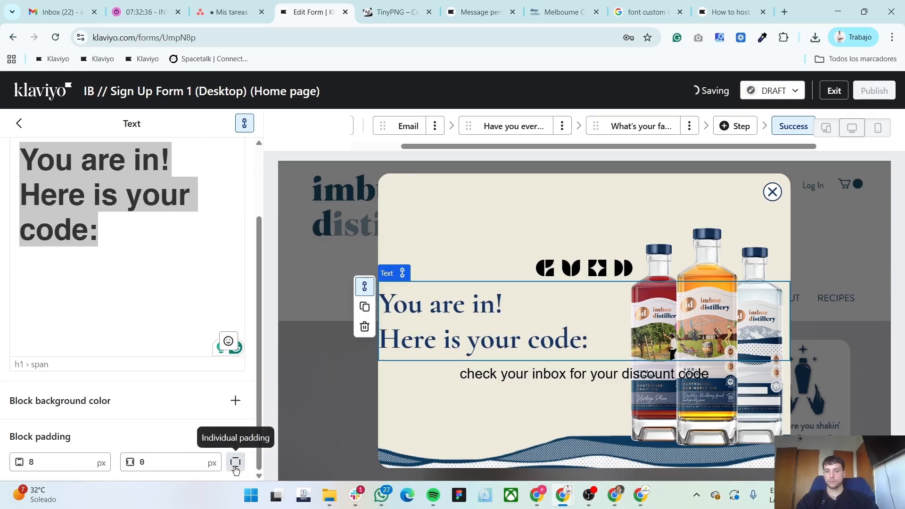
click(235, 466)
click(147, 462)
text(30)
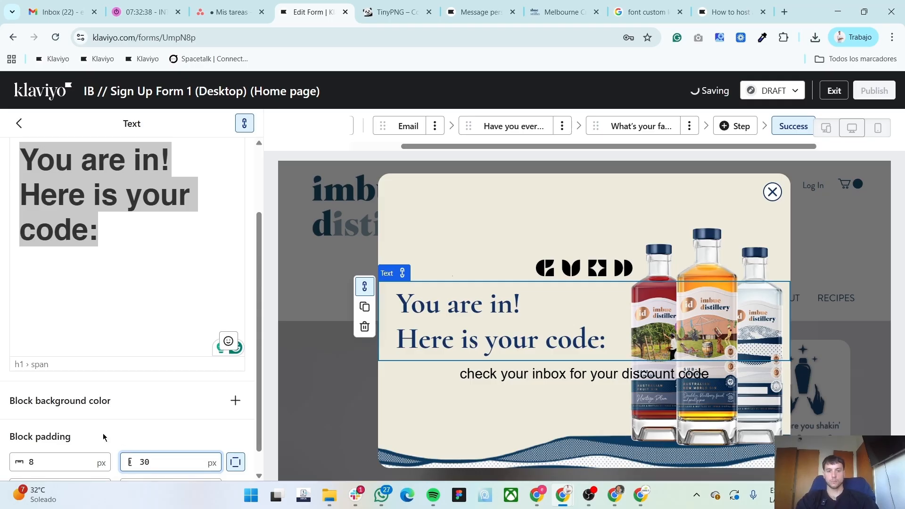
scroll(103, 437, down, 1)
click(20, 124)
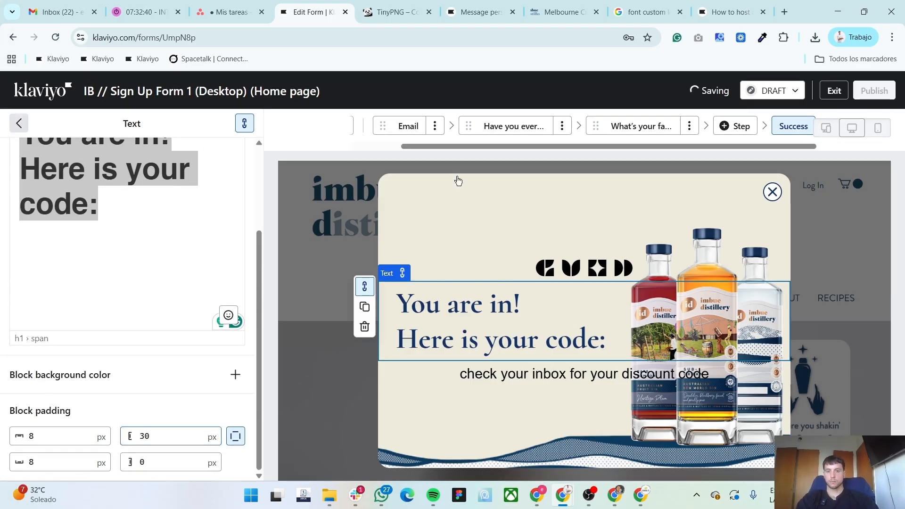
Insert the Imbue Distillery logo from the image library into the Success step's image block and align it left
click(579, 270)
click(92, 211)
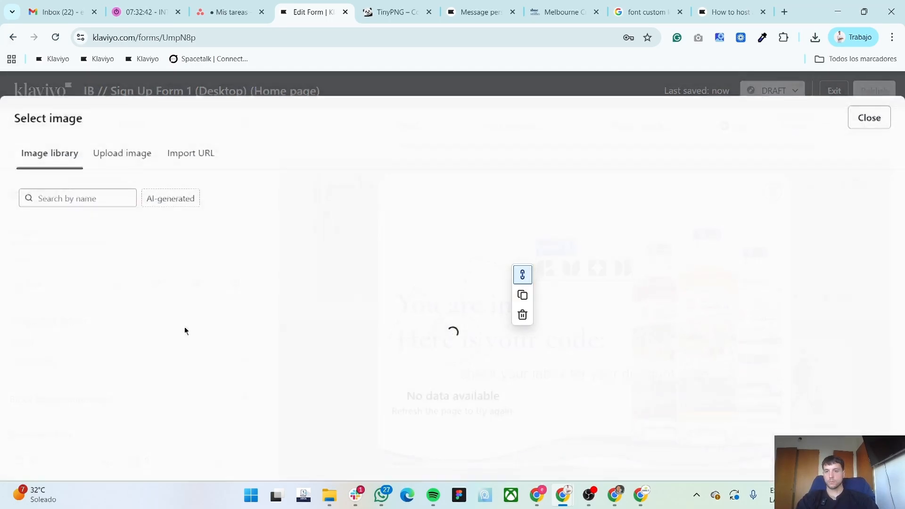
click(866, 265)
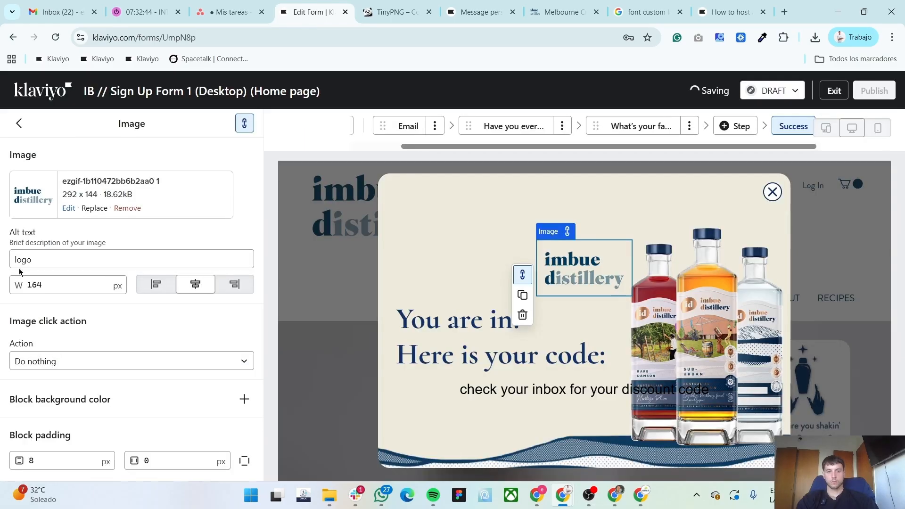
click(156, 284)
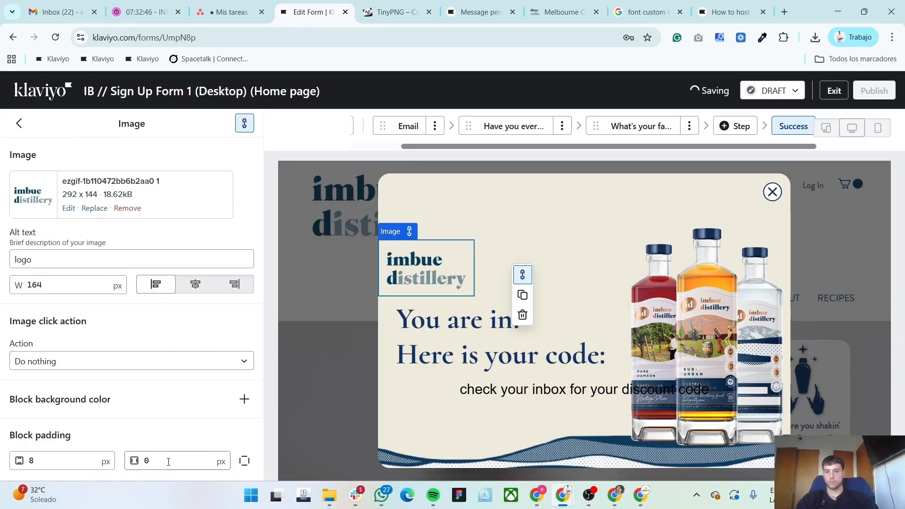
Enable individual block padding for the Success step's logo and set its left padding to 20 px
click(243, 461)
click(166, 461)
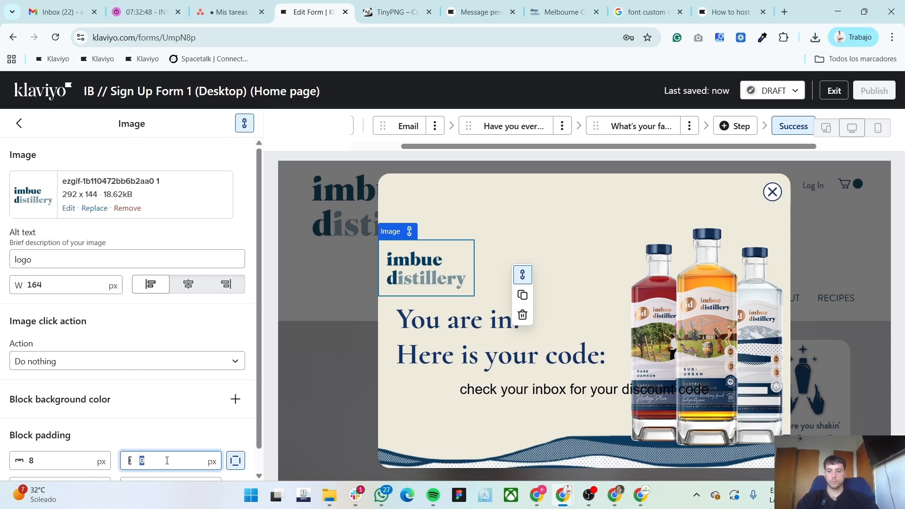
text(35)
key(BackSpace)
key(BackSpace)
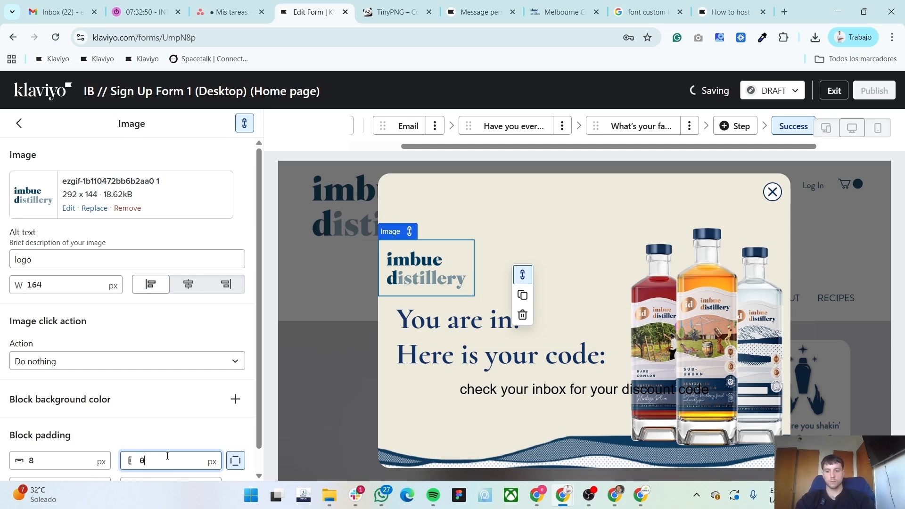
text(25)
key(BackSpace)
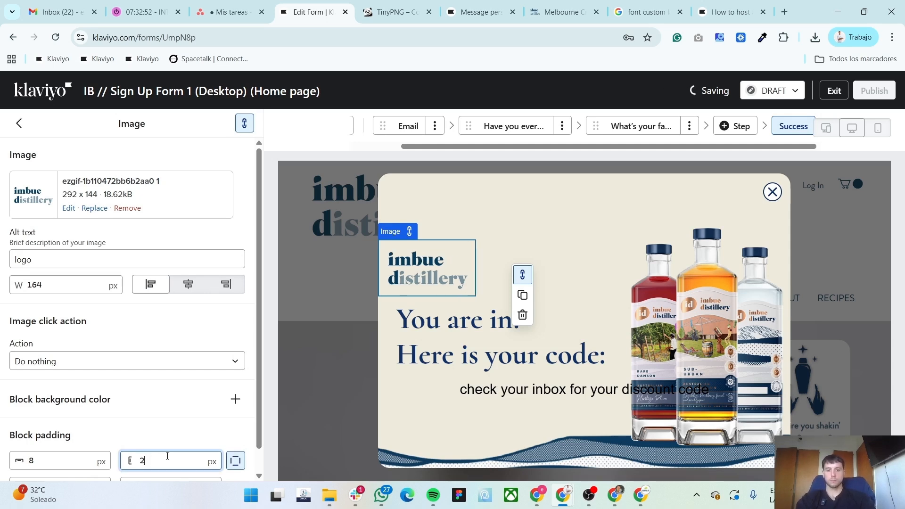
text(0)
click(20, 124)
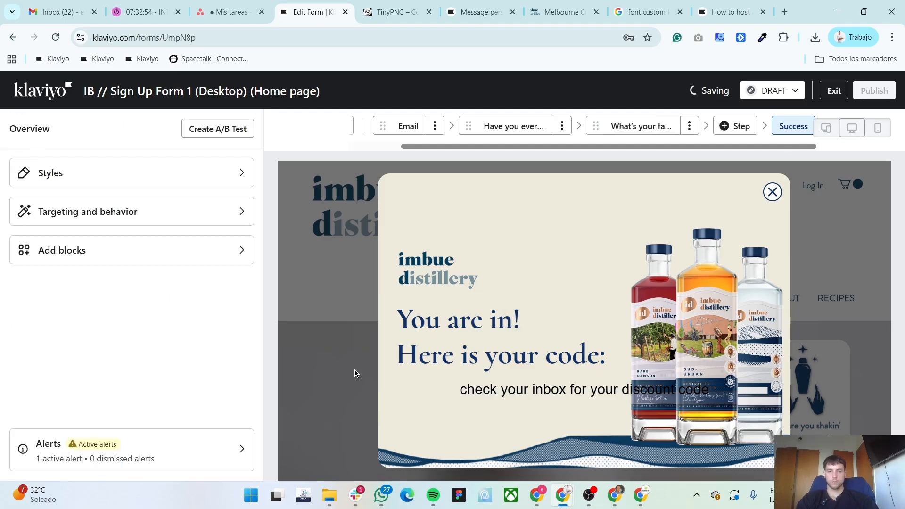
Replace the inbox message below the Success heading with the Figma disclaimer "*Code valid for first-time customers only, one use per household"
key(alt+Tab)
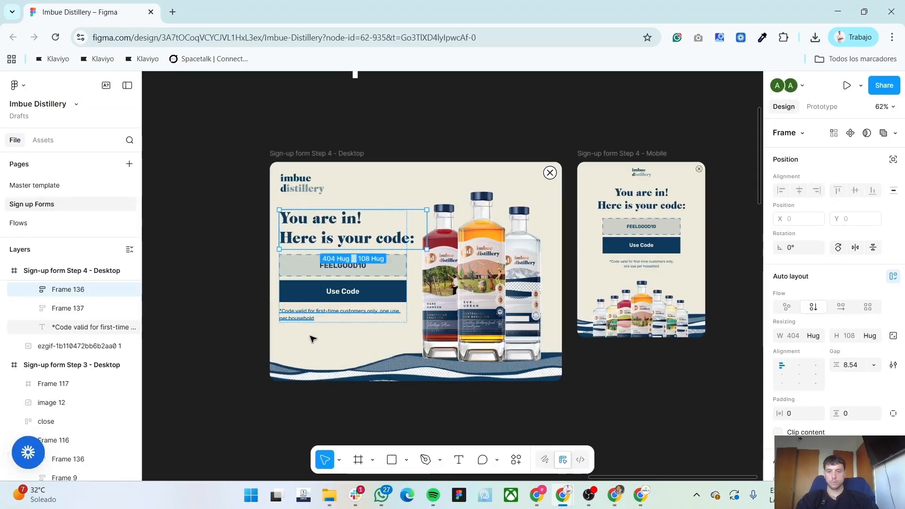
click(311, 319)
key(alt+Tab)
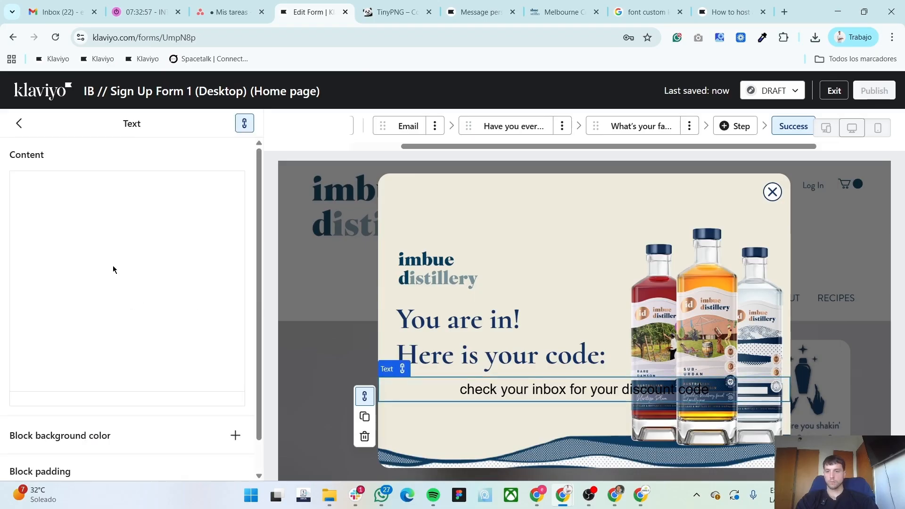
key(ctrl+a)
text(*Code valid for first-time customers only, one use per household)
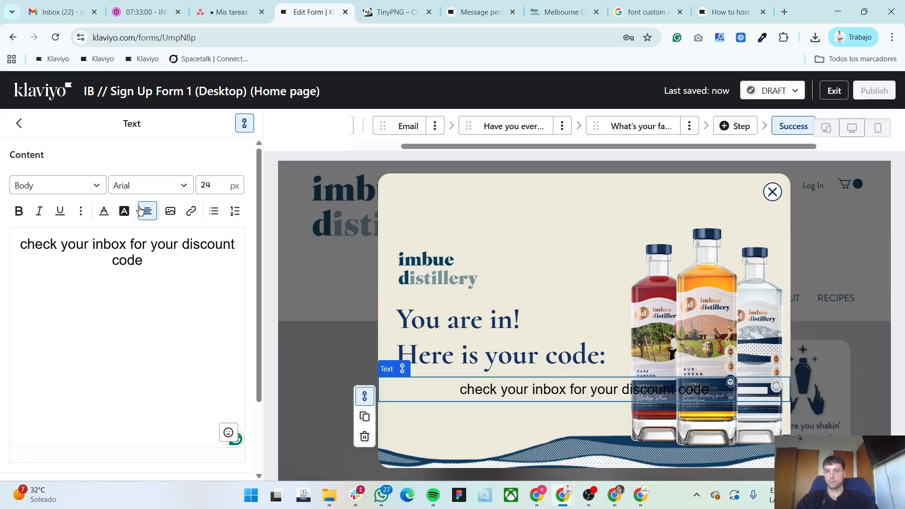
Try to set the disclaimer text's font to Rubik Normal 400
click(126, 185)
scroll(156, 283, up, 3)
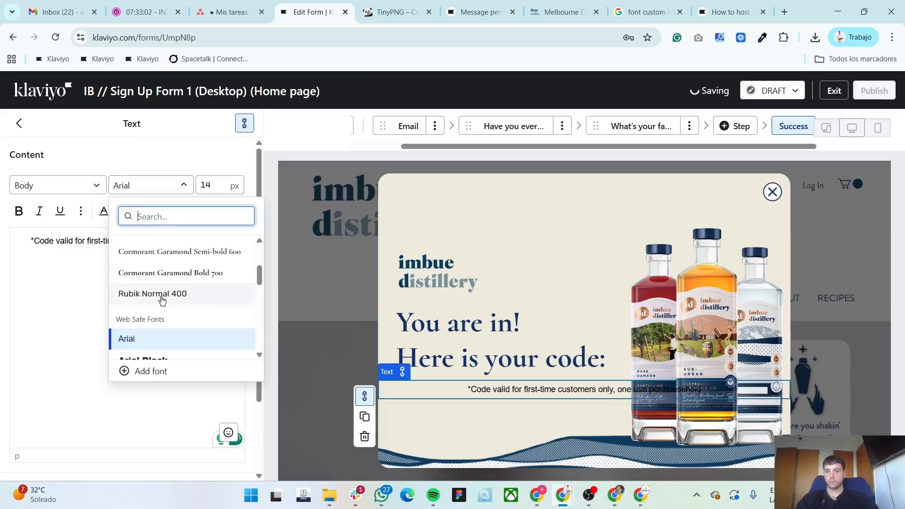
click(162, 297)
scroll(121, 249, down, 1)
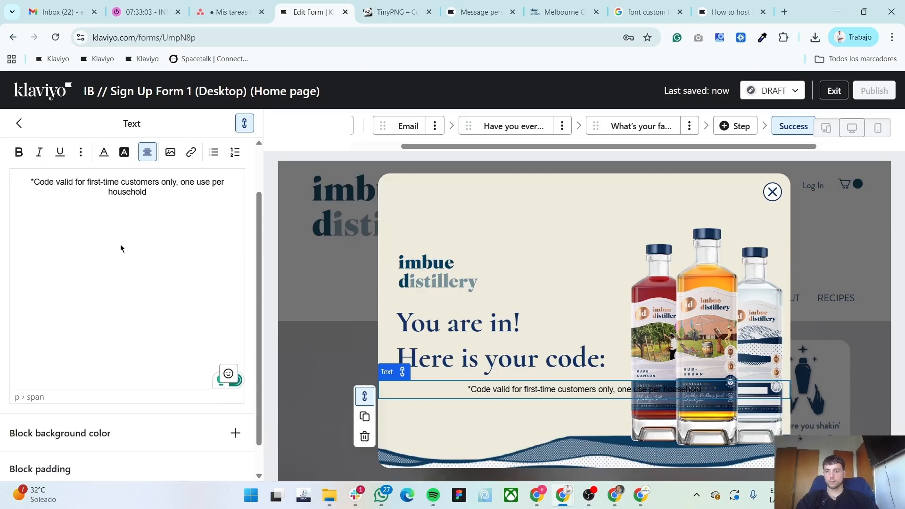
Change the whole disclaimer's text colour to the recently used navy blue
triple_click(130, 187)
scroll(122, 208, up, 1)
click(103, 210)
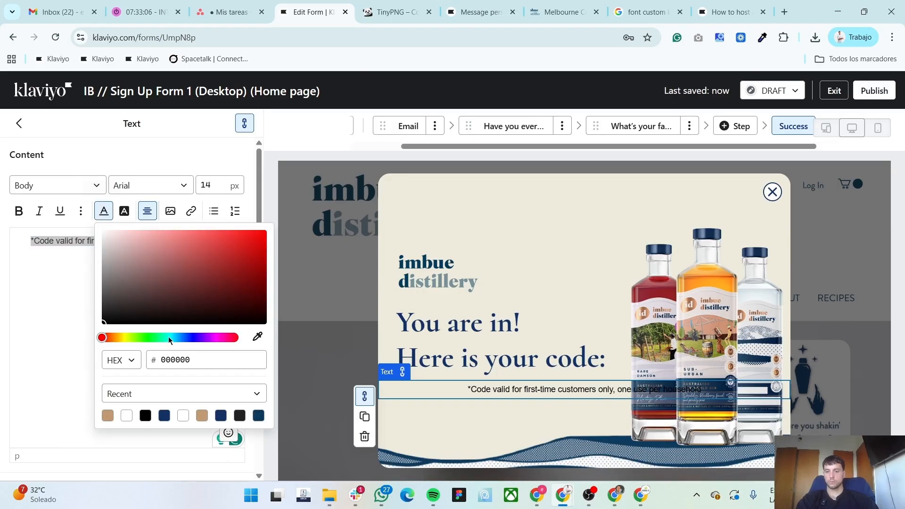
click(166, 416)
Set the disclaimer block's left padding to 35 px and align its text left
scroll(173, 407, down, 2)
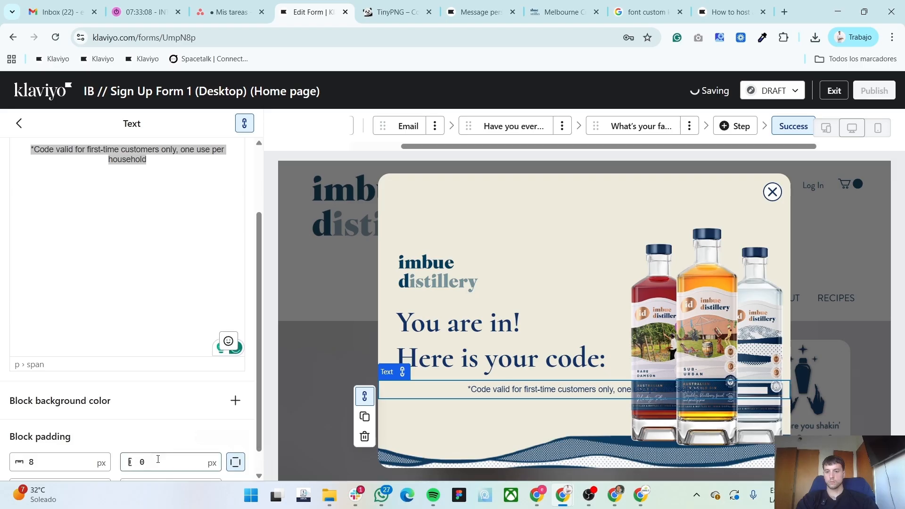
text(35)
scroll(128, 383, up, 3)
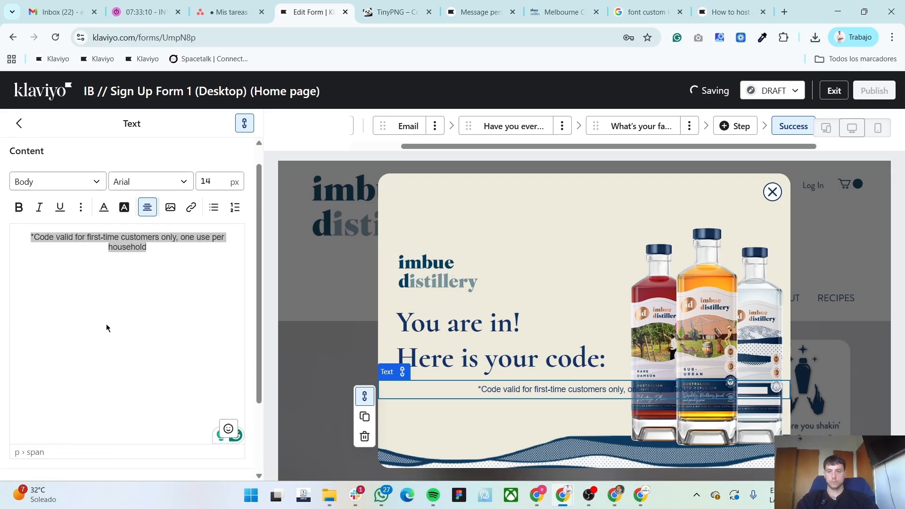
click(149, 211)
click(149, 234)
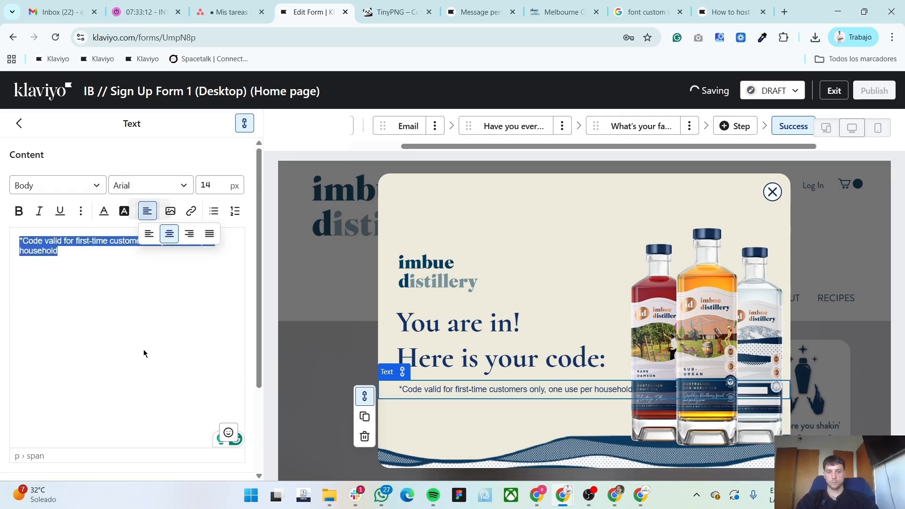
Break the disclaimer onto a second line after "only," and finish editing the text block
click(119, 252)
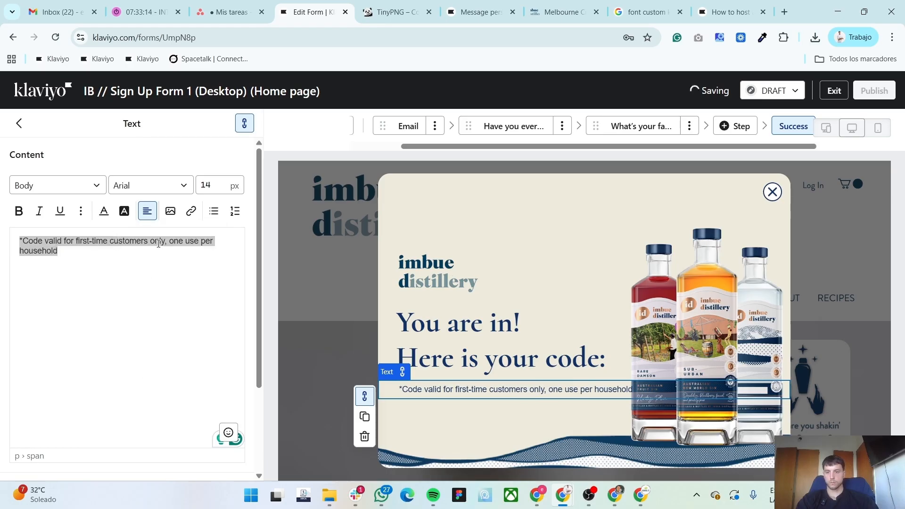
click(166, 243)
click(167, 242)
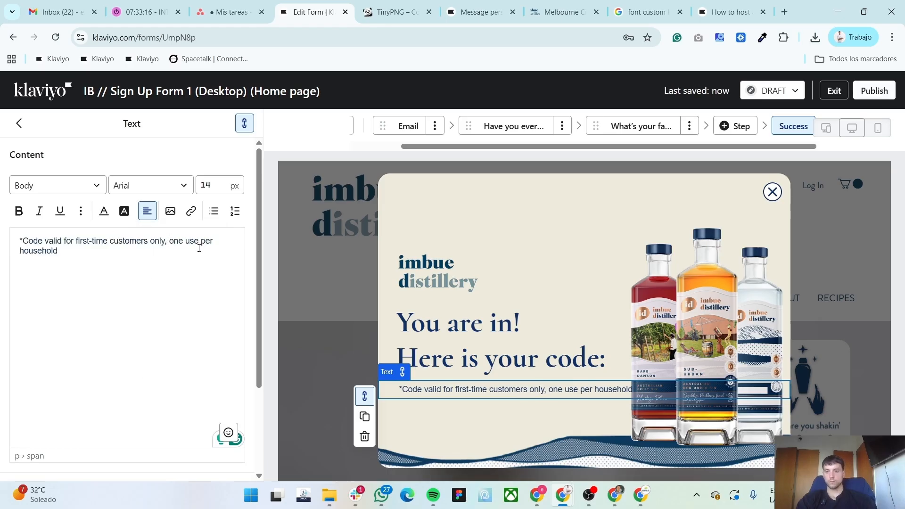
key(shift+Return)
click(17, 125)
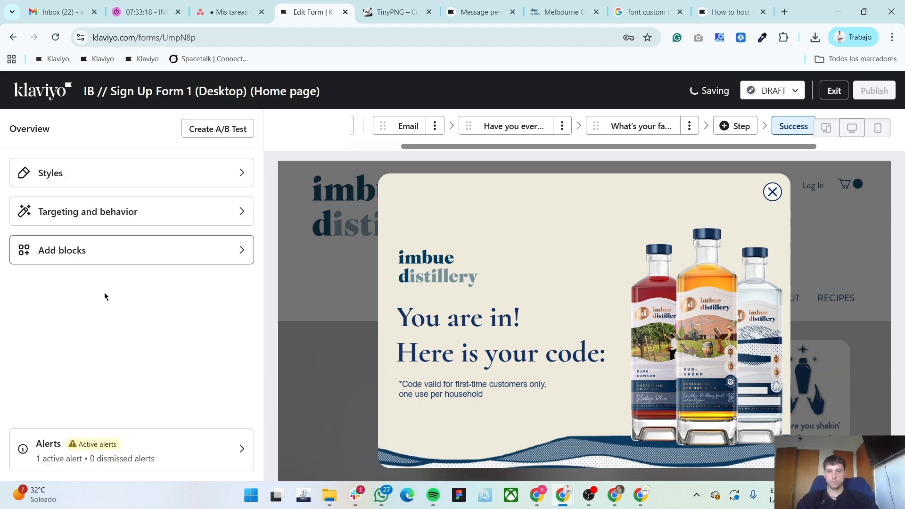
Check the code box in the Figma design and add a Coupon block between the Success heading and the disclaimer in Klaviyo
key(alt+Tab)
click(354, 295)
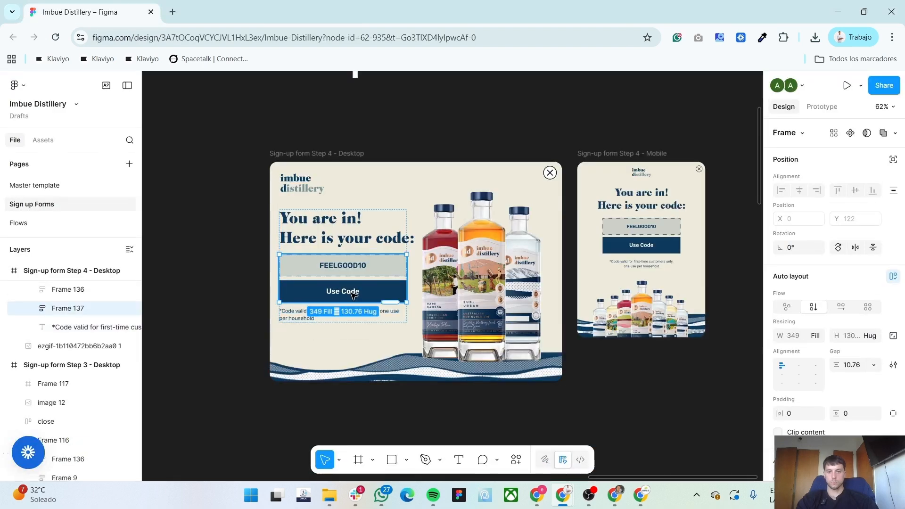
double_click(390, 270)
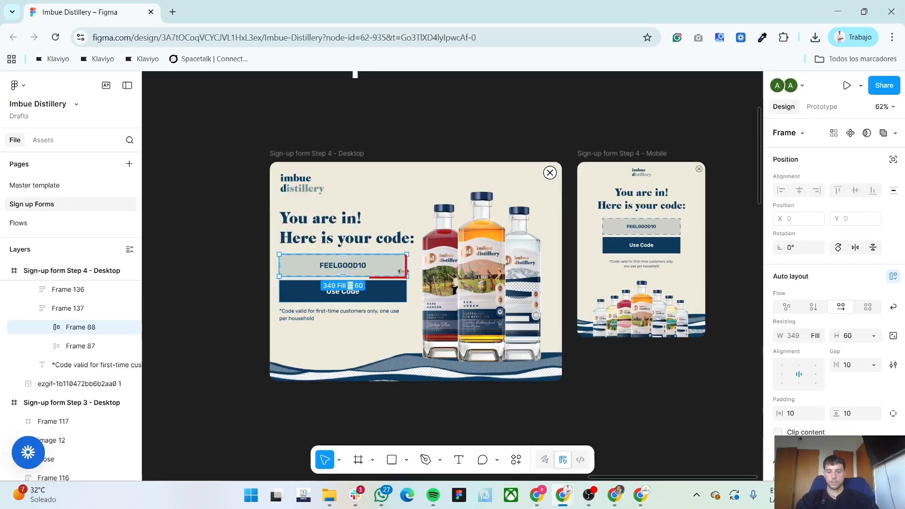
key(alt+Tab)
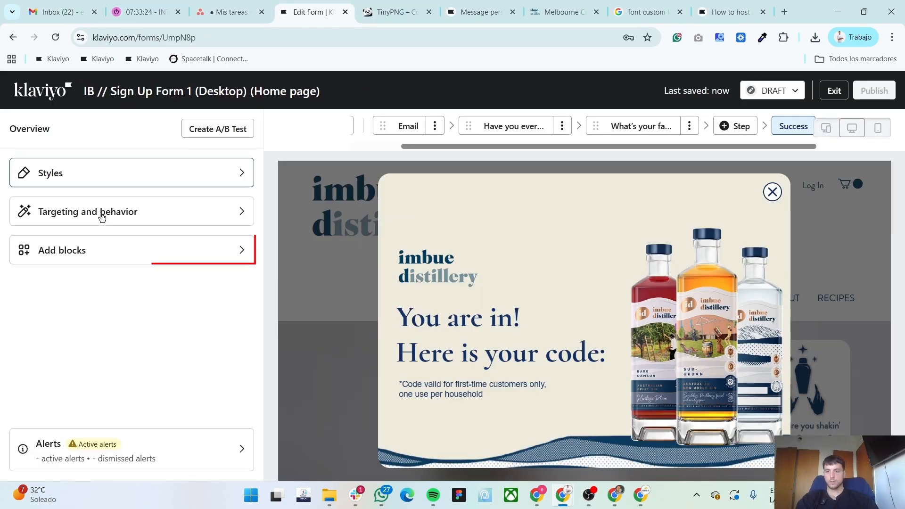
click(97, 254)
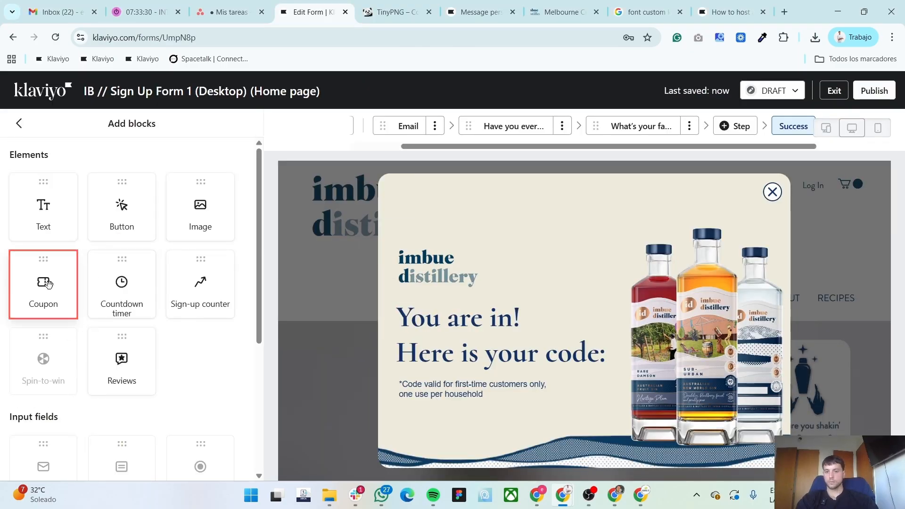
drag(48, 283, 550, 370)
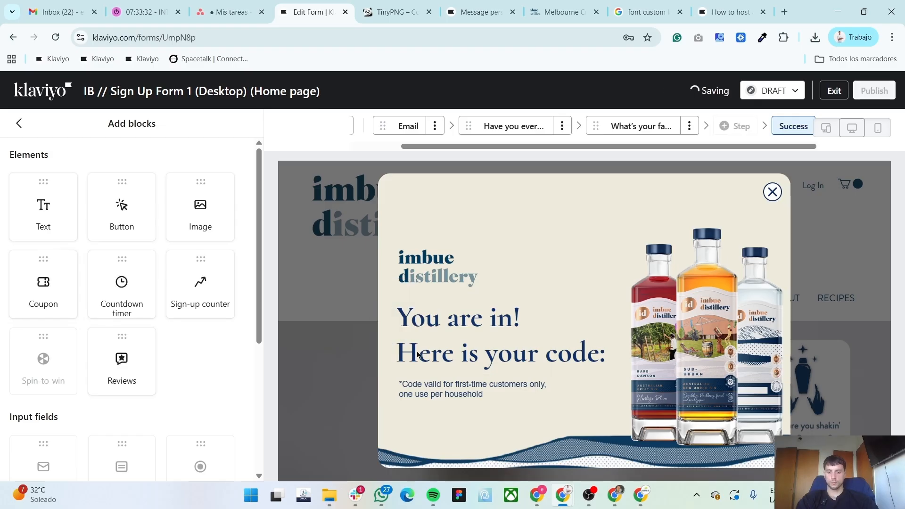
Make the coupon a Static Coupon with the code FEELGOOD10
click(160, 210)
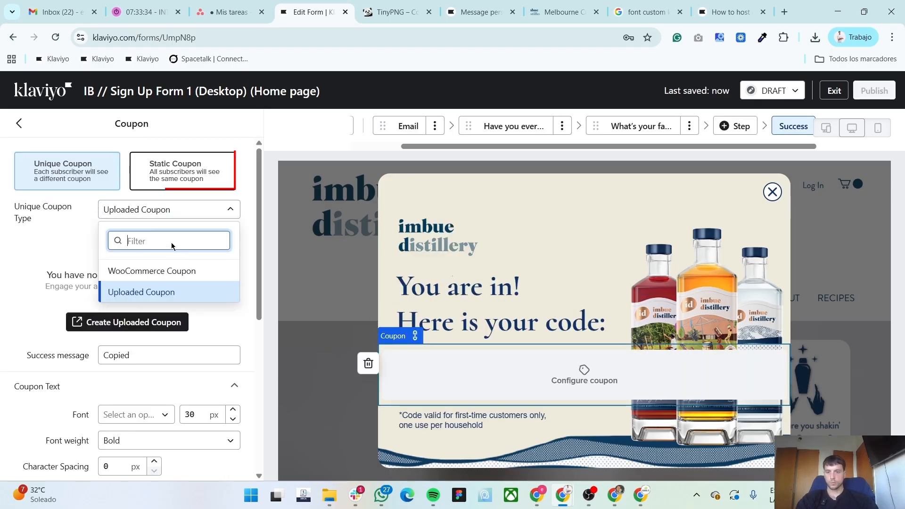
click(183, 171)
click(183, 171)
click(148, 211)
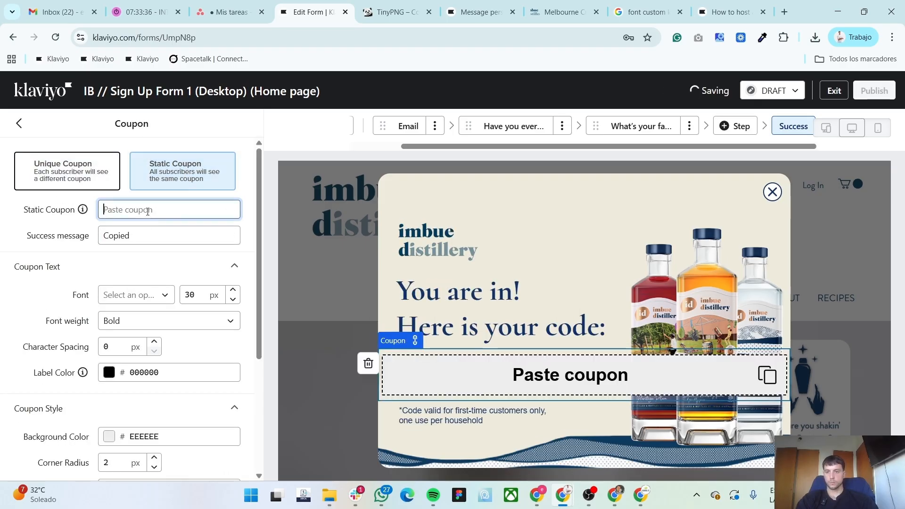
text(FEELGOOD10)
scroll(142, 236, down, 2)
Switch to Figma and examine the fill and stroke settings of the FEELGOOD10 code box
key(alt+Tab)
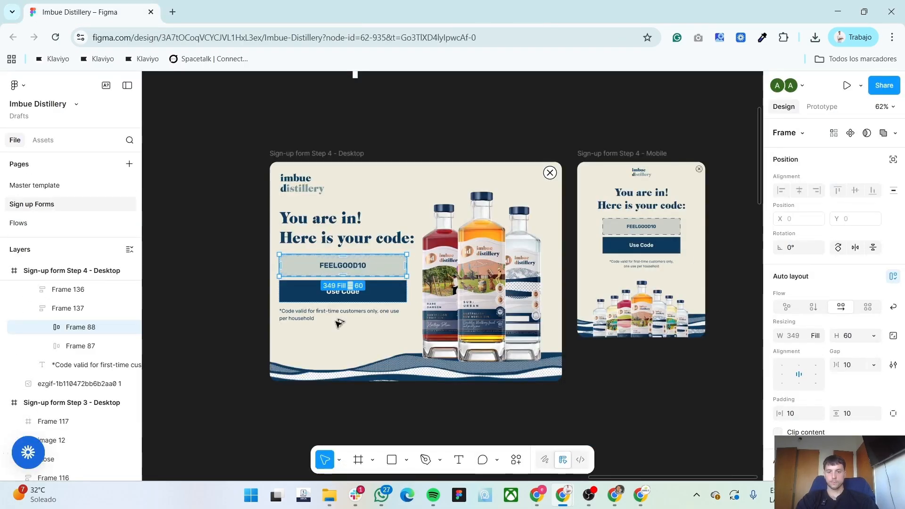
scroll(325, 292, up, 3)
scroll(309, 266, up, 3)
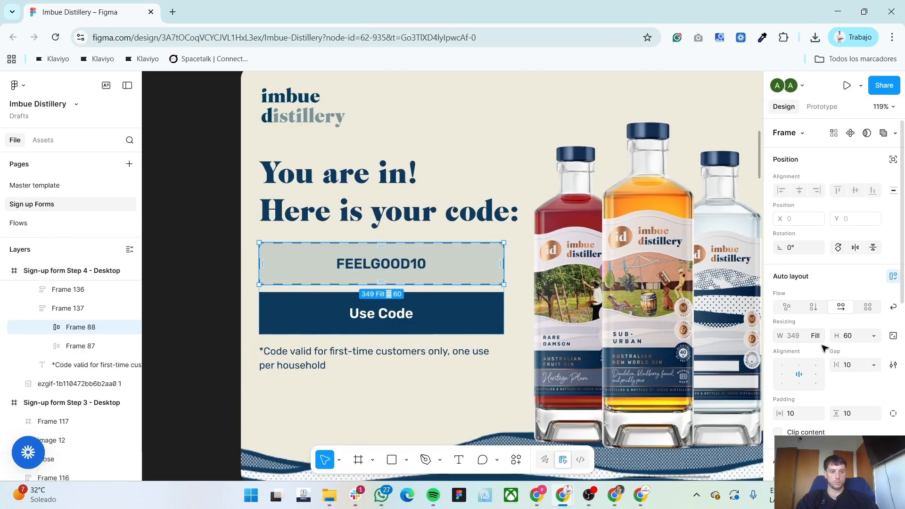
scroll(822, 346, down, 6)
scroll(822, 346, up, 2)
scroll(231, 306, down, 2)
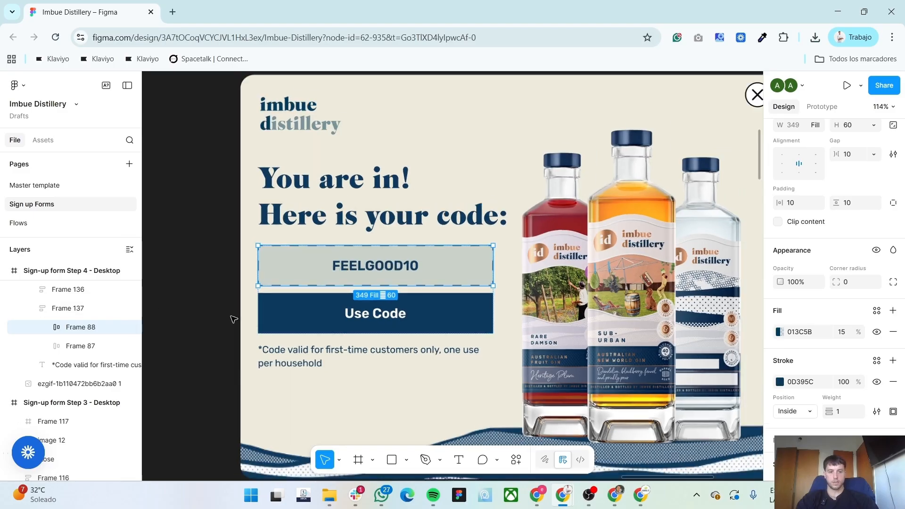
click(220, 272)
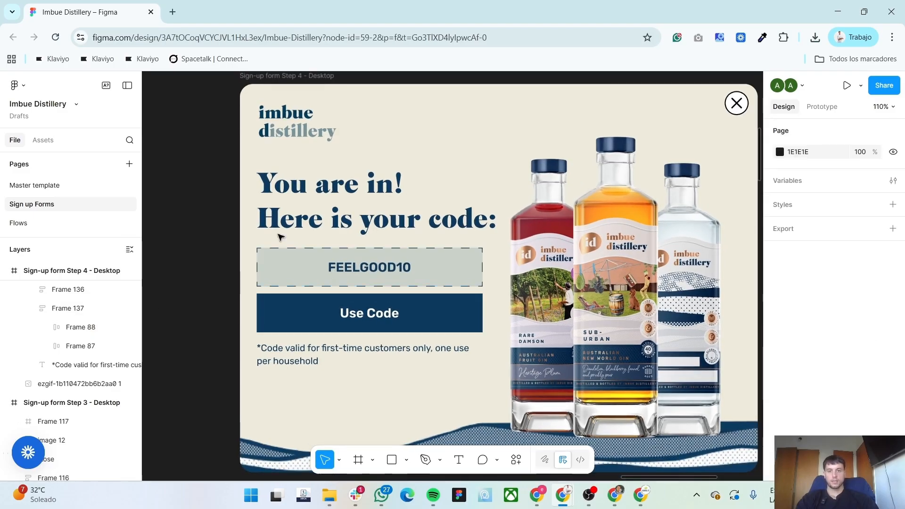
Sample the code box's background colour from the Figma design, copy its hex code and return to the Klaviyo form
click(761, 38)
click(687, 26)
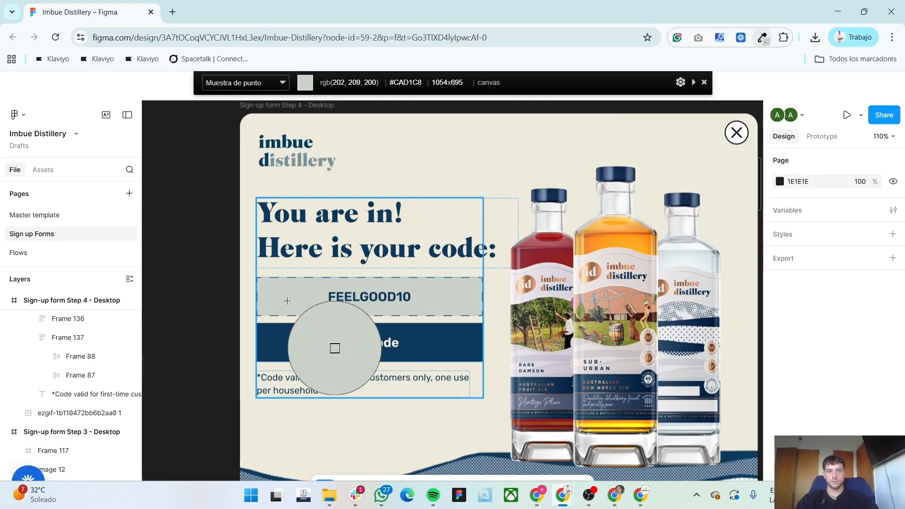
click(288, 301)
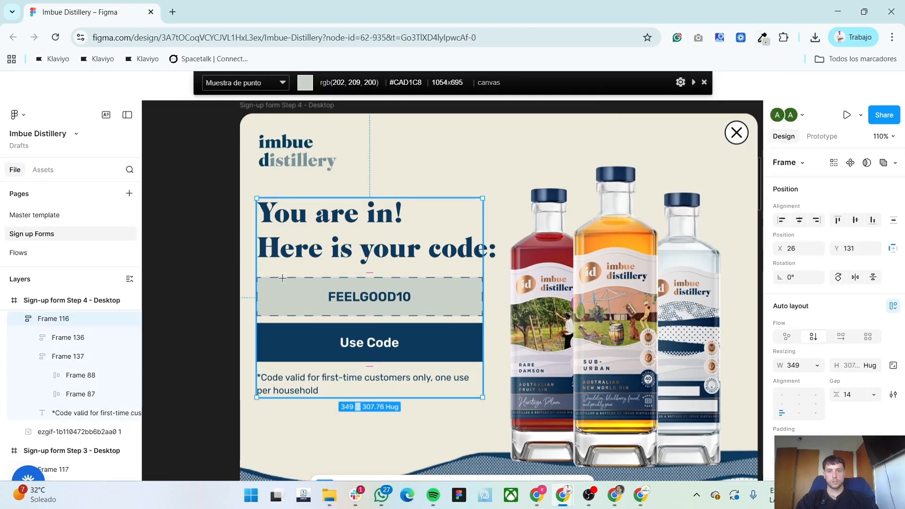
click(764, 38)
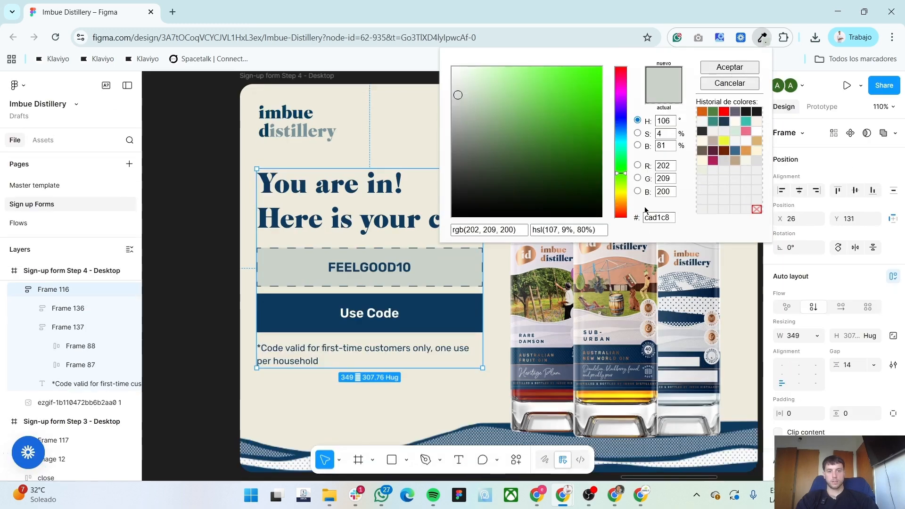
double_click(655, 219)
click(172, 282)
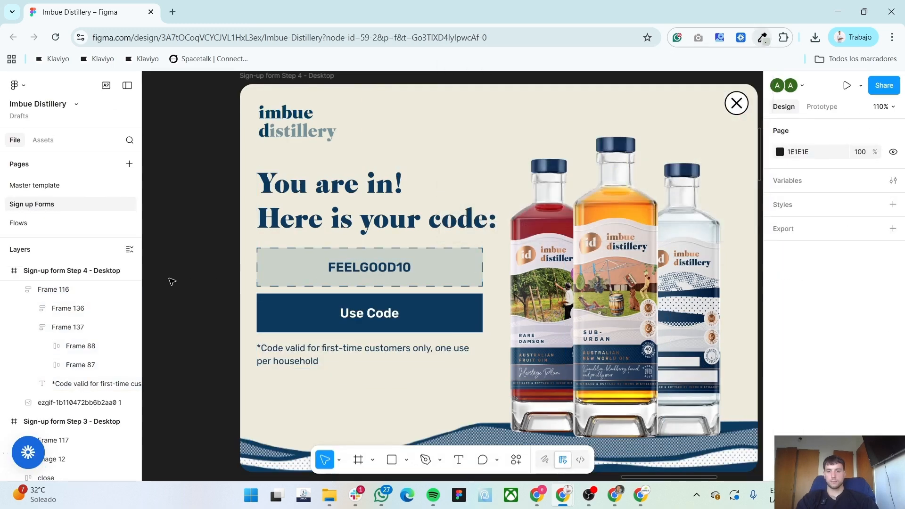
key(alt+Tab)
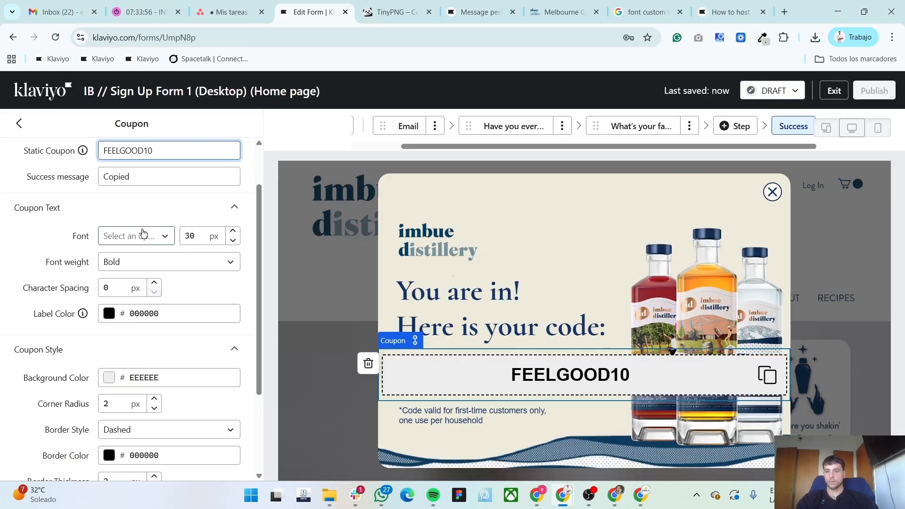
Set the coupon text font to Rubik and its label colour to the recent dark blue 123265
click(143, 235)
click(134, 360)
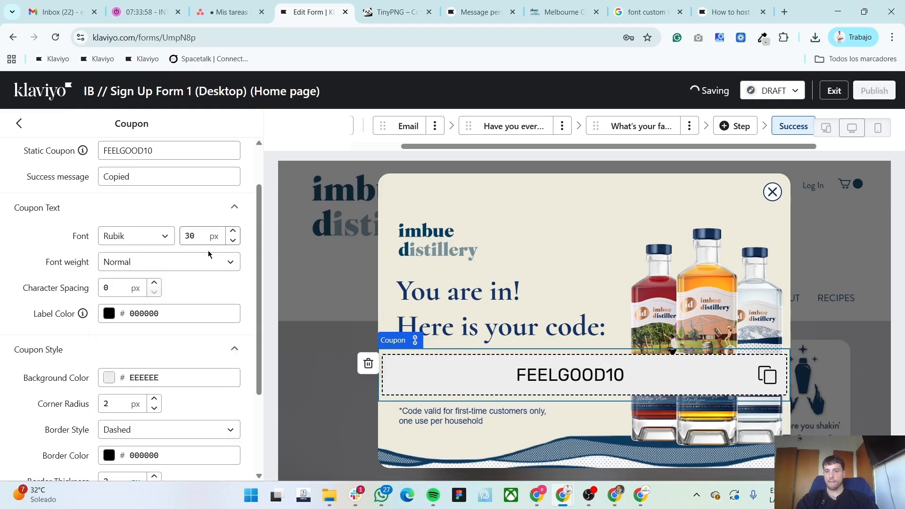
click(171, 260)
click(171, 261)
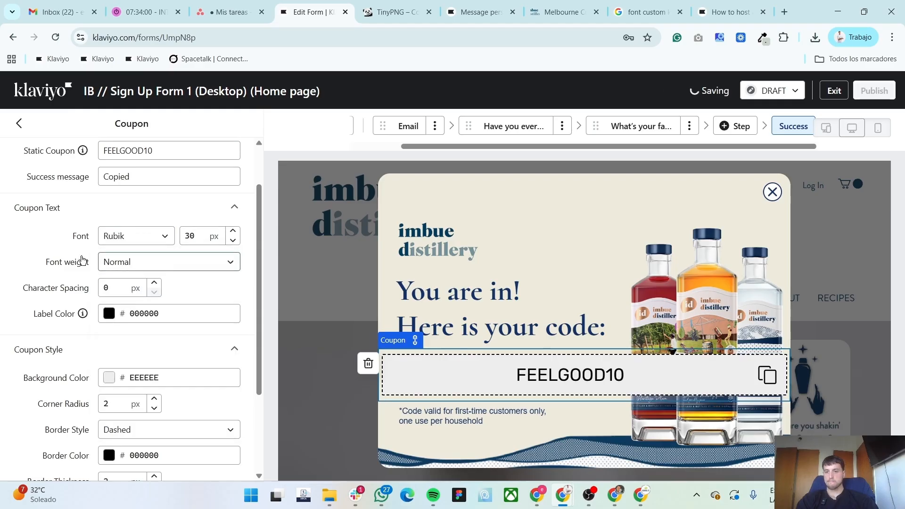
click(109, 314)
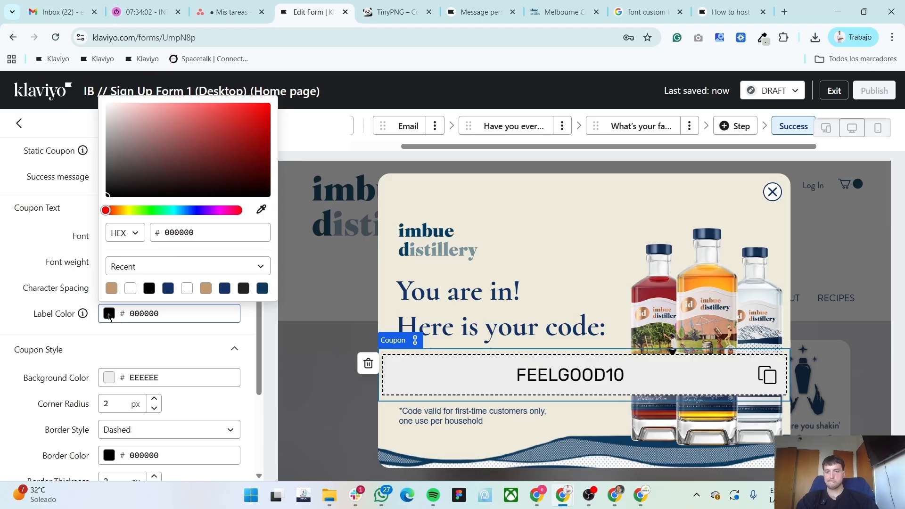
click(168, 288)
click(1, 281)
Set the coupon's background colour to CAD1C8
scroll(5, 302, down, 3)
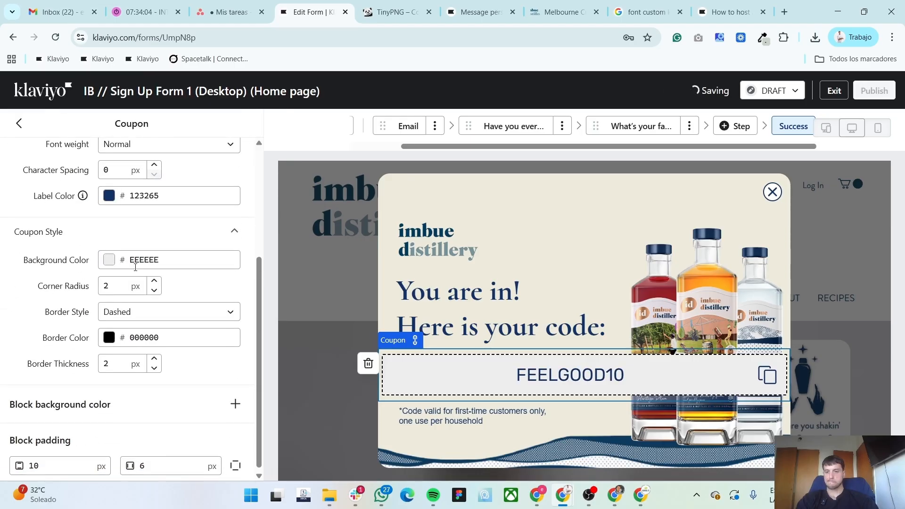
click(109, 260)
click(108, 260)
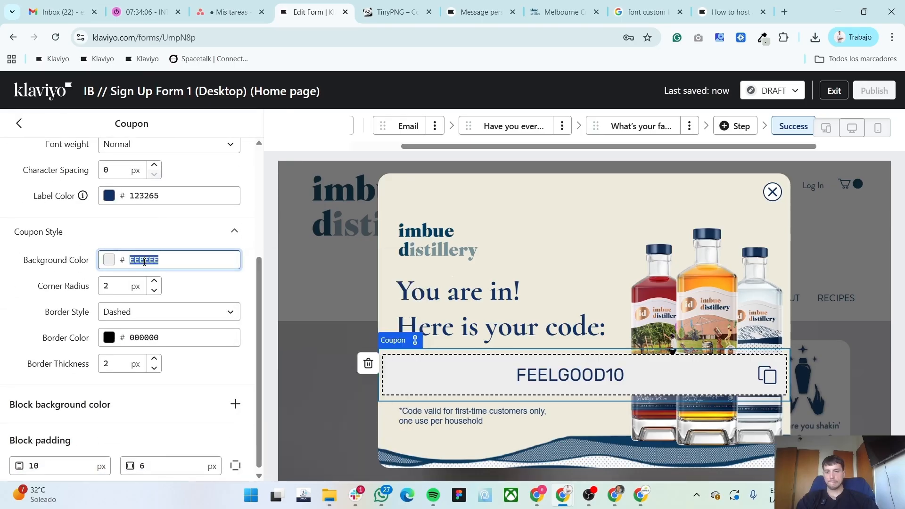
text(CAD1C8)
click(2, 264)
scroll(63, 298, up, 1)
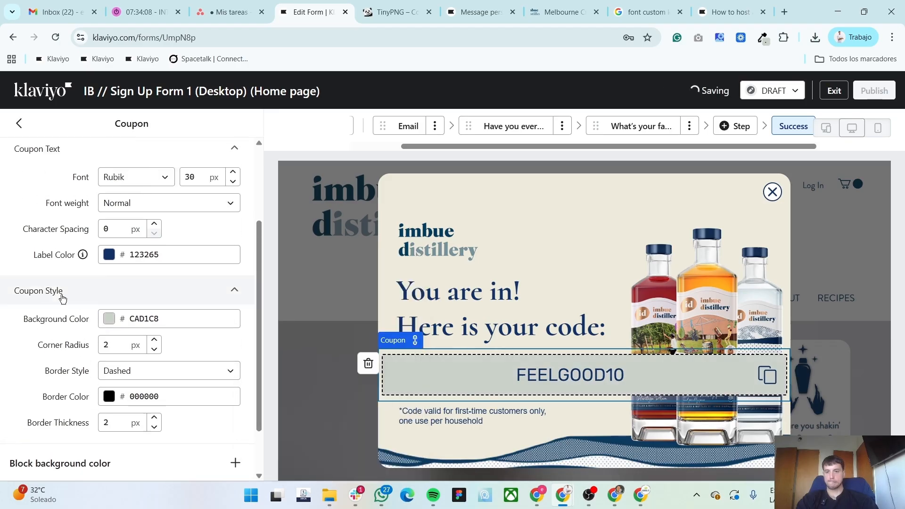
scroll(188, 324, down, 1)
Check the Figma design and set the coupon's border colour to the recent dark blue 0D395C
key(alt+Tab)
key(alt+Tab)
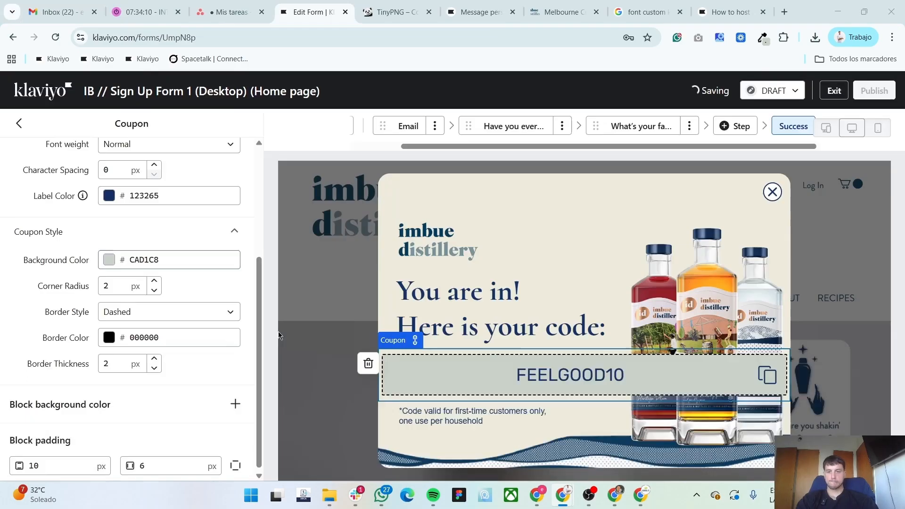
click(112, 334)
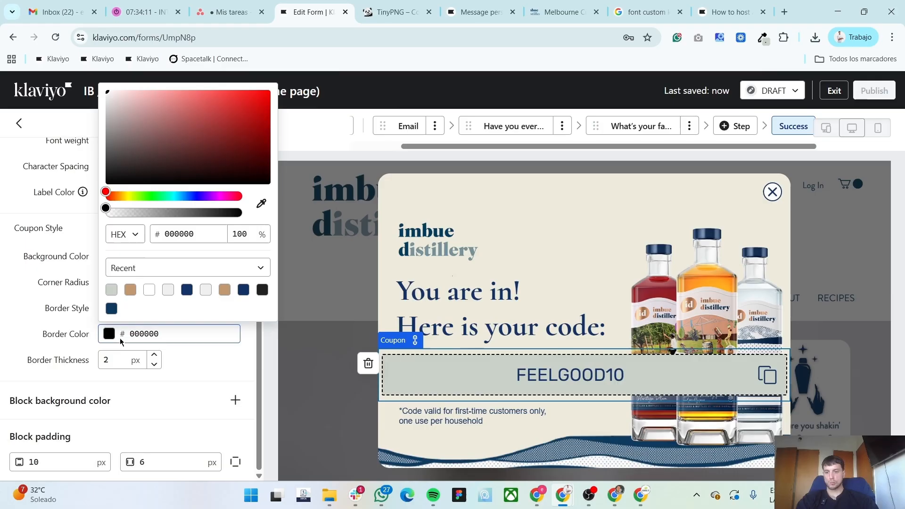
click(111, 309)
click(6, 323)
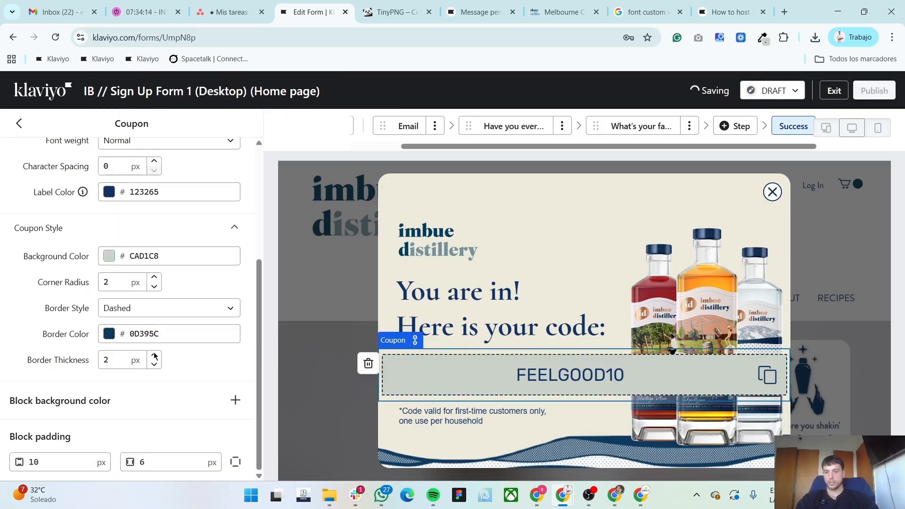
Set the coupon block's padding per side, with 35 px on the left and 350 px on the right, and return to the form overview
click(235, 462)
click(169, 458)
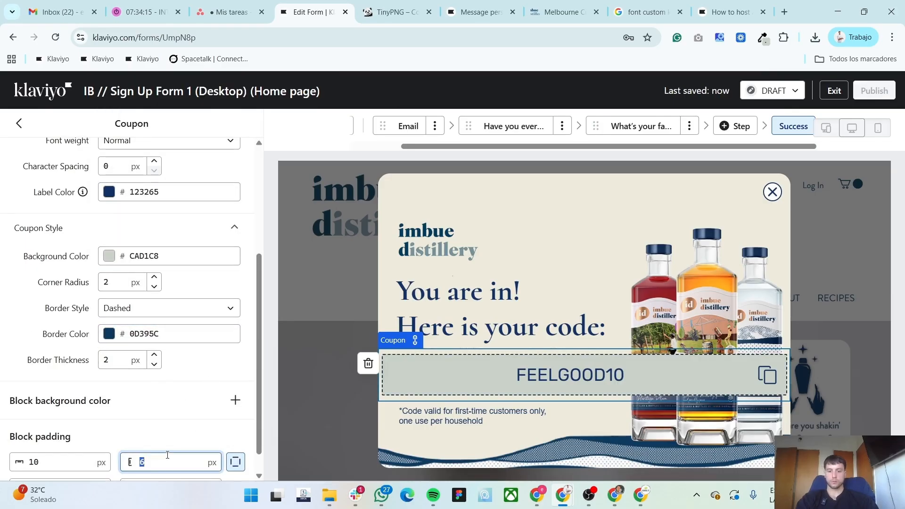
text(35)
scroll(184, 435, down, 1)
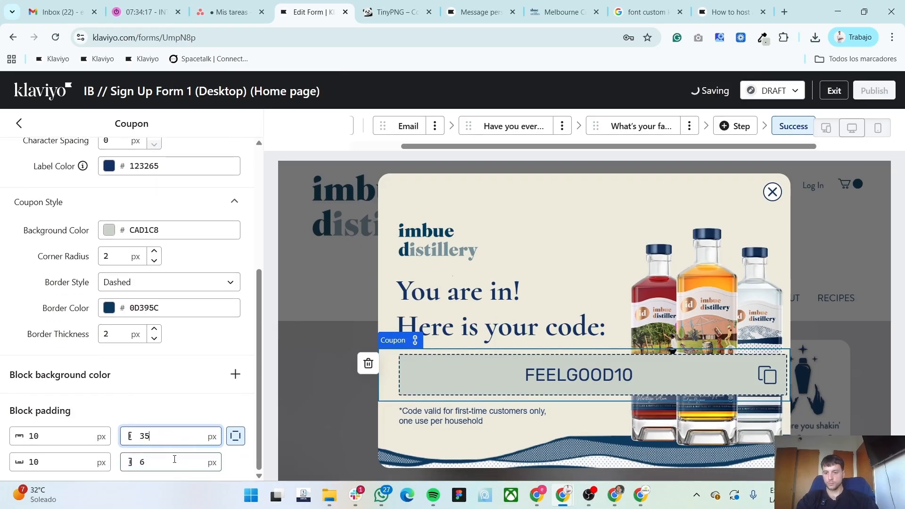
key(Tab)
text(350)
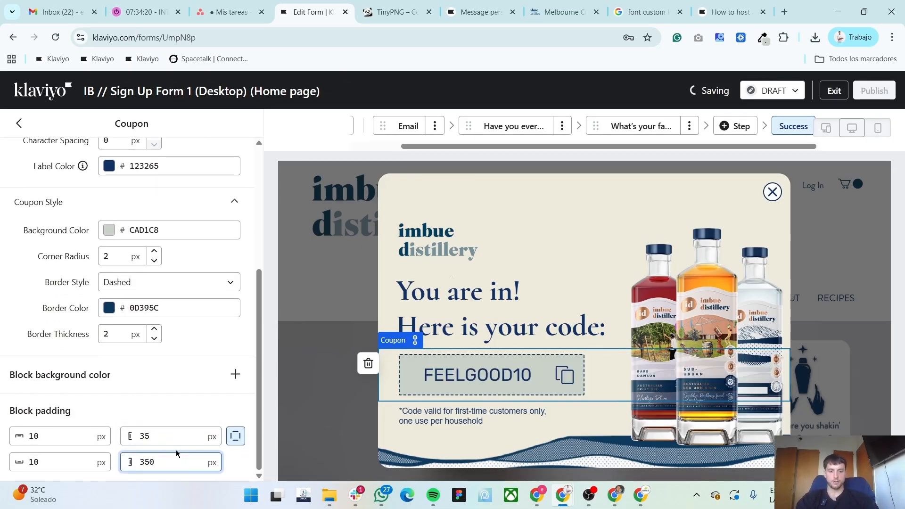
click(18, 123)
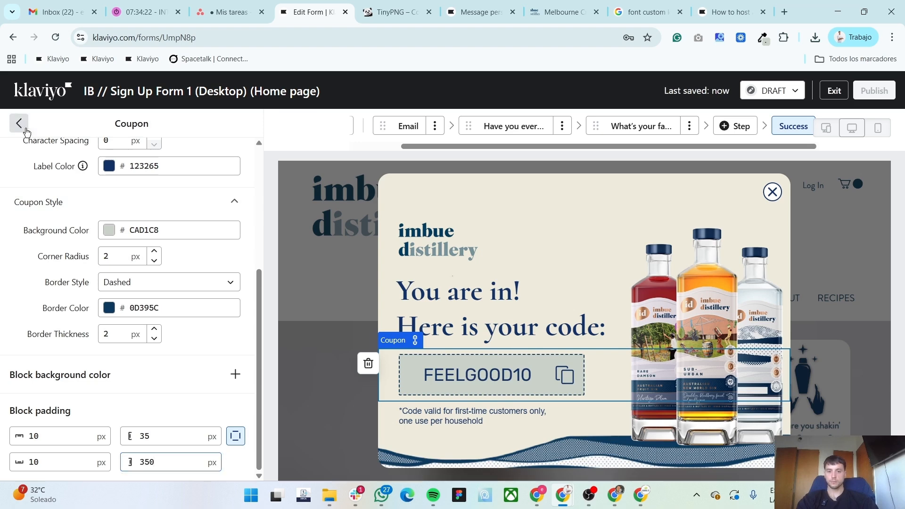
Check the Use Code button in the Figma design and add a Button block between the coupon and the disclaimer in Klaviyo
key(alt+Tab)
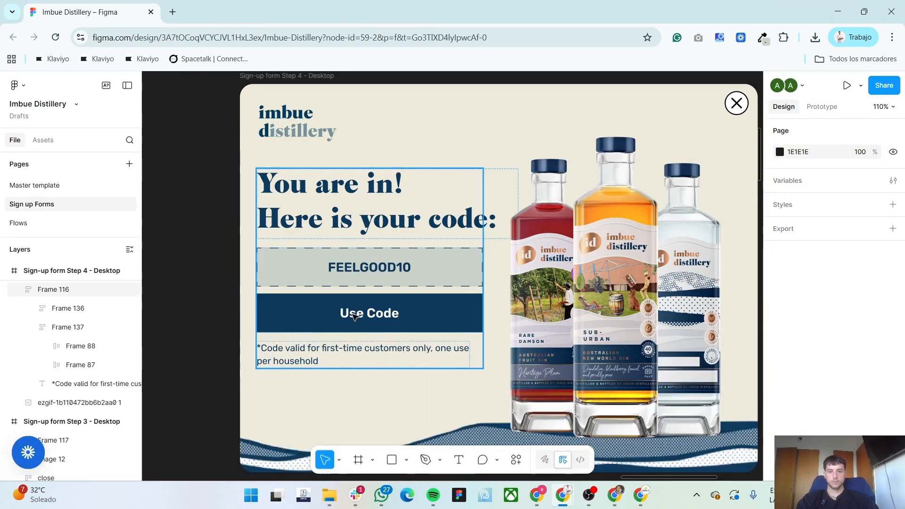
double_click(355, 317)
click(318, 319)
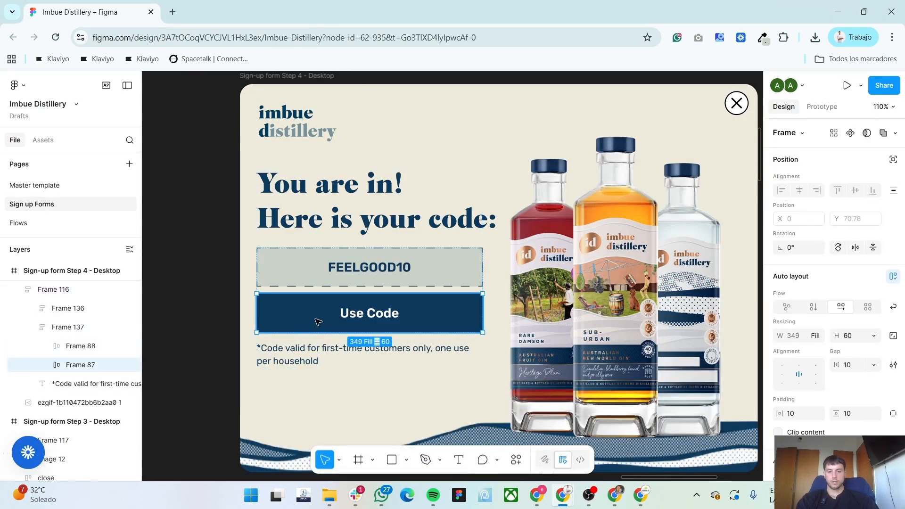
key(alt+Tab)
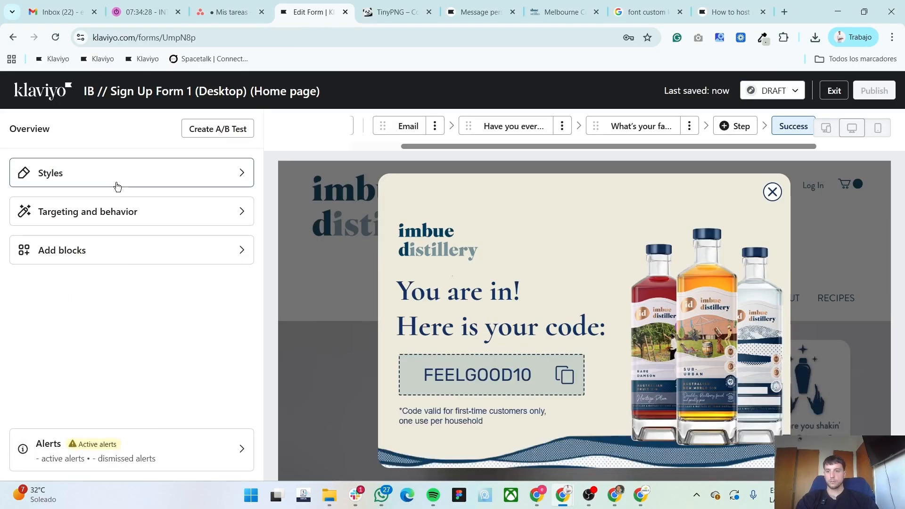
click(107, 252)
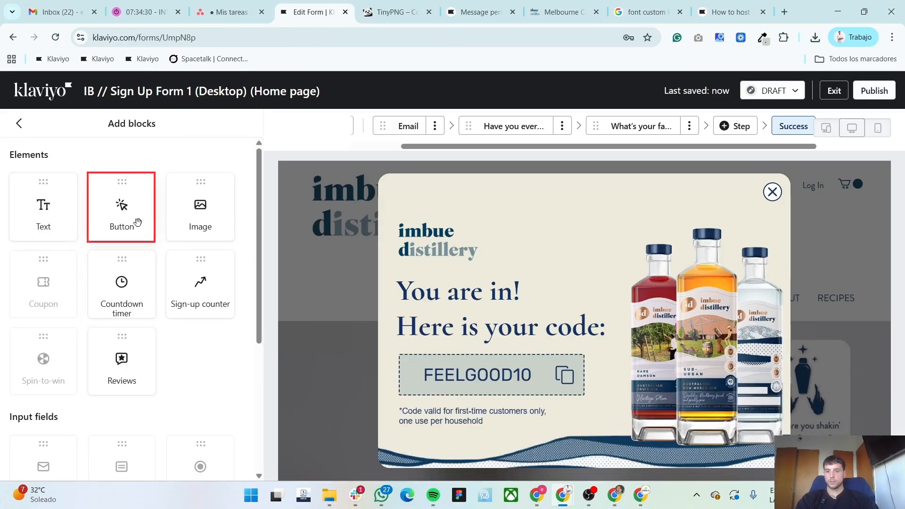
drag(122, 208, 538, 401)
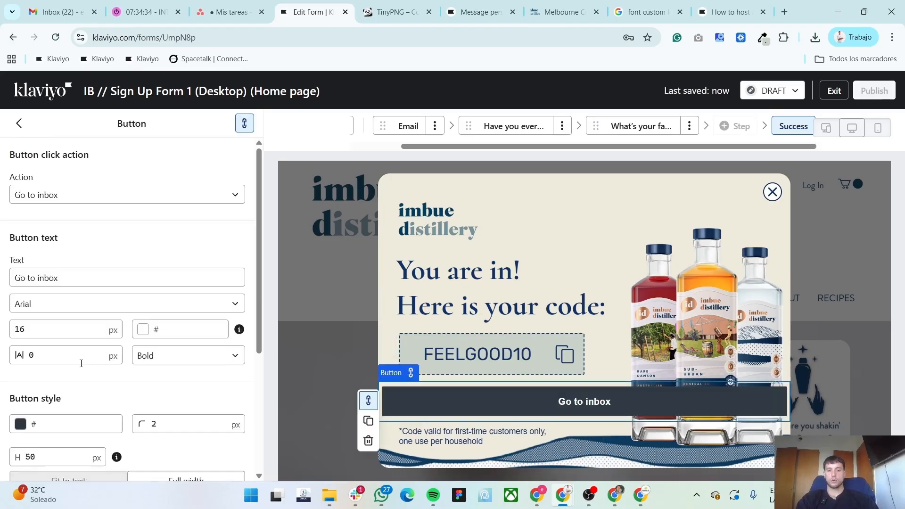
Make the new button's action Close form and its text "Use Code"
click(109, 198)
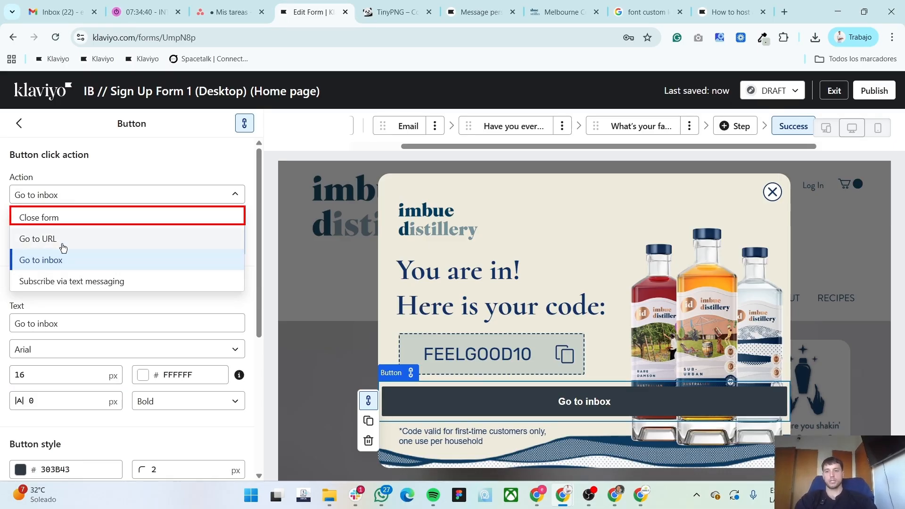
click(72, 218)
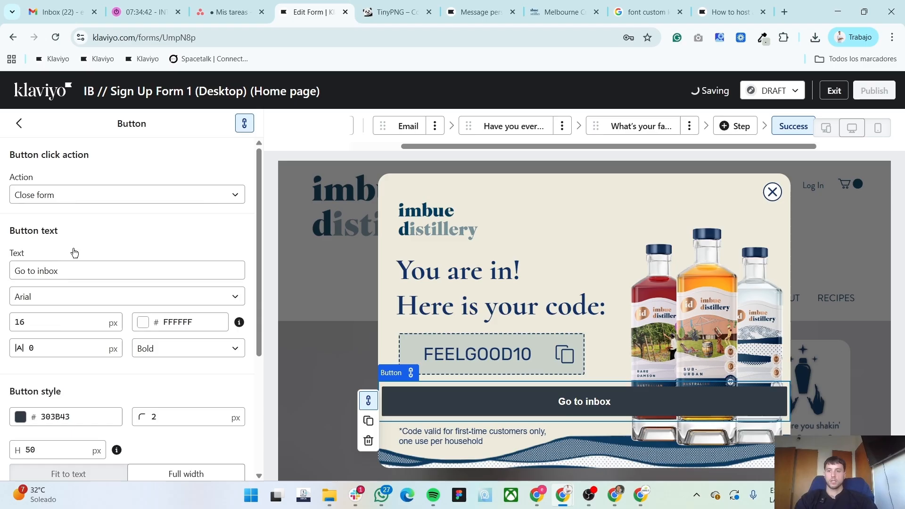
triple_click(69, 278)
text(Use Code)
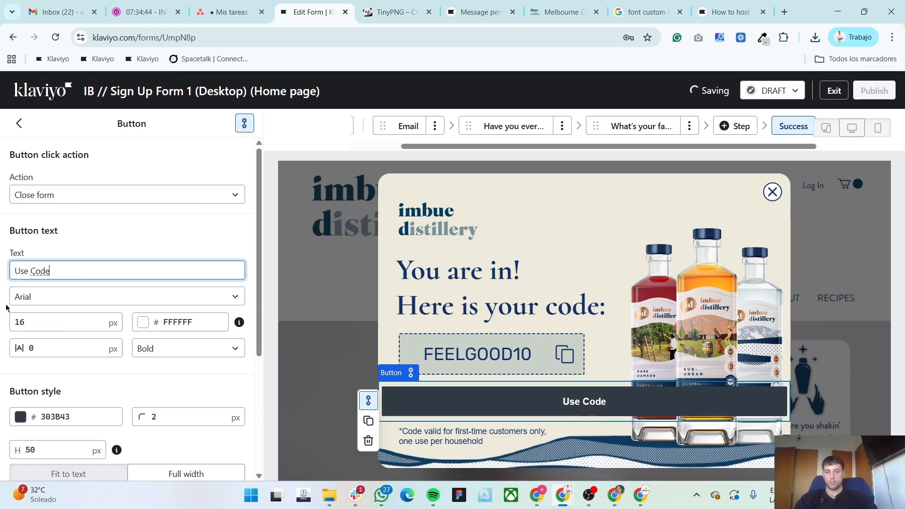
Style the Use Code button with Rubik Normal 400 text at 22 px and the background colour 0D395C
click(84, 297)
click(85, 297)
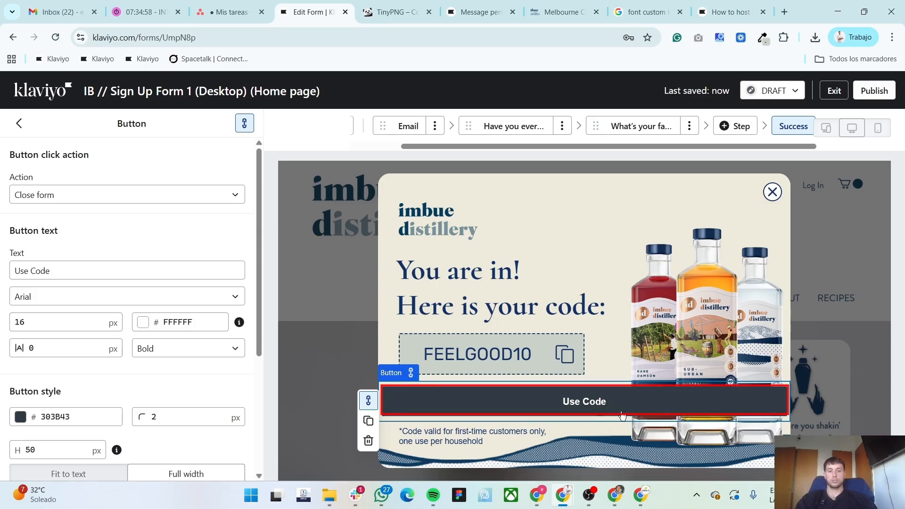
click(101, 300)
scroll(58, 177, up, 2)
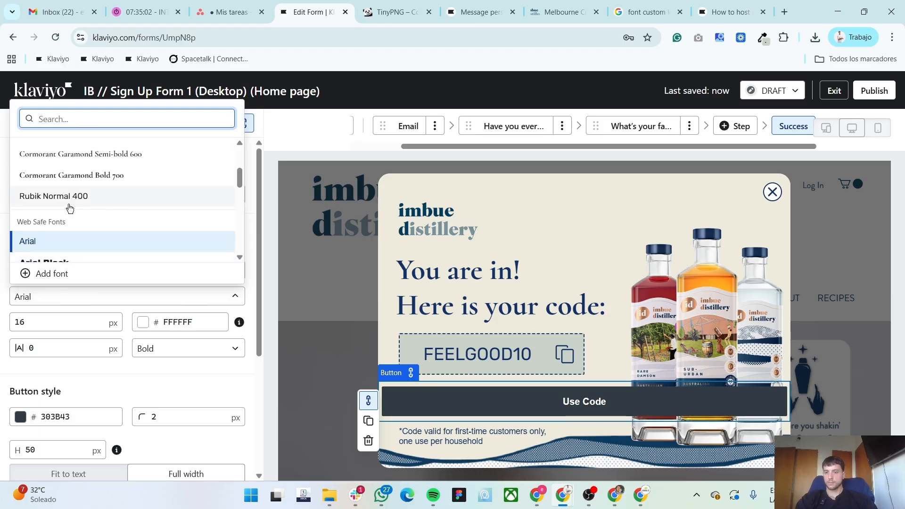
click(67, 196)
double_click(66, 319)
text(22)
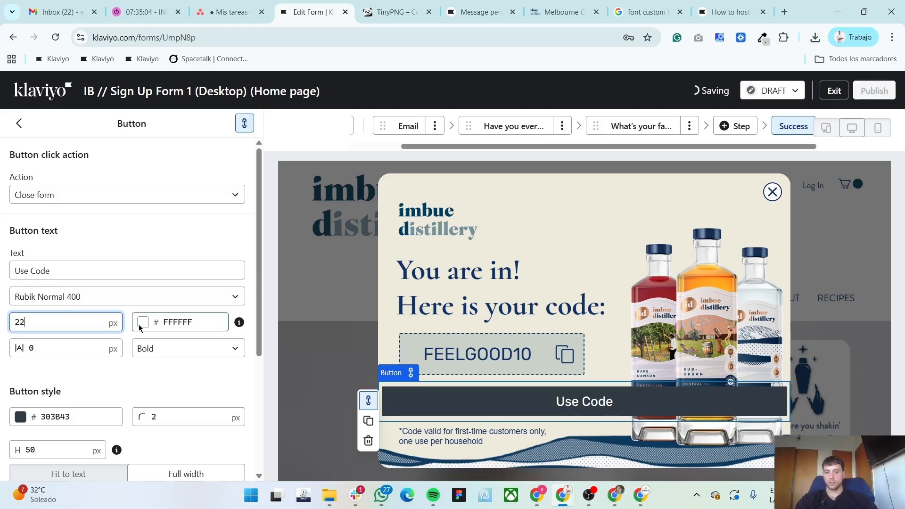
click(65, 415)
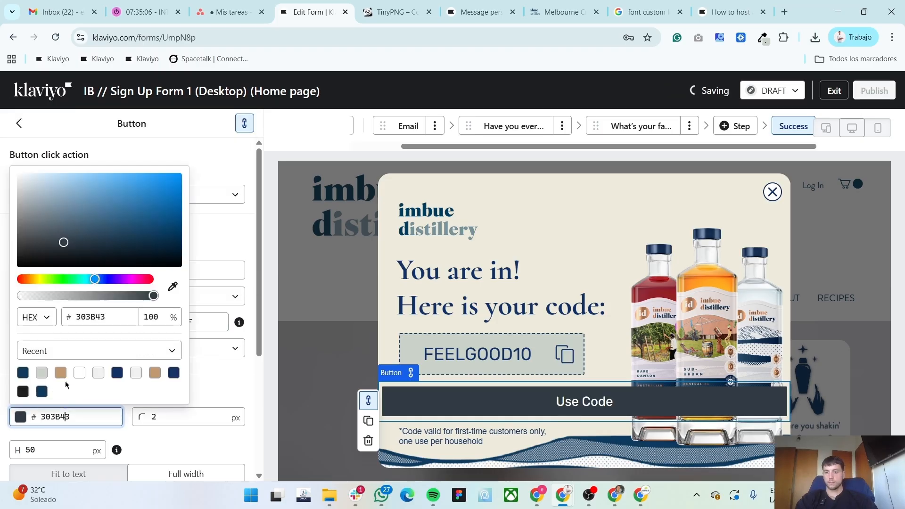
click(23, 375)
Set the Use Code button's block padding per side, with 35 px on the left and 350 px on the right
scroll(81, 392, down, 4)
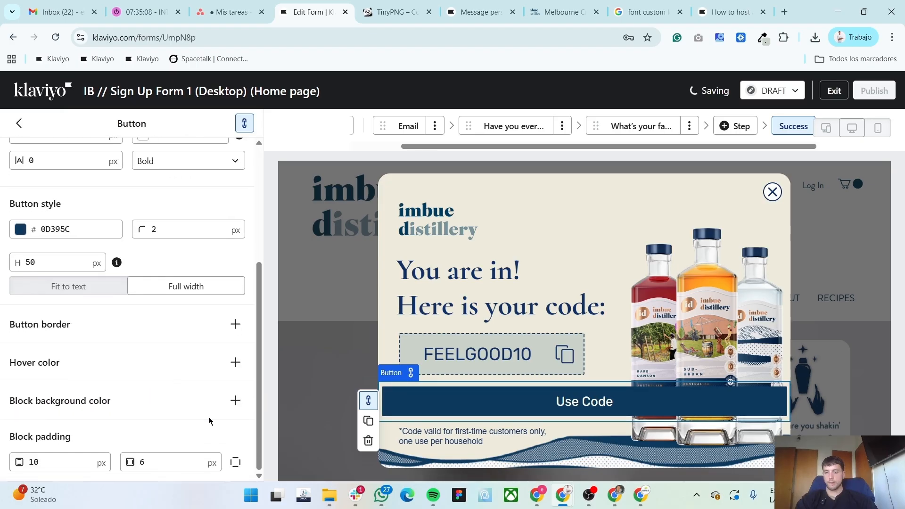
click(236, 462)
click(141, 462)
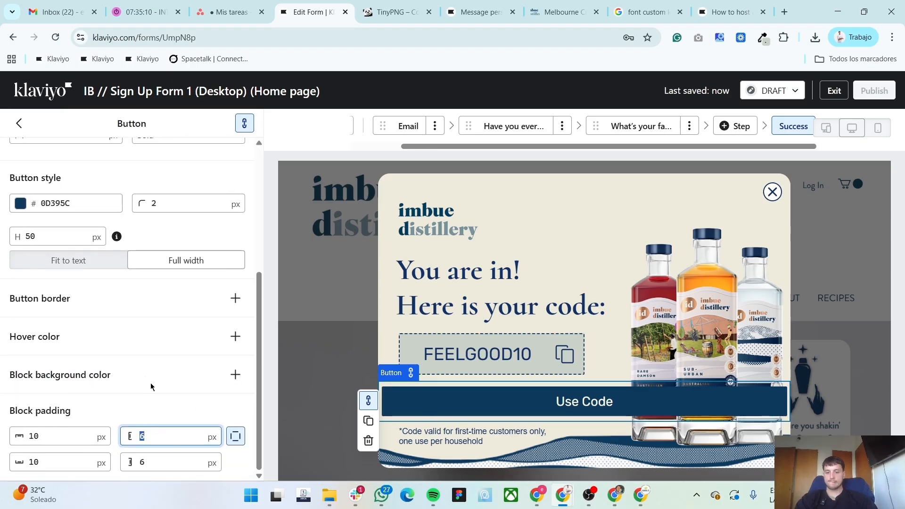
text(35)
click(157, 455)
text(360)
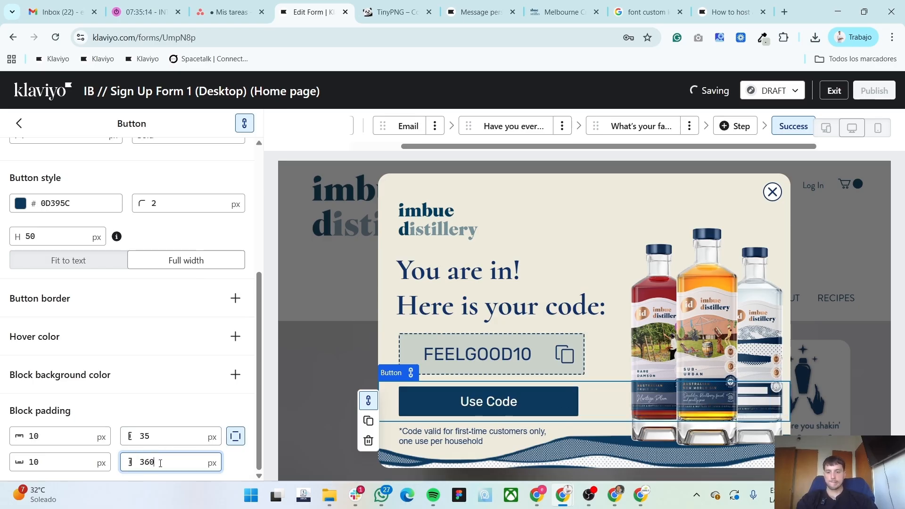
text(350)
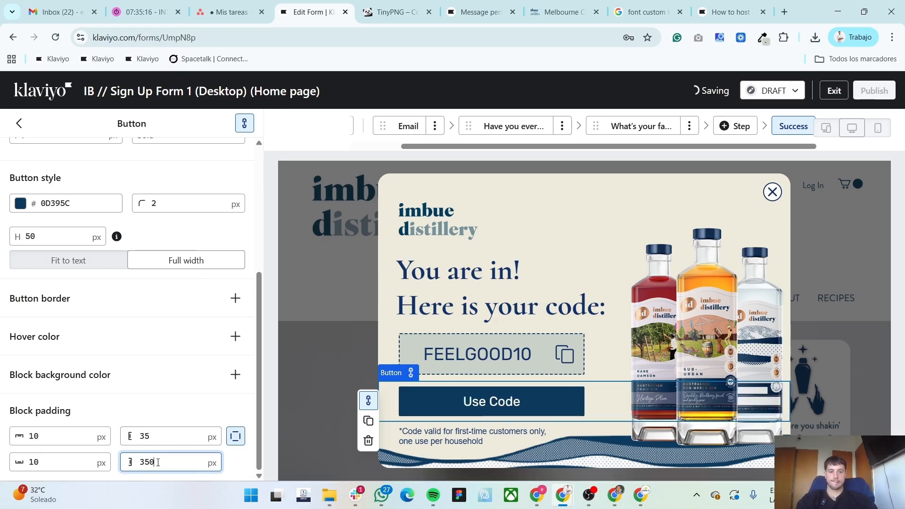
Set the Use Code button's height to 55 px and compare it with the Figma design
double_click(55, 232)
text(55)
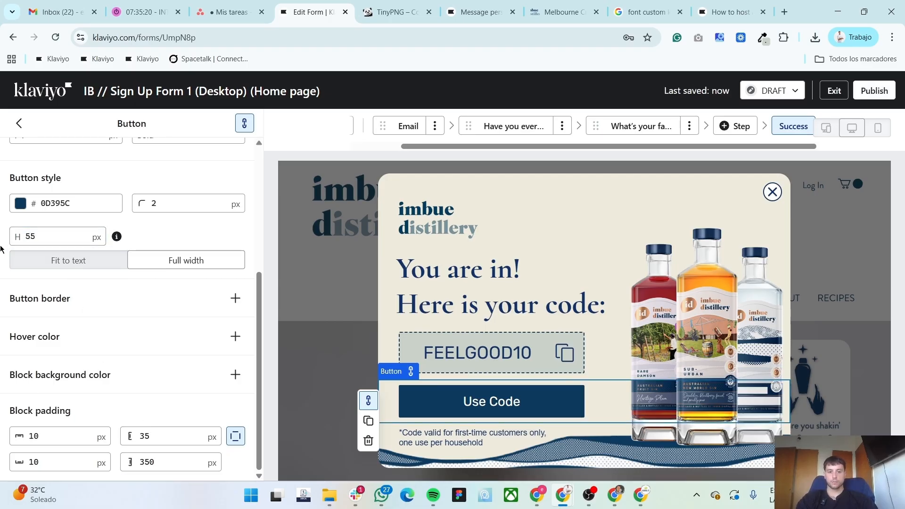
key(alt+Tab)
key(alt+Tab)
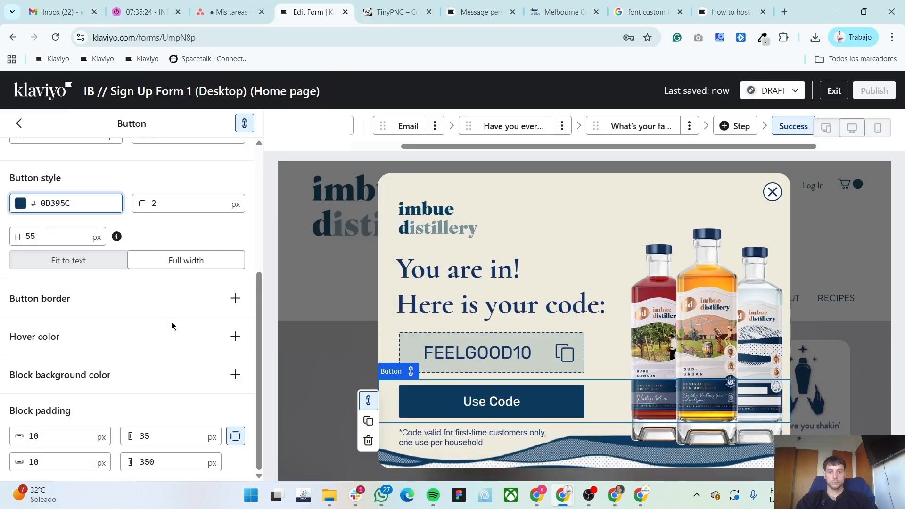
Set the disclaimer text block's bottom padding to 35 px and return to the form overview
click(410, 443)
scroll(13, 371, down, 1)
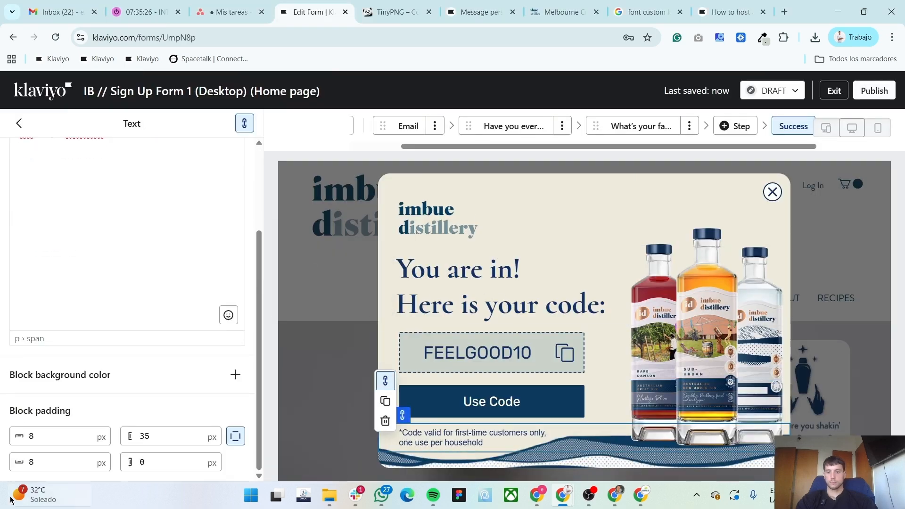
double_click(40, 463)
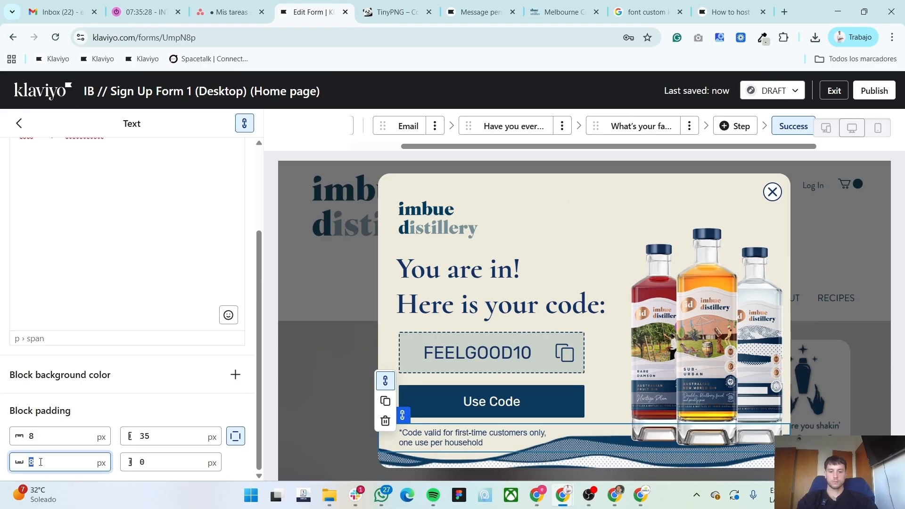
text(35)
scroll(4, 283, up, 5)
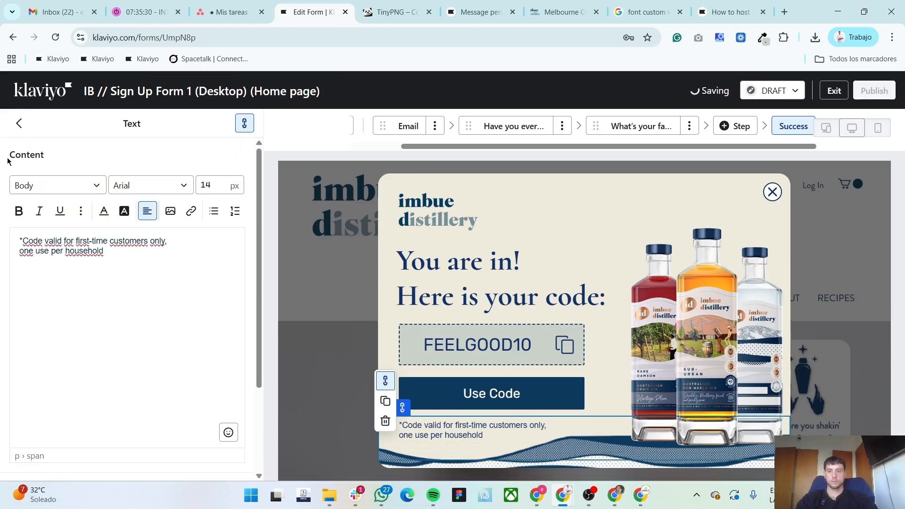
click(18, 123)
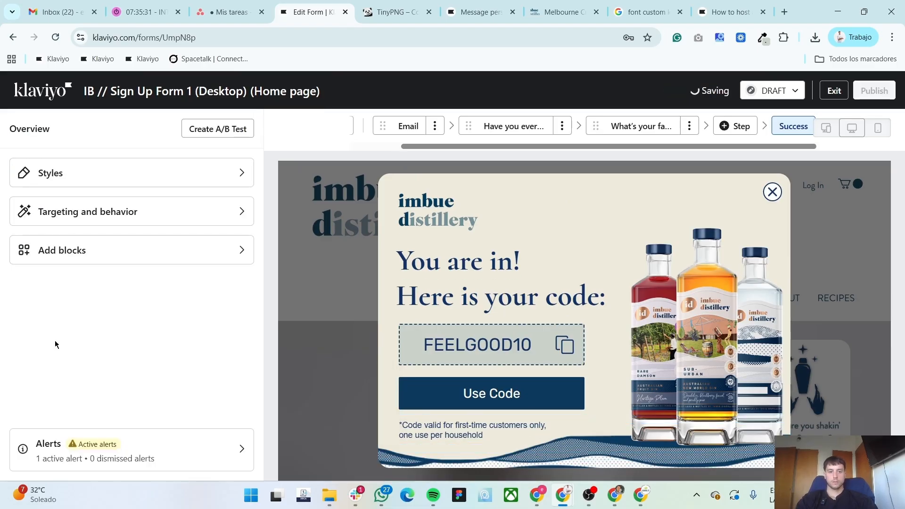
In the form's display behavior, set the time delay to 8 seconds and turn off the page-exit and scroll-amount triggers
click(111, 212)
click(235, 255)
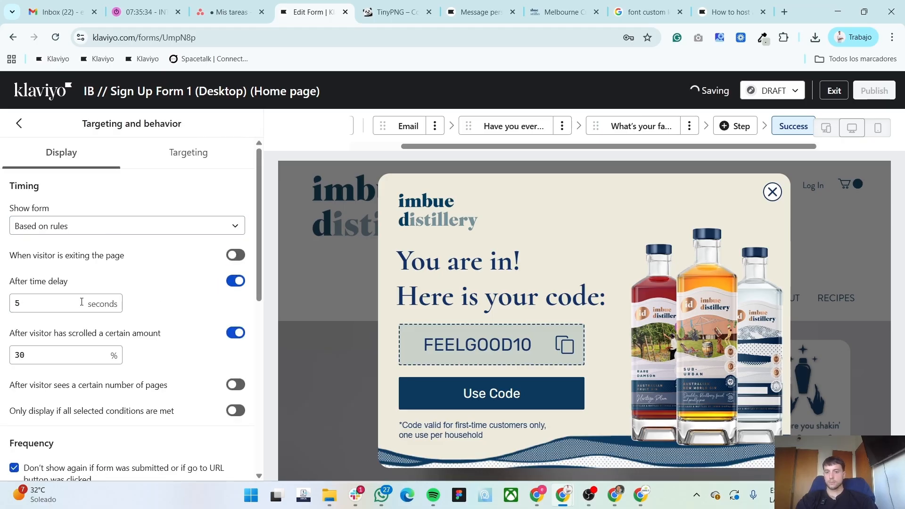
click(62, 303)
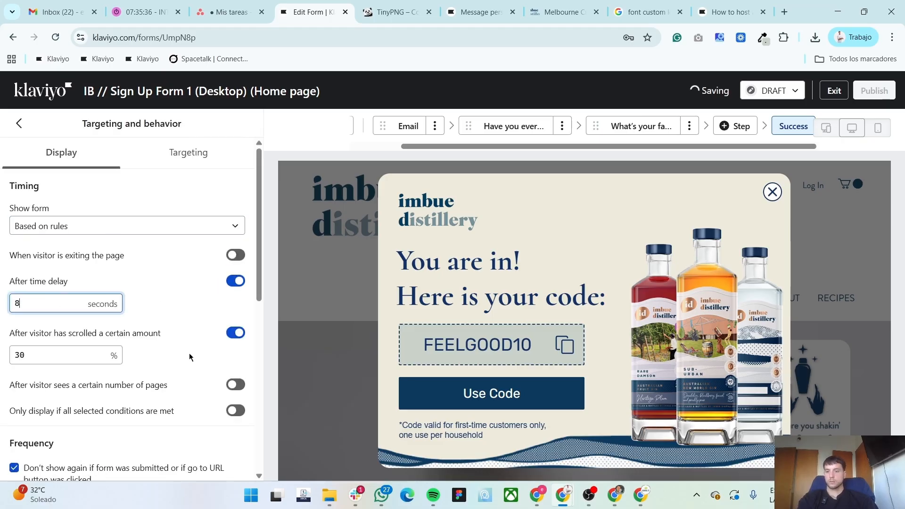
click(235, 333)
scroll(3, 357, down, 4)
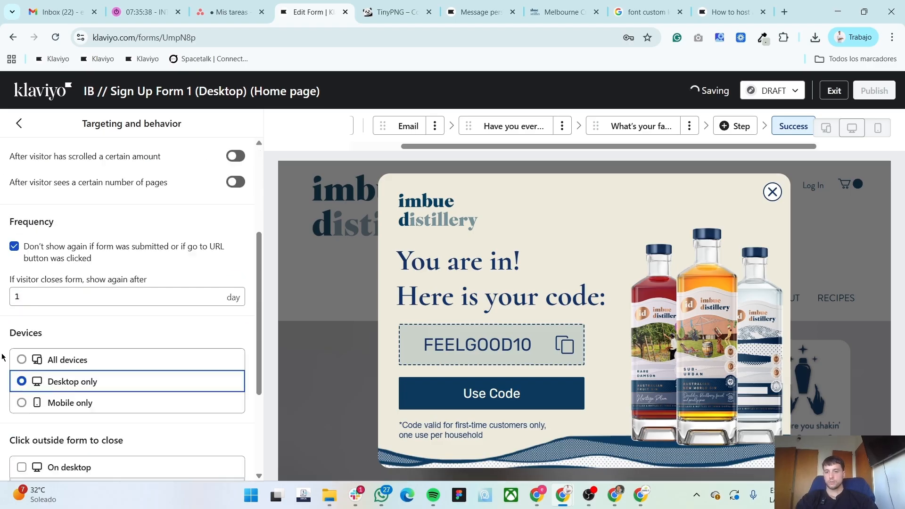
scroll(26, 349, down, 3)
scroll(26, 348, up, 7)
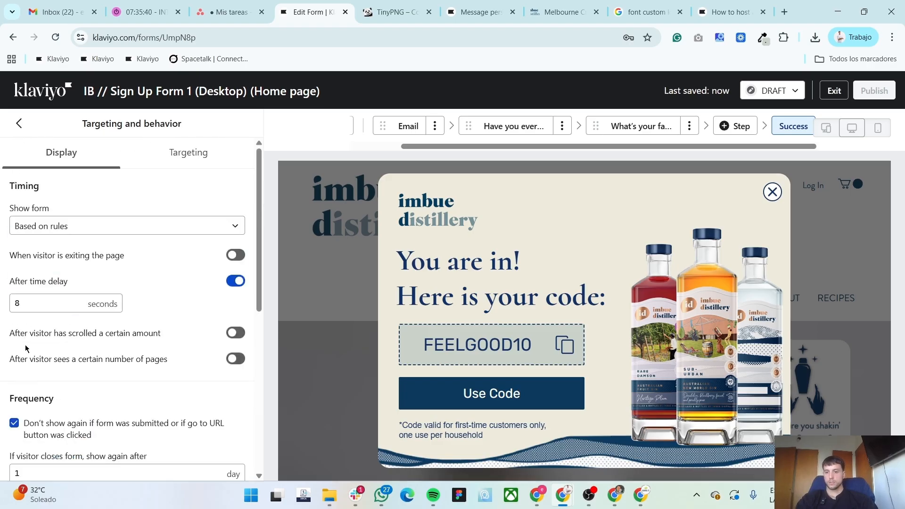
Enable hiding the form on certain URLs and exclude those containing cart and checkout
click(184, 151)
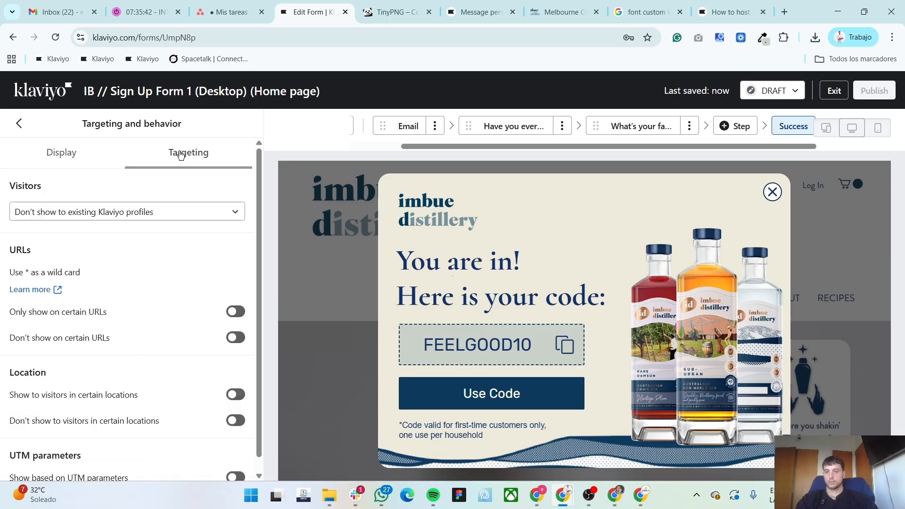
scroll(108, 247, down, 1)
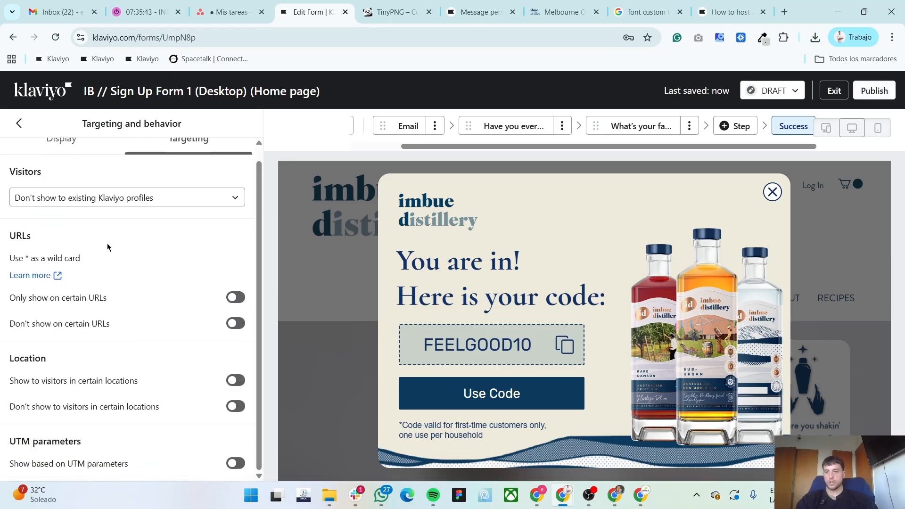
click(235, 323)
scroll(171, 329, down, 2)
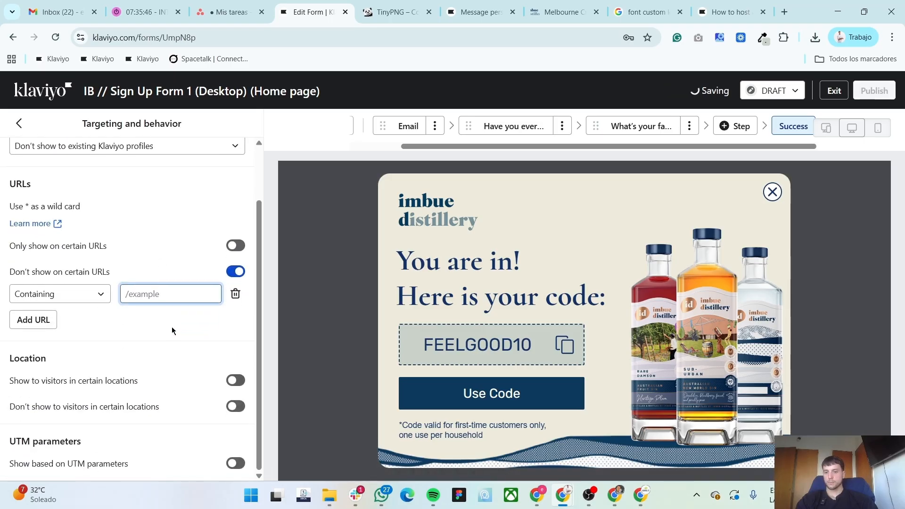
click(163, 291)
text(cart)
click(25, 321)
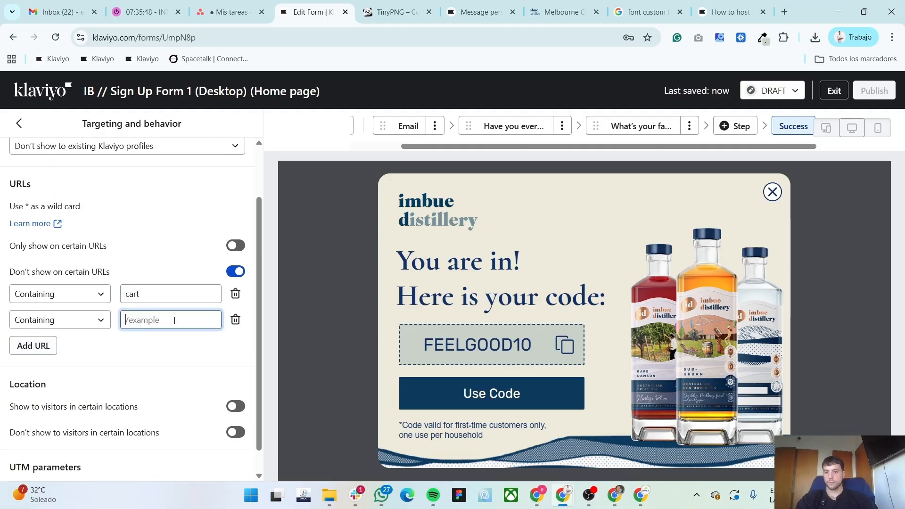
text(checkoot)
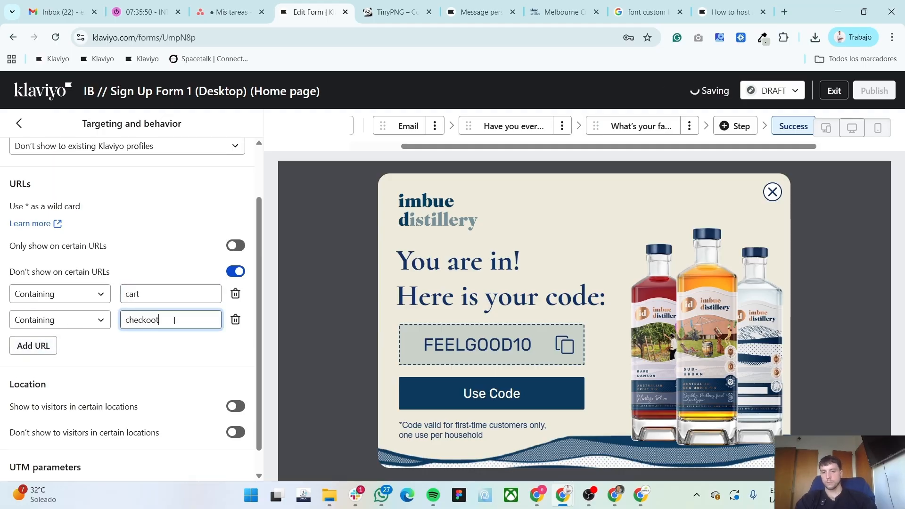
key(BackSpace)
key(BackSpace)
text(ut)
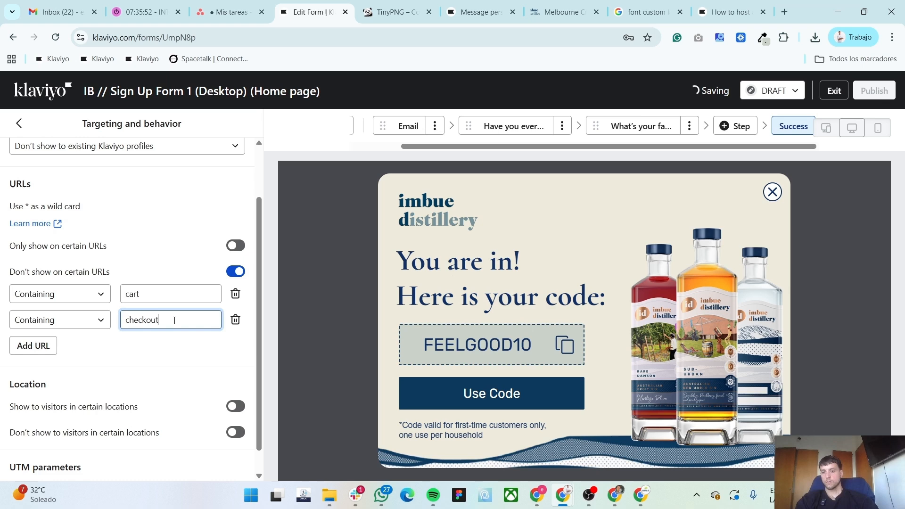
Add three more excluded URL rules containing URL, thank_you and pages
click(34, 346)
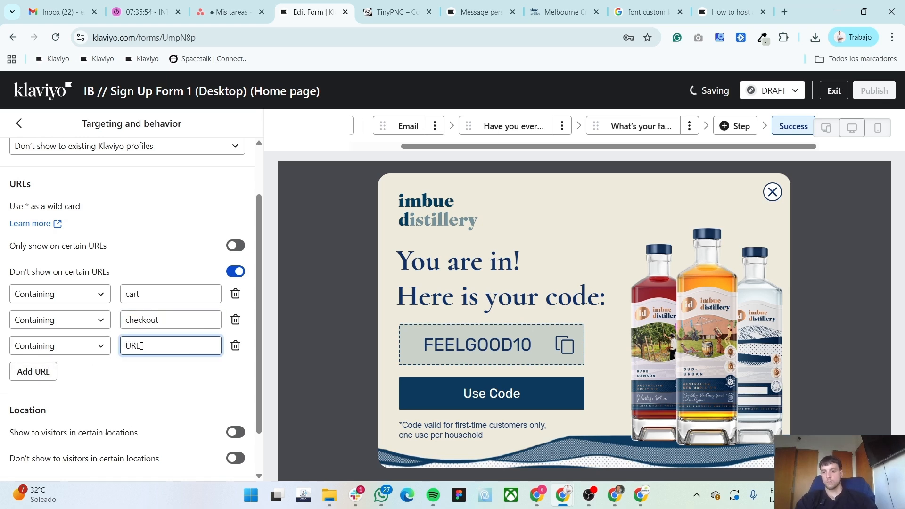
click(31, 371)
text(thank_you)
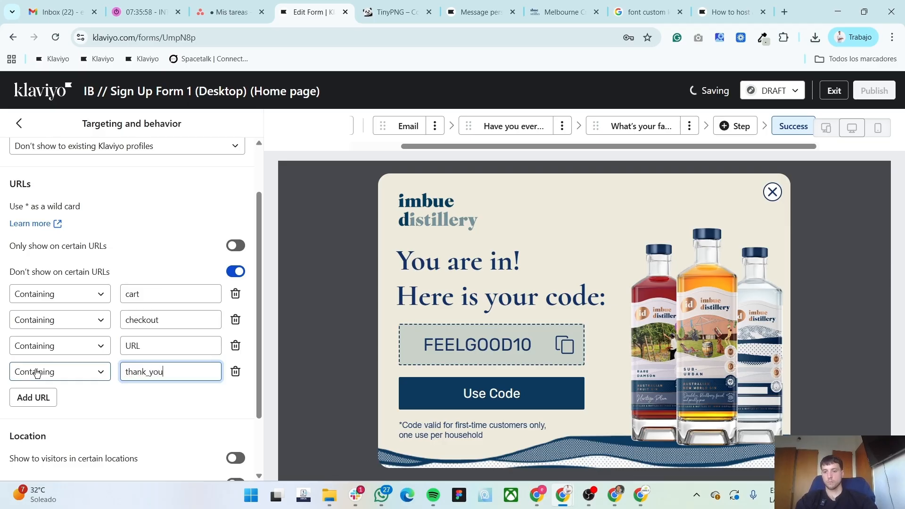
click(52, 398)
click(53, 399)
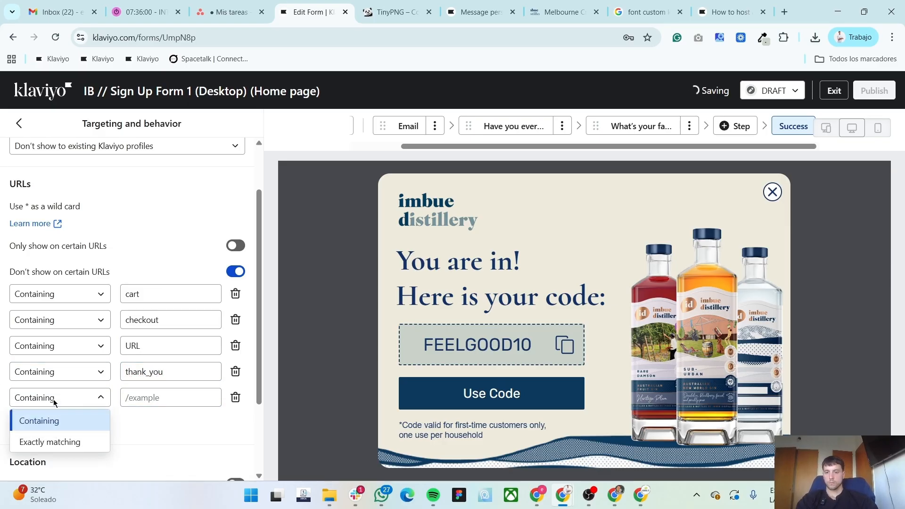
click(176, 399)
text(pages)
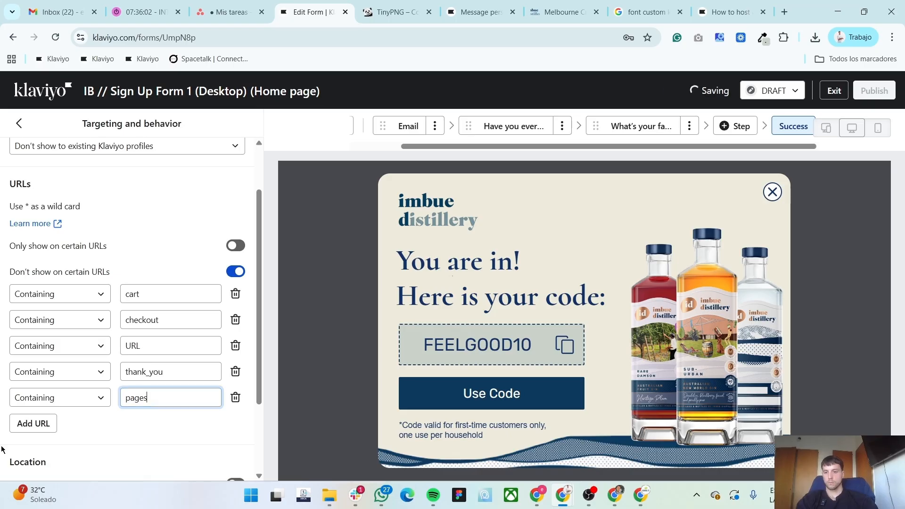
Add excluded URL rules containing product and order, and return to the form overview
click(49, 426)
scroll(166, 418, down, 3)
text(product)
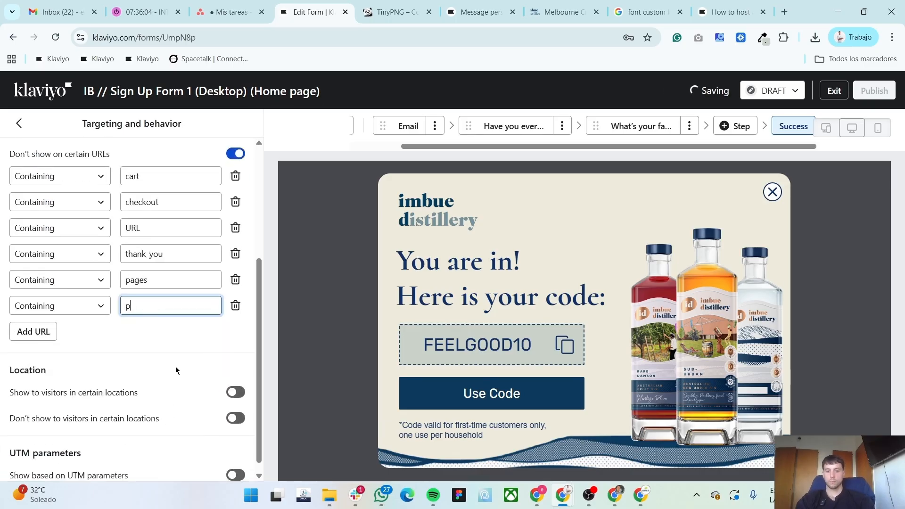
click(28, 332)
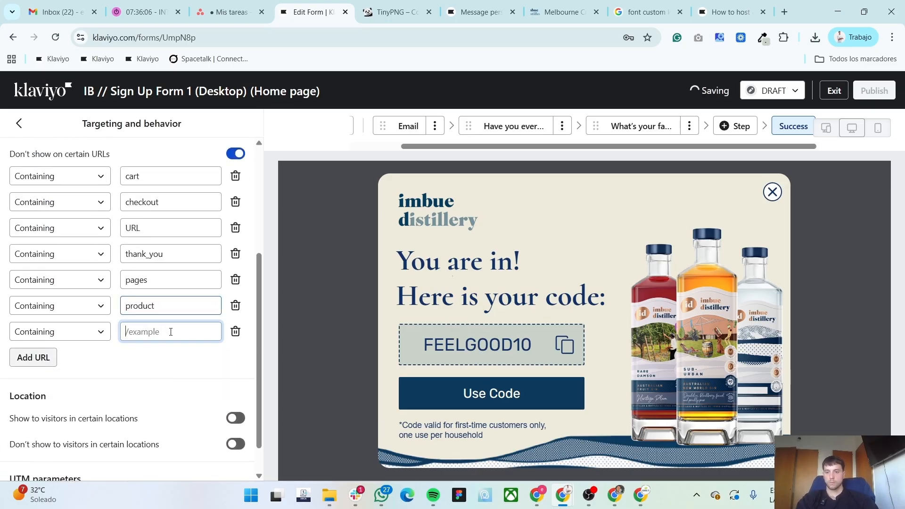
text(order)
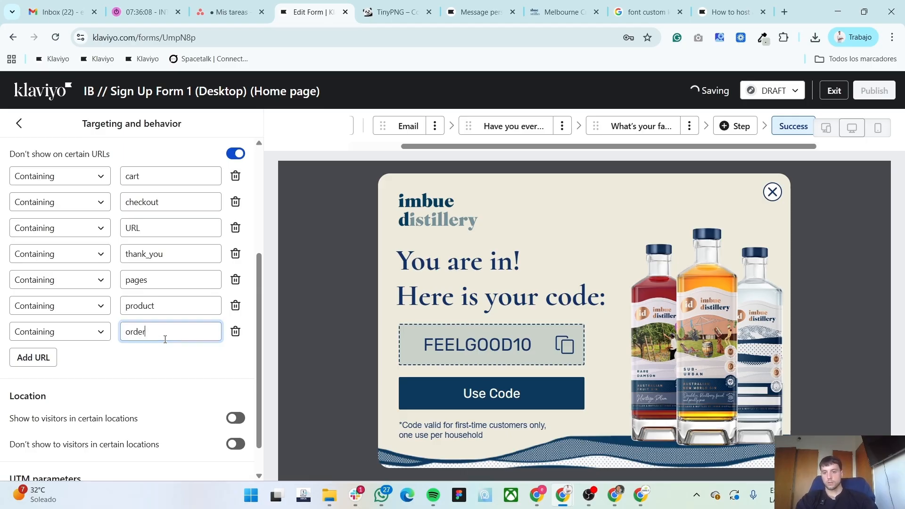
scroll(165, 349, up, 5)
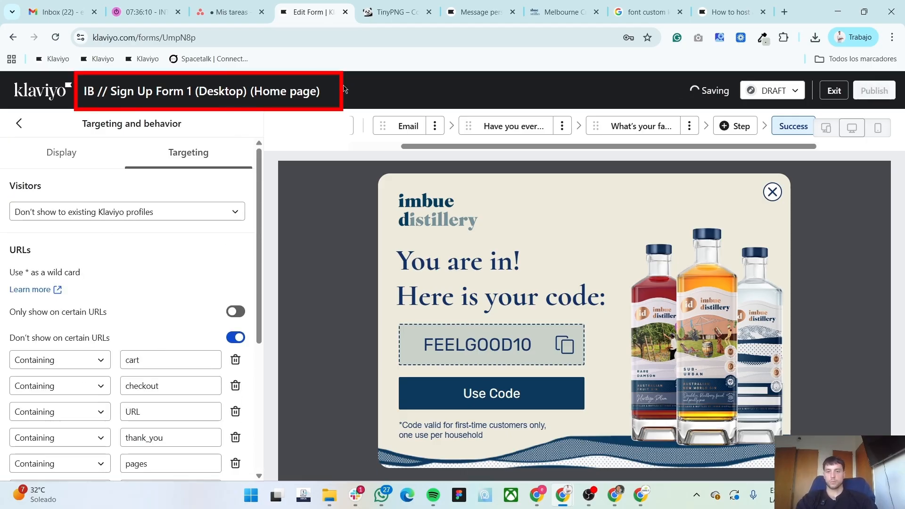
click(19, 123)
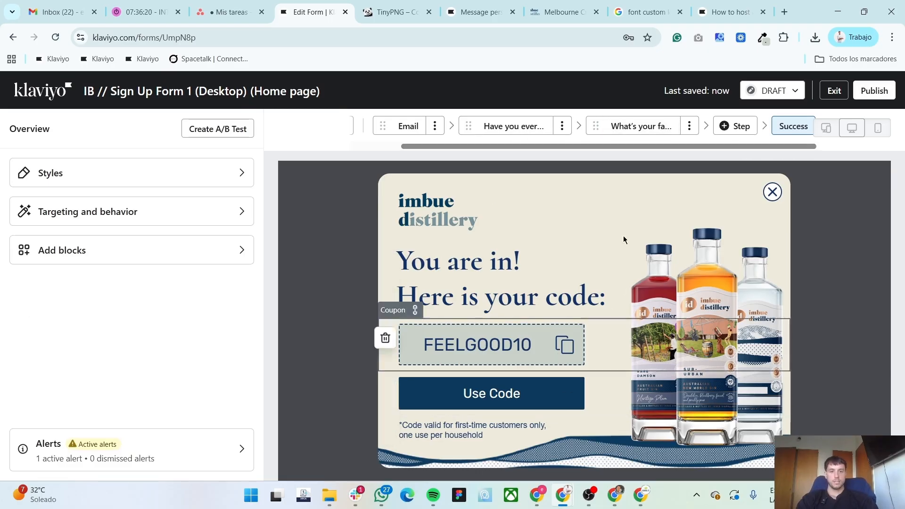
Review the design of the Email, Have you ever tried, favourite spirit and Success steps
click(650, 130)
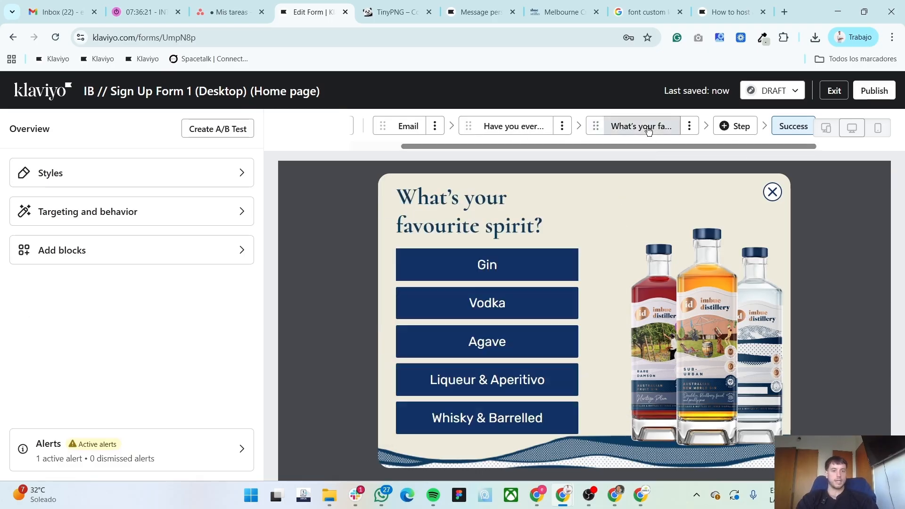
click(532, 130)
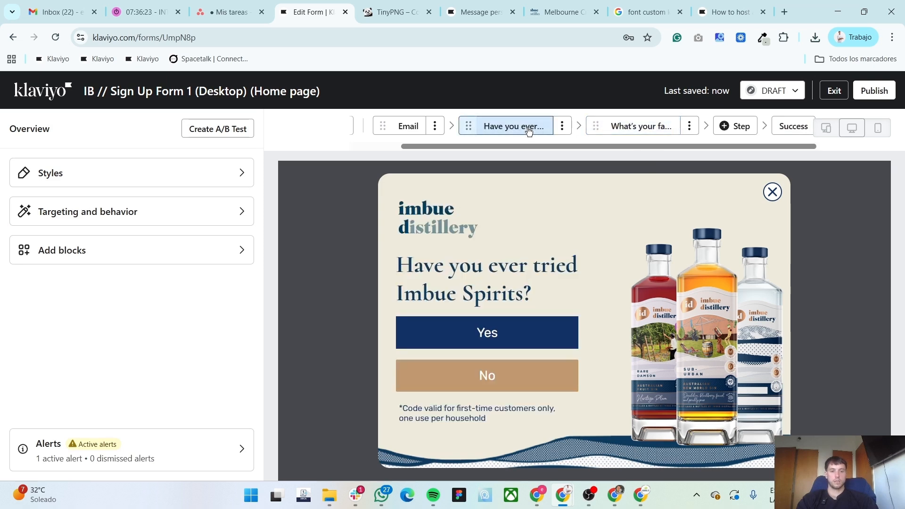
click(410, 128)
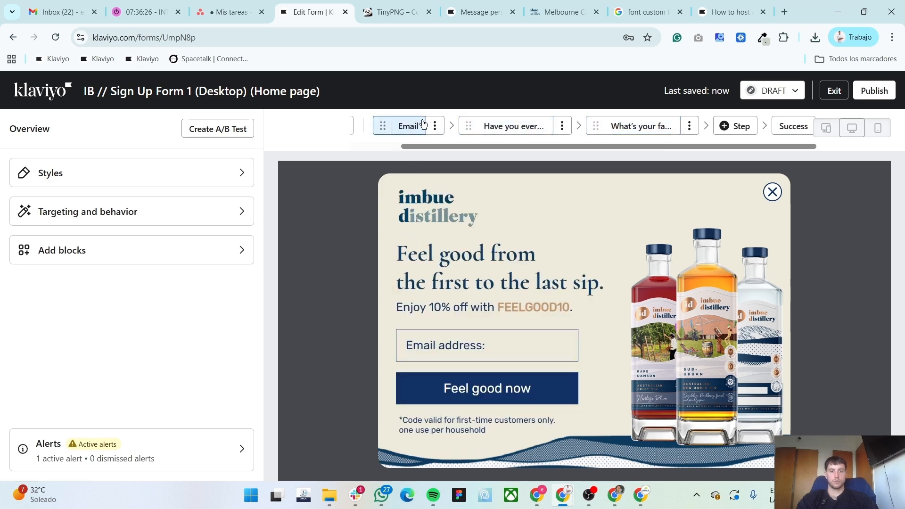
click(519, 126)
click(642, 127)
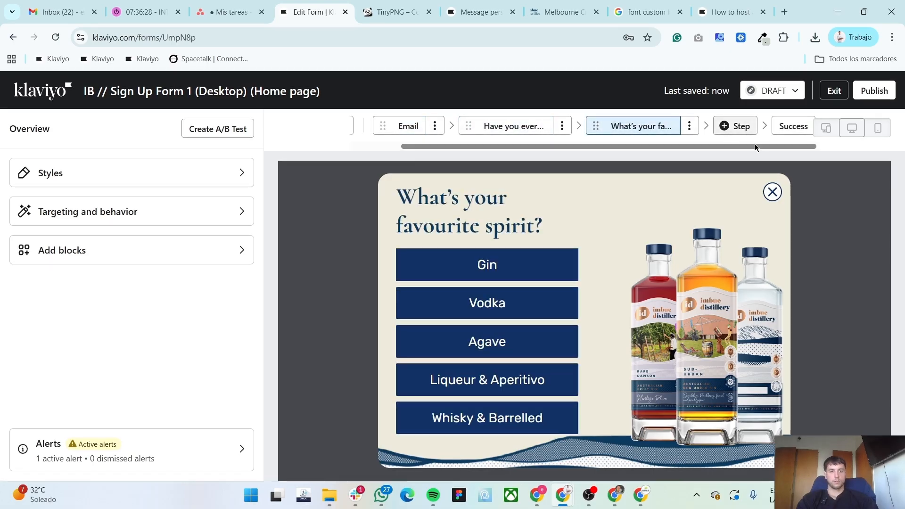
click(794, 128)
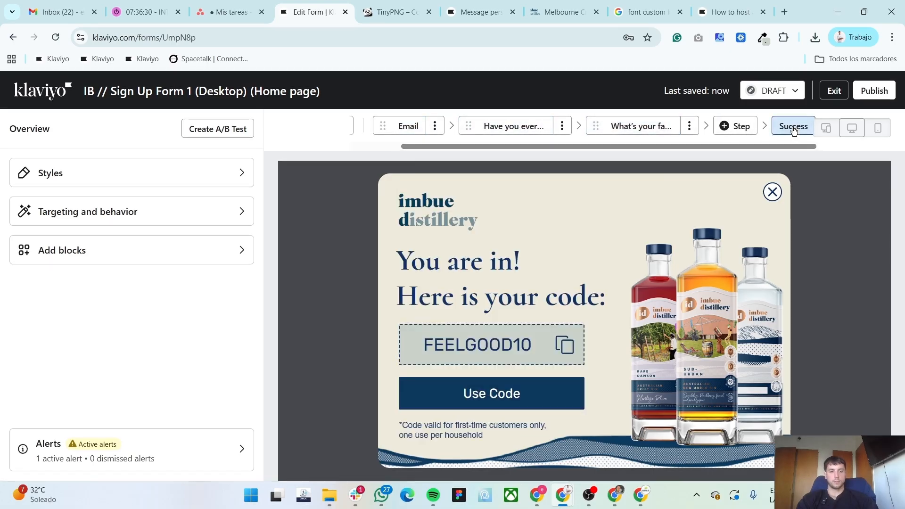